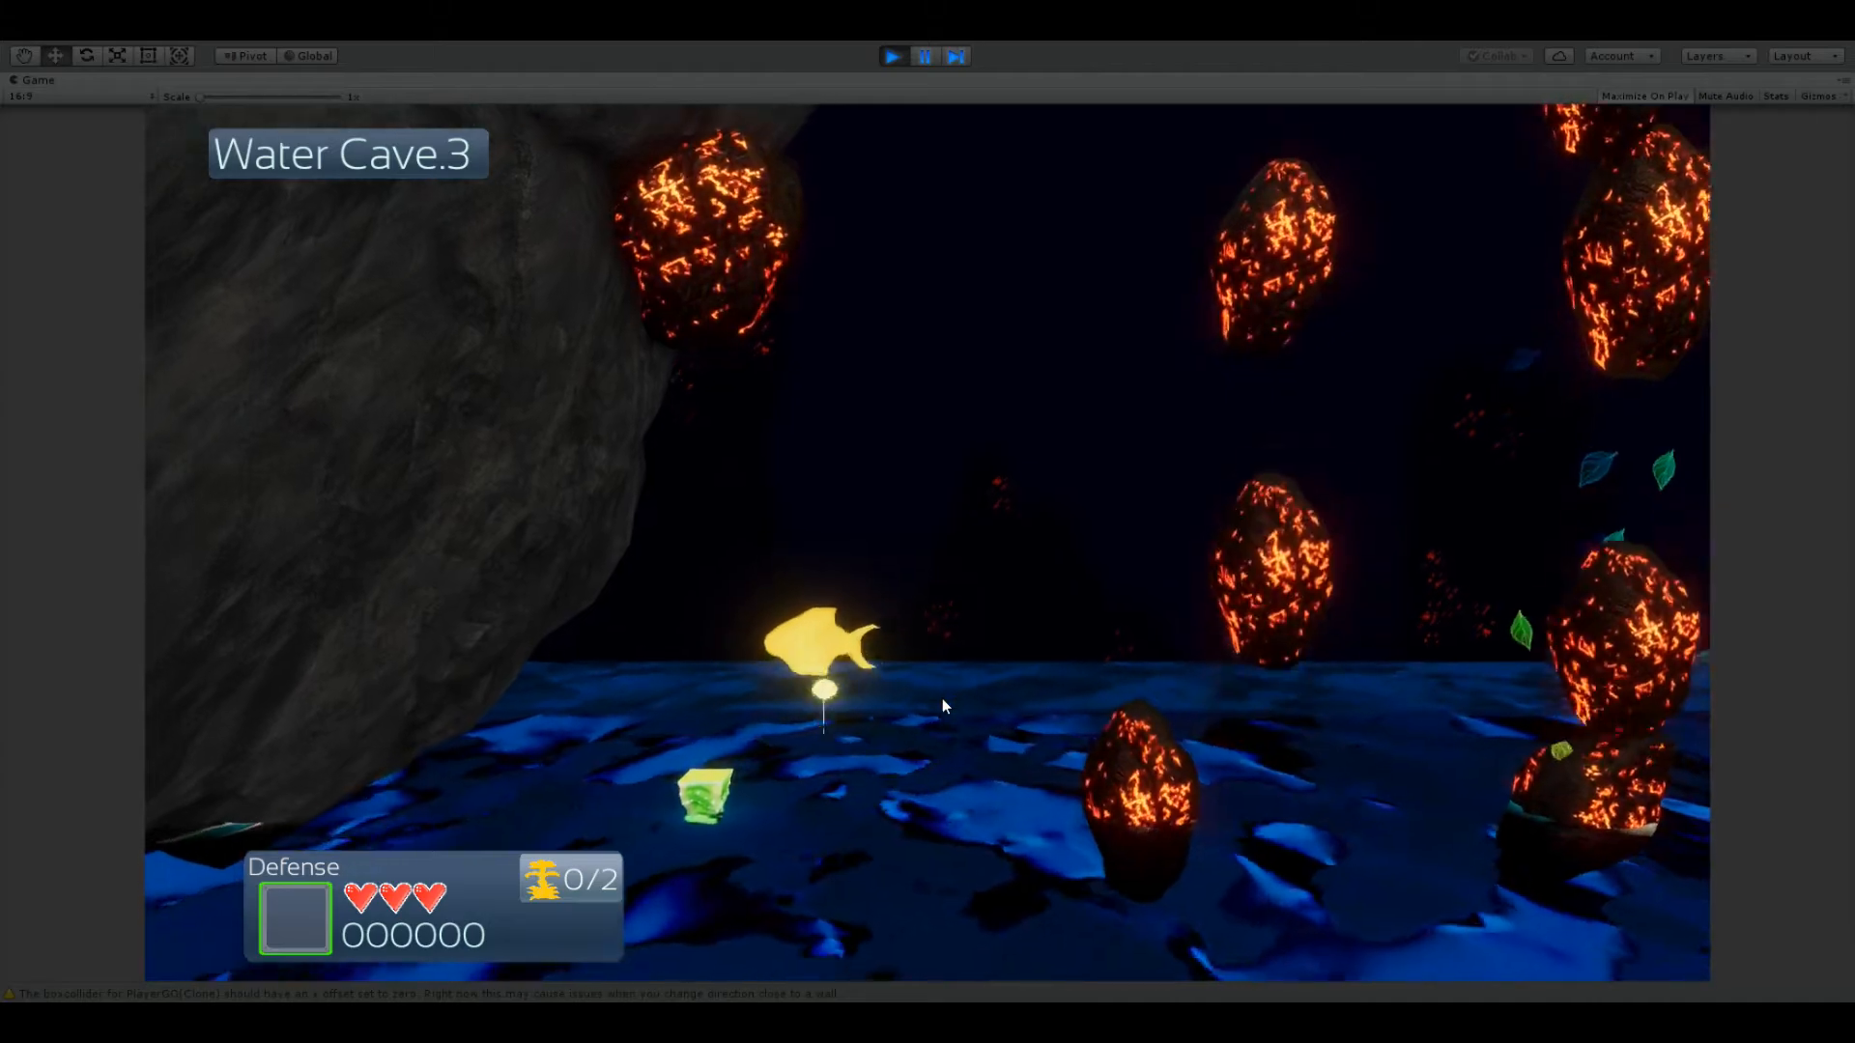
pyautogui.press('space')
pyautogui.press('Right')
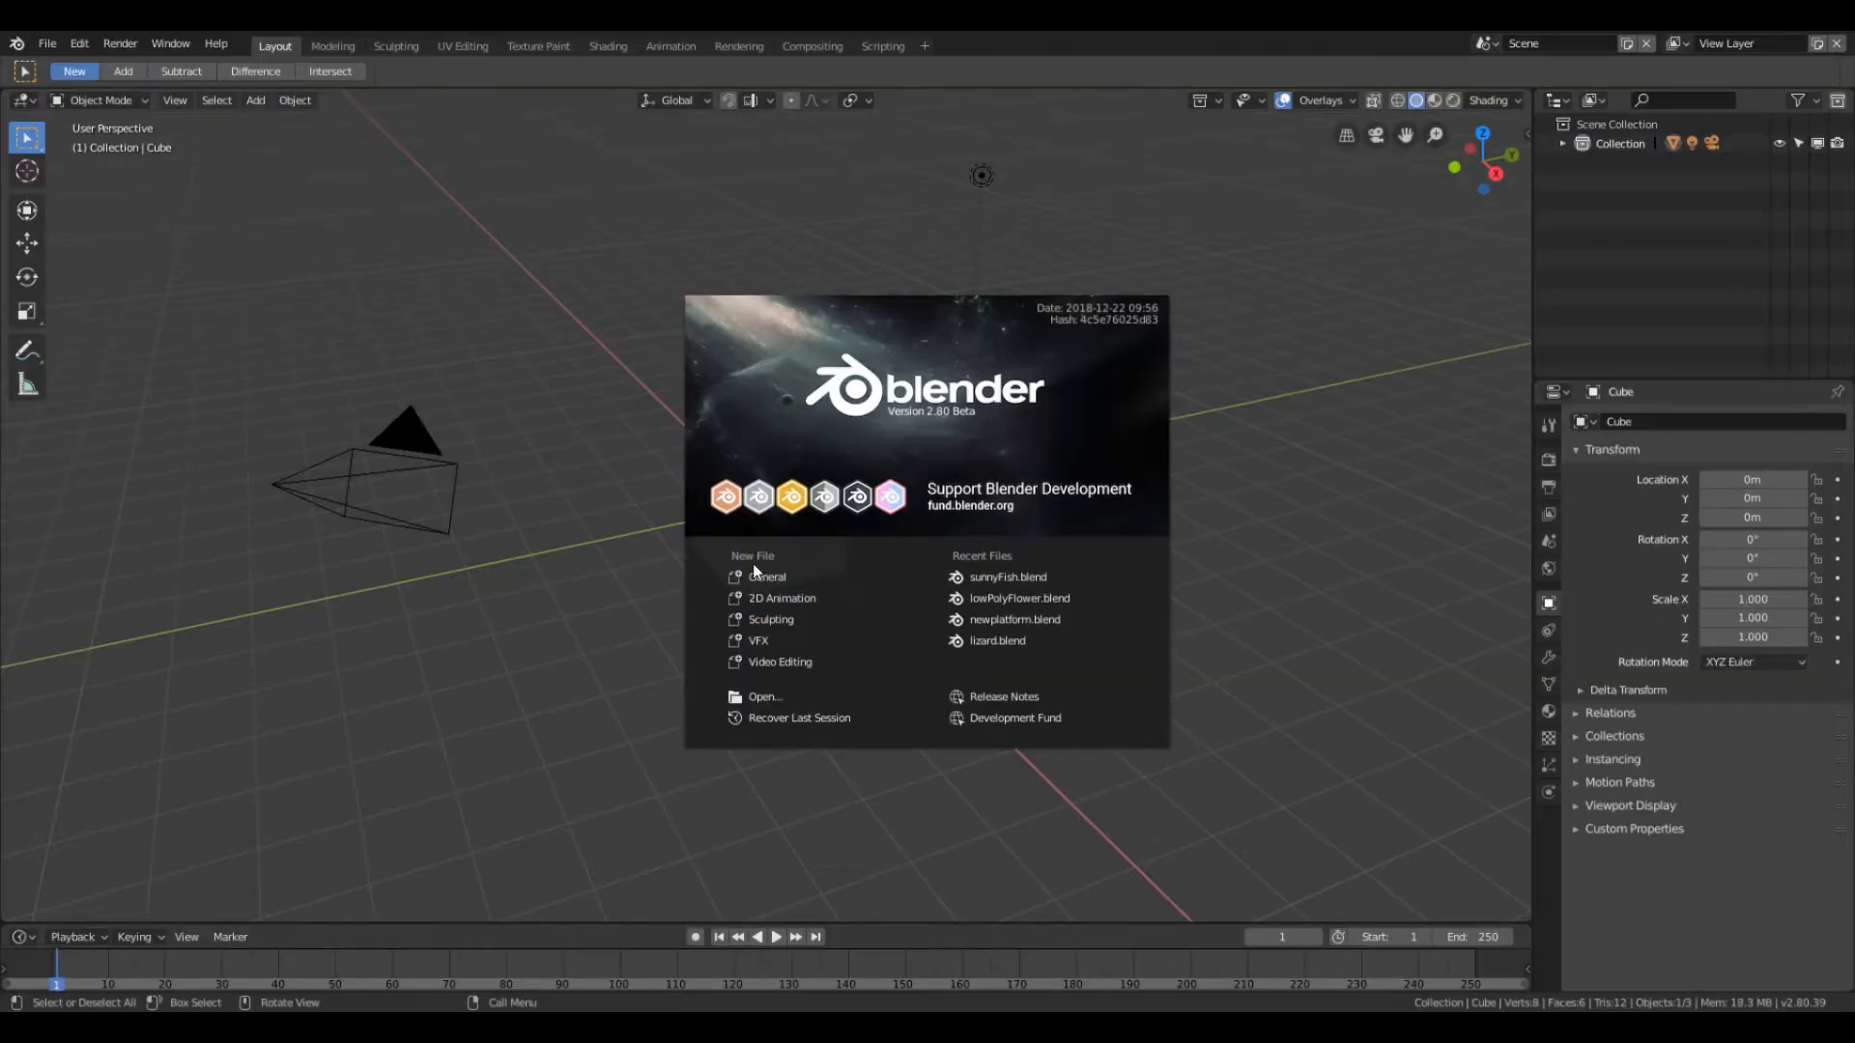
# Step: Start a new General scene and delete the default cube
pyautogui.click(771, 576)
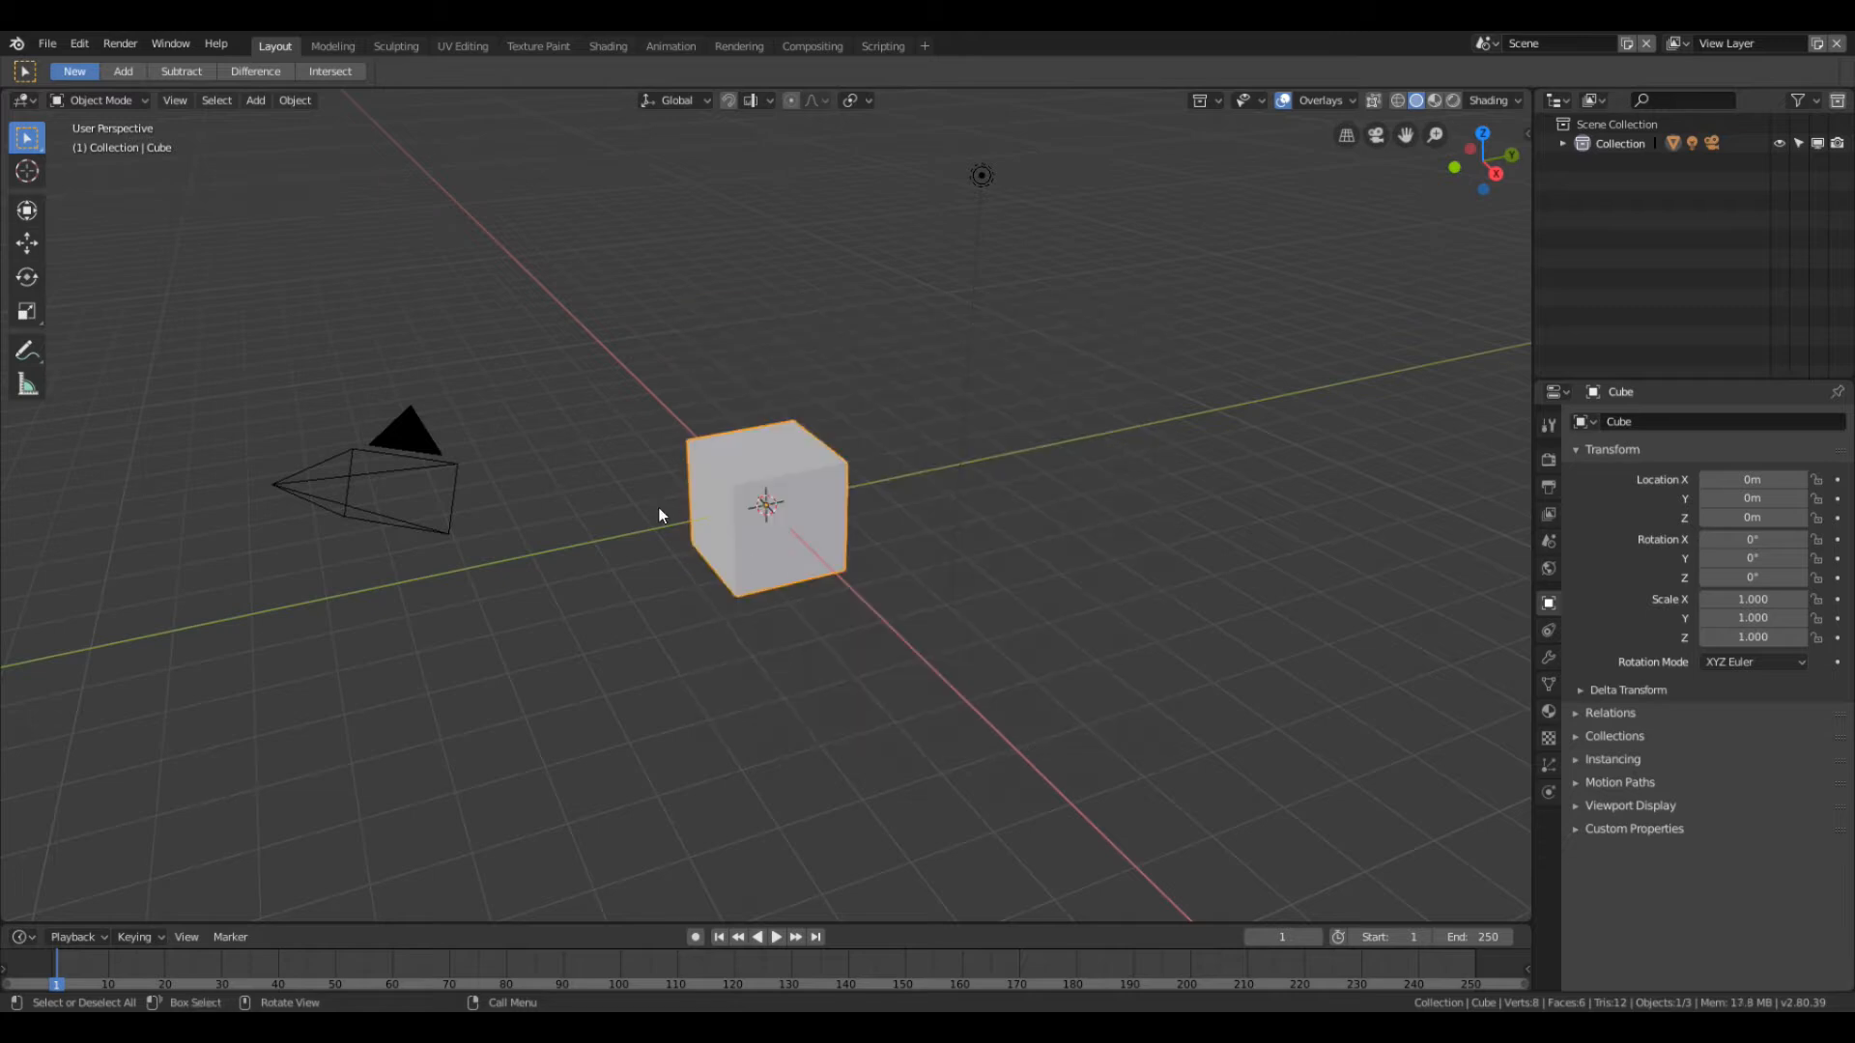
pyautogui.moveTo(663, 513)
pyautogui.mouseDown(button='middle')
pyautogui.moveTo(767, 570)
pyautogui.moveTo(630, 493)
pyautogui.moveTo(686, 499)
pyautogui.mouseUp(button='middle')
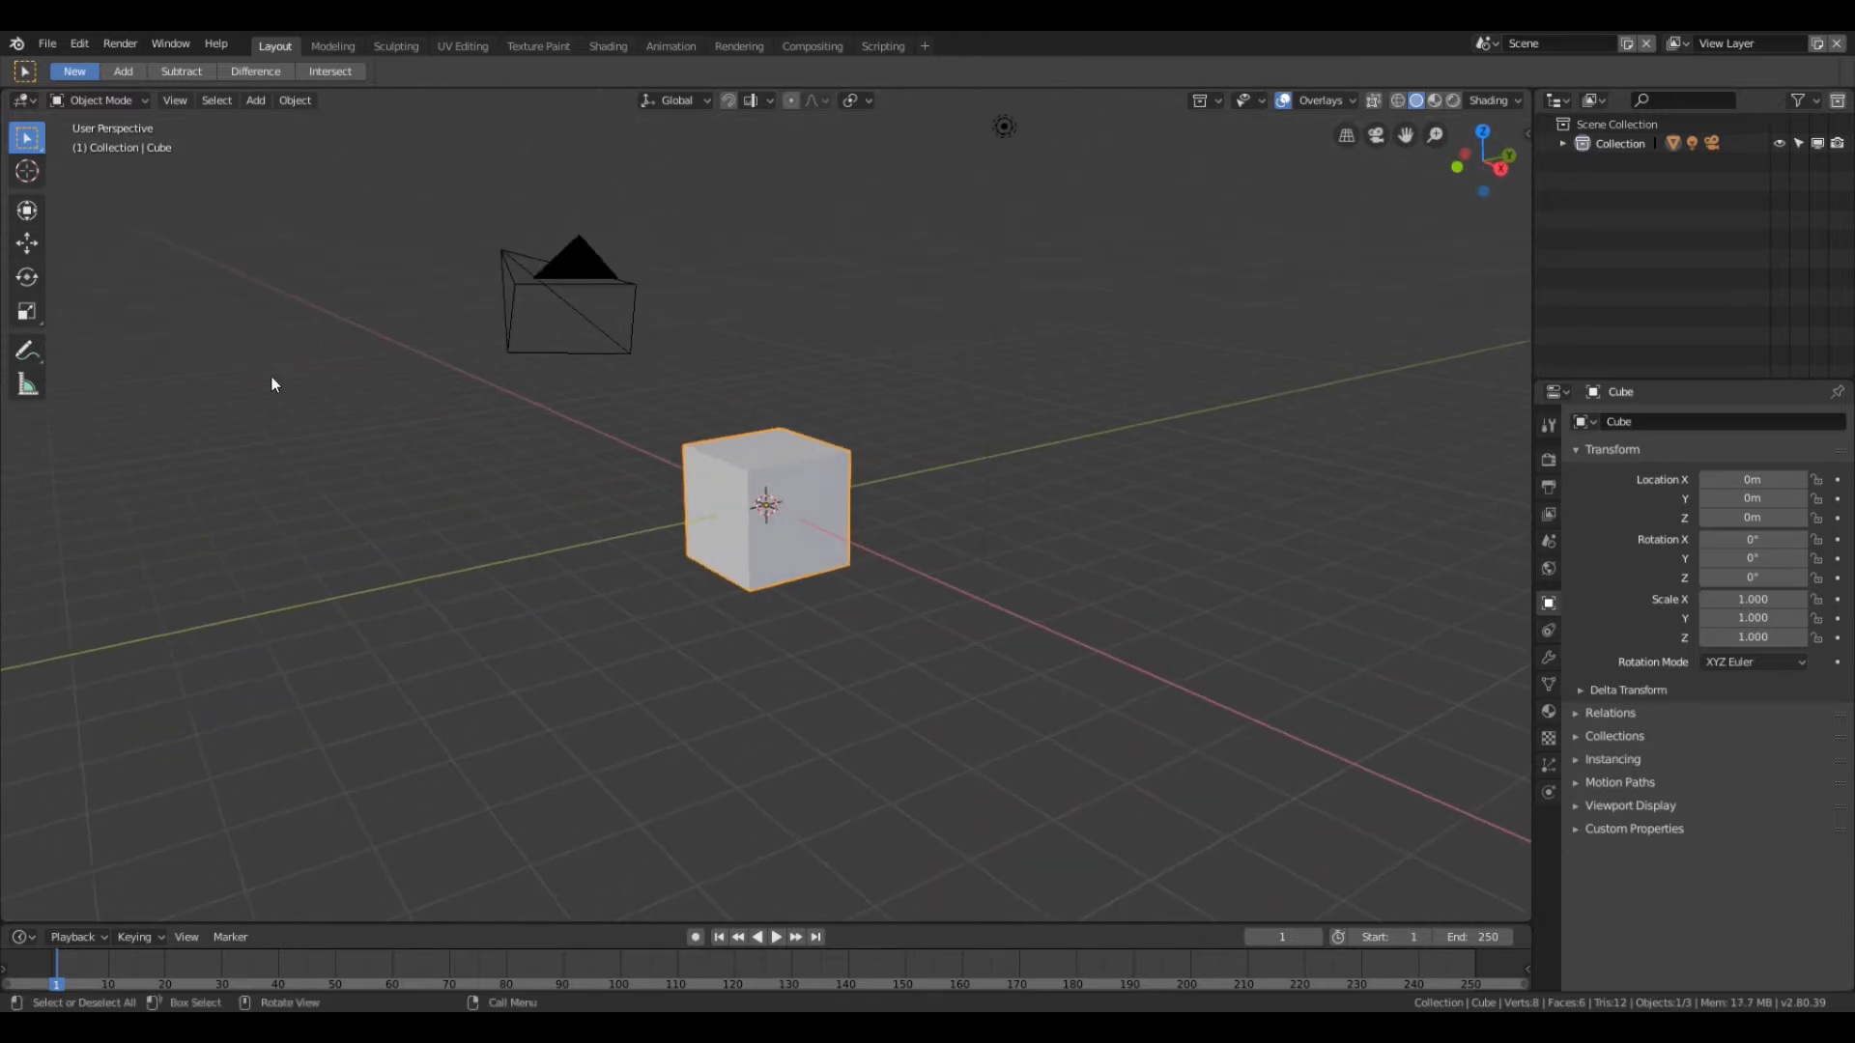
pyautogui.scroll(-3, 656, 386)
pyautogui.moveTo(655, 385); pyautogui.dragTo(709, 475, button='middle')
pyautogui.scroll(5, 712, 475)
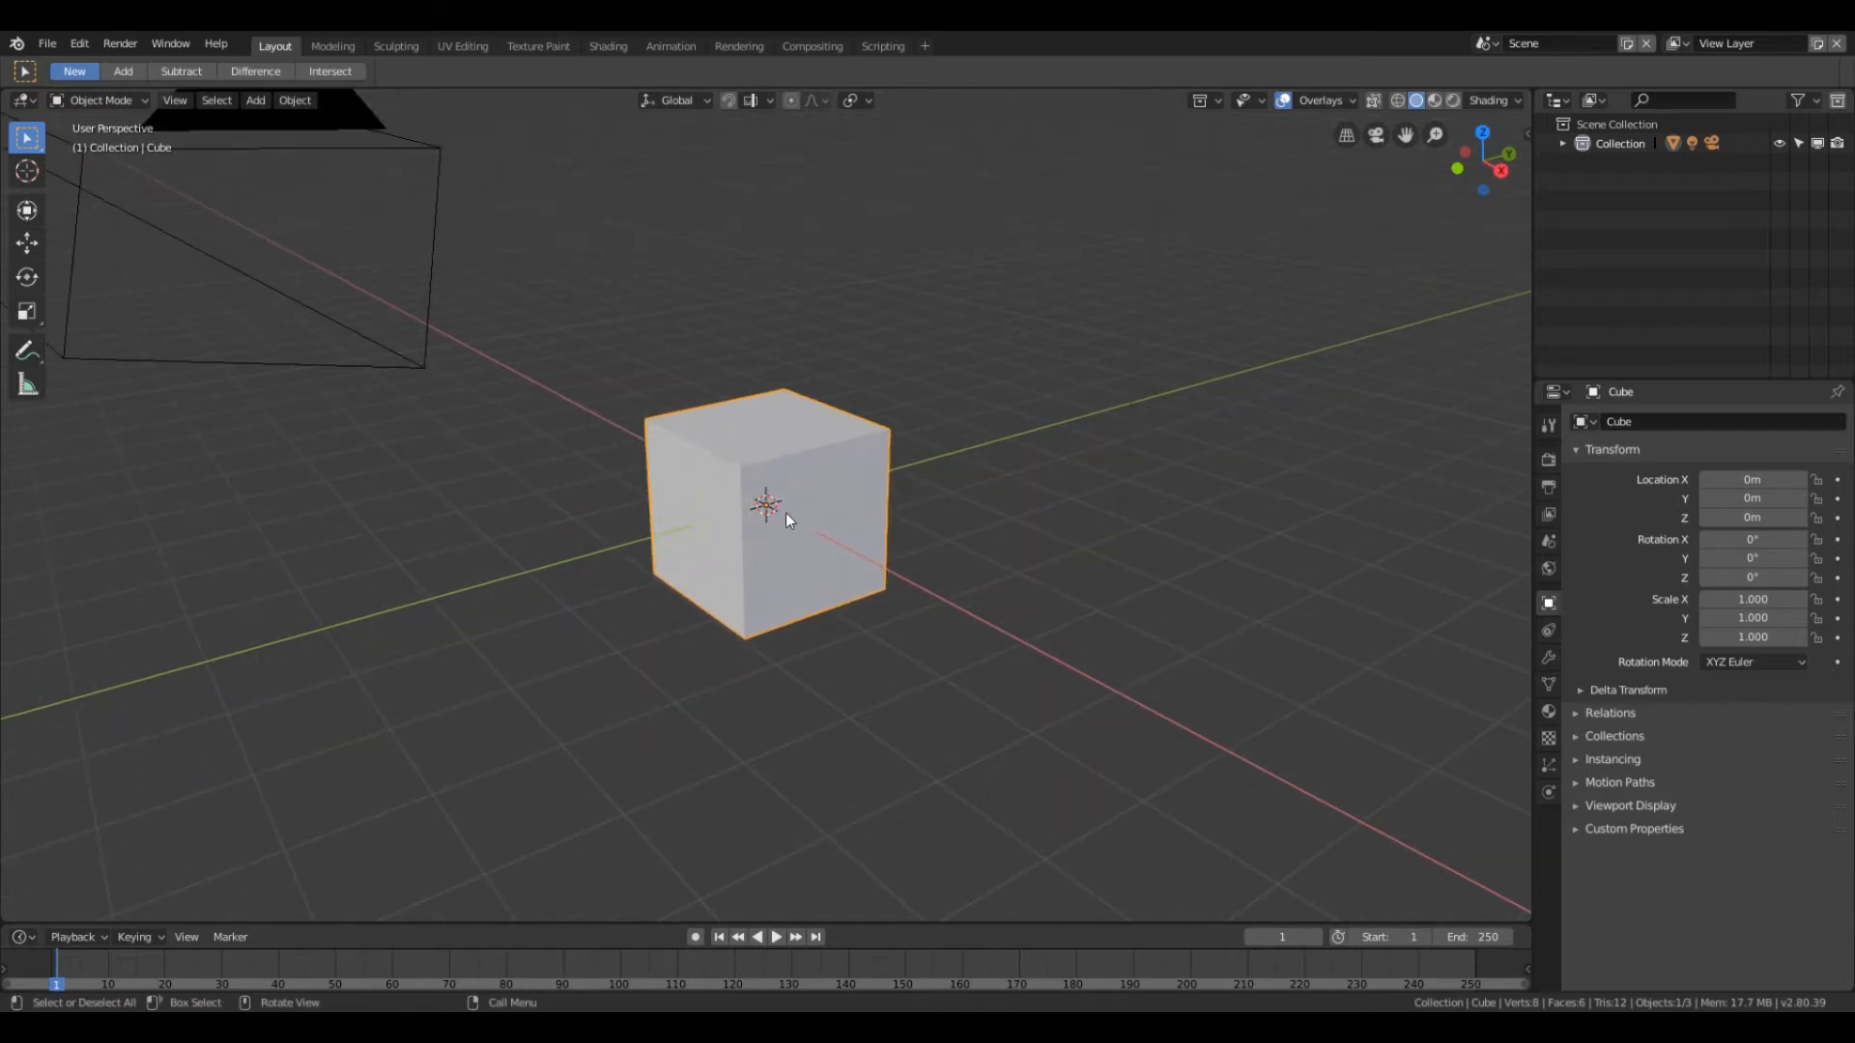
pyautogui.press('x')
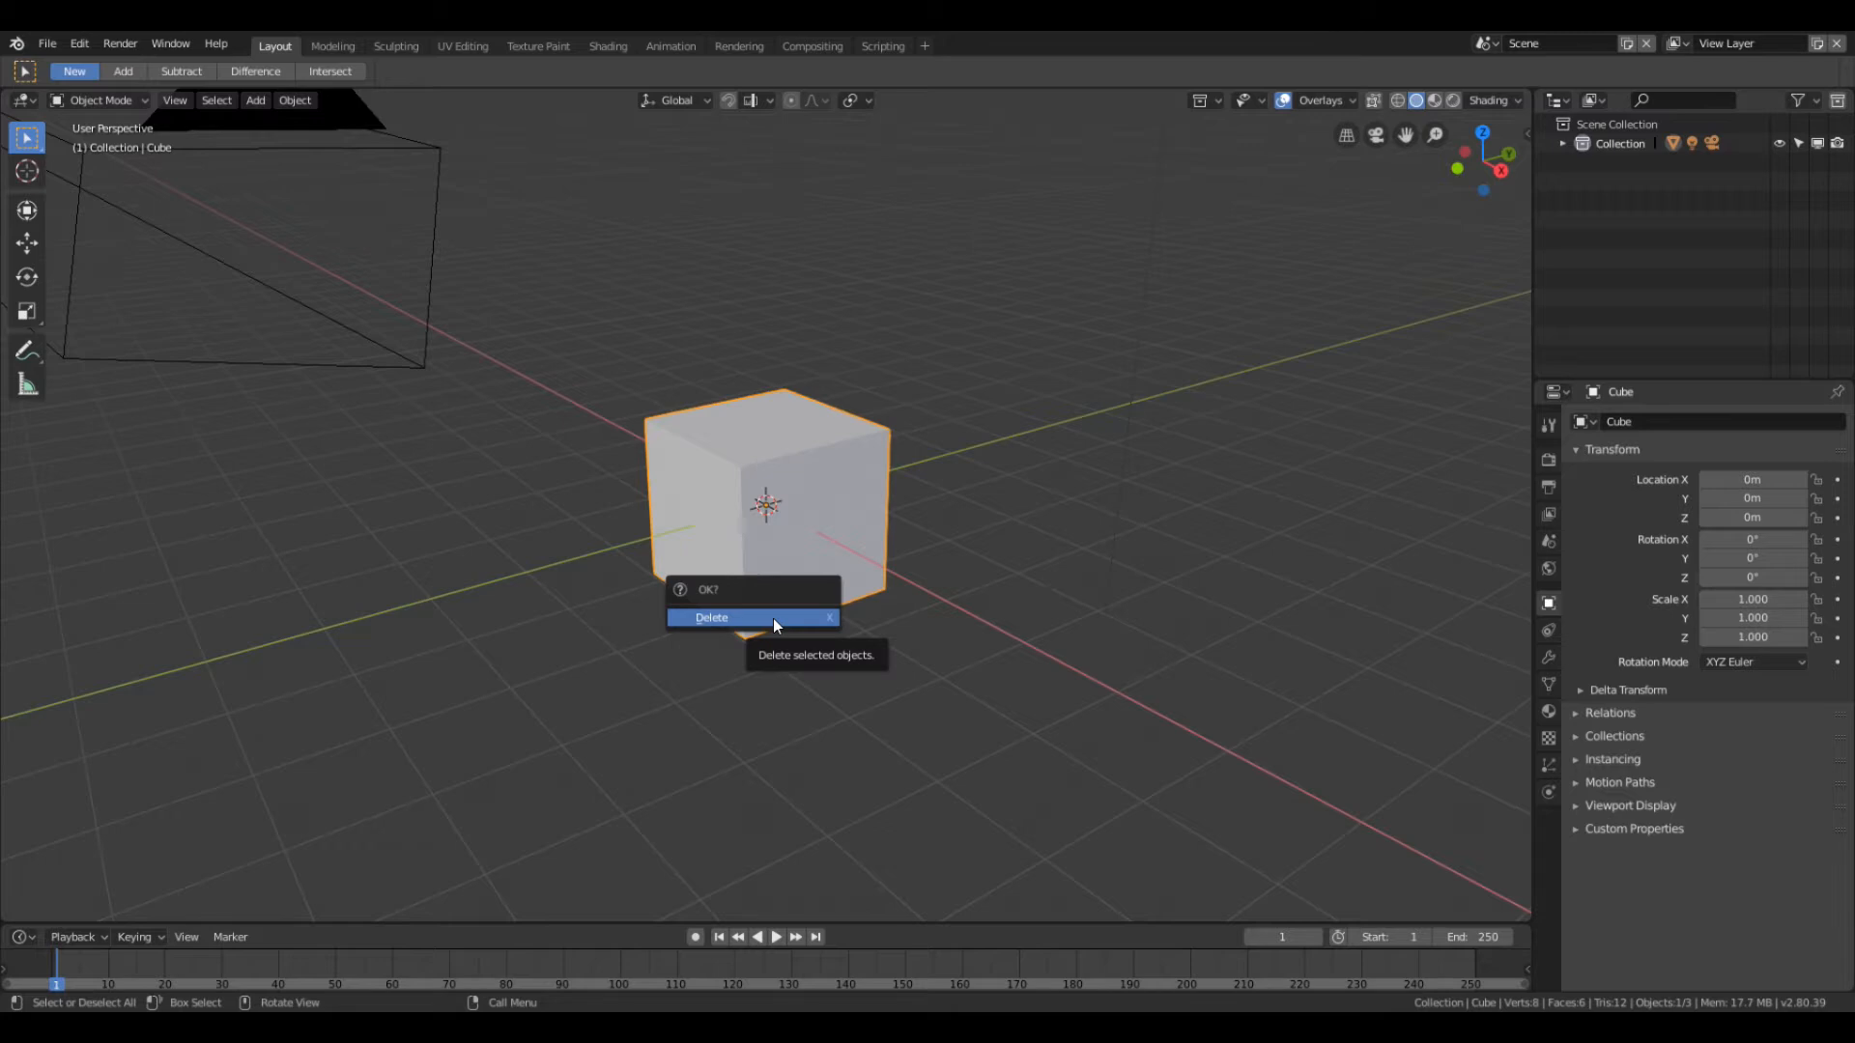
pyautogui.click(773, 618)
# Step: Add the fishEnemy.png file to the scene as a reference image
pyautogui.moveTo(745, 613); pyautogui.dragTo(807, 573, button='middle')
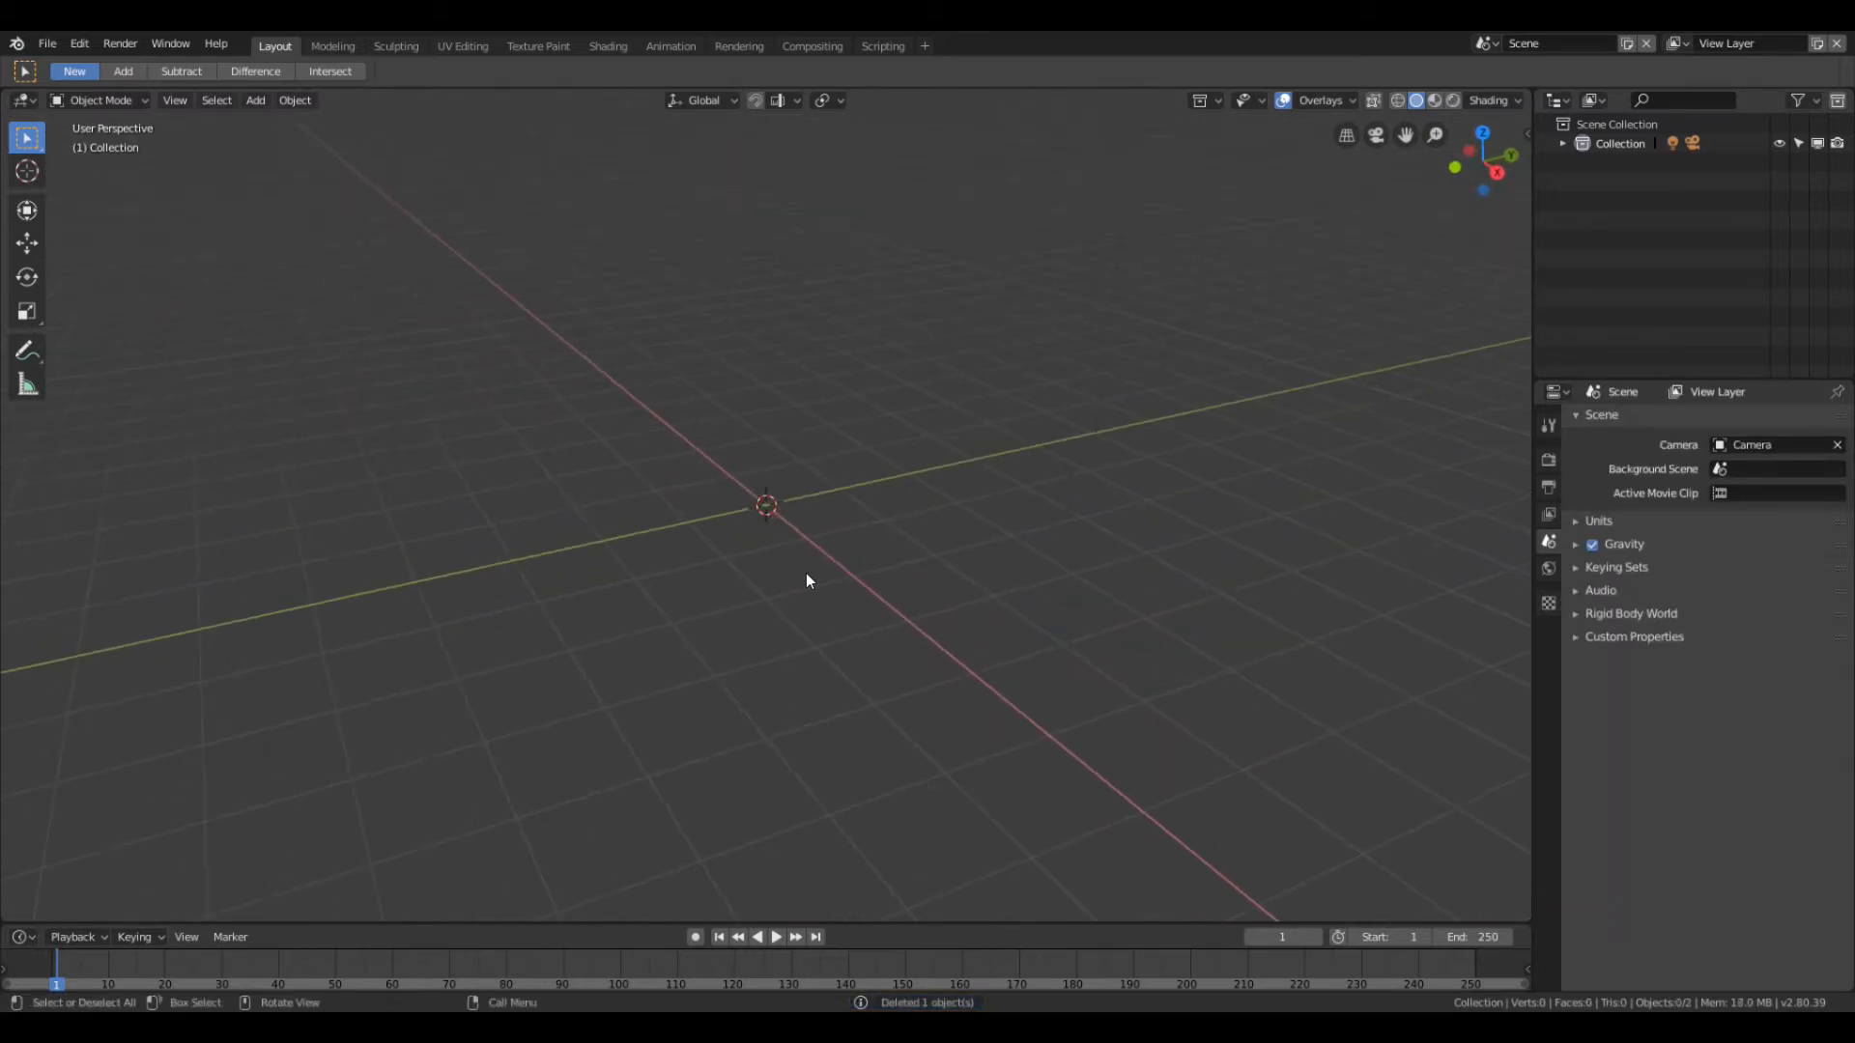
pyautogui.hotkey('shift', 'a')
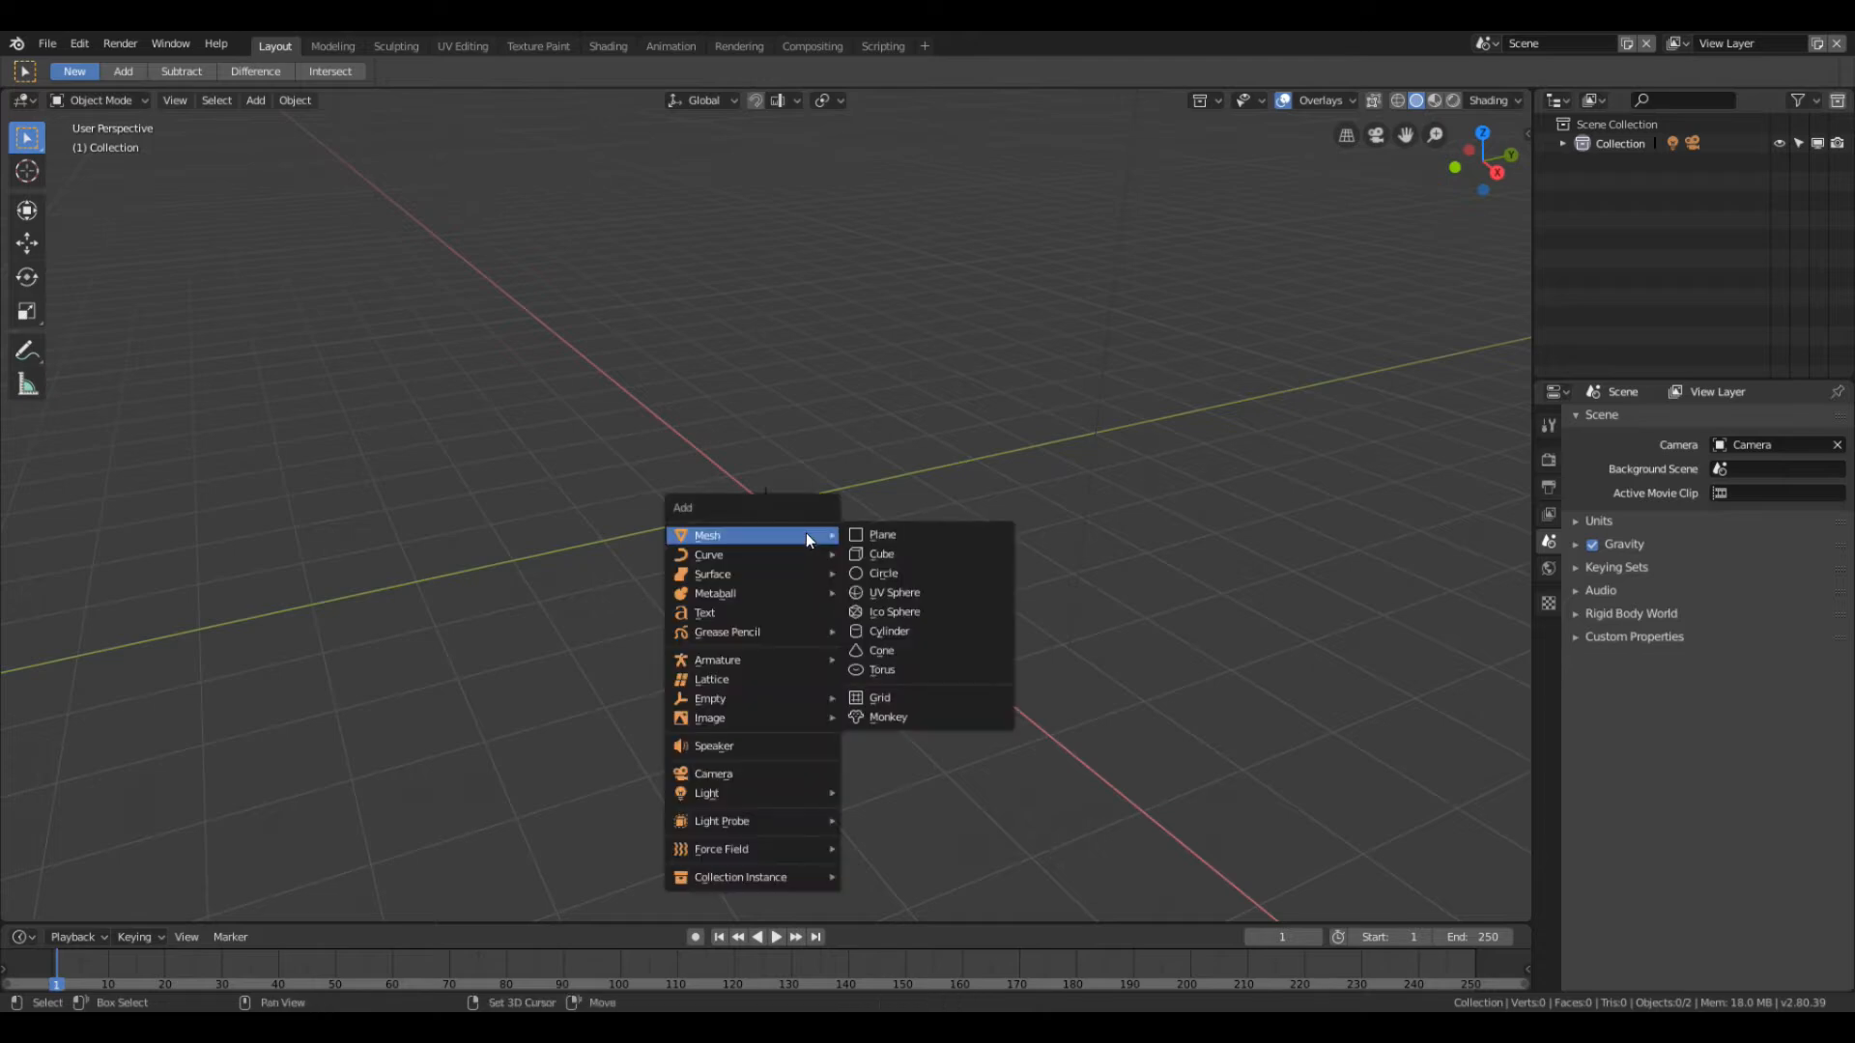
pyautogui.moveTo(750, 720)
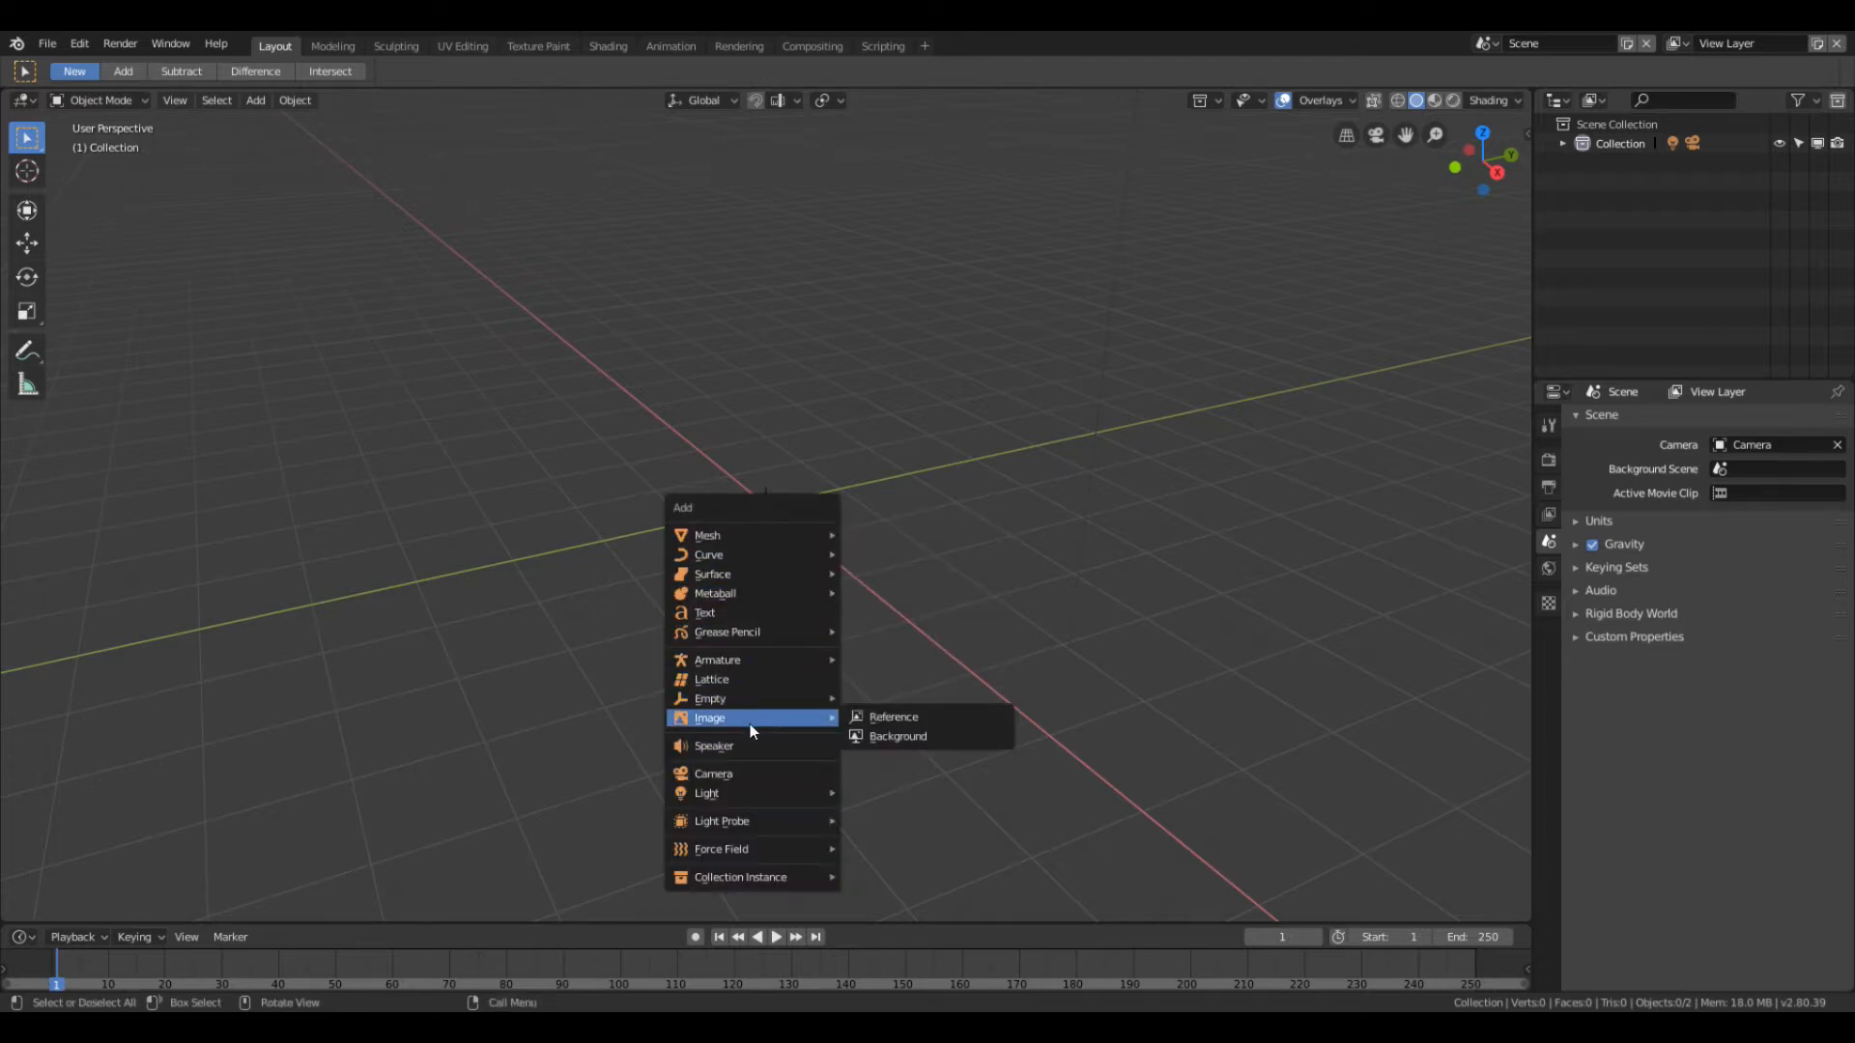
pyautogui.click(883, 716)
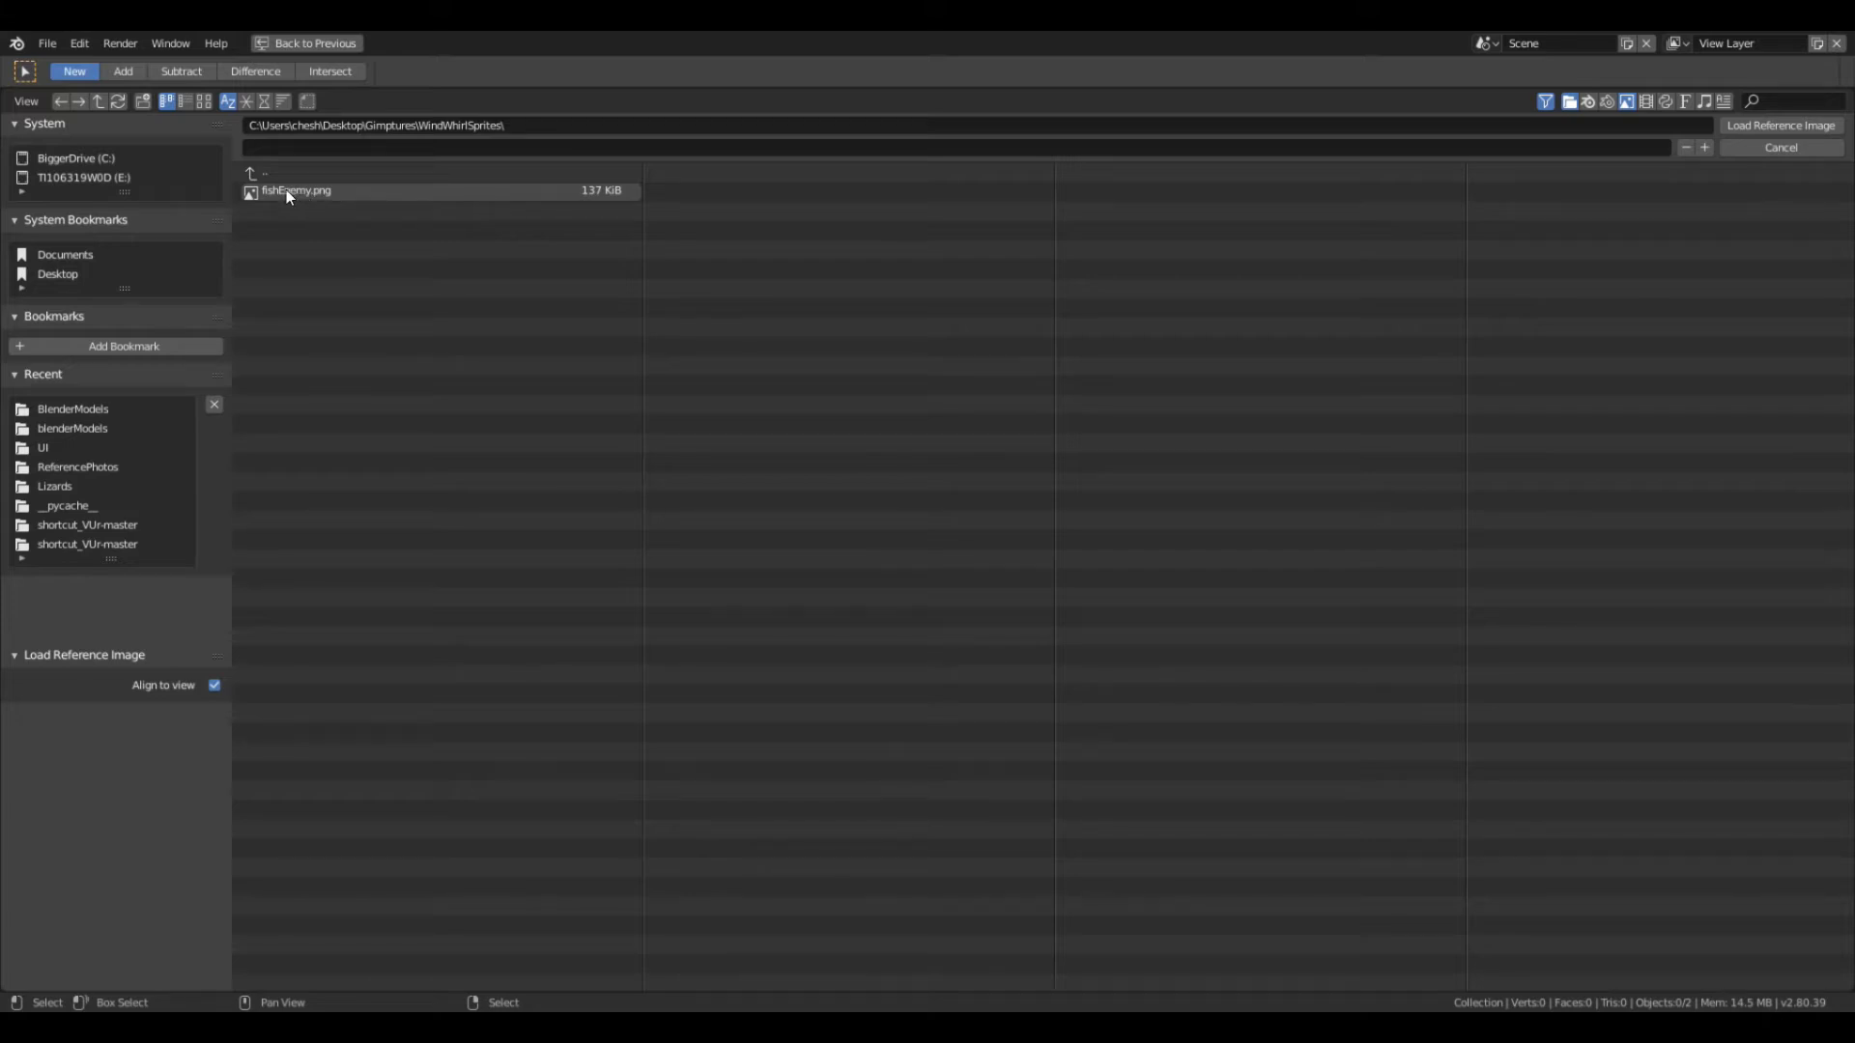
pyautogui.click(285, 189)
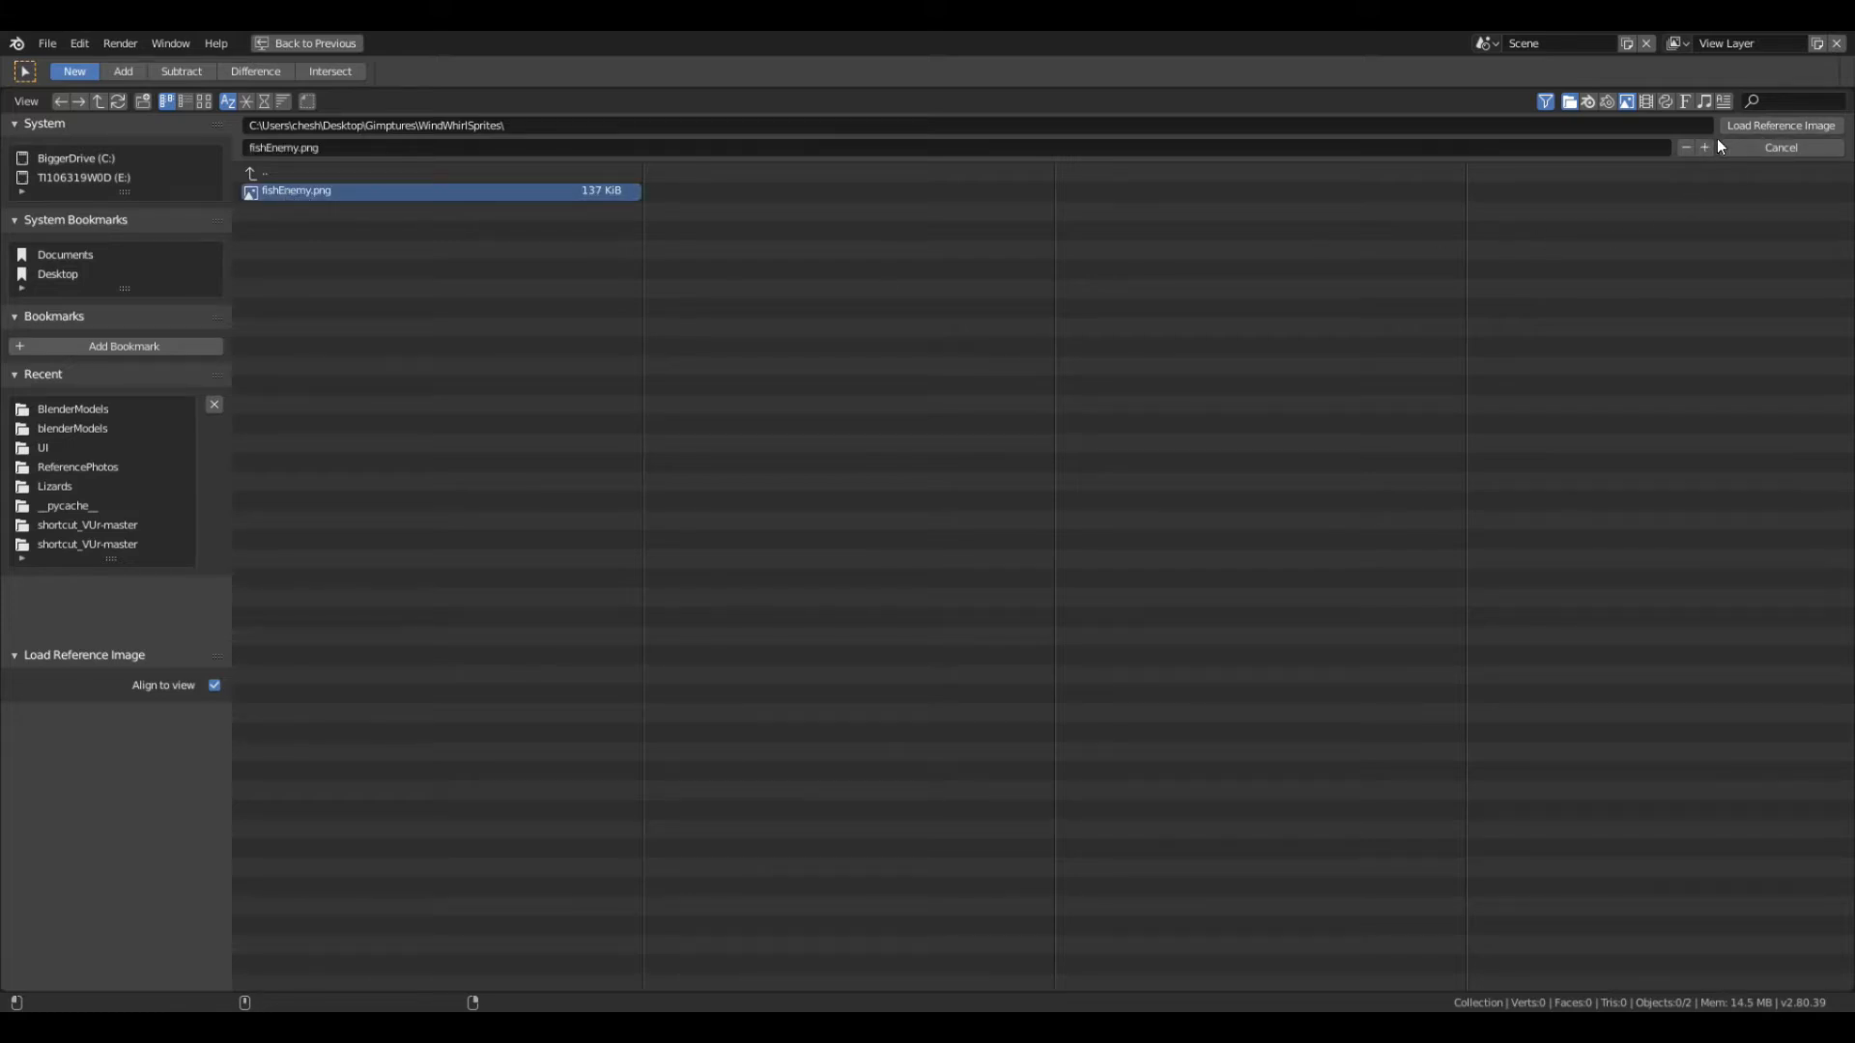
pyautogui.click(1788, 126)
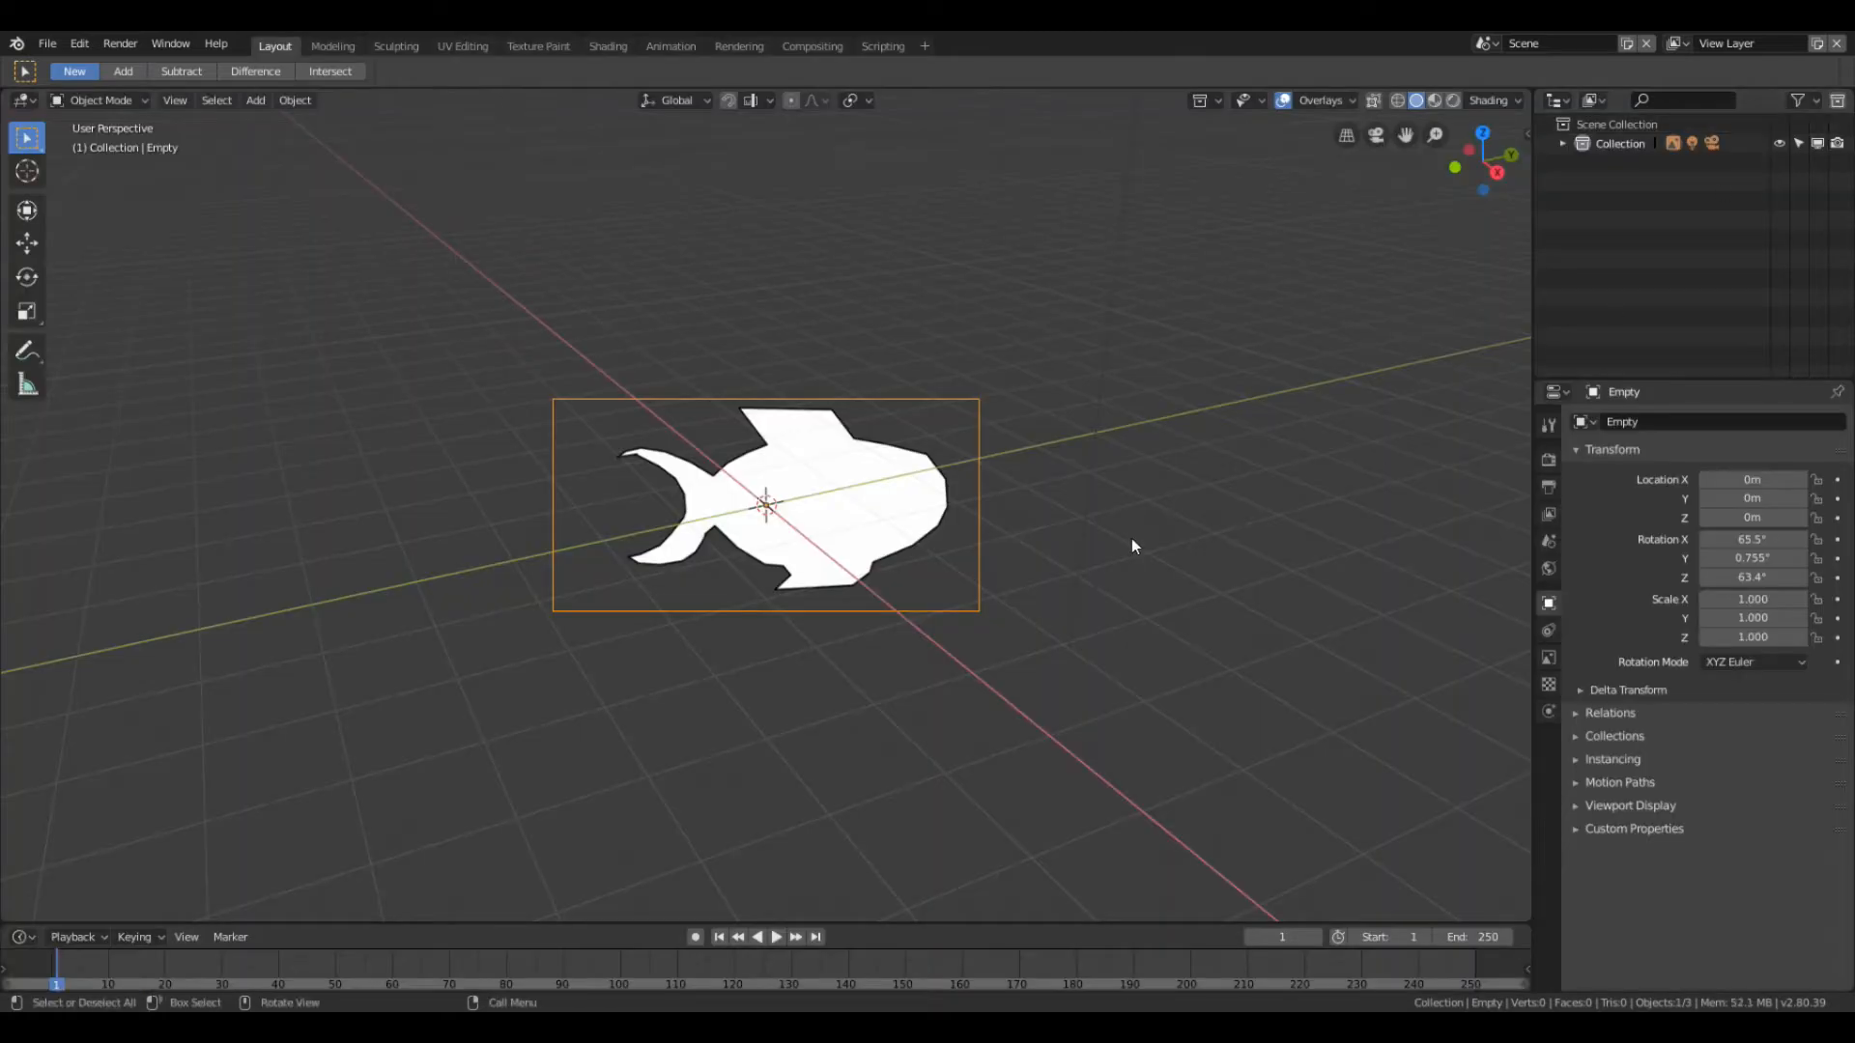
# Step: Clear the fish reference image's rotation and rotate it 90° about the global X axis so it stands upright
pyautogui.moveTo(702, 529); pyautogui.dragTo(831, 707, button='middle')
pyautogui.hotkey('alt', 'r')
pyautogui.scroll(6, 676, 577)
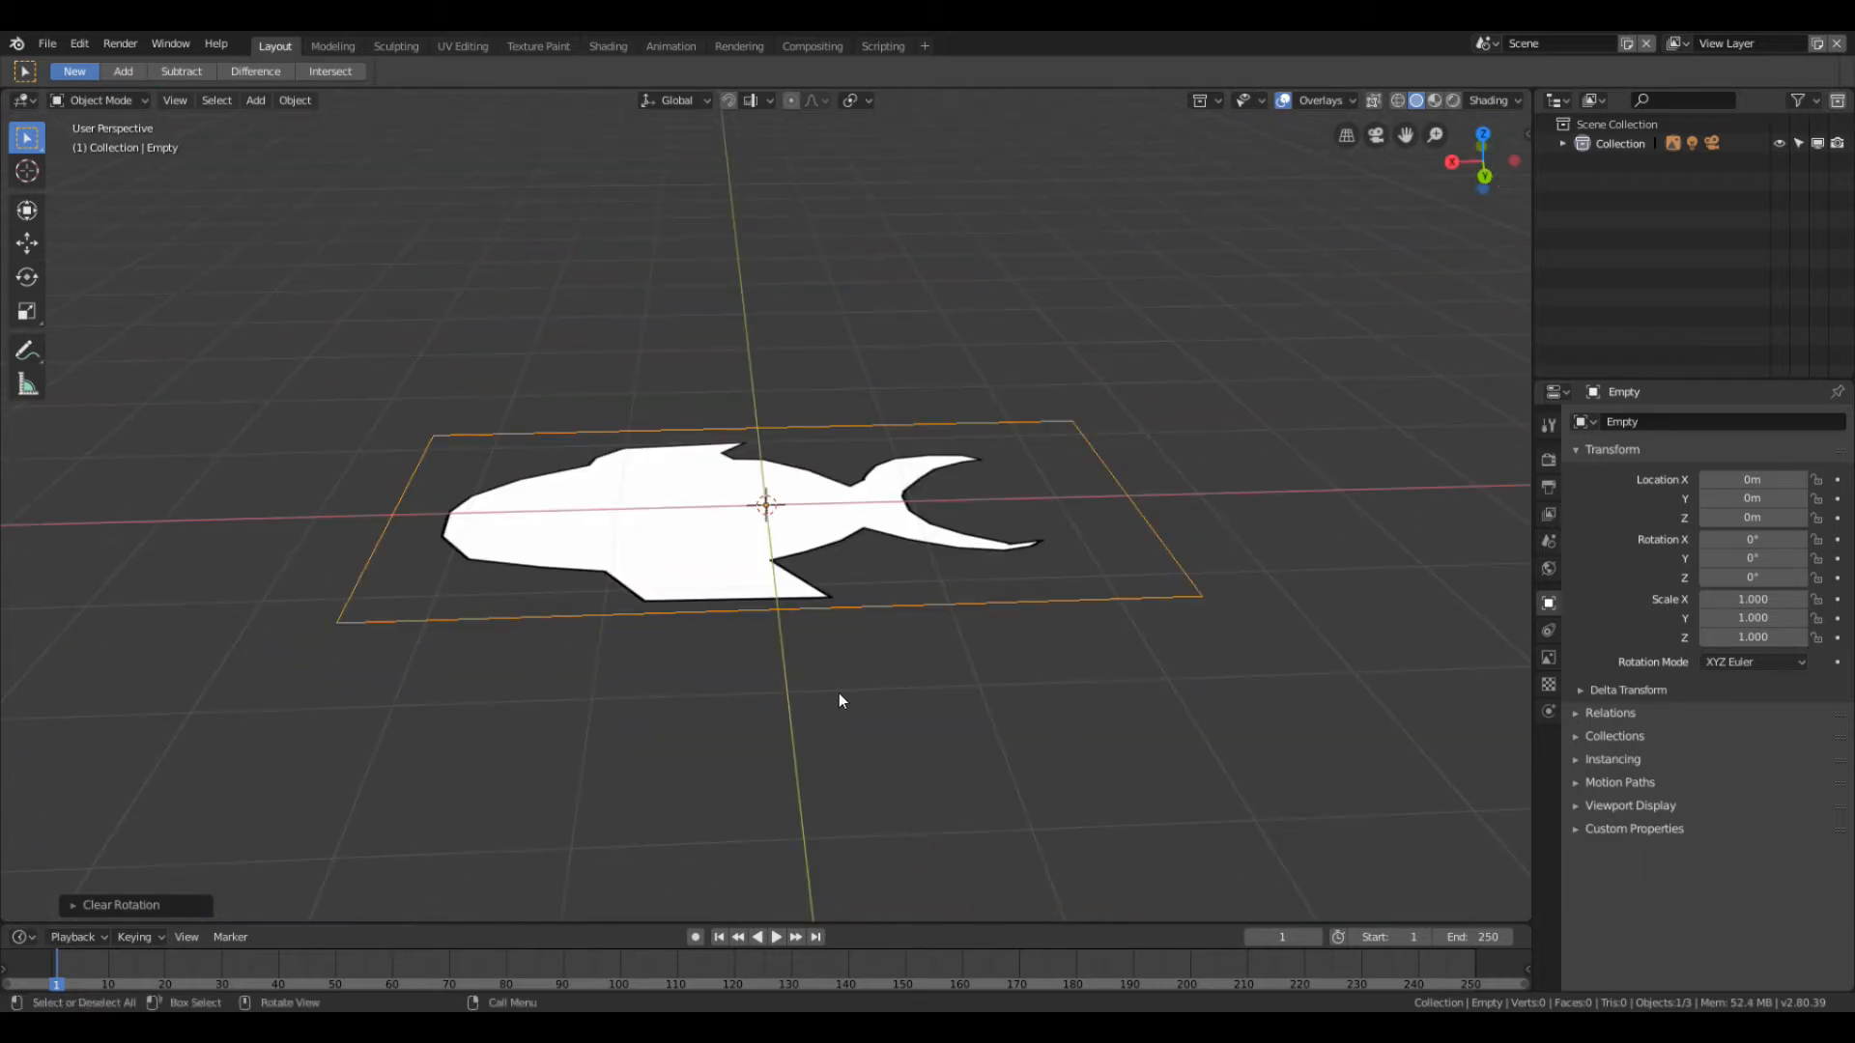
pyautogui.press('r')
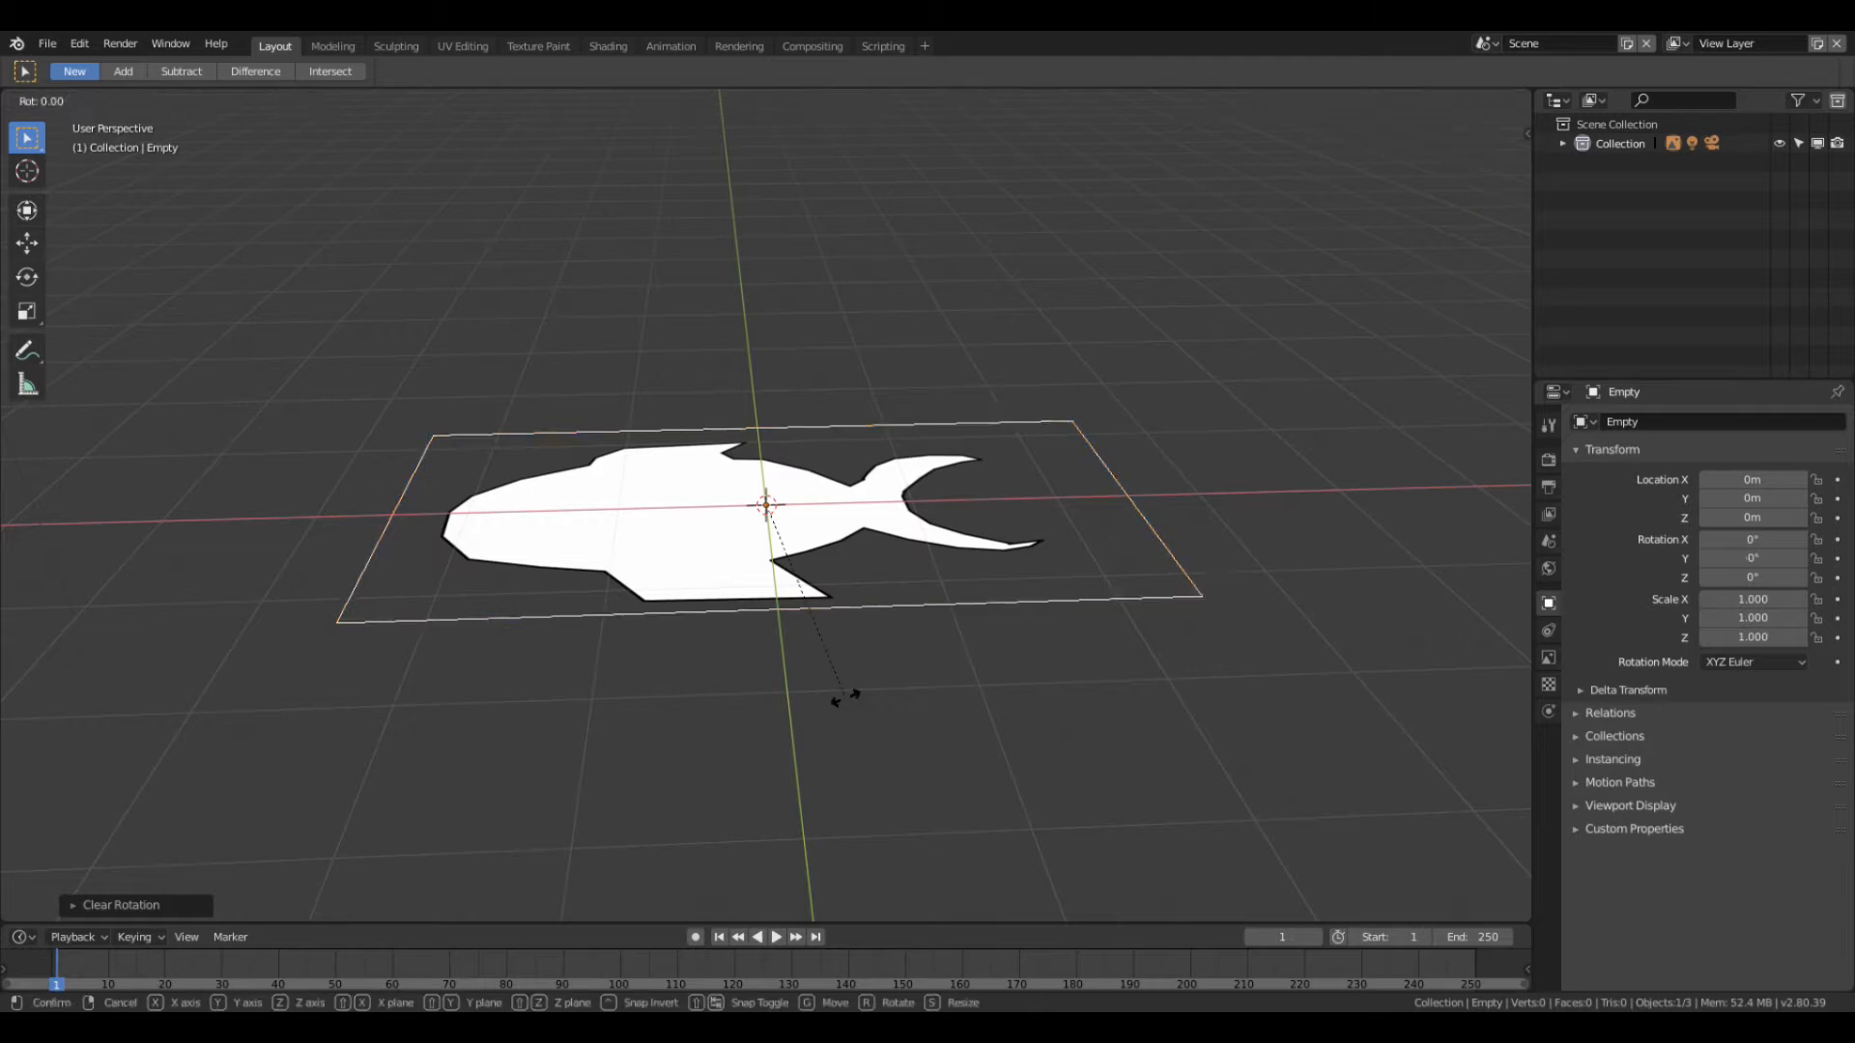
pyautogui.press('x')
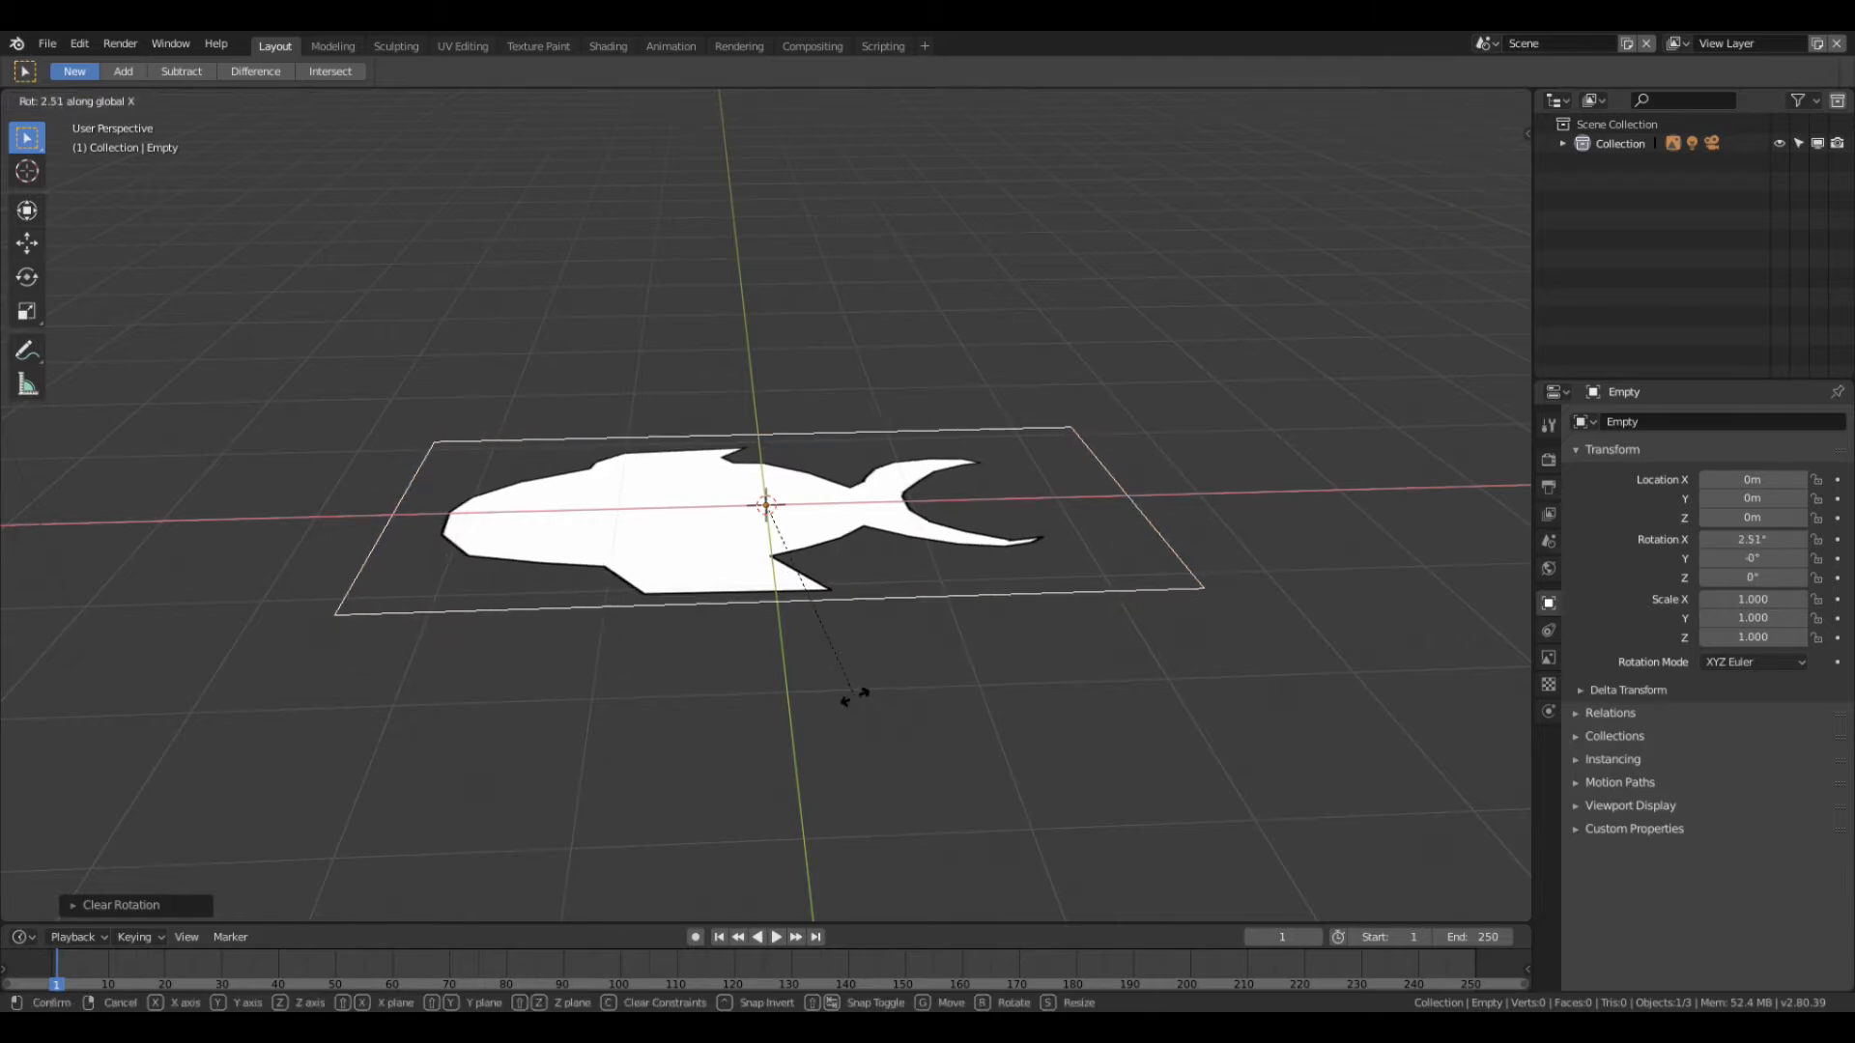
pyautogui.write('90')
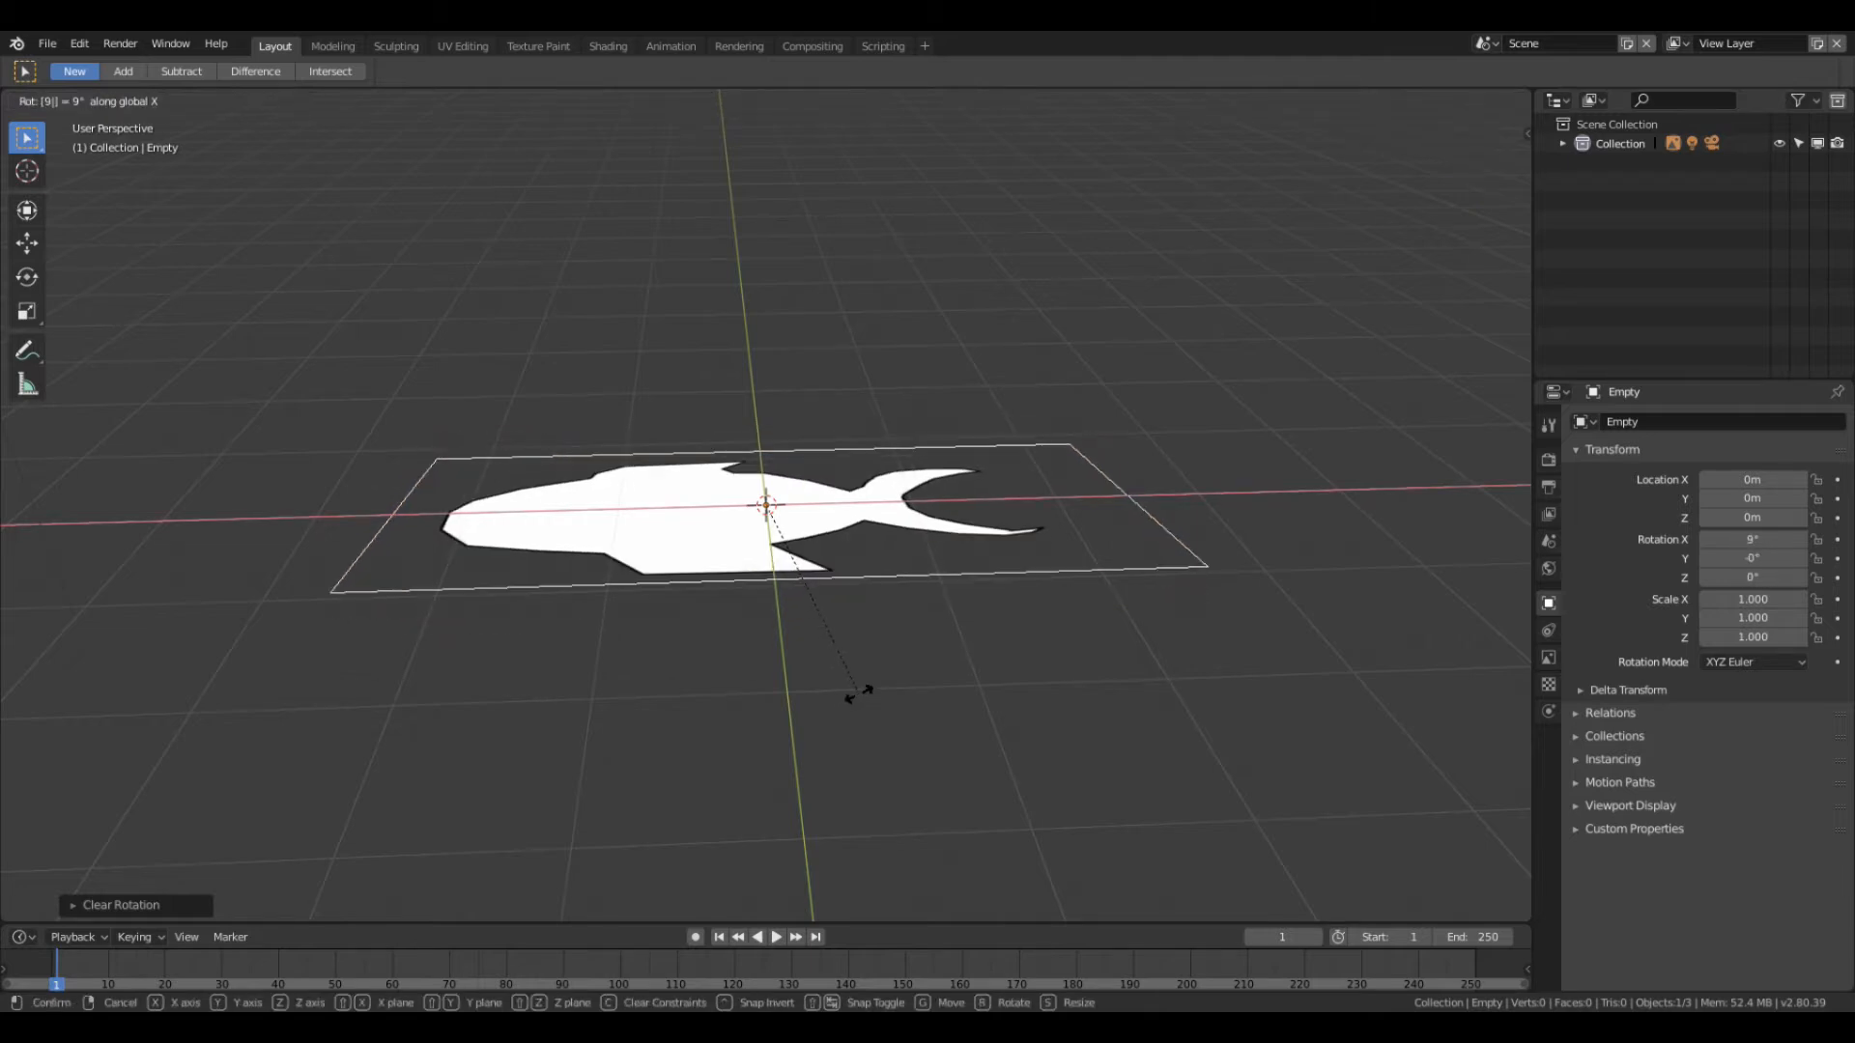
pyautogui.press('Return')
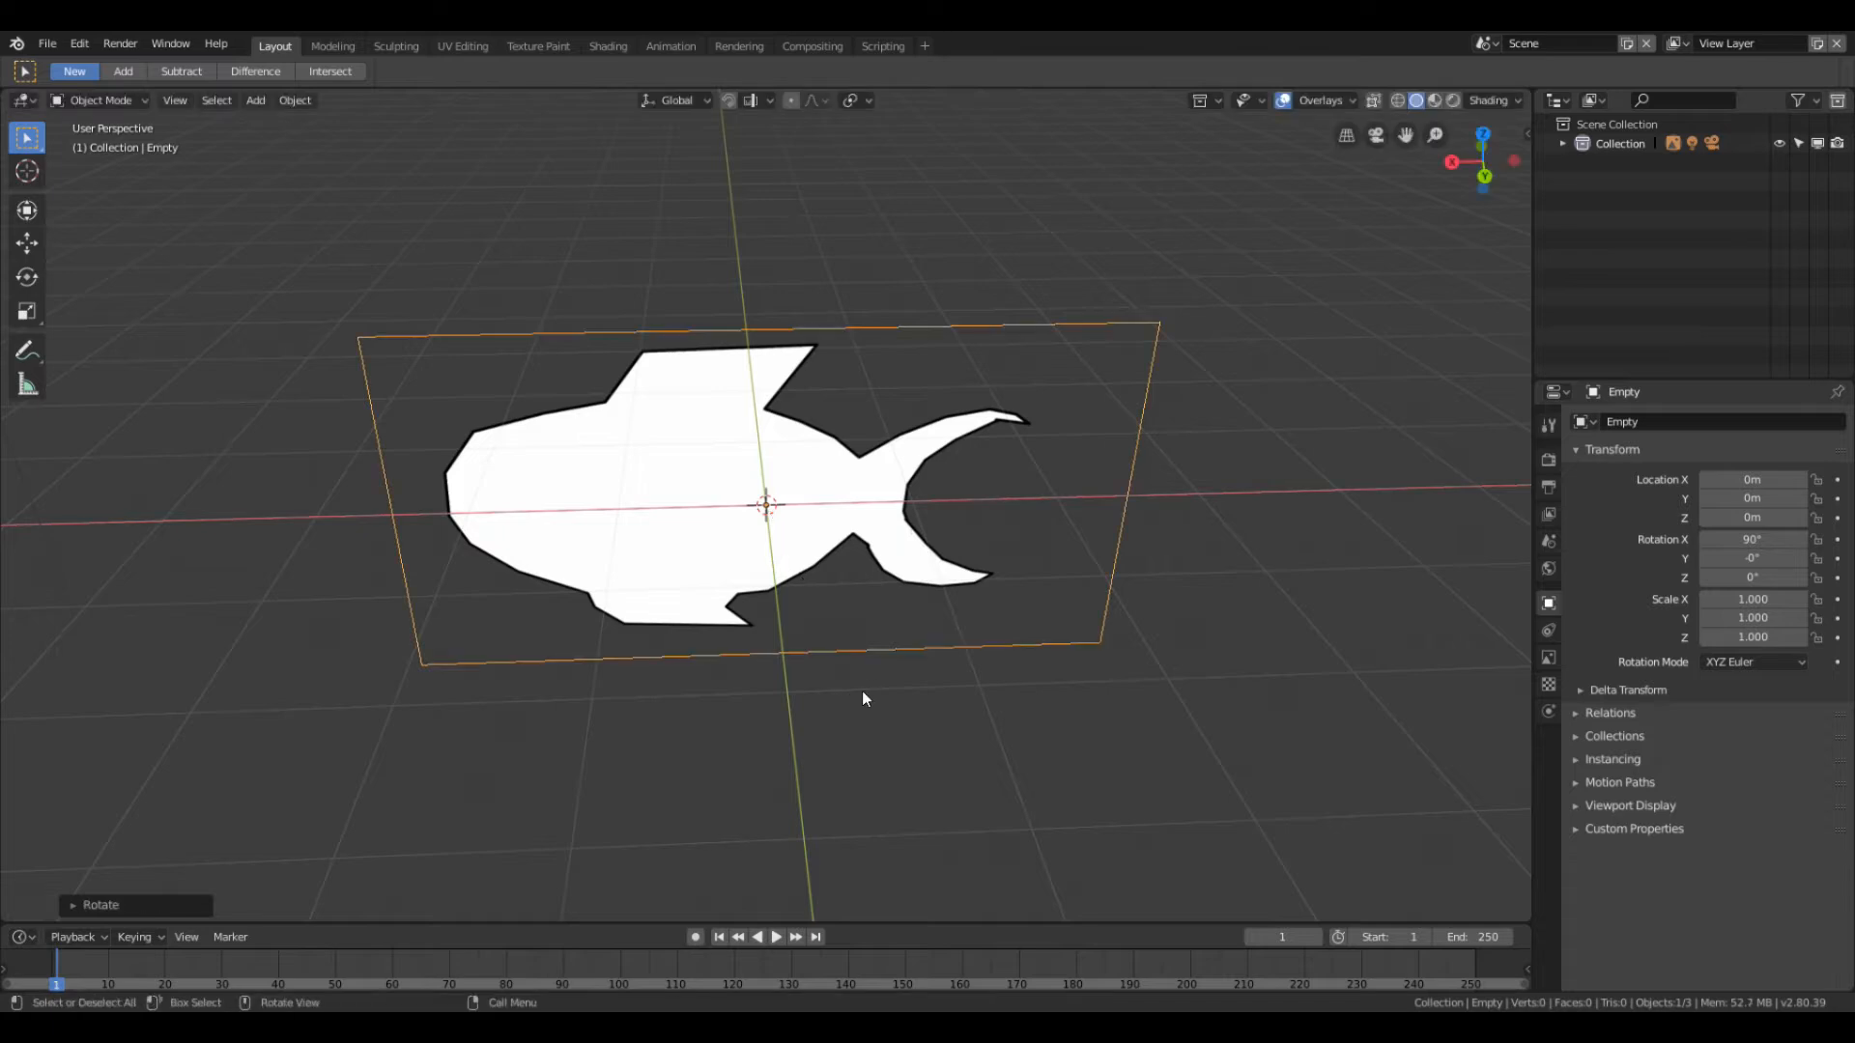
# Step: Examine the upright fish reference image from the front and top orthographic views
pyautogui.moveTo(829, 843); pyautogui.dragTo(954, 550, button='middle')
pyautogui.moveTo(754, 484); pyautogui.dragTo(679, 596, button='middle')
pyautogui.press('KP_1')
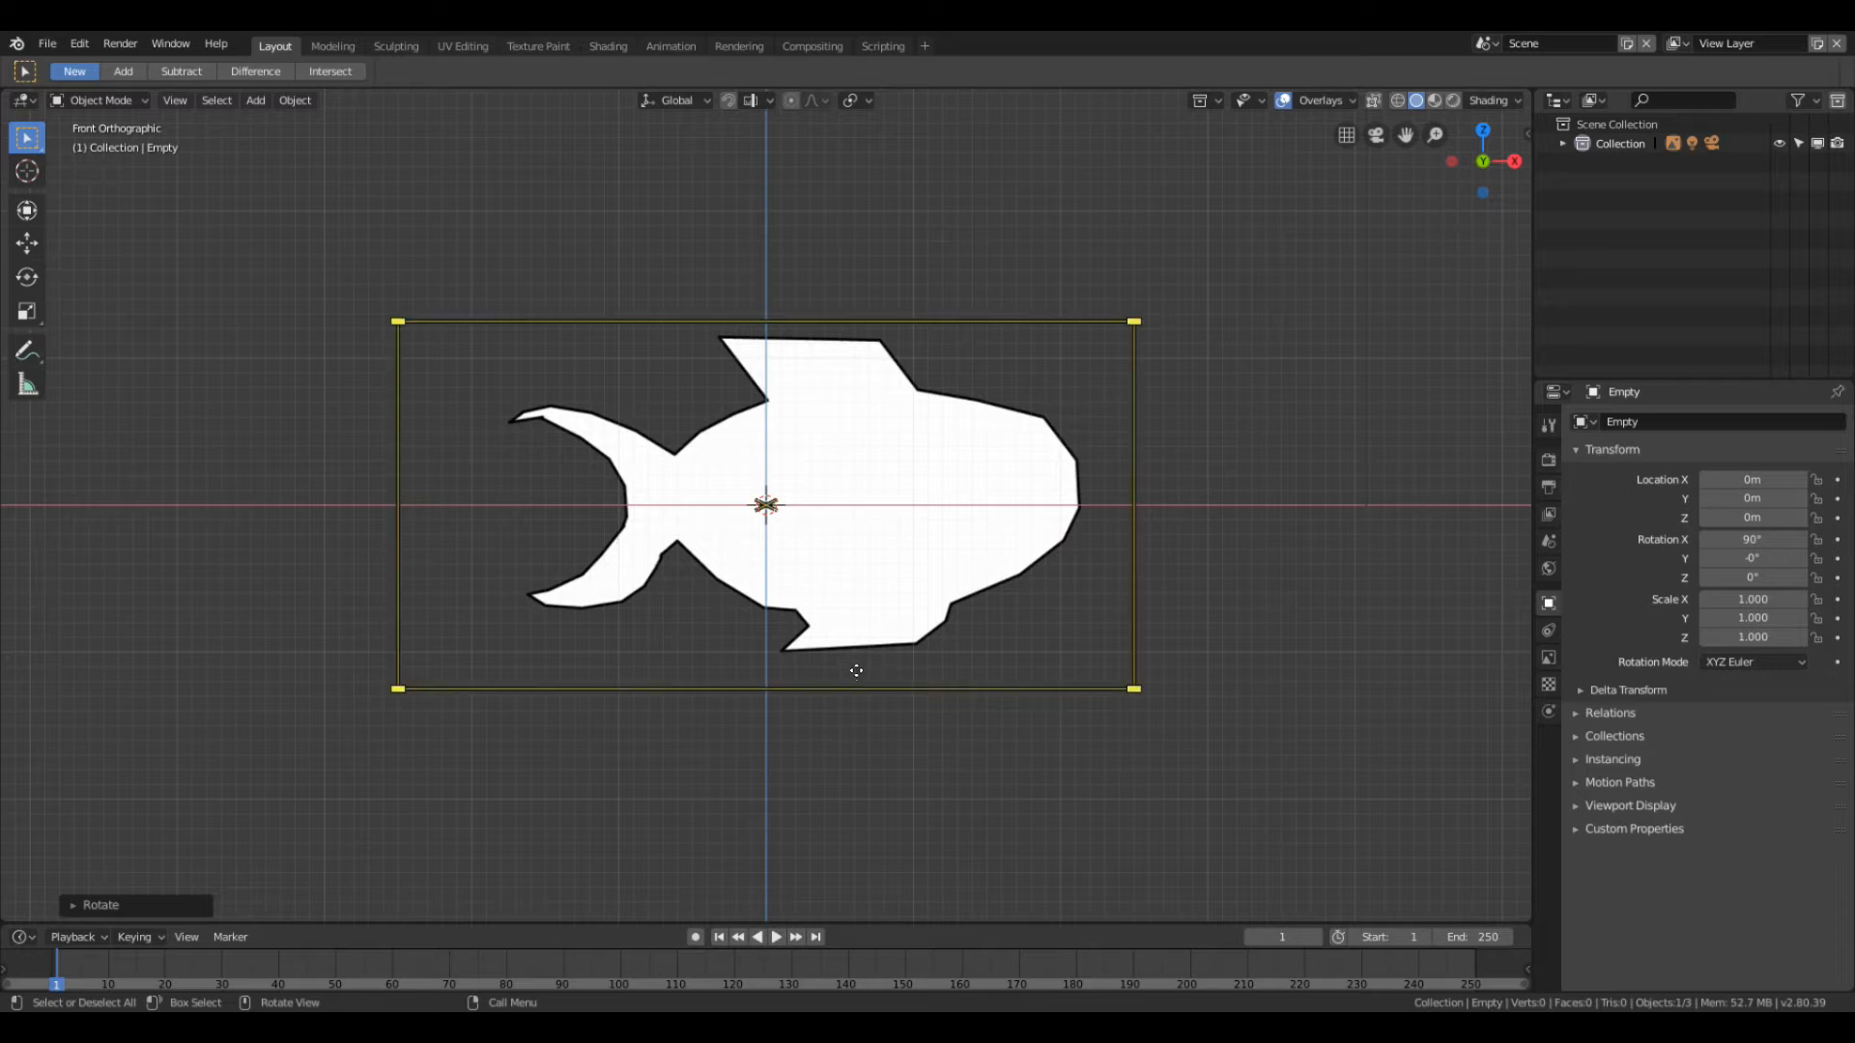
pyautogui.press('KP_7')
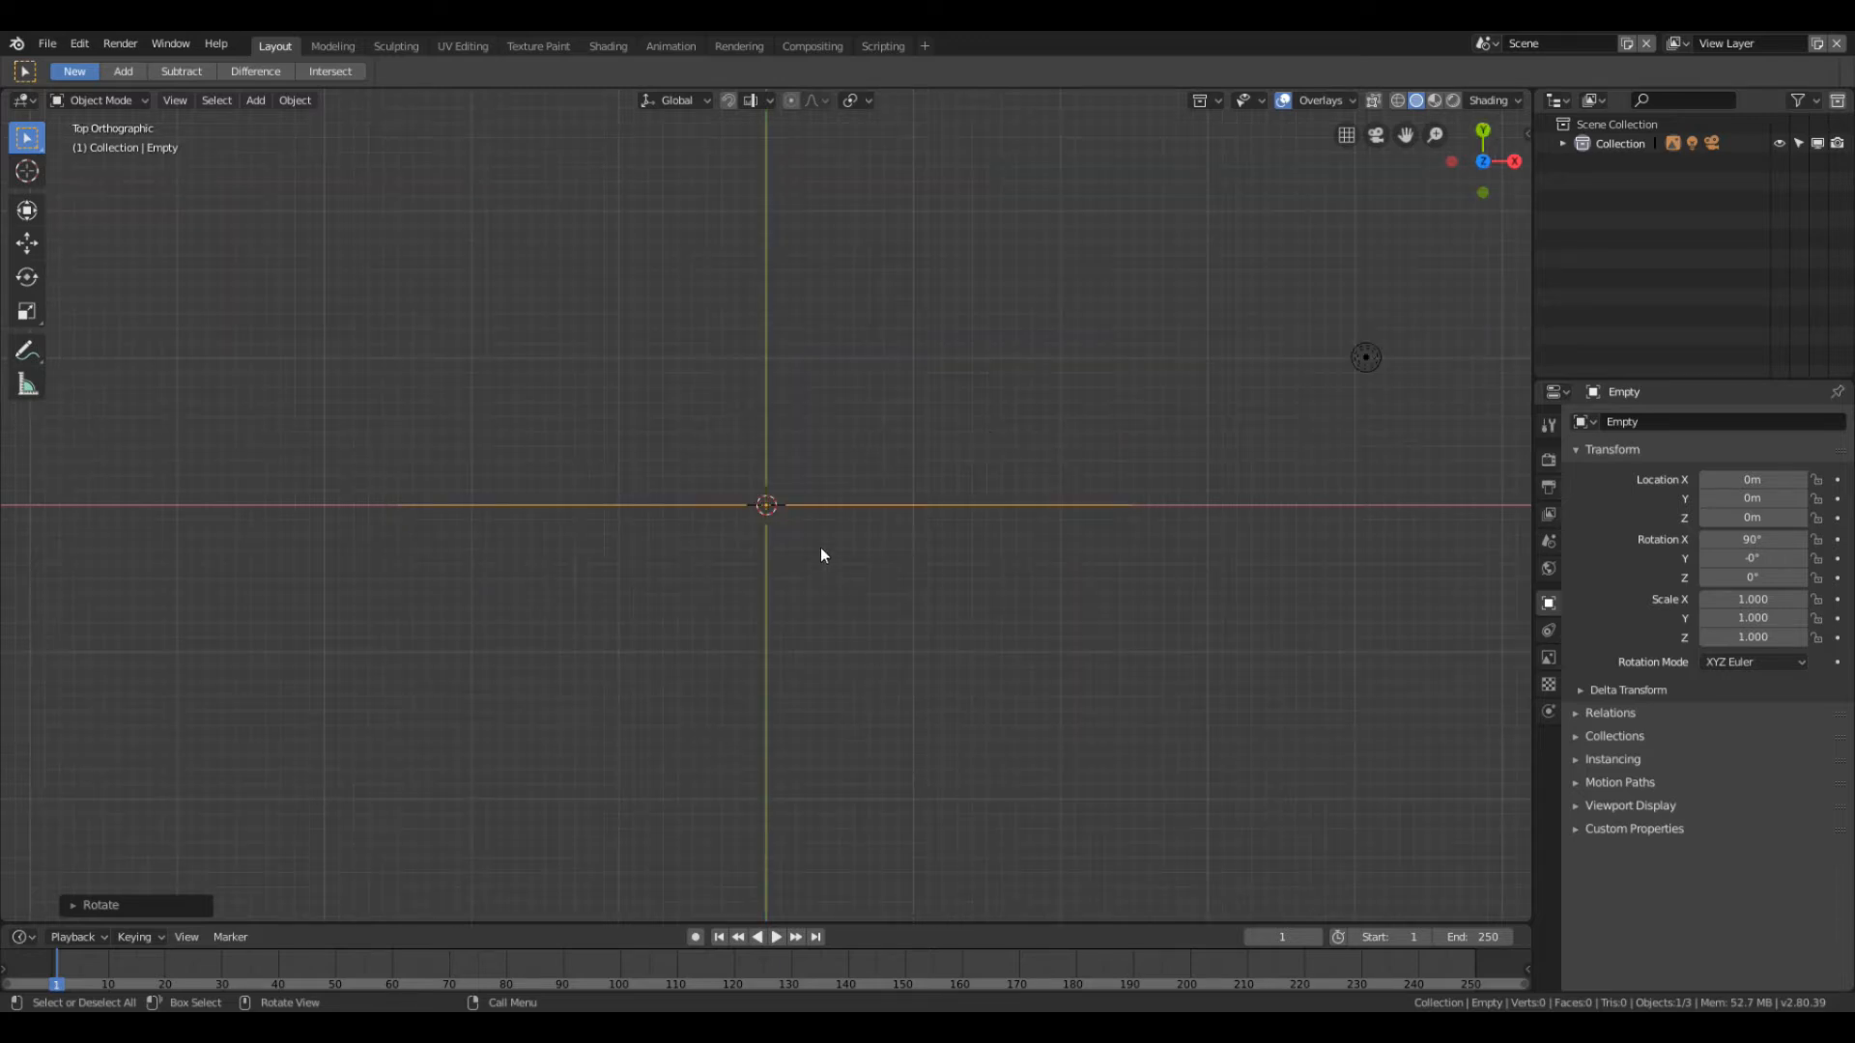
pyautogui.moveTo(769, 473); pyautogui.dragTo(772, 288, button='middle')
pyautogui.press('KP_1')
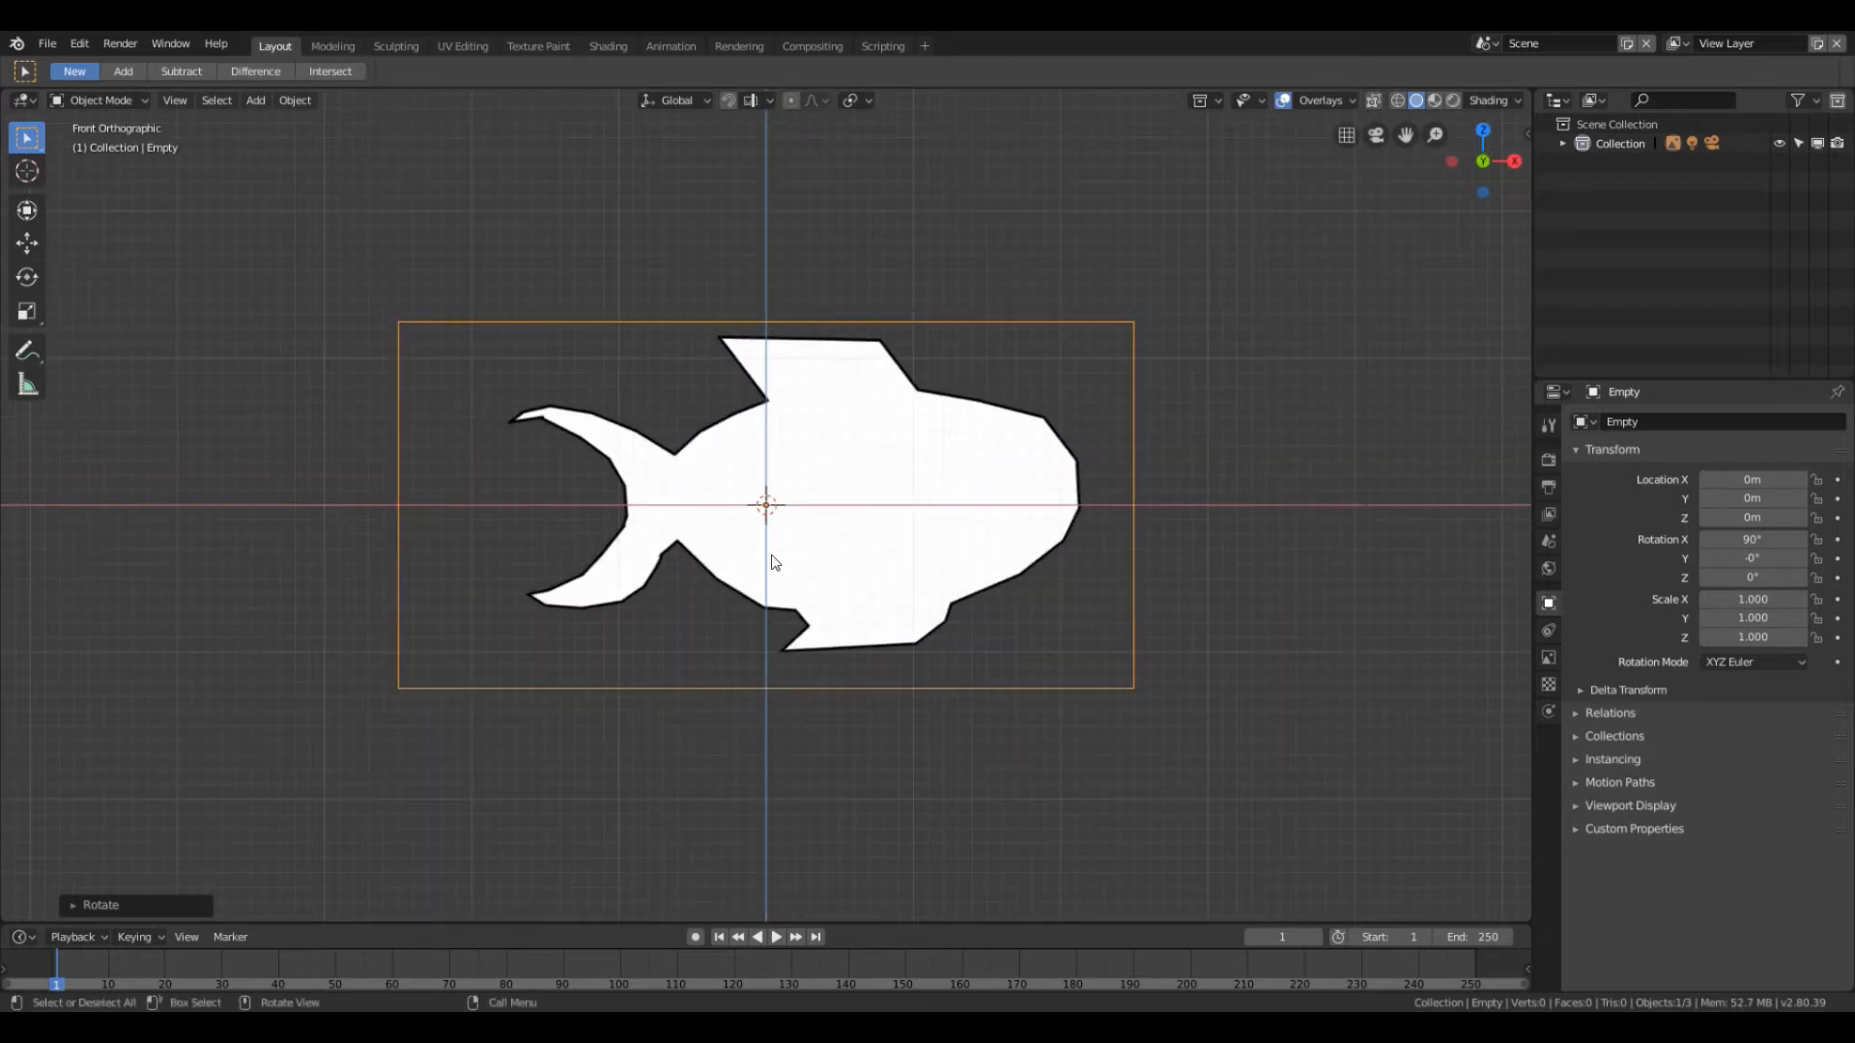
pyautogui.moveTo(902, 481); pyautogui.dragTo(1041, 528, button='middle')
pyautogui.press('KP_1')
pyautogui.moveTo(988, 463); pyautogui.dragTo(919, 418, button='middle')
pyautogui.press('KP_1')
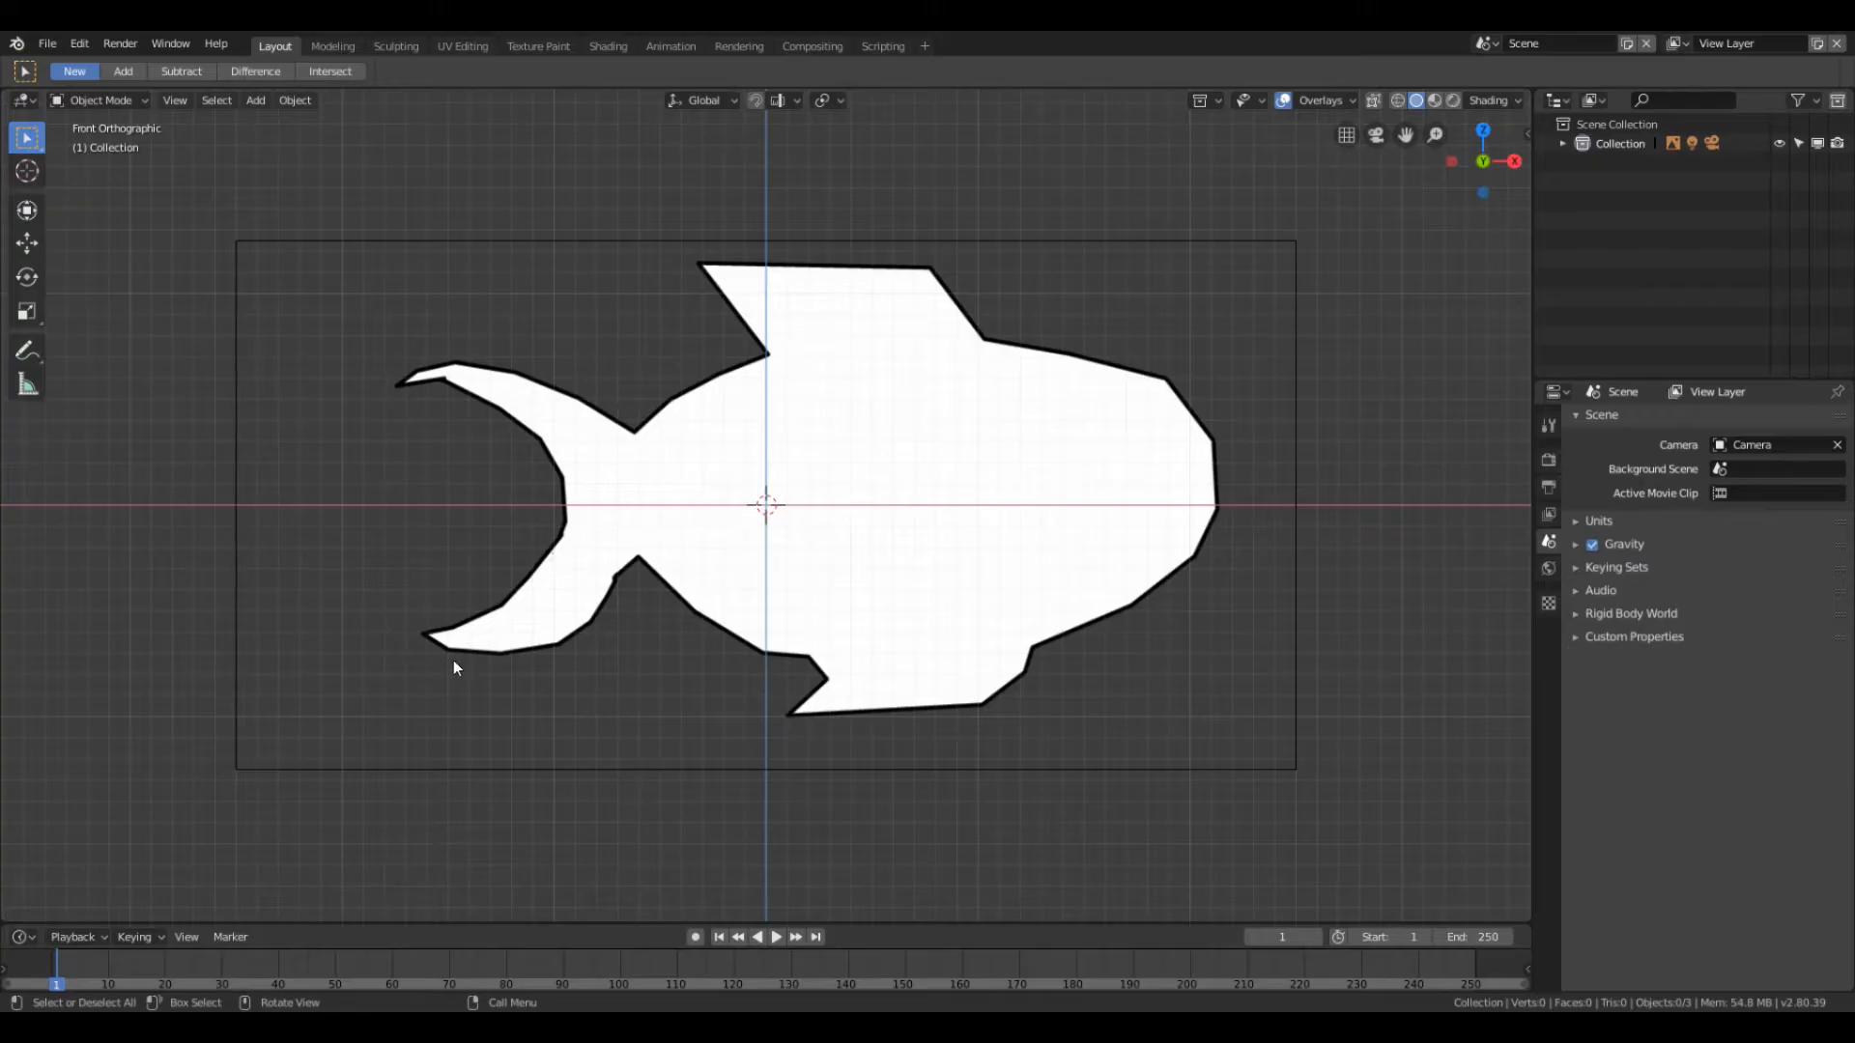
# Step: Add a mesh plane at the centre of the fish reference image
pyautogui.click(471, 585)
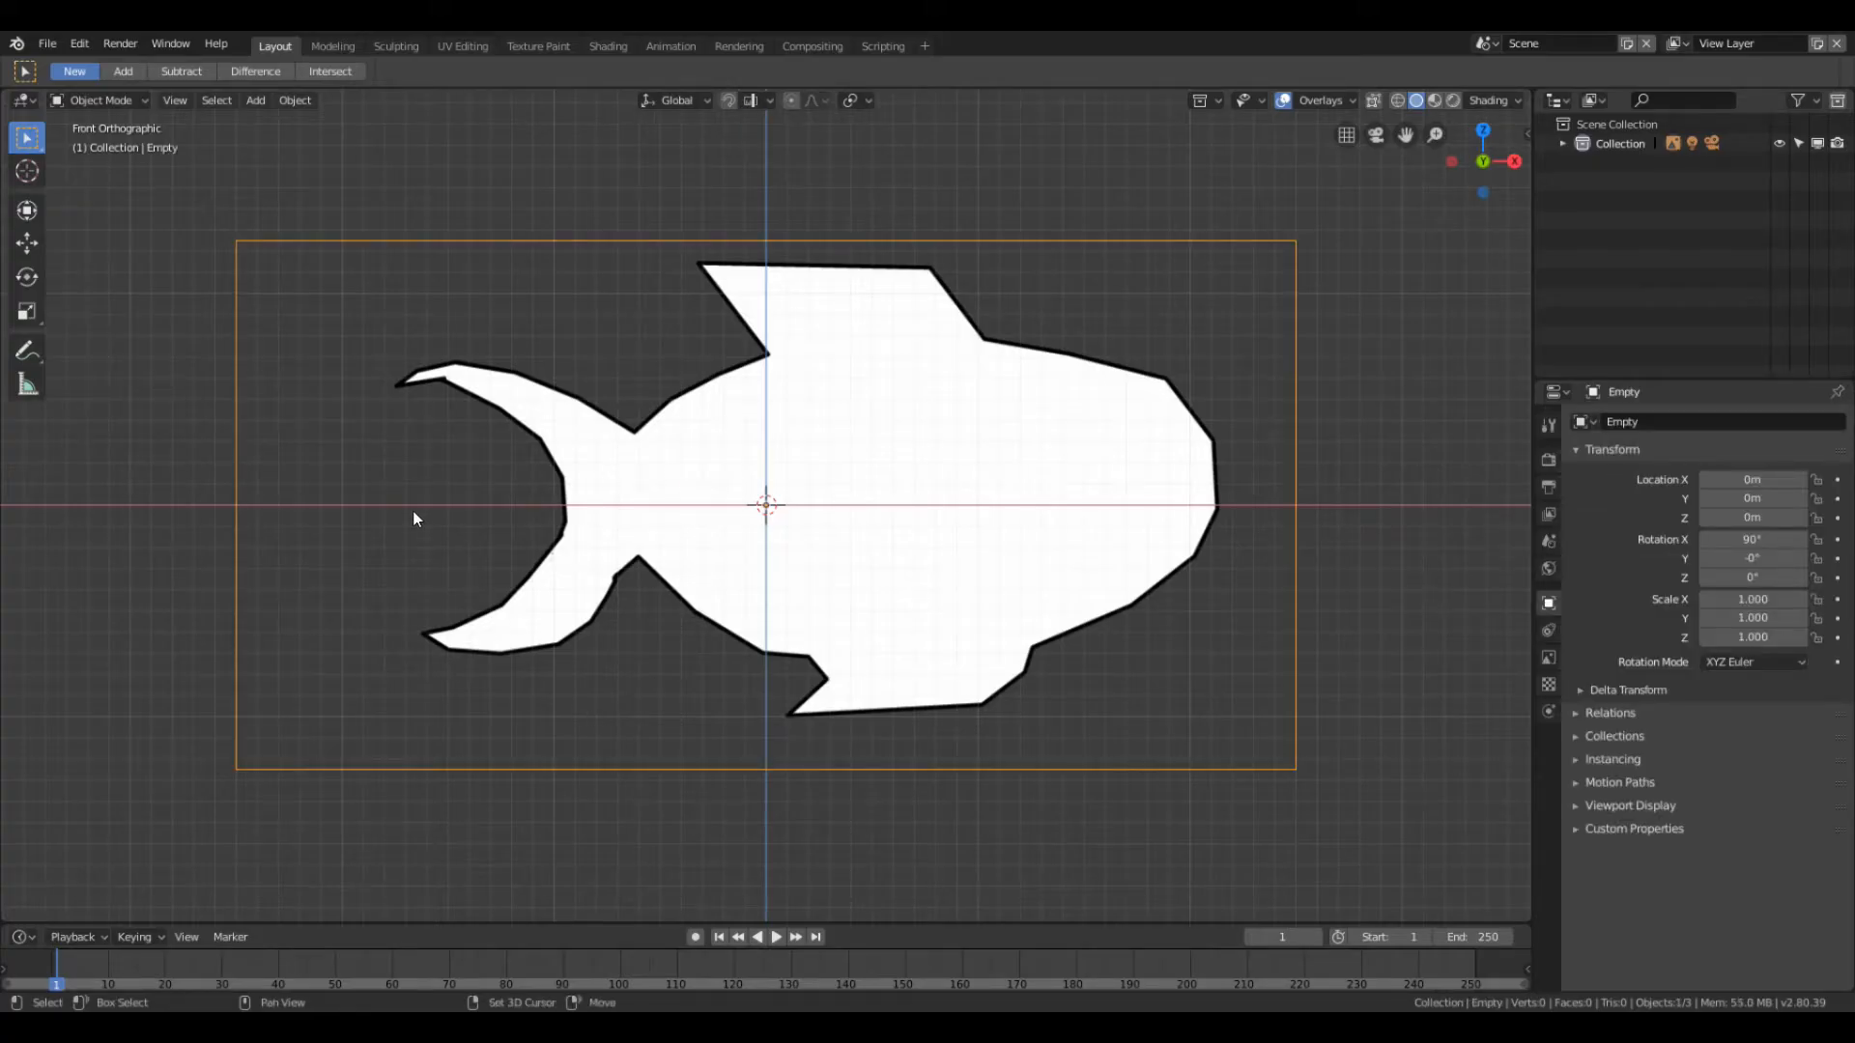
pyautogui.hotkey('shift', 'a')
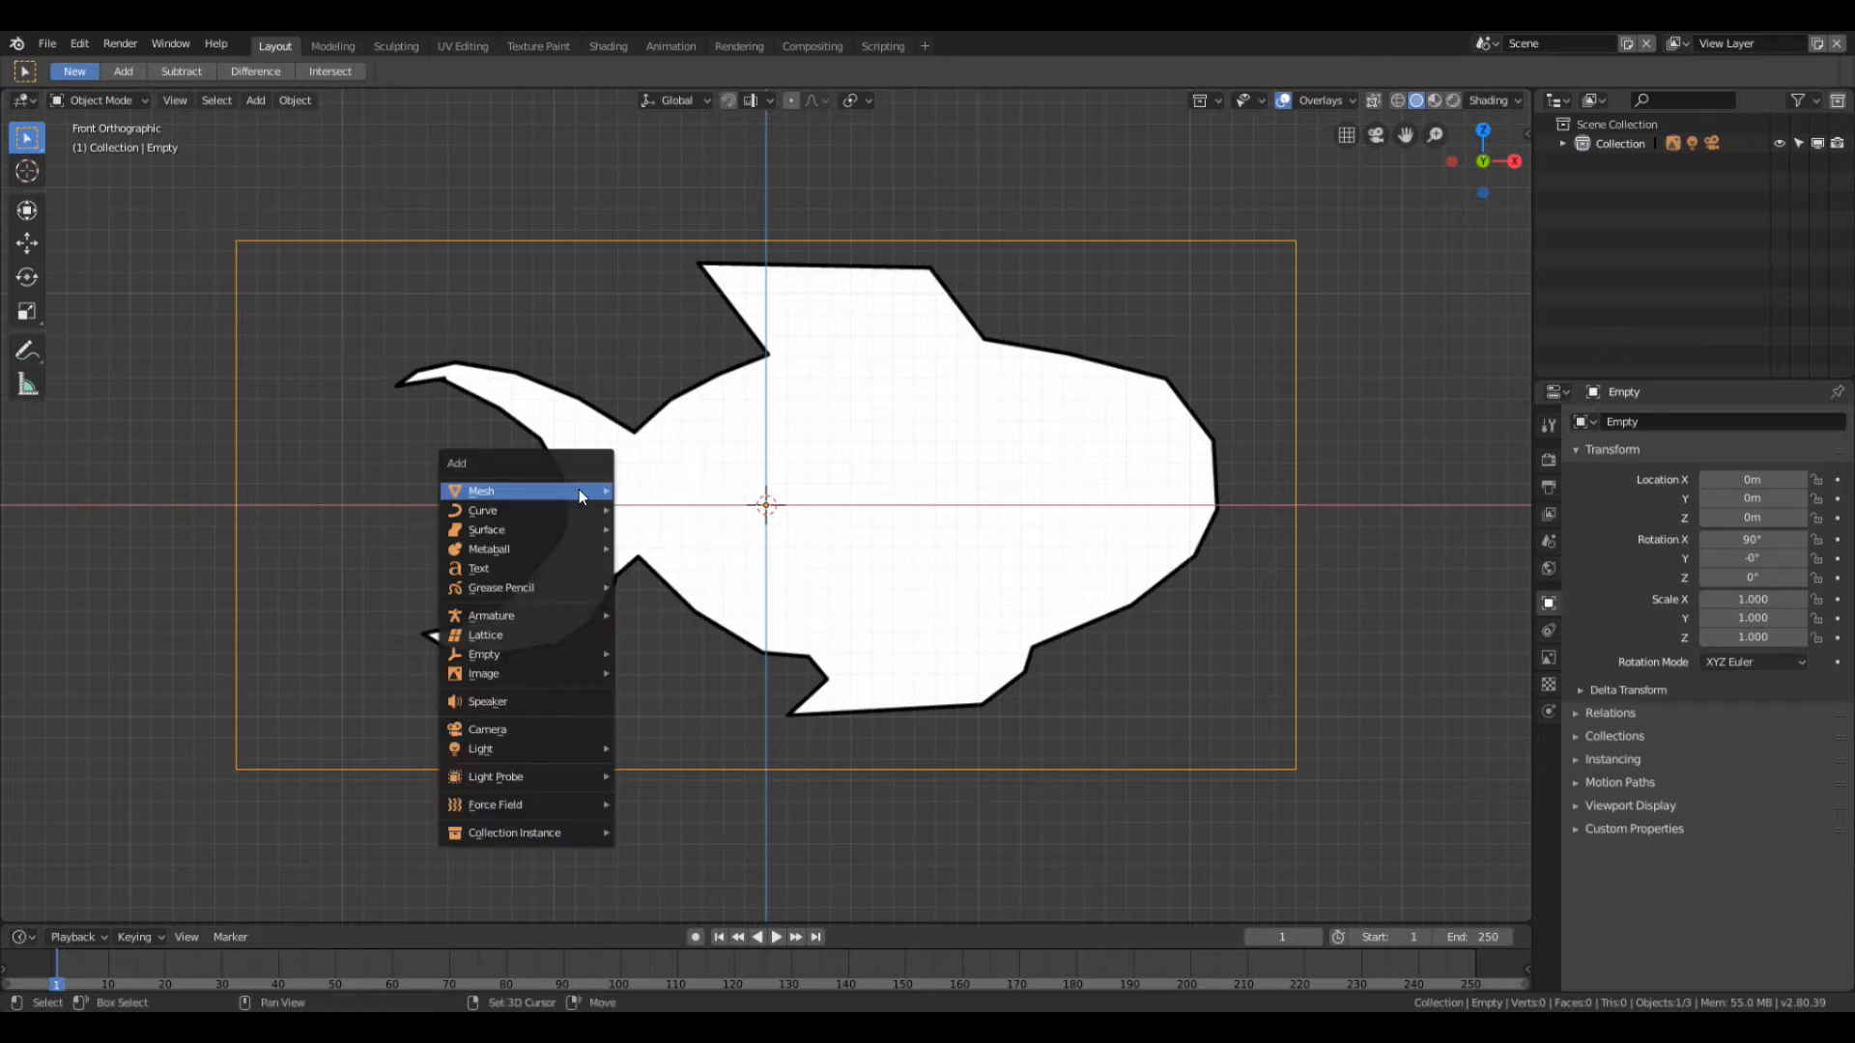
pyautogui.moveTo(577, 490)
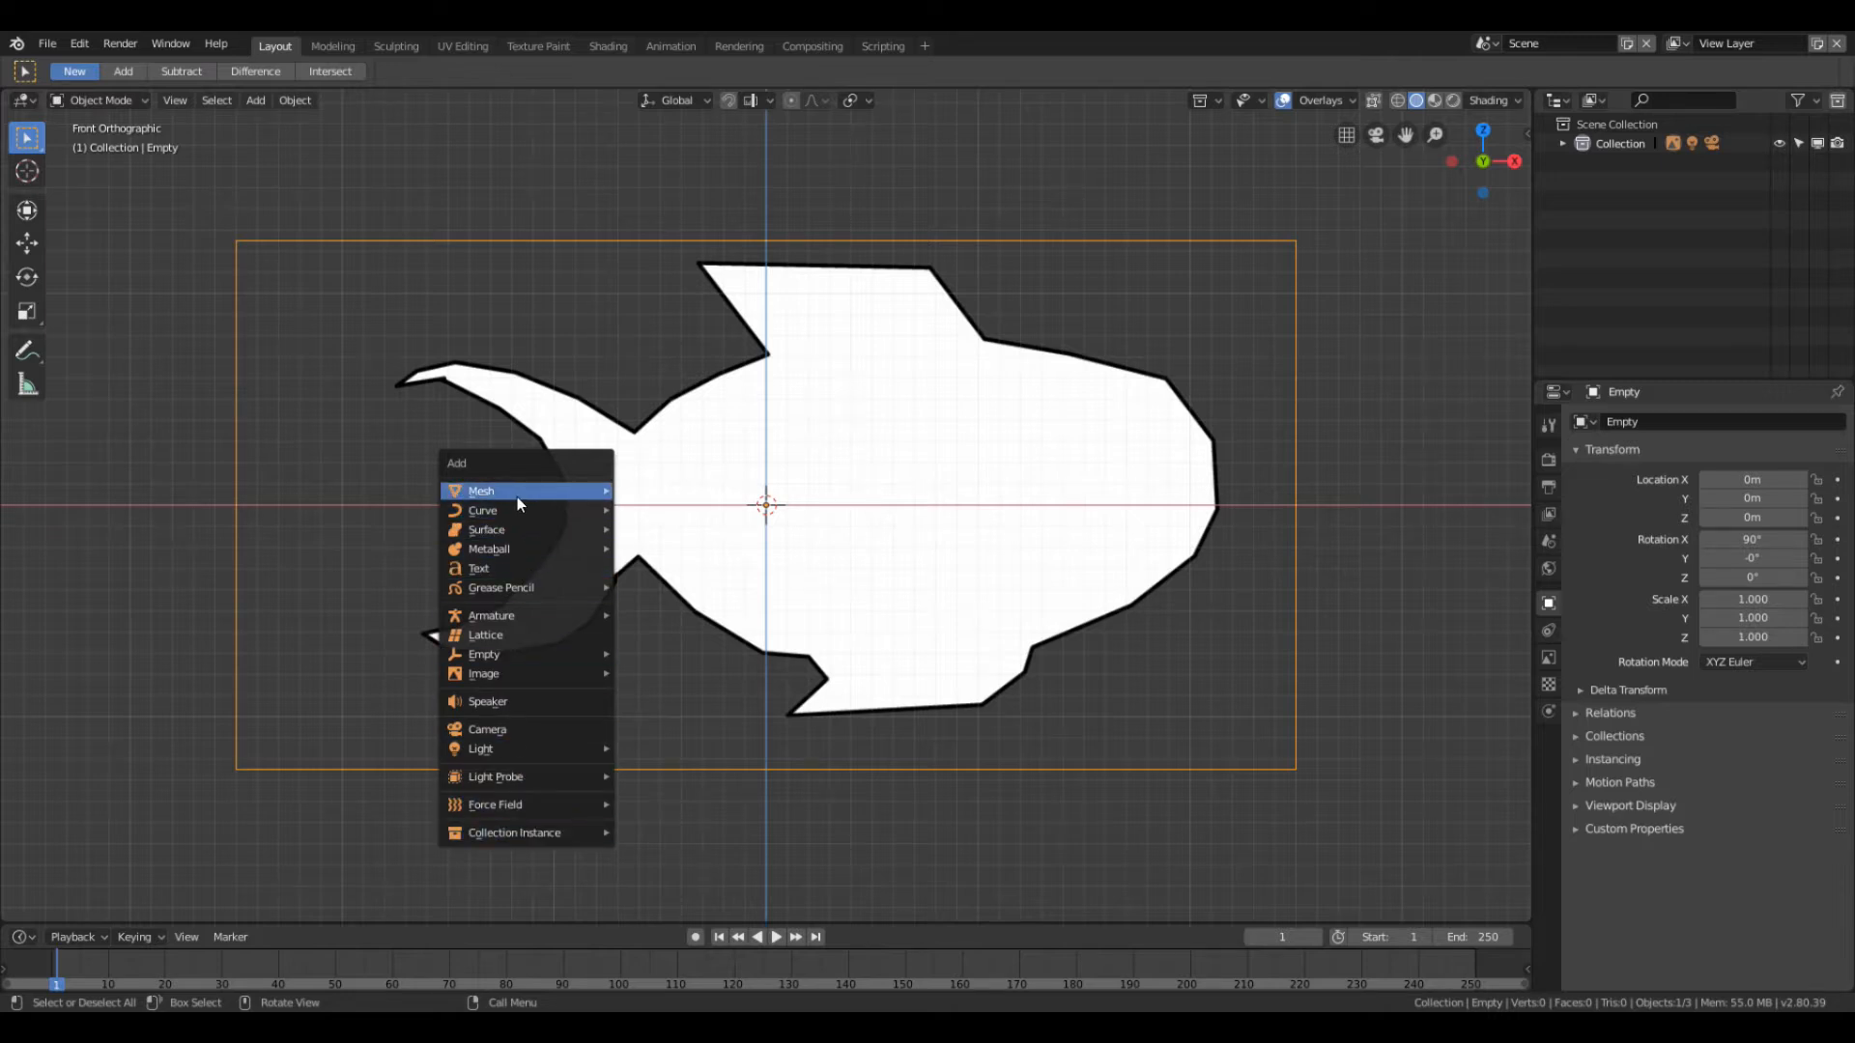
pyautogui.moveTo(520, 500)
pyautogui.click(655, 493)
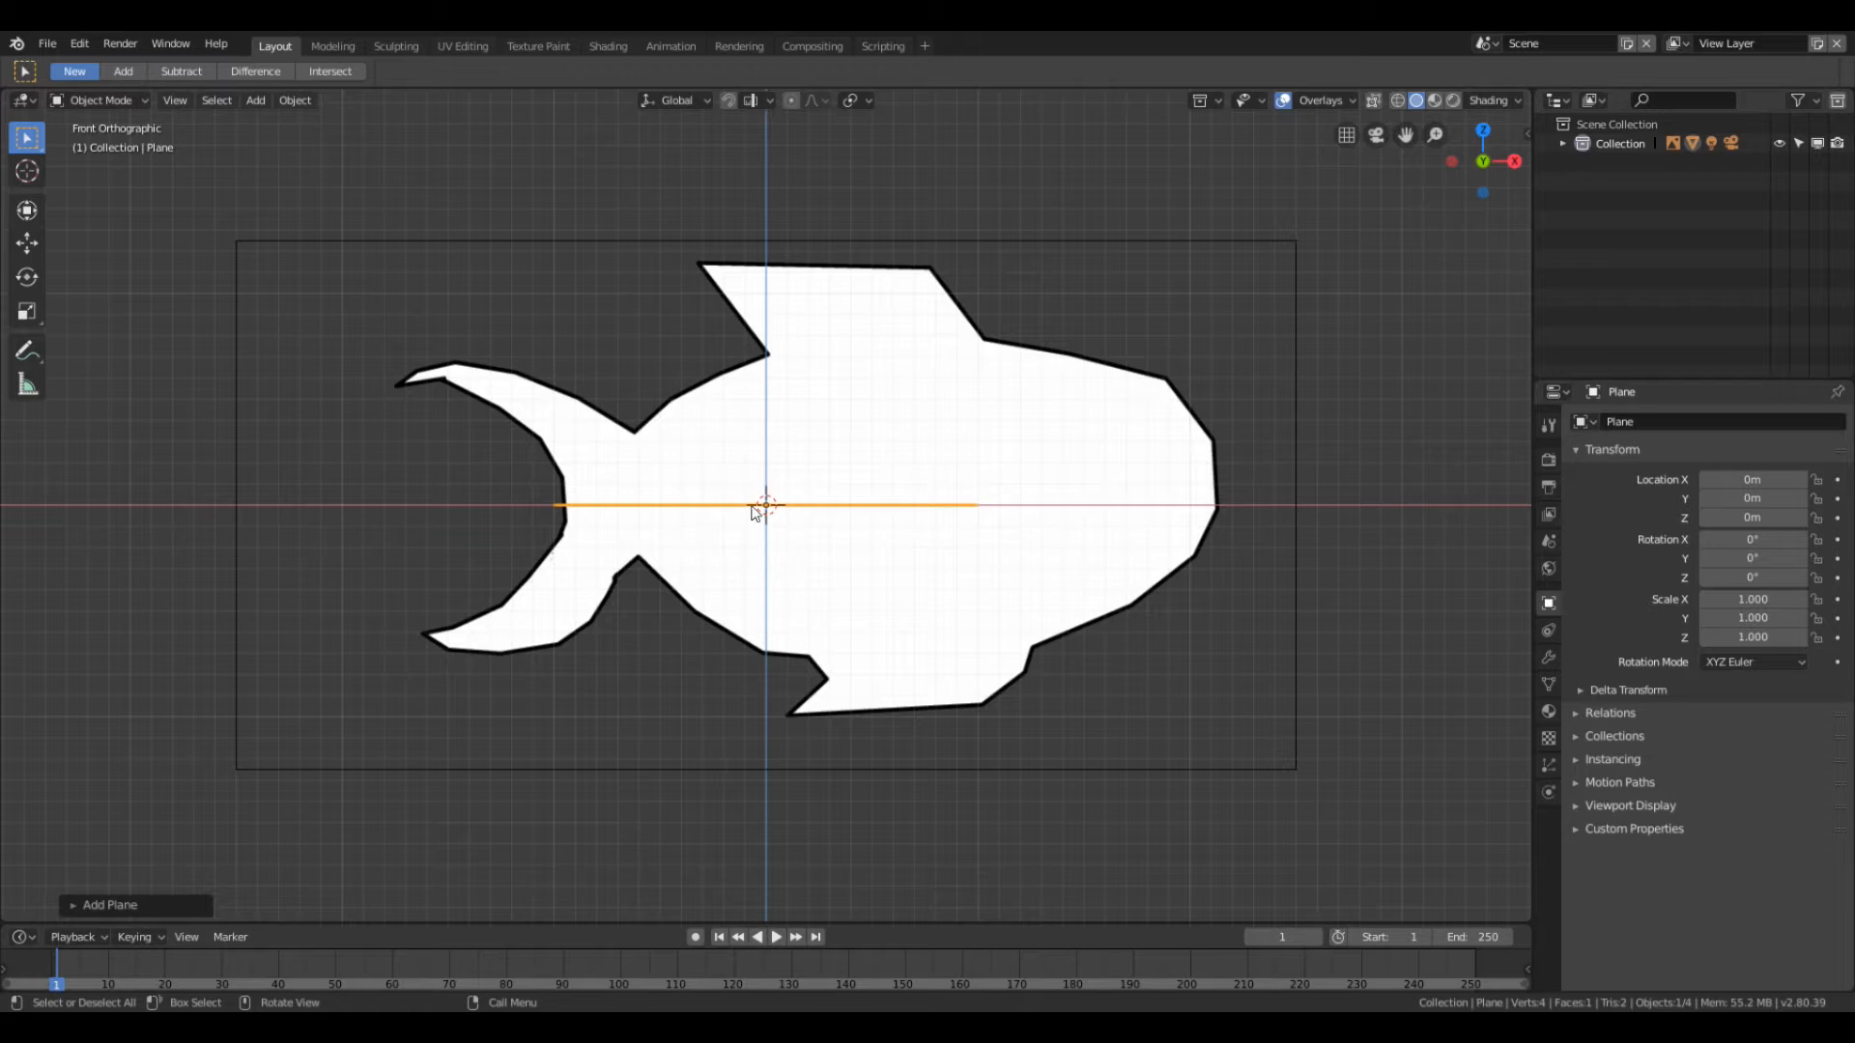
# Step: Rotate the plane 90° about the global X axis to align it with the fish image in front view
pyautogui.moveTo(865, 467); pyautogui.dragTo(727, 521, button='middle')
pyautogui.press('KP_1')
pyautogui.press('r')
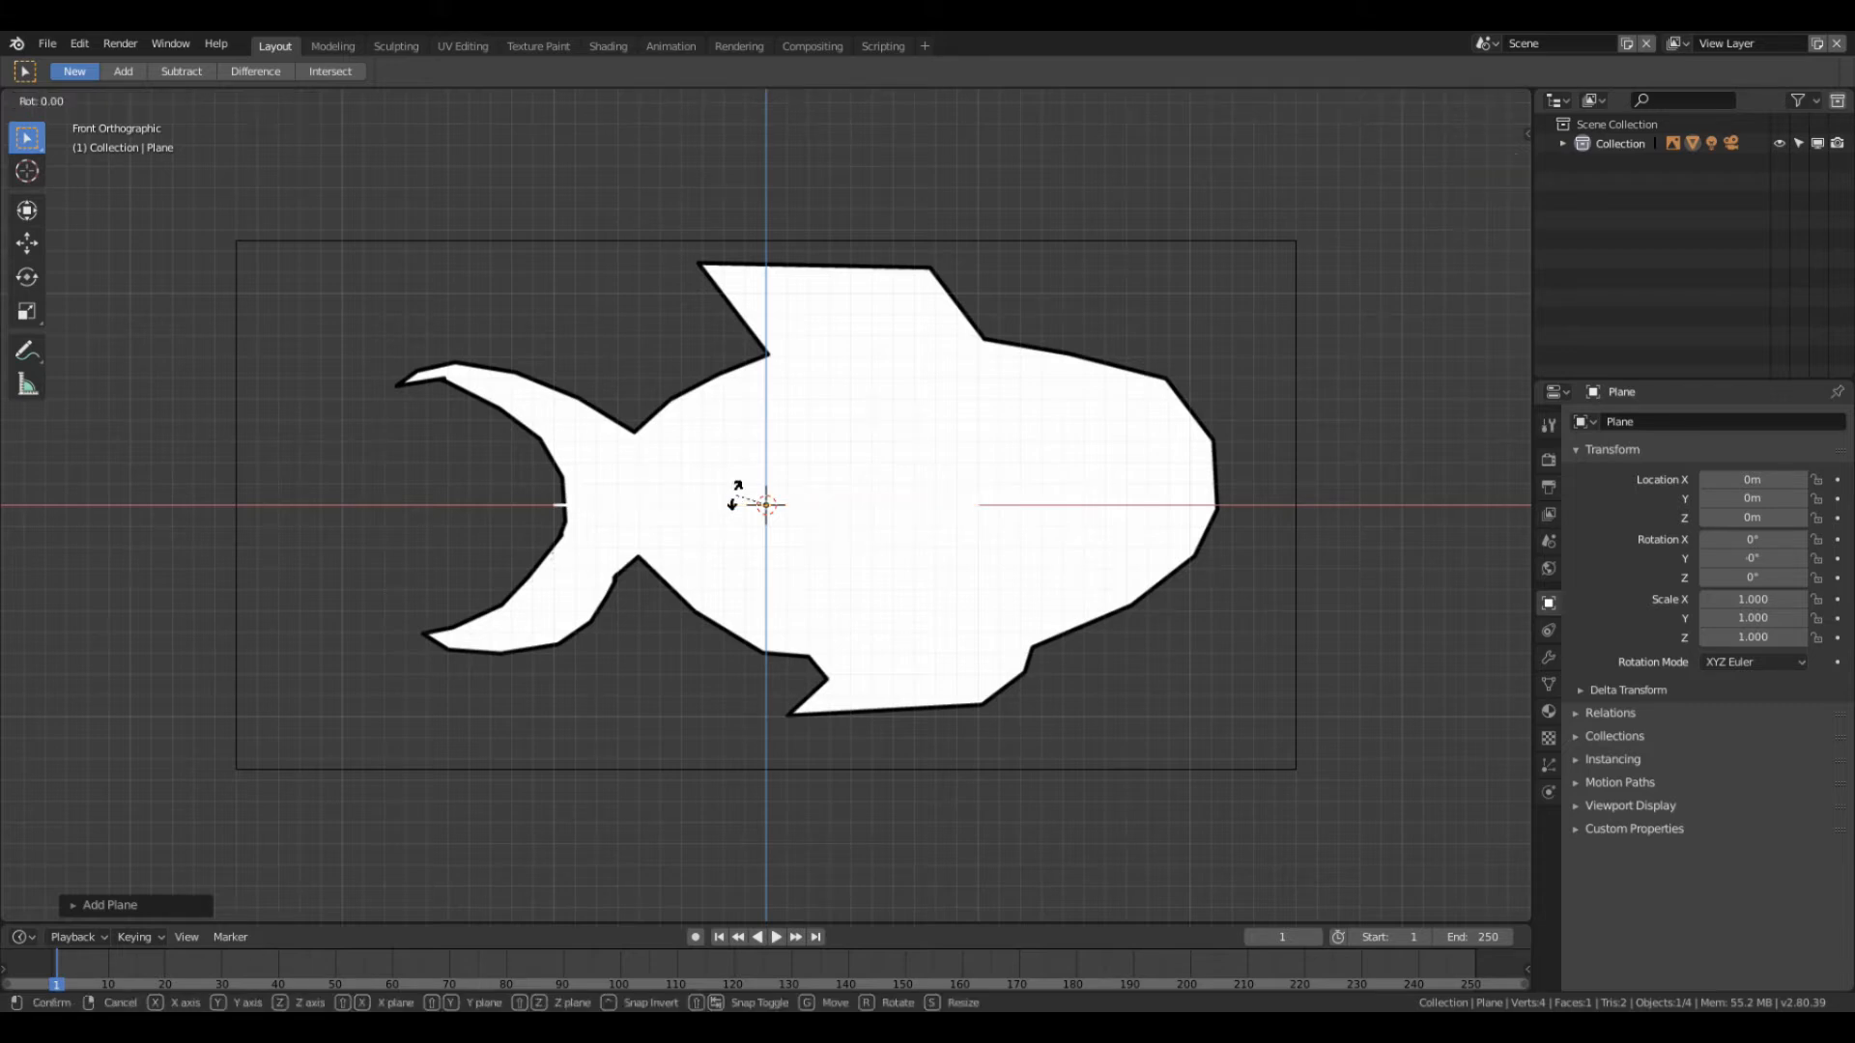
pyautogui.write('x')
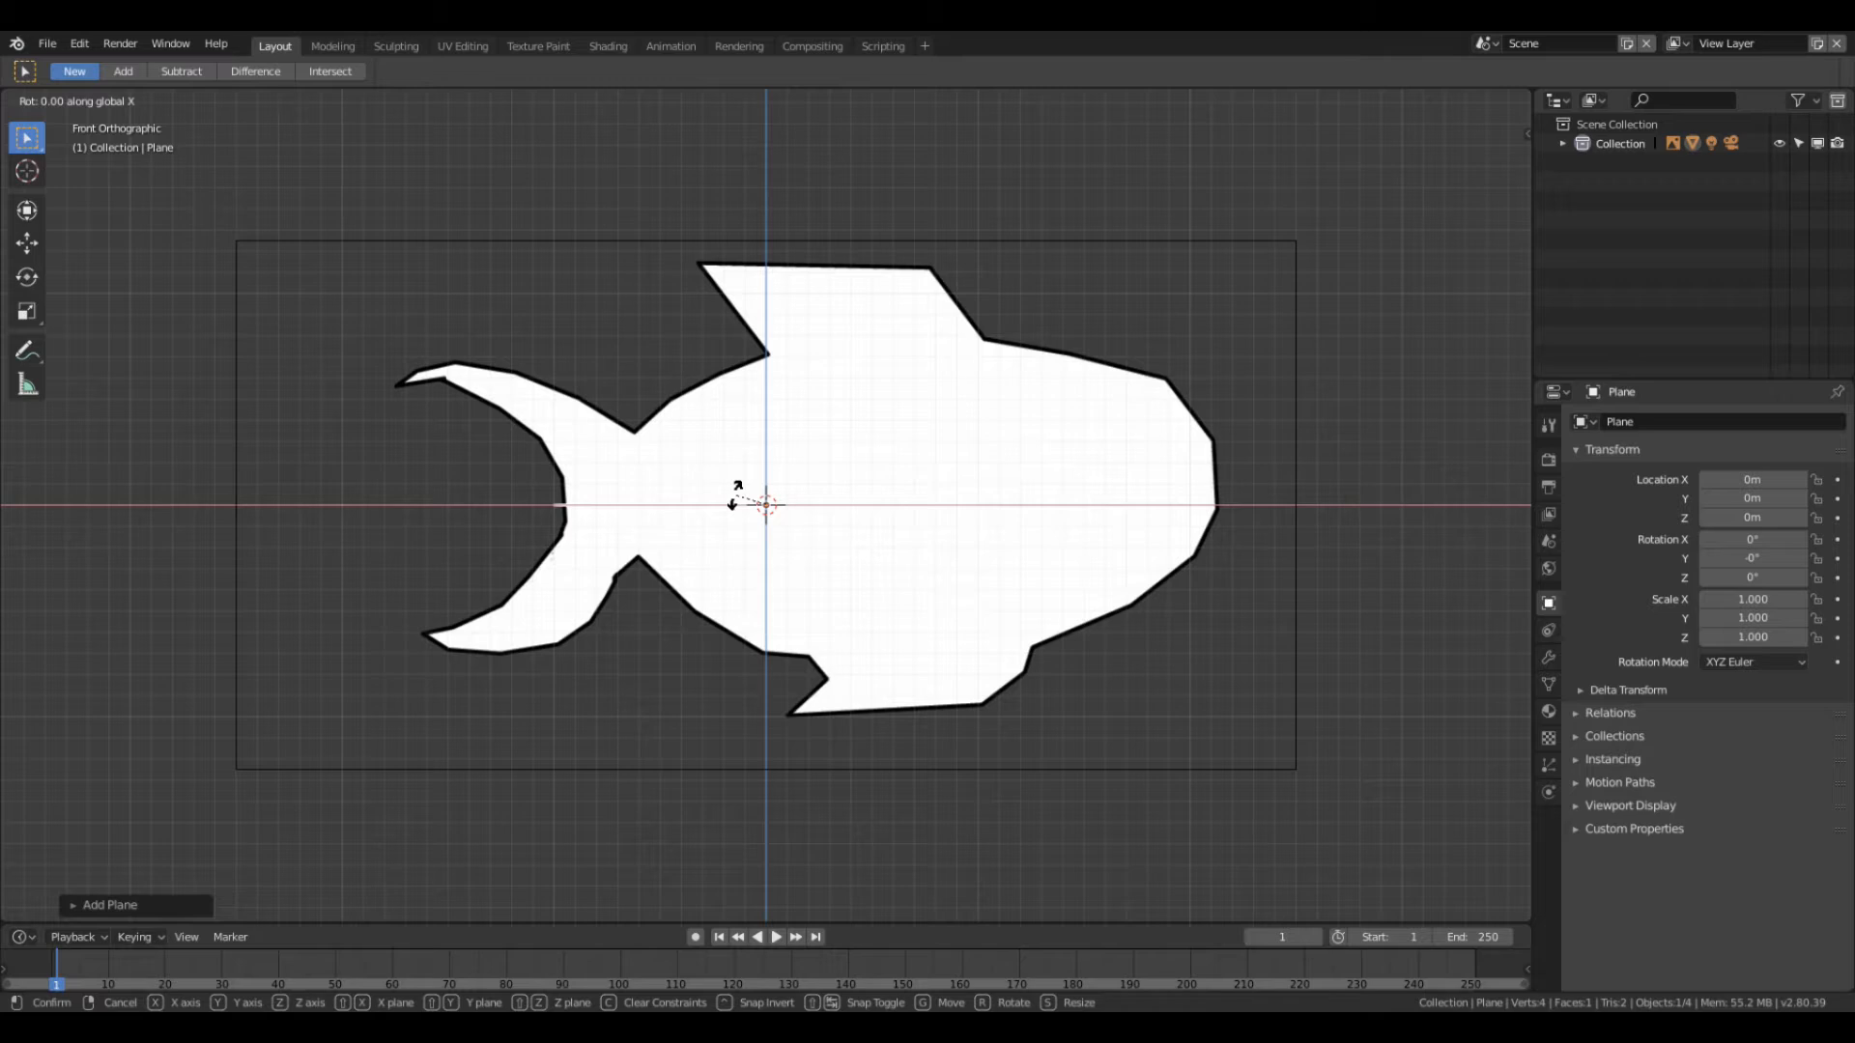
pyautogui.write('90')
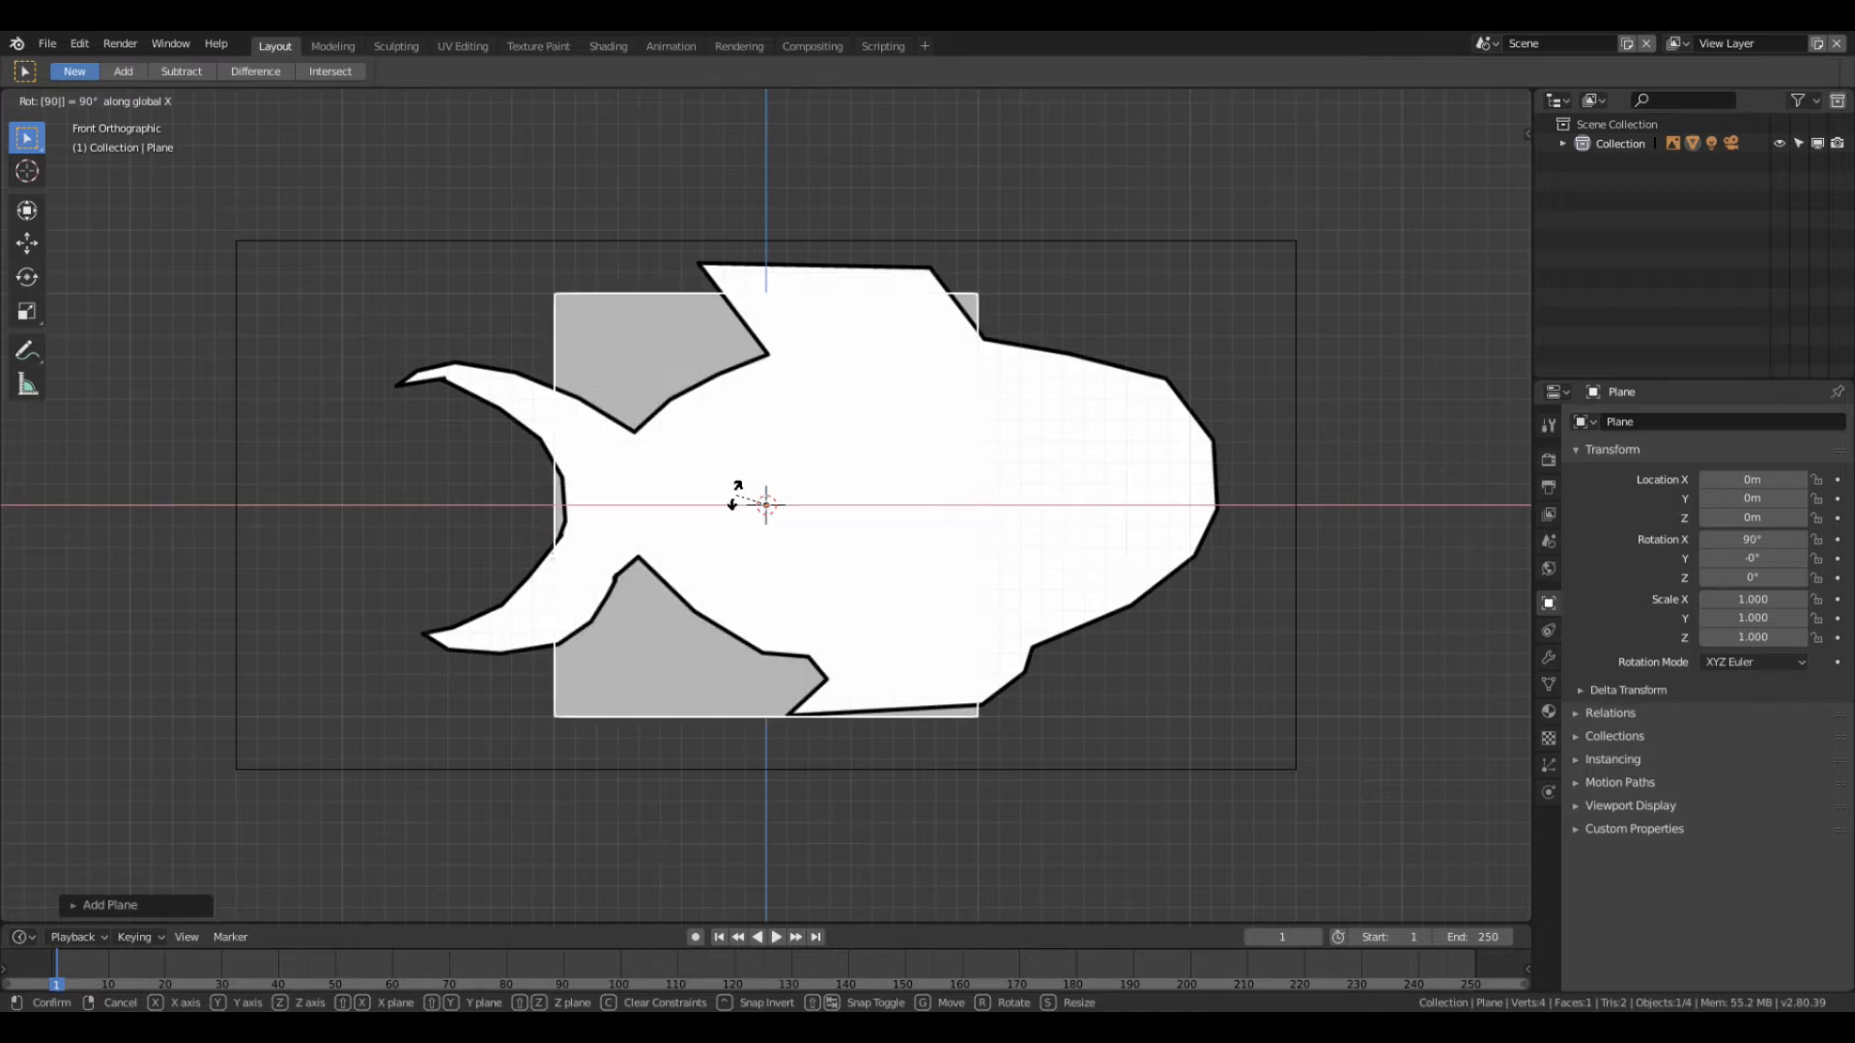
pyautogui.press('Return')
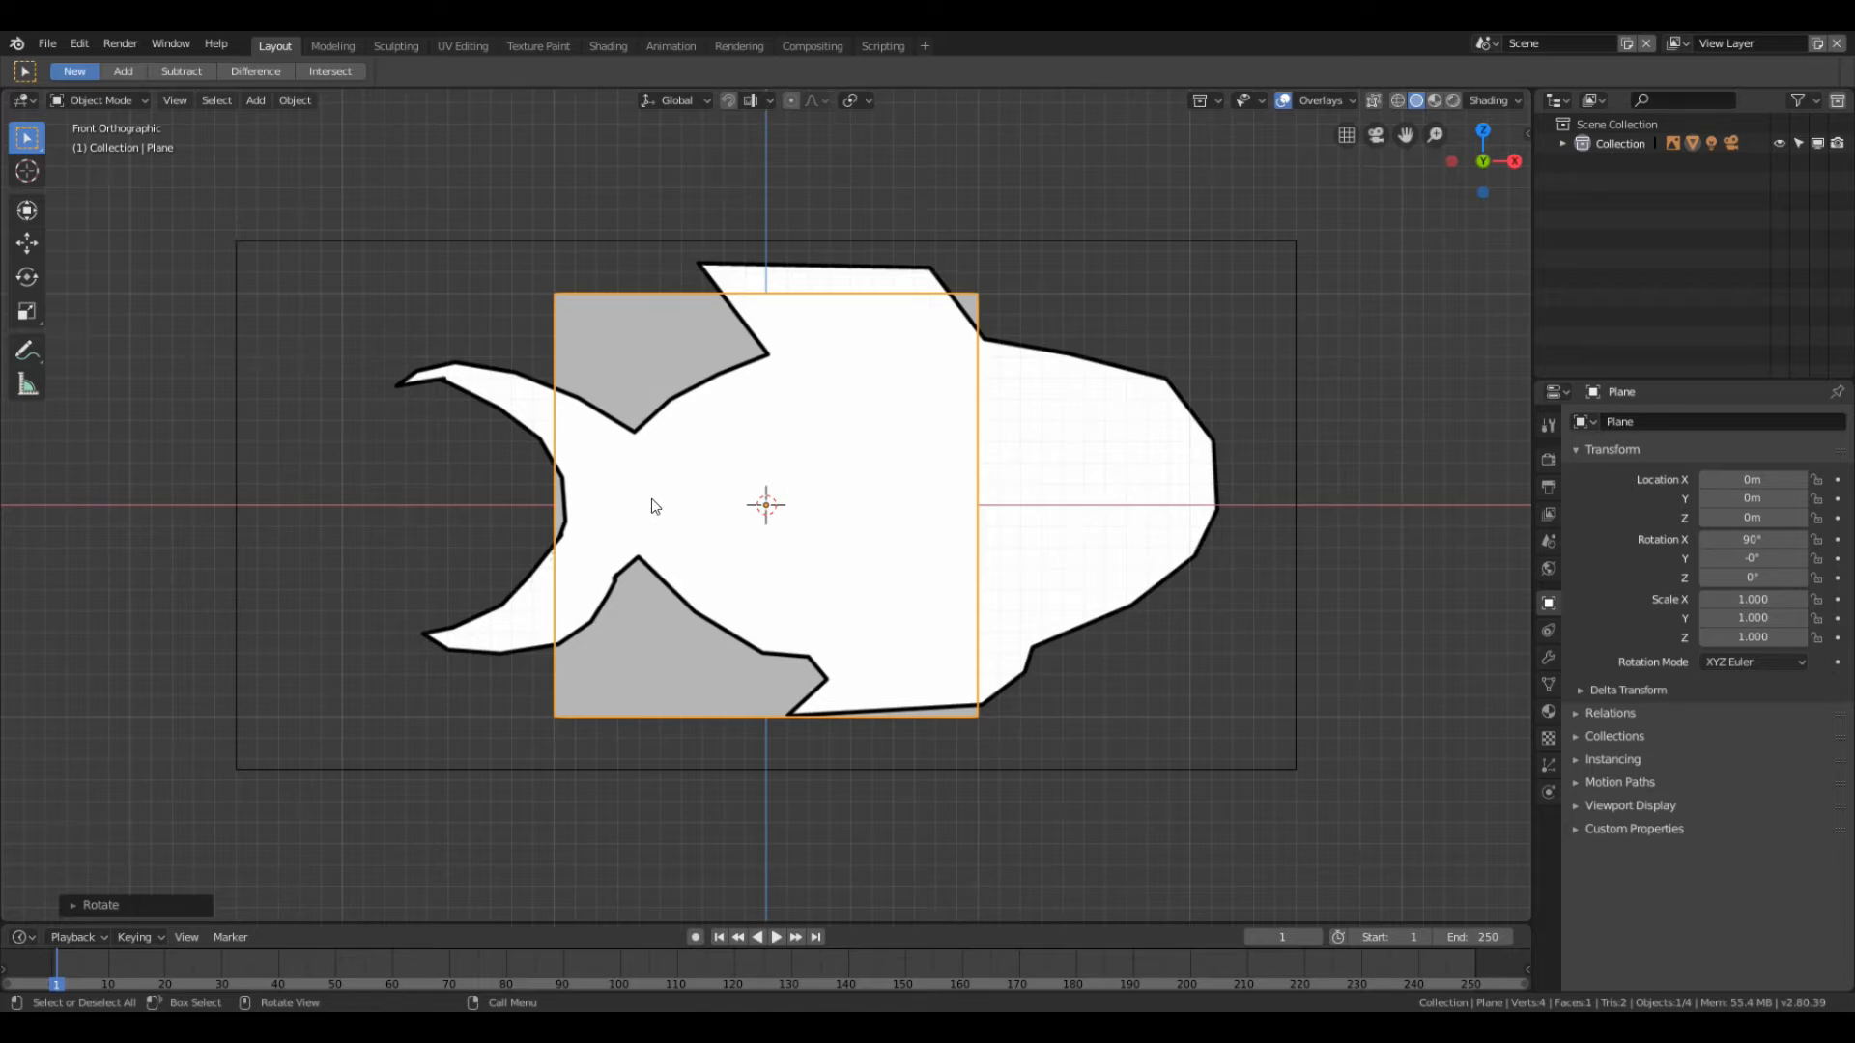
# Step: Enter Edit Mode on the plane and move its upper-right vertex to the notch where the dorsal fin's rear edge meets the body
pyautogui.hotkey('ctrl', 'Tab')
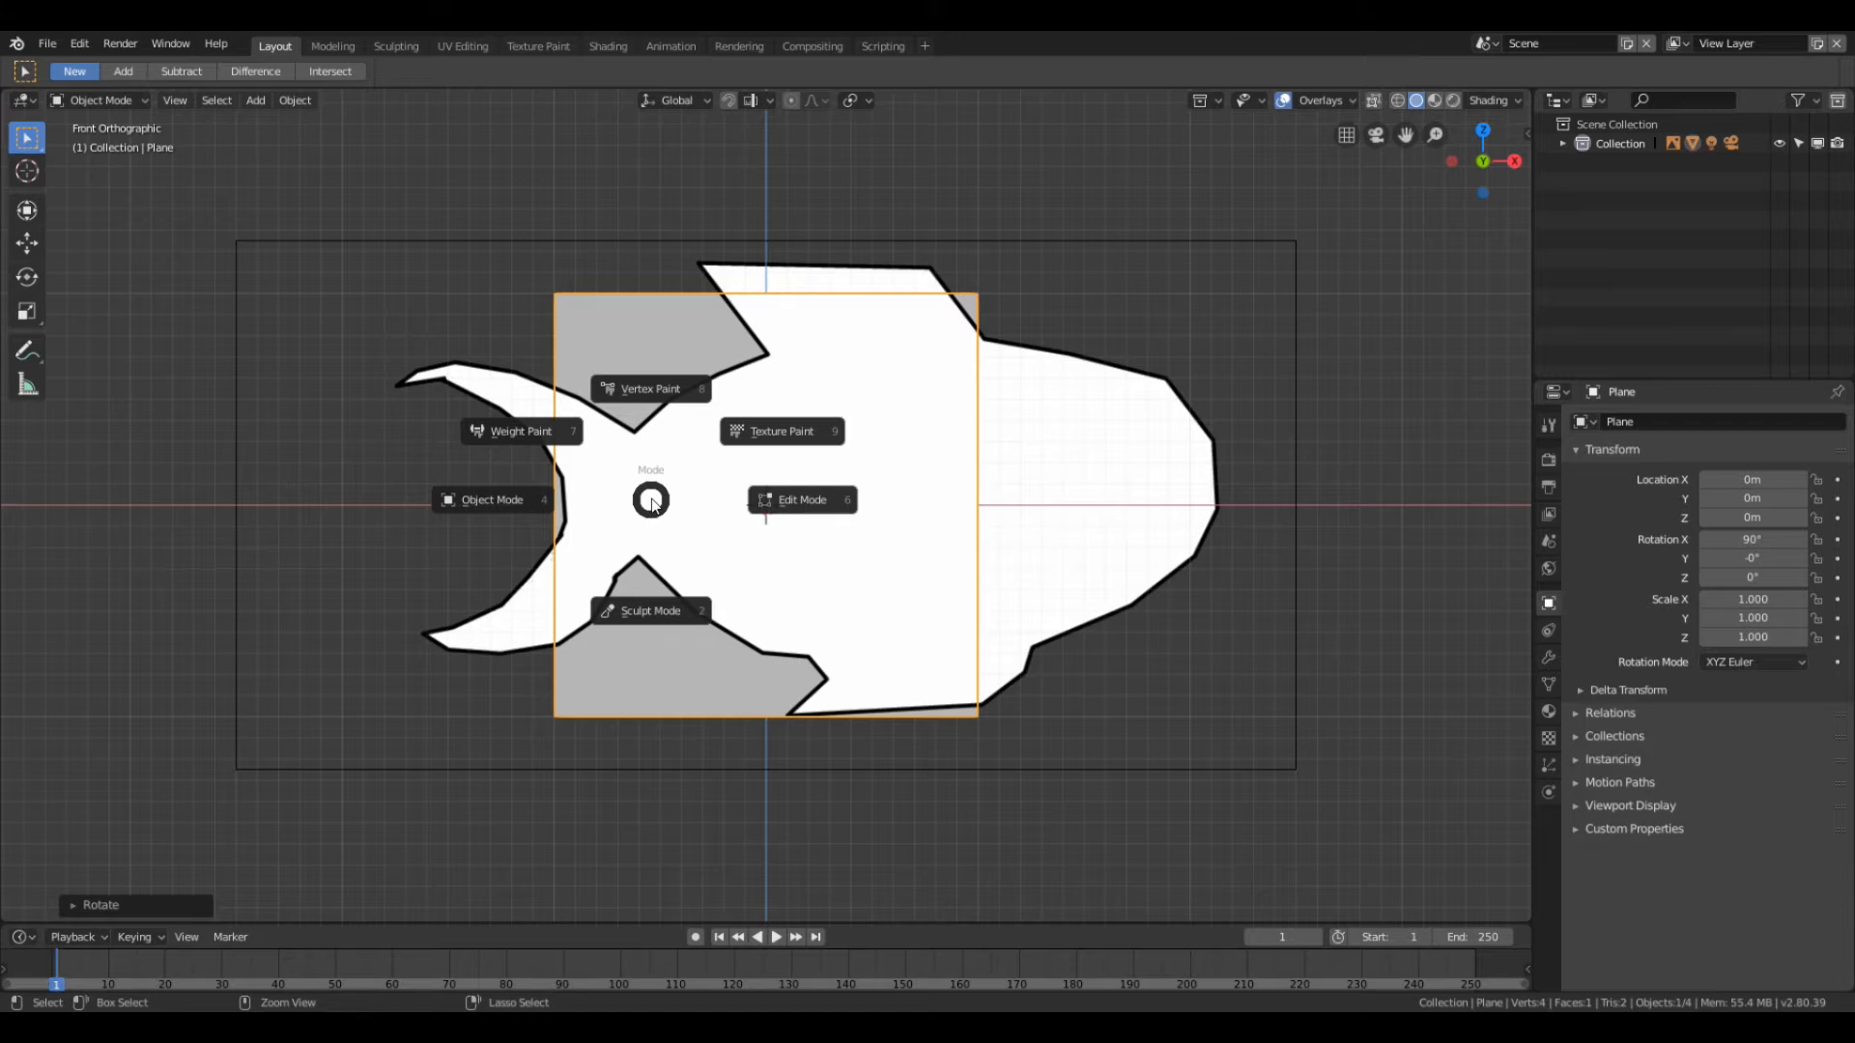
pyautogui.click(803, 500)
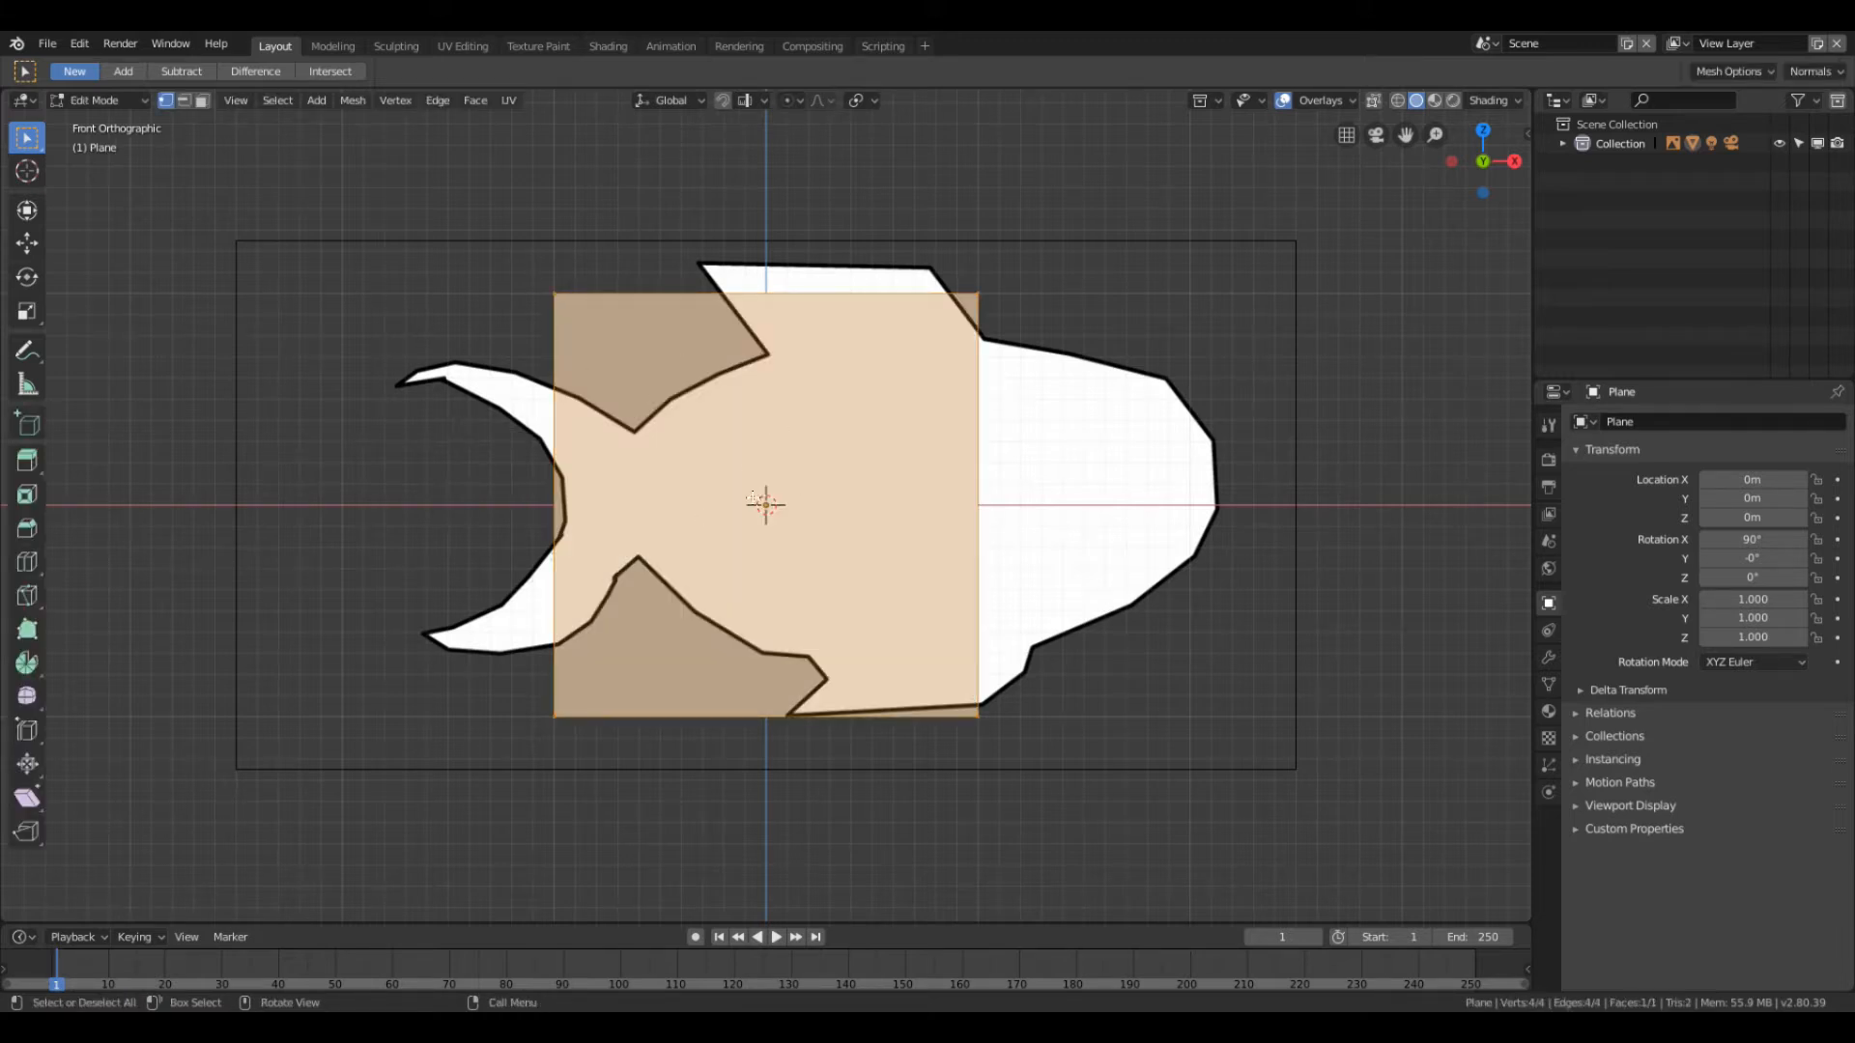
pyautogui.click(427, 242)
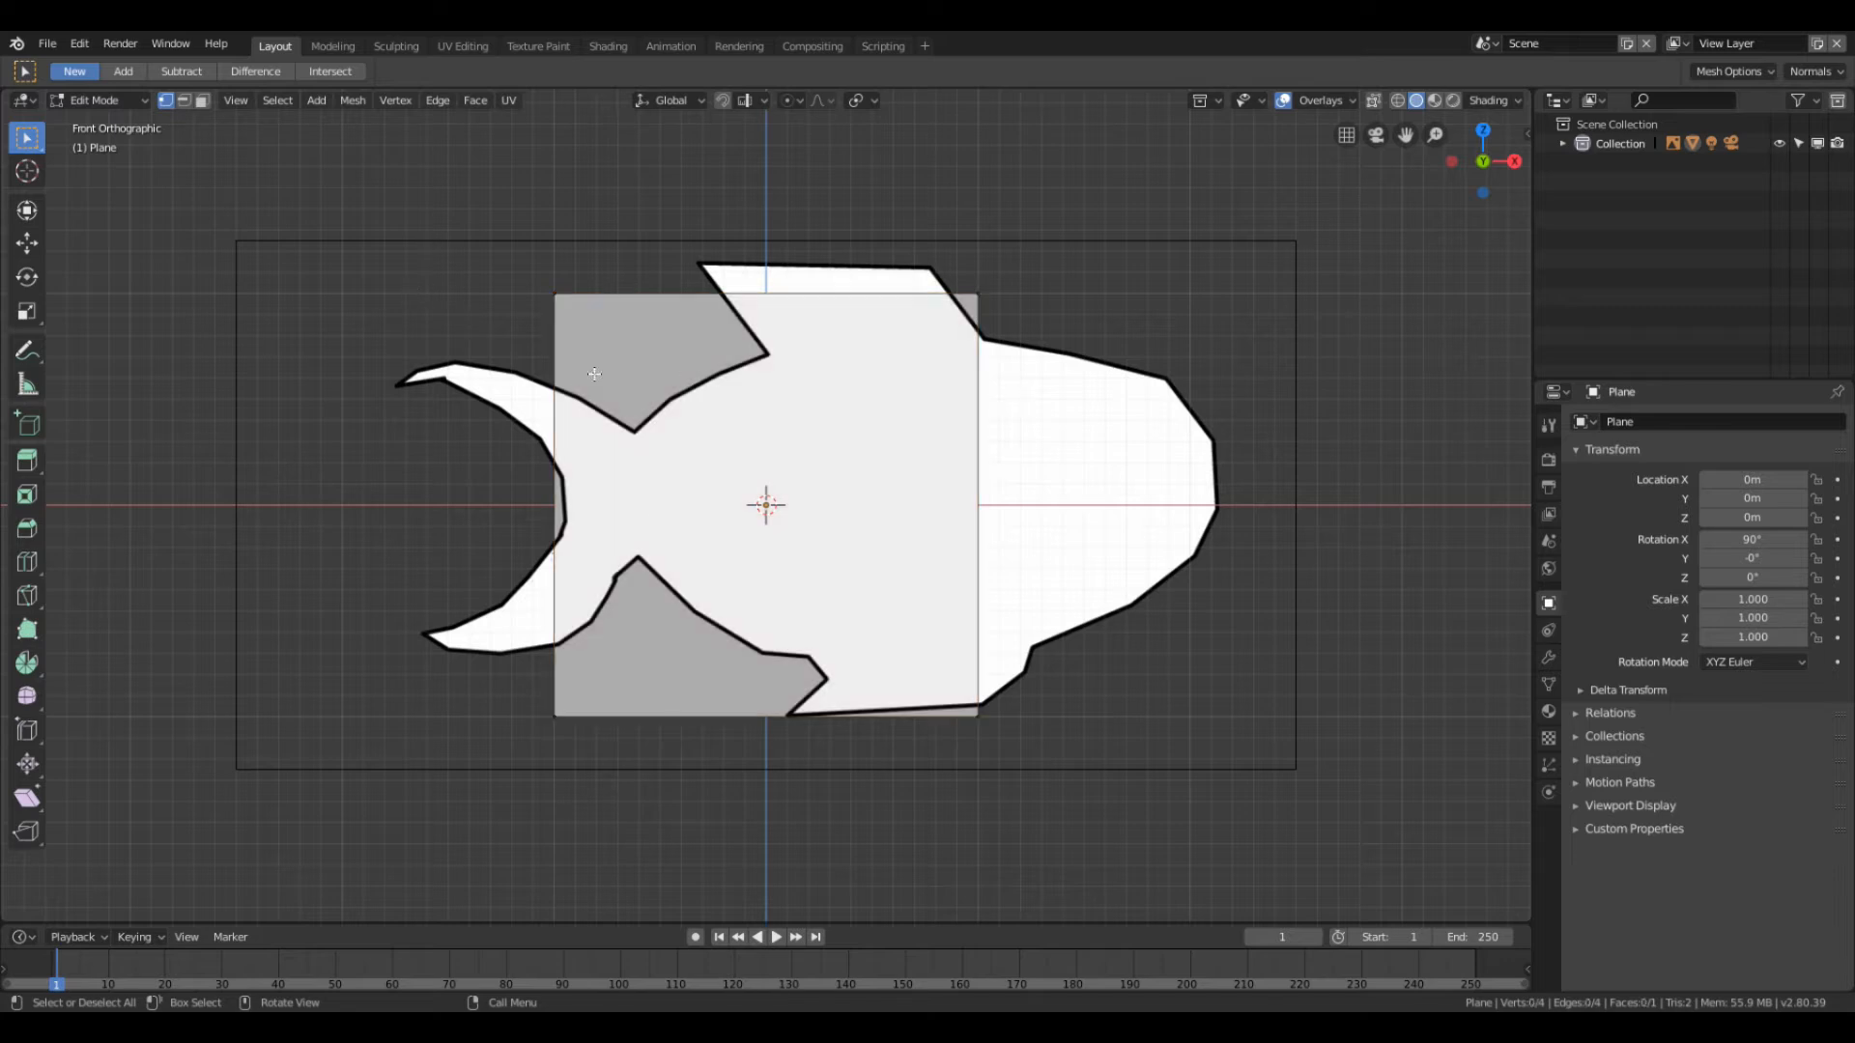
pyautogui.click(972, 293)
pyautogui.press('g')
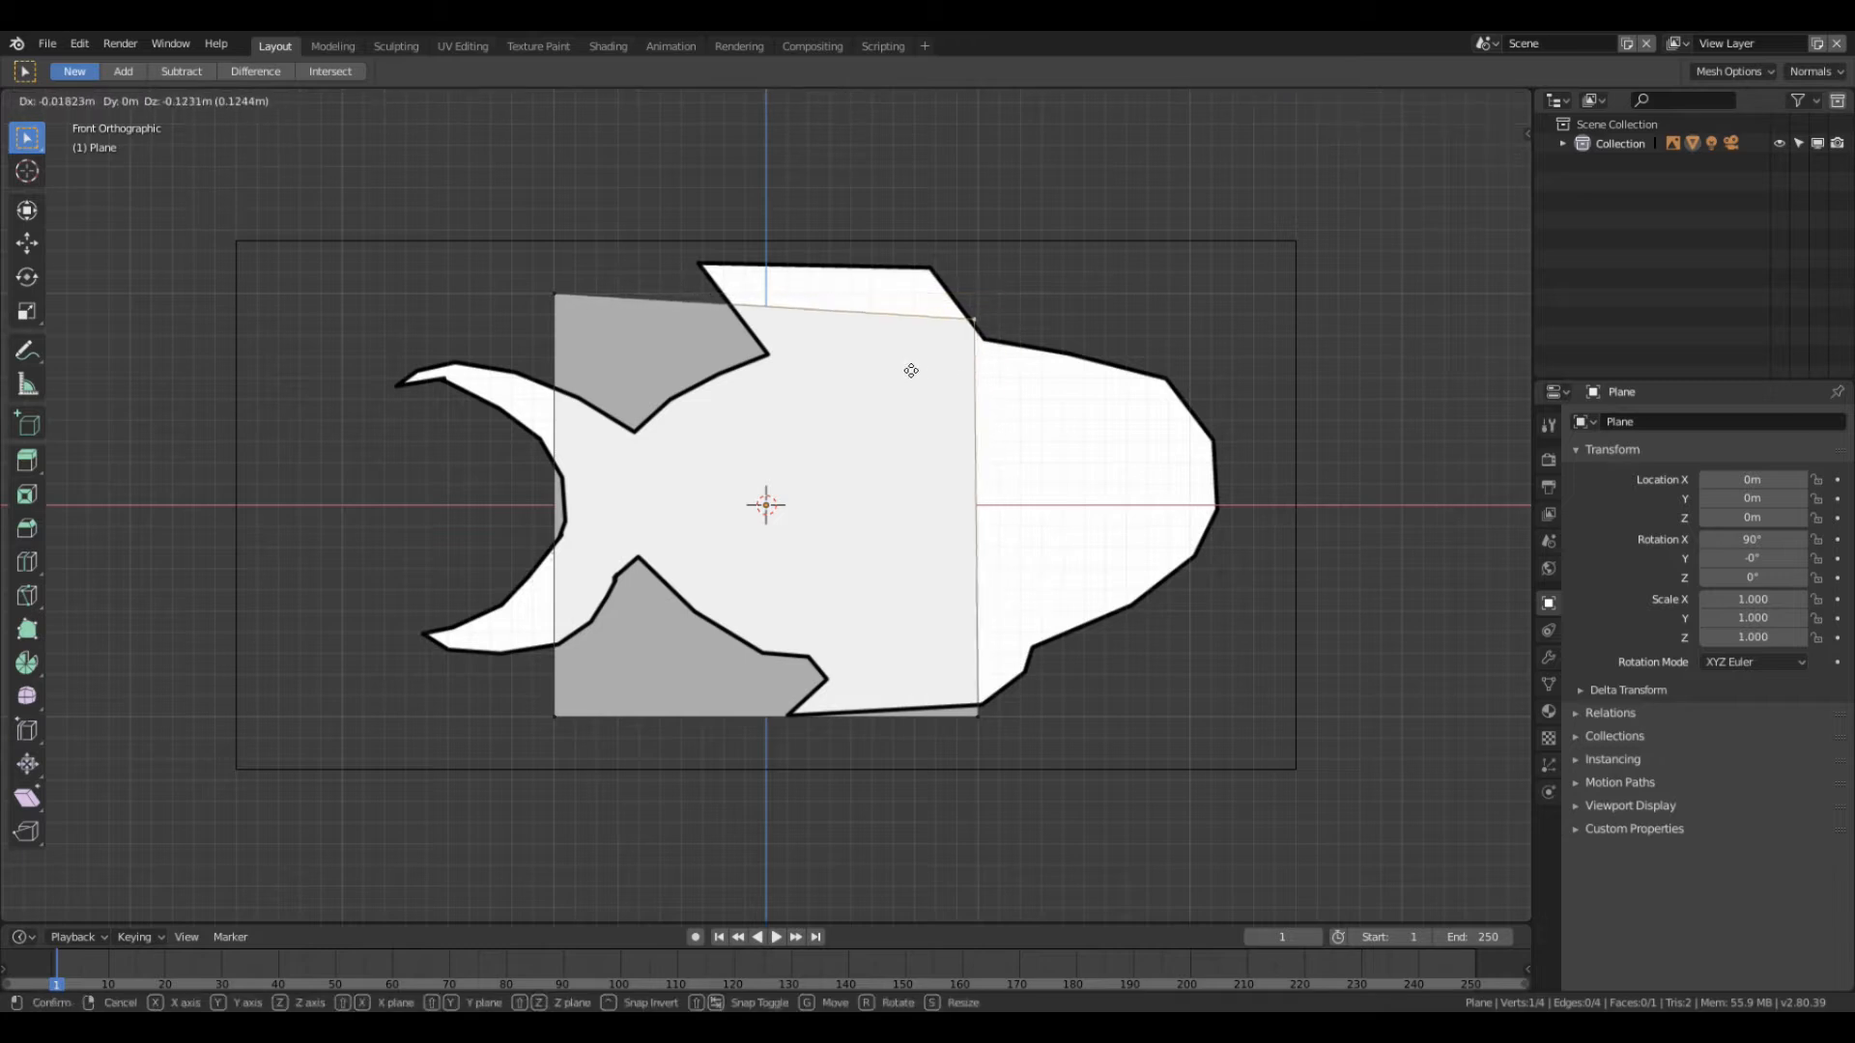
pyautogui.click(711, 410)
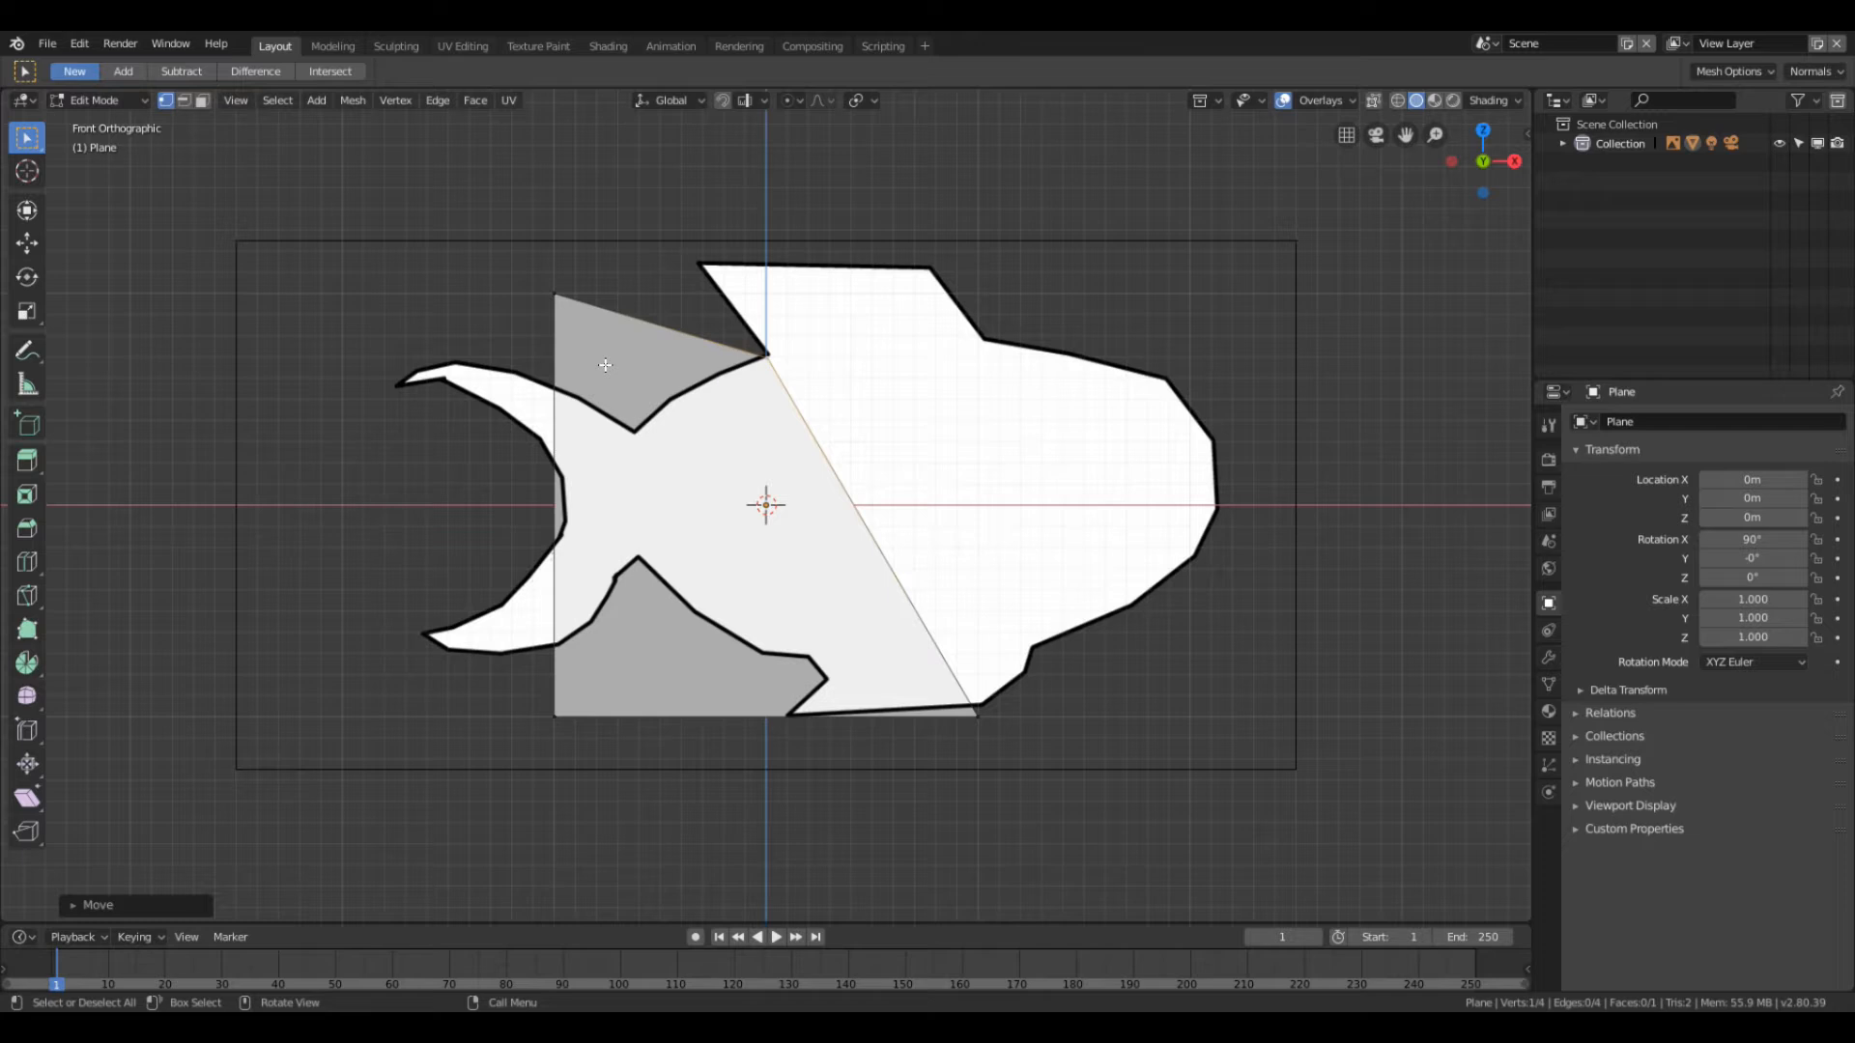
# Step: Move the plane's upper-left vertex onto the corner of the fish's upper outline just ahead of the tail
pyautogui.click(553, 303)
pyautogui.press('g')
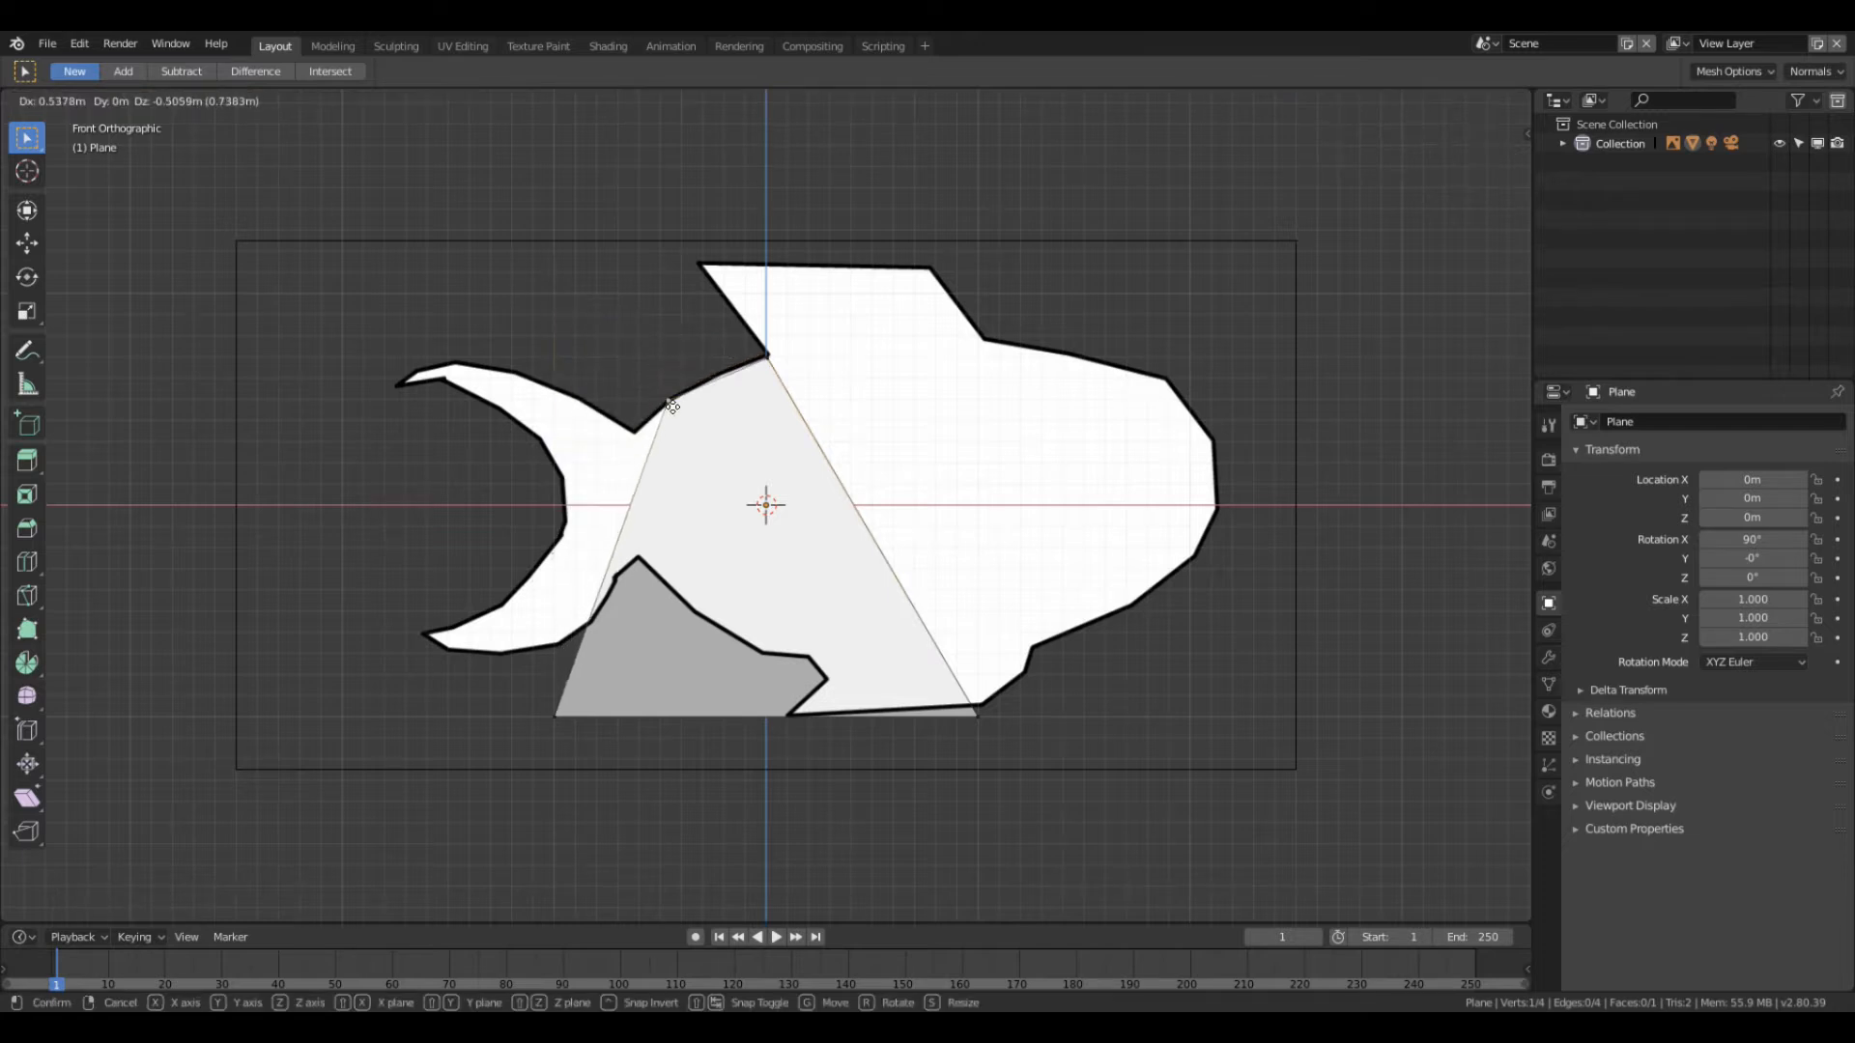
pyautogui.click(673, 407)
# Step: Move the plane's lower-left vertex into the lower notch at the tail base and its lower-right vertex onto the belly outline just ahead of it
pyautogui.click(556, 717)
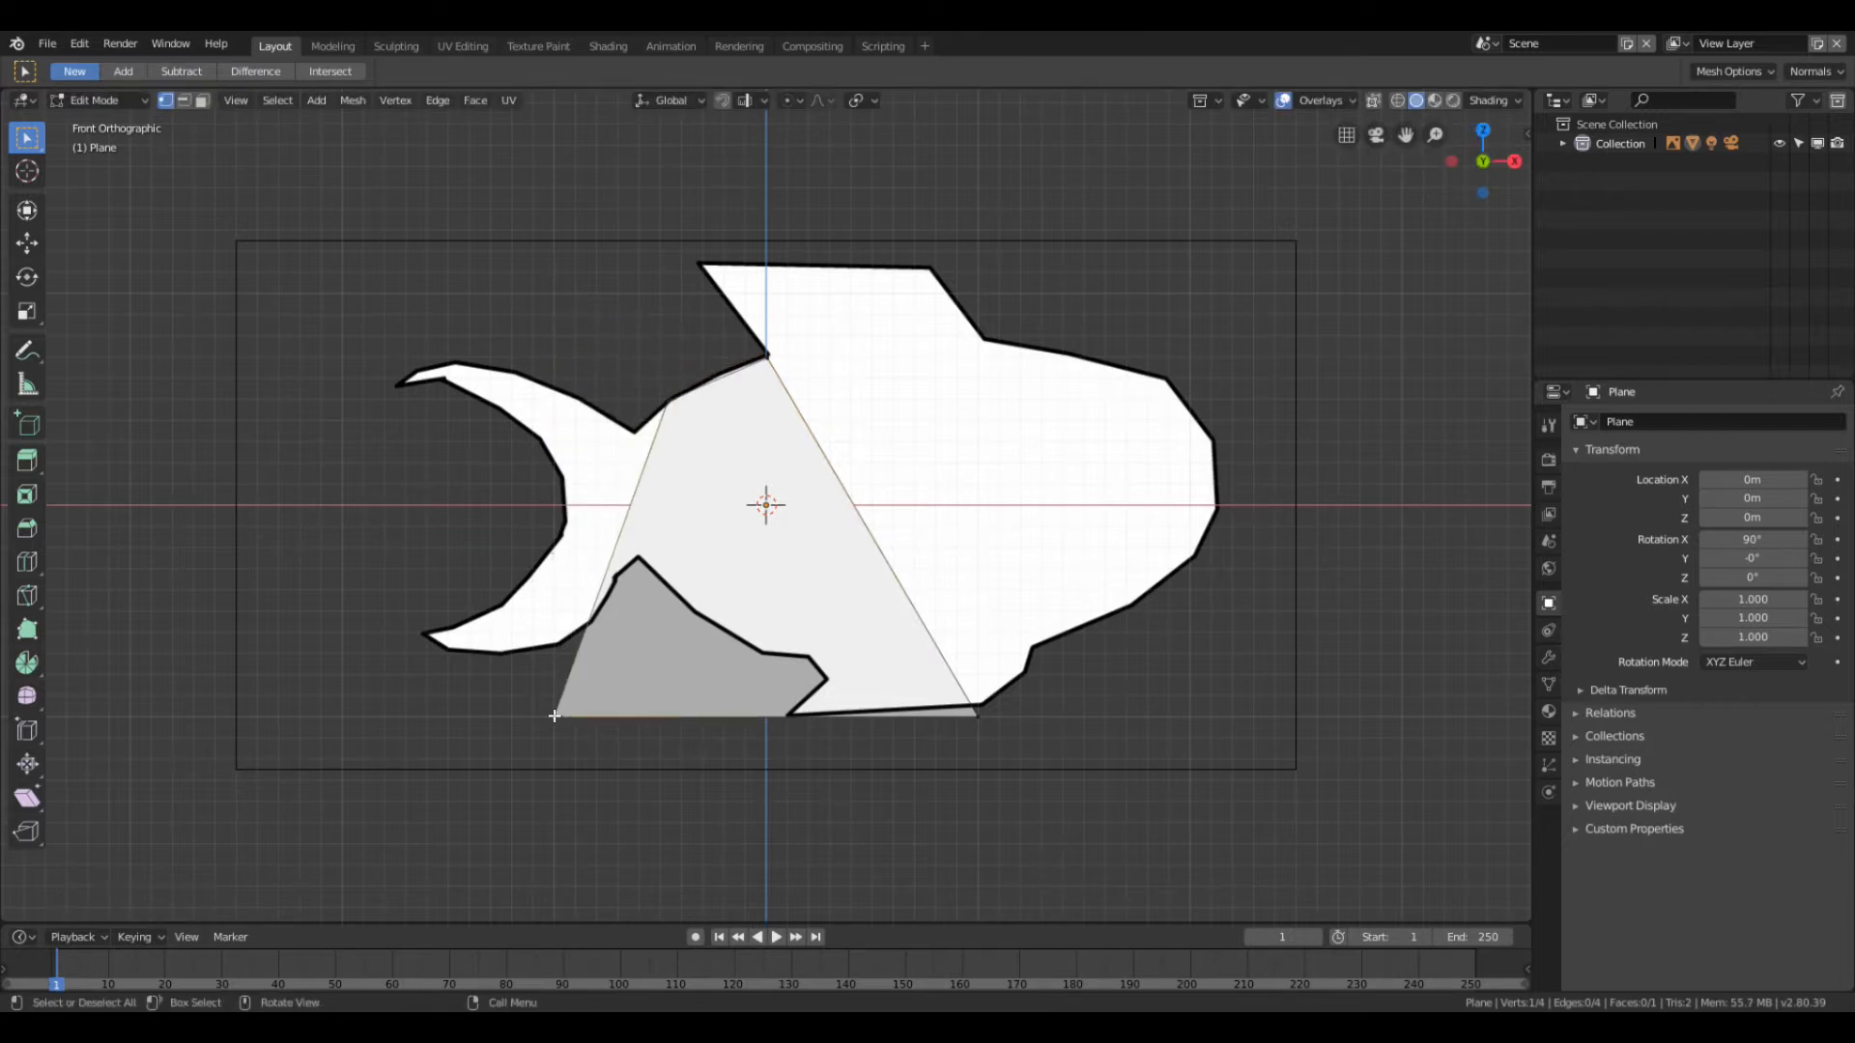
pyautogui.press('g')
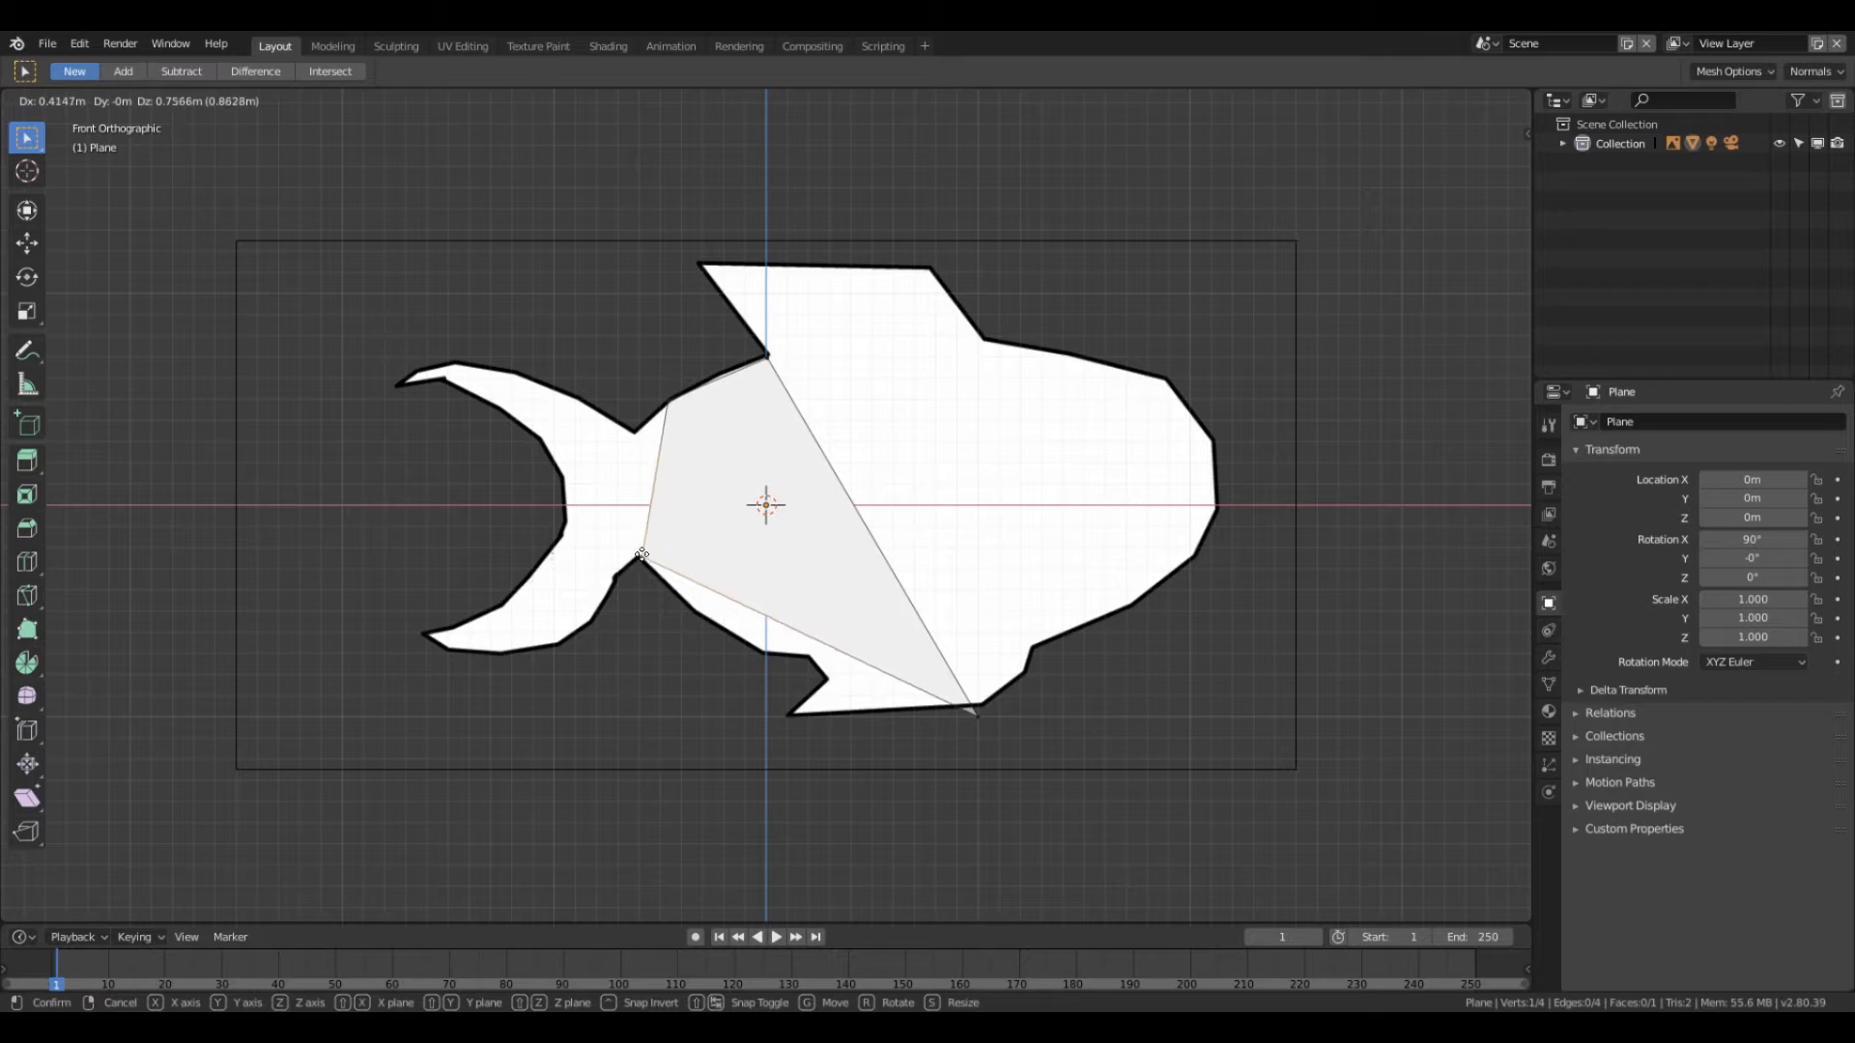
pyautogui.click(644, 558)
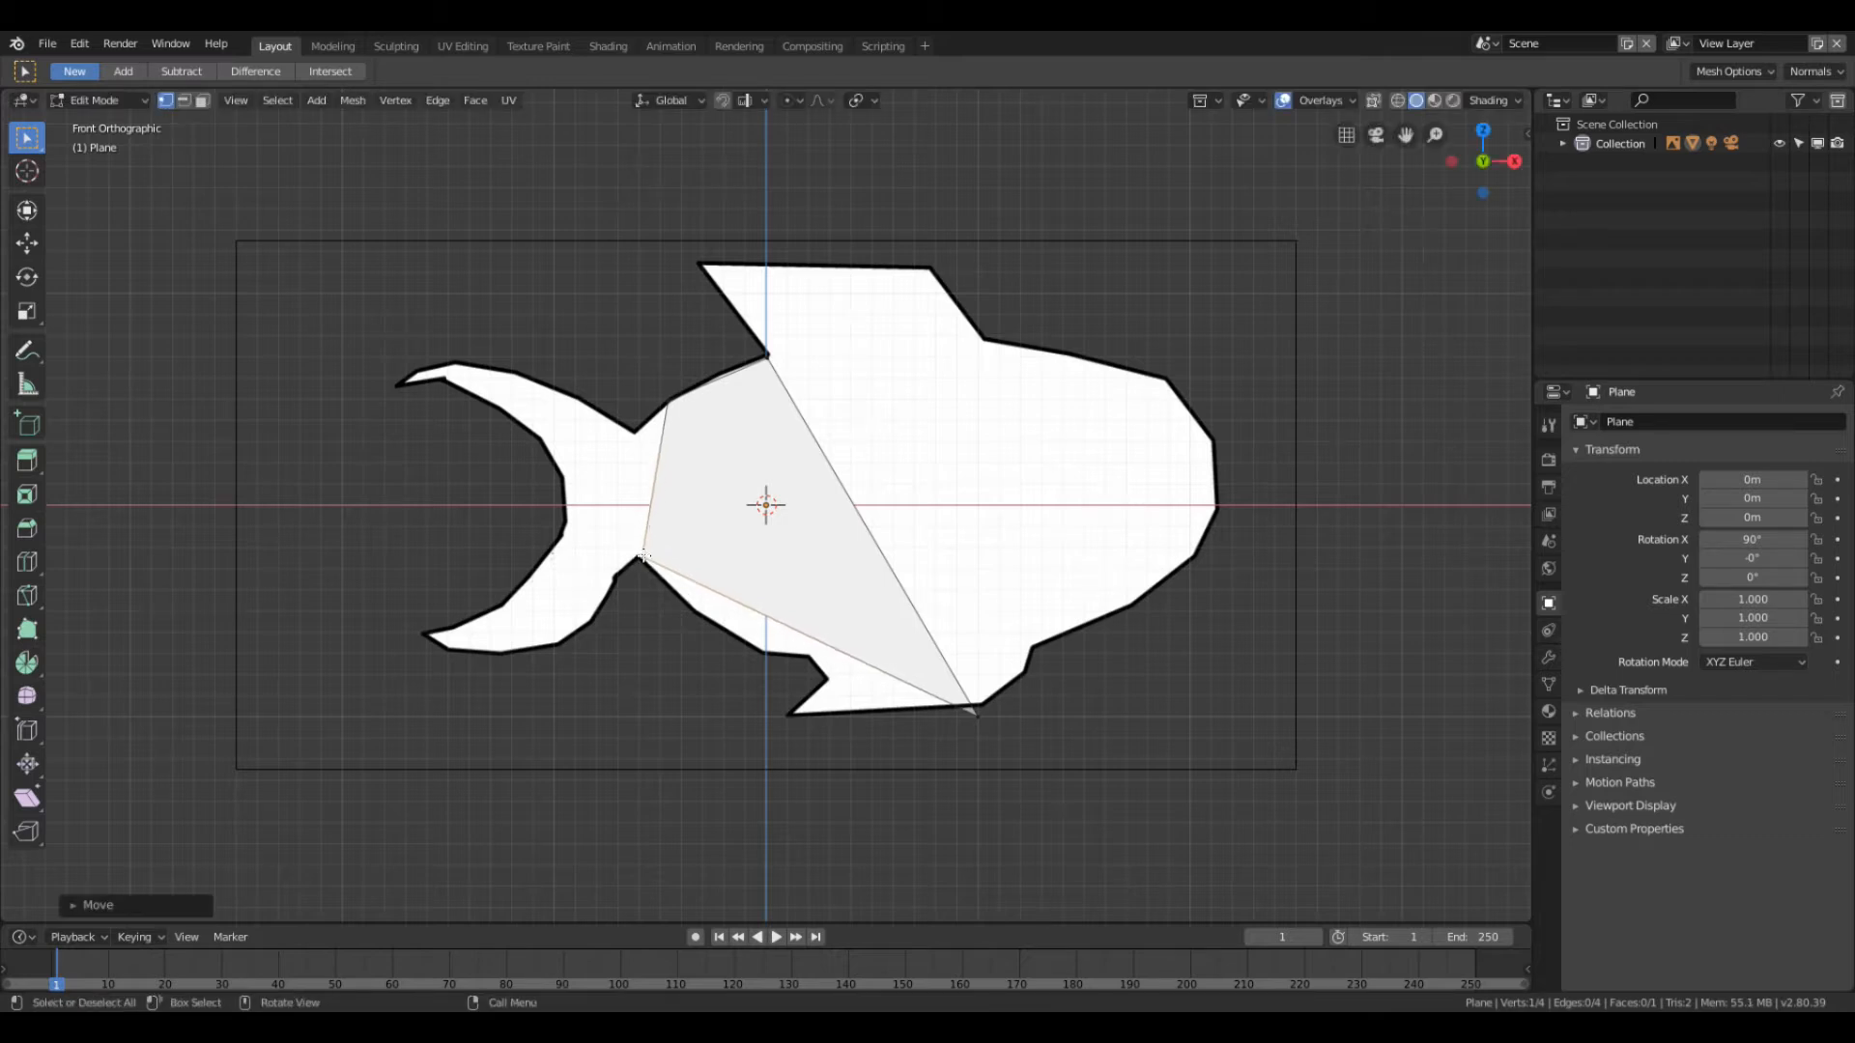
pyautogui.click(968, 709)
pyautogui.press('g')
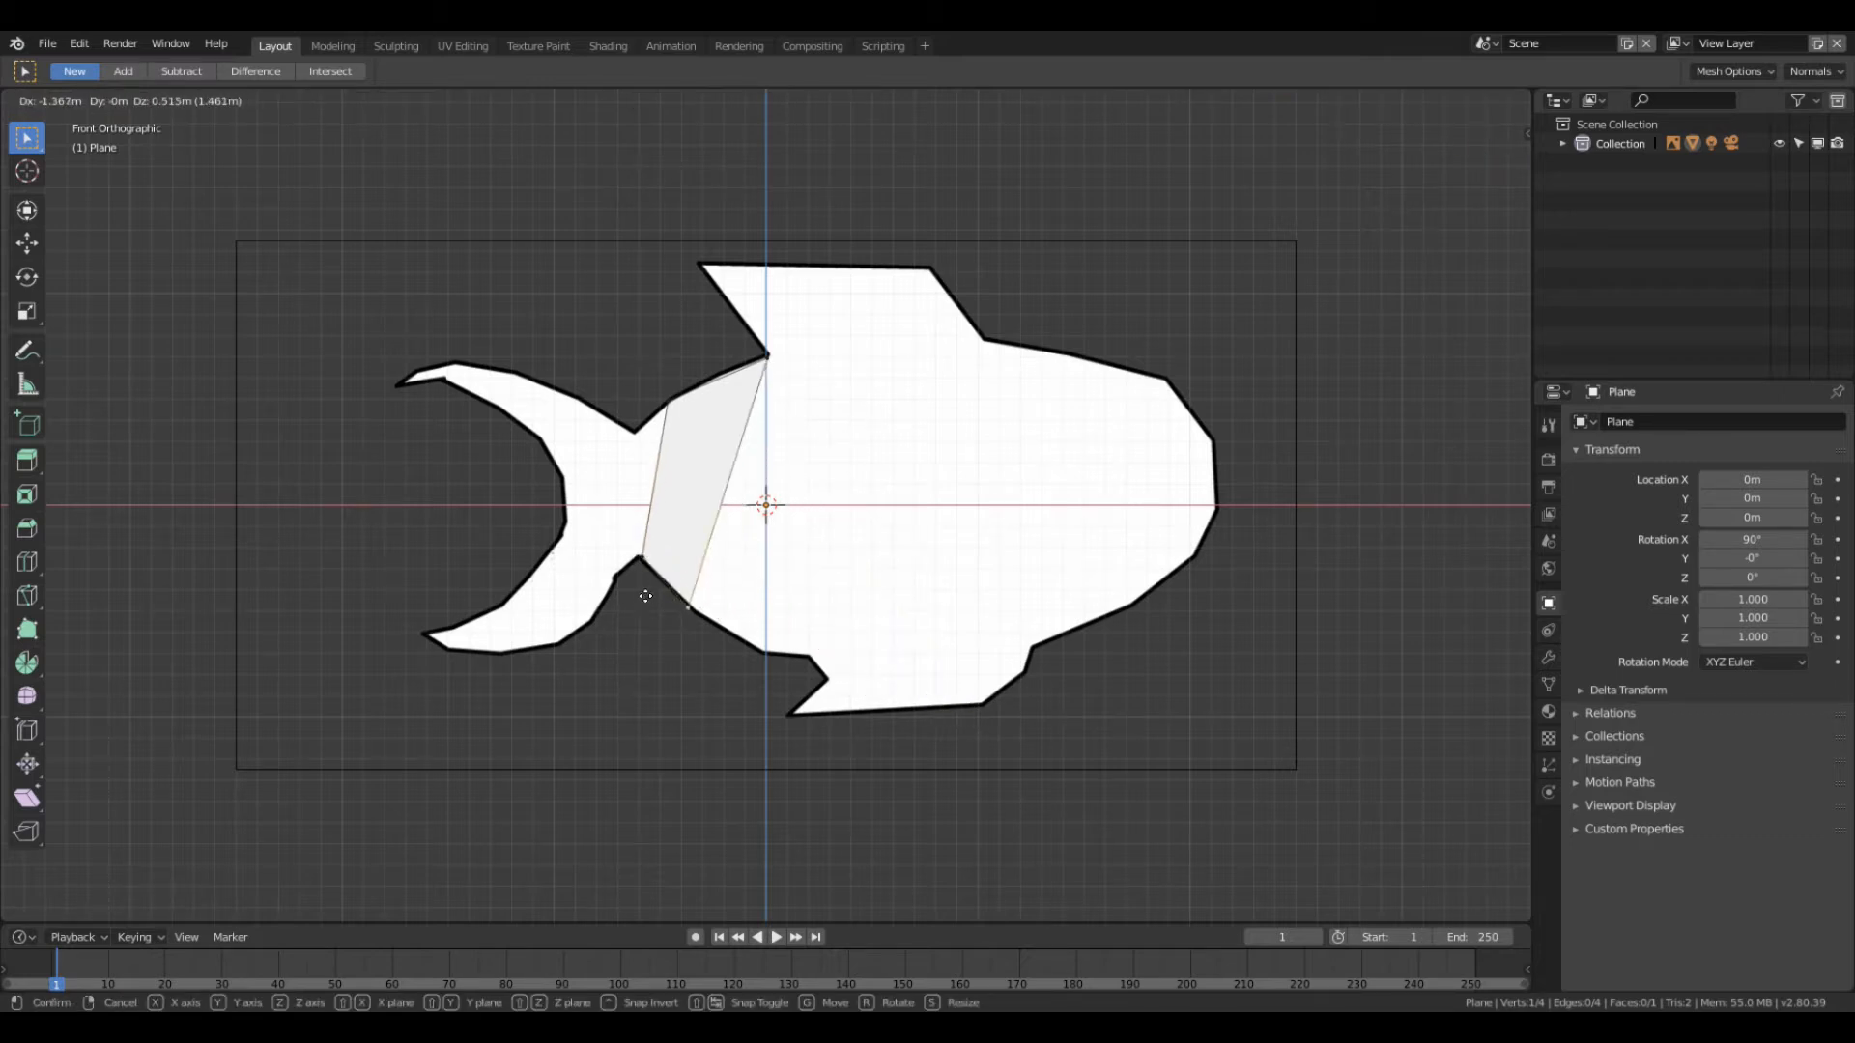
pyautogui.click(647, 595)
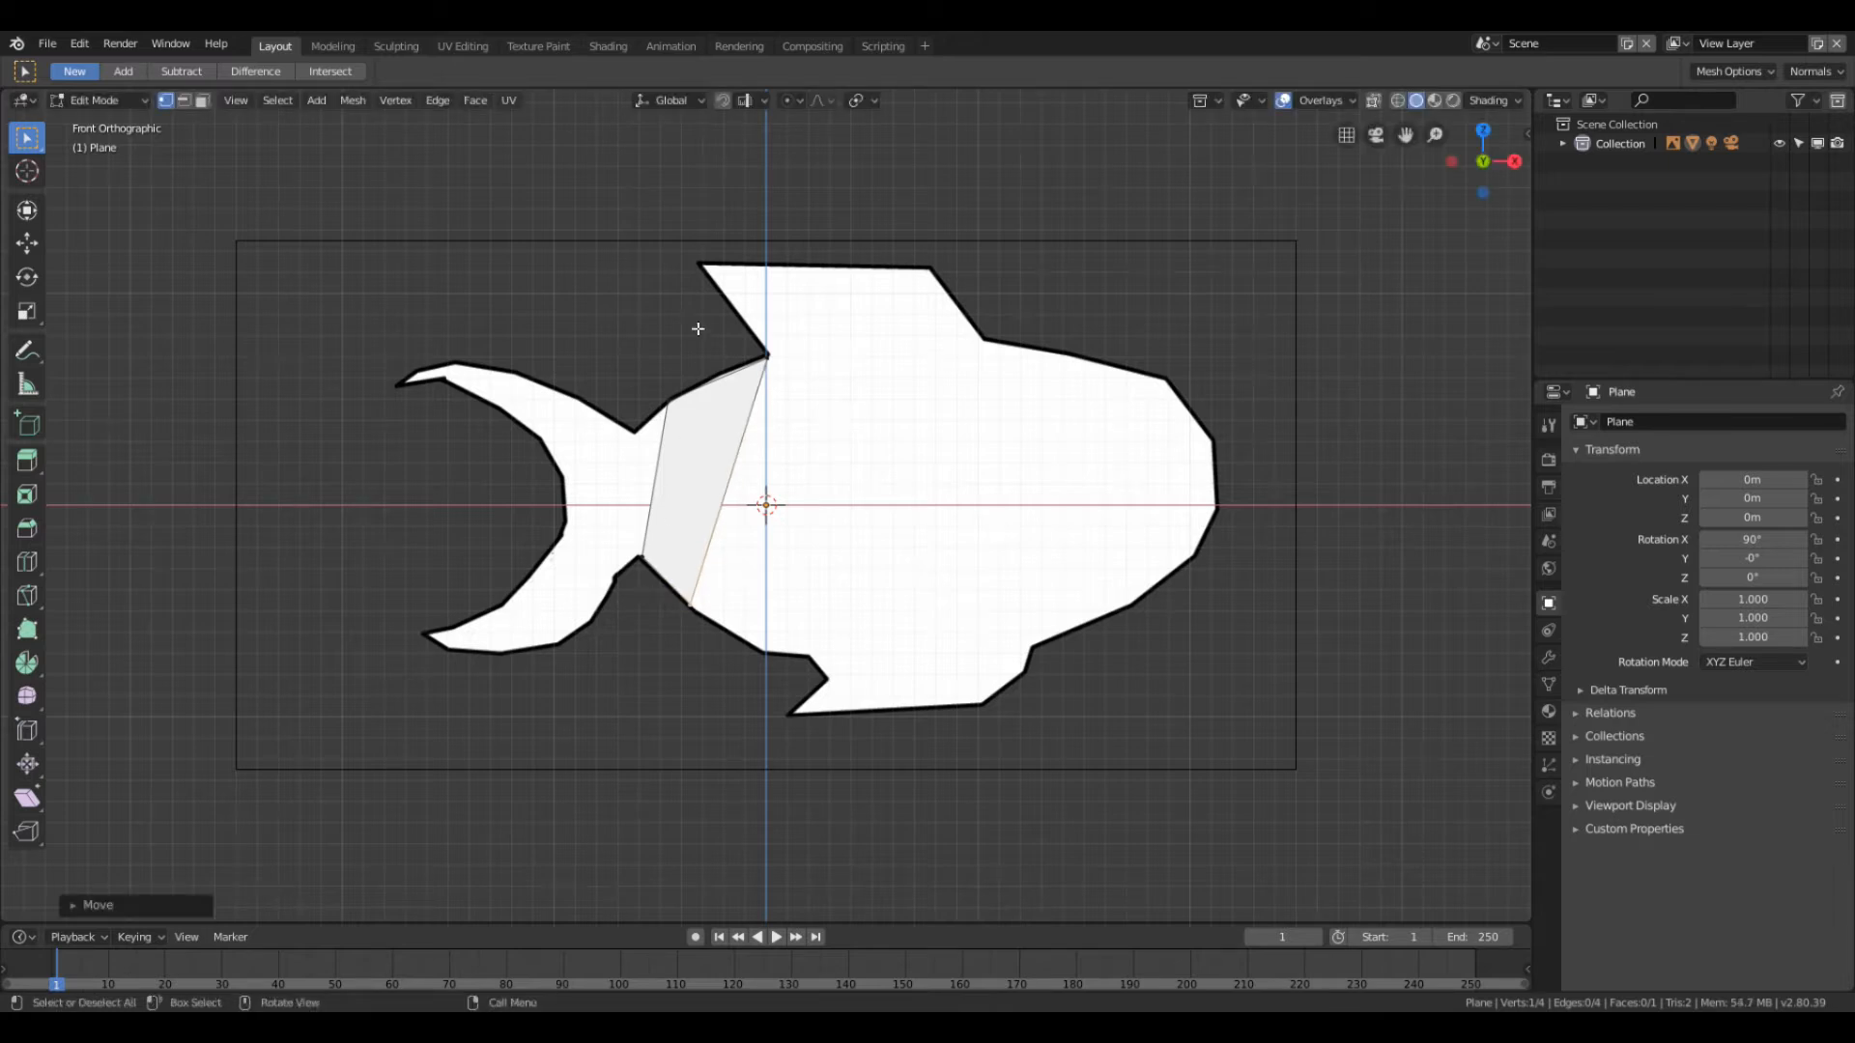
# Step: Move the upper-right vertex back onto the outline between dorsal fin and tail, and the upper-left vertex into the upper notch at the tail base
pyautogui.click(769, 357)
pyautogui.press('g')
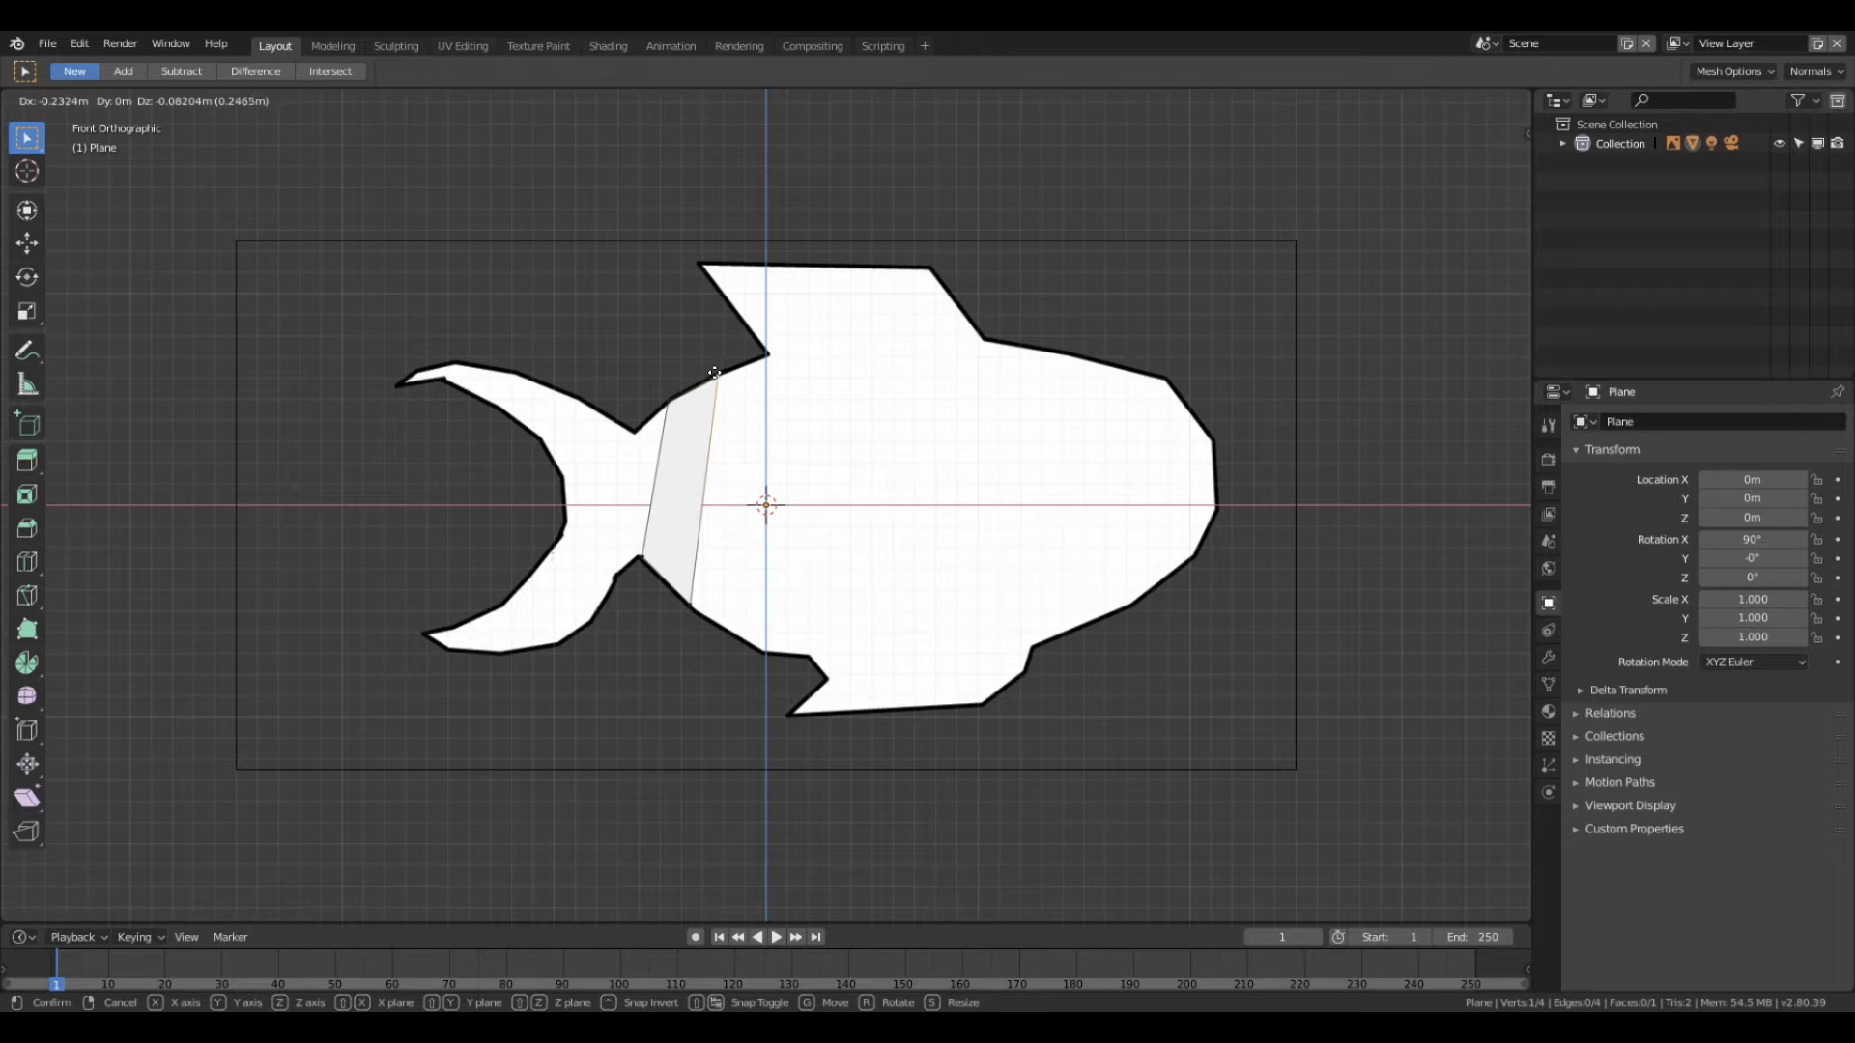
pyautogui.click(714, 375)
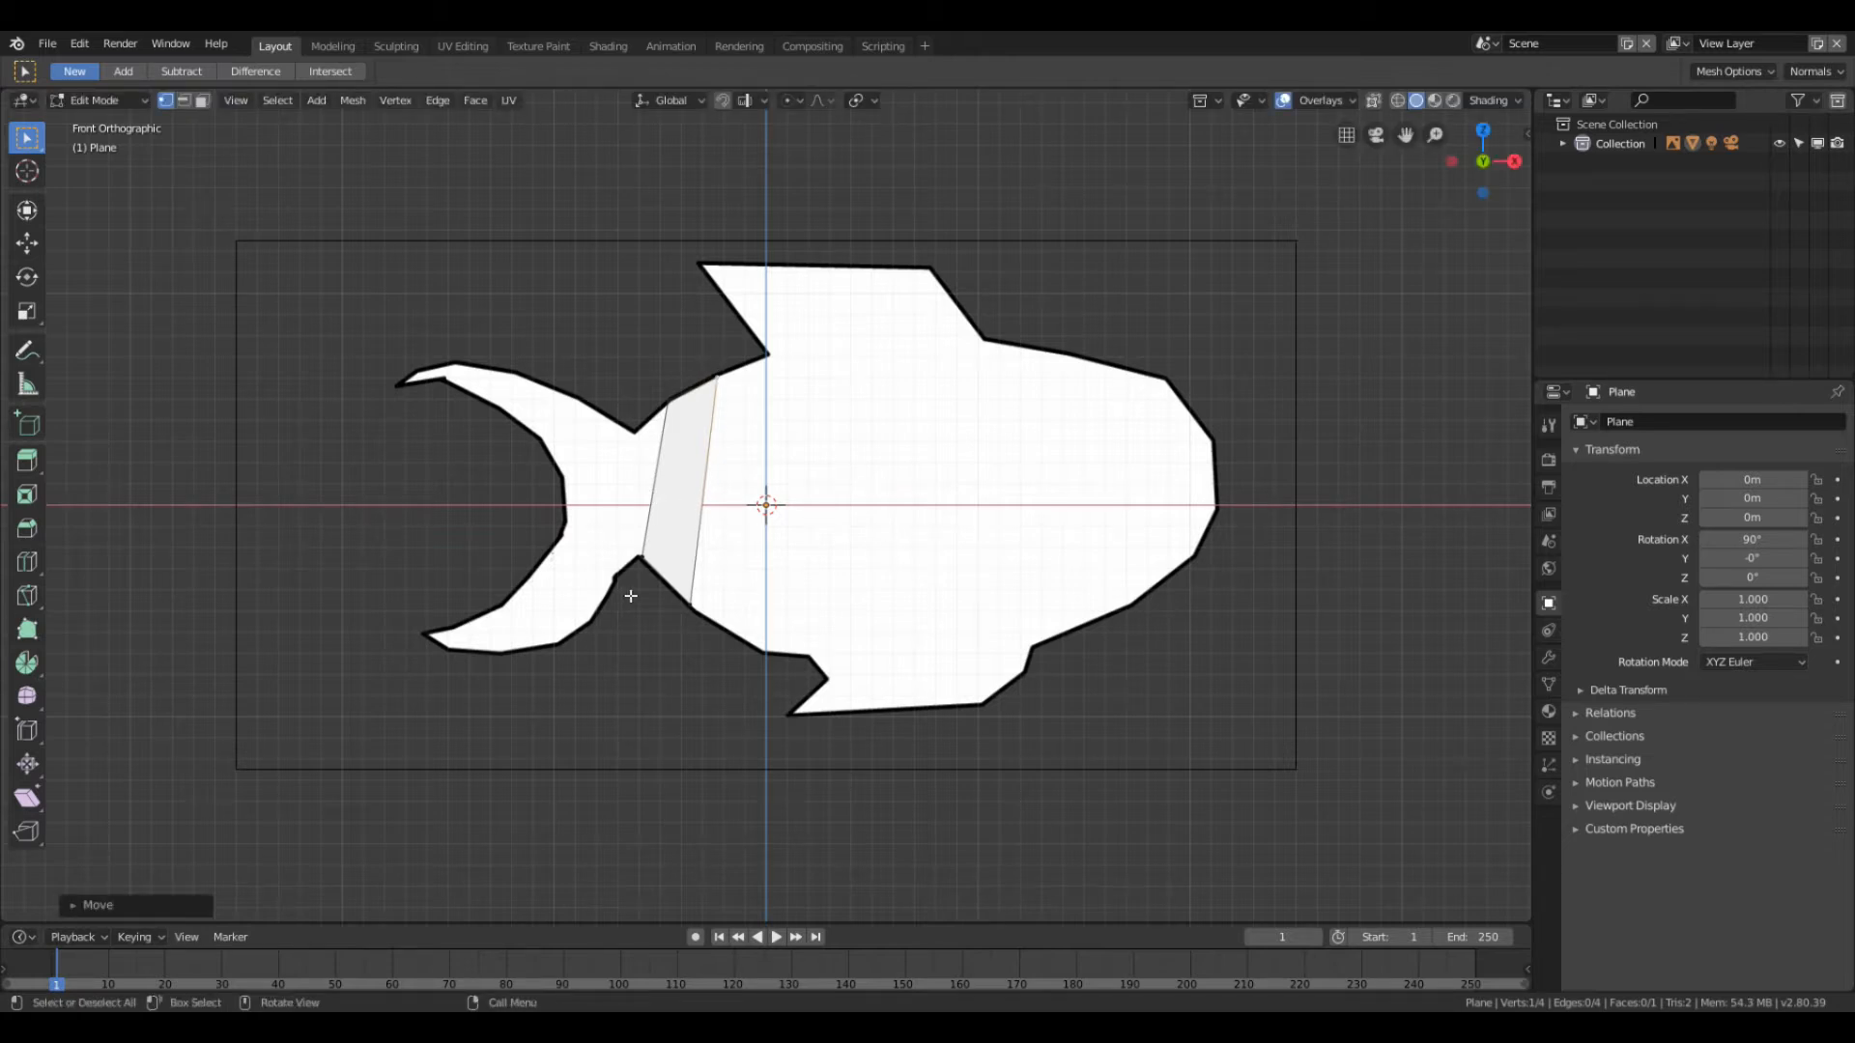
pyautogui.click(673, 404)
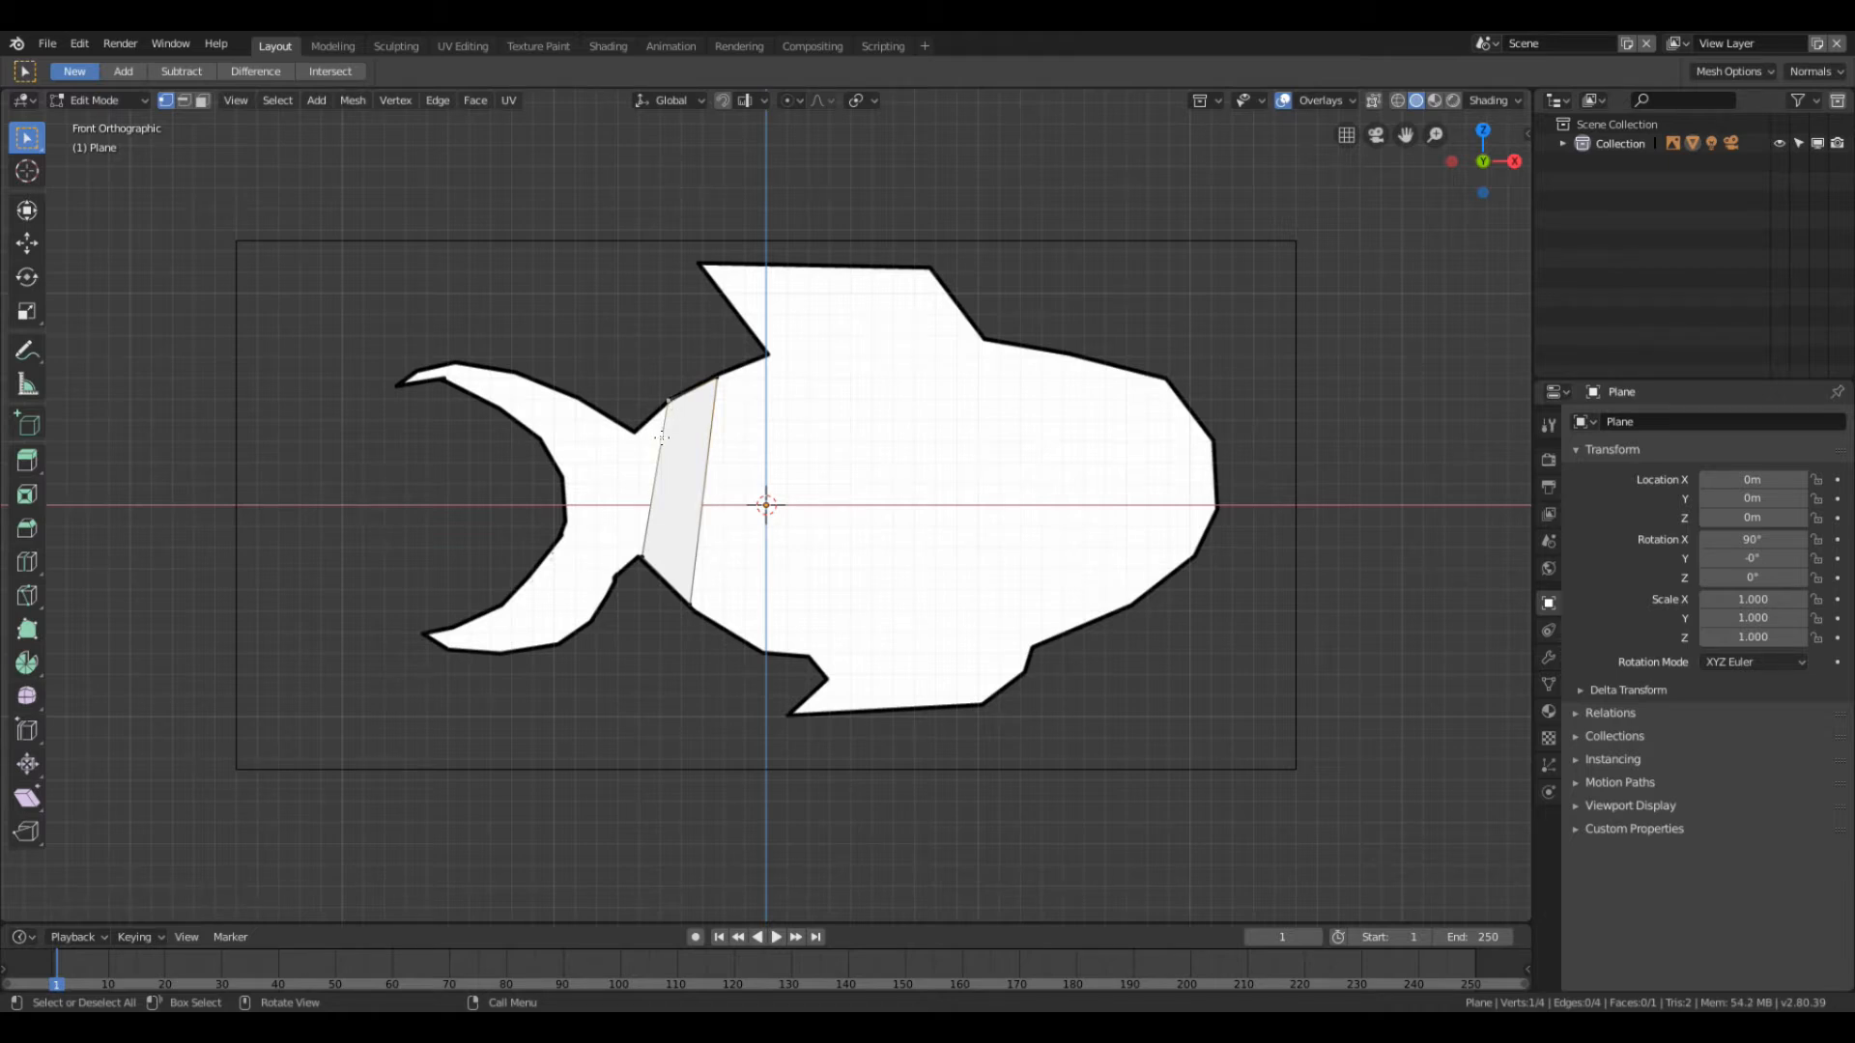
pyautogui.press('g')
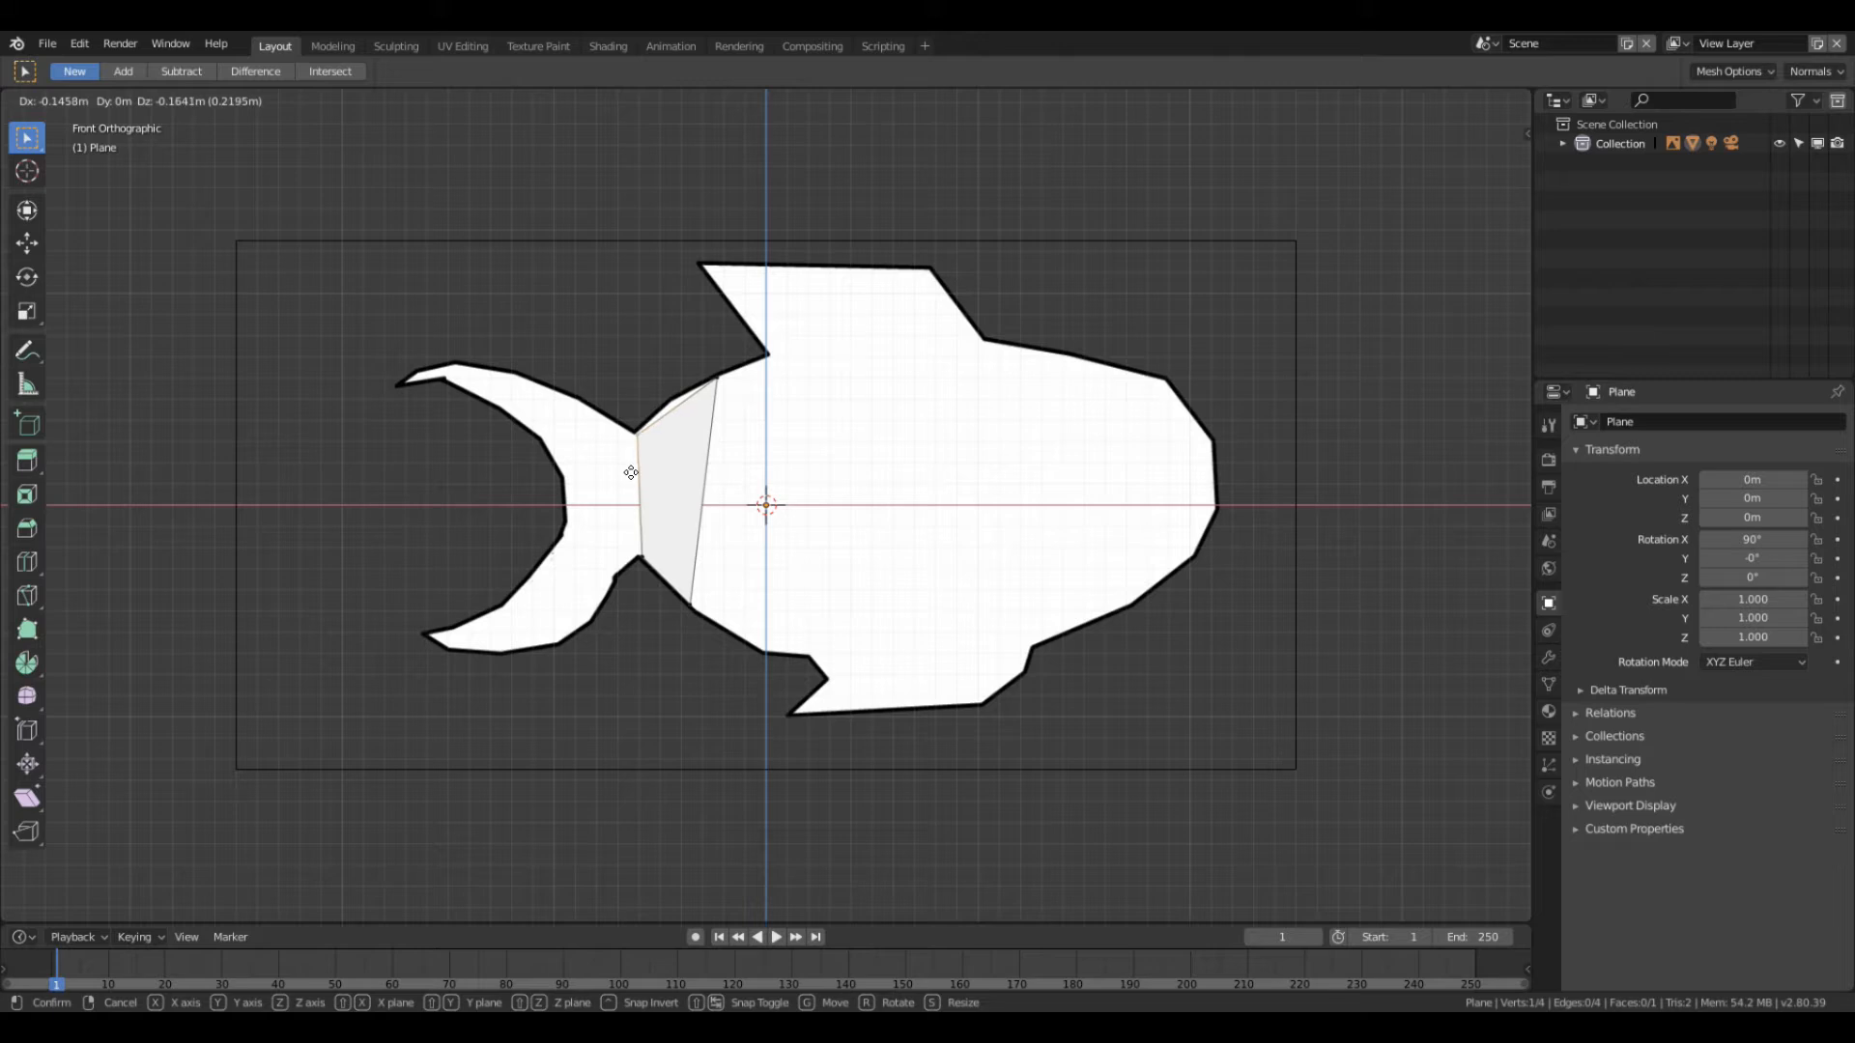
pyautogui.click(629, 472)
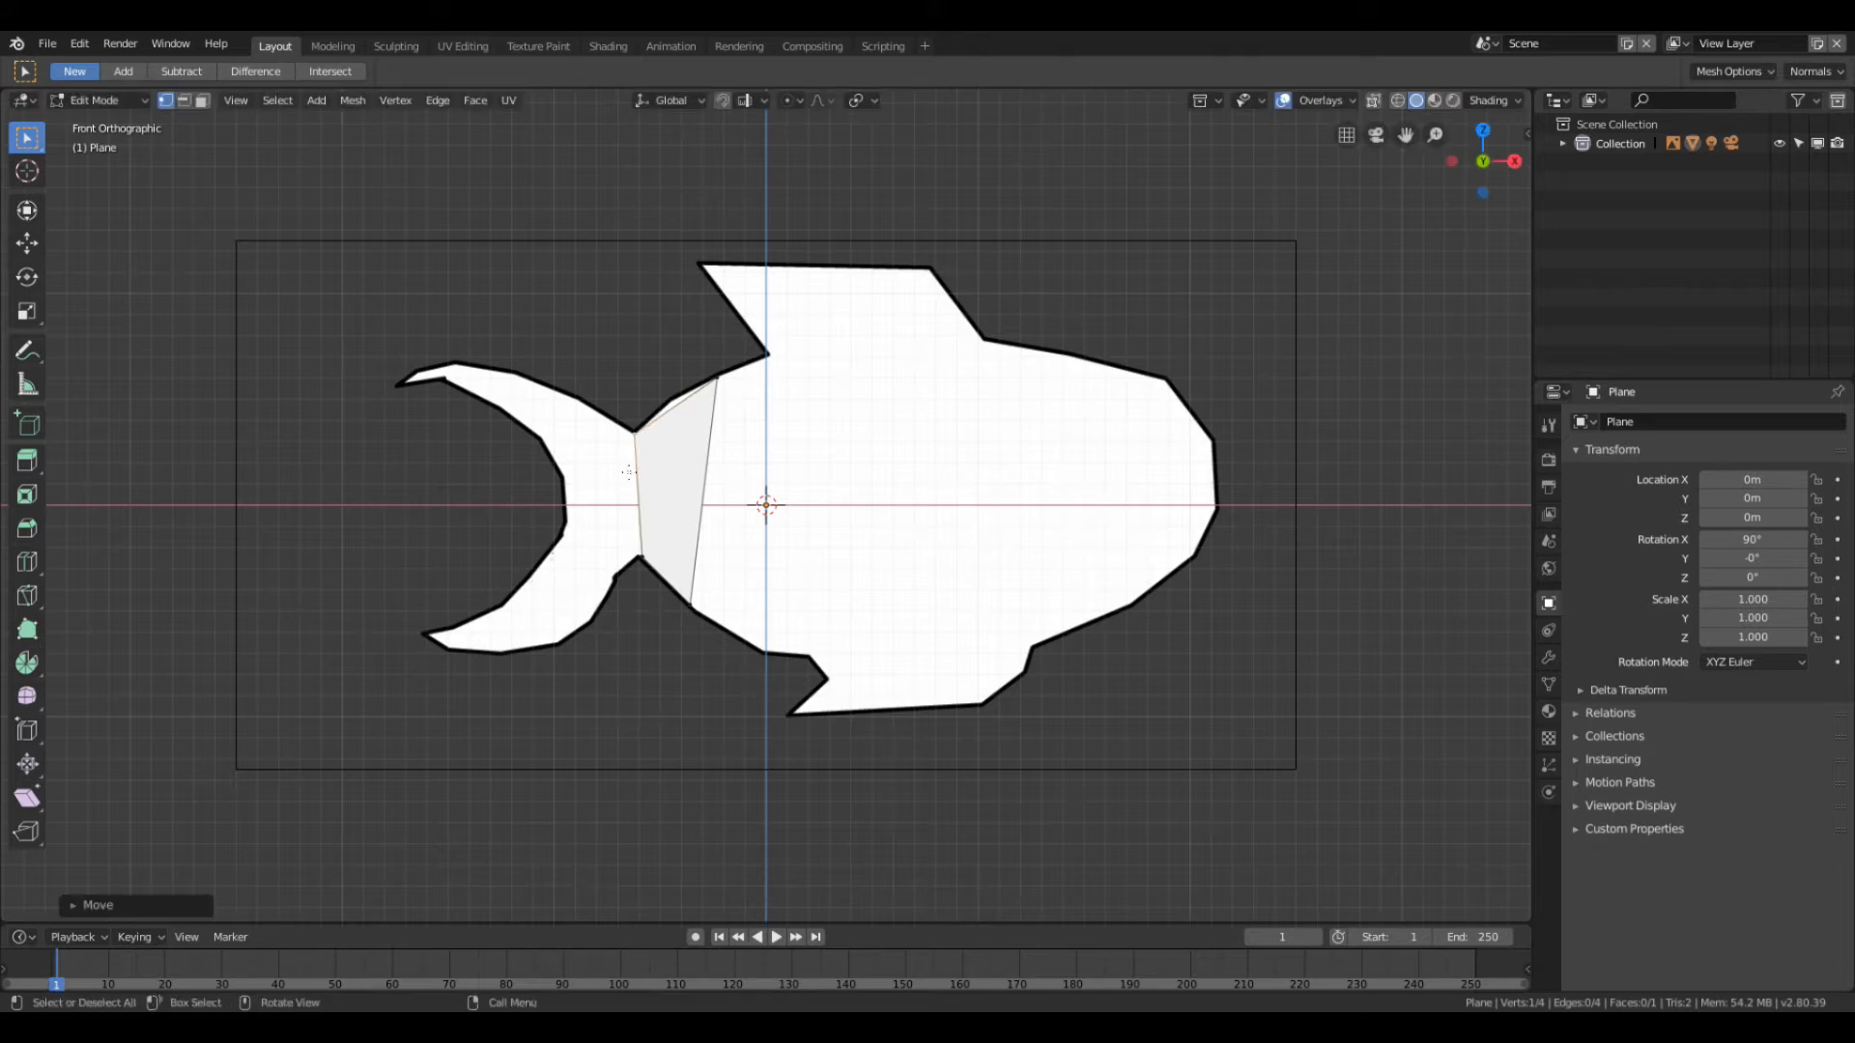
# Step: Move the upper-right vertex onto the outline corner just ahead of the tail, and bring the lower-right vertex back along the belly outline beneath it
pyautogui.click(715, 381)
pyautogui.press('g')
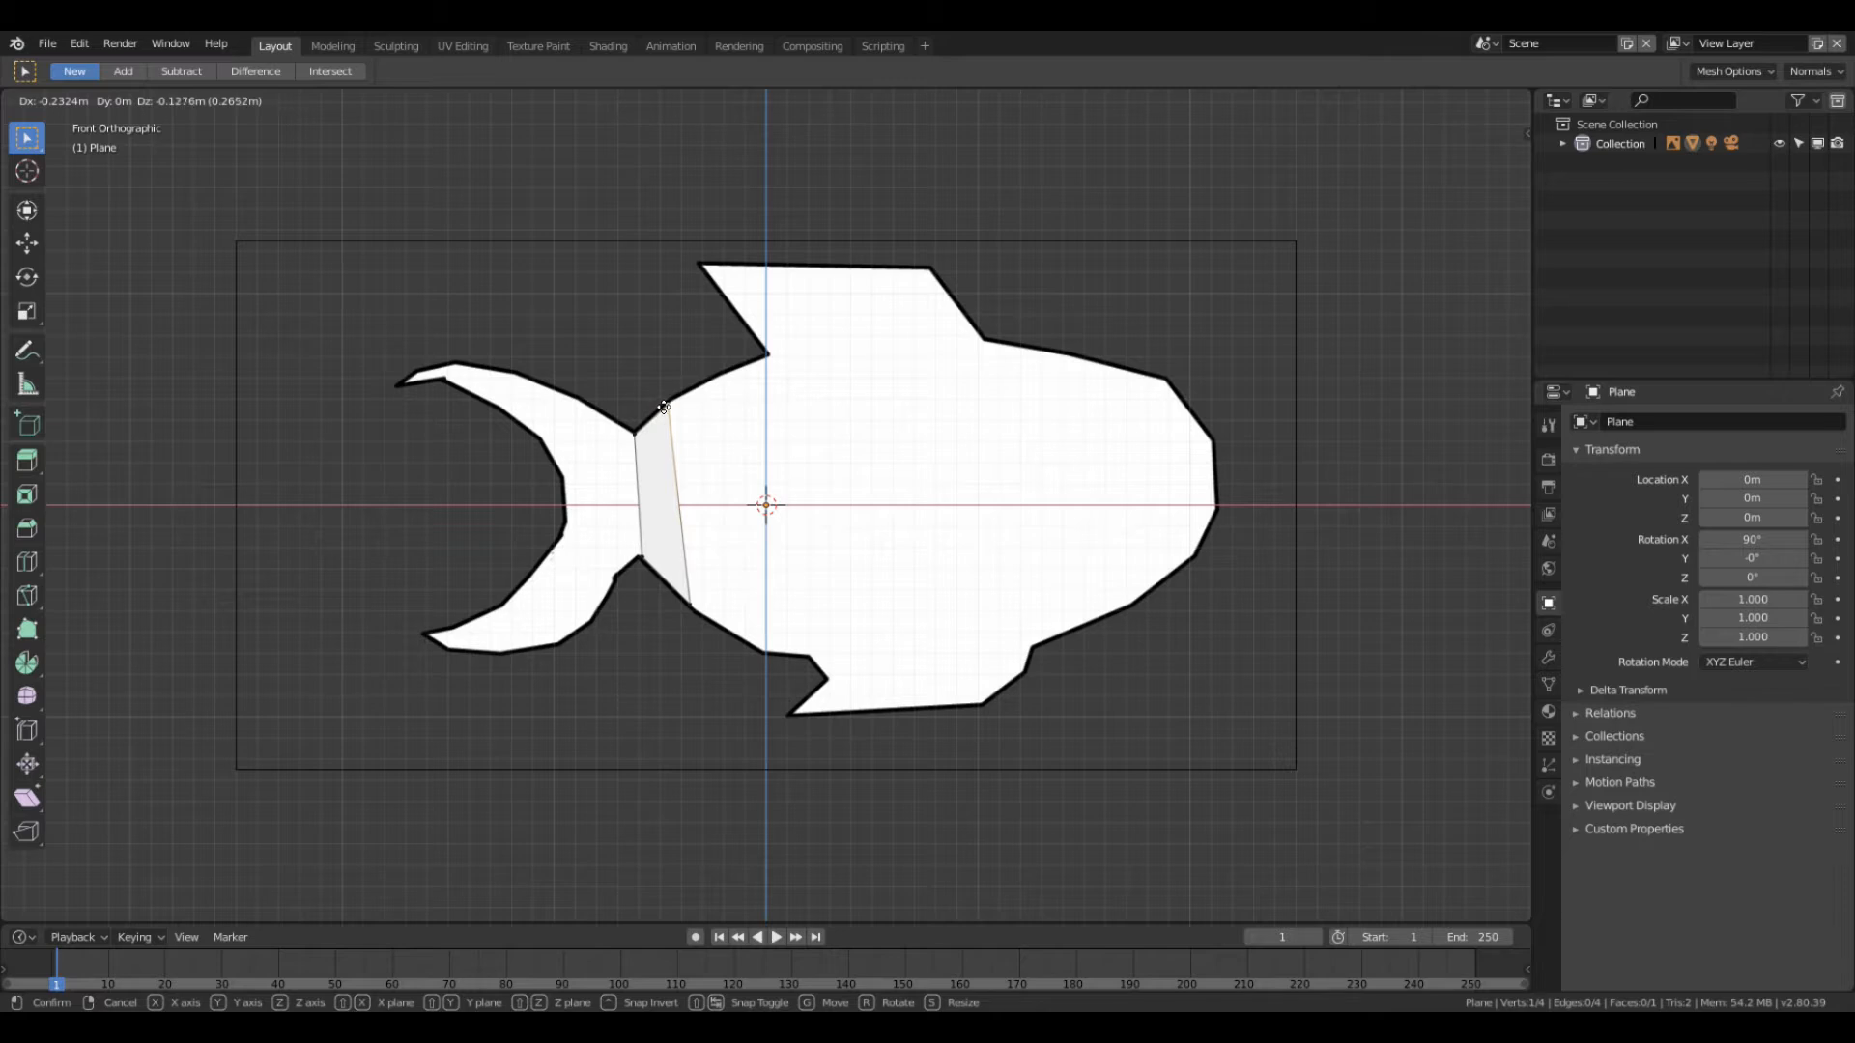
pyautogui.click(670, 400)
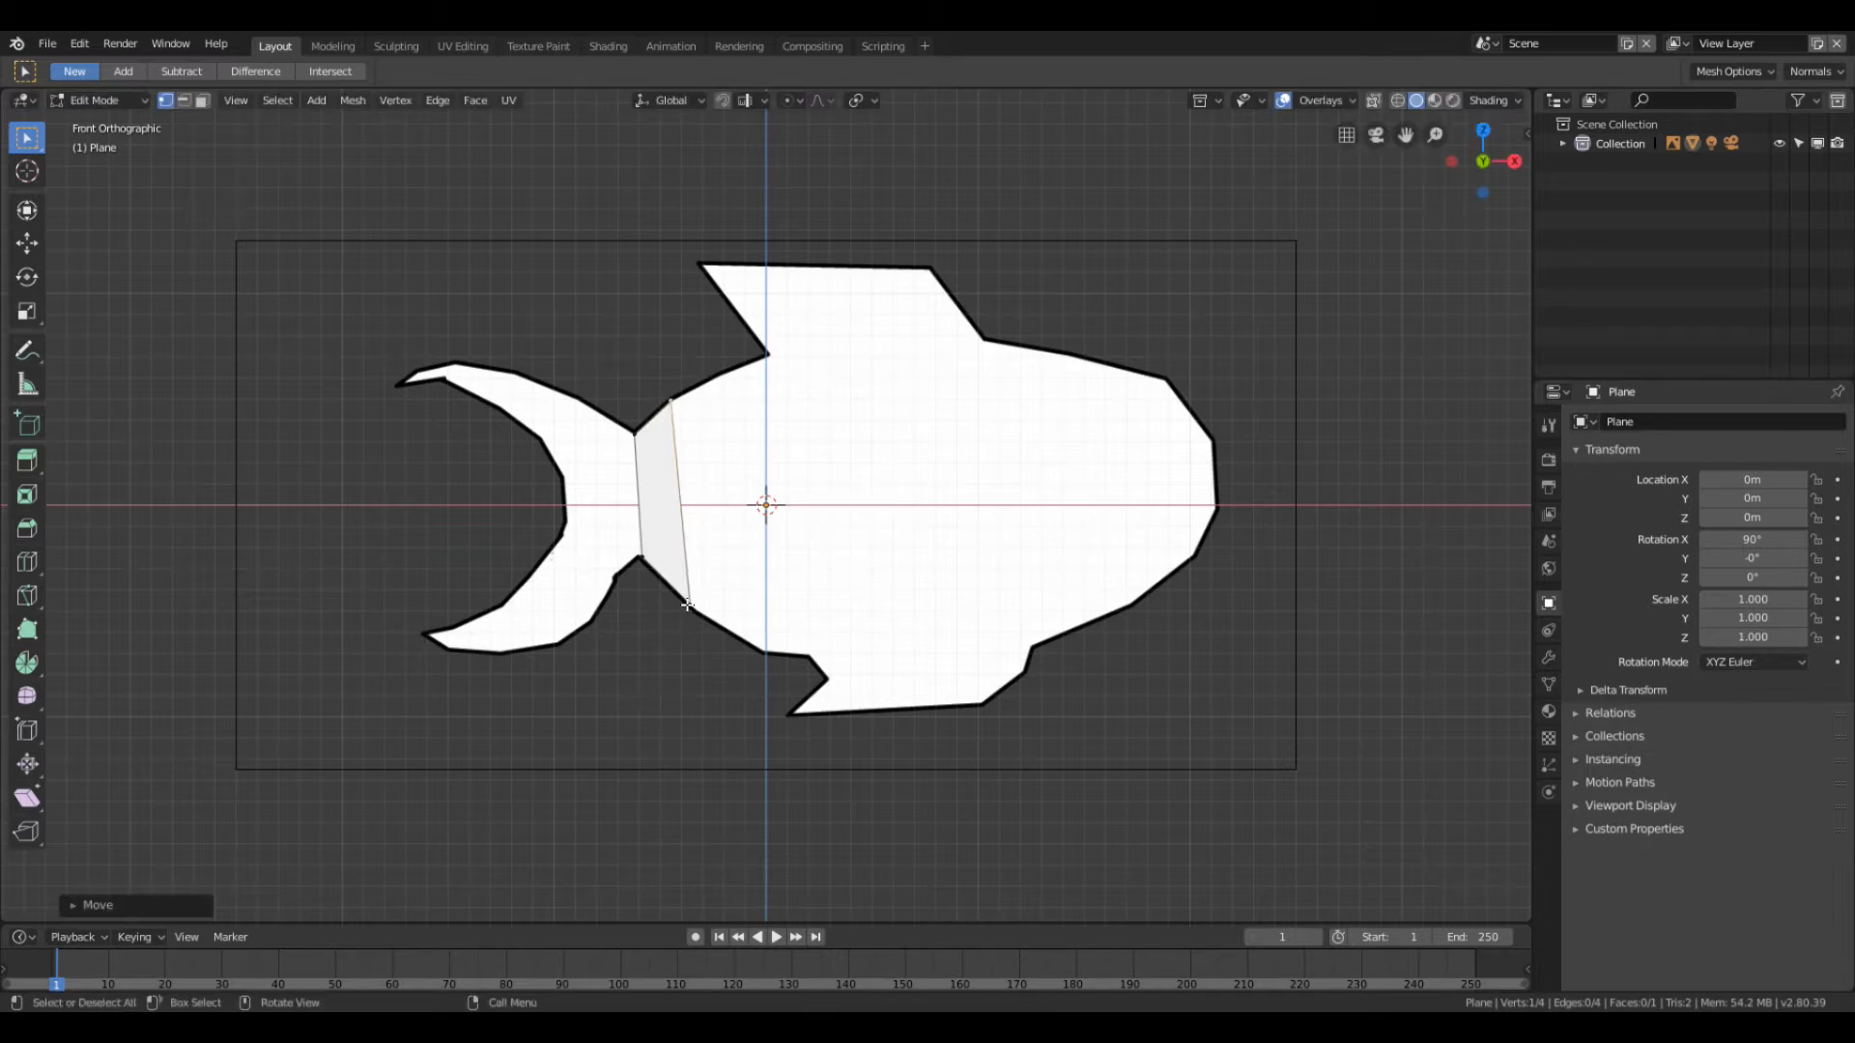
pyautogui.press('g')
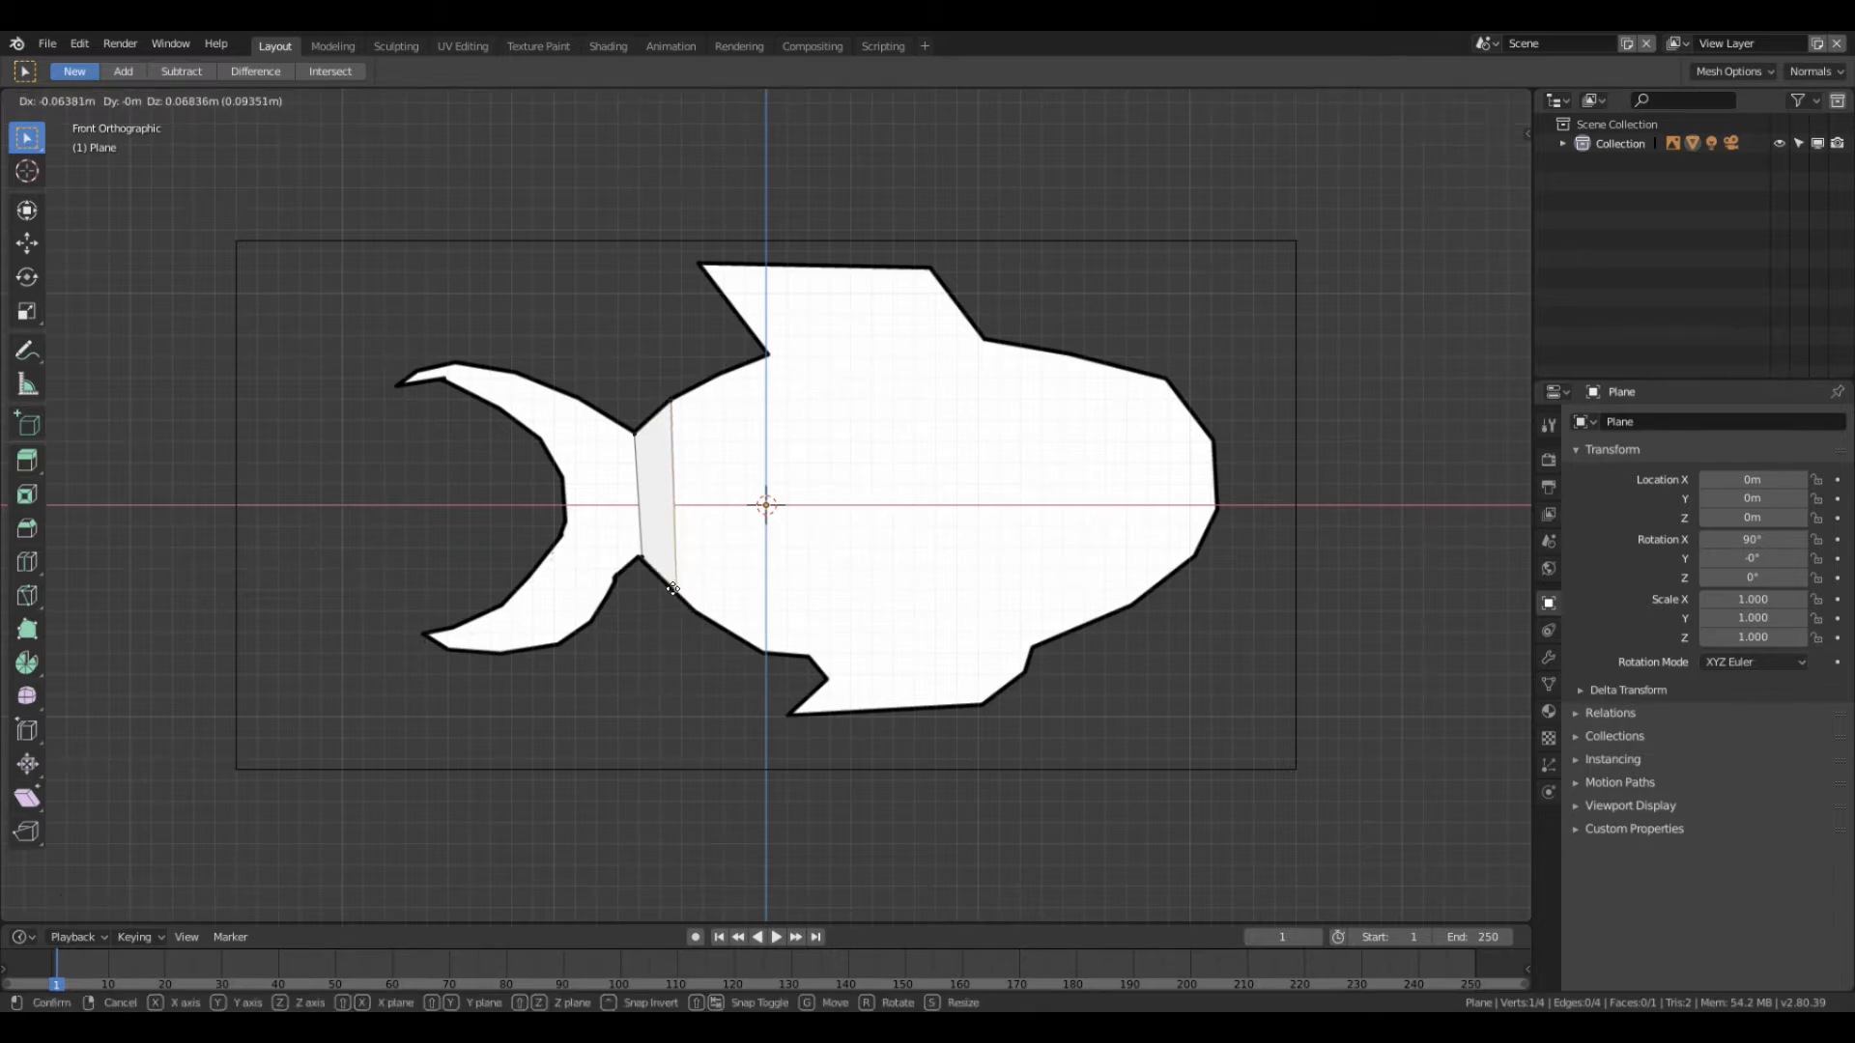
pyautogui.click(676, 591)
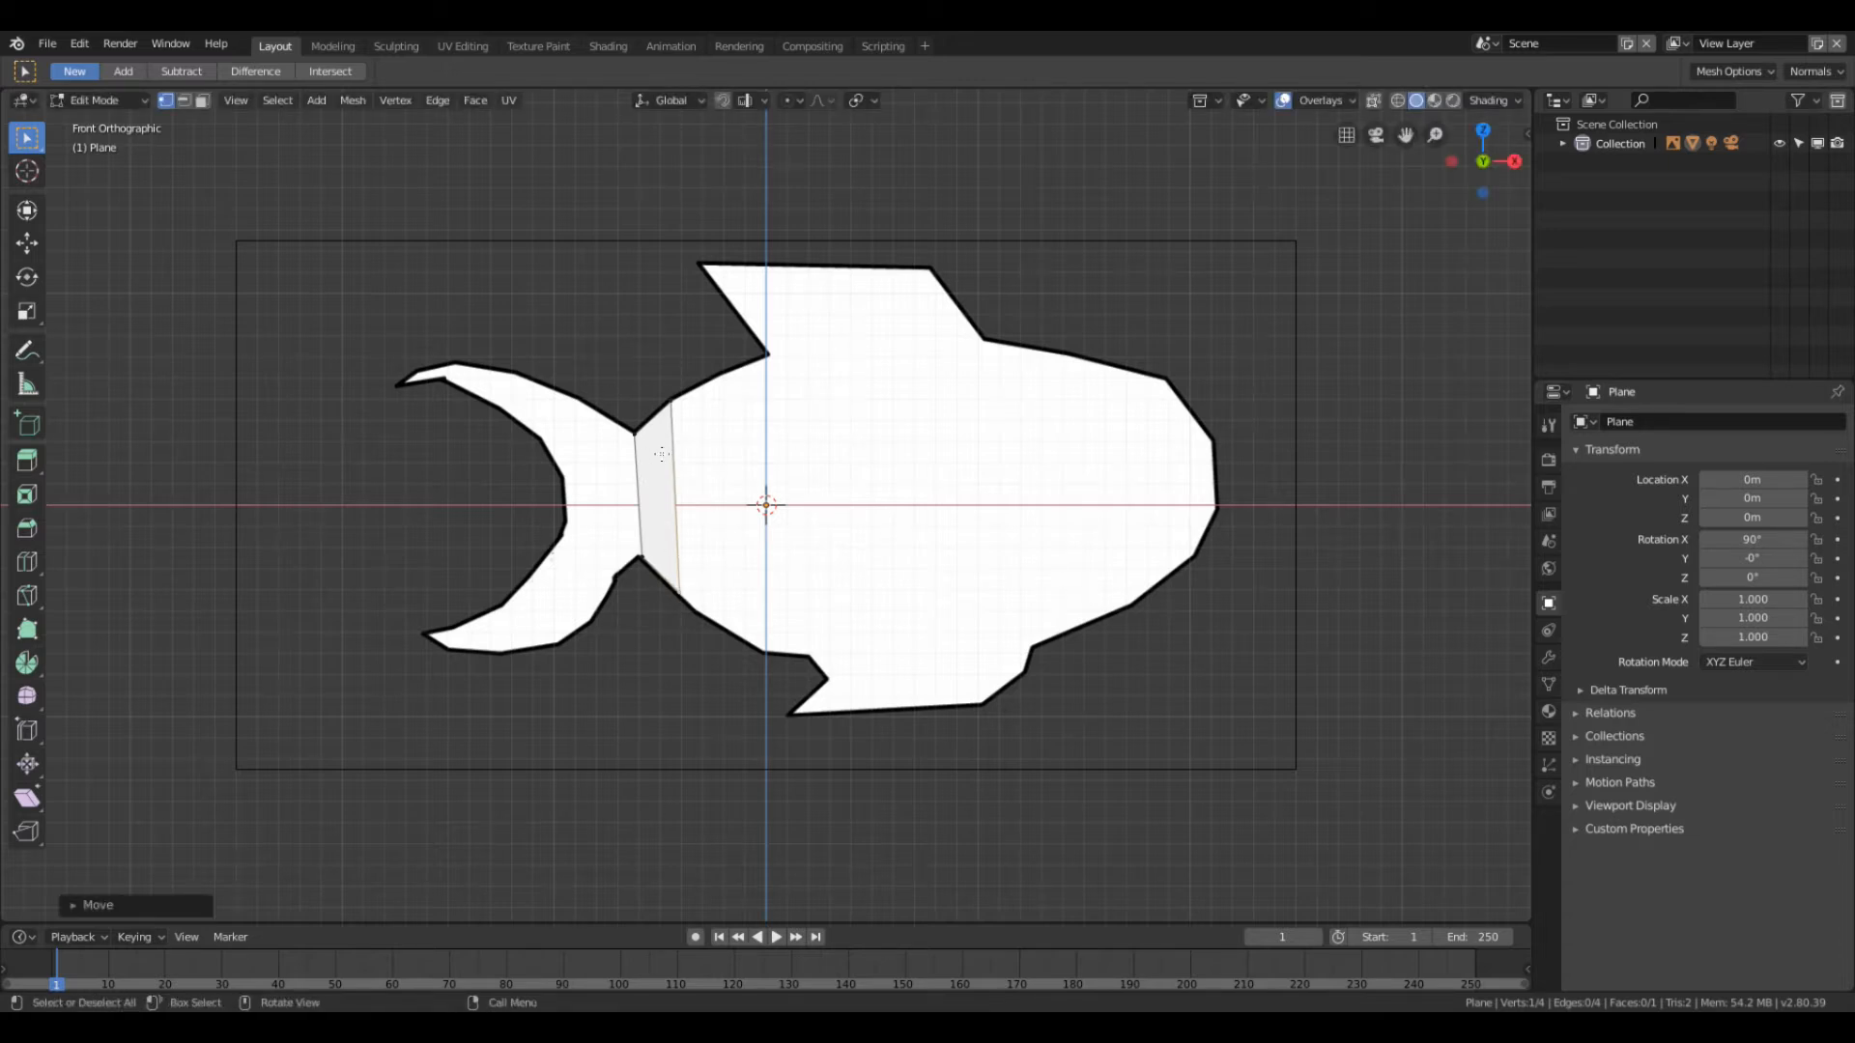
# Step: Extrude the plane's front edge toward the head and fit the new edge's upper and lower vertices to the fish outline
pyautogui.keyDown('shift'); pyautogui.click(669, 400); pyautogui.keyUp('shift')
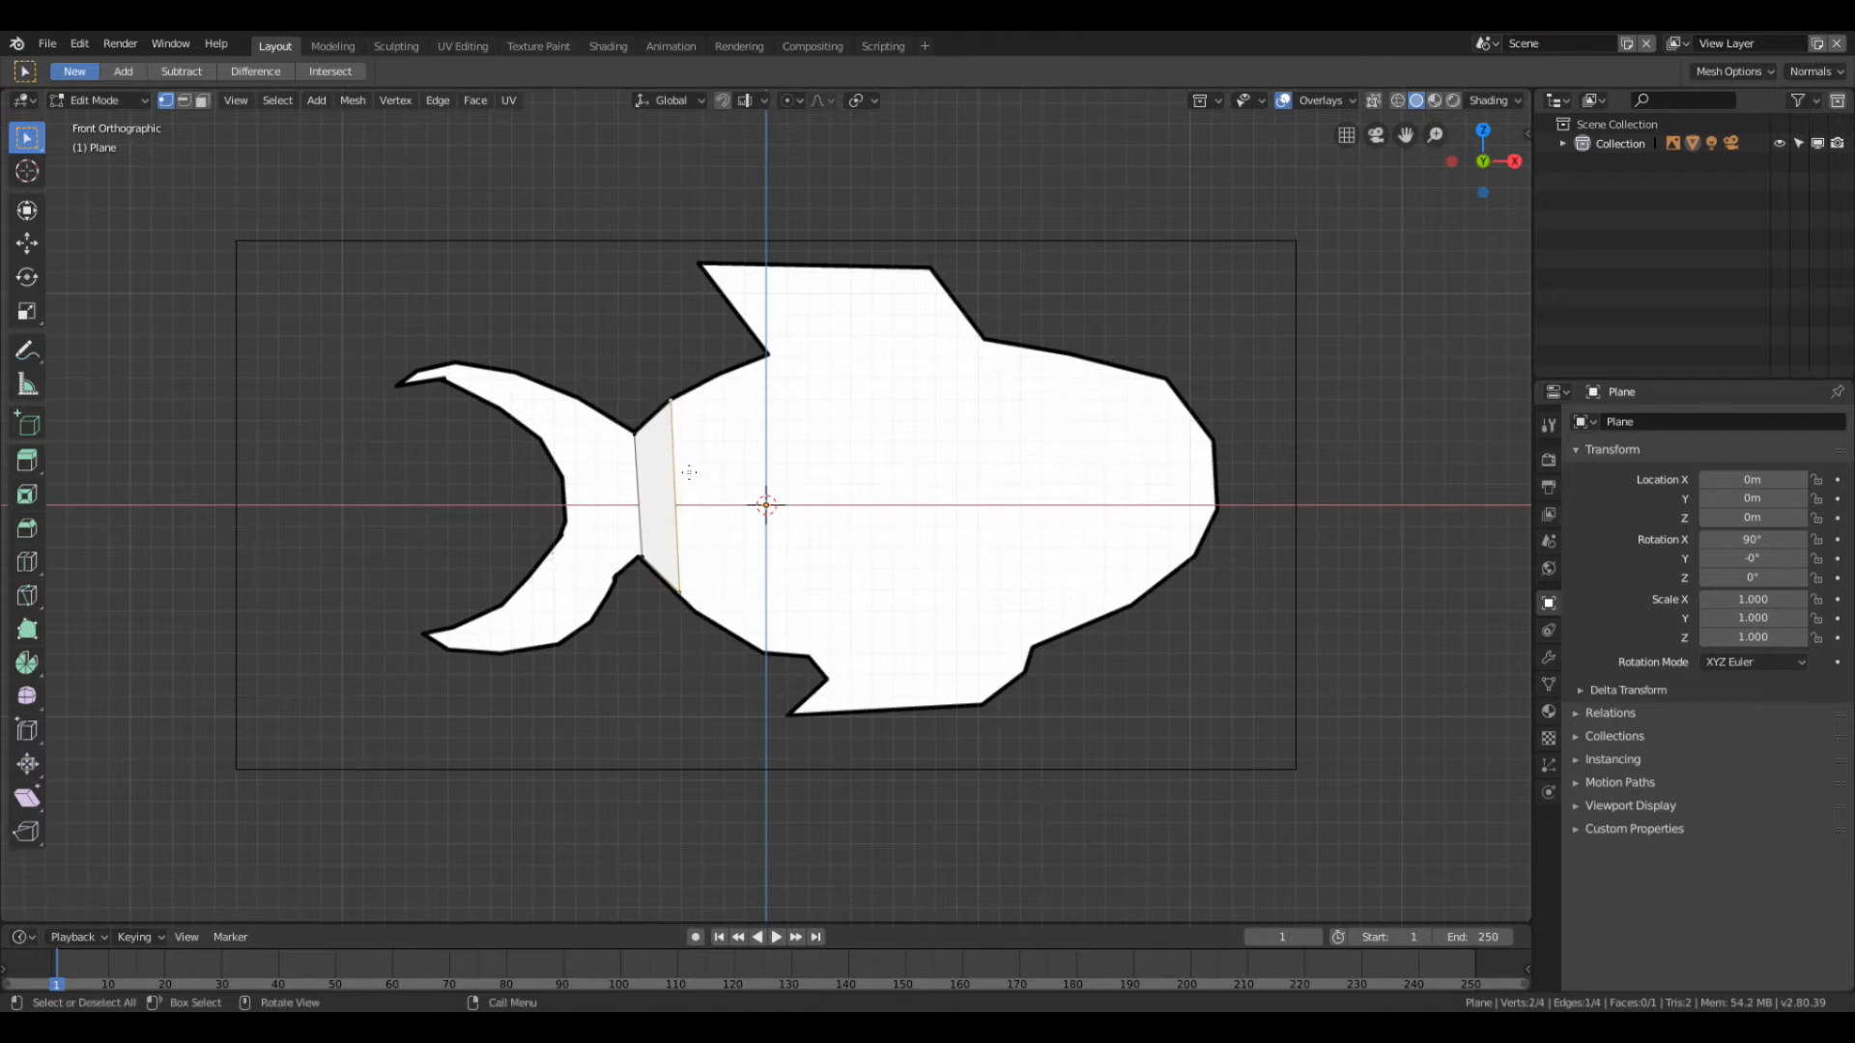
pyautogui.press('e')
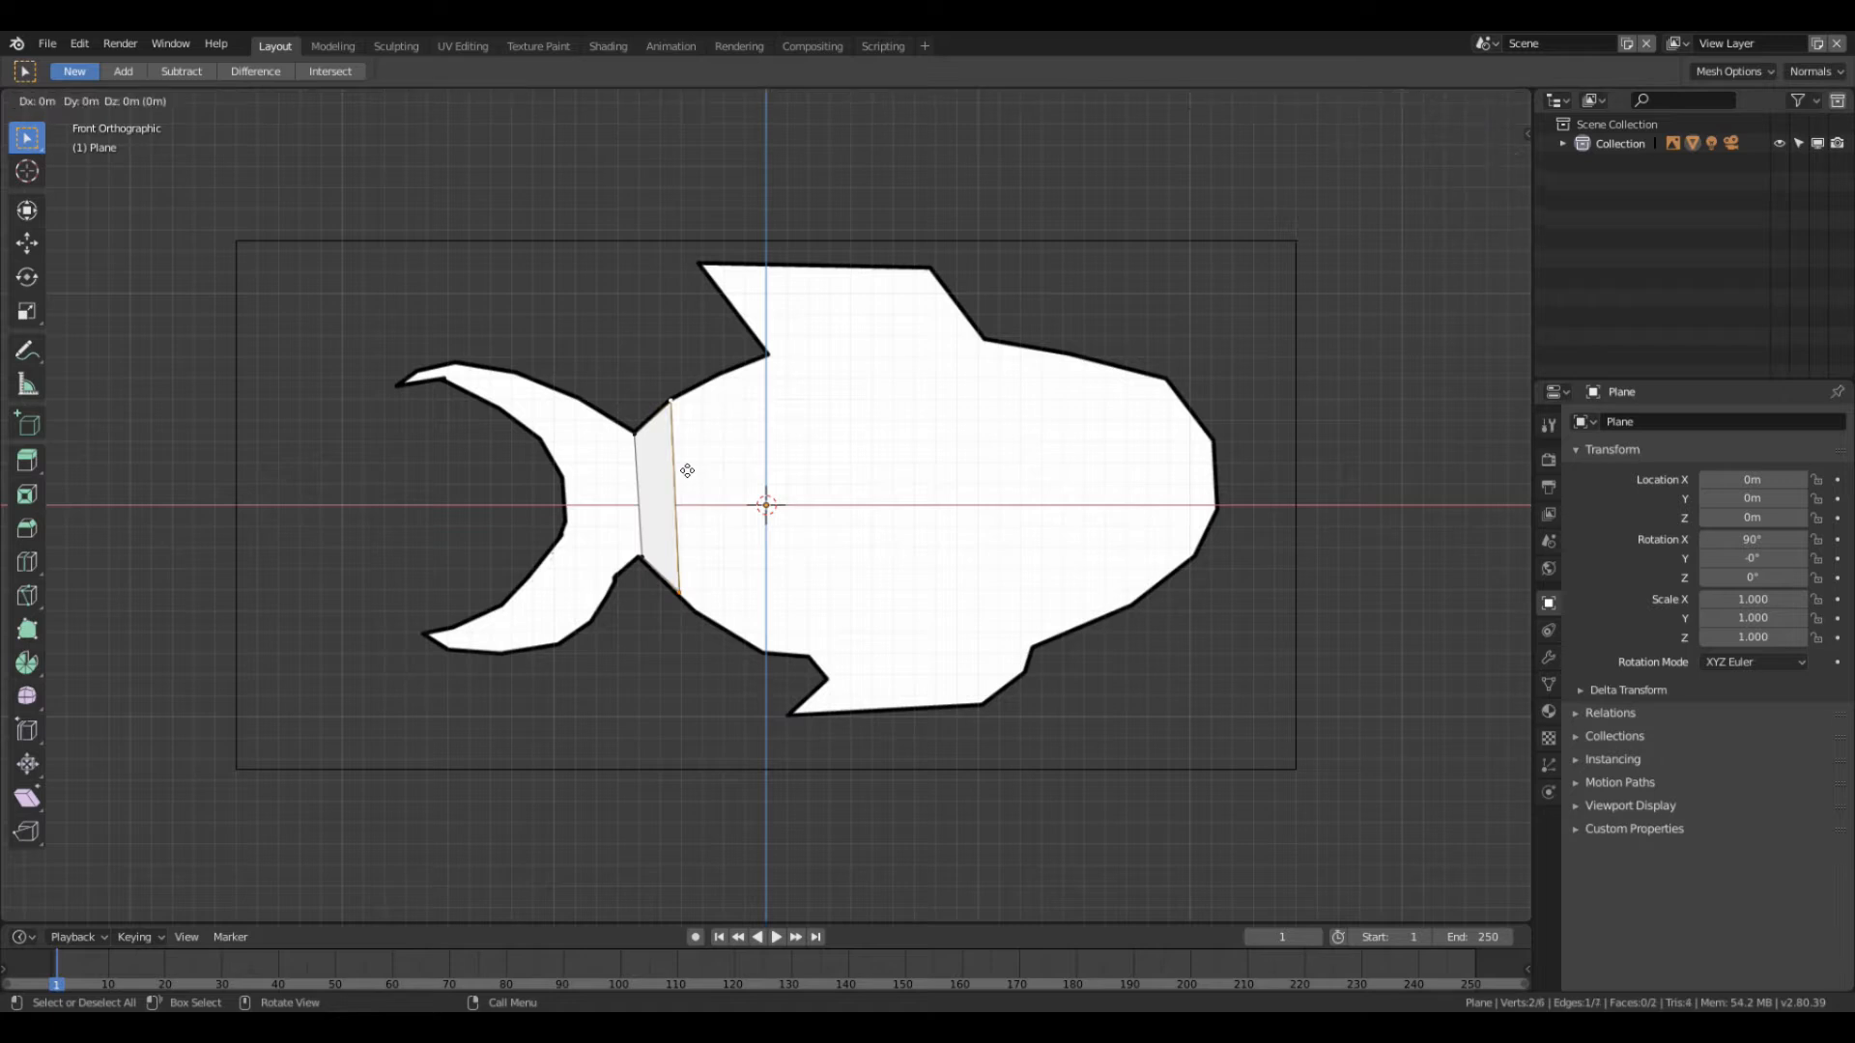
pyautogui.click(736, 467)
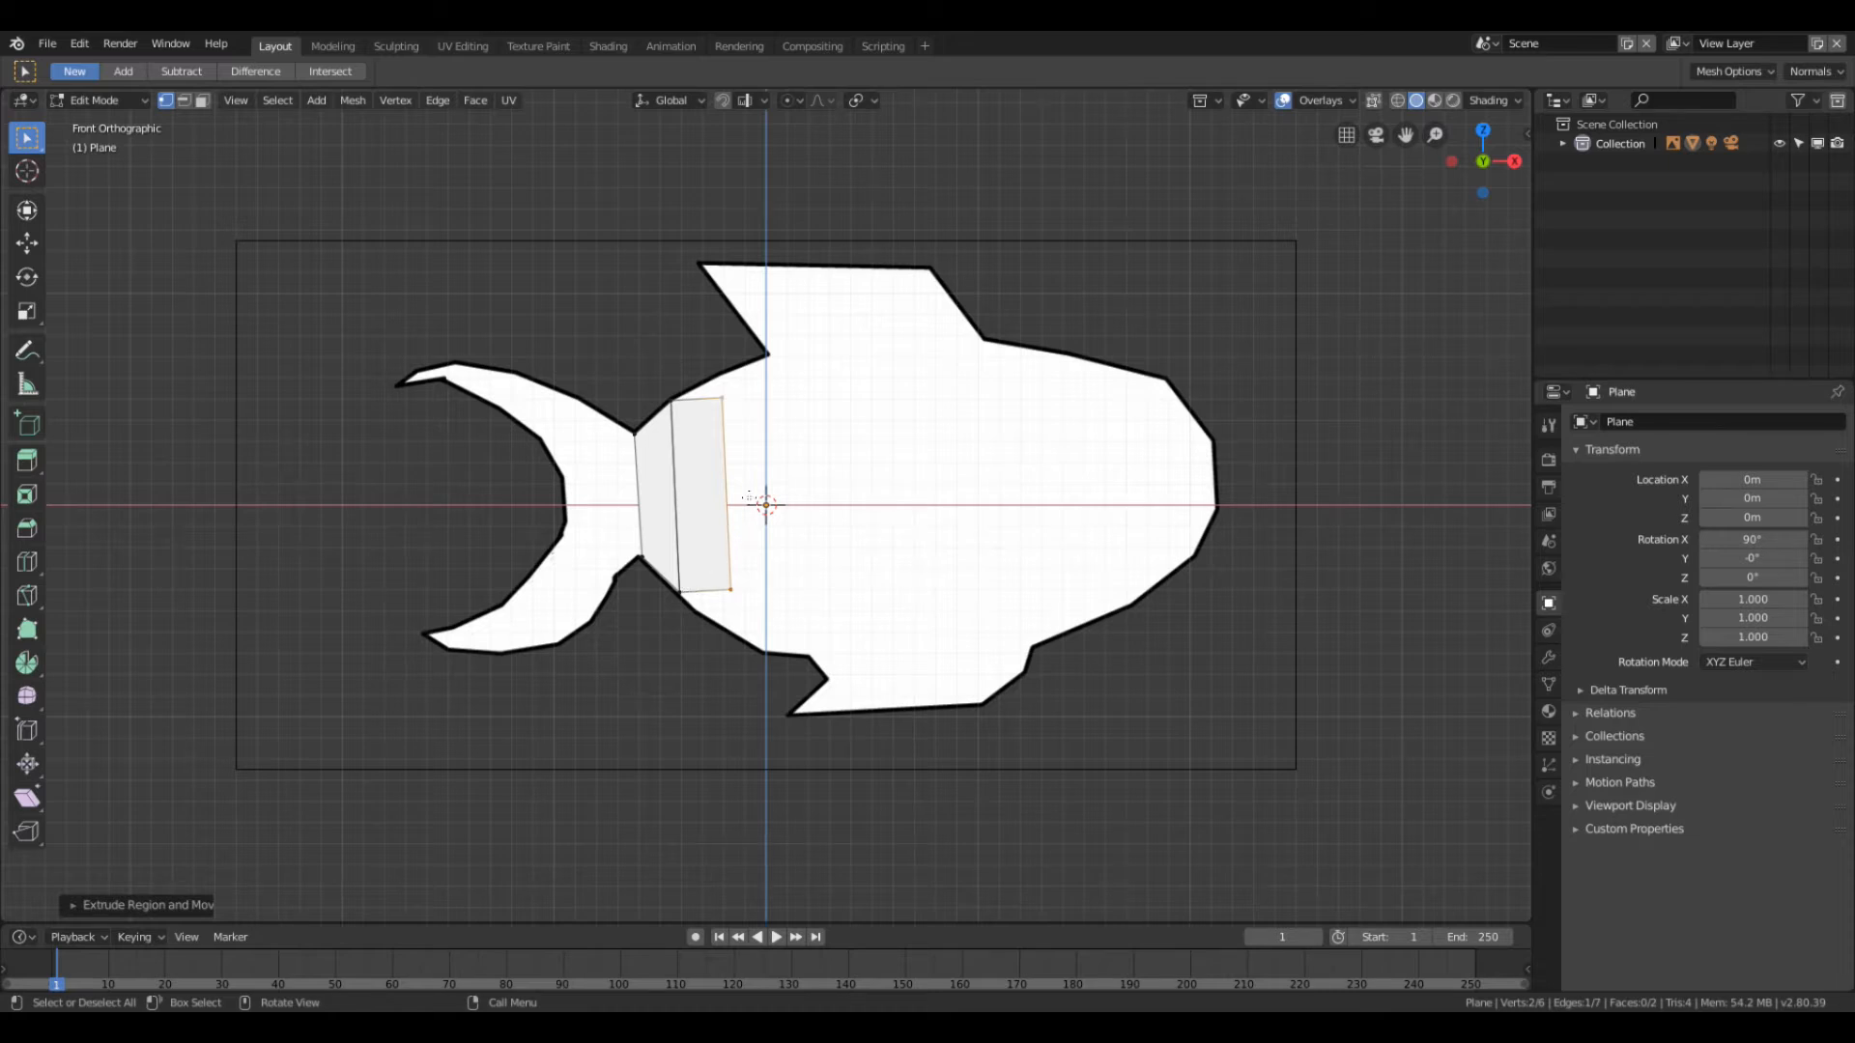
pyautogui.click(722, 397)
pyautogui.press('g')
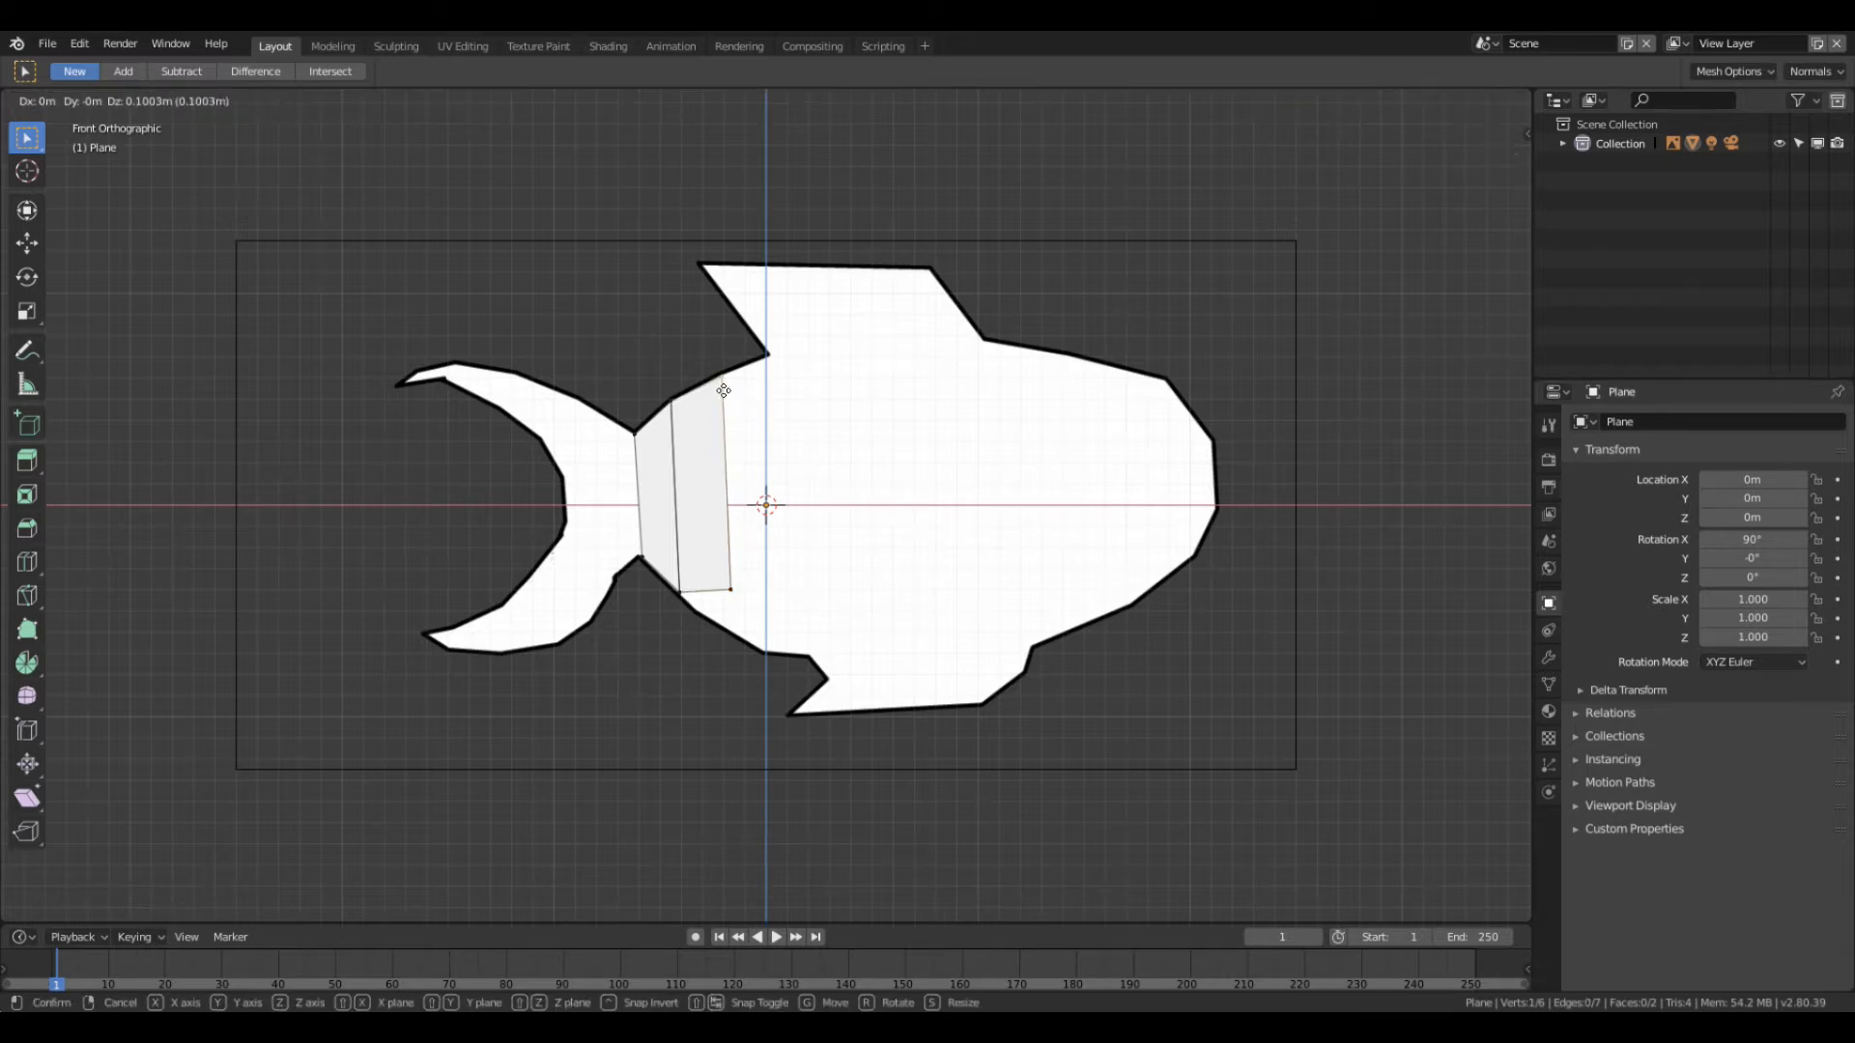
pyautogui.click(717, 387)
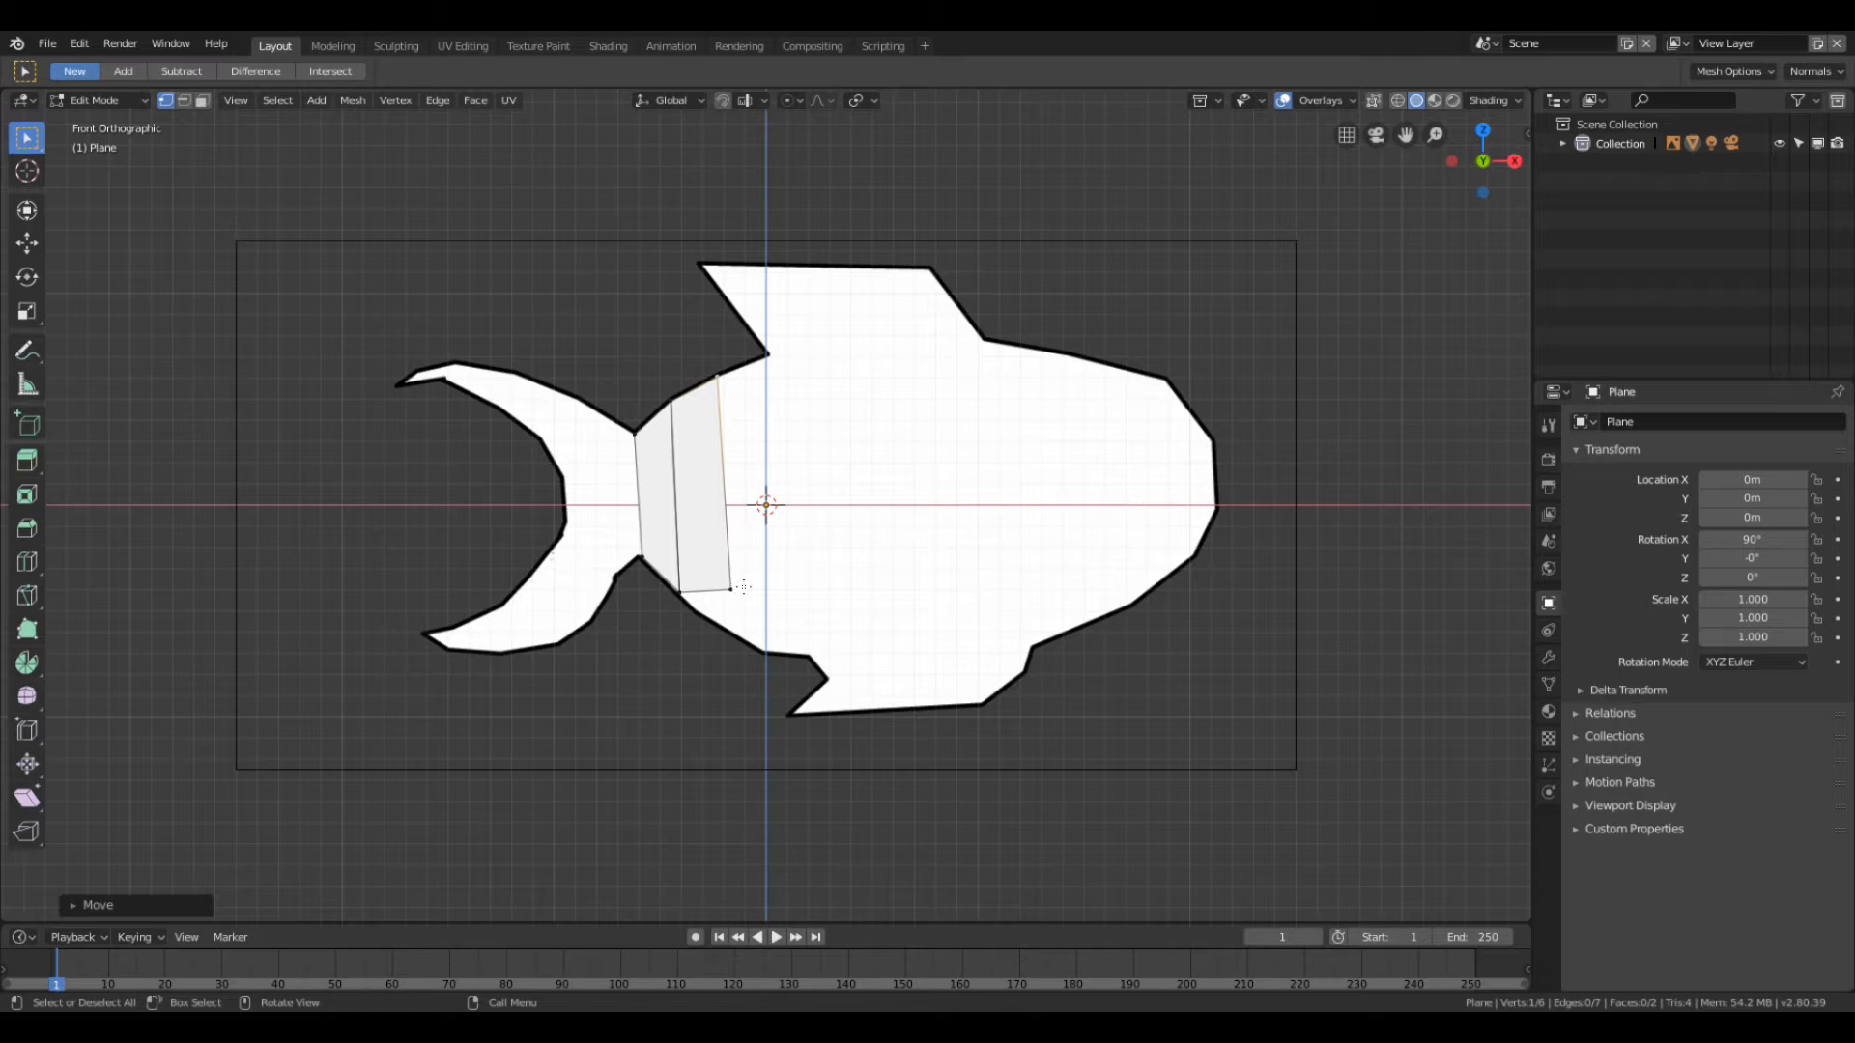
pyautogui.click(728, 589)
pyautogui.press('g')
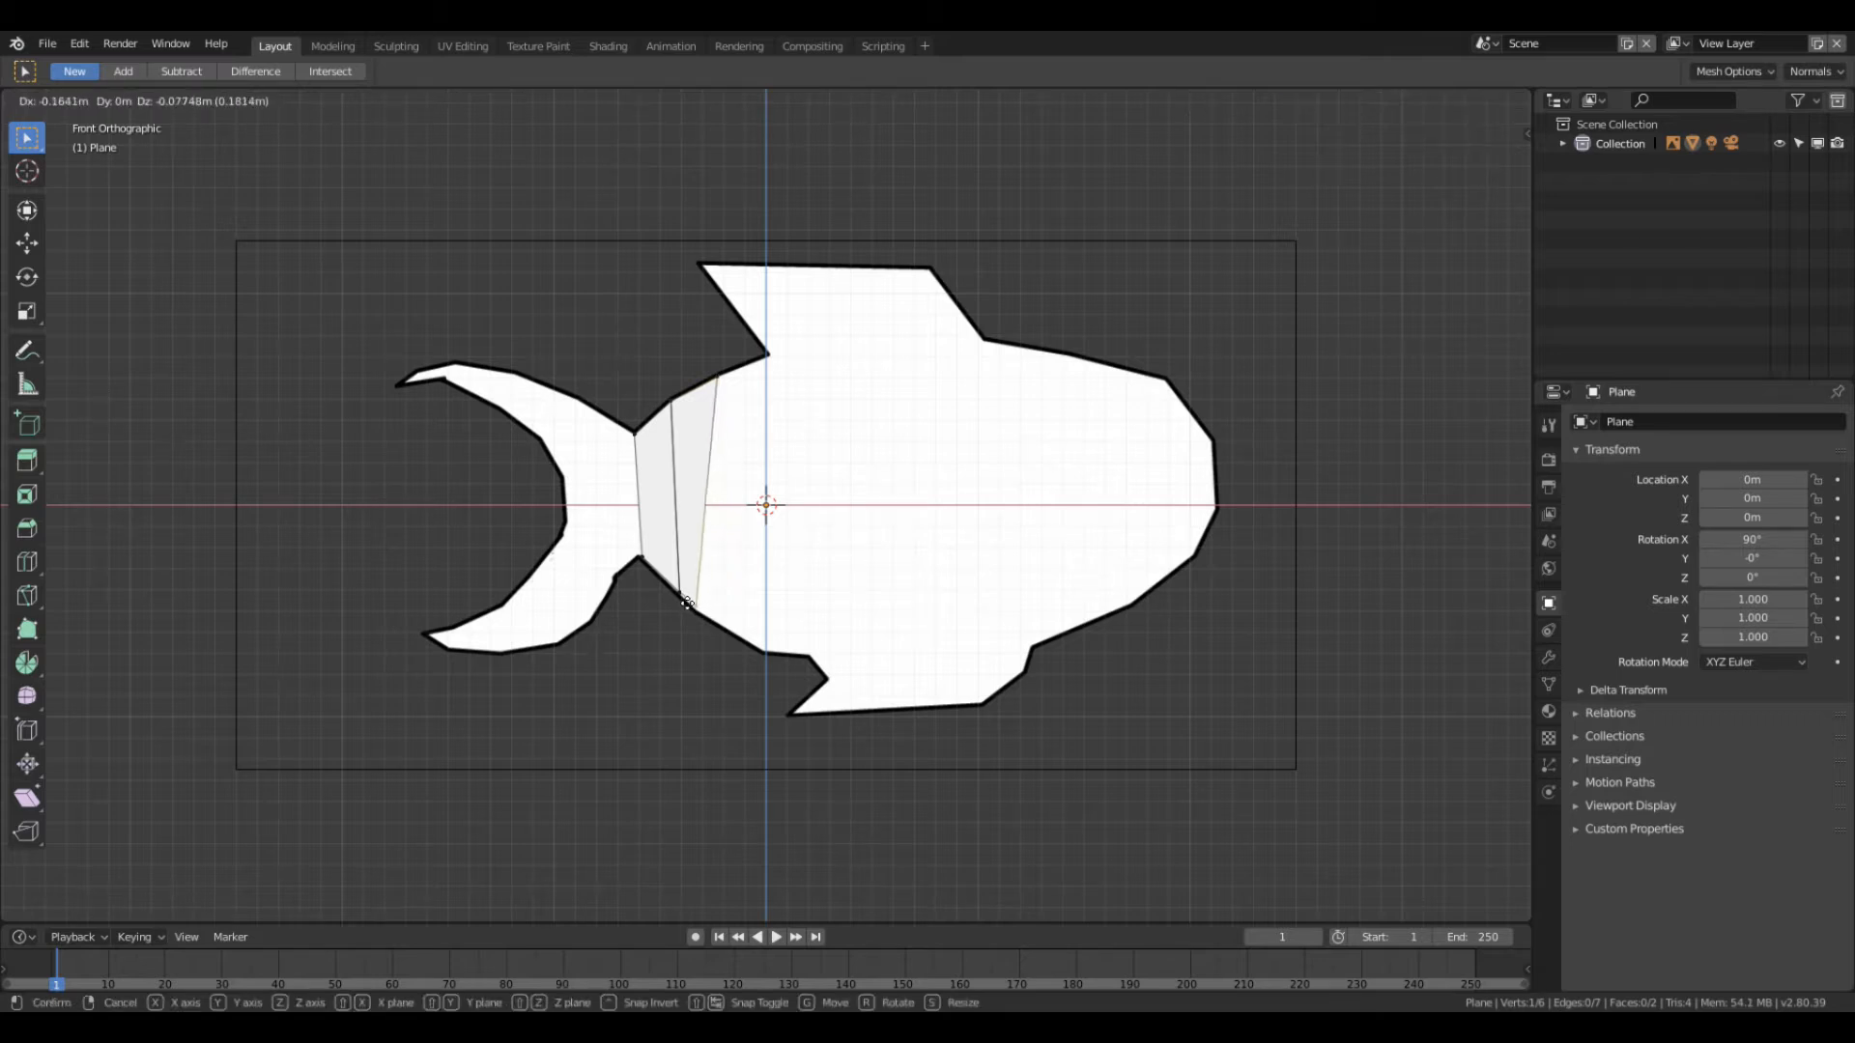
pyautogui.click(724, 627)
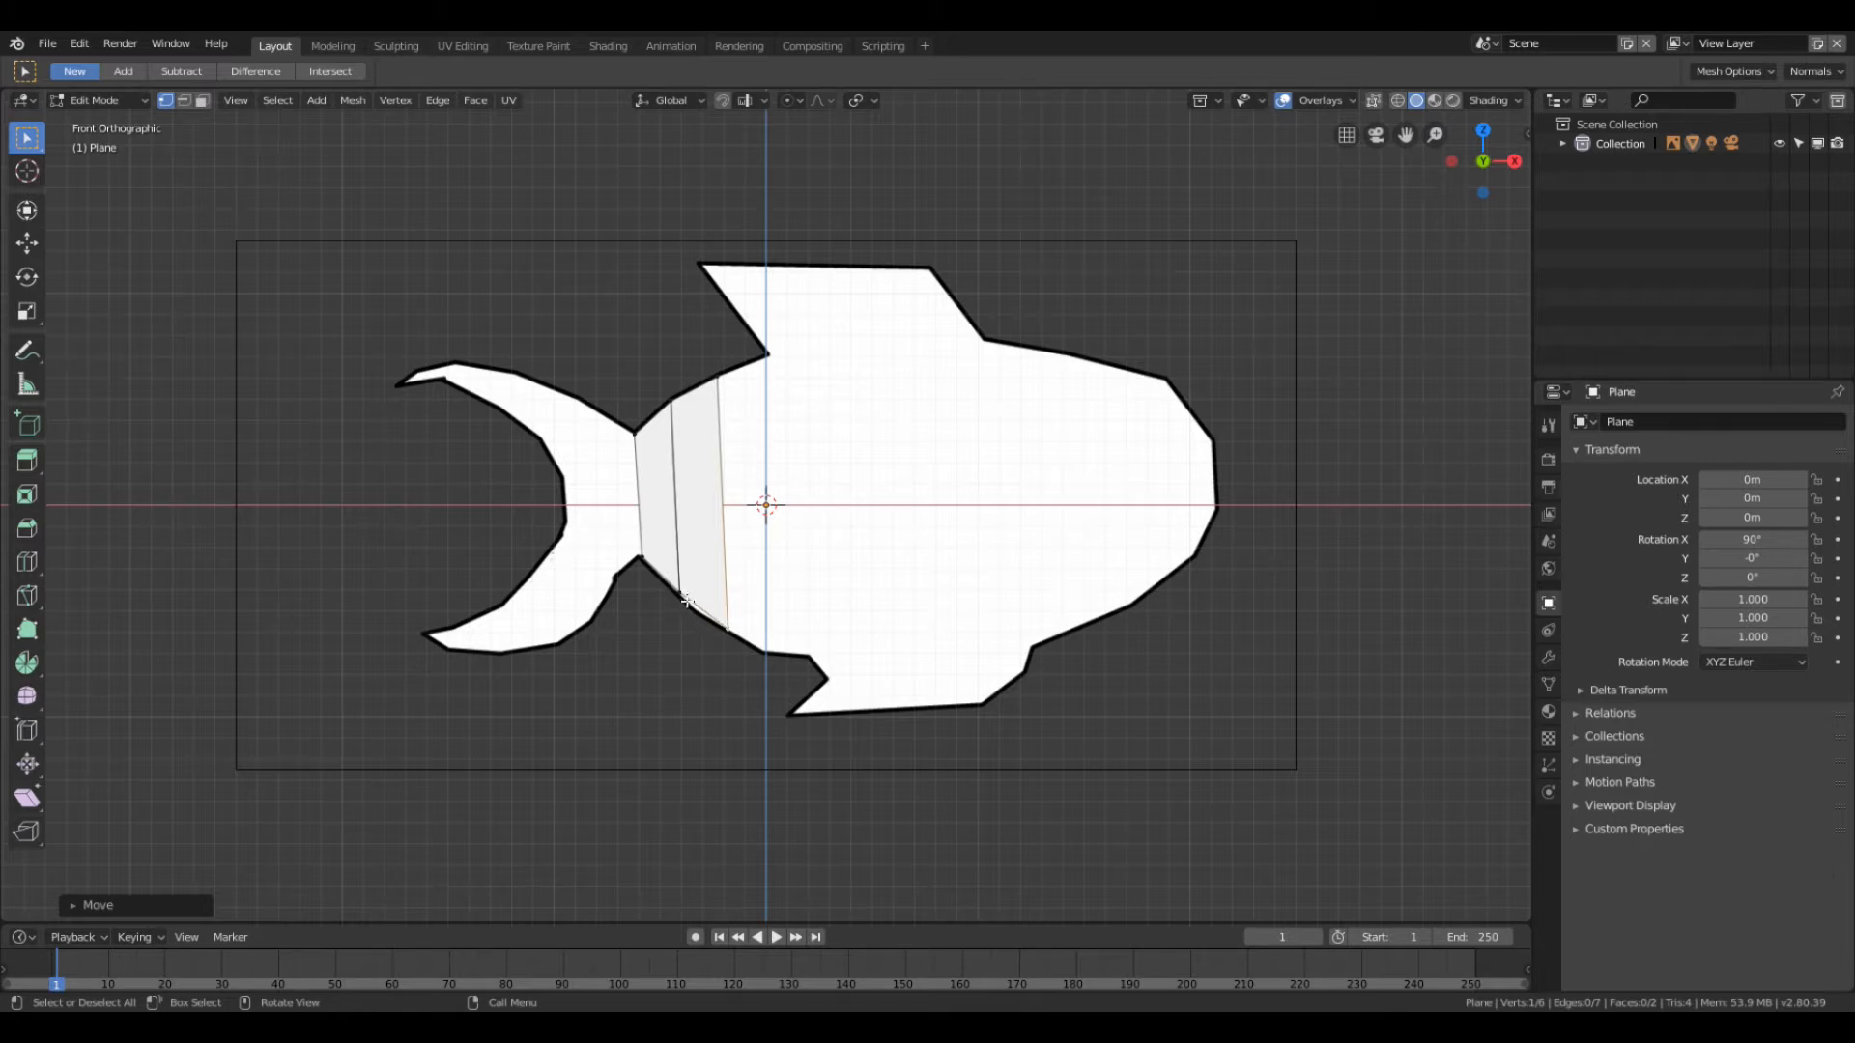
# Step: Slide the new edge's lower vertex back to the belly outline corner and its upper vertex back along the outline to narrow the second face
pyautogui.press('g')
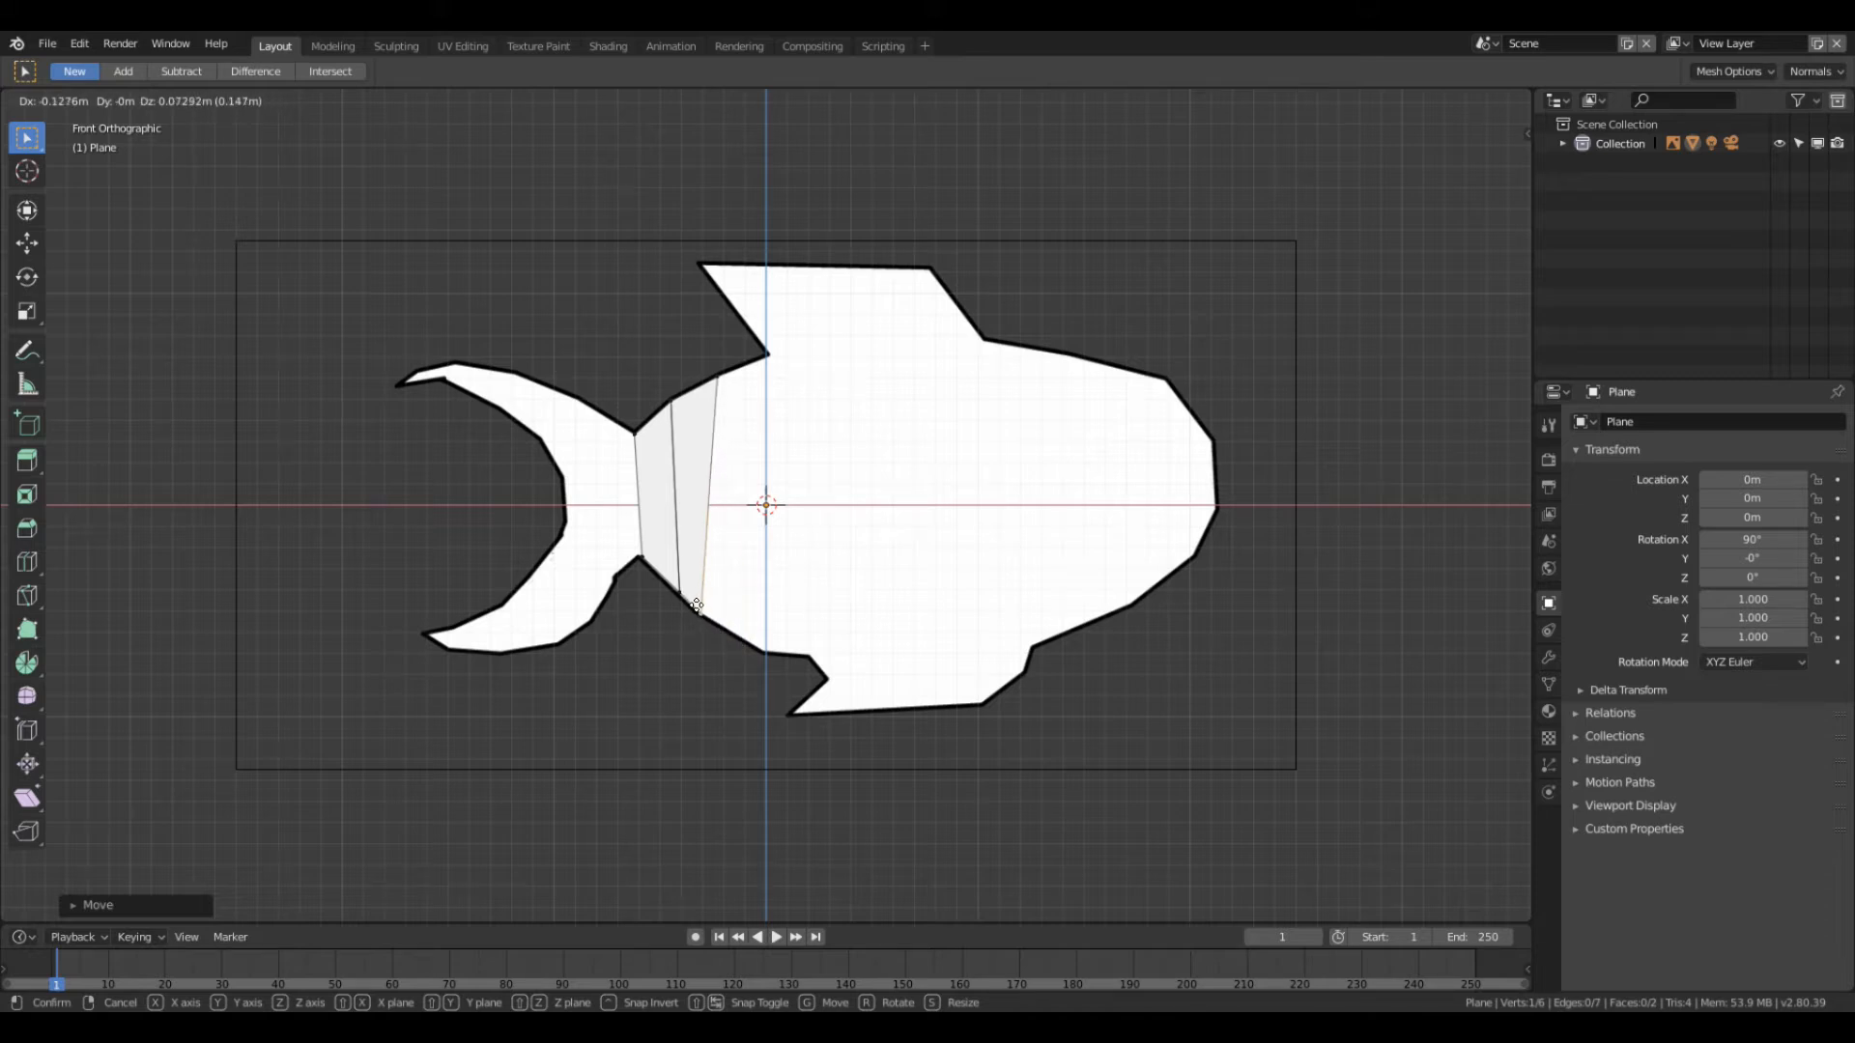
pyautogui.click(698, 605)
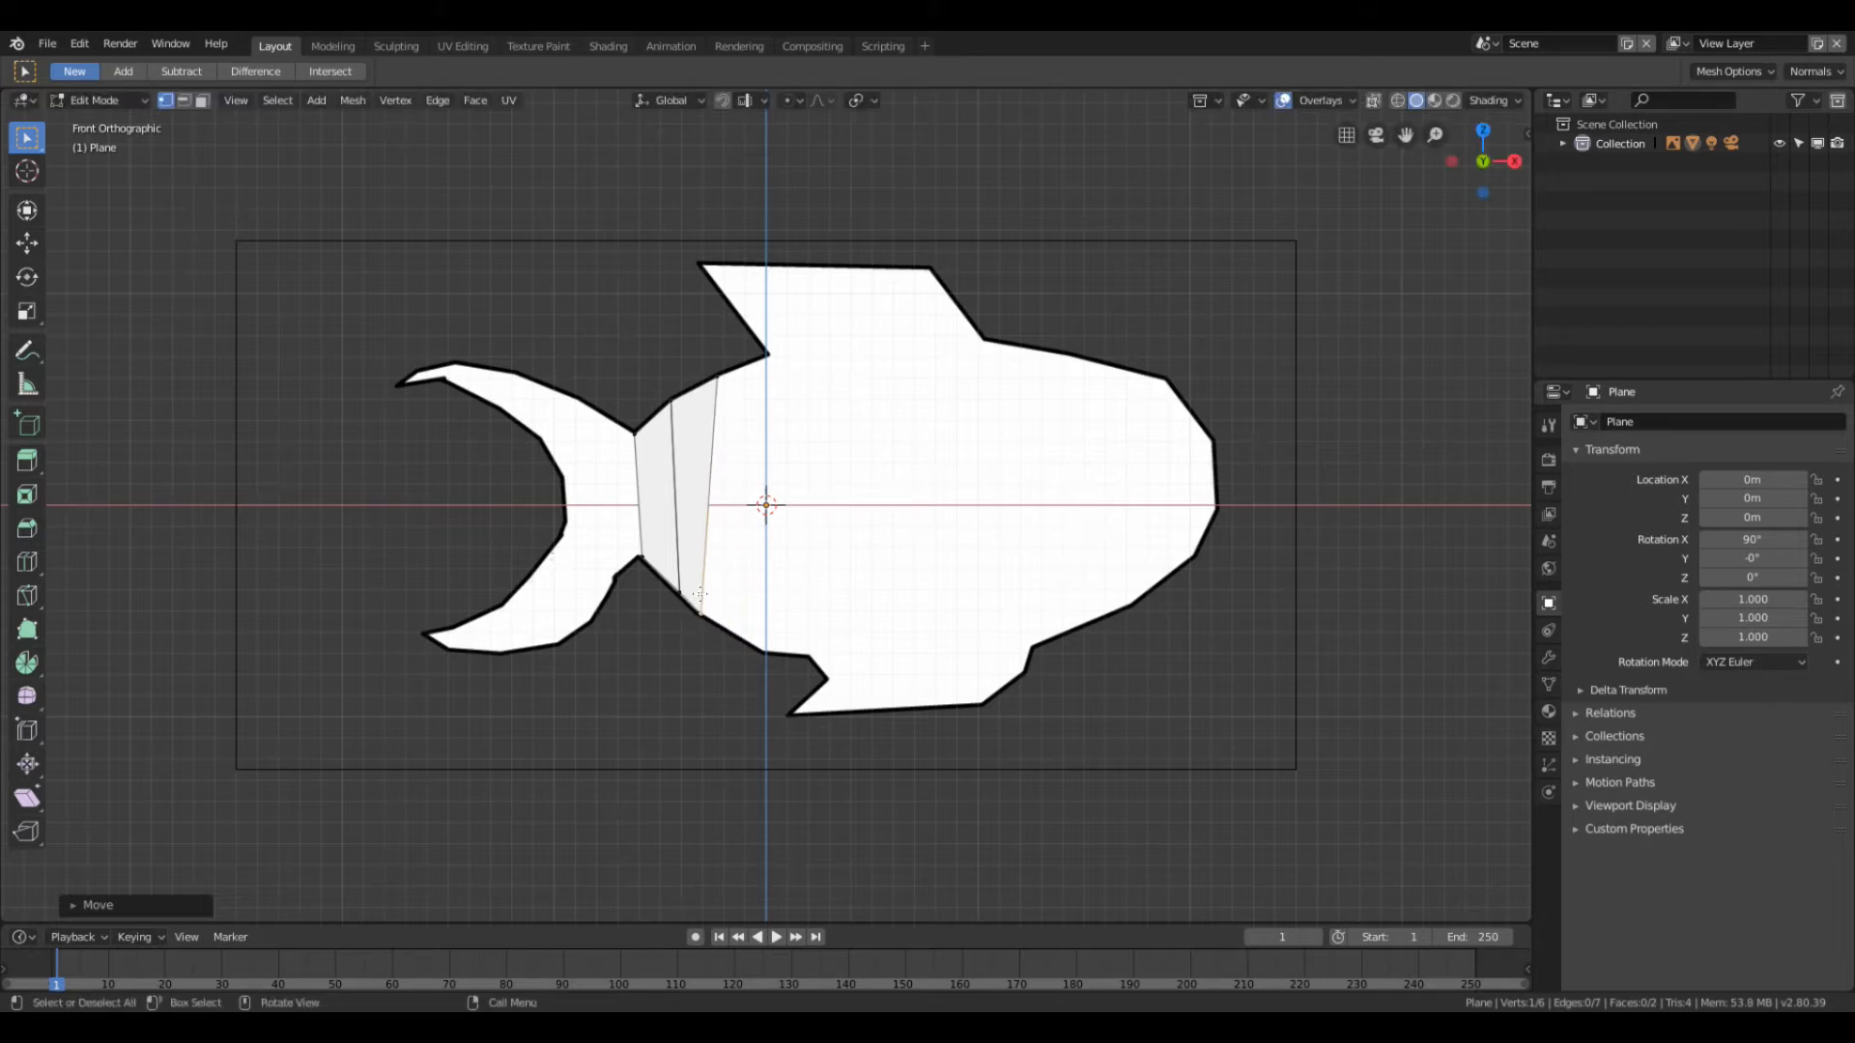
pyautogui.click(716, 375)
pyautogui.press('g')
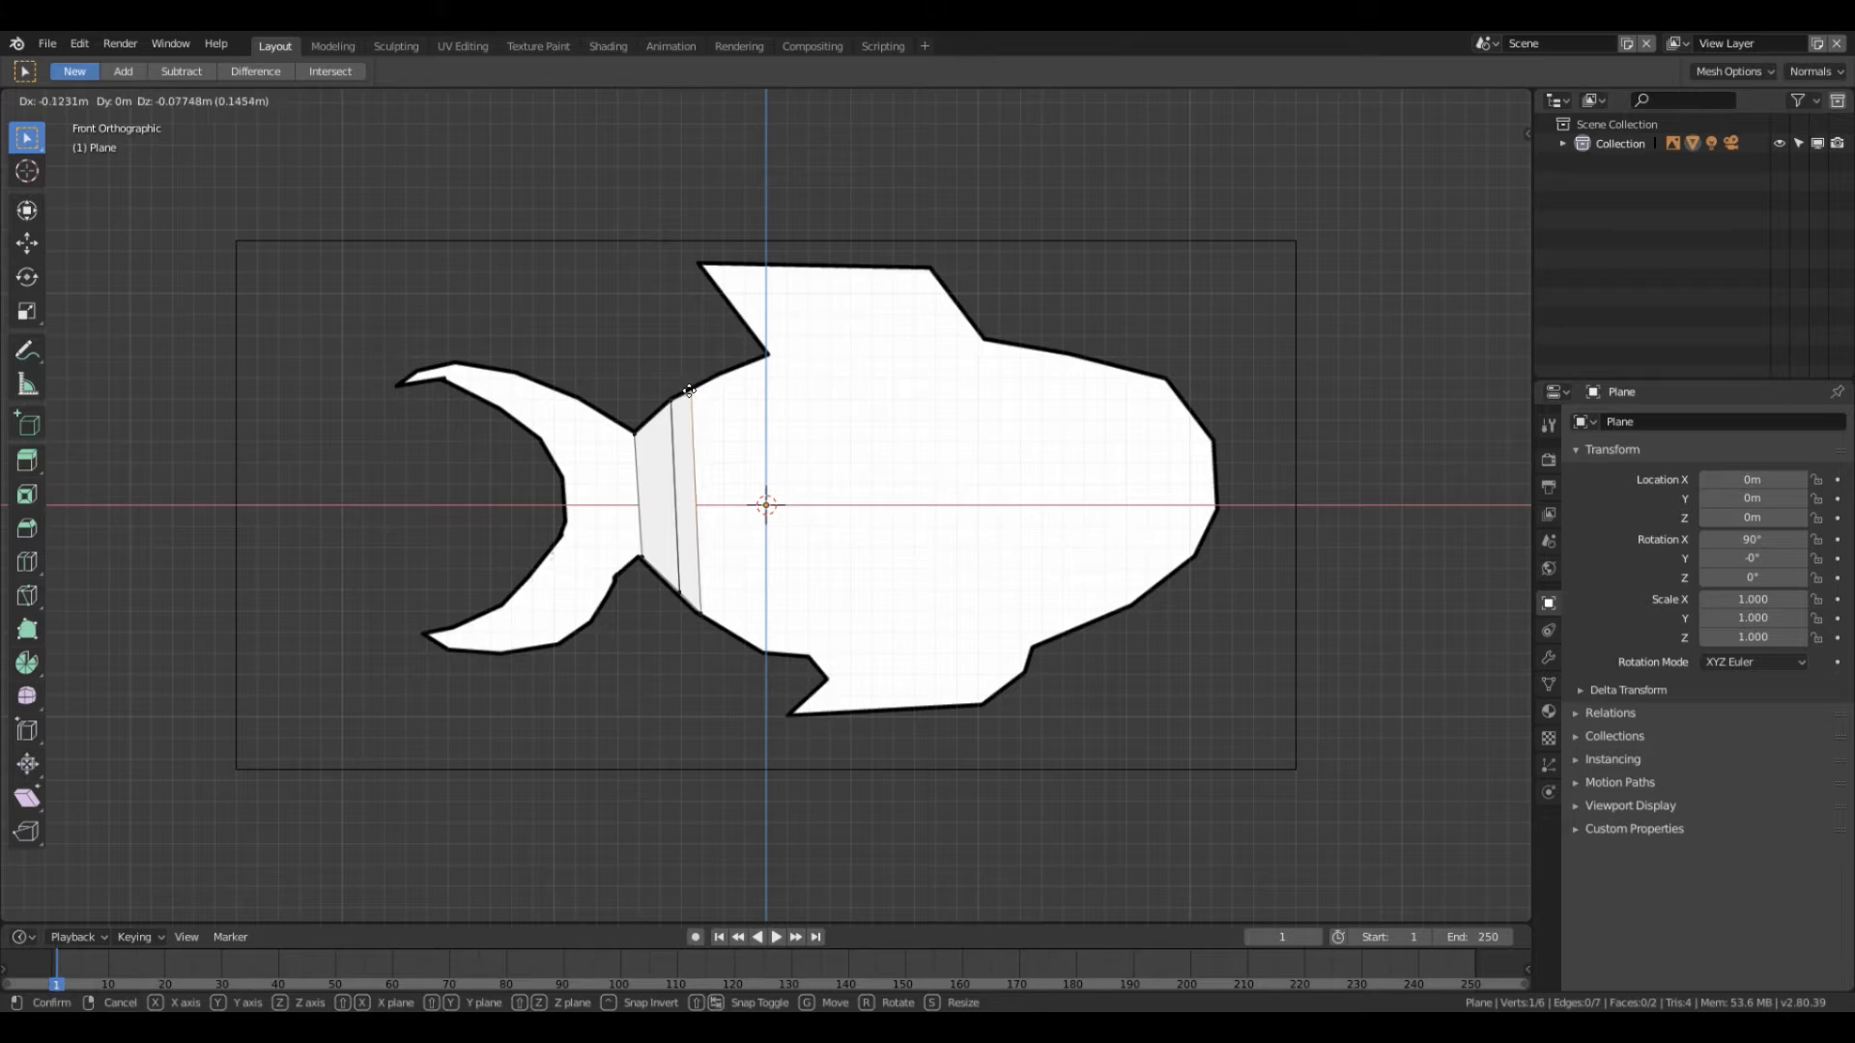
pyautogui.click(689, 390)
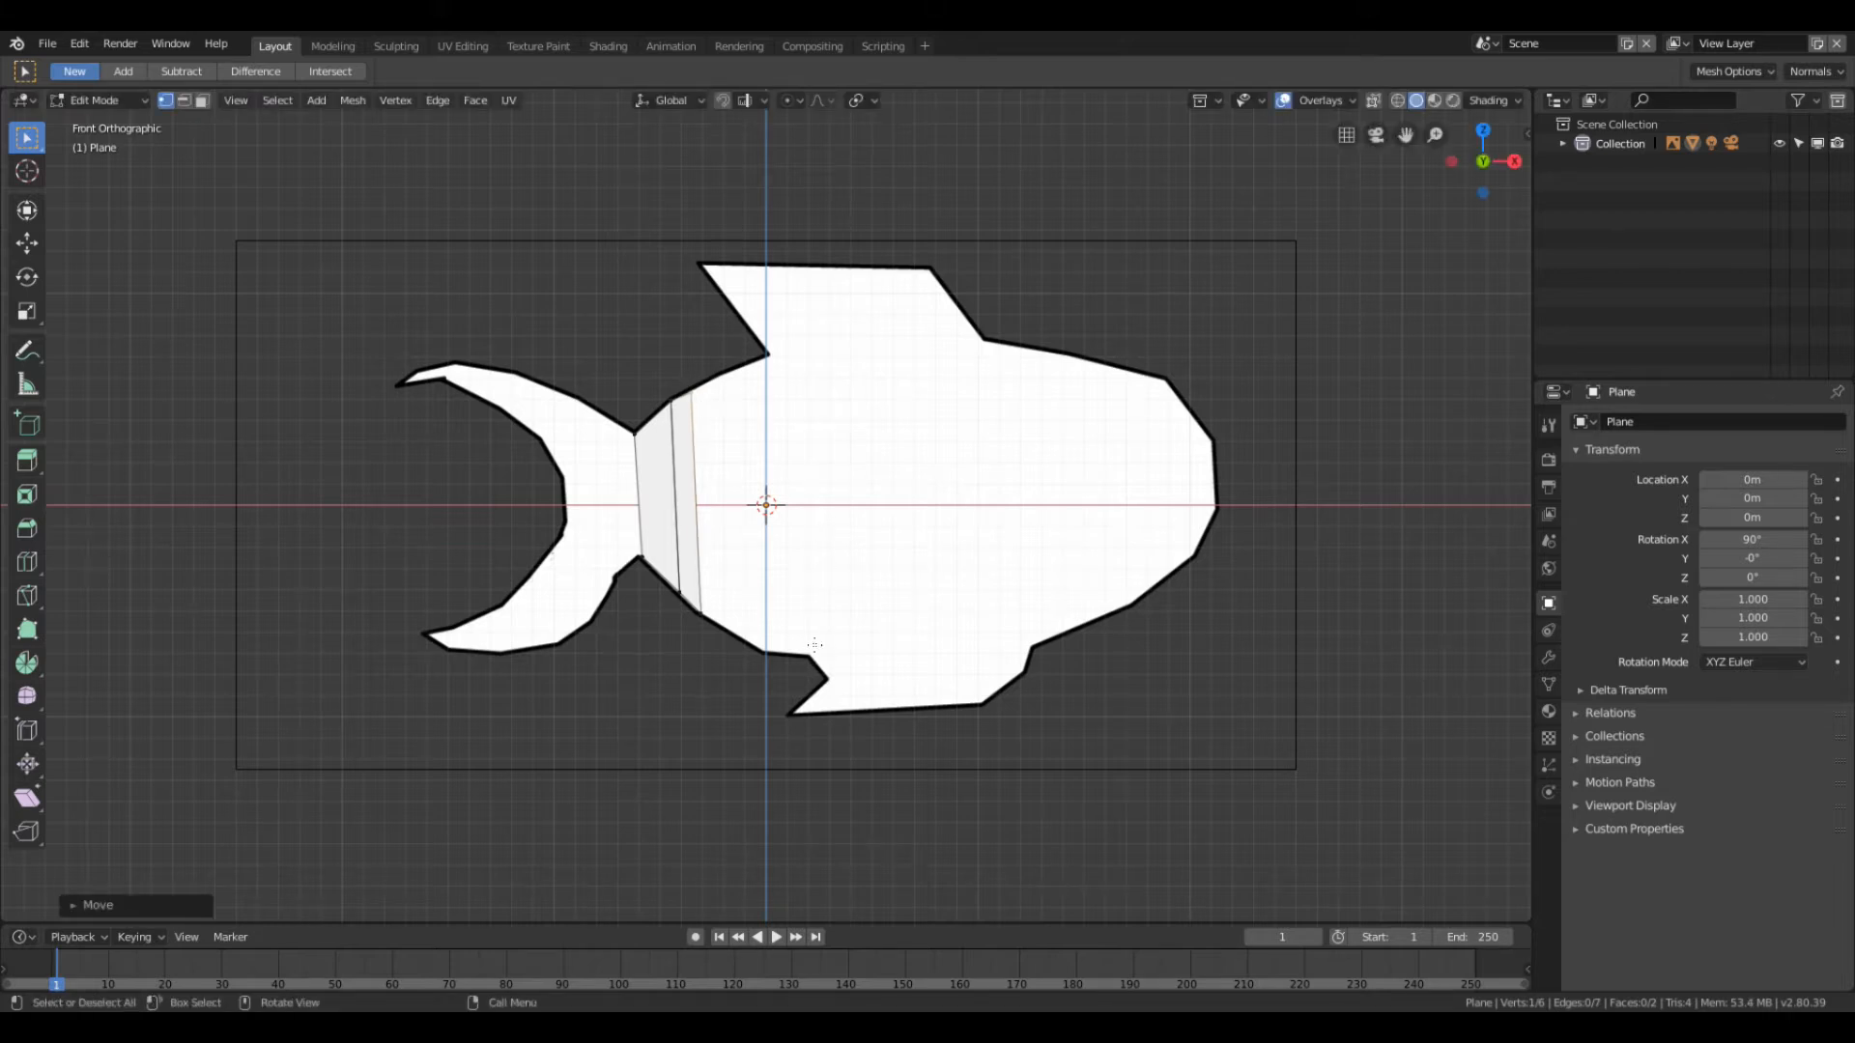
# Step: Extrude the front edge toward the head as a third face, and fit its upper and lower vertices to the back and belly outline
pyautogui.keyDown('shift'); pyautogui.click(704, 611); pyautogui.keyUp('shift')
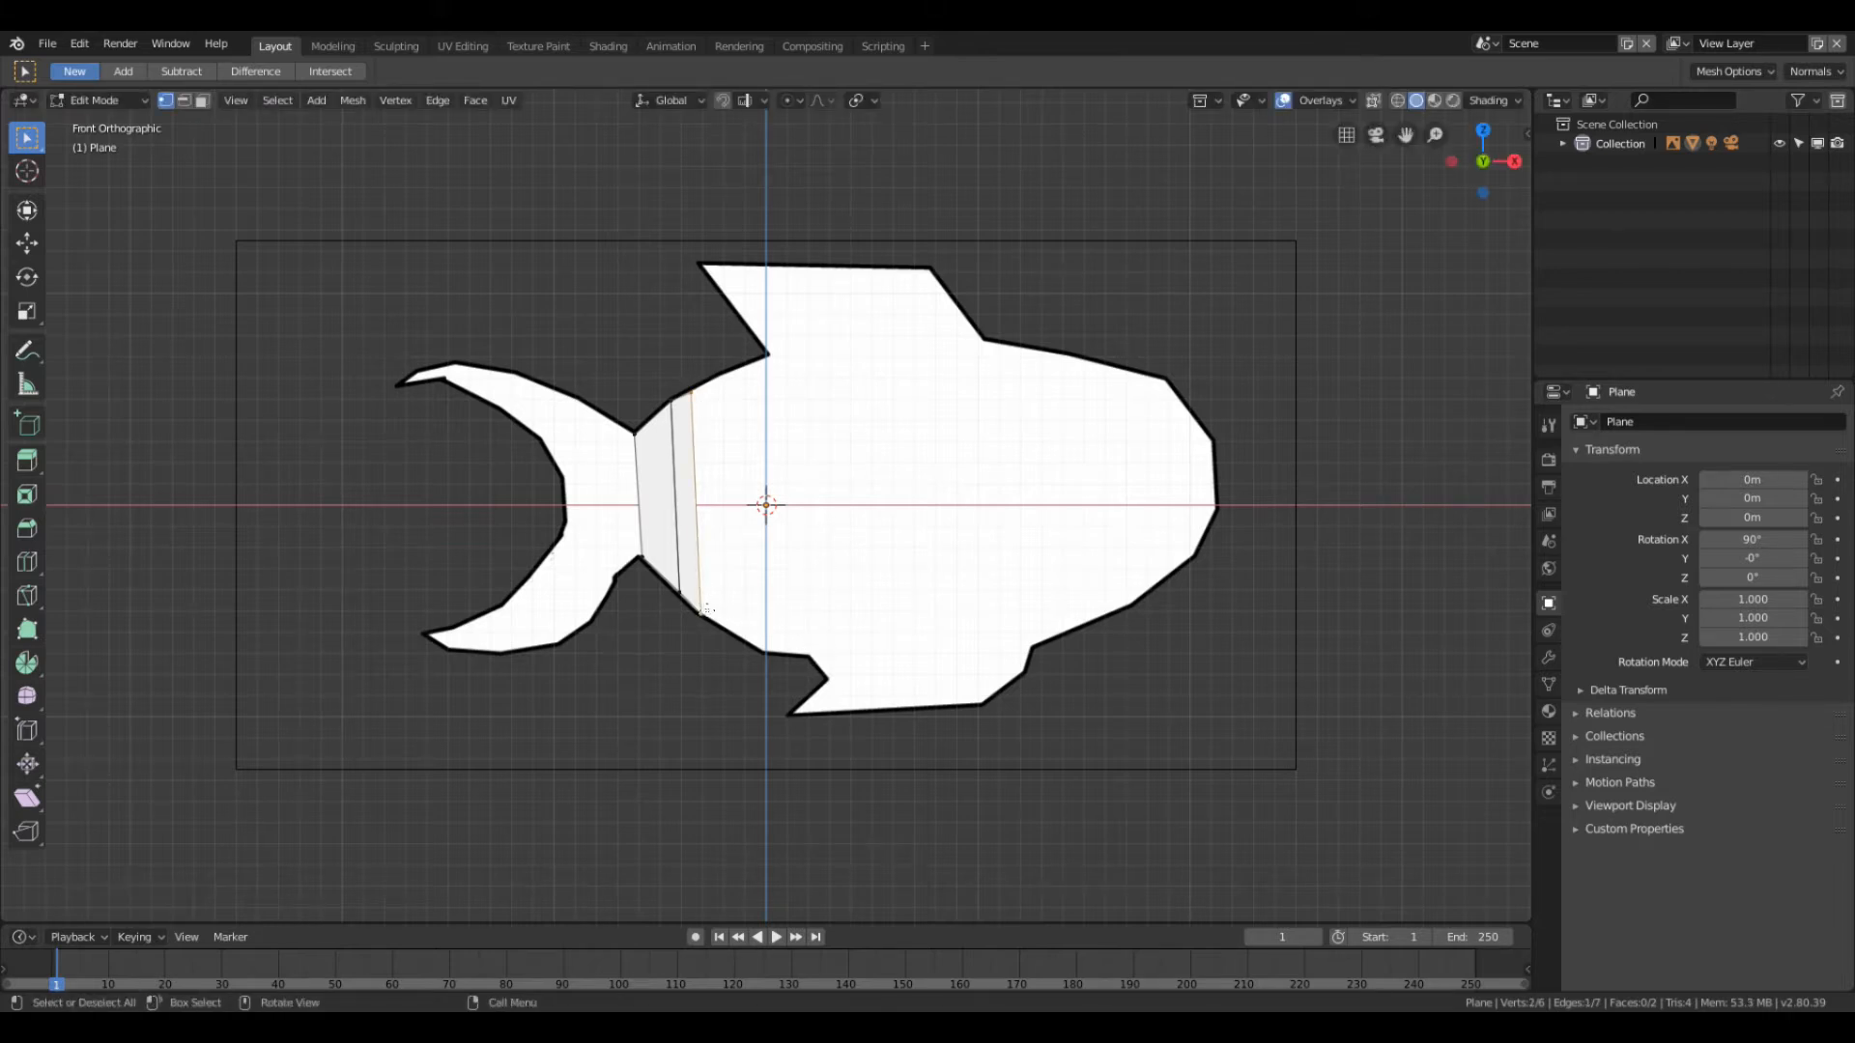
pyautogui.press('e')
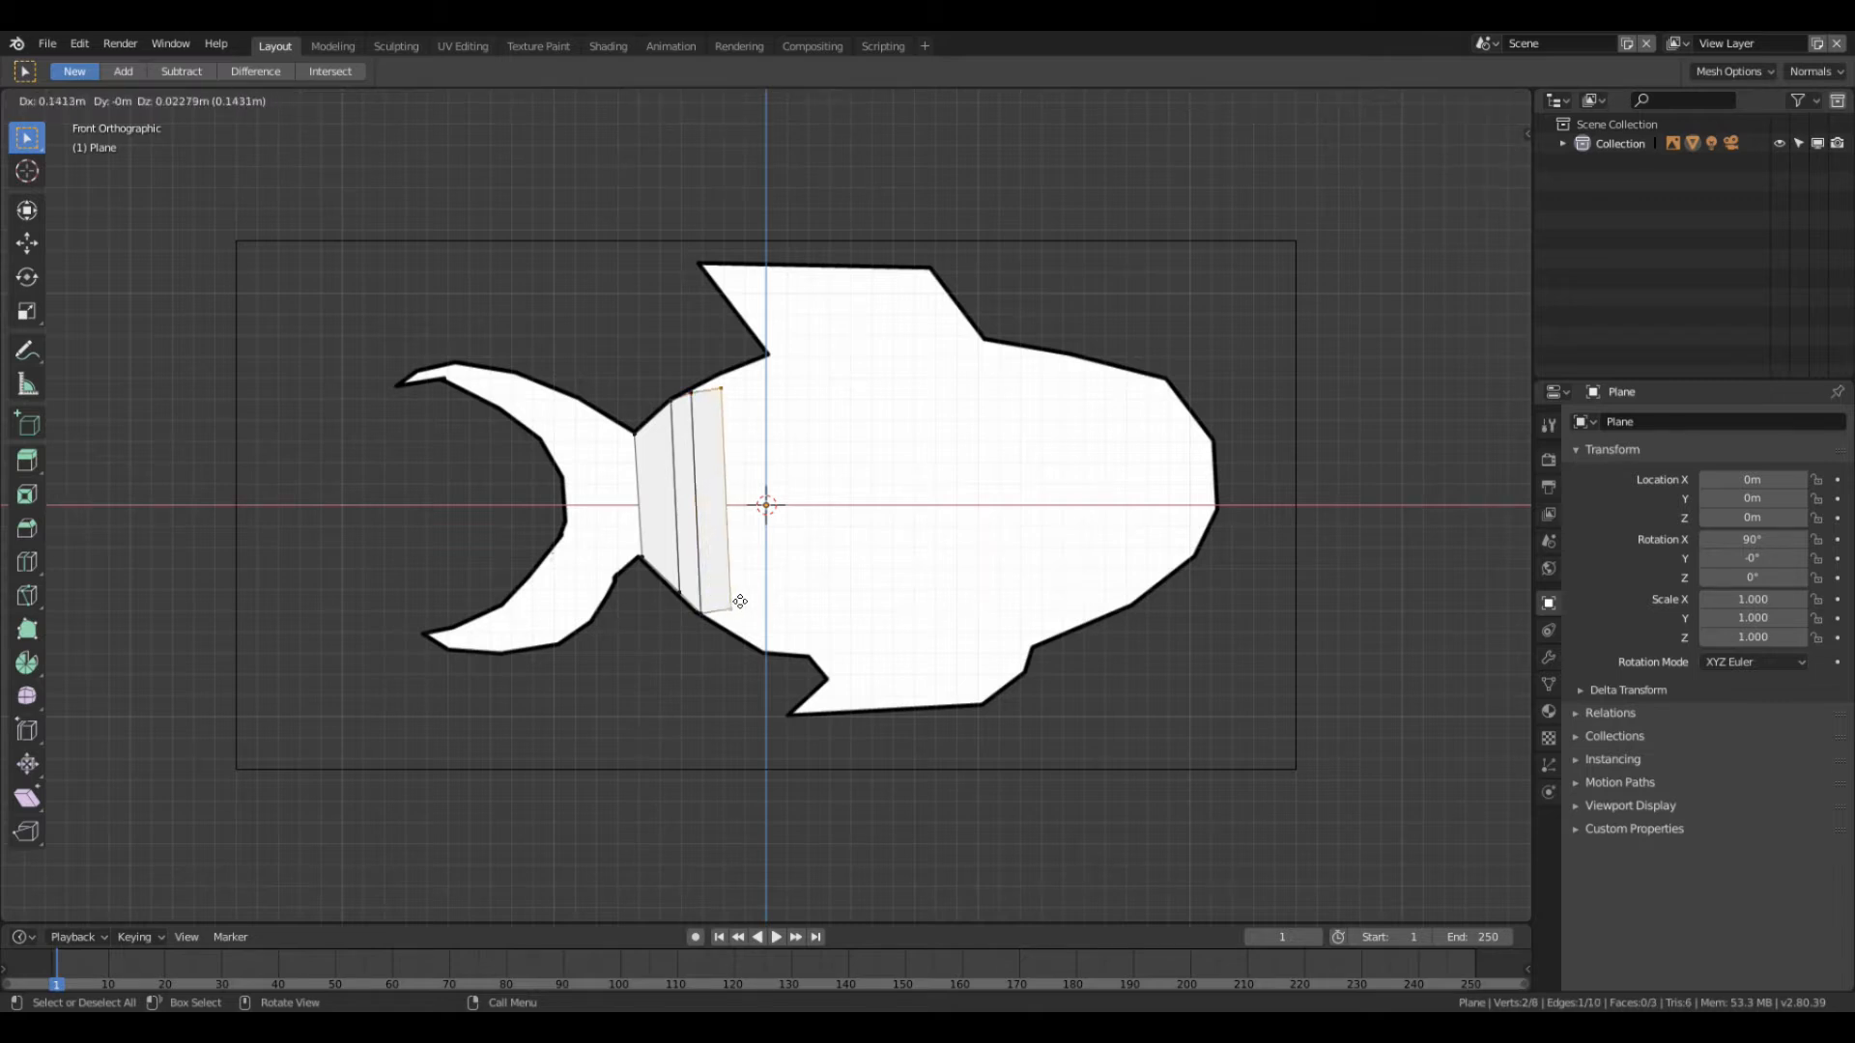
pyautogui.click(744, 605)
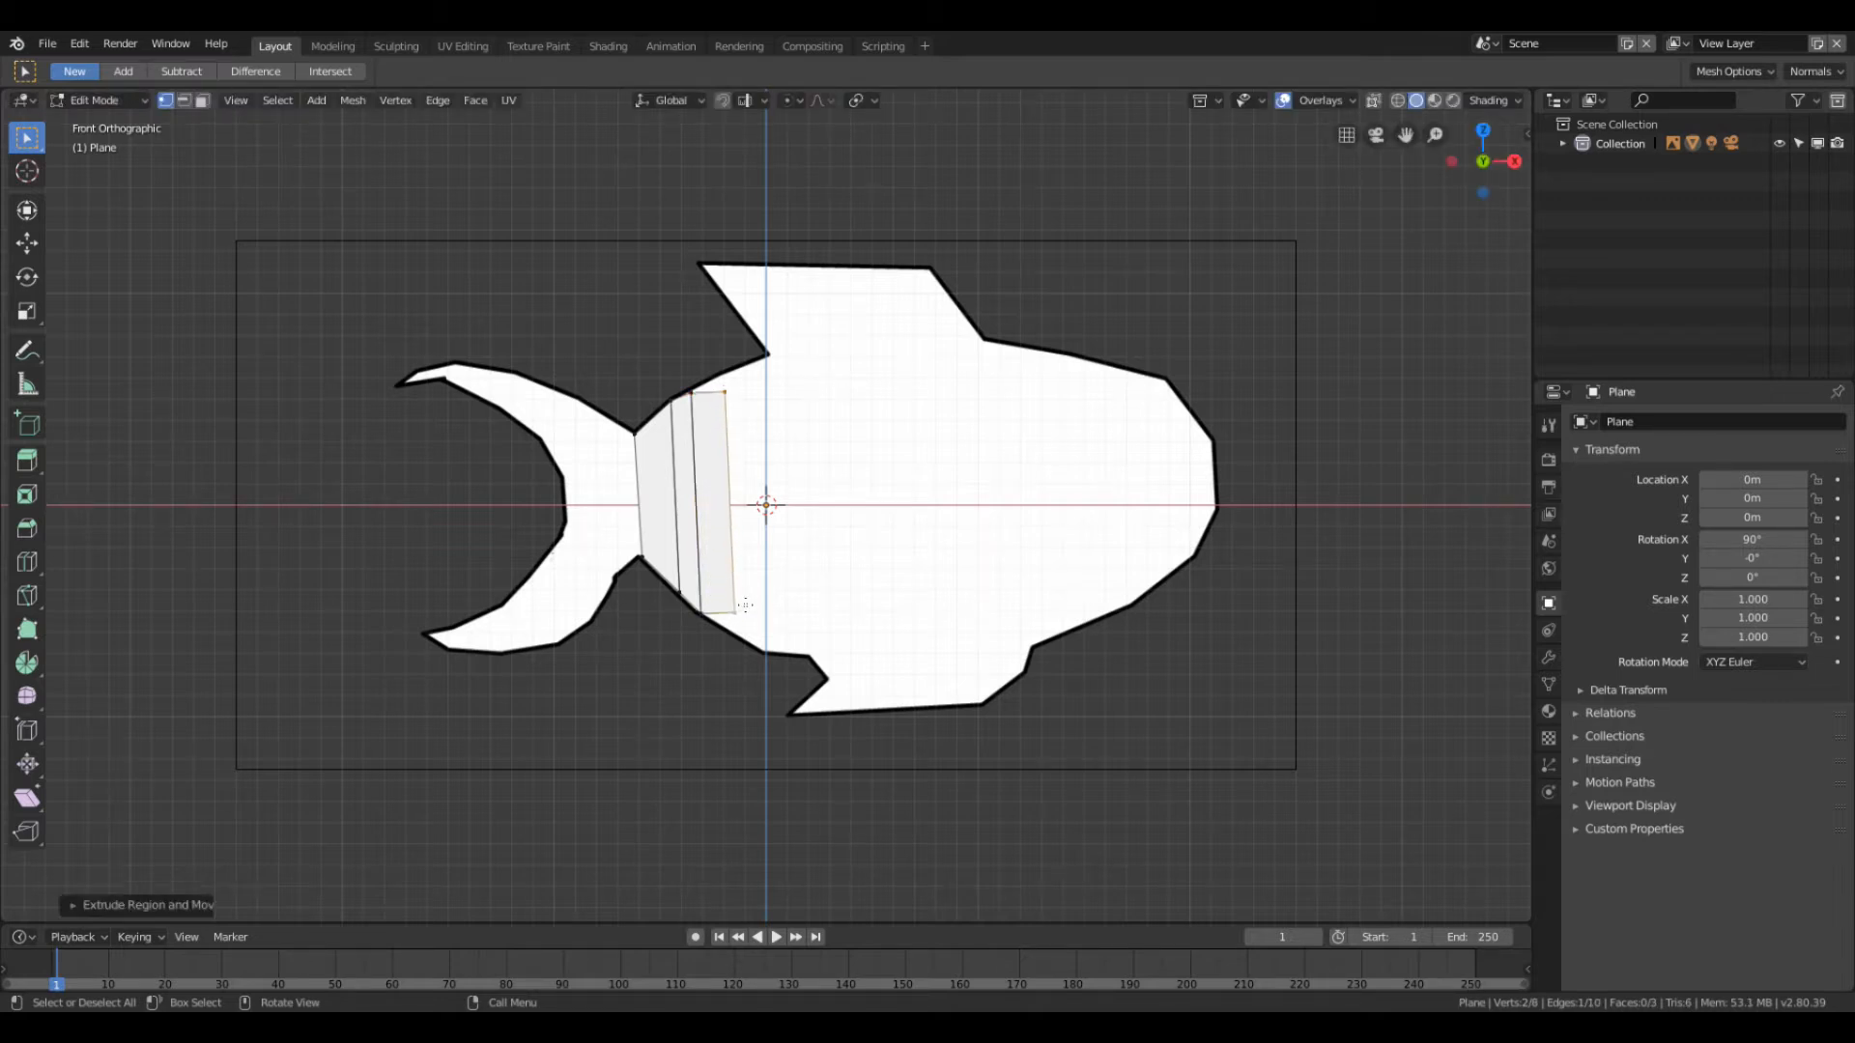
pyautogui.click(725, 396)
pyautogui.press('g')
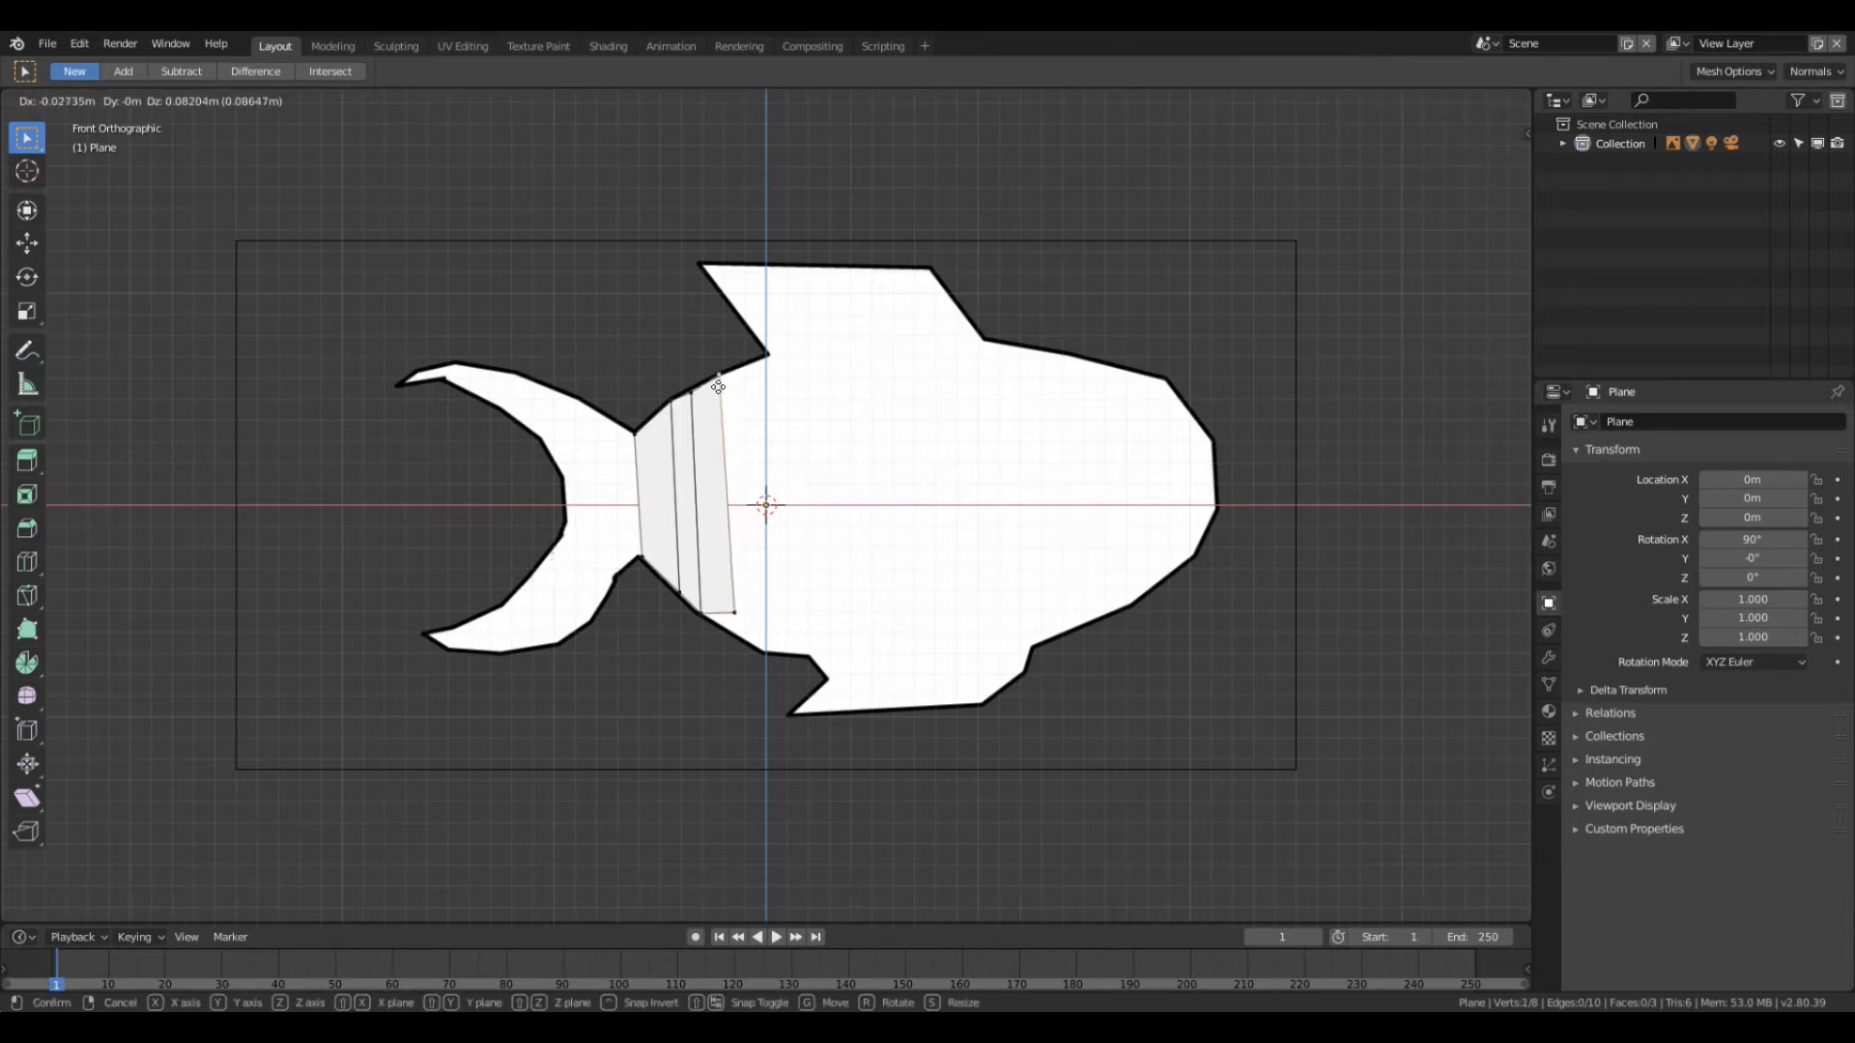
pyautogui.click(722, 387)
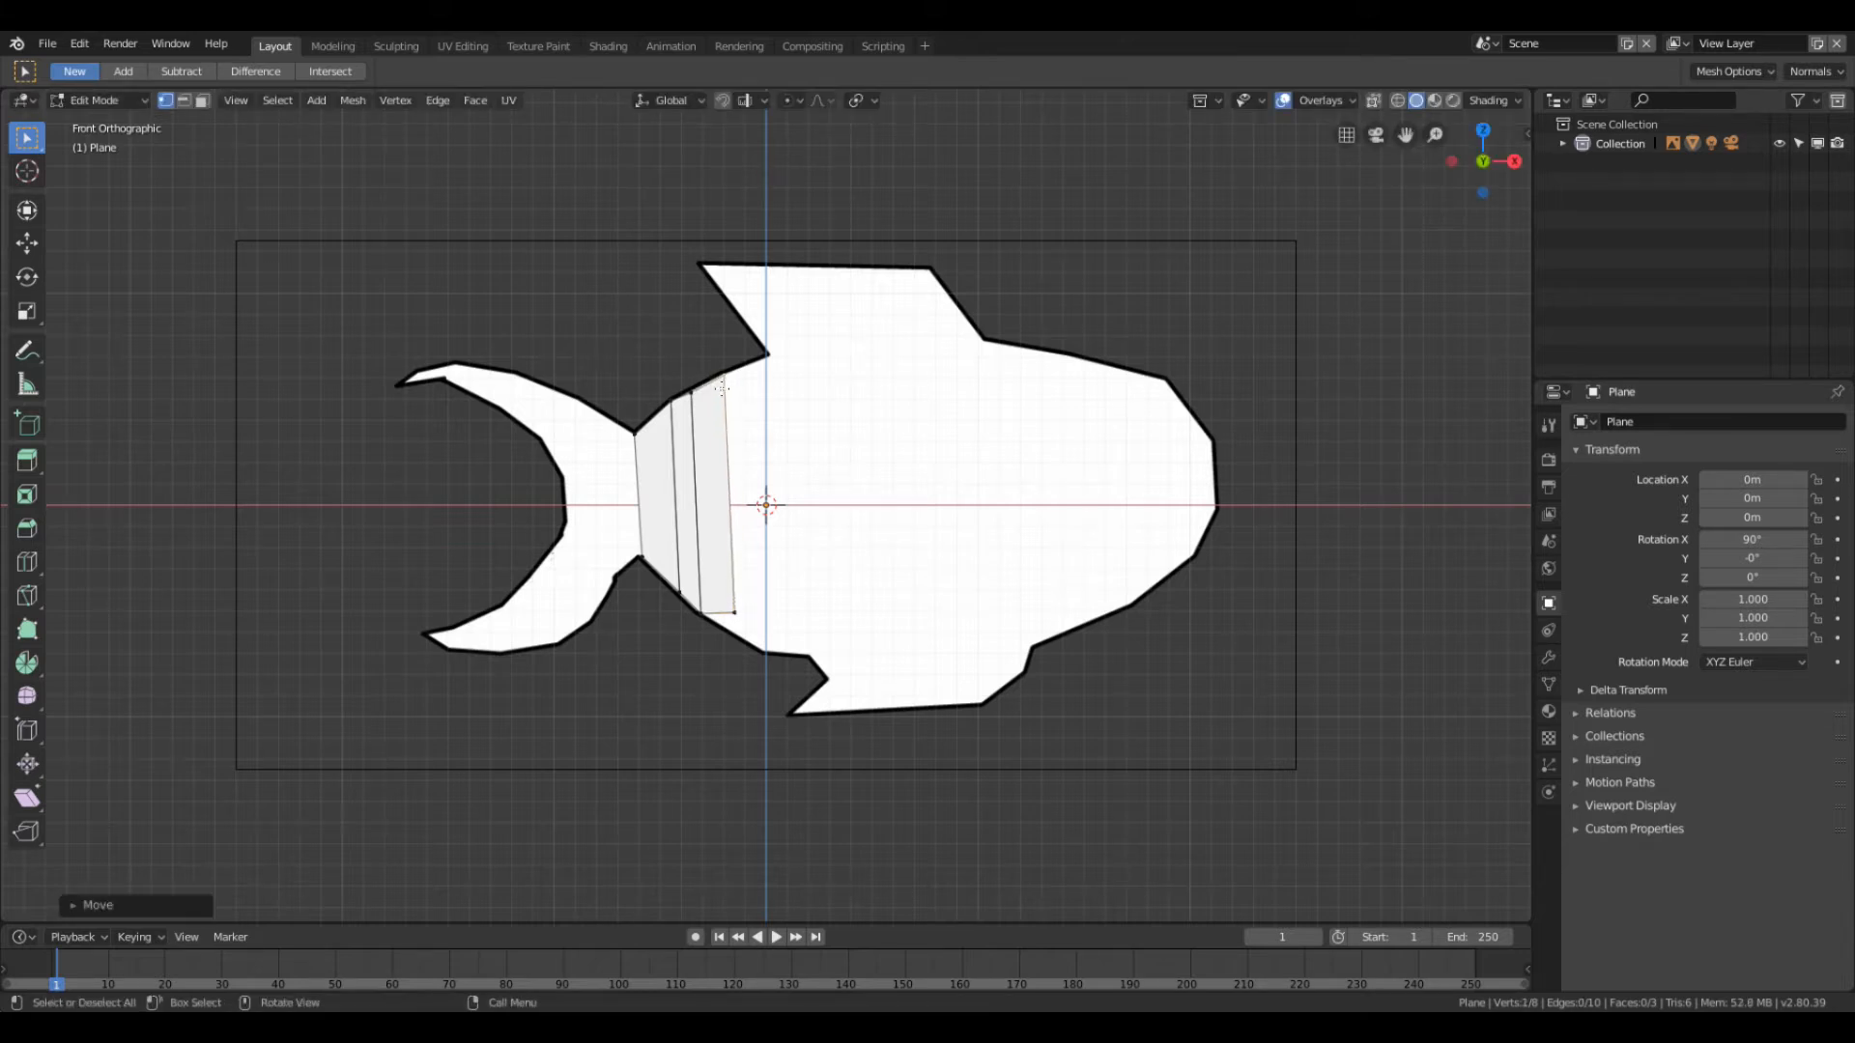
pyautogui.click(732, 614)
pyautogui.press('g')
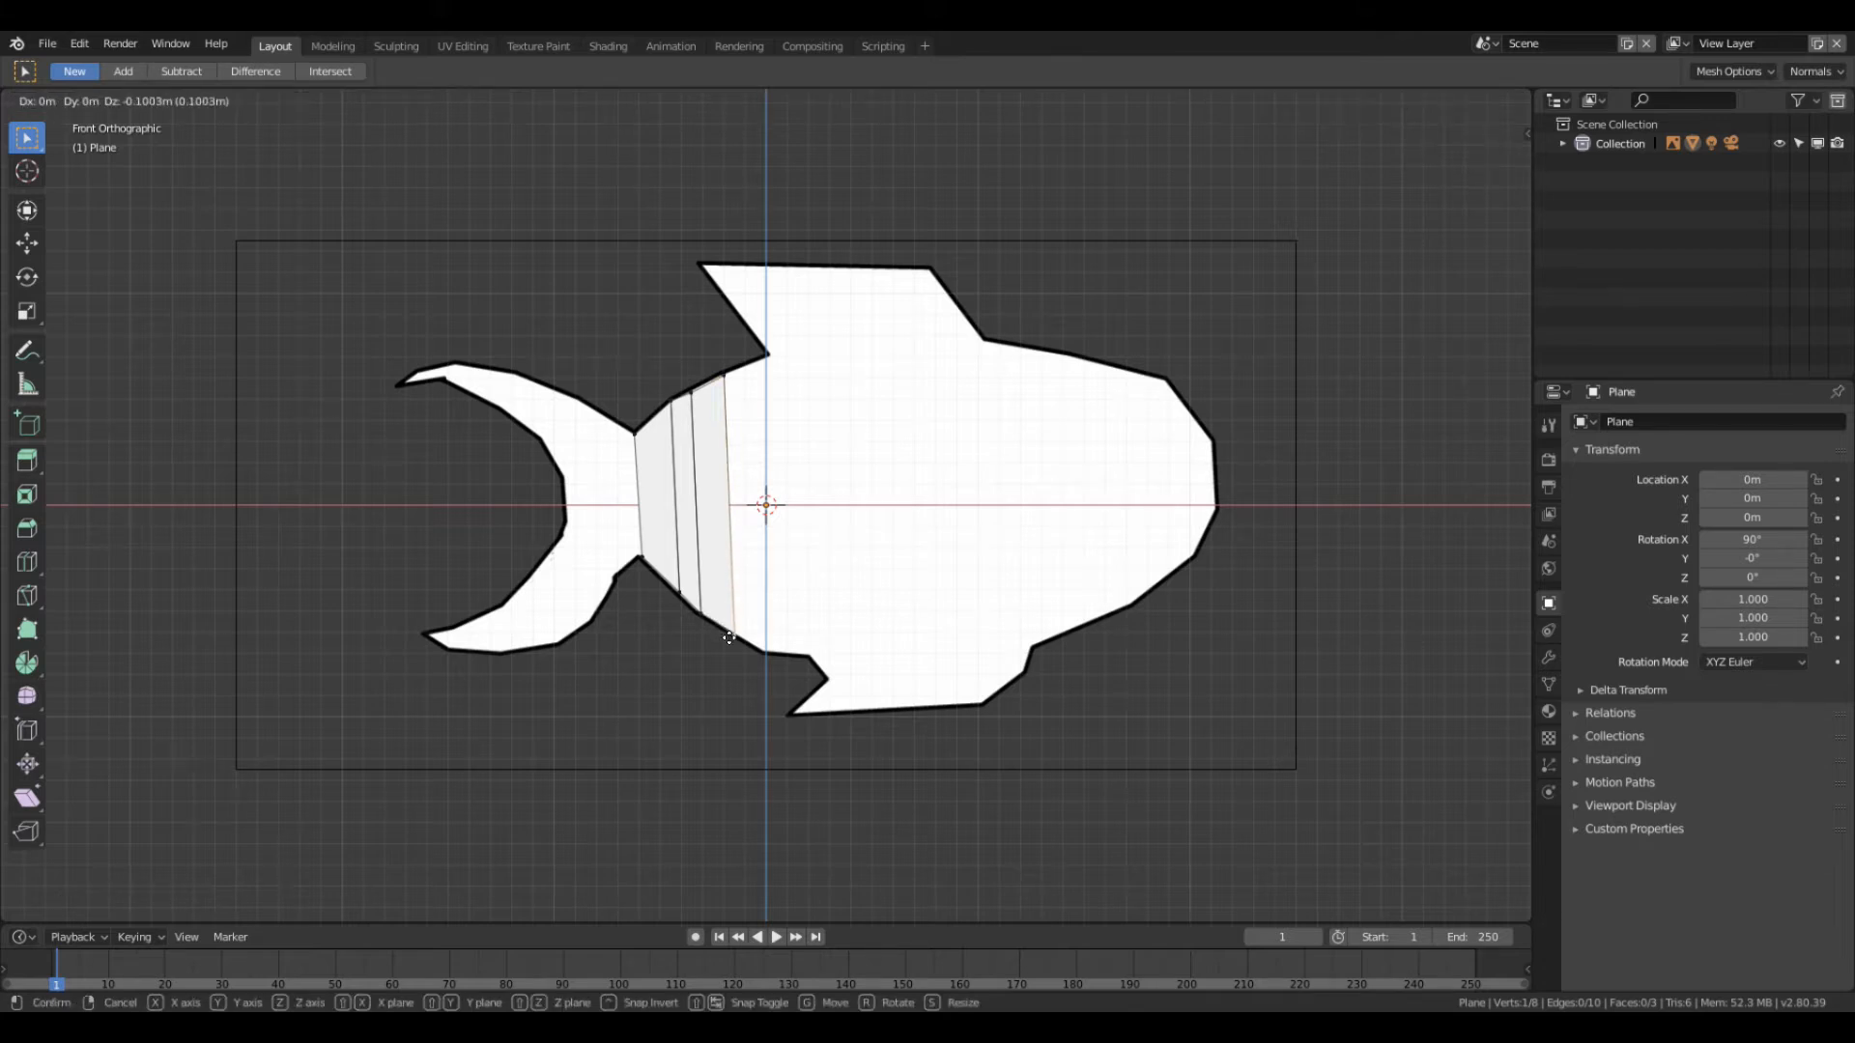
pyautogui.click(729, 638)
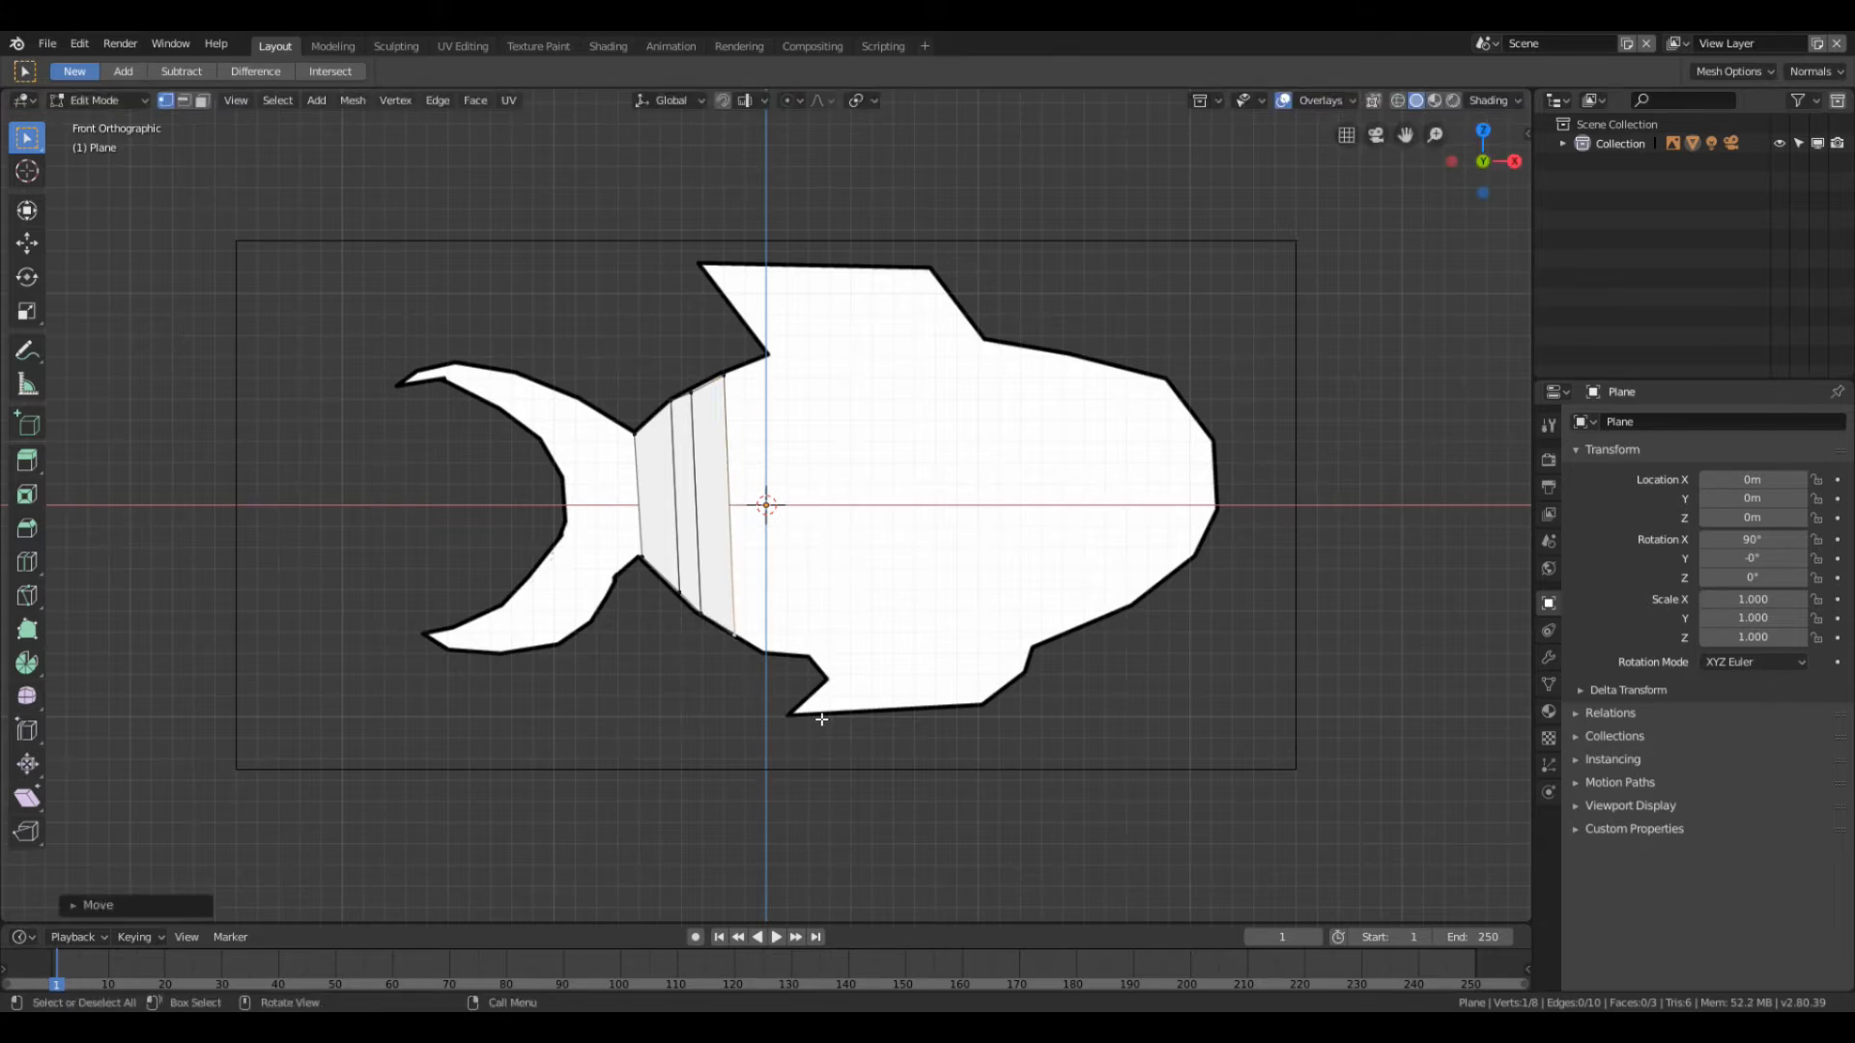
# Step: Extrude the front edge toward the head as a fourth face and fit its upper vertex to the dorsal fin's rear base
pyautogui.keyDown('shift'); pyautogui.click(729, 374); pyautogui.keyUp('shift')
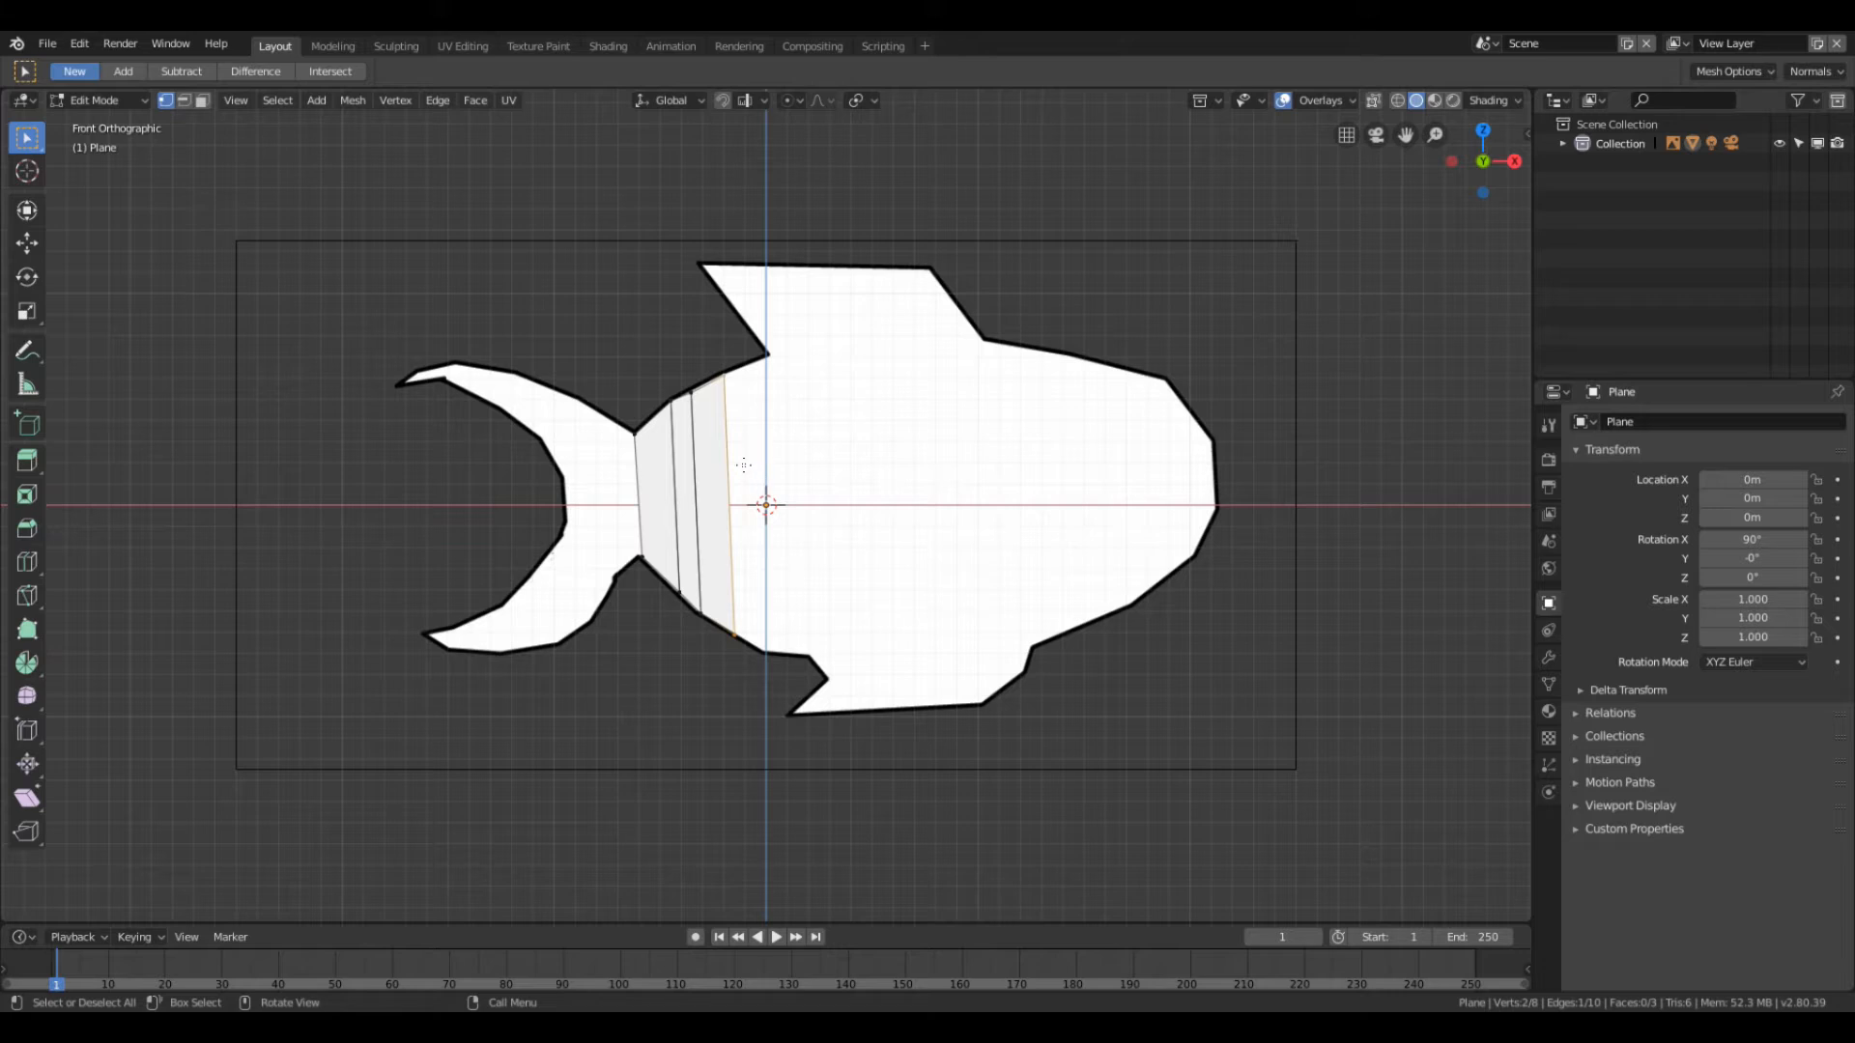
pyautogui.press('e')
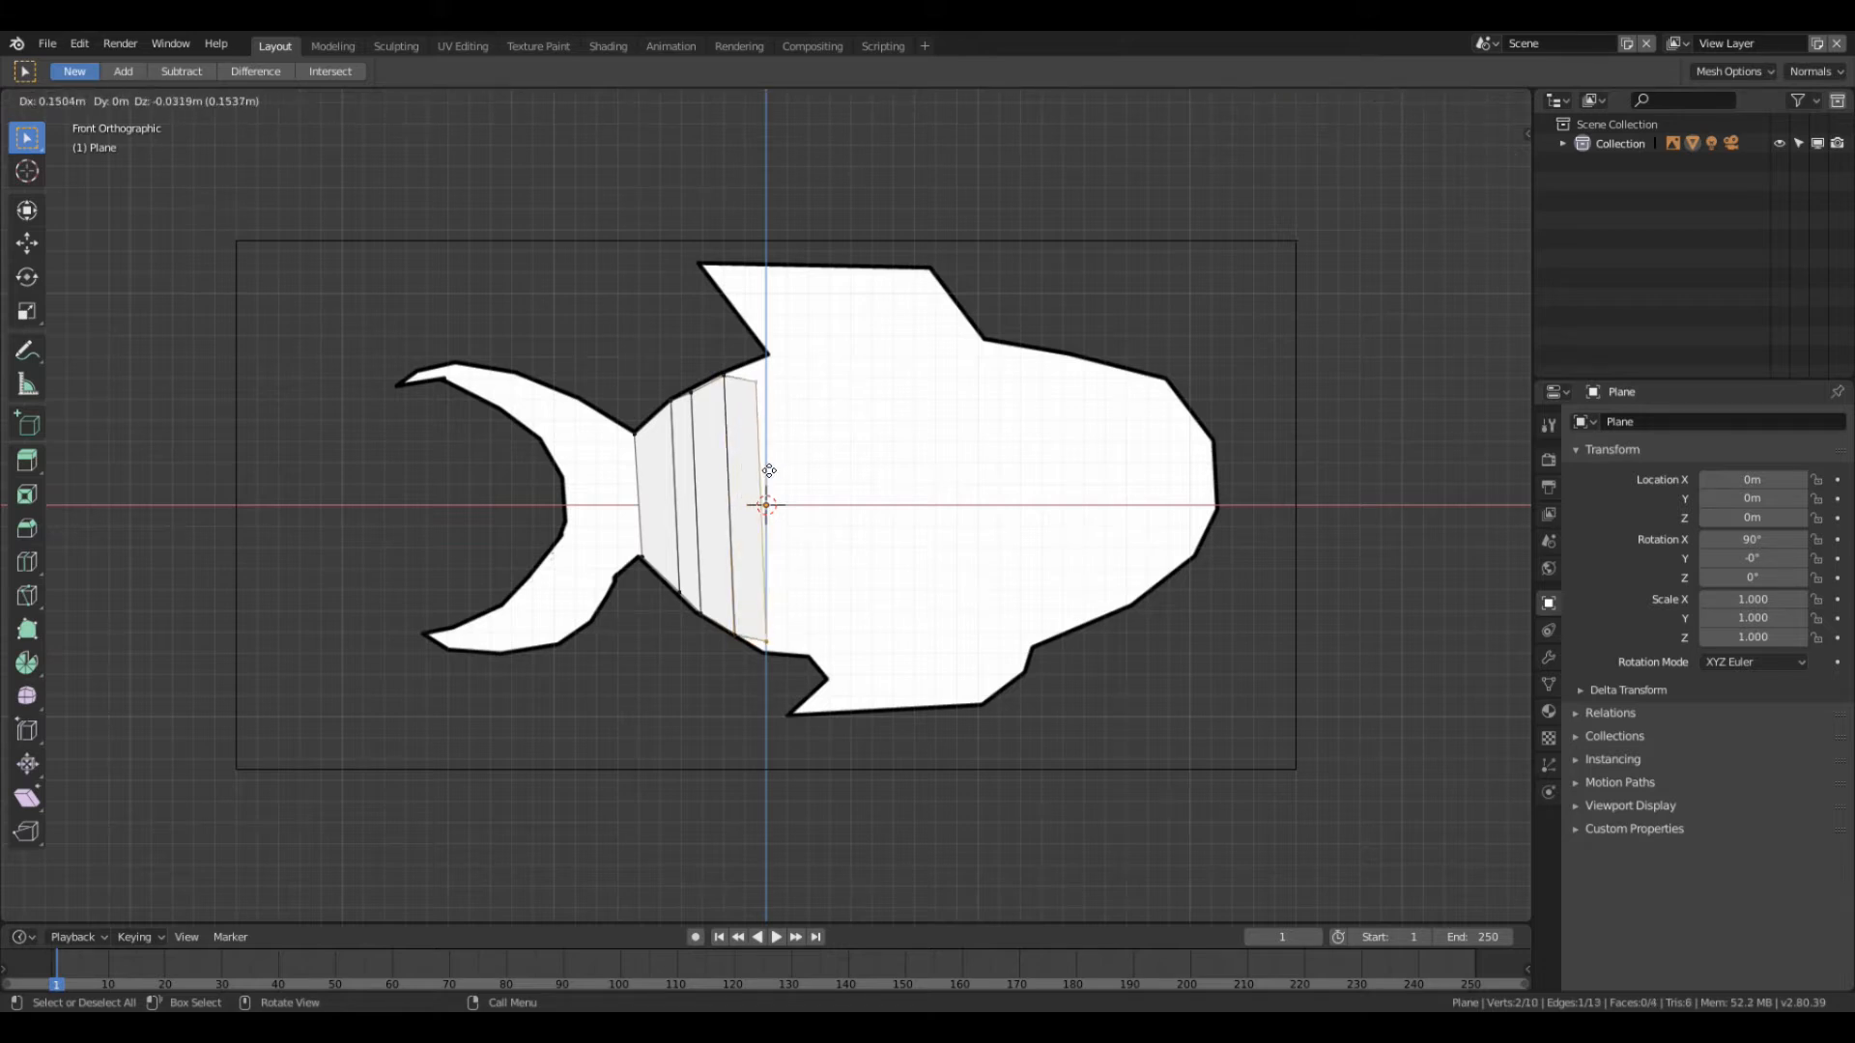
pyautogui.click(769, 471)
pyautogui.click(759, 384)
pyautogui.press('e')
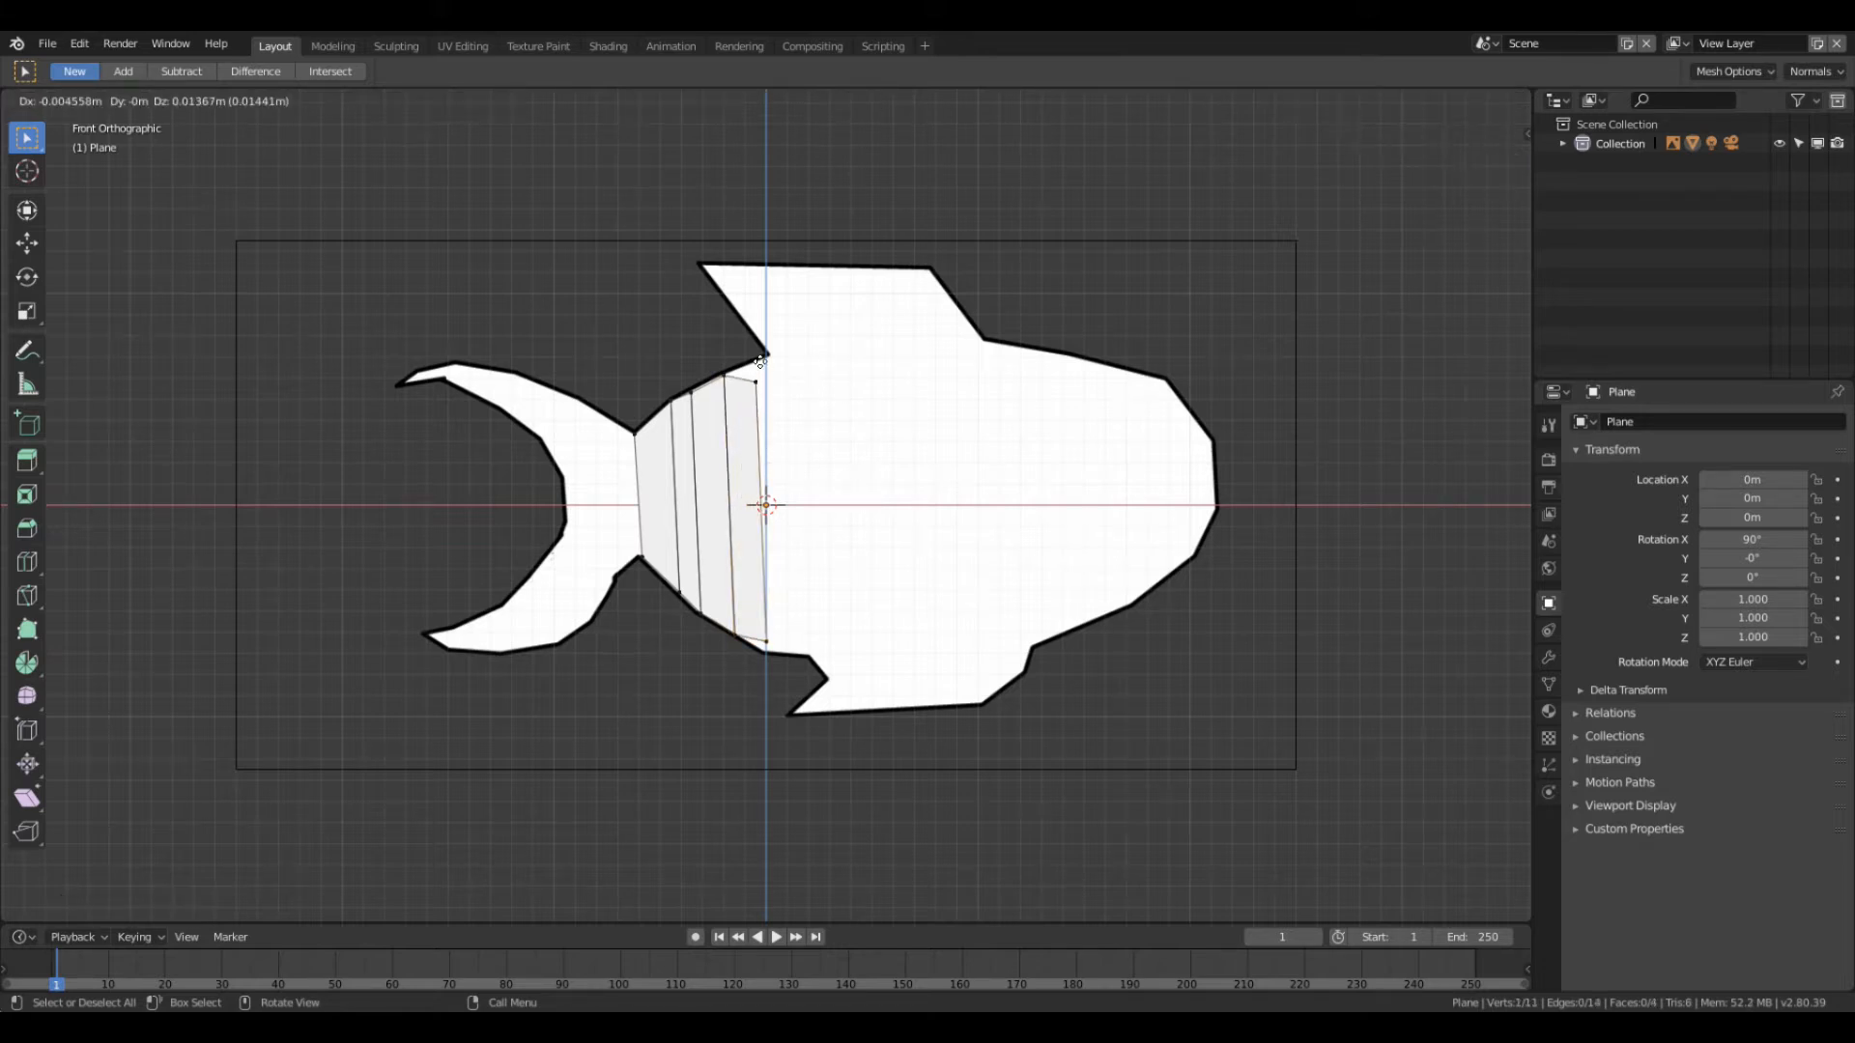
pyautogui.click(756, 392)
pyautogui.rightClick(763, 380)
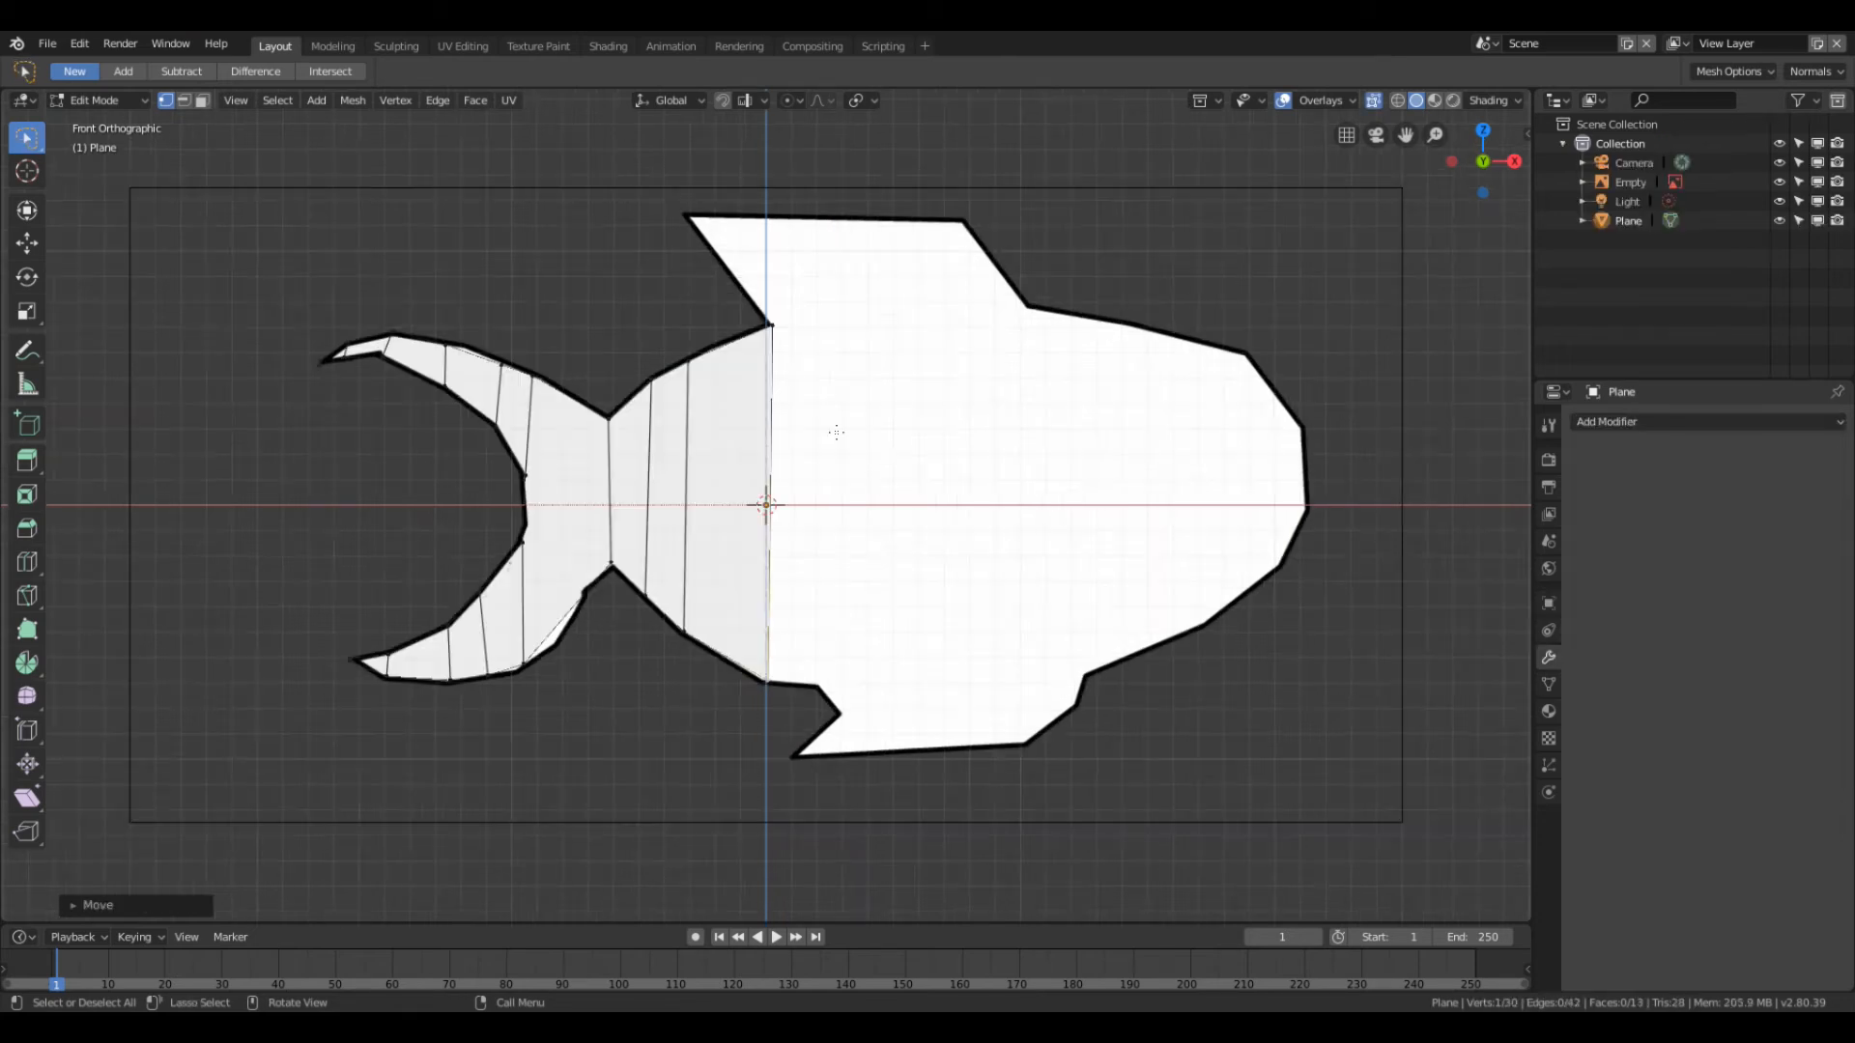
# Step: Extrude the body's front edge toward the head three times, forming full-height strips between the dorsal and belly fins
pyautogui.press('e')
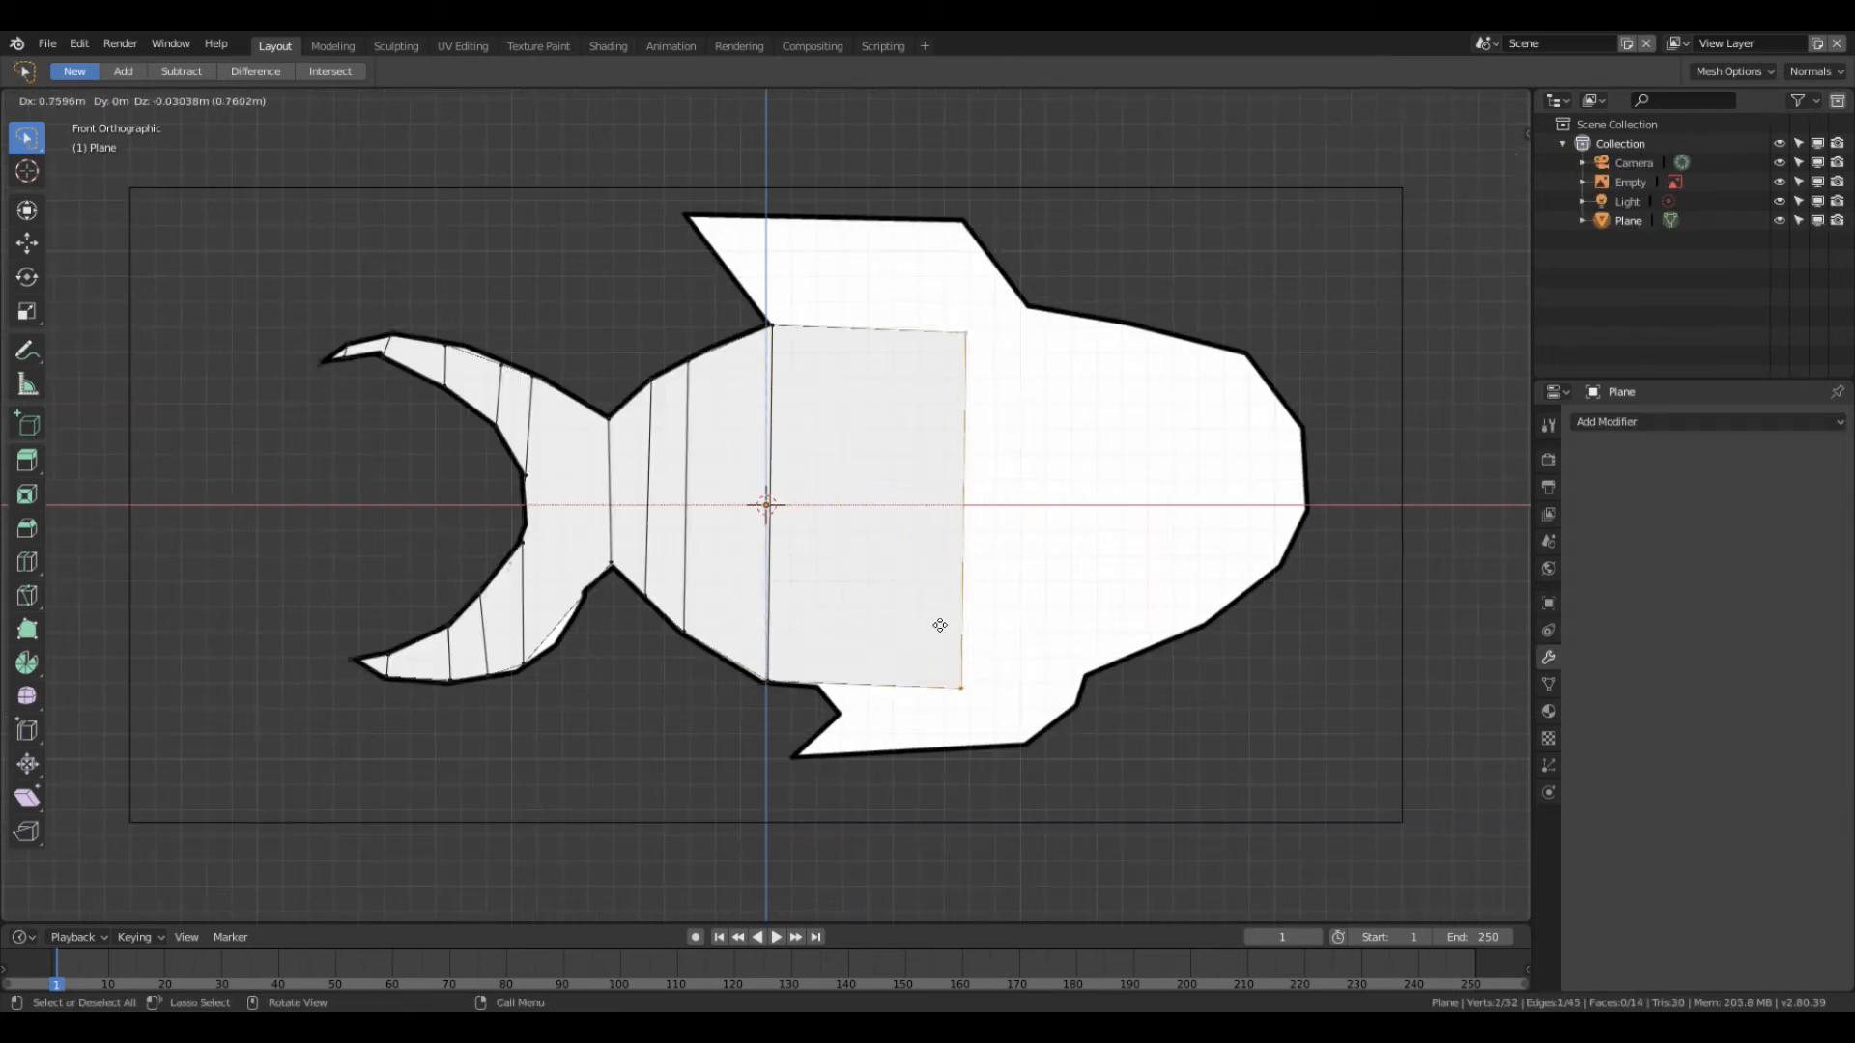
pyautogui.click(827, 612)
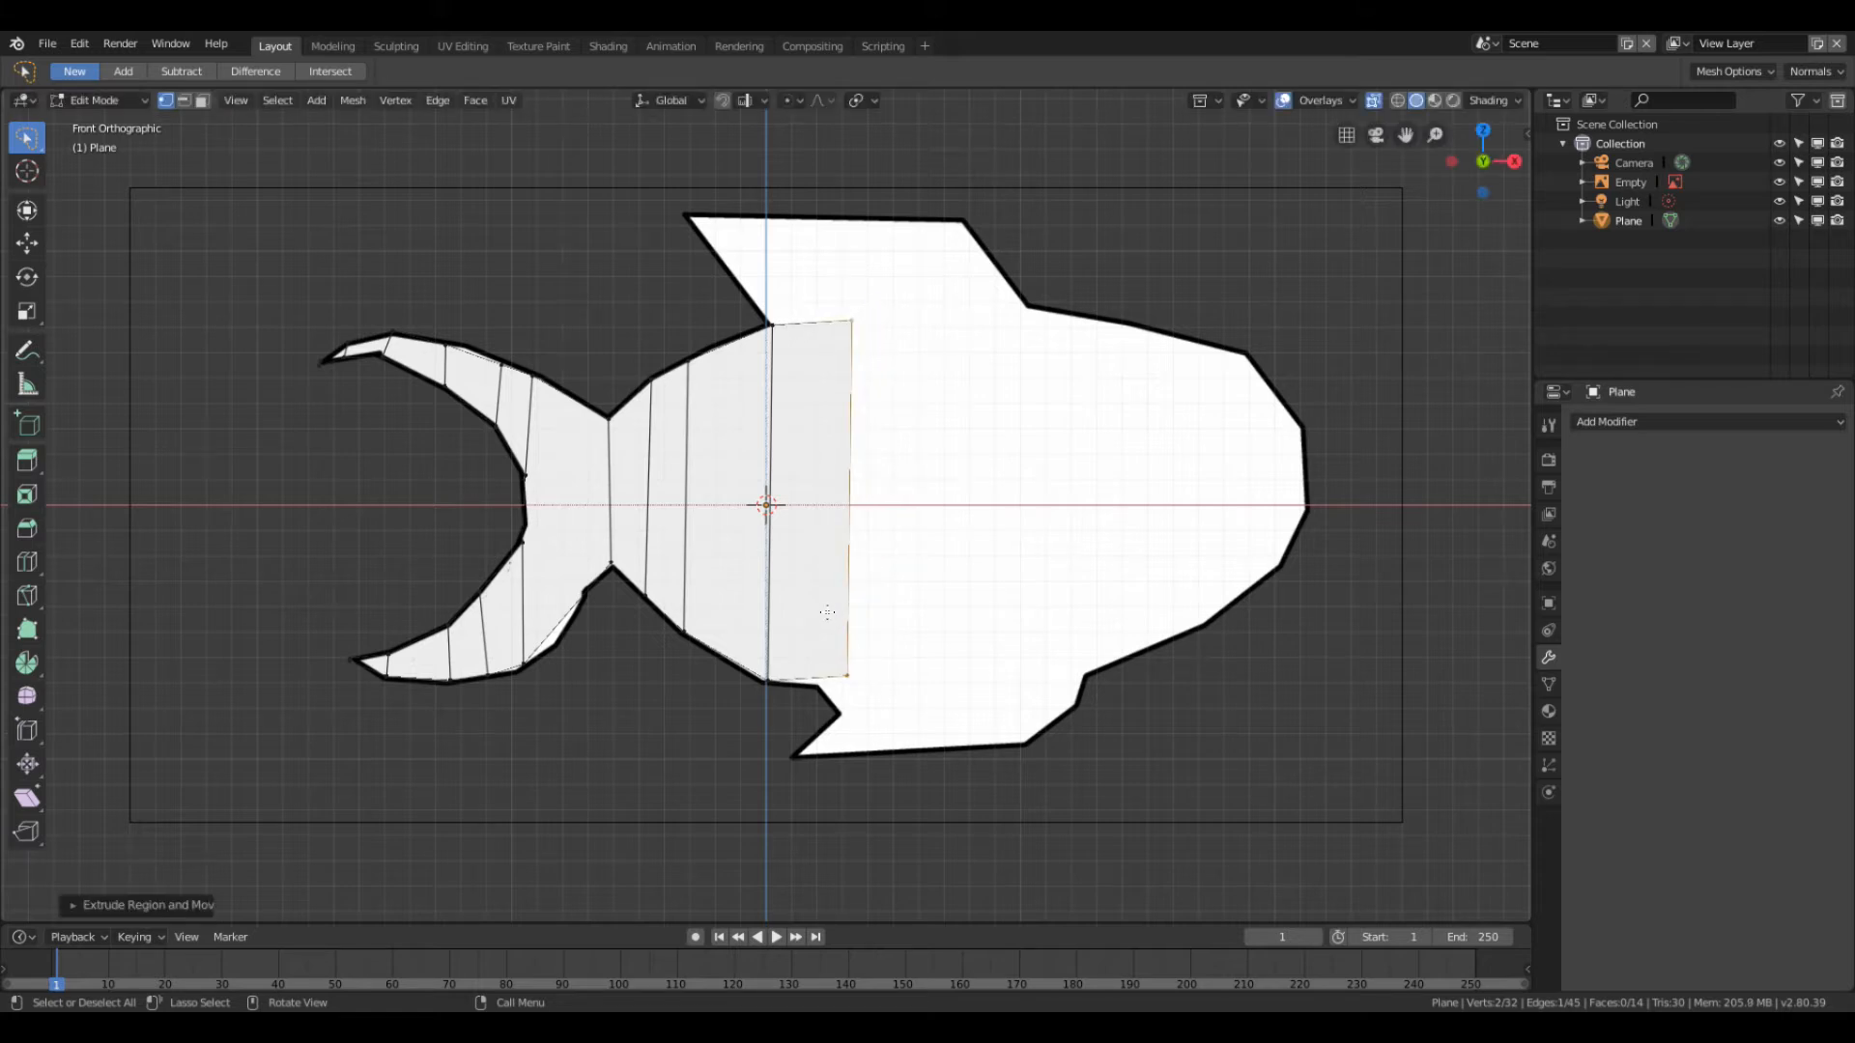
pyautogui.press('e')
pyautogui.click(916, 612)
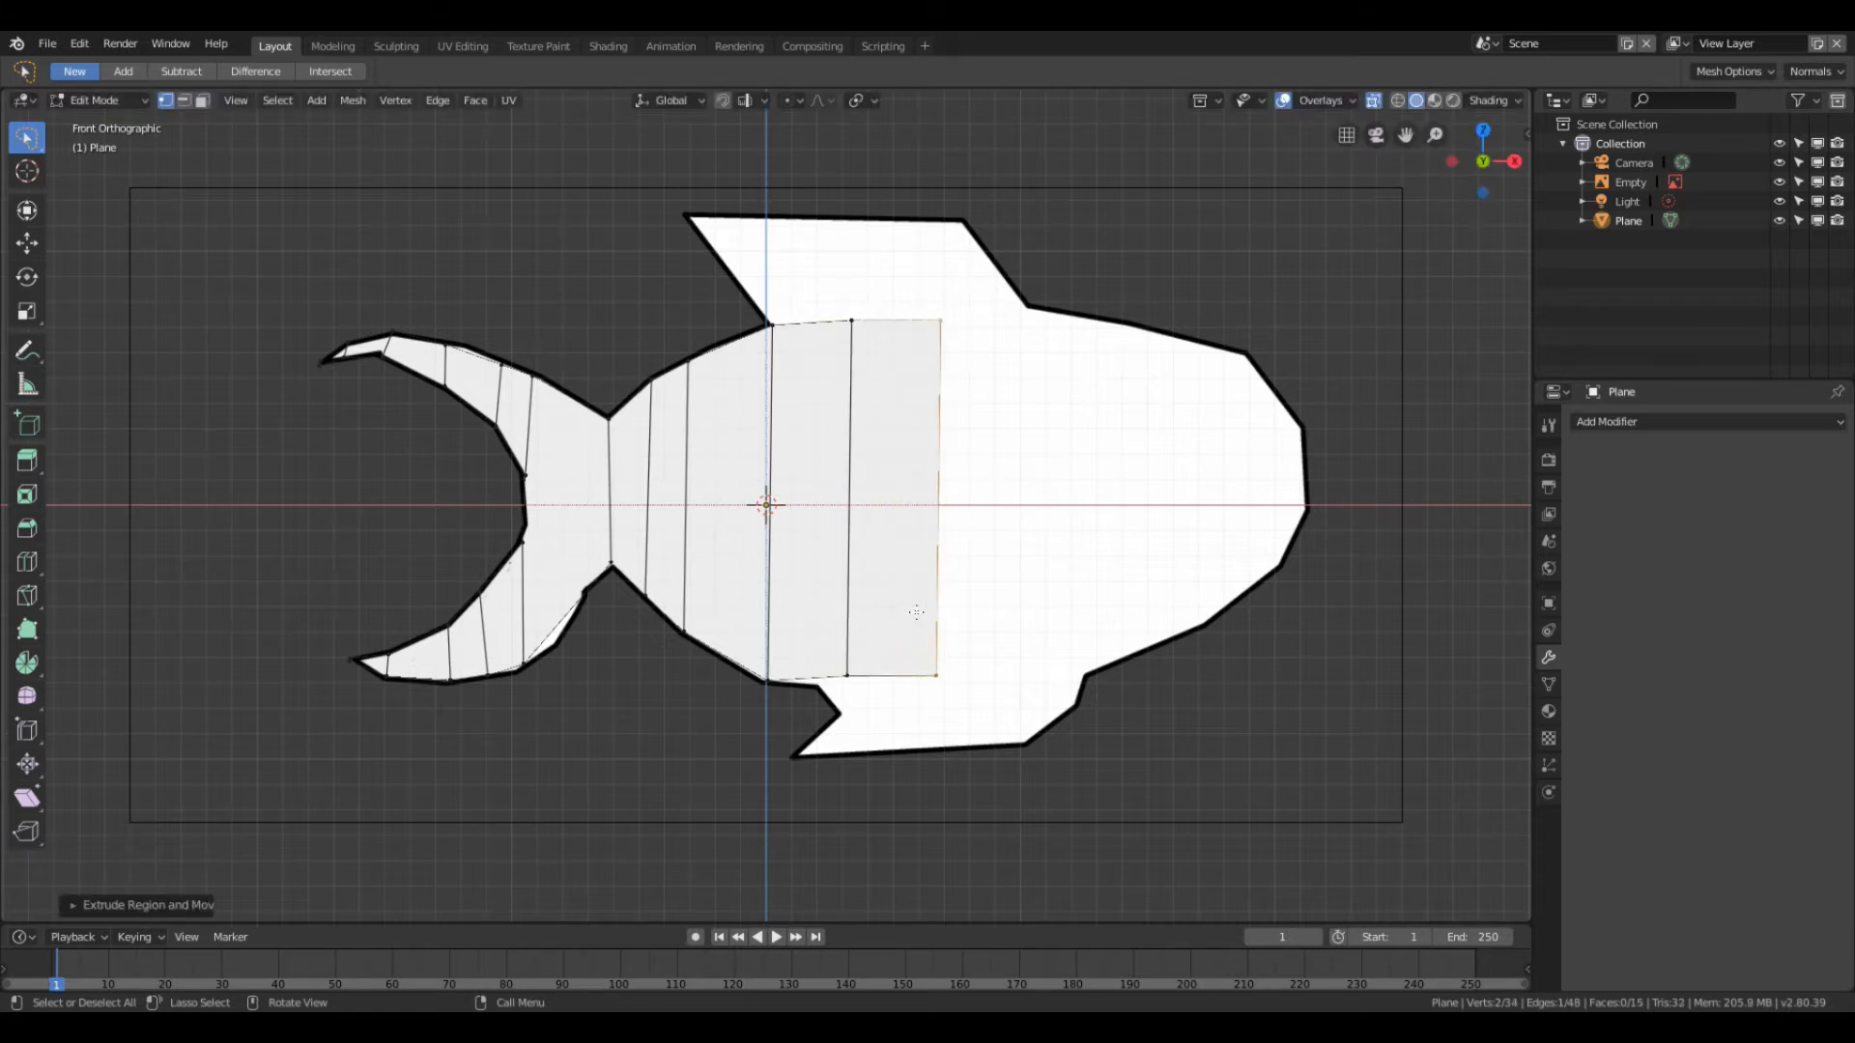
pyautogui.press('e')
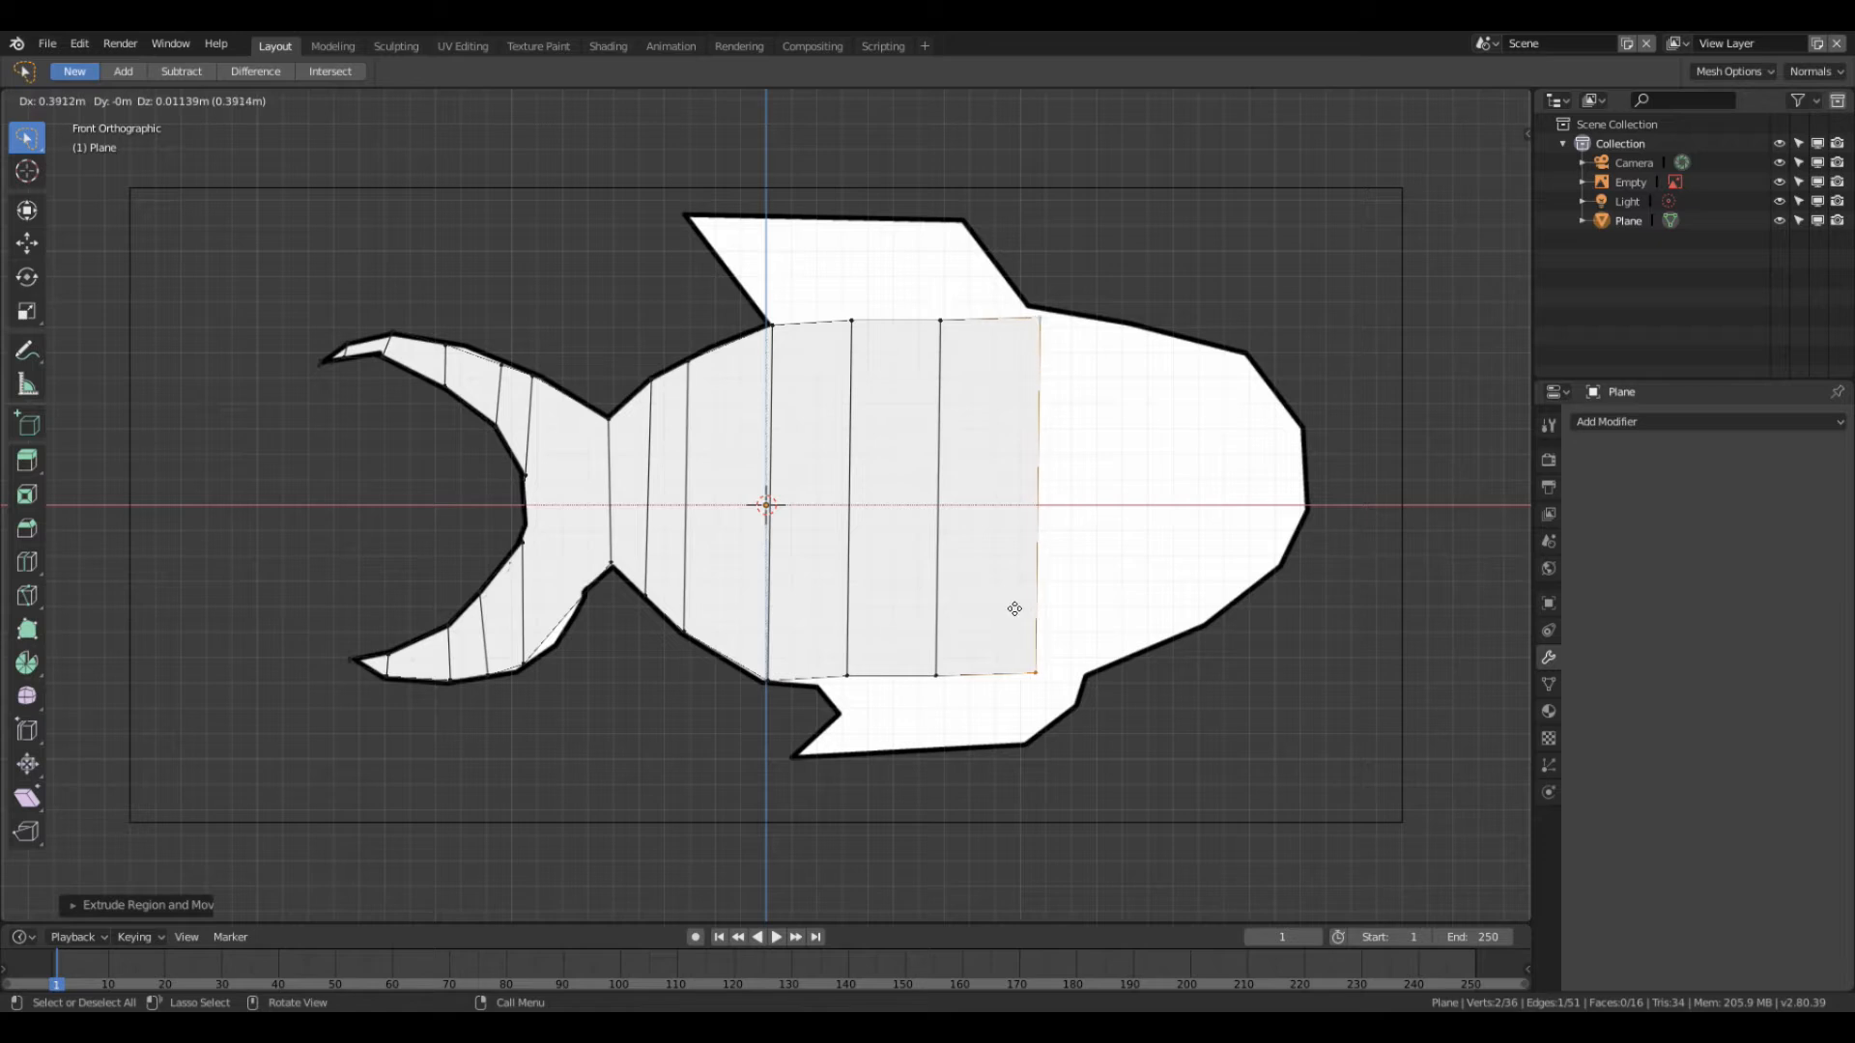
pyautogui.click(1015, 610)
# Step: Extrude two more body strips toward the head, scaling each new front edge down to follow the narrowing belly outline
pyautogui.press('e')
pyautogui.click(1091, 611)
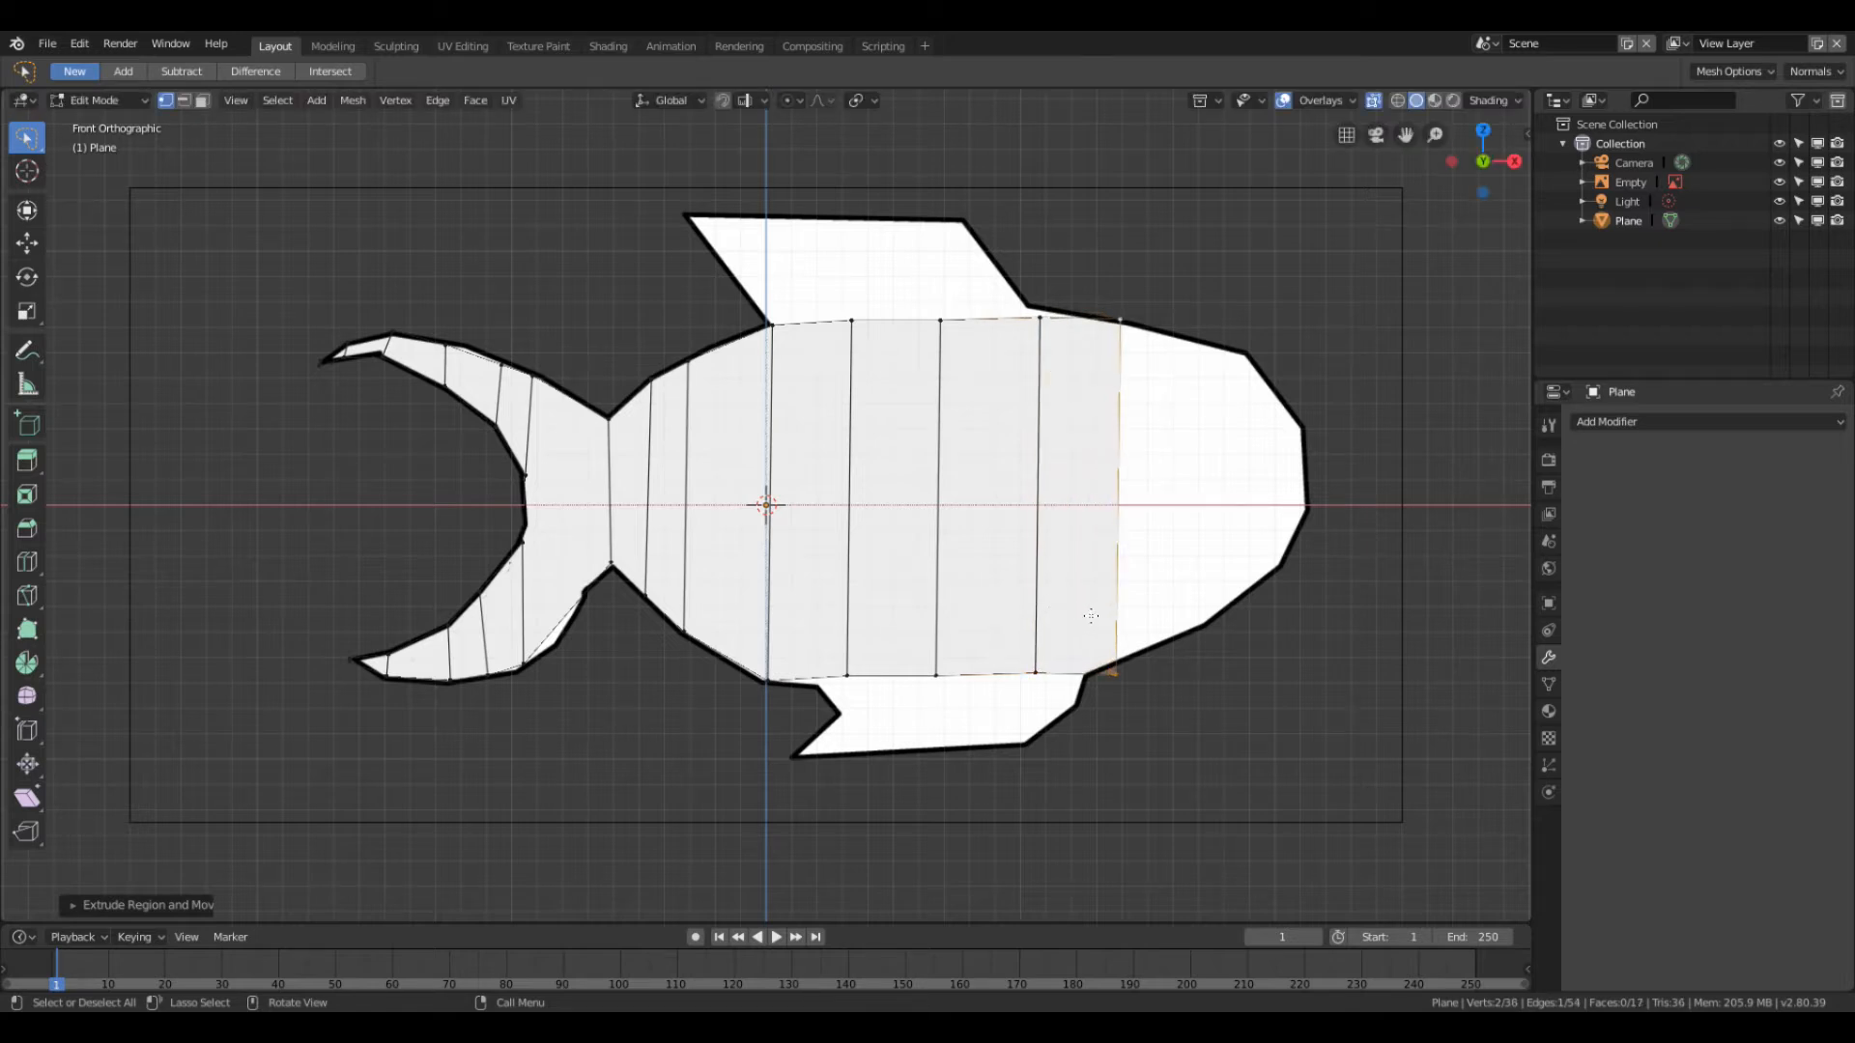
pyautogui.press('s')
pyautogui.click(1089, 606)
pyautogui.press('e')
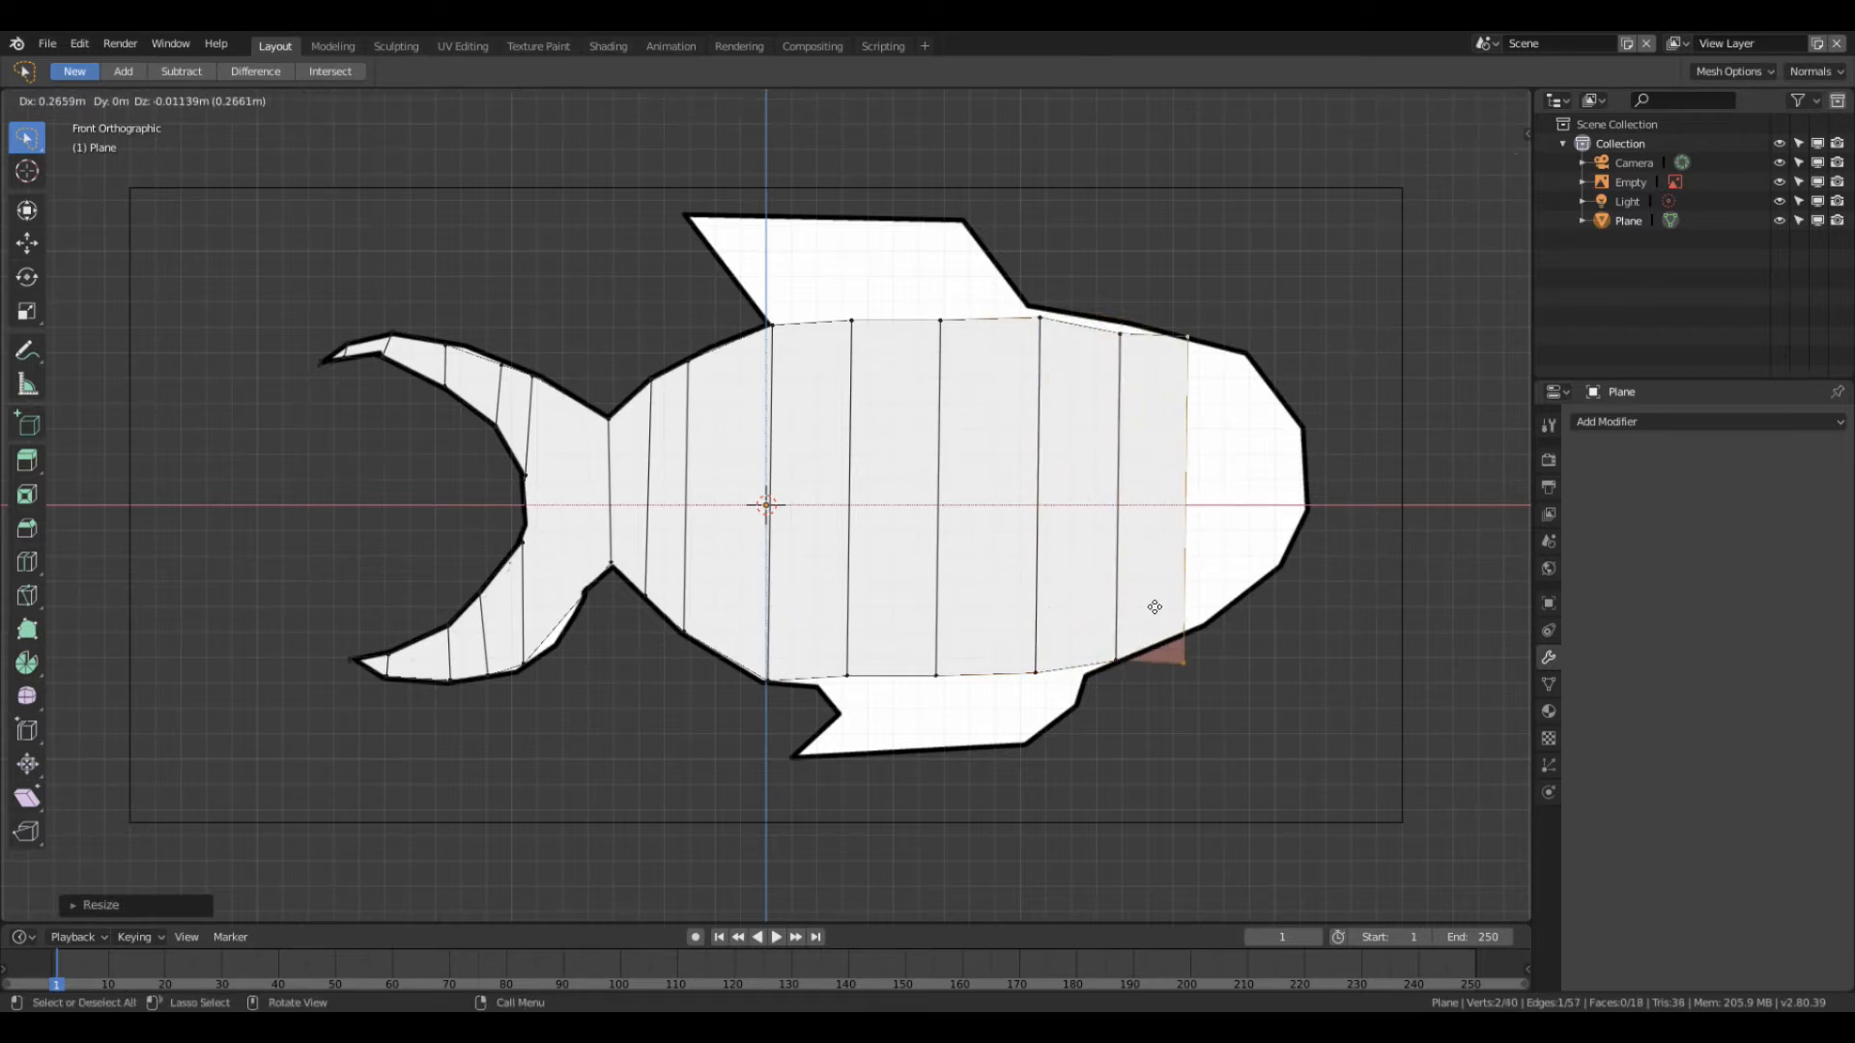
pyautogui.click(1156, 604)
pyautogui.press('s')
pyautogui.click(1147, 586)
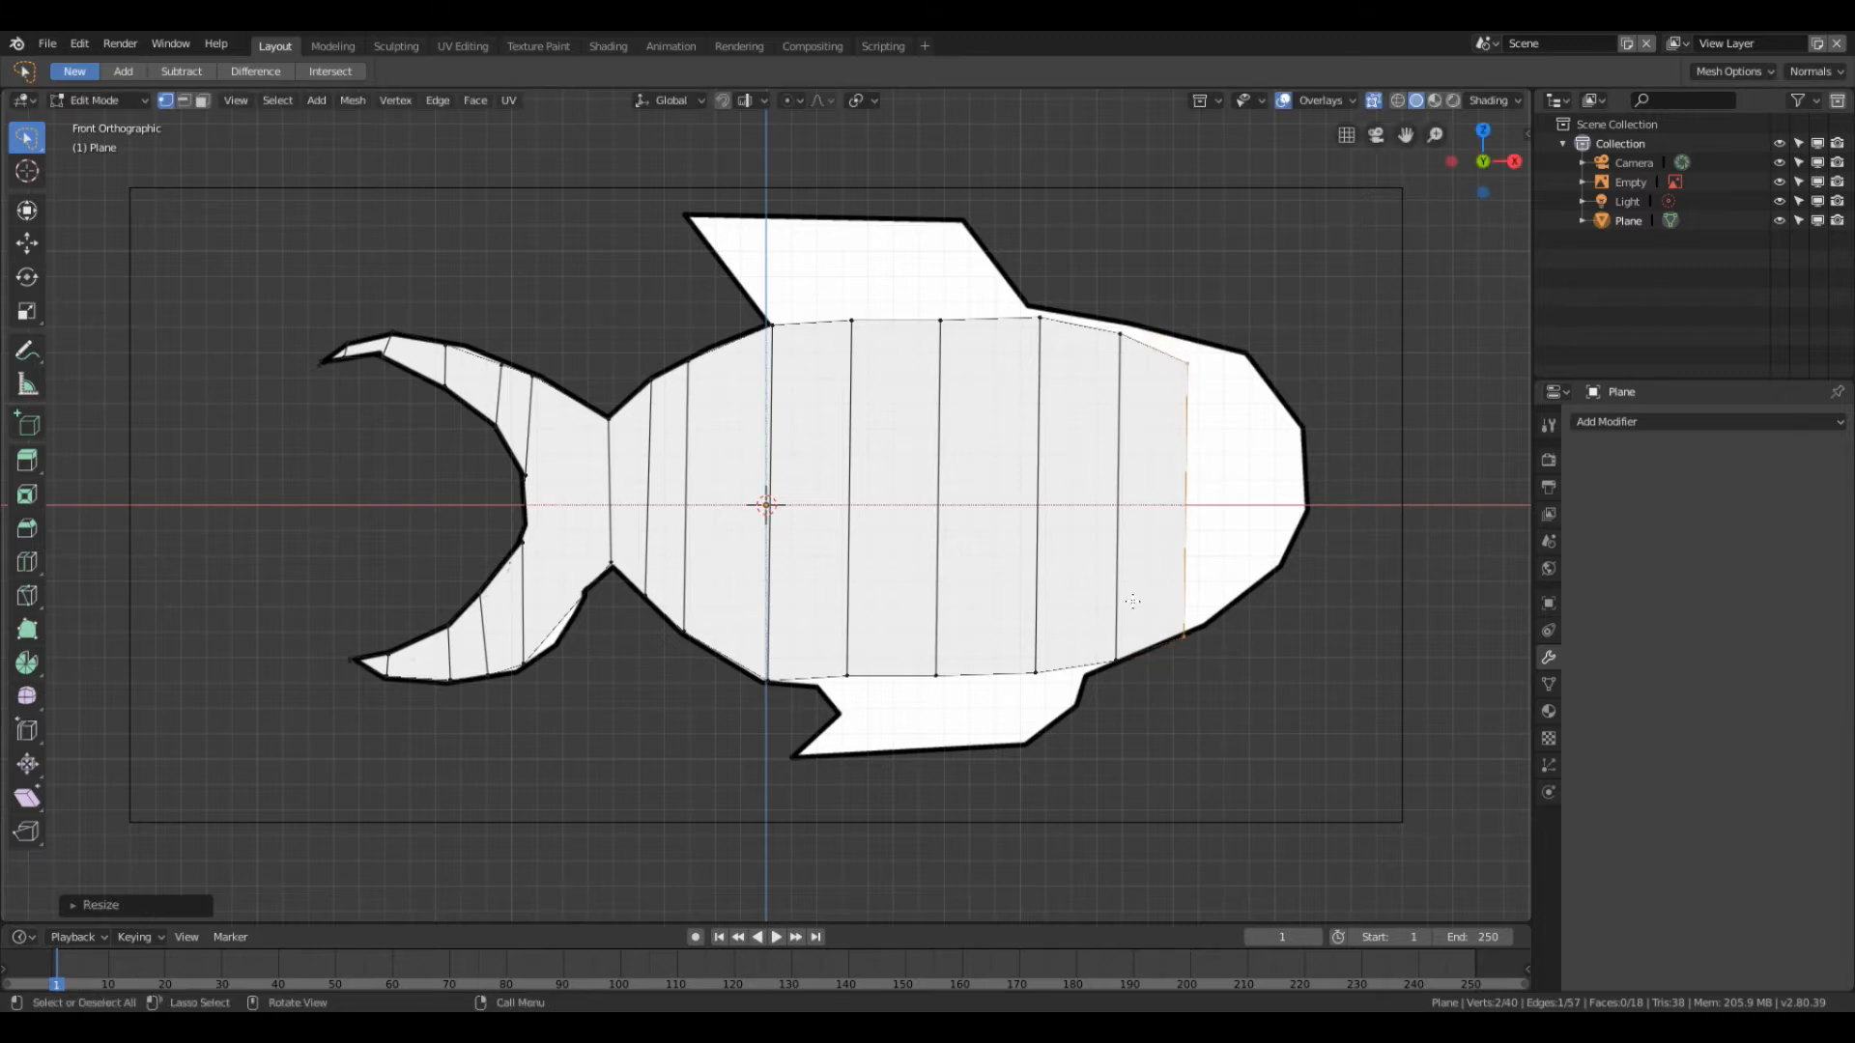
# Step: Extrude another head strip and shrink its front edge until its lower vertex meets the lower head outline
pyautogui.press('e')
pyautogui.click(1214, 600)
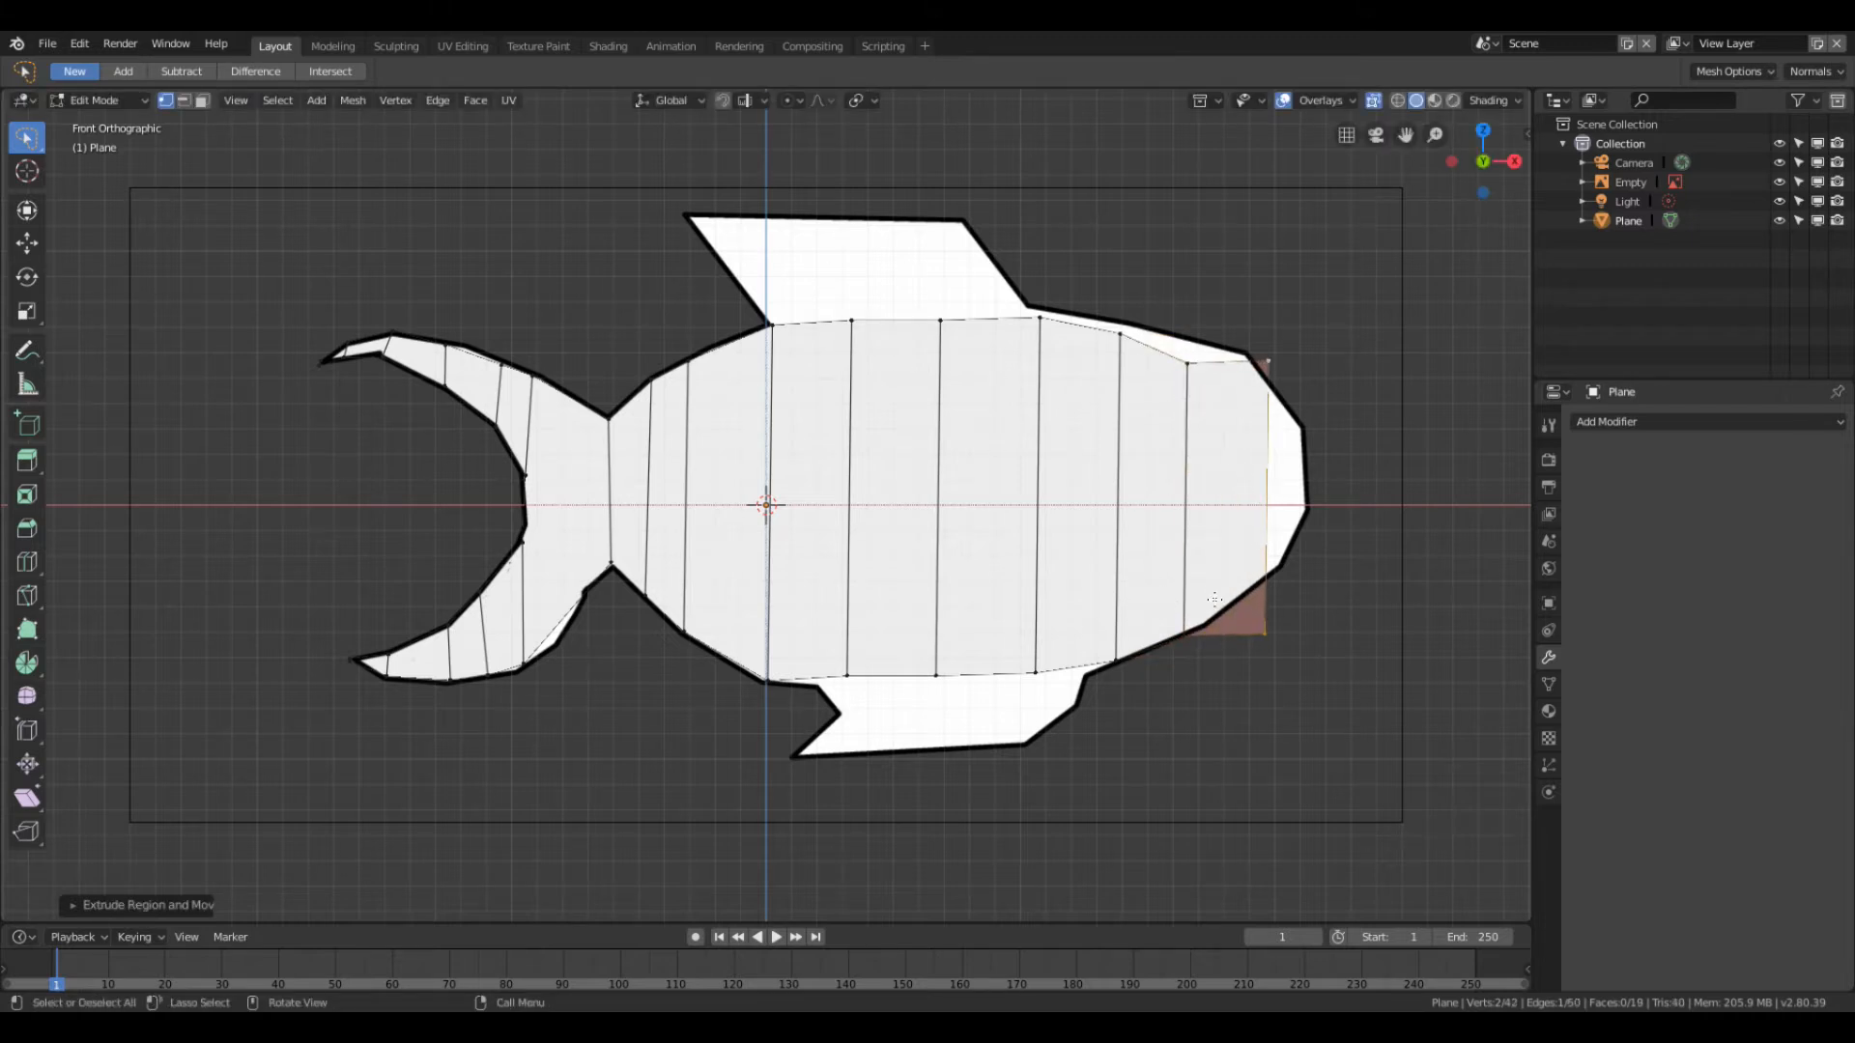
pyautogui.press('s')
pyautogui.click(1221, 539)
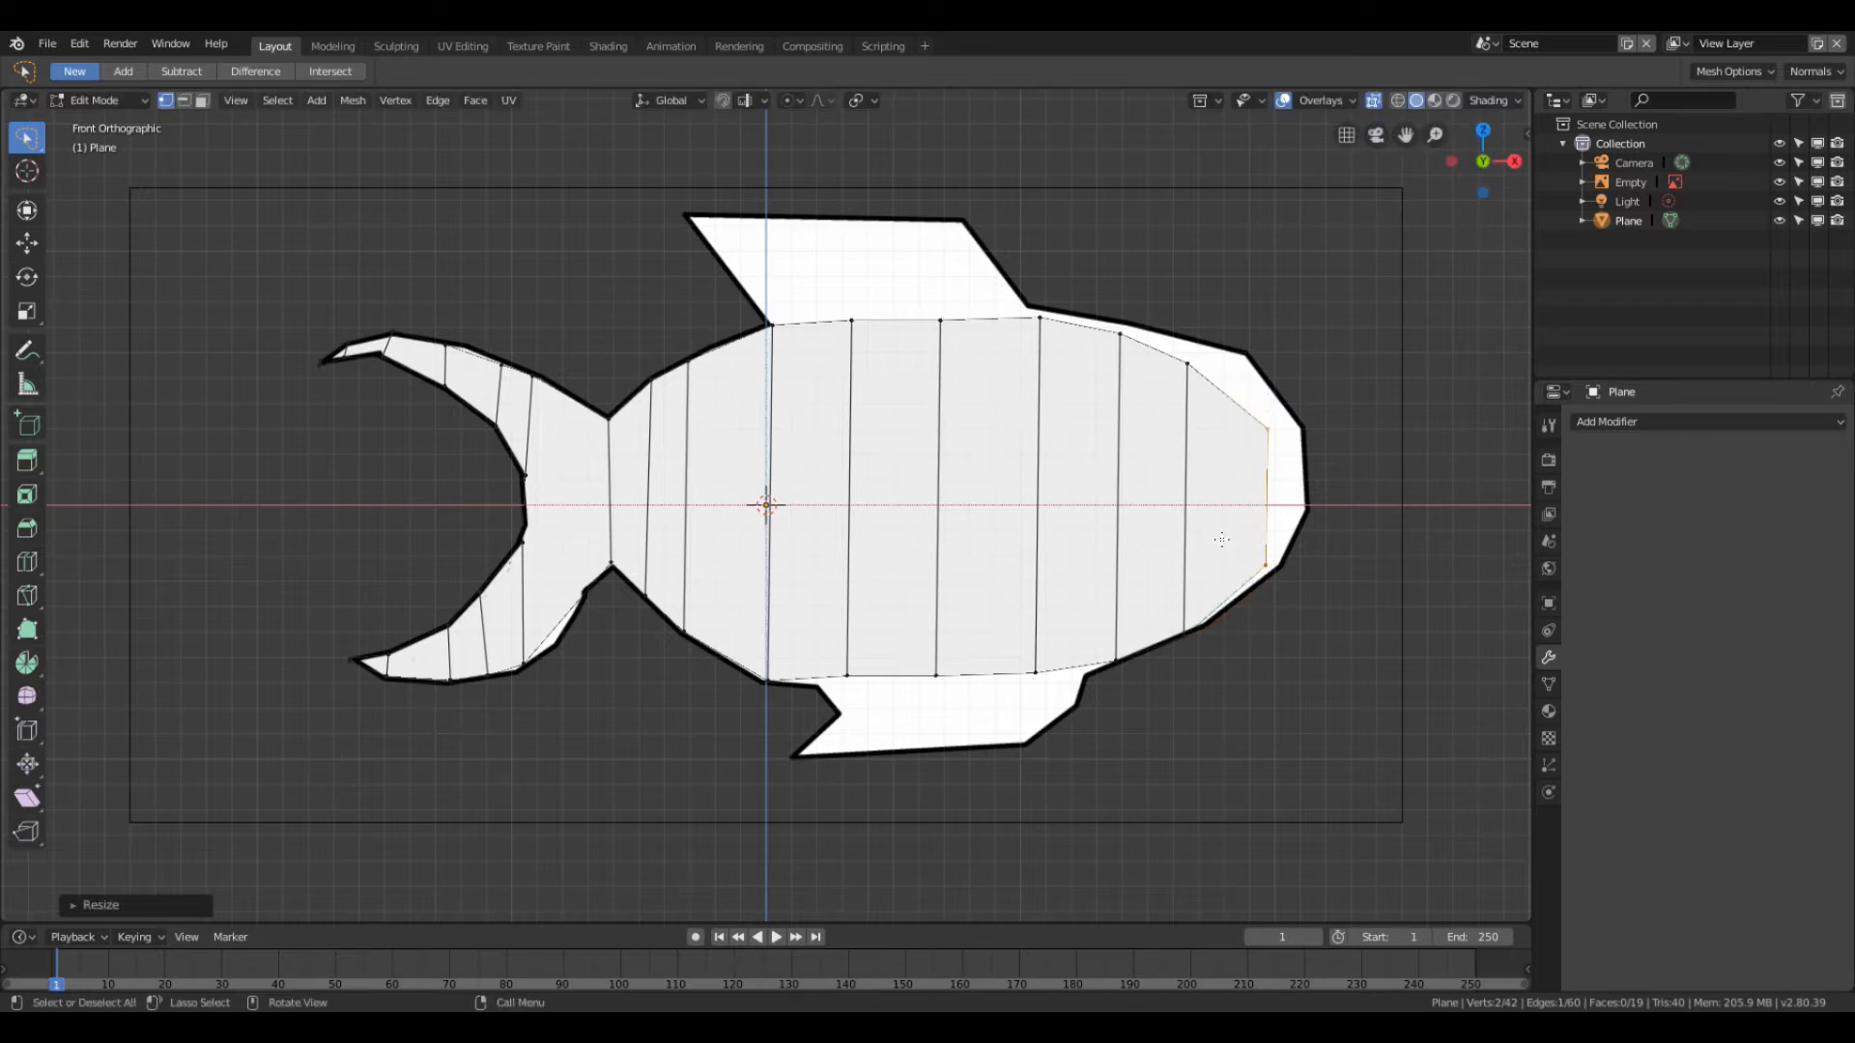
# Step: Extrude the snout strip, scale its end edge down to a narrow tip, and pull the tip back inside the head outline
pyautogui.press('e')
pyautogui.click(1278, 539)
pyautogui.press('s')
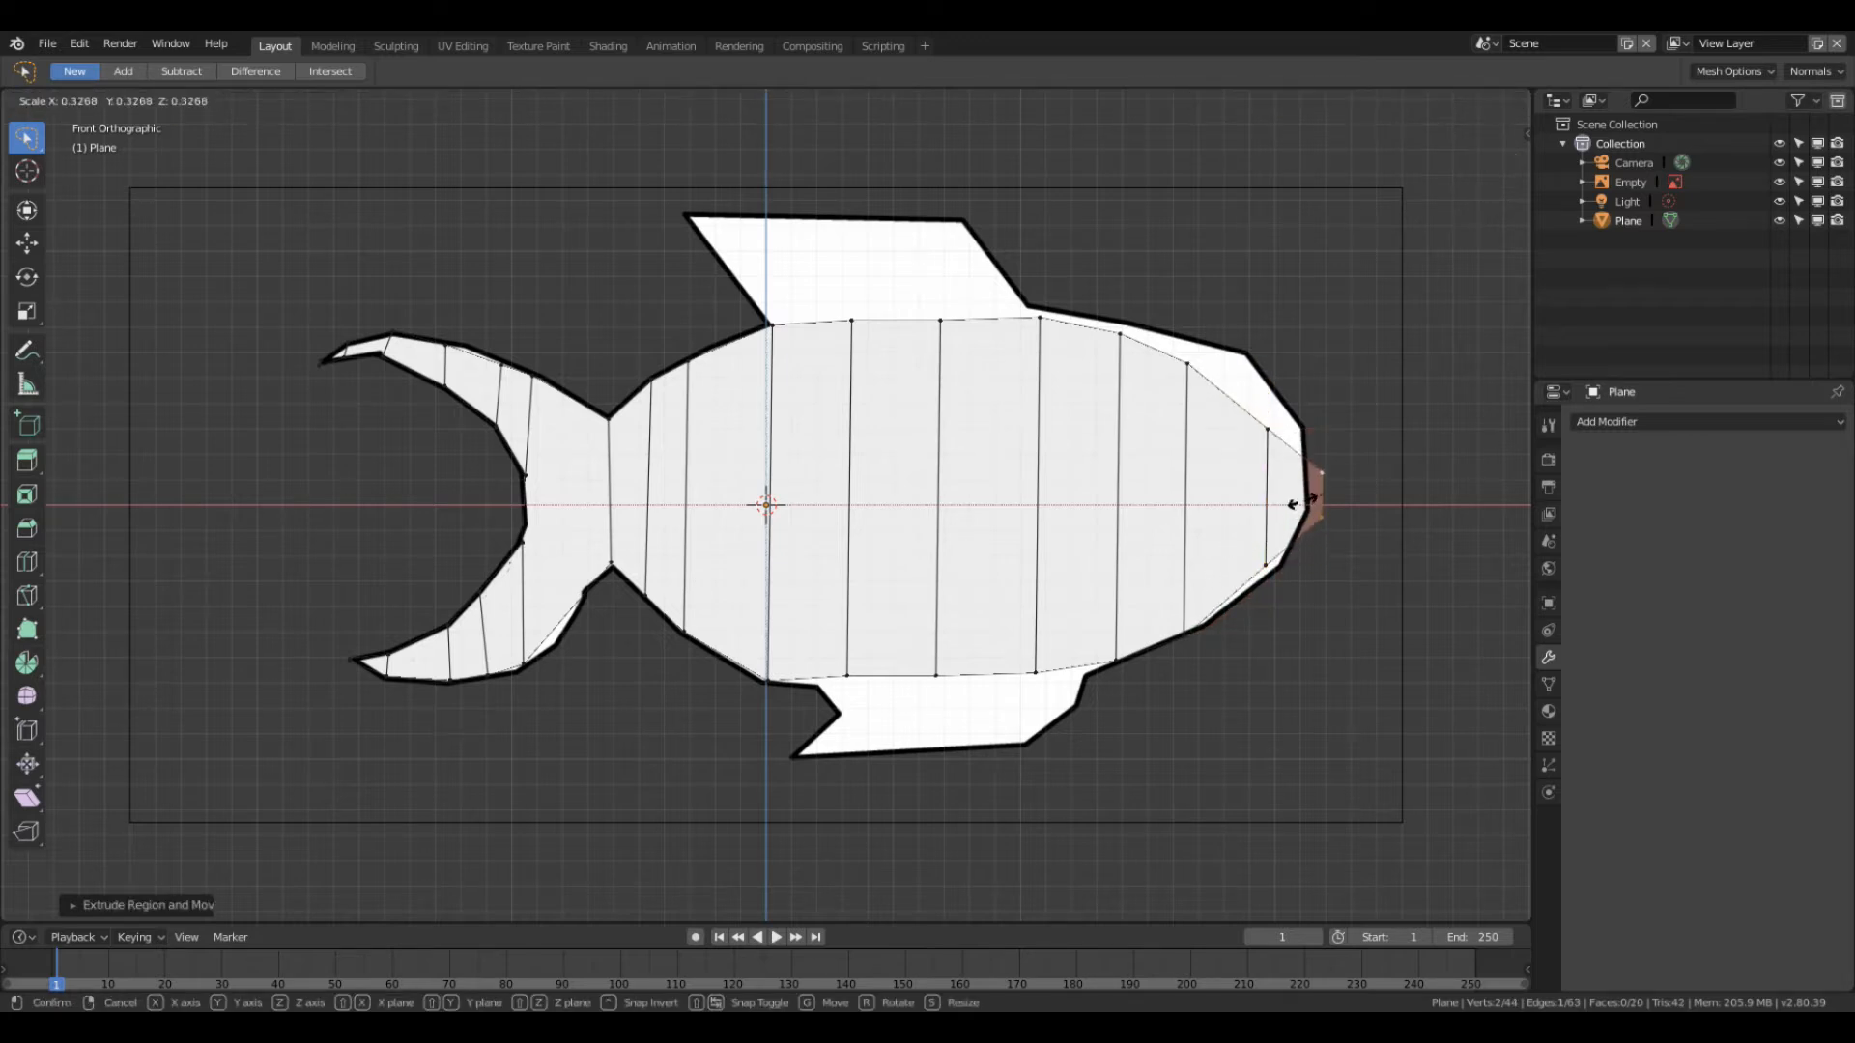
pyautogui.click(1314, 495)
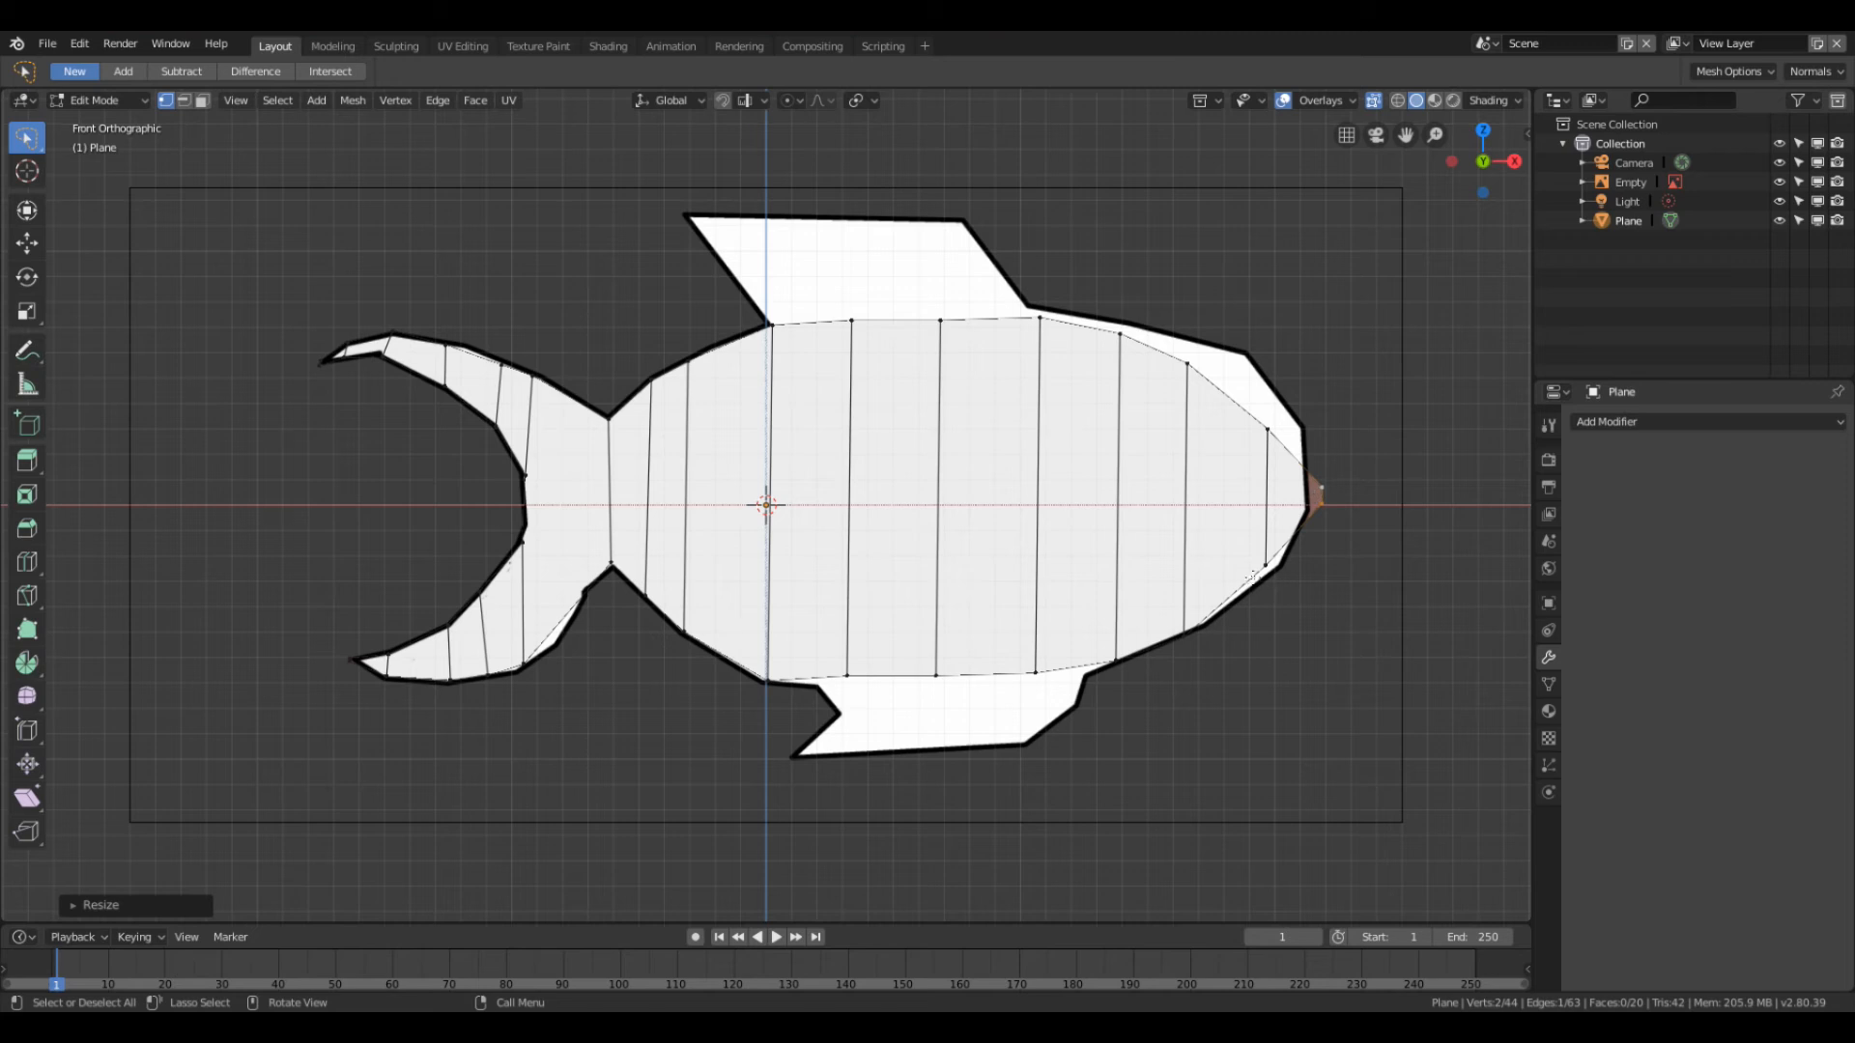
pyautogui.press('g')
pyautogui.click(1216, 572)
# Step: Extrude the dorsal fin up and back from the four upper body vertices beneath it, reaching the fin's top outline
pyautogui.click(783, 337)
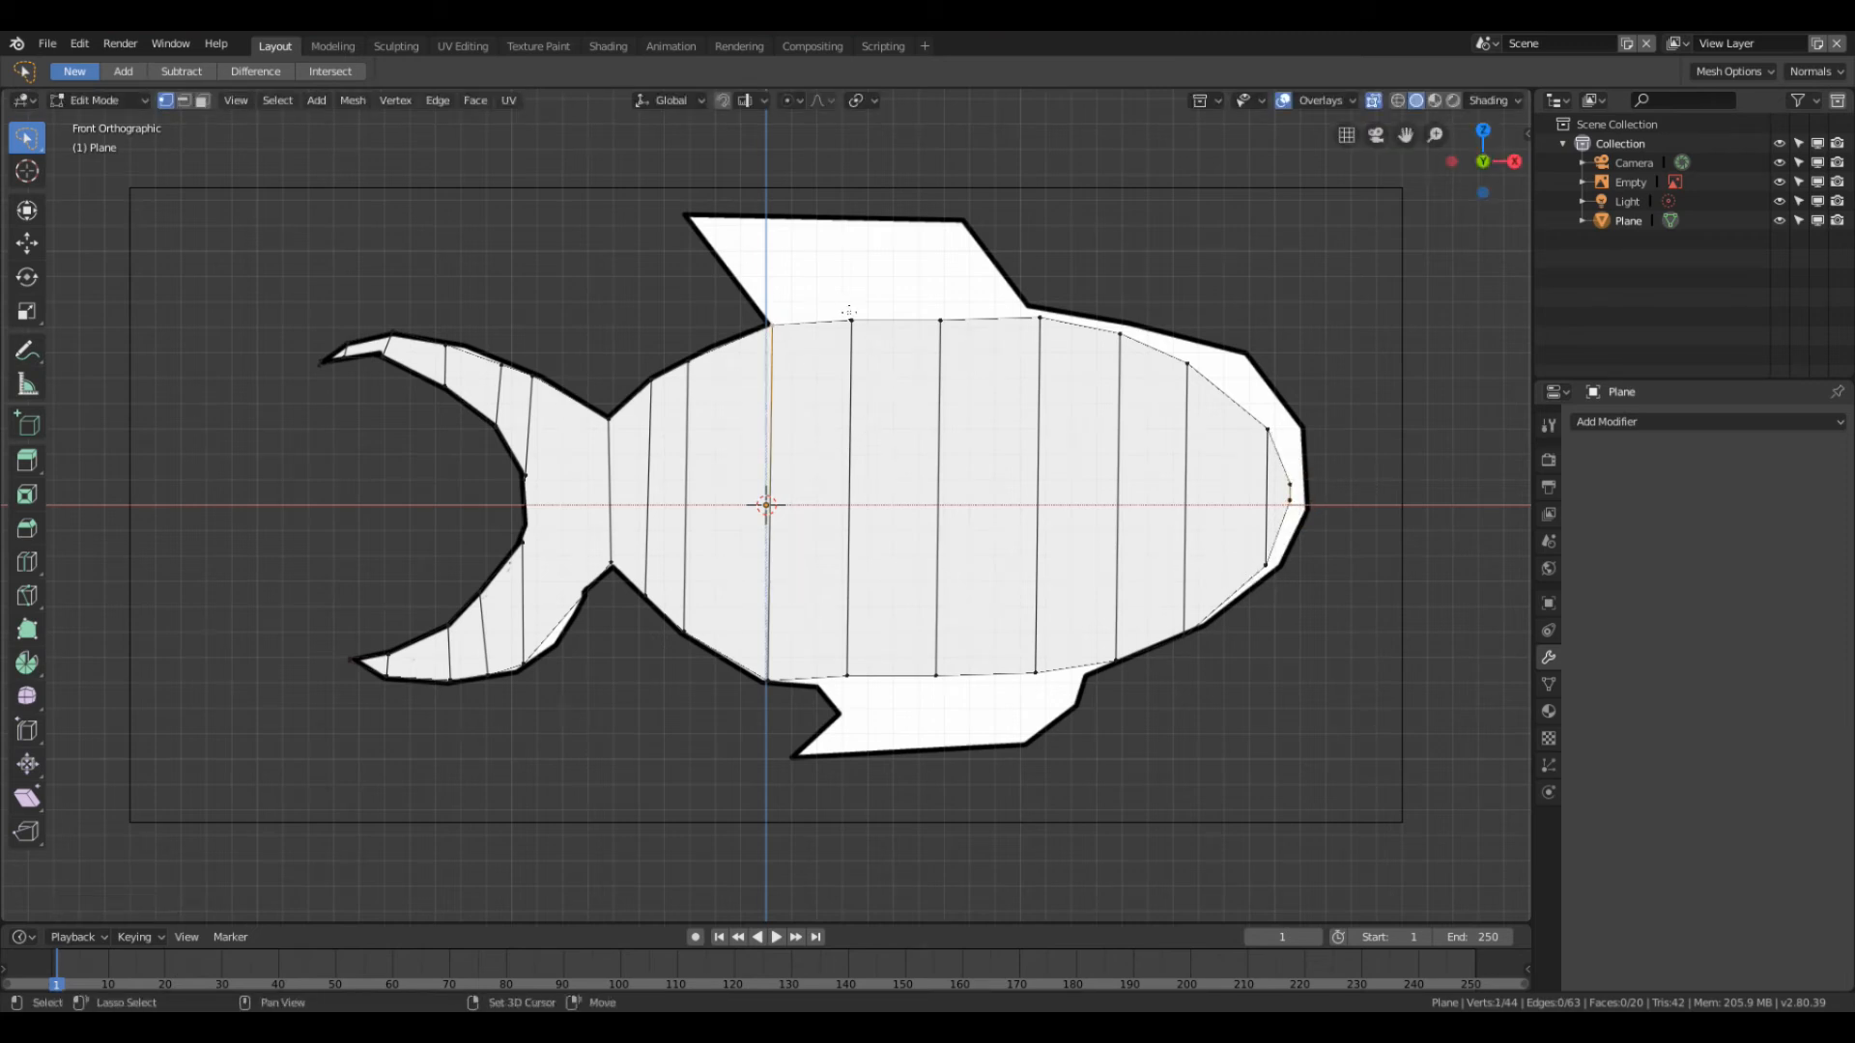
pyautogui.keyDown('shift'); pyautogui.click(850, 318); pyautogui.keyUp('shift')
pyautogui.keyDown('shift'); pyautogui.click(940, 319); pyautogui.keyUp('shift')
pyautogui.keyDown('shift'); pyautogui.click(1040, 318); pyautogui.keyUp('shift')
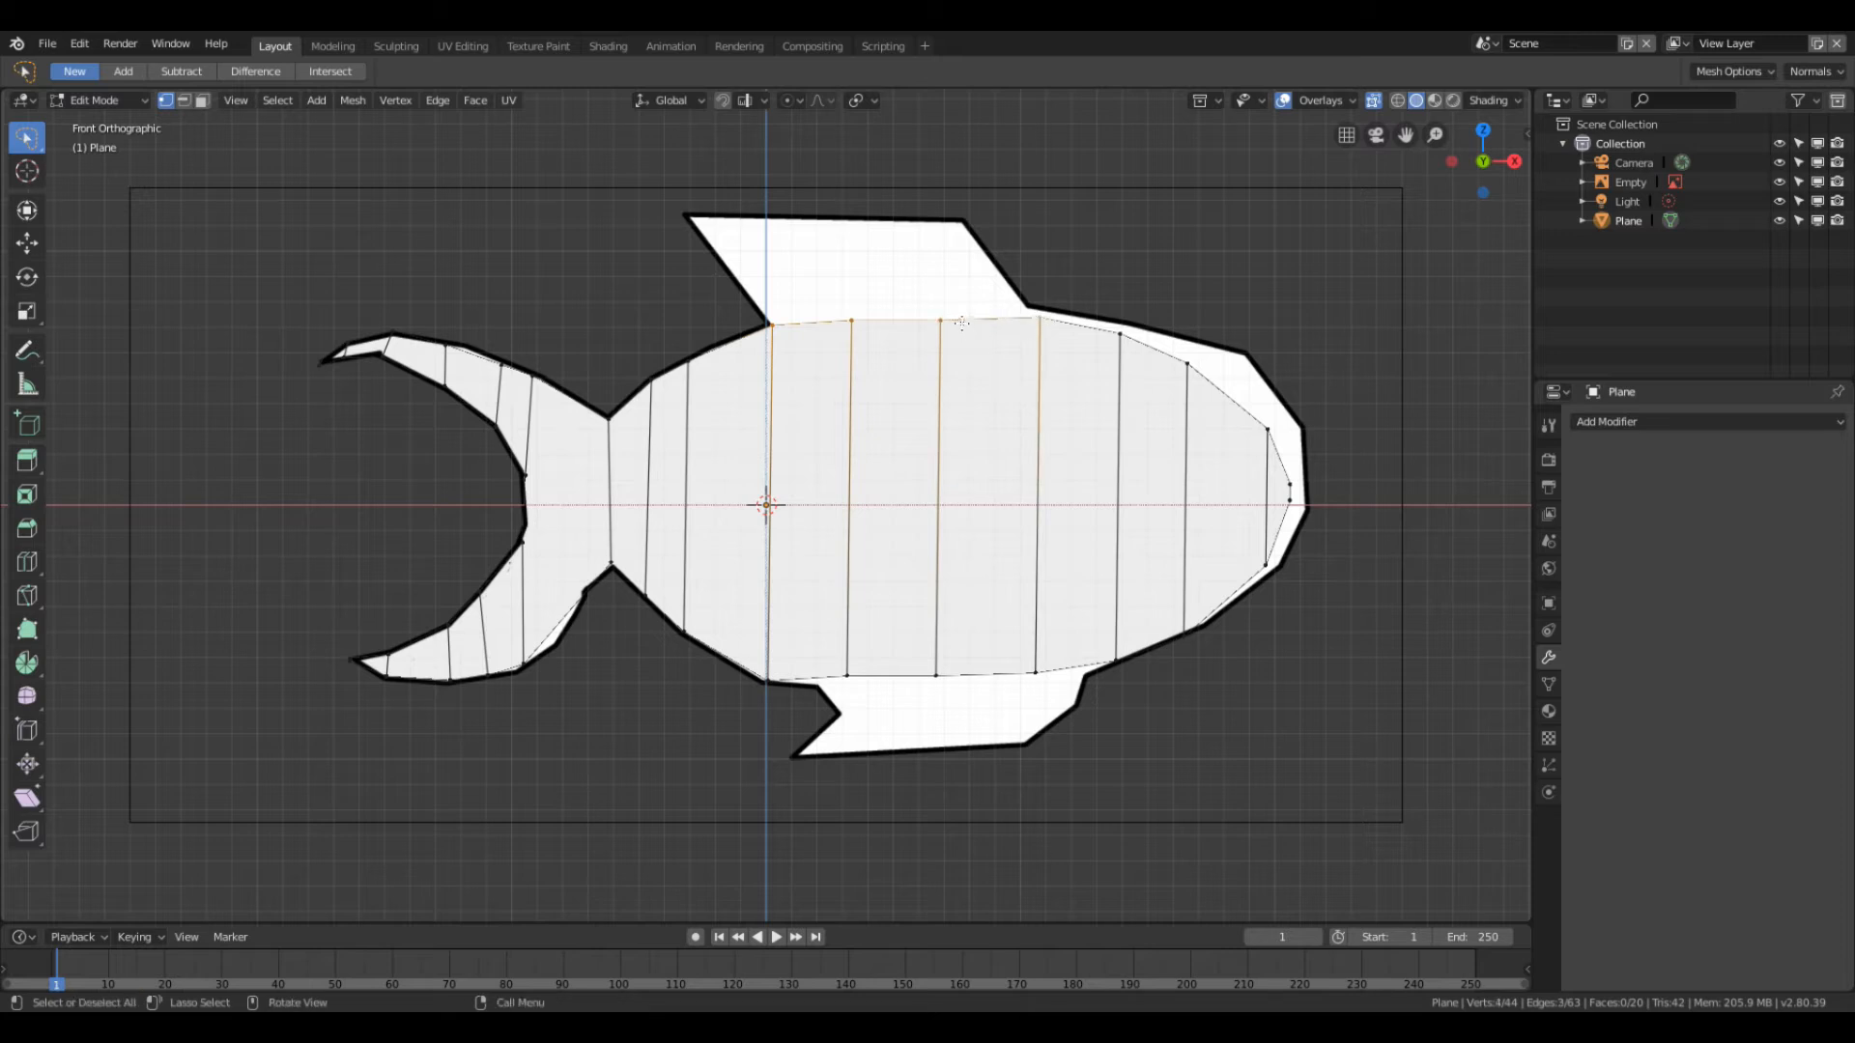
pyautogui.press('e')
pyautogui.click(882, 229)
# Step: Fit the dorsal fin's two rear top vertices to the fin outline, placing the rearmost one at the pointed corner
pyautogui.click(766, 228)
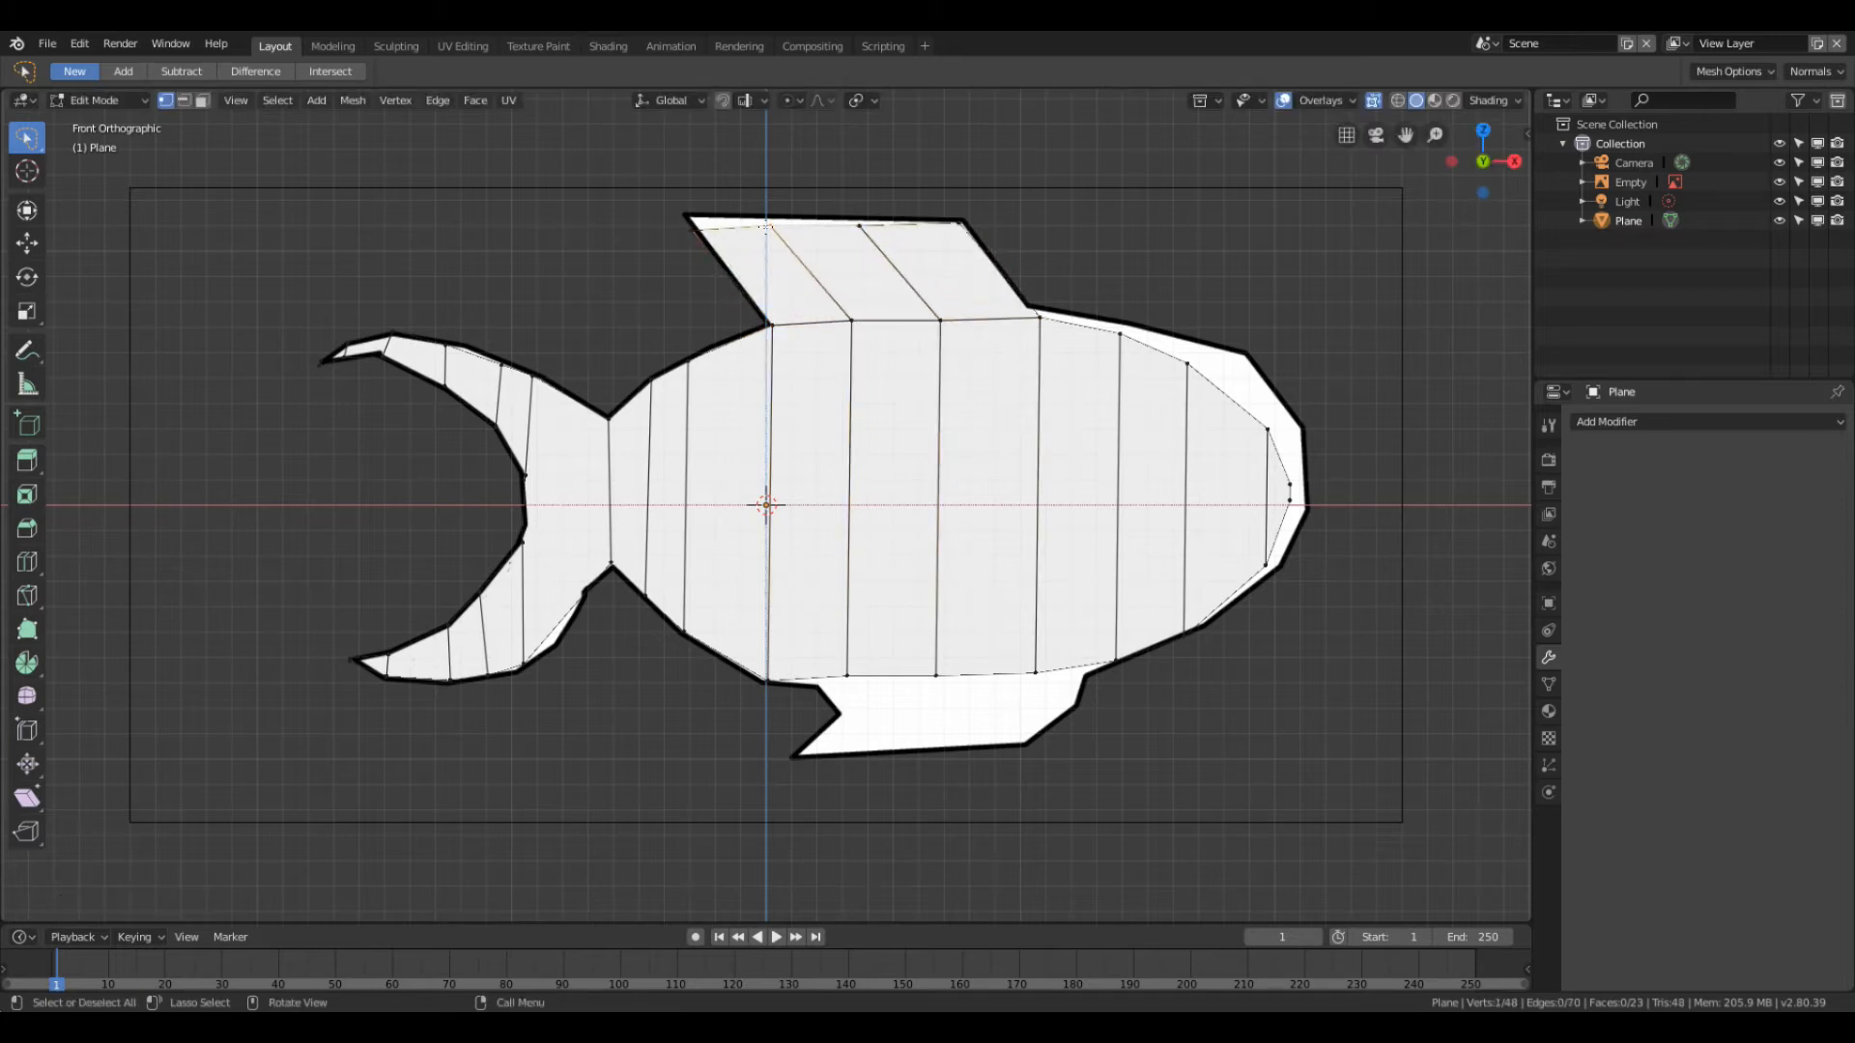
pyautogui.press('g')
pyautogui.click(770, 221)
pyautogui.click(693, 231)
pyautogui.press('g')
pyautogui.click(687, 218)
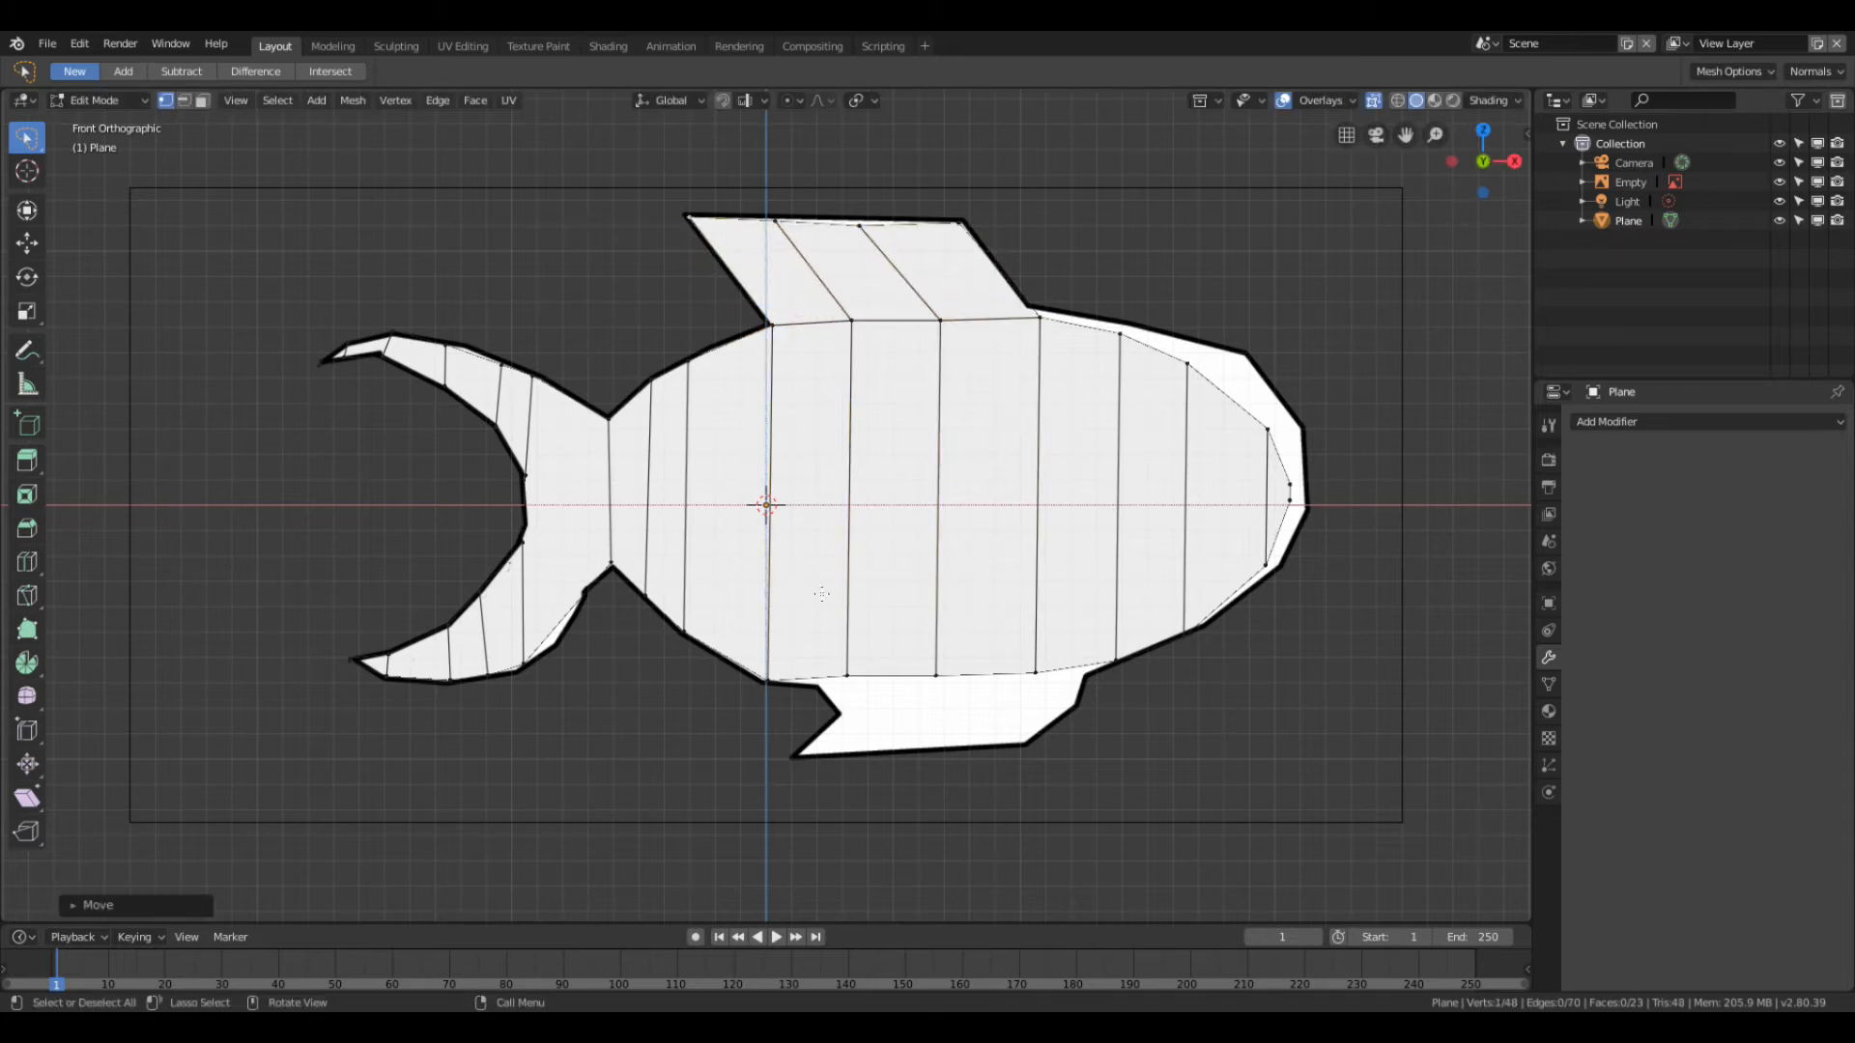
# Step: Extrude the belly fin down and back from the five lower body vertices above it
pyautogui.click(847, 676)
pyautogui.keyDown('shift'); pyautogui.click(766, 681); pyautogui.keyUp('shift')
pyautogui.keyDown('shift'); pyautogui.click(935, 675); pyautogui.keyUp('shift')
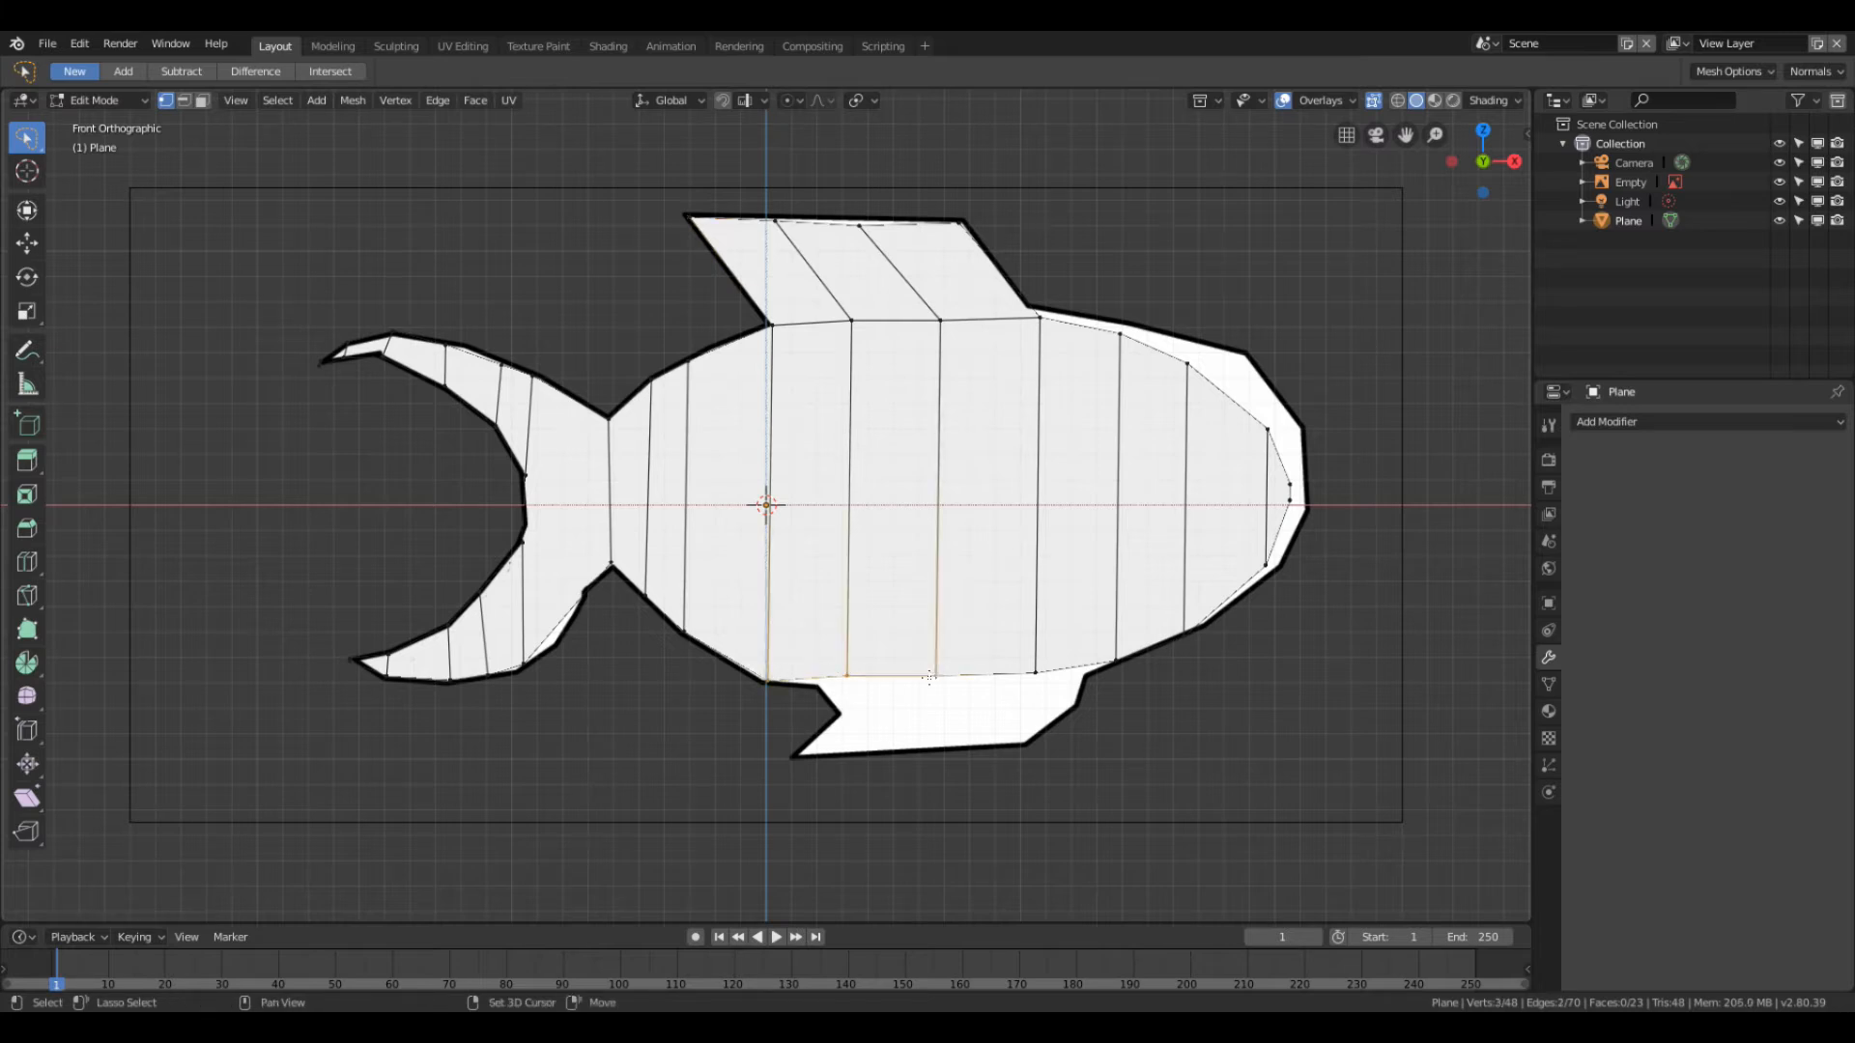
pyautogui.keyDown('shift'); pyautogui.click(1037, 673); pyautogui.keyUp('shift')
pyautogui.keyDown('shift'); pyautogui.click(1116, 662); pyautogui.keyUp('shift')
pyautogui.press('e')
pyautogui.click(1052, 741)
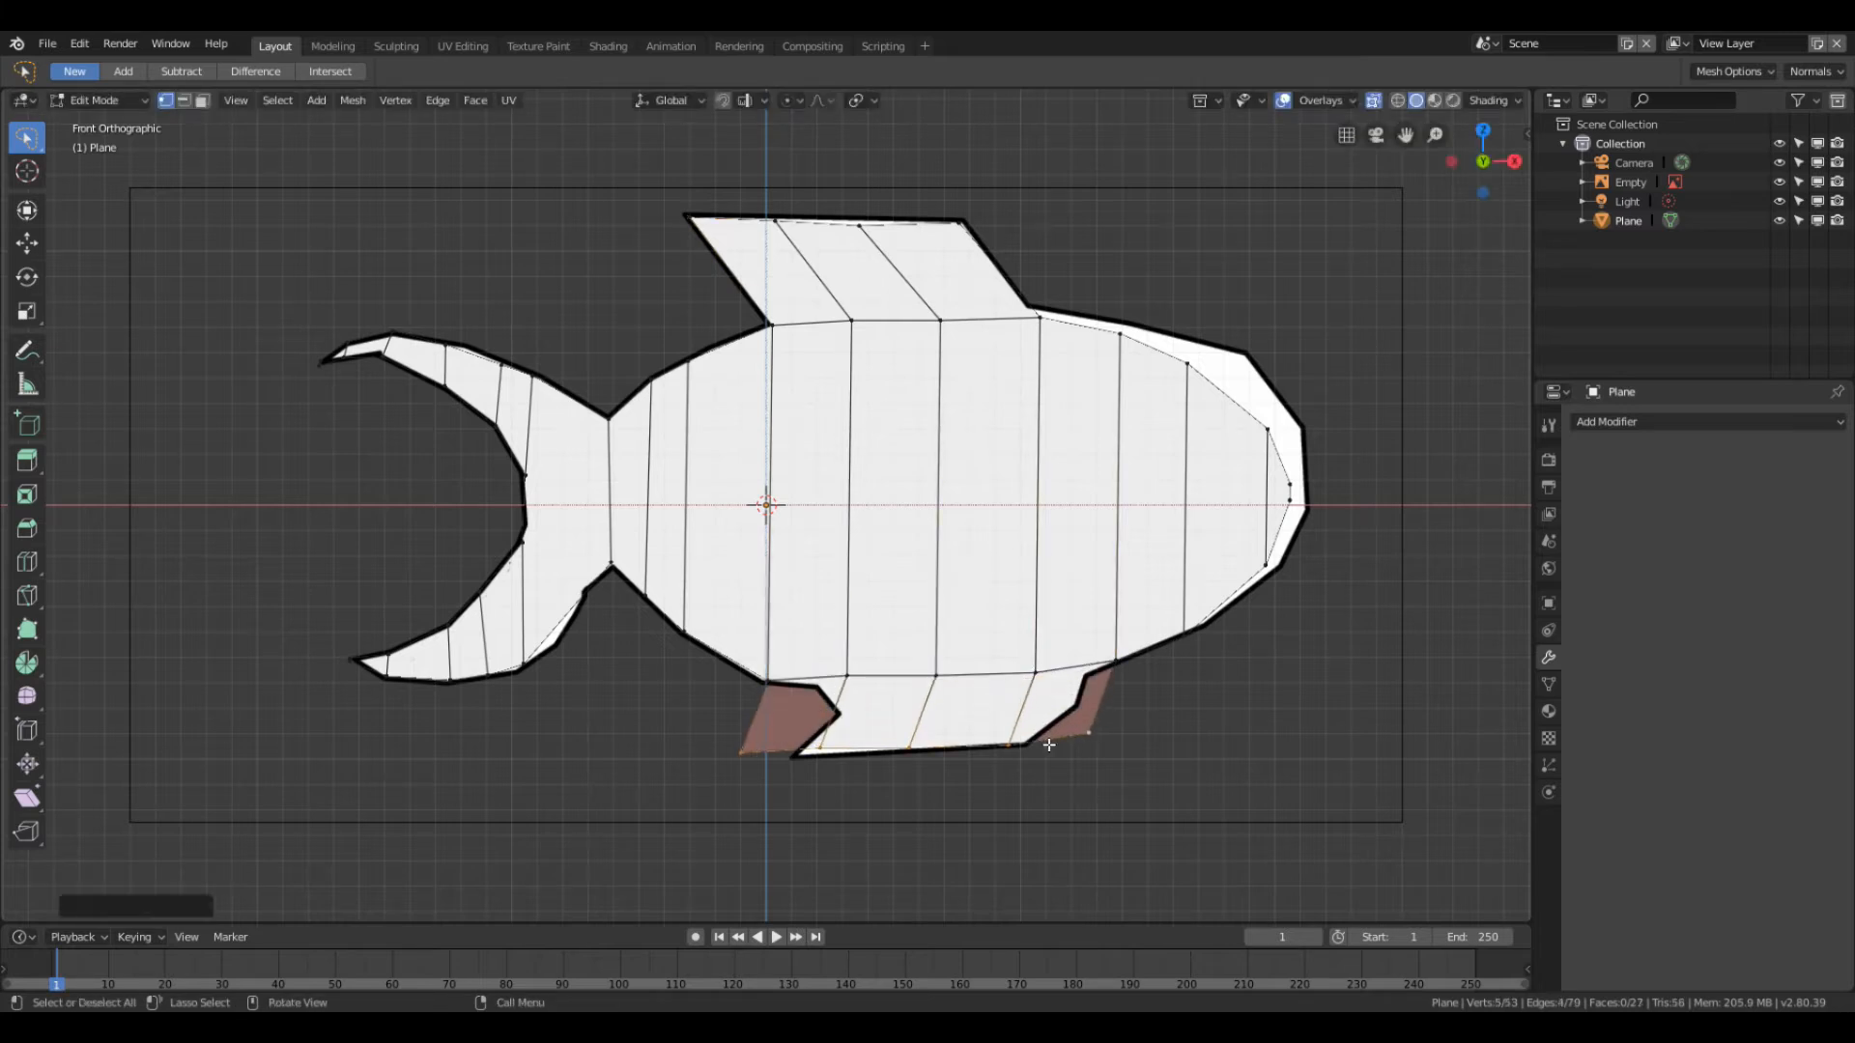
# Step: Move the belly fin's front lower vertex onto its front outline, and shift the second vertex from the rear forward along the fin's bottom
pyautogui.click(1093, 735)
pyautogui.press('g')
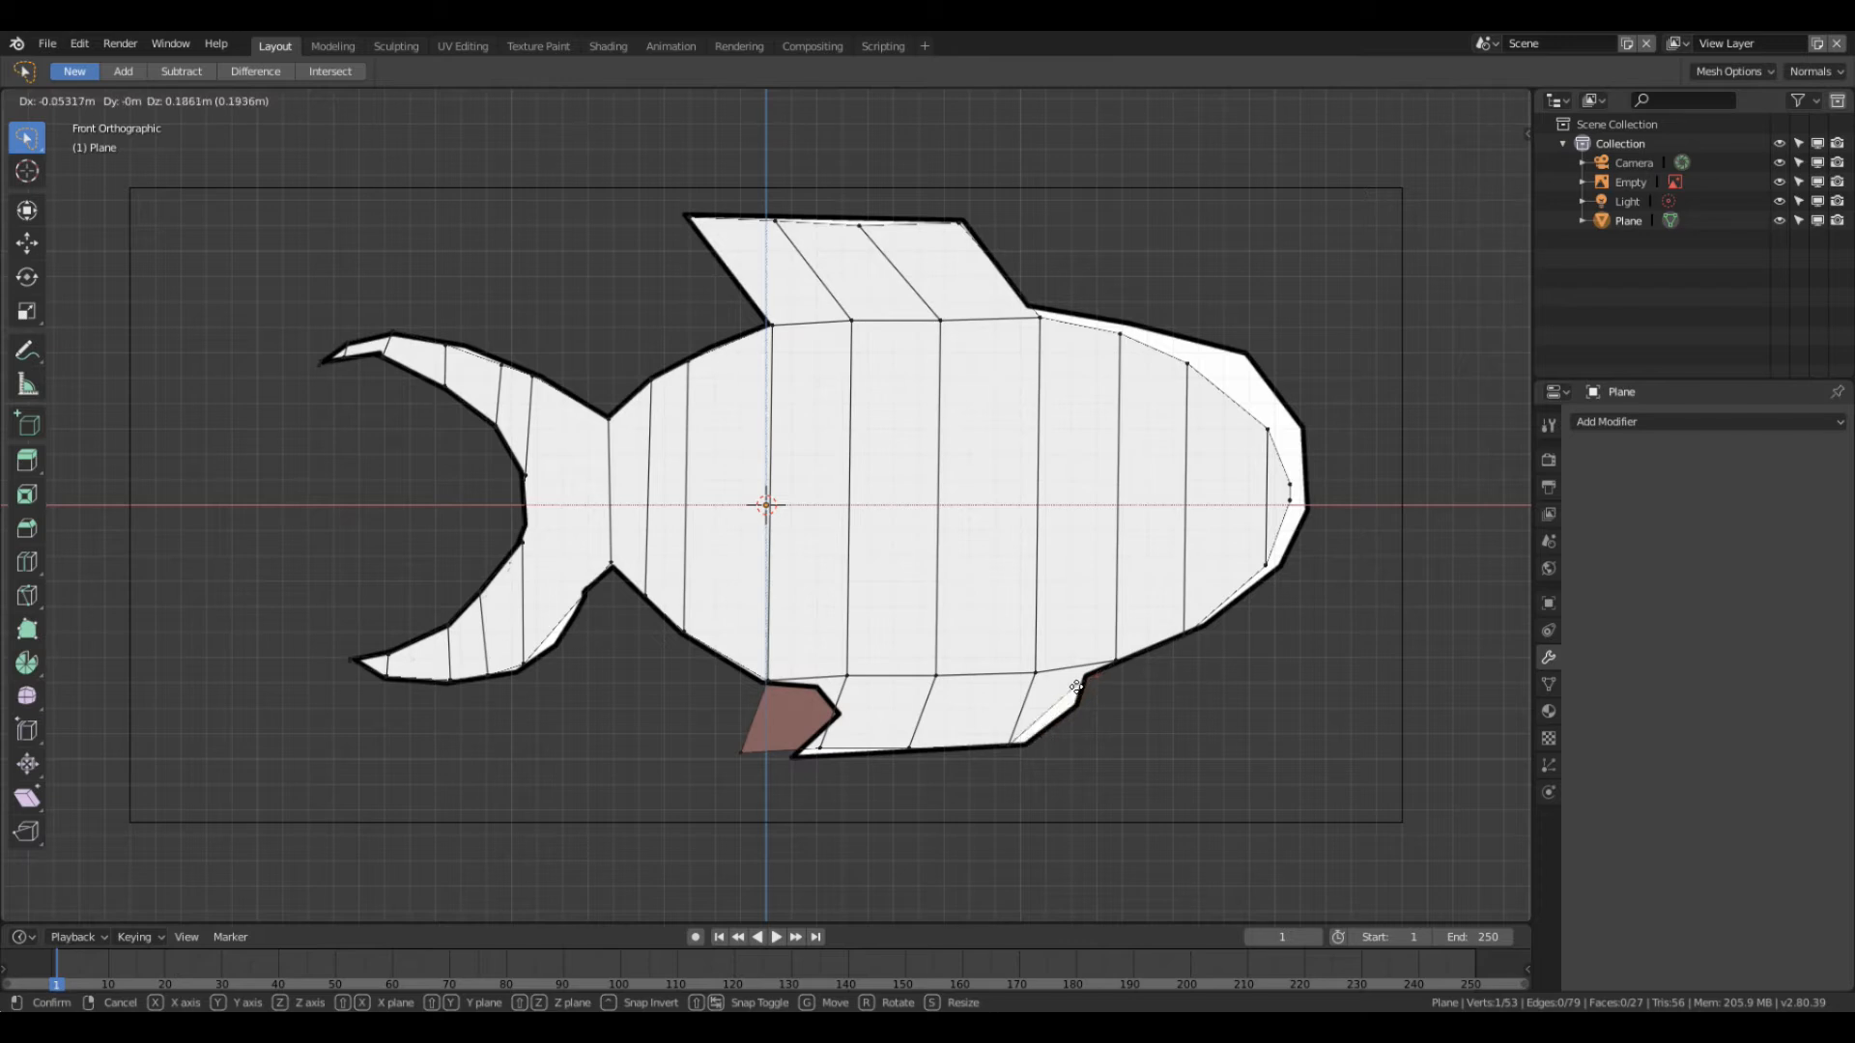
pyautogui.click(976, 748)
pyautogui.press('g')
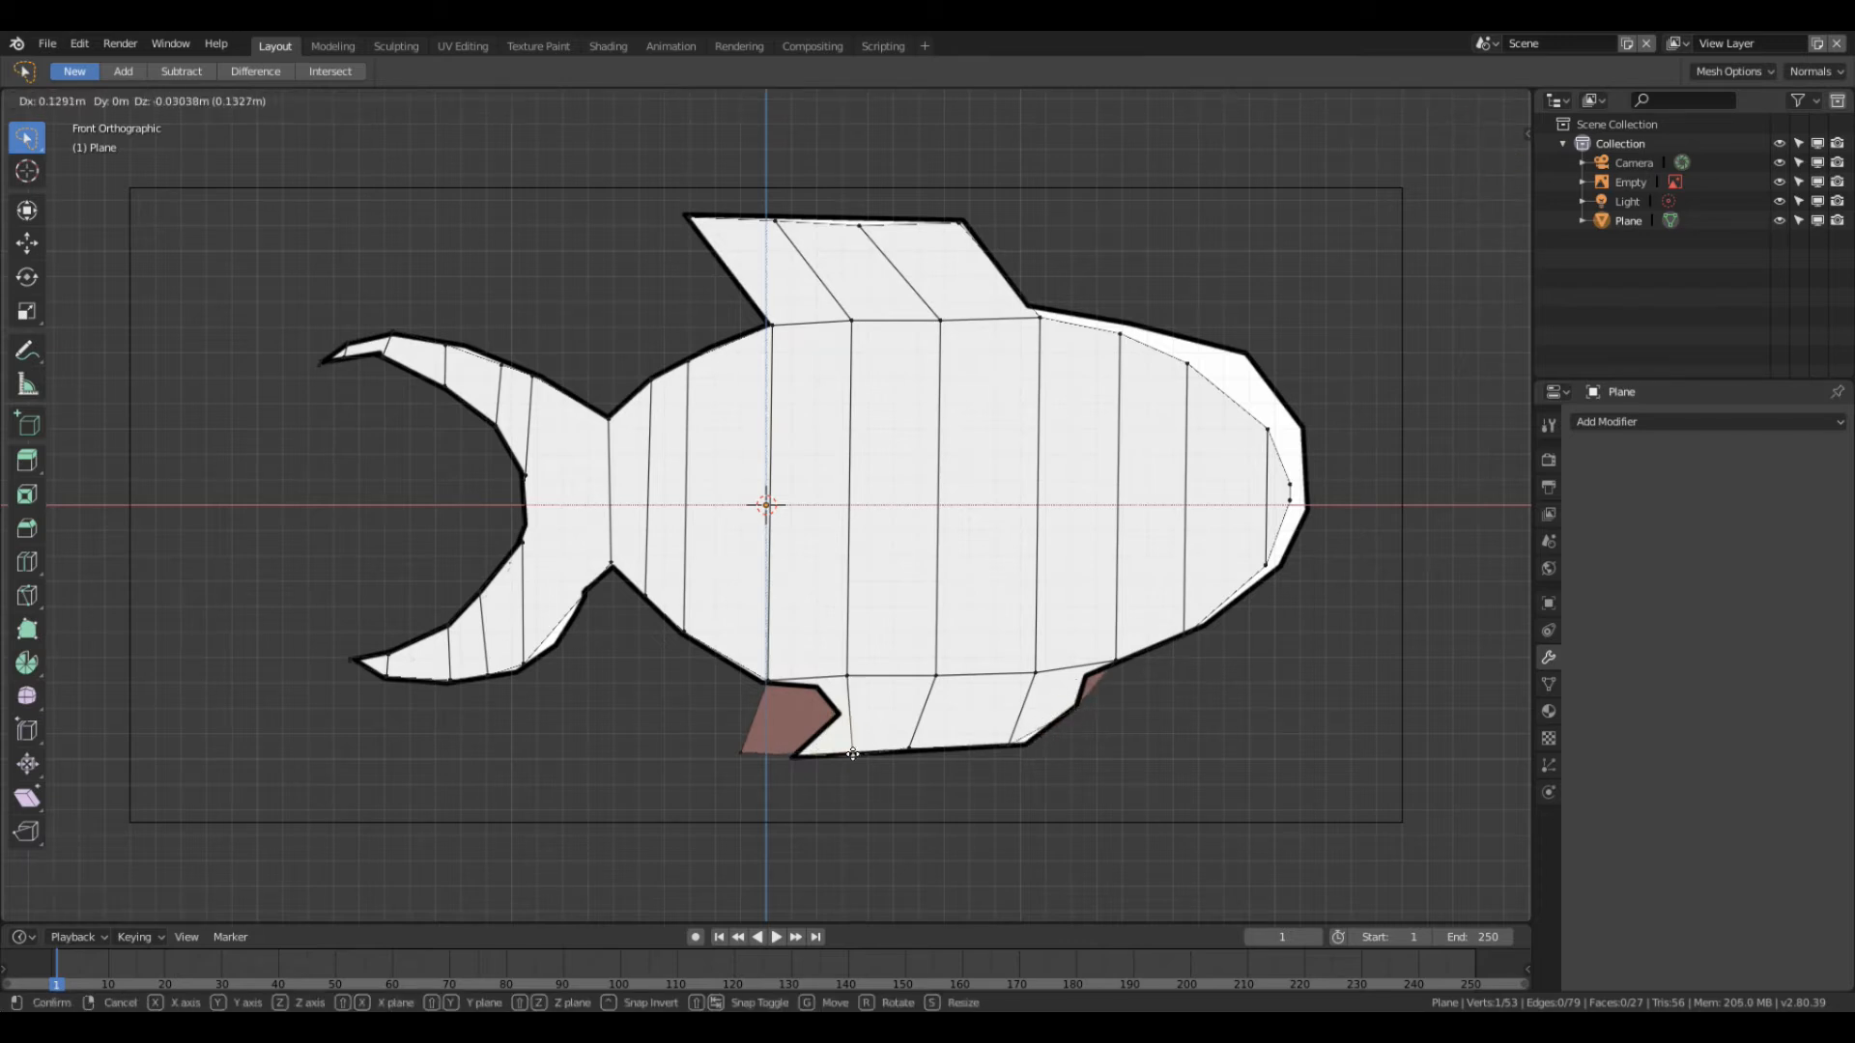
pyautogui.click(853, 752)
# Step: Lower the belly vertex above the fin's rear section to the outline, and slide the fin vertex beneath it slightly back
pyautogui.click(848, 676)
pyautogui.press('g')
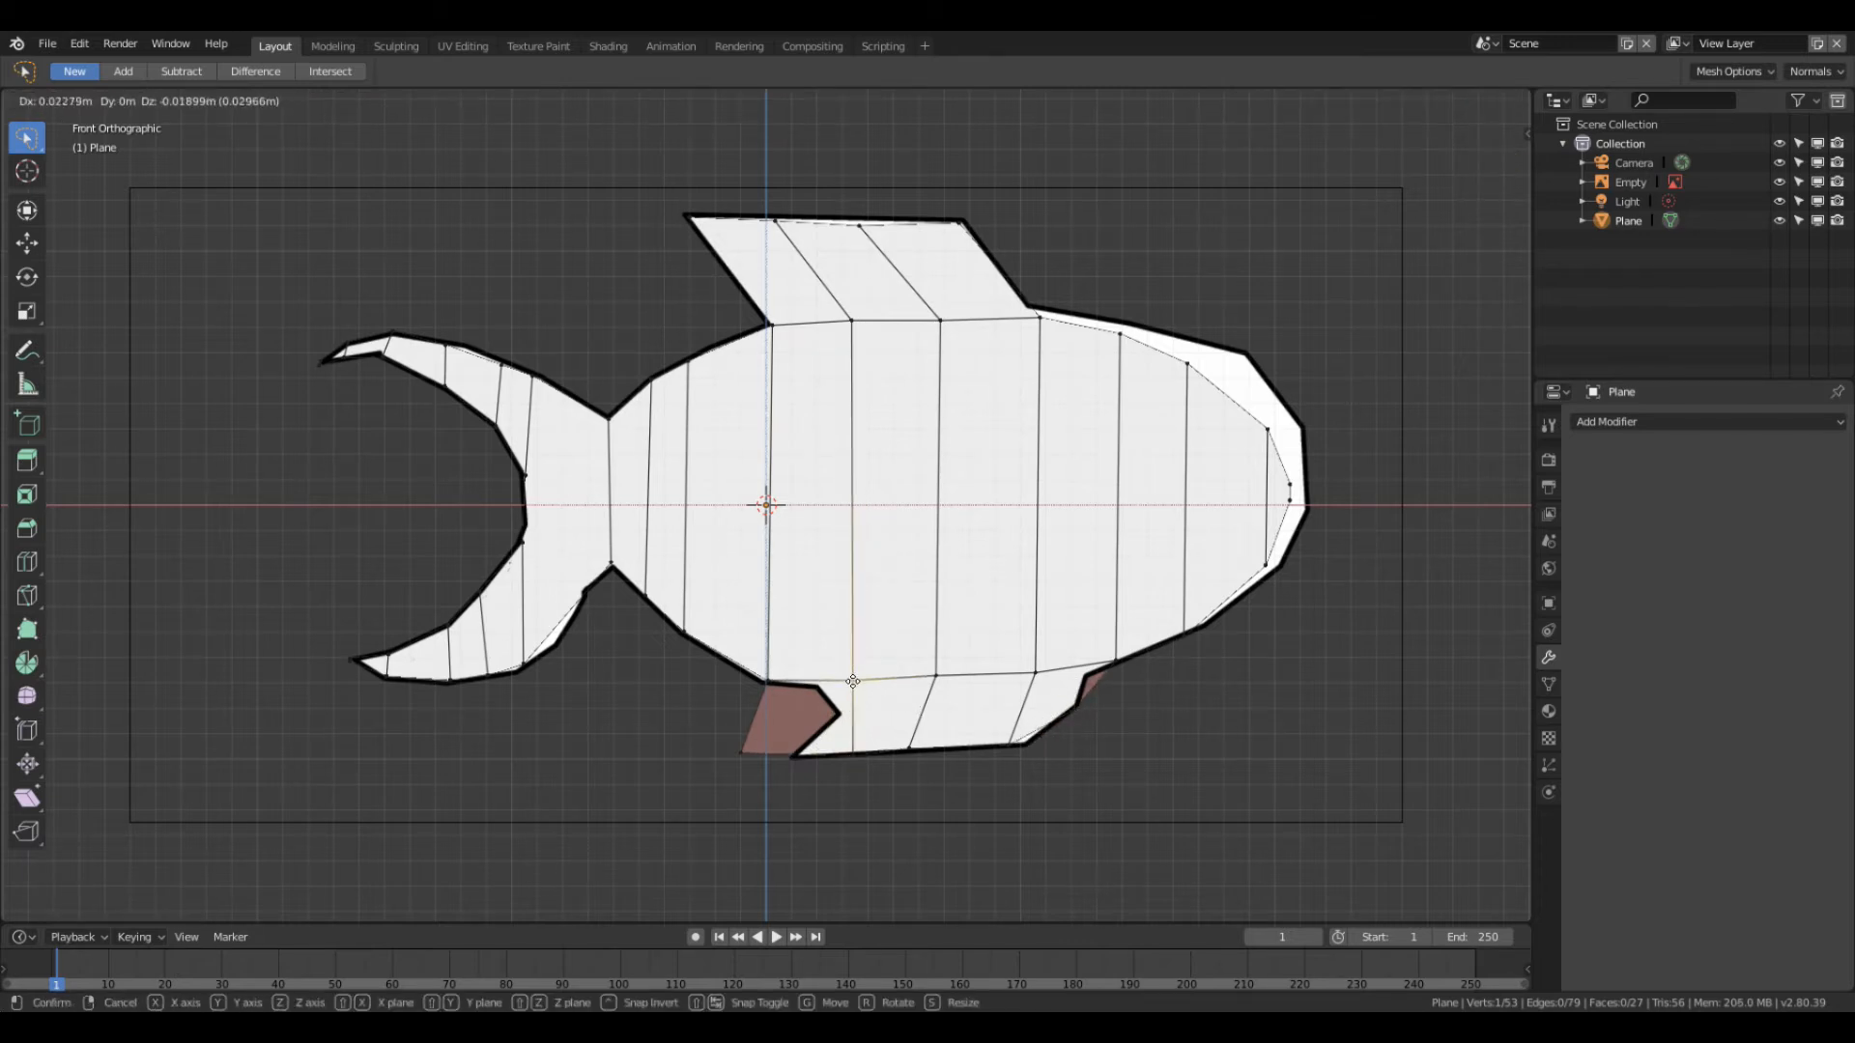
pyautogui.click(853, 680)
pyautogui.click(850, 753)
pyautogui.press('g')
pyautogui.click(744, 751)
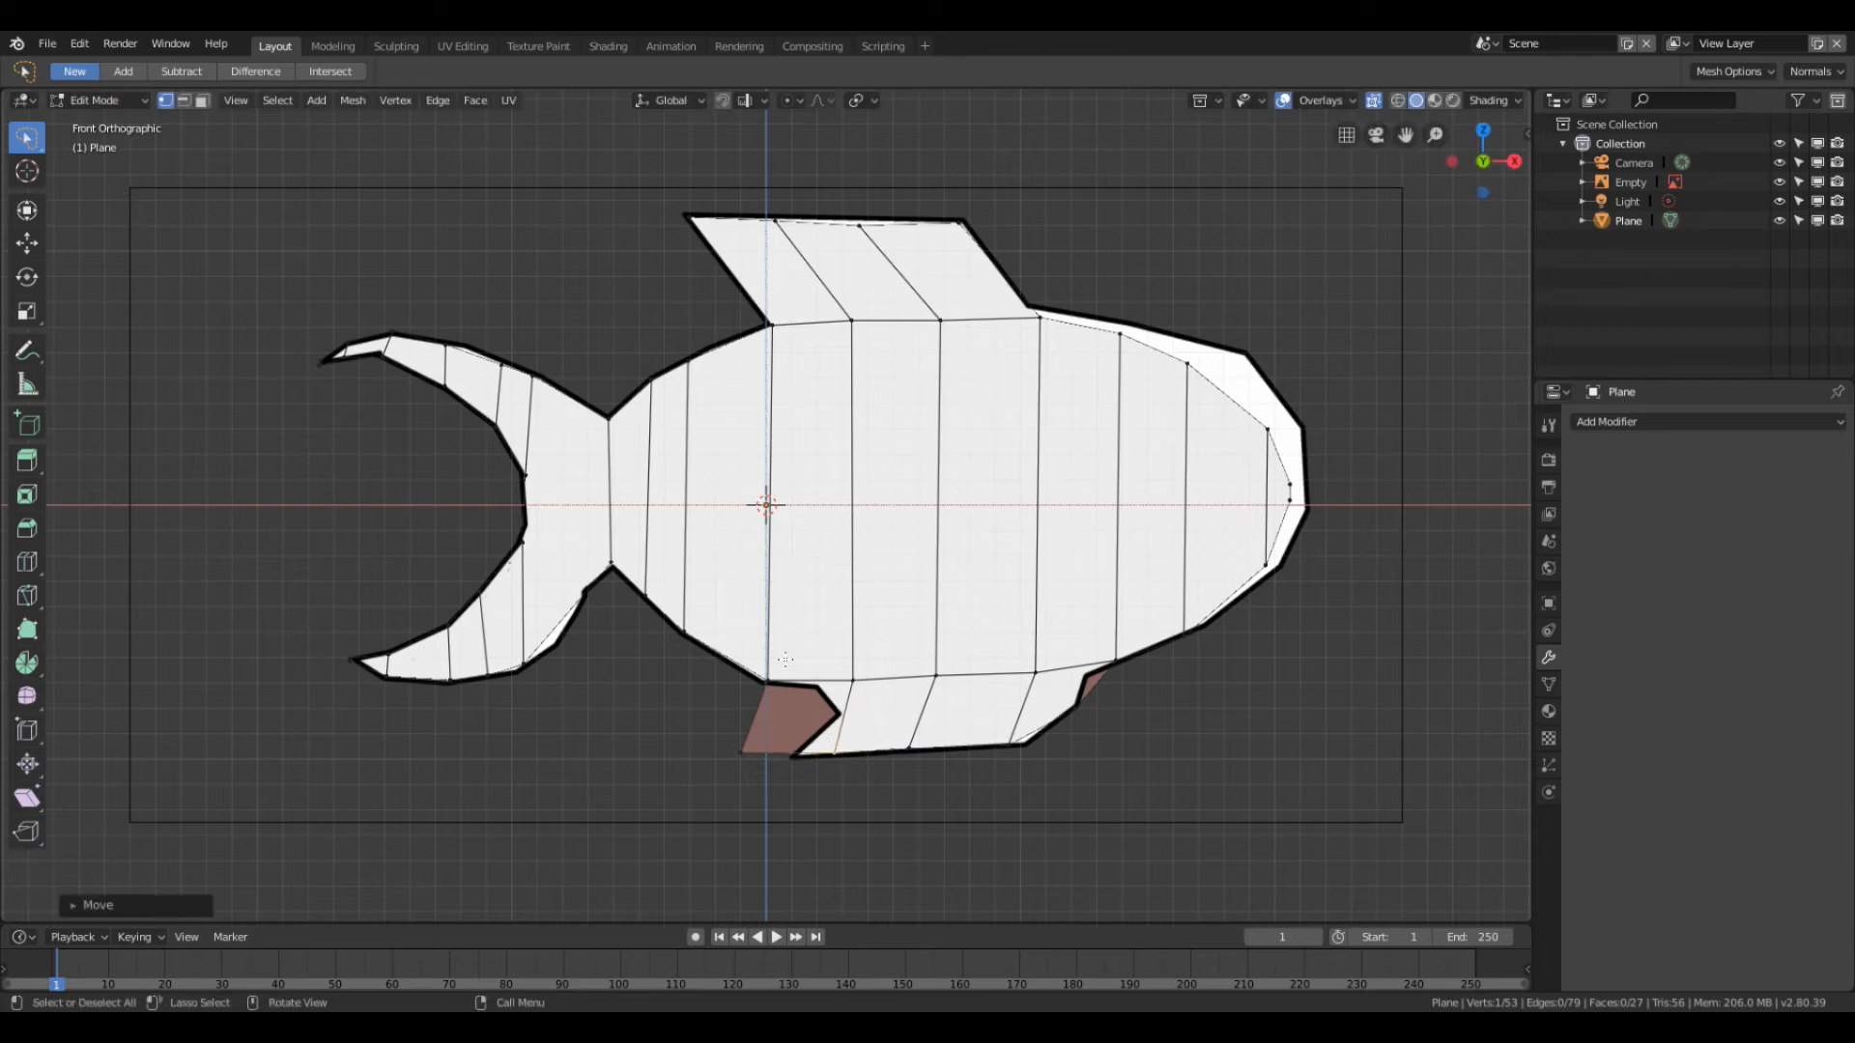
# Step: Subdivide the belly fin's rear edge, move its midpoint into the outline notch, and pull the rear tip vertex down to a point
pyautogui.press('g')
pyautogui.click(754, 749)
pyautogui.keyDown('shift'); pyautogui.click(766, 688); pyautogui.keyUp('shift')
pyautogui.rightClick(766, 690)
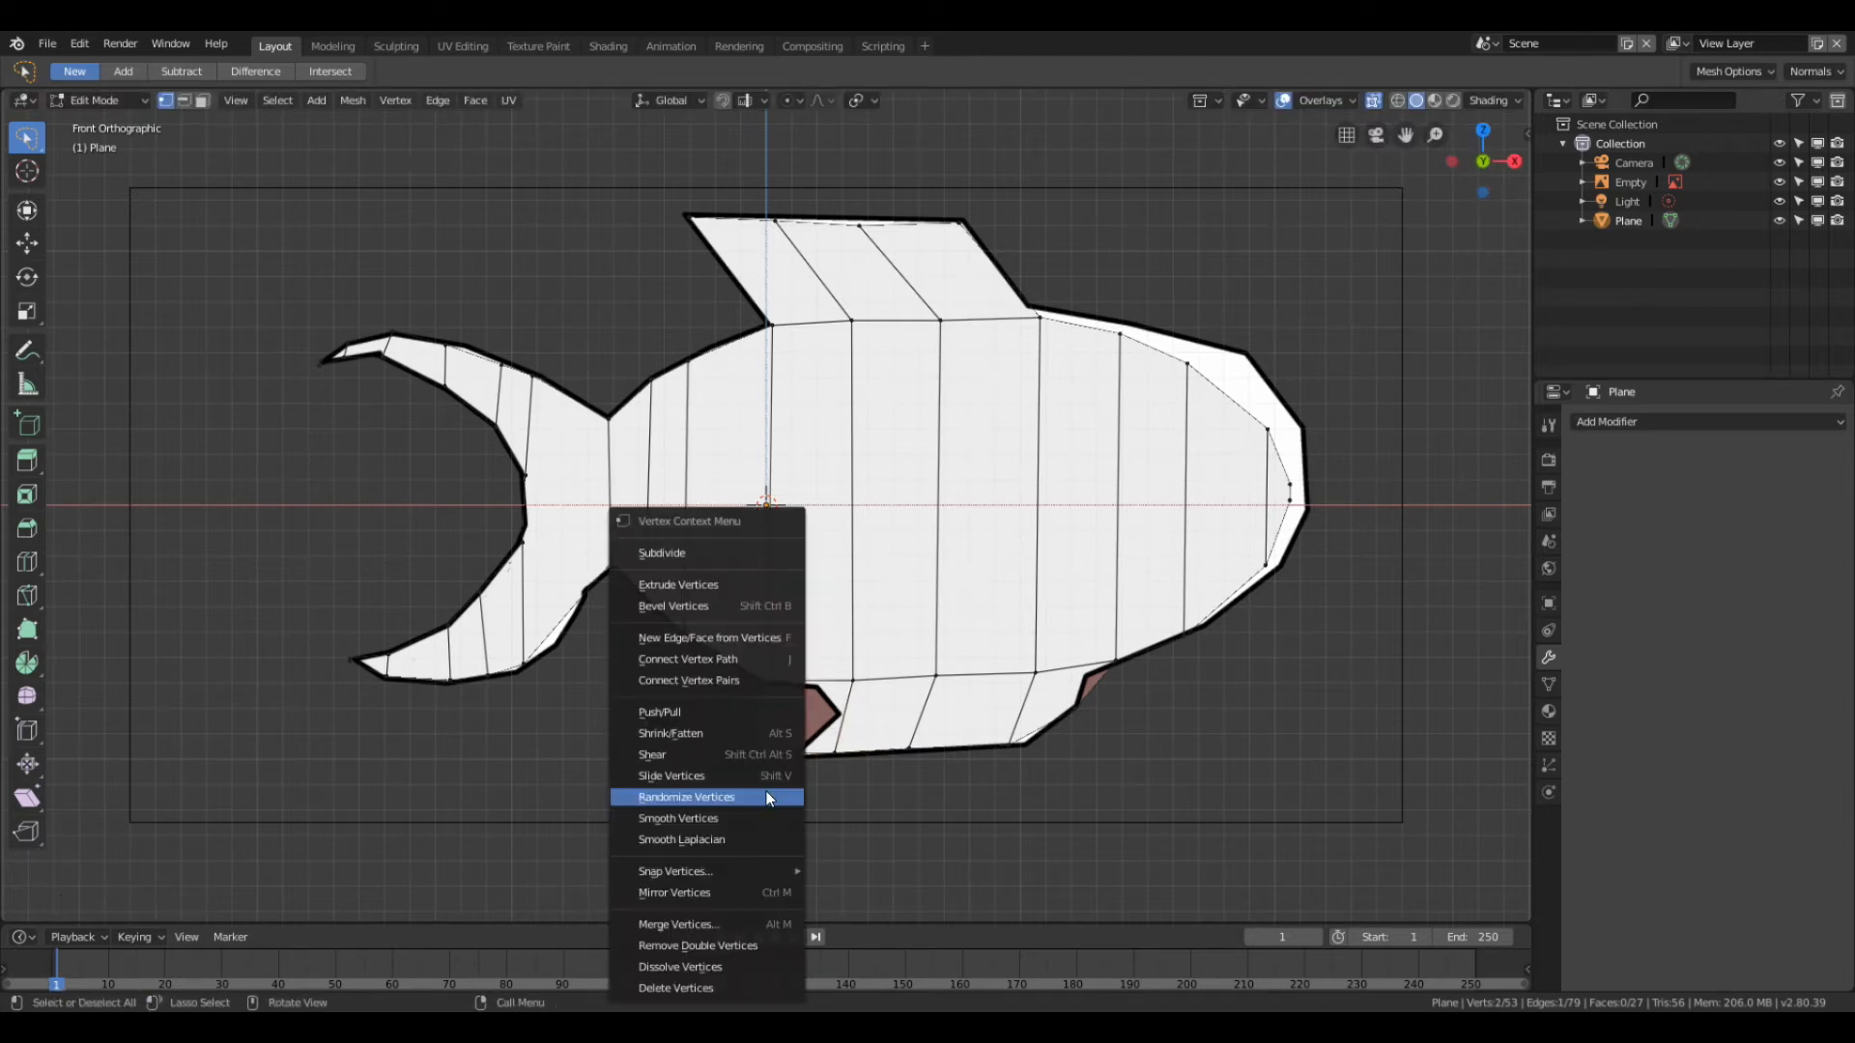
pyautogui.click(693, 549)
pyautogui.press('g')
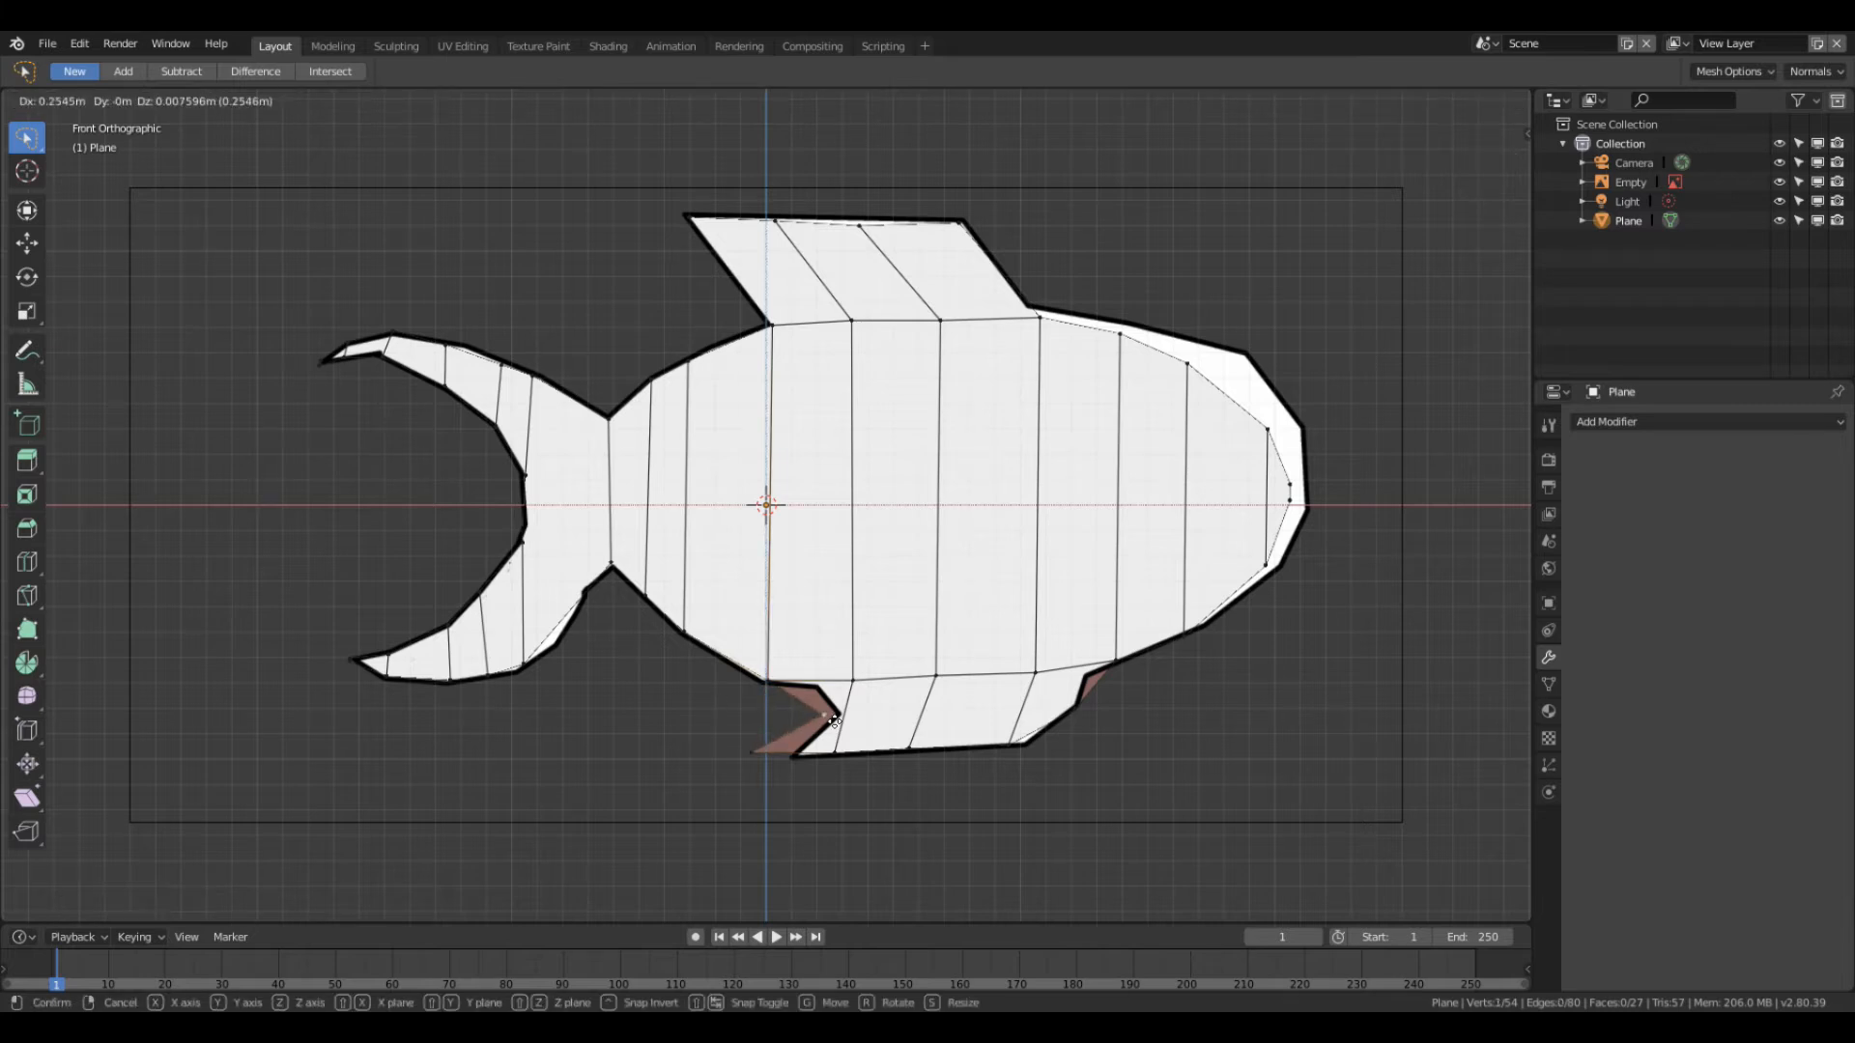
pyautogui.click(770, 755)
pyautogui.press('g')
pyautogui.click(773, 762)
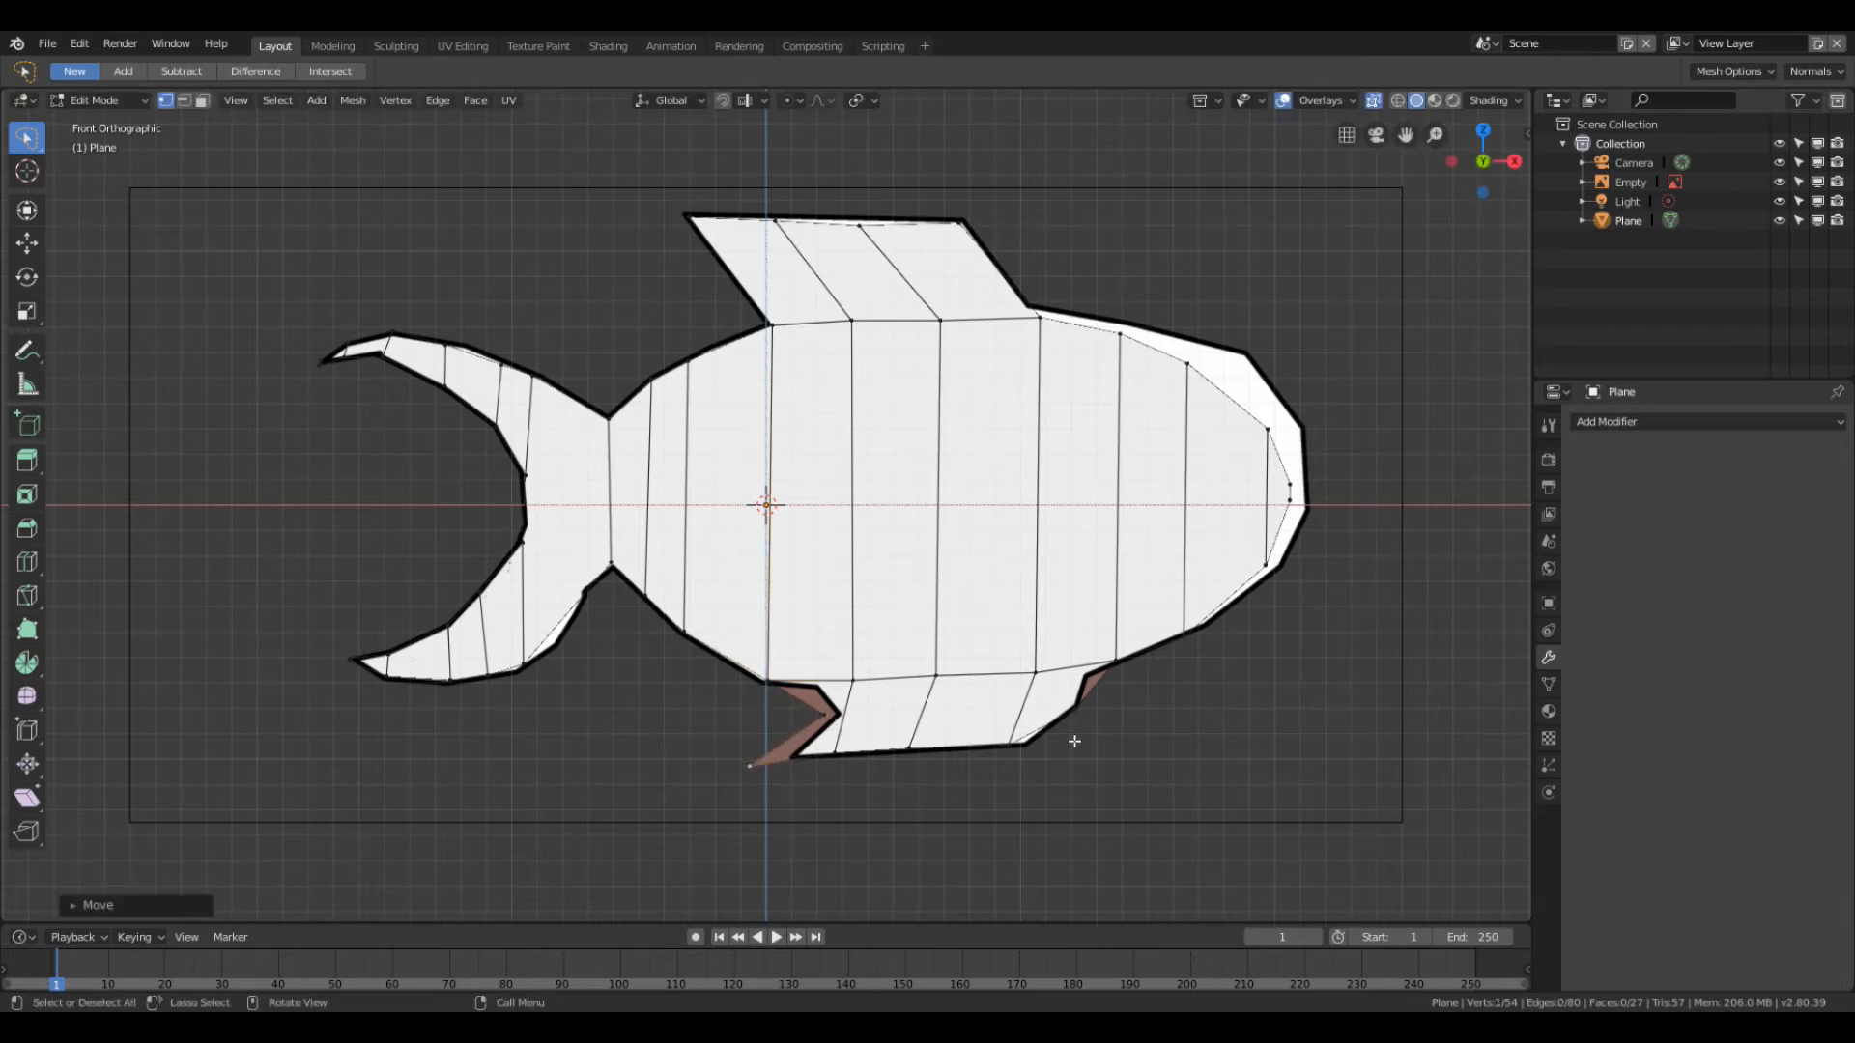
# Step: Hide the fish reference image in the viewport and view the flat mesh in perspective
pyautogui.moveTo(753, 418); pyautogui.dragTo(788, 442, button='middle')
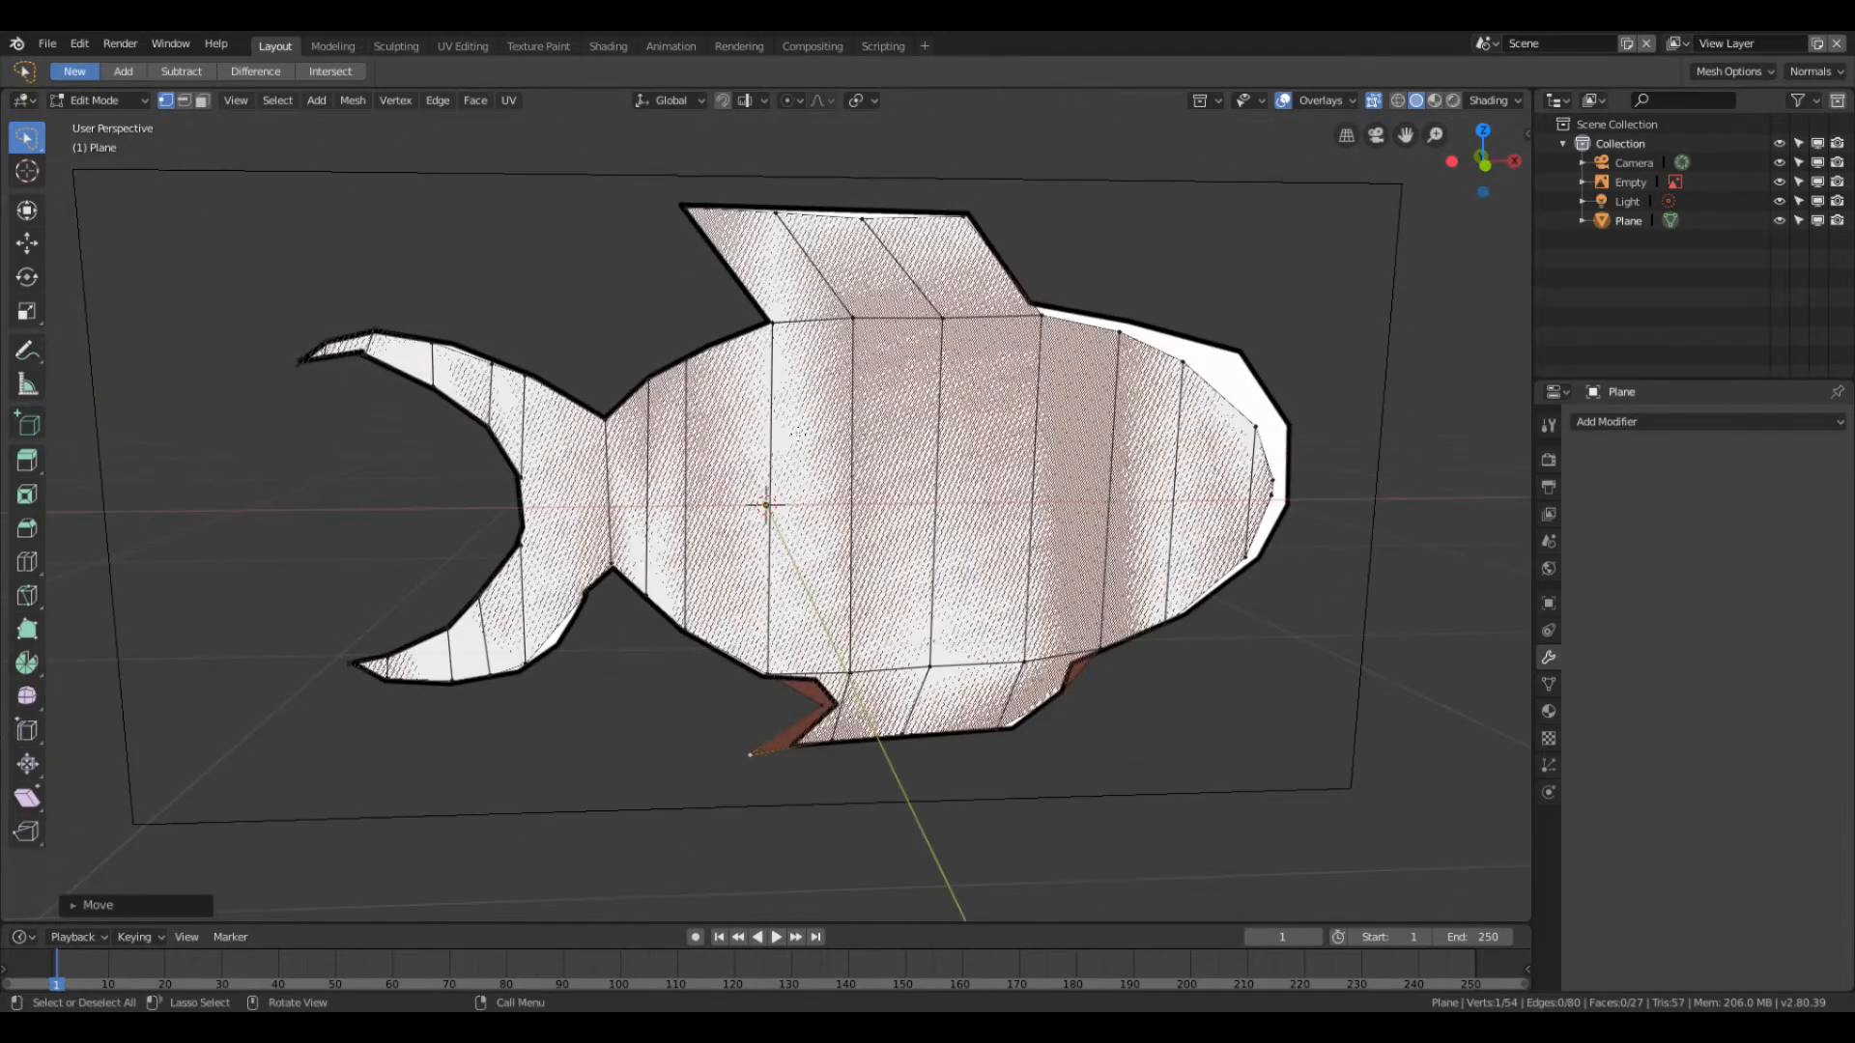
pyautogui.press('KP_1')
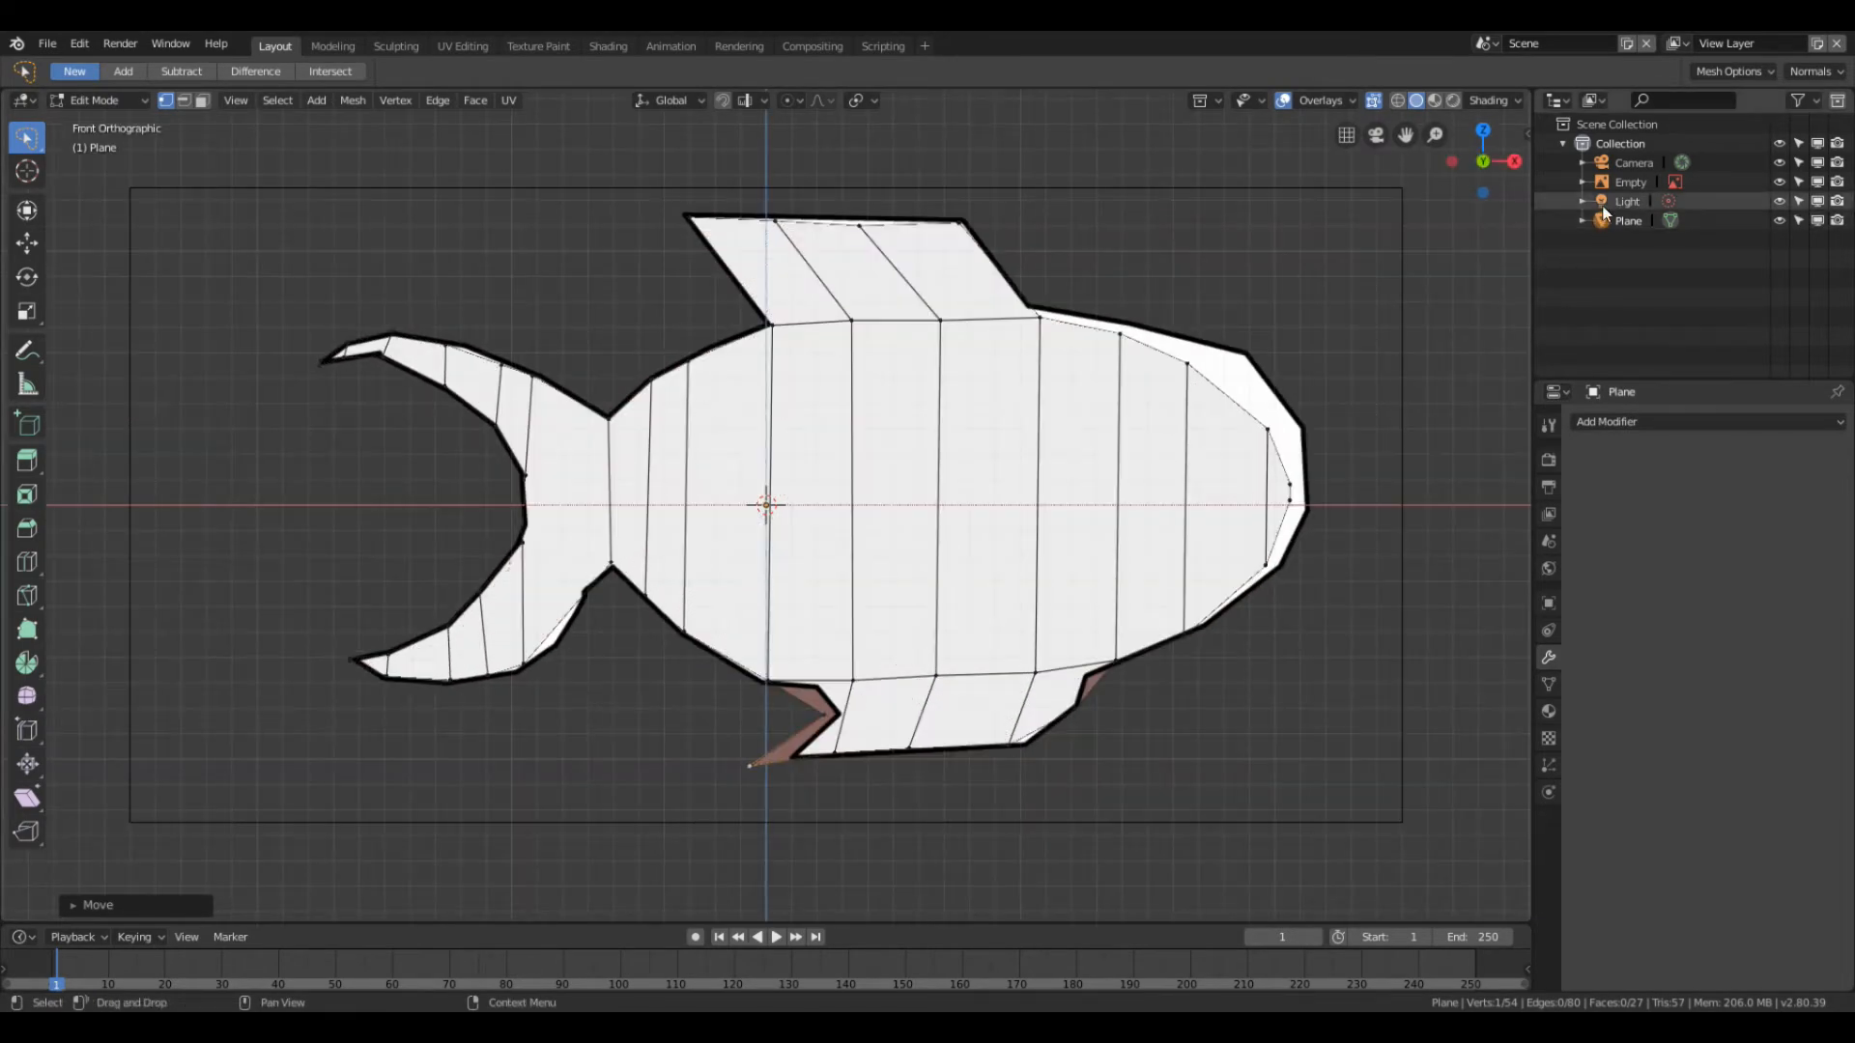
pyautogui.click(1779, 182)
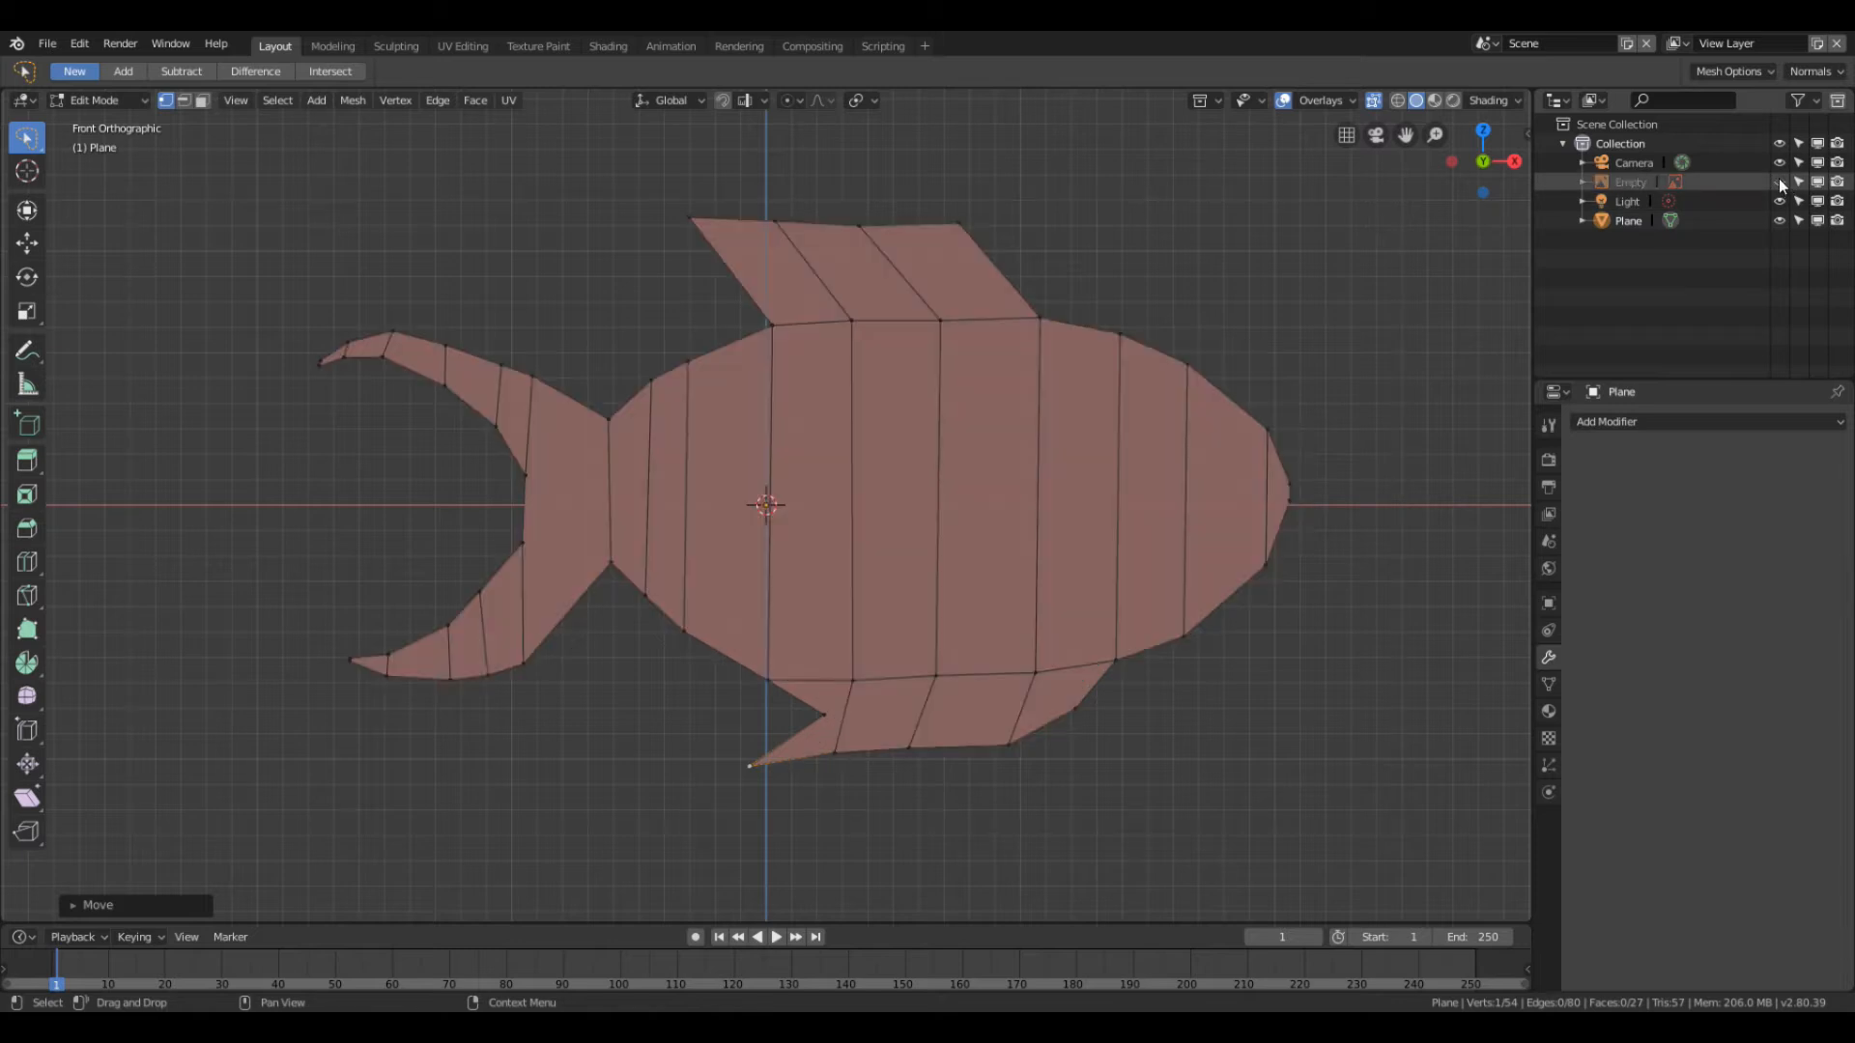
pyautogui.moveTo(1111, 405); pyautogui.dragTo(693, 559, button='middle')
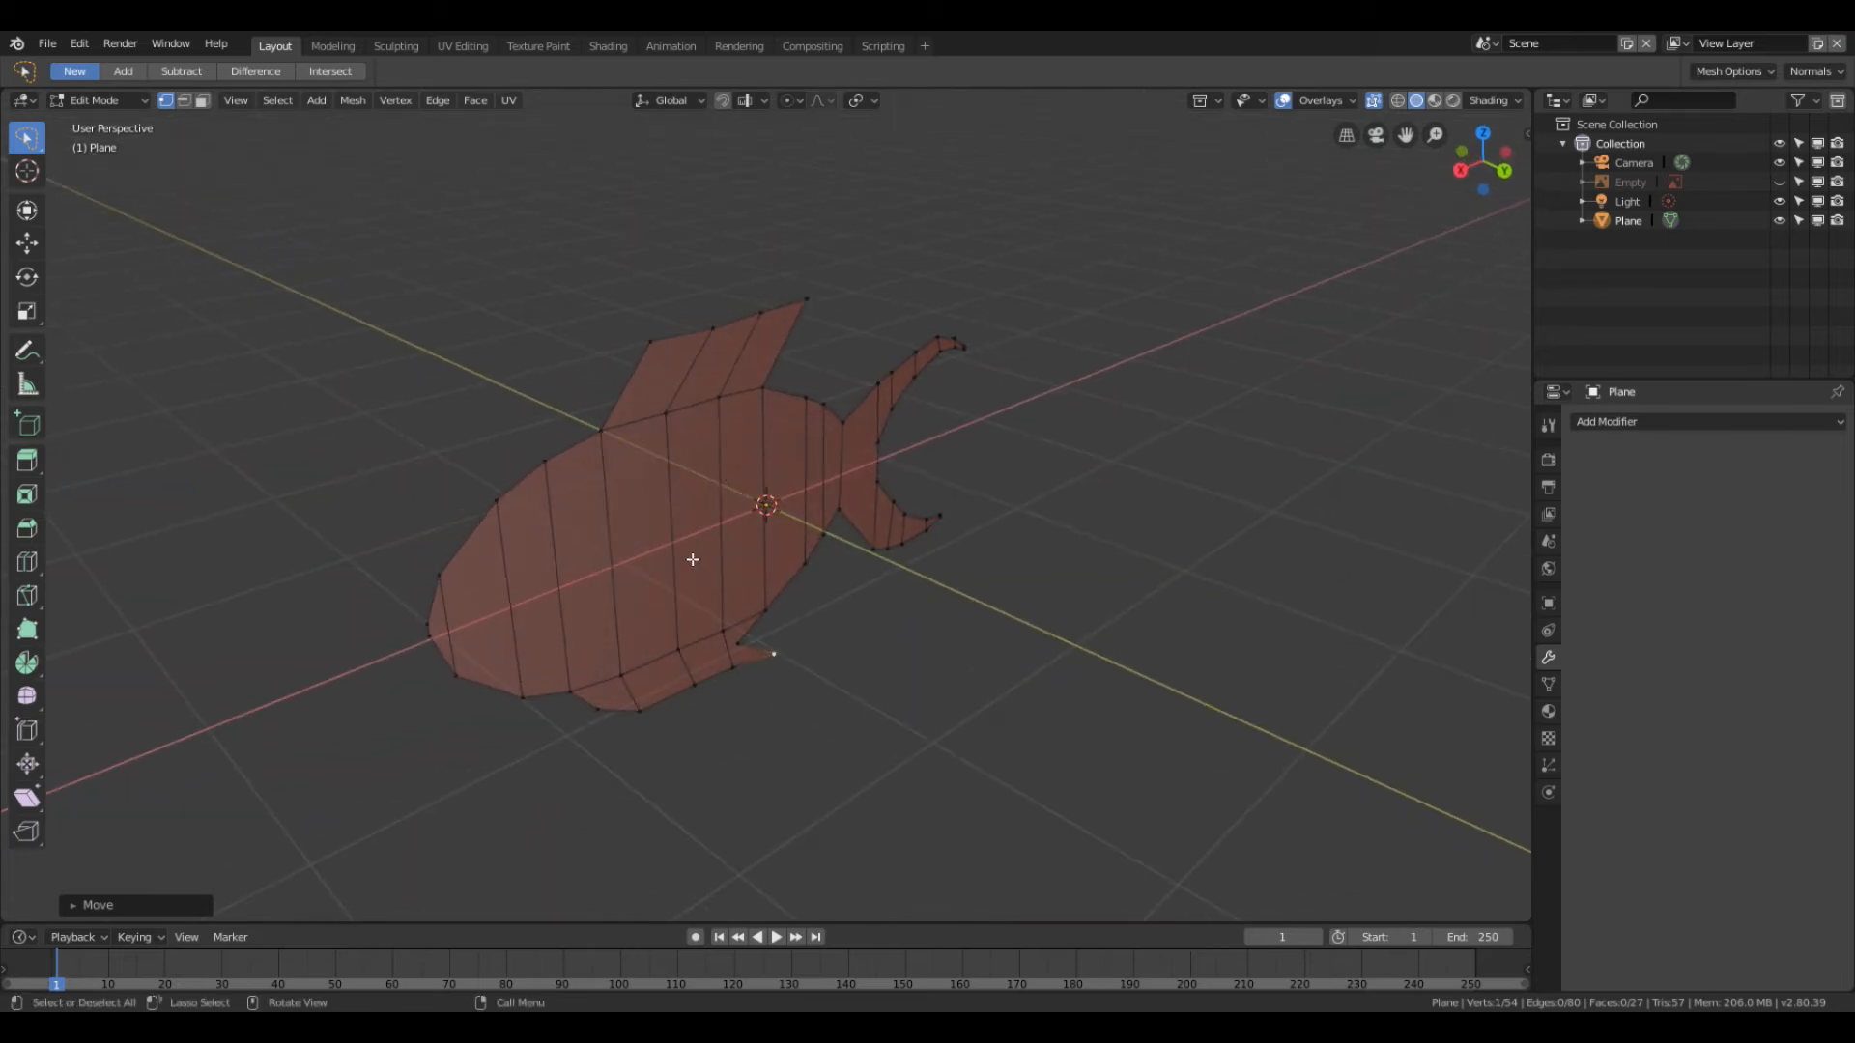
# Step: Extrude all faces of the flat fish mesh a short distance along the positive Y axis to give it thickness
pyautogui.click(207, 109)
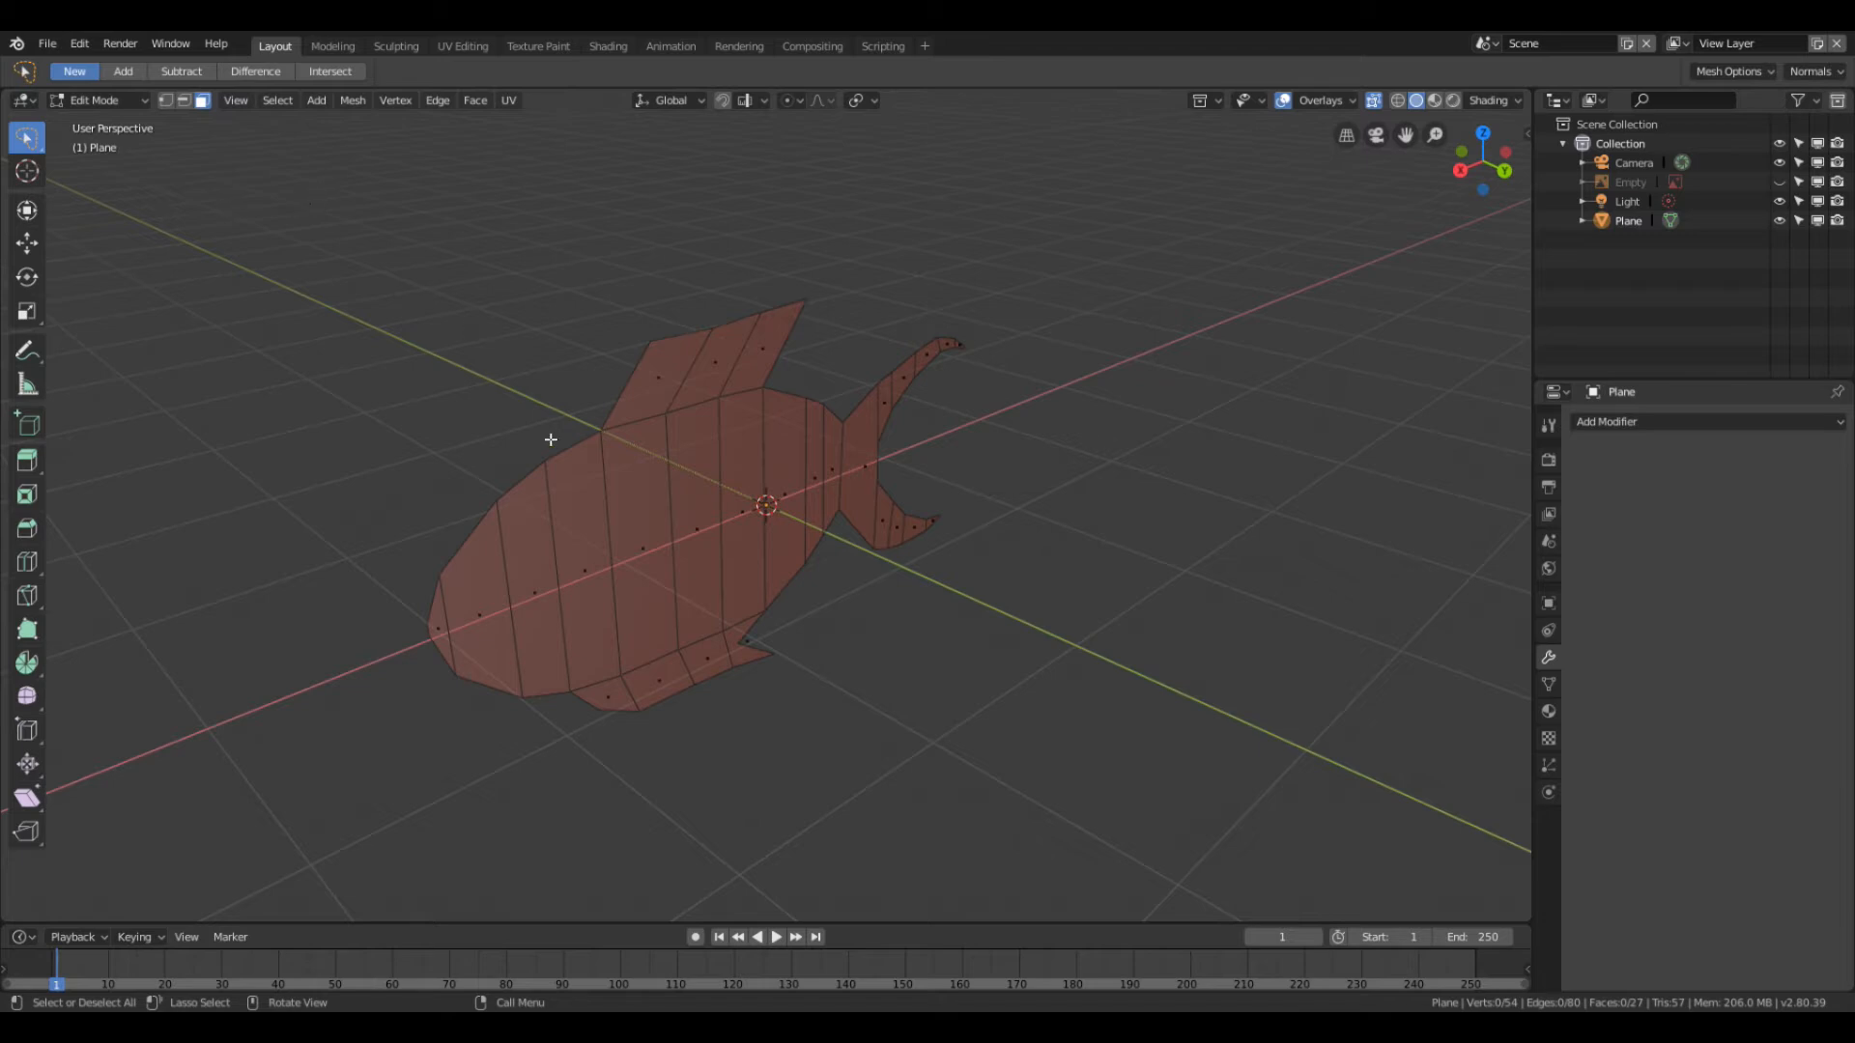
pyautogui.press('a')
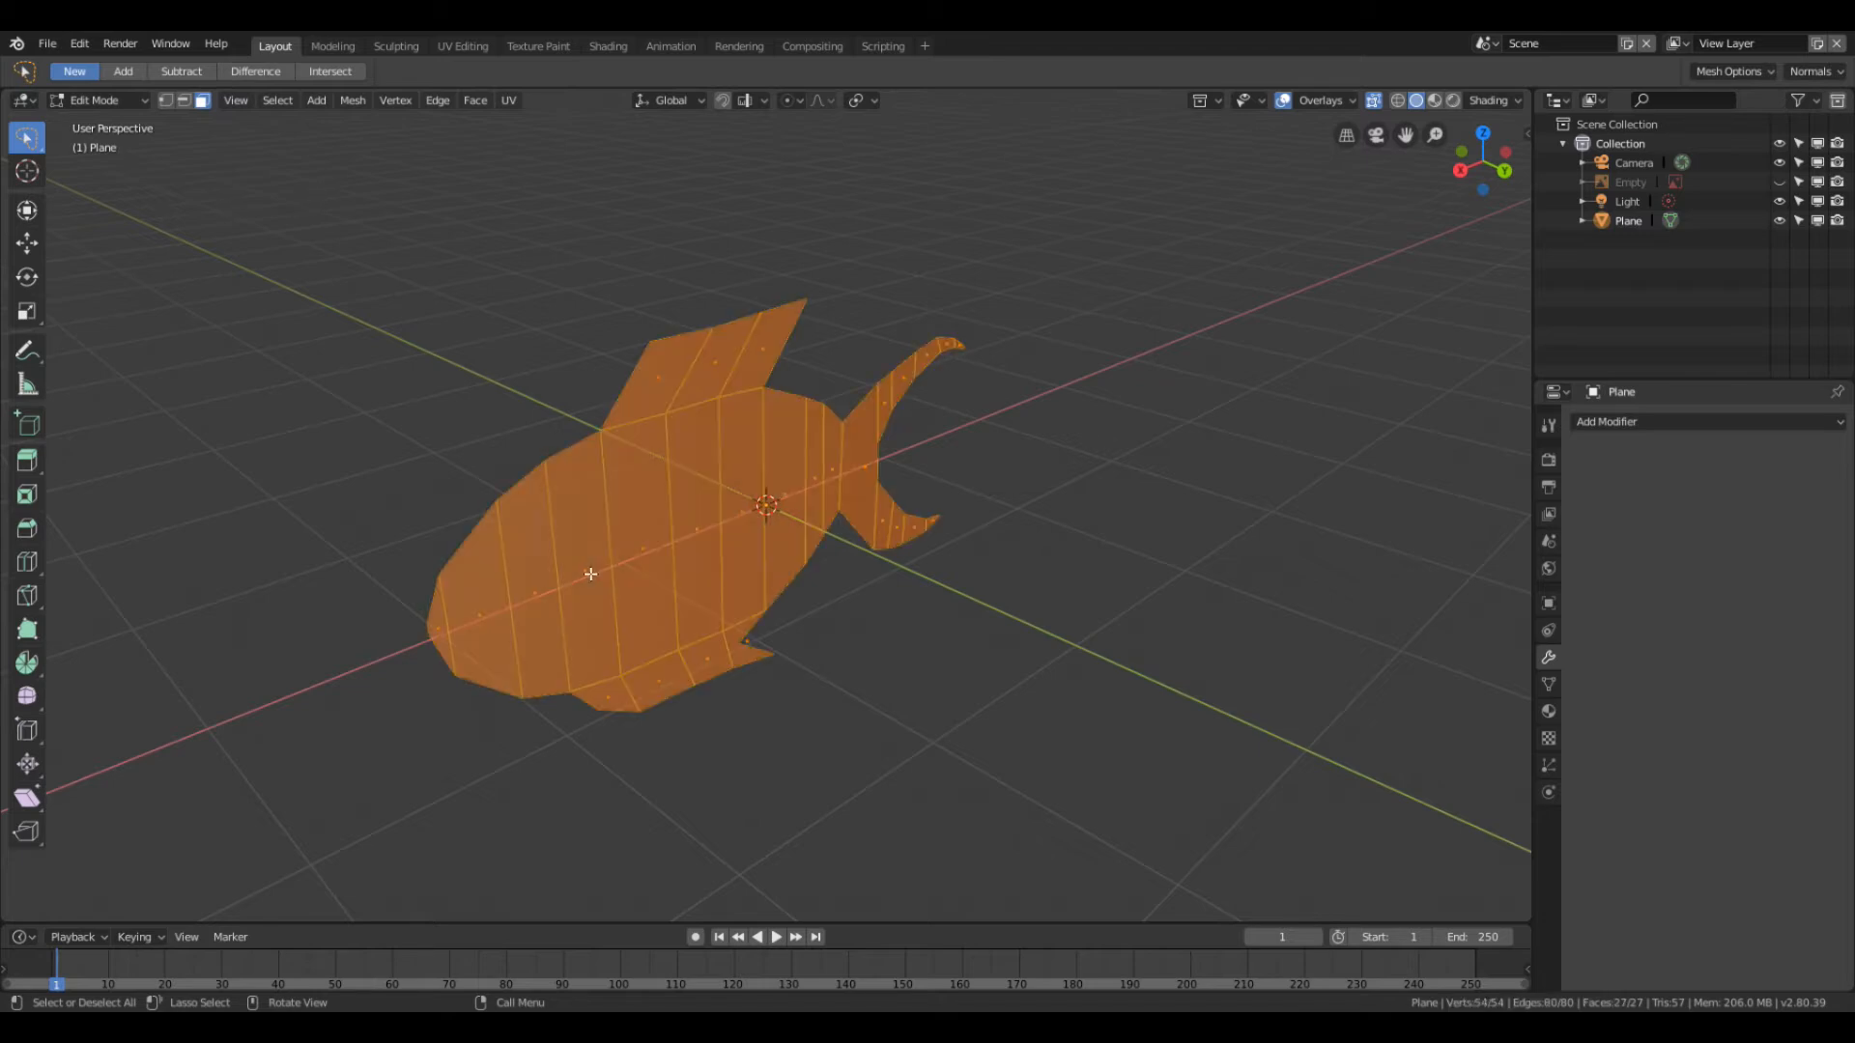
pyautogui.moveTo(600, 574); pyautogui.dragTo(785, 543, button='middle')
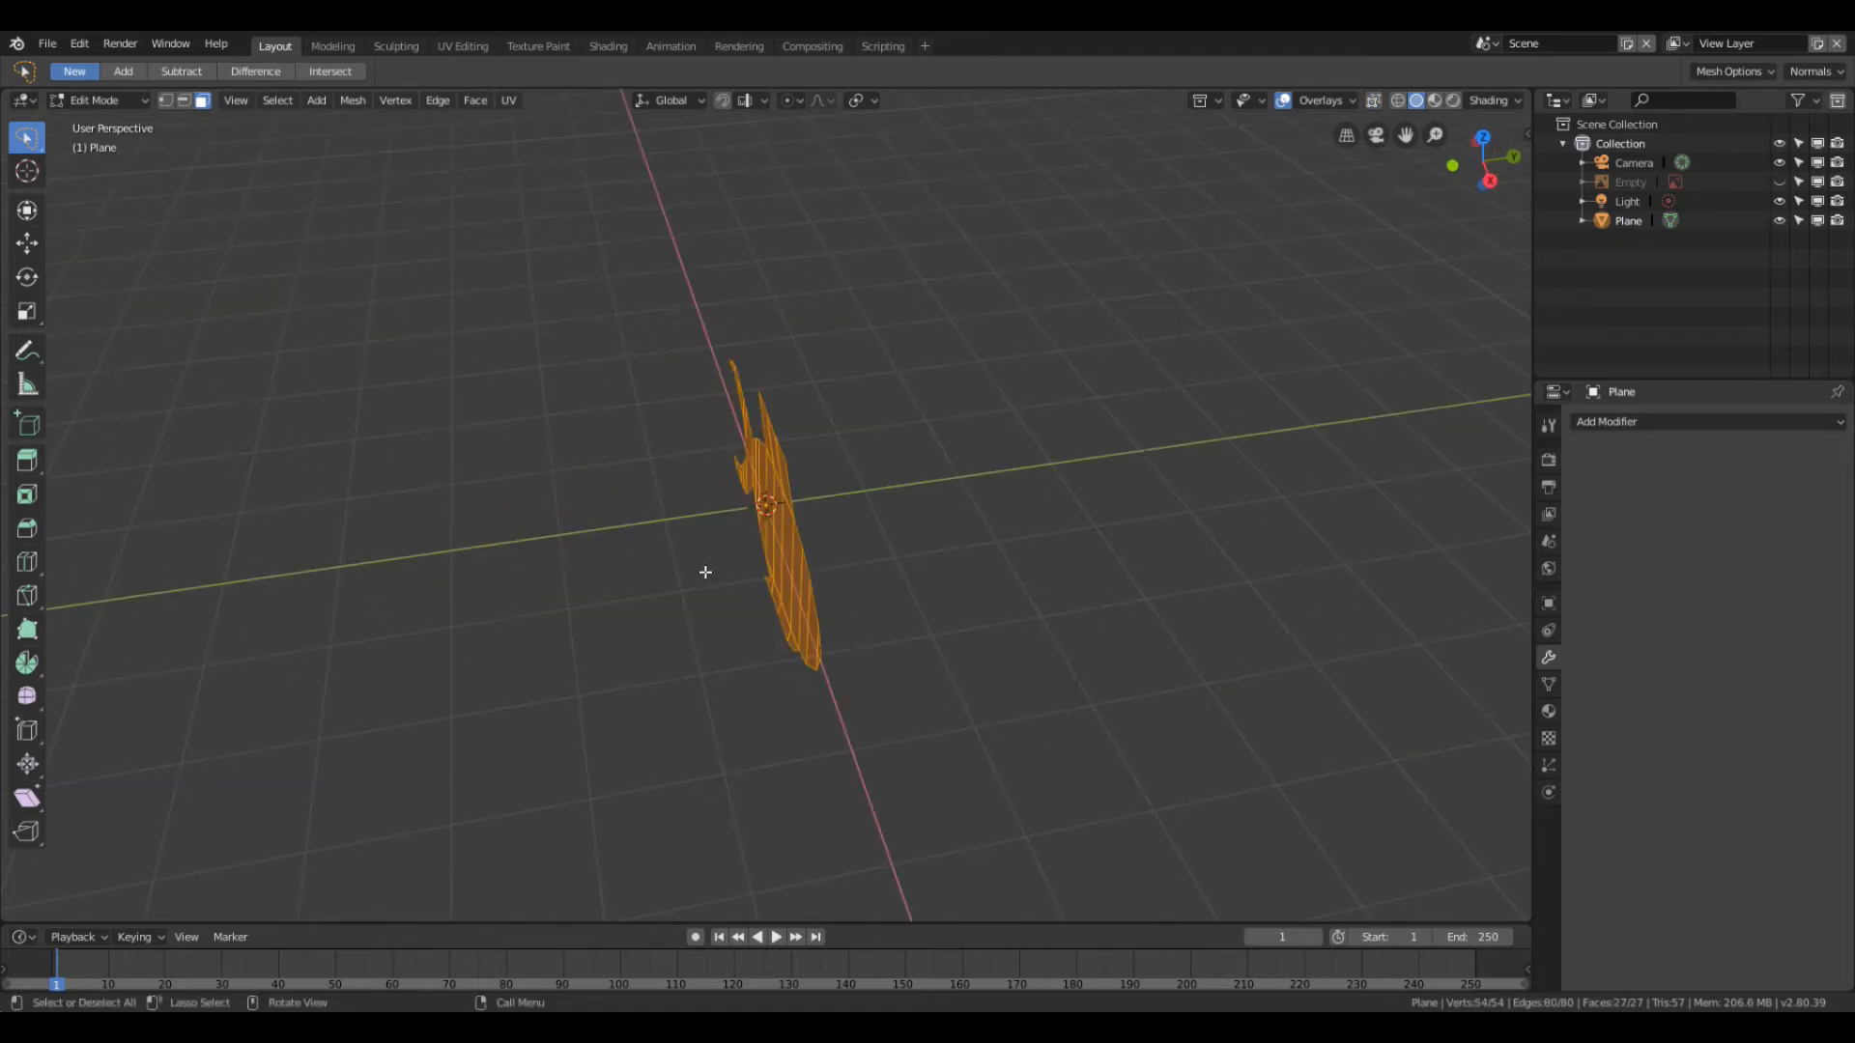
pyautogui.press('e')
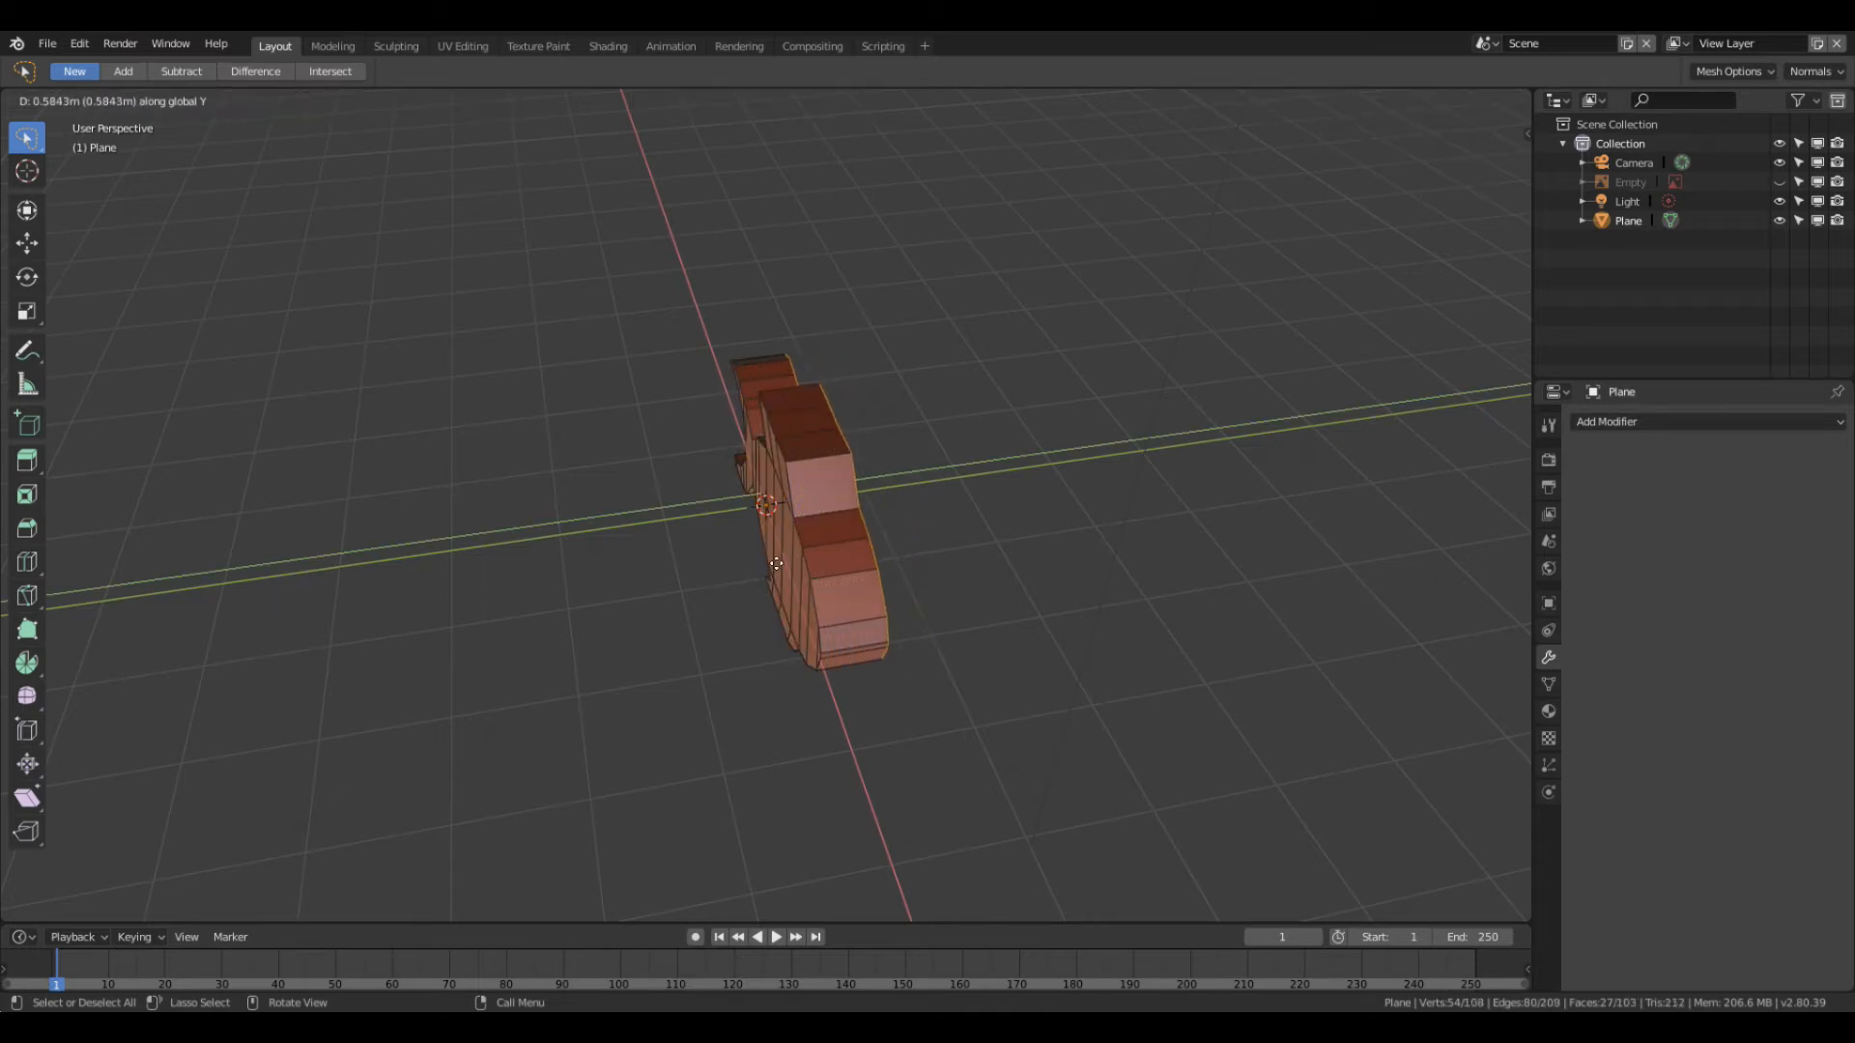
pyautogui.click(756, 565)
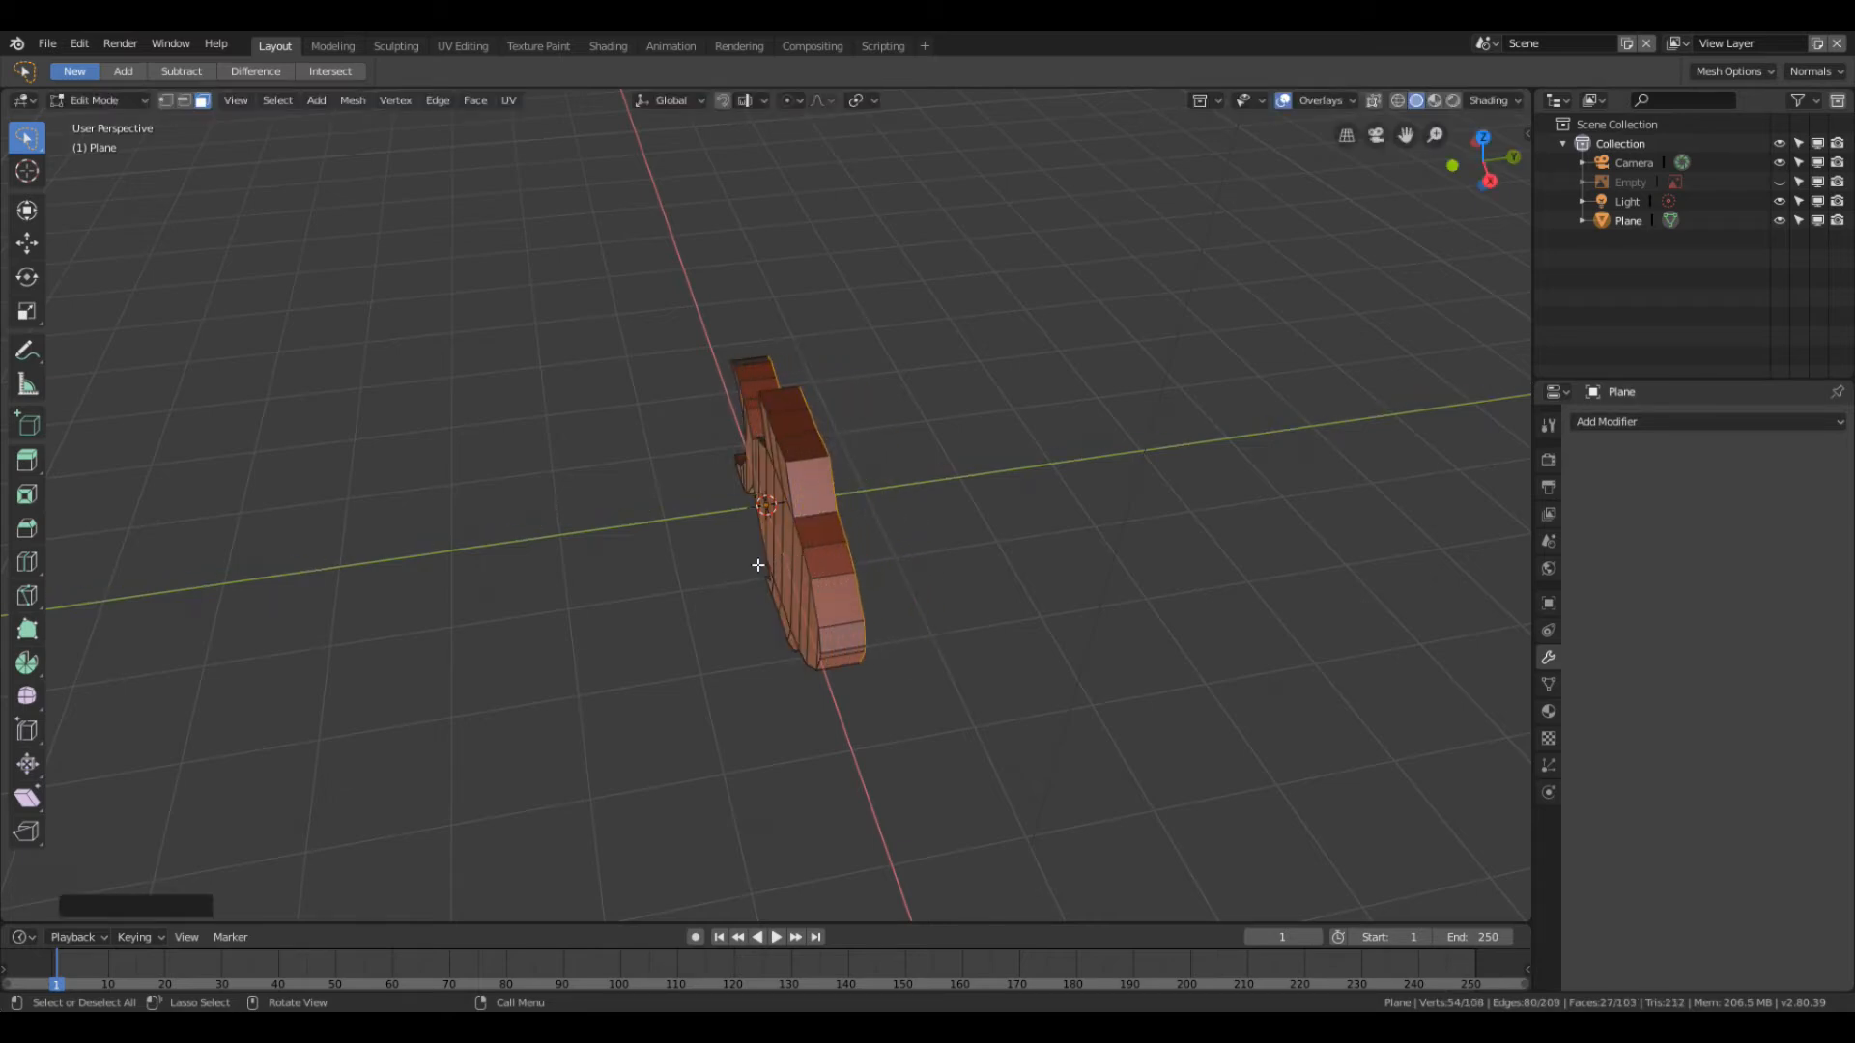
pyautogui.moveTo(755, 562); pyautogui.dragTo(862, 502, button='middle')
pyautogui.click(858, 481)
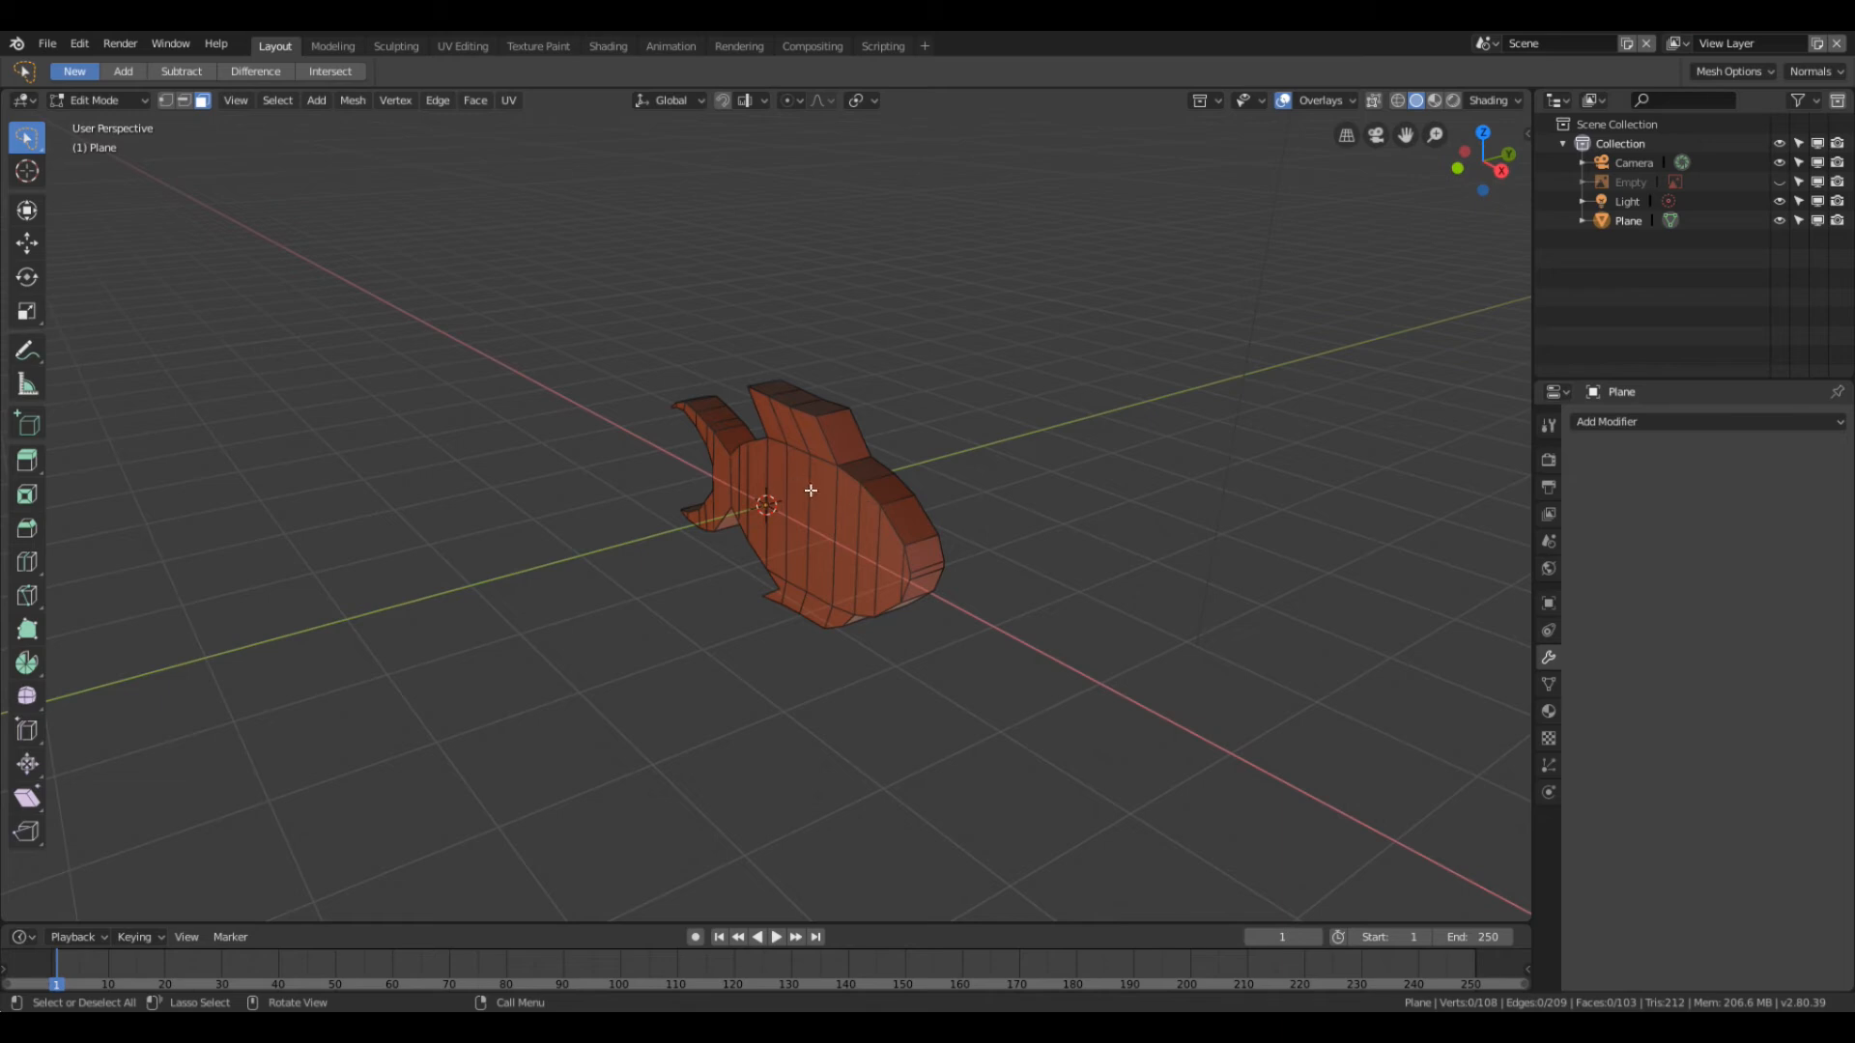
# Step: Select all the fish's side faces lying on the centre plane in front view and delete them
pyautogui.press('KP_1')
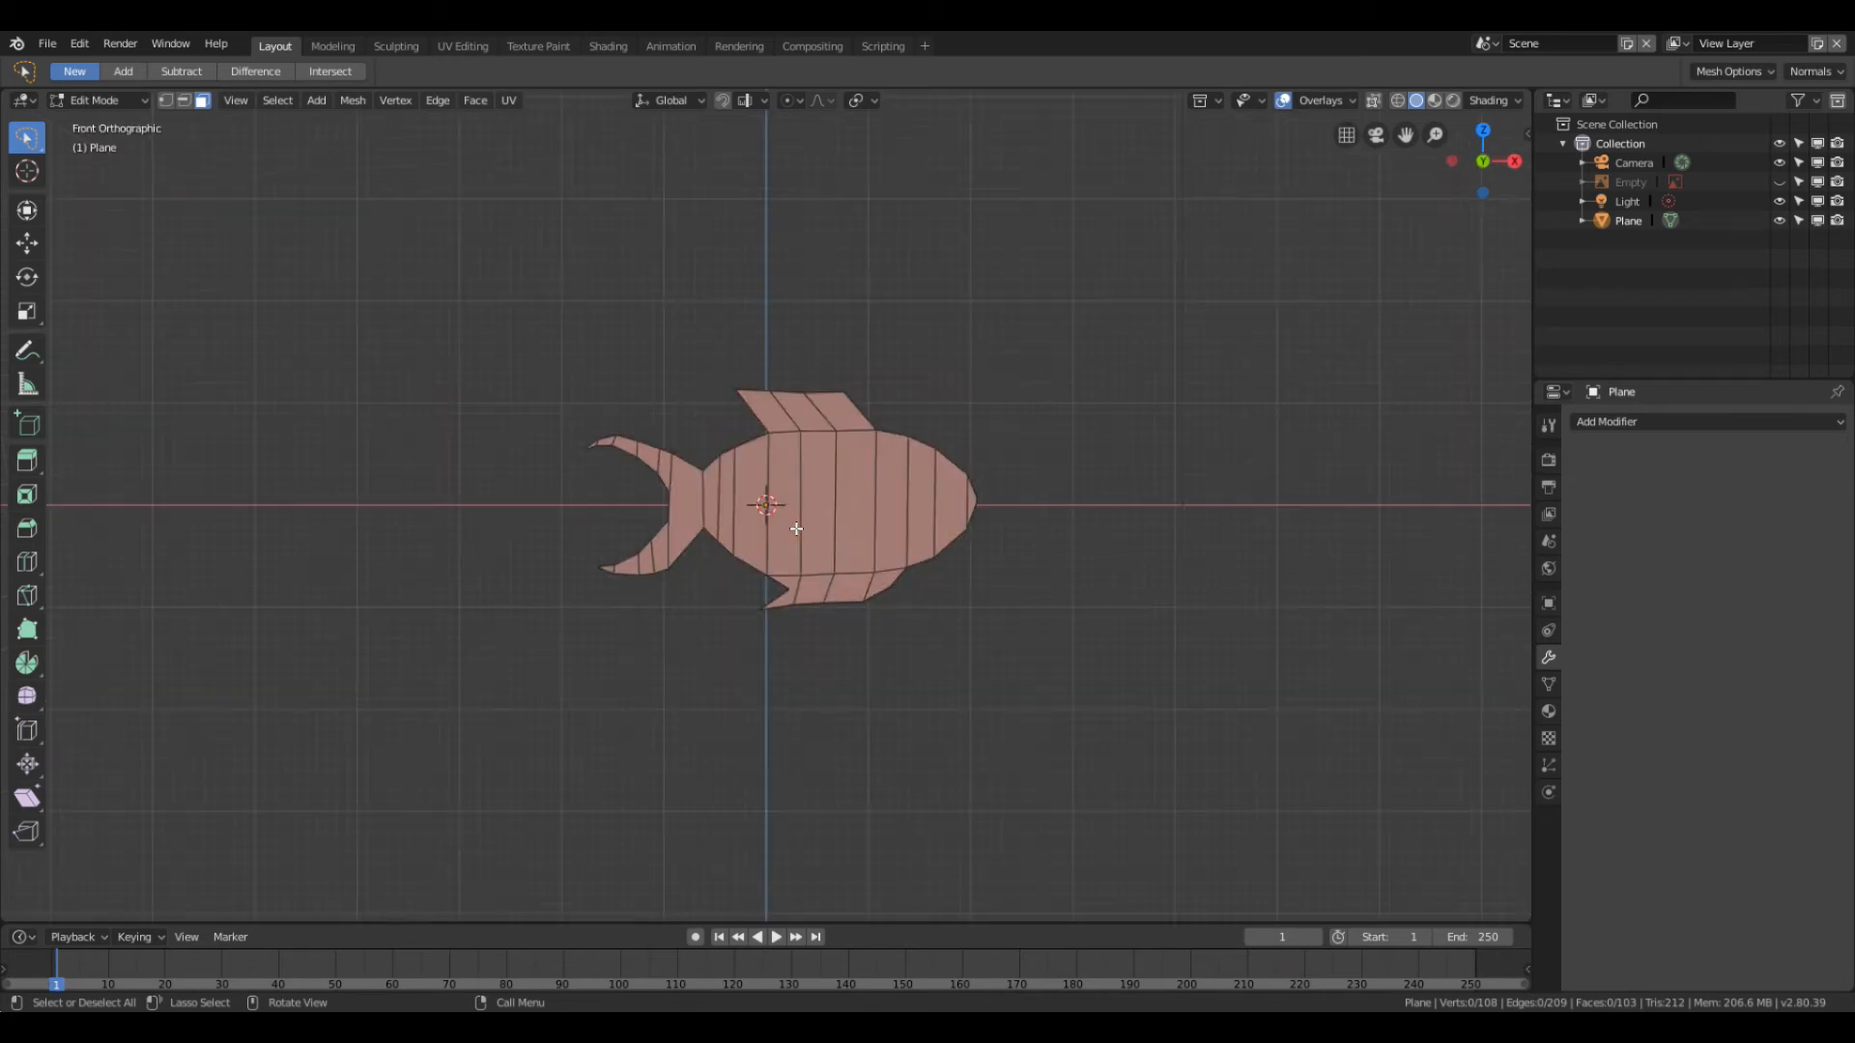
pyautogui.moveTo(807, 530); pyautogui.dragTo(711, 584, button='middle')
pyautogui.press('KP_1')
pyautogui.press('c')
pyautogui.moveTo(720, 576); pyautogui.dragTo(919, 583)
pyautogui.rightClick(816, 588)
pyautogui.moveTo(815, 588)
pyautogui.mouseDown(button='middle')
pyautogui.moveTo(749, 642)
pyautogui.moveTo(690, 625)
pyautogui.moveTo(766, 613)
pyautogui.mouseUp(button='middle')
pyautogui.press('x')
pyautogui.click(641, 634)
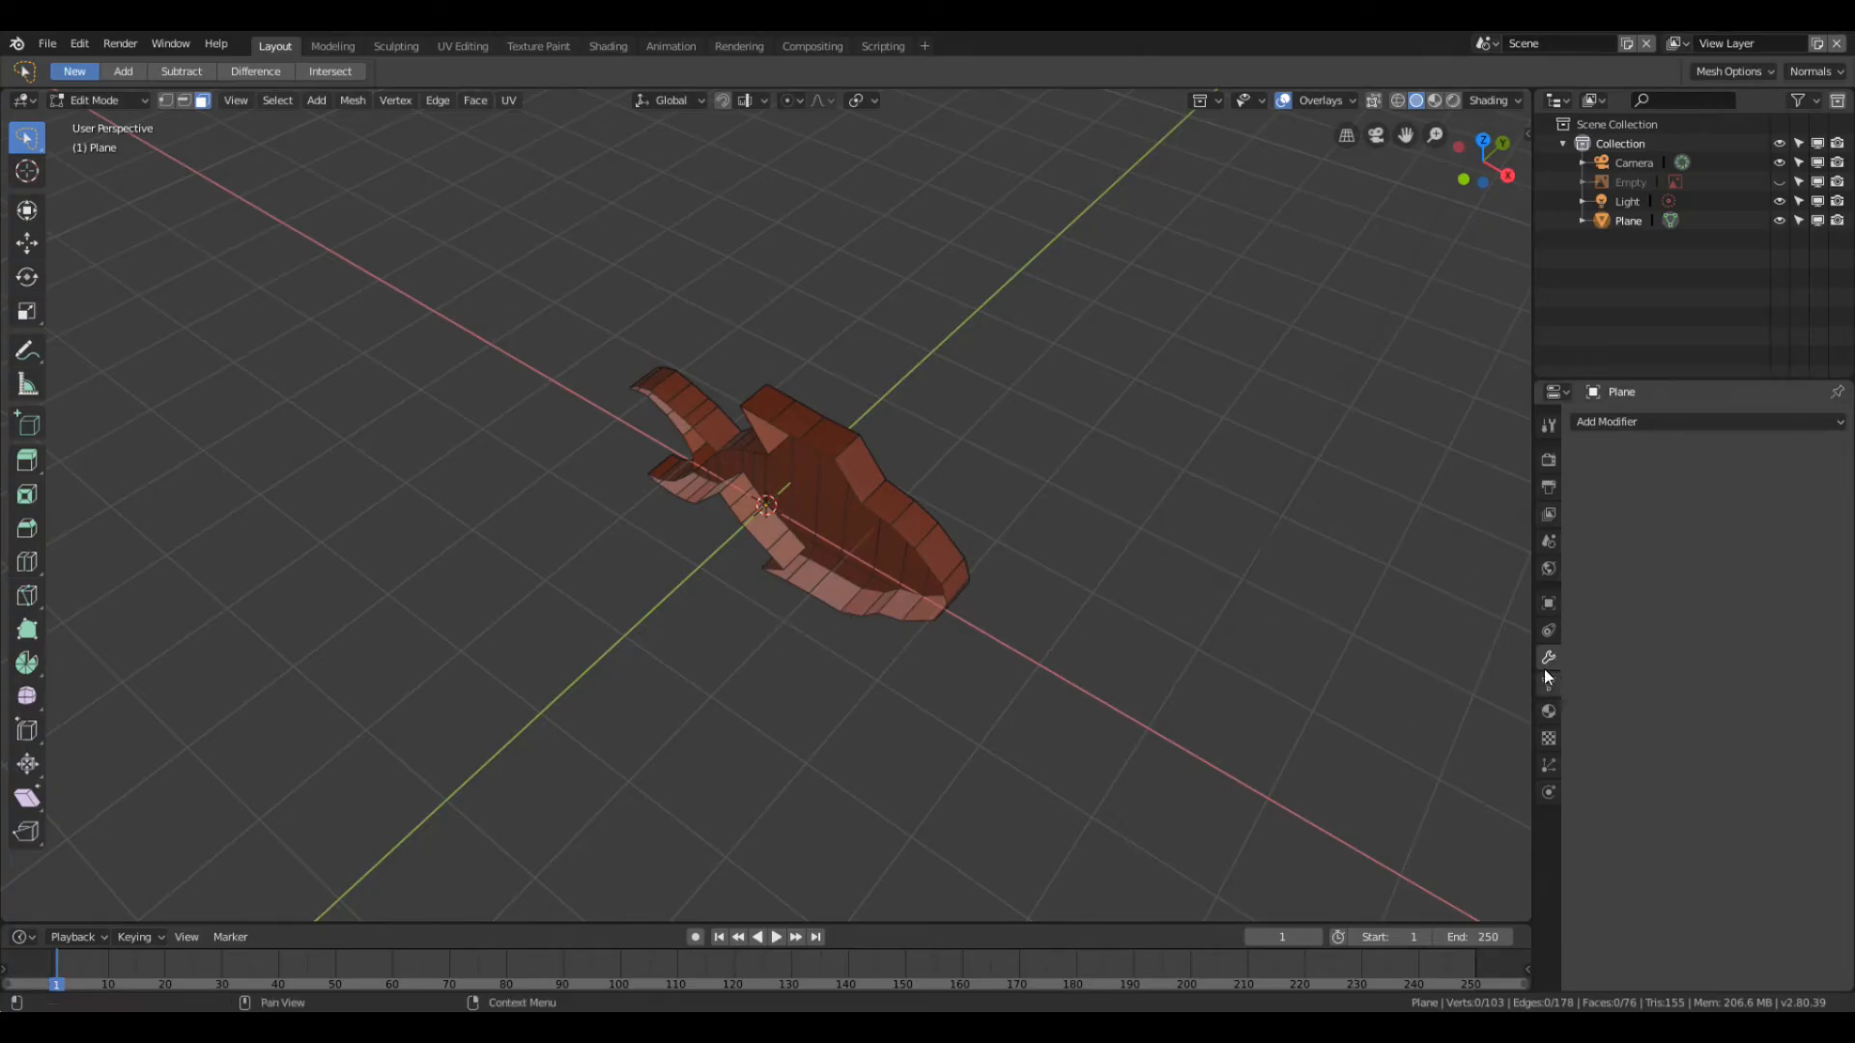
# Step: Add a Mirror modifier to the fish with only the Z axis enabled
pyautogui.click(1638, 425)
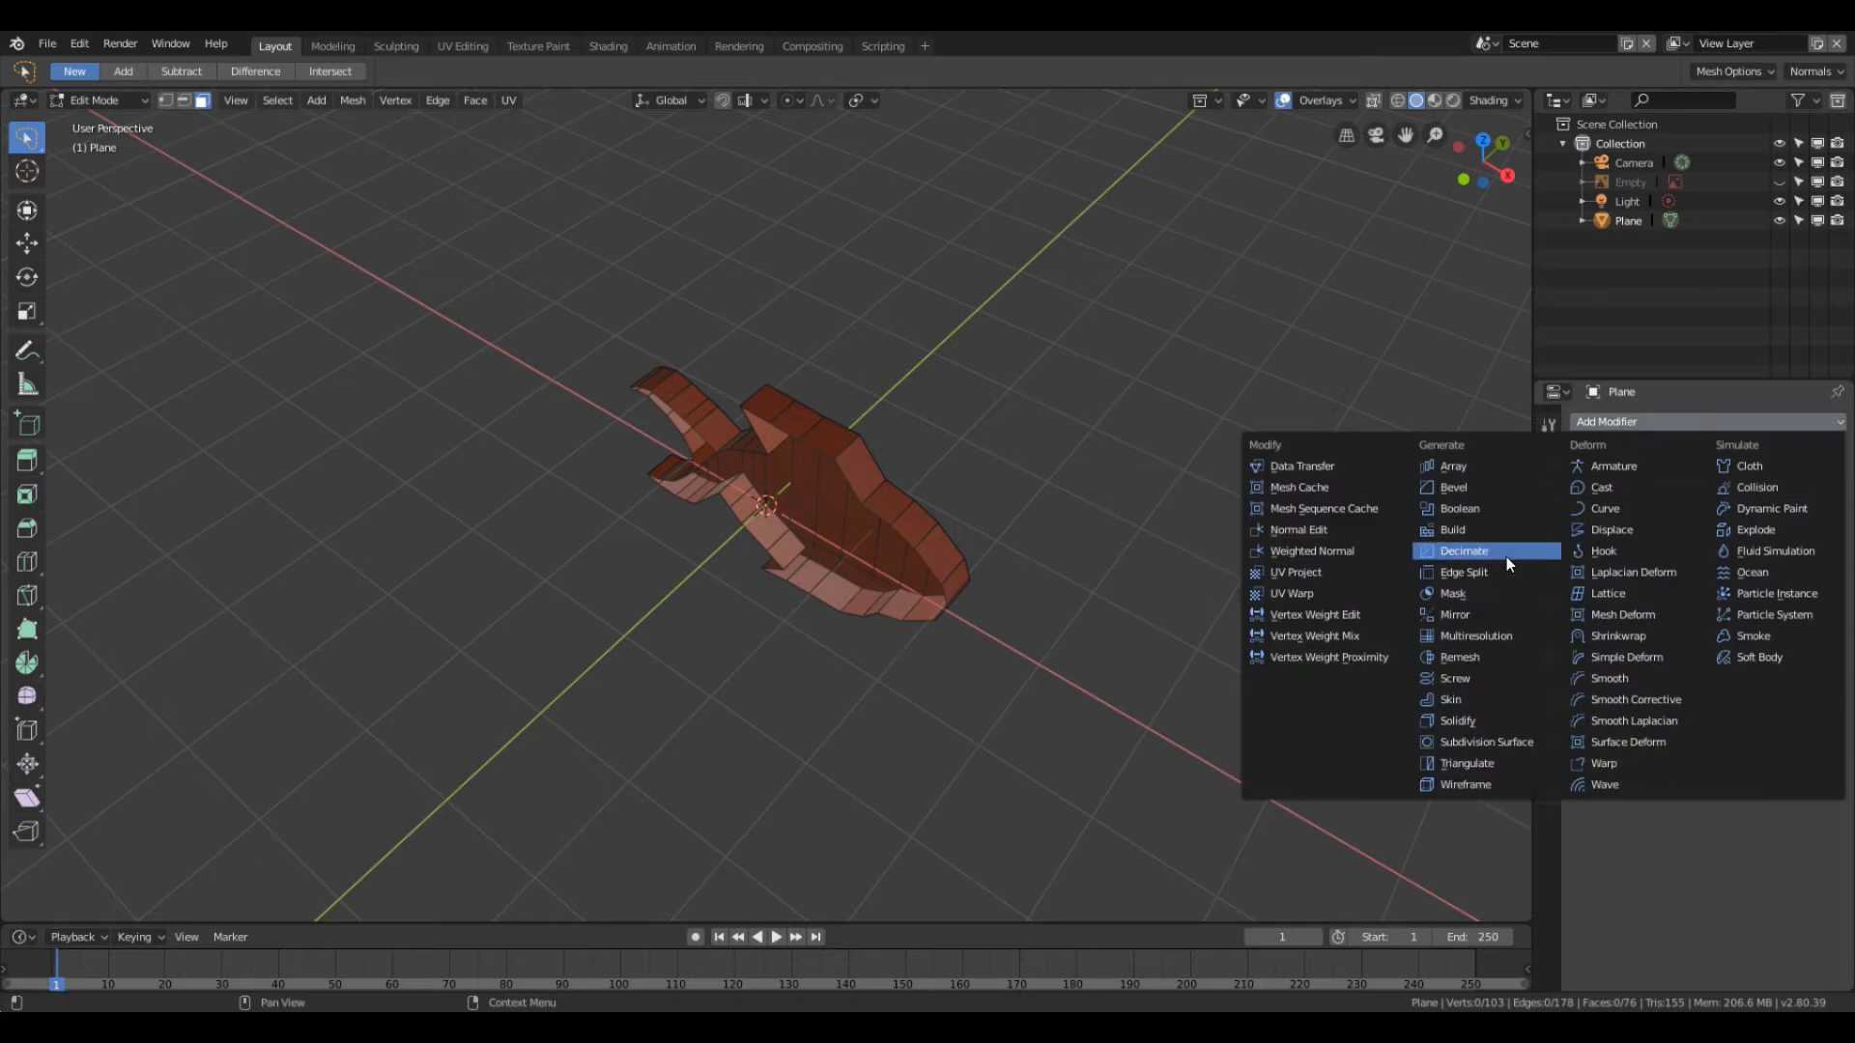
pyautogui.click(1455, 613)
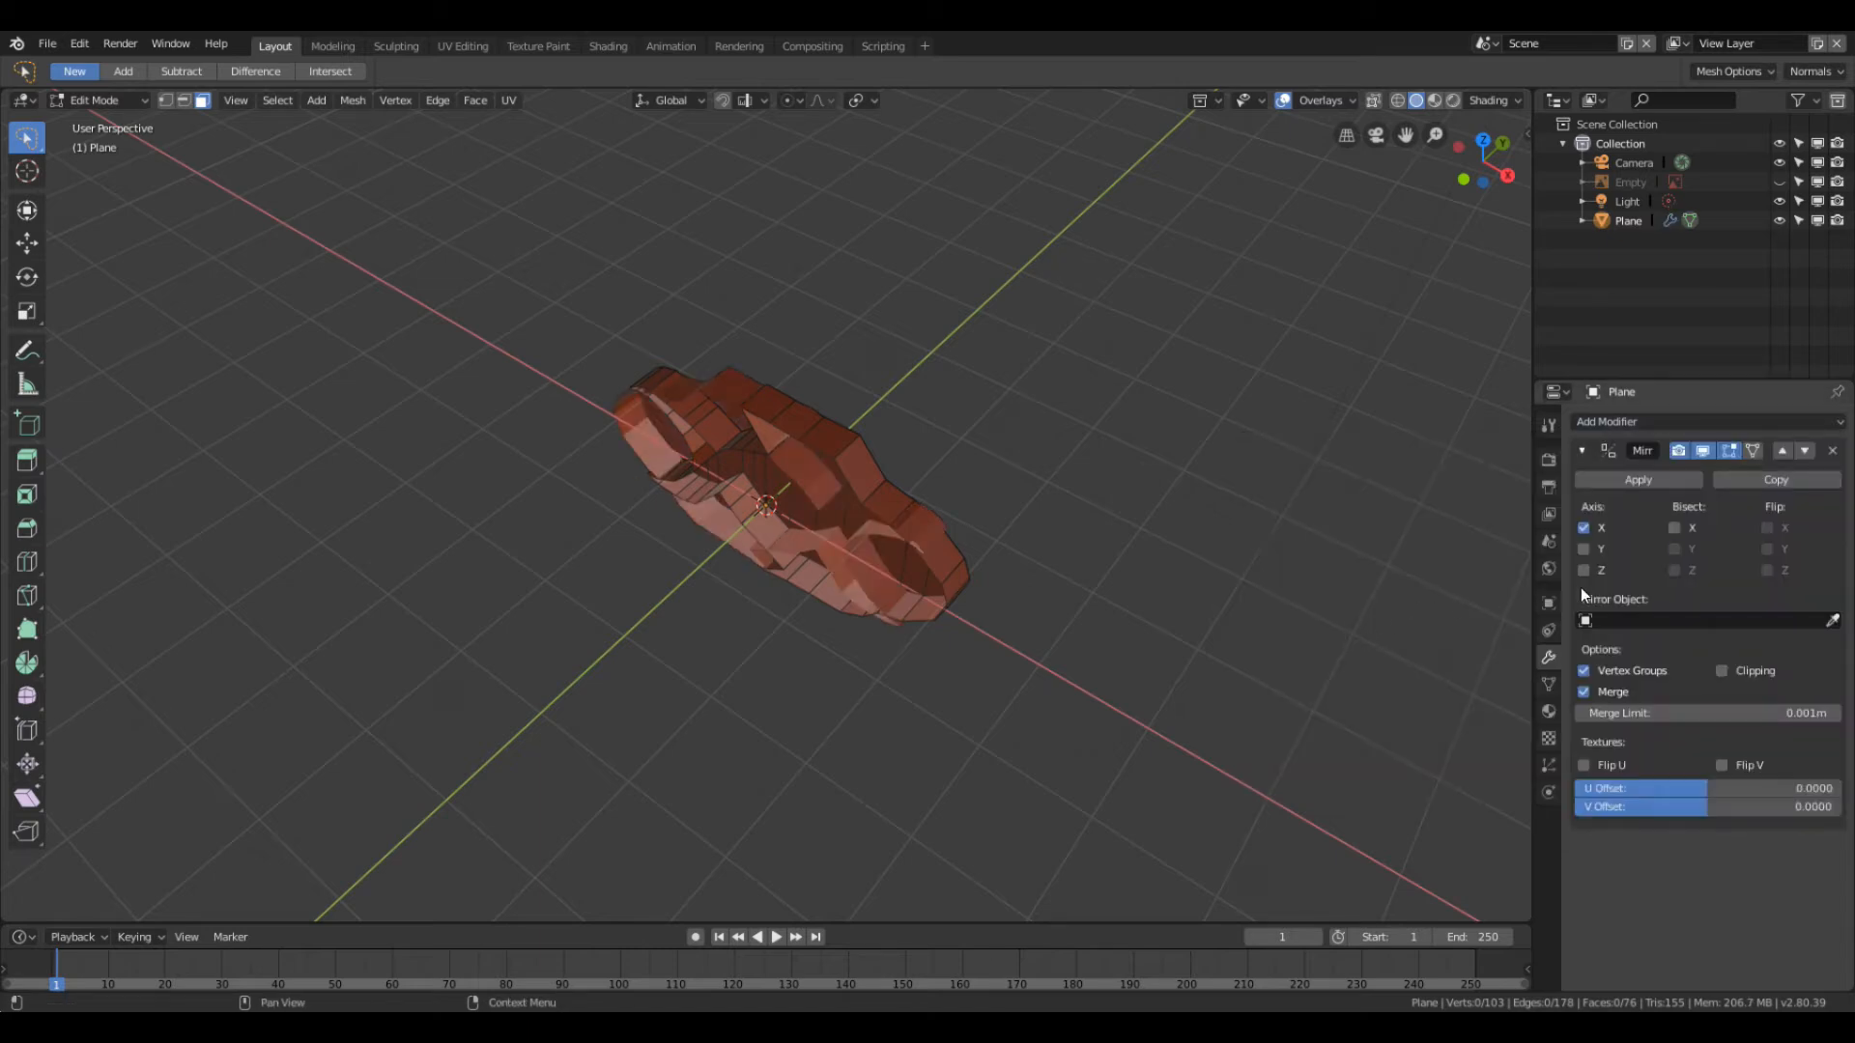
pyautogui.click(1582, 527)
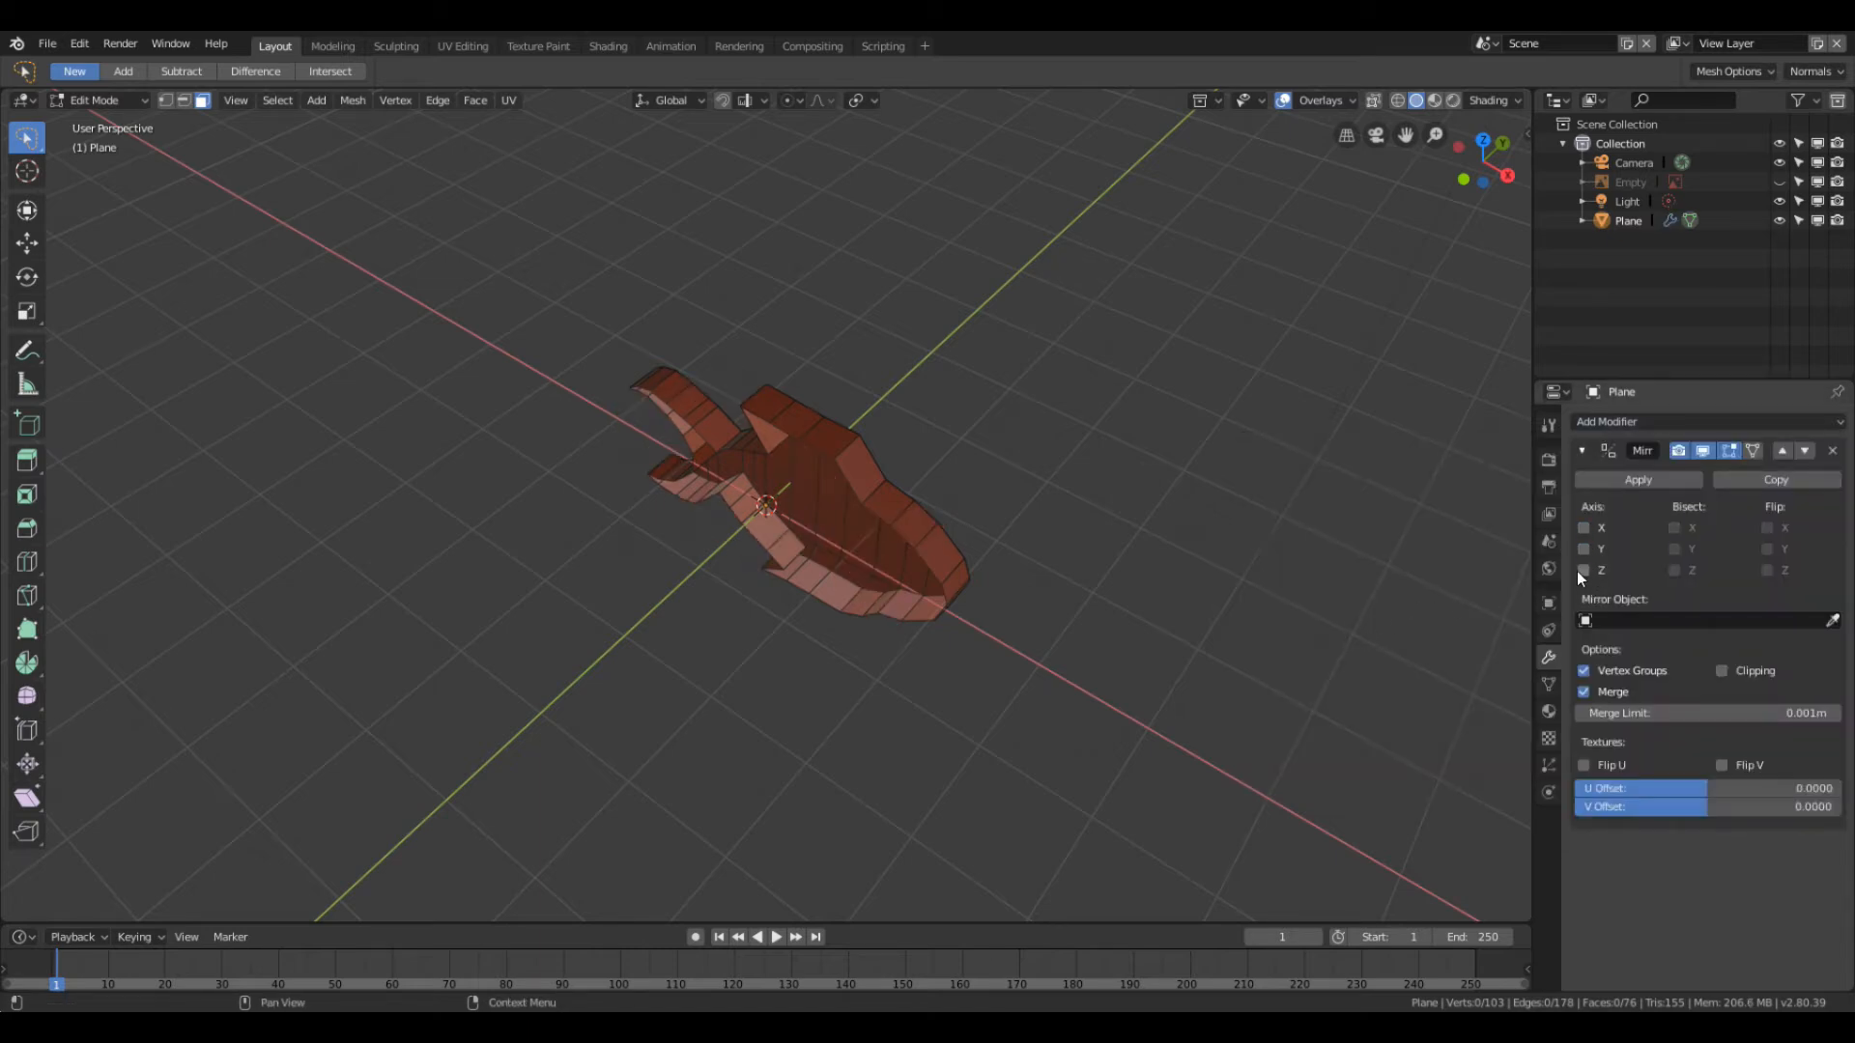
pyautogui.click(1583, 570)
# Step: Check the centre seam inside and outside the mirrored fish, and apply the Mirror modifier
pyautogui.moveTo(1401, 579); pyautogui.dragTo(998, 576, button='middle')
pyautogui.scroll(6, 768, 596)
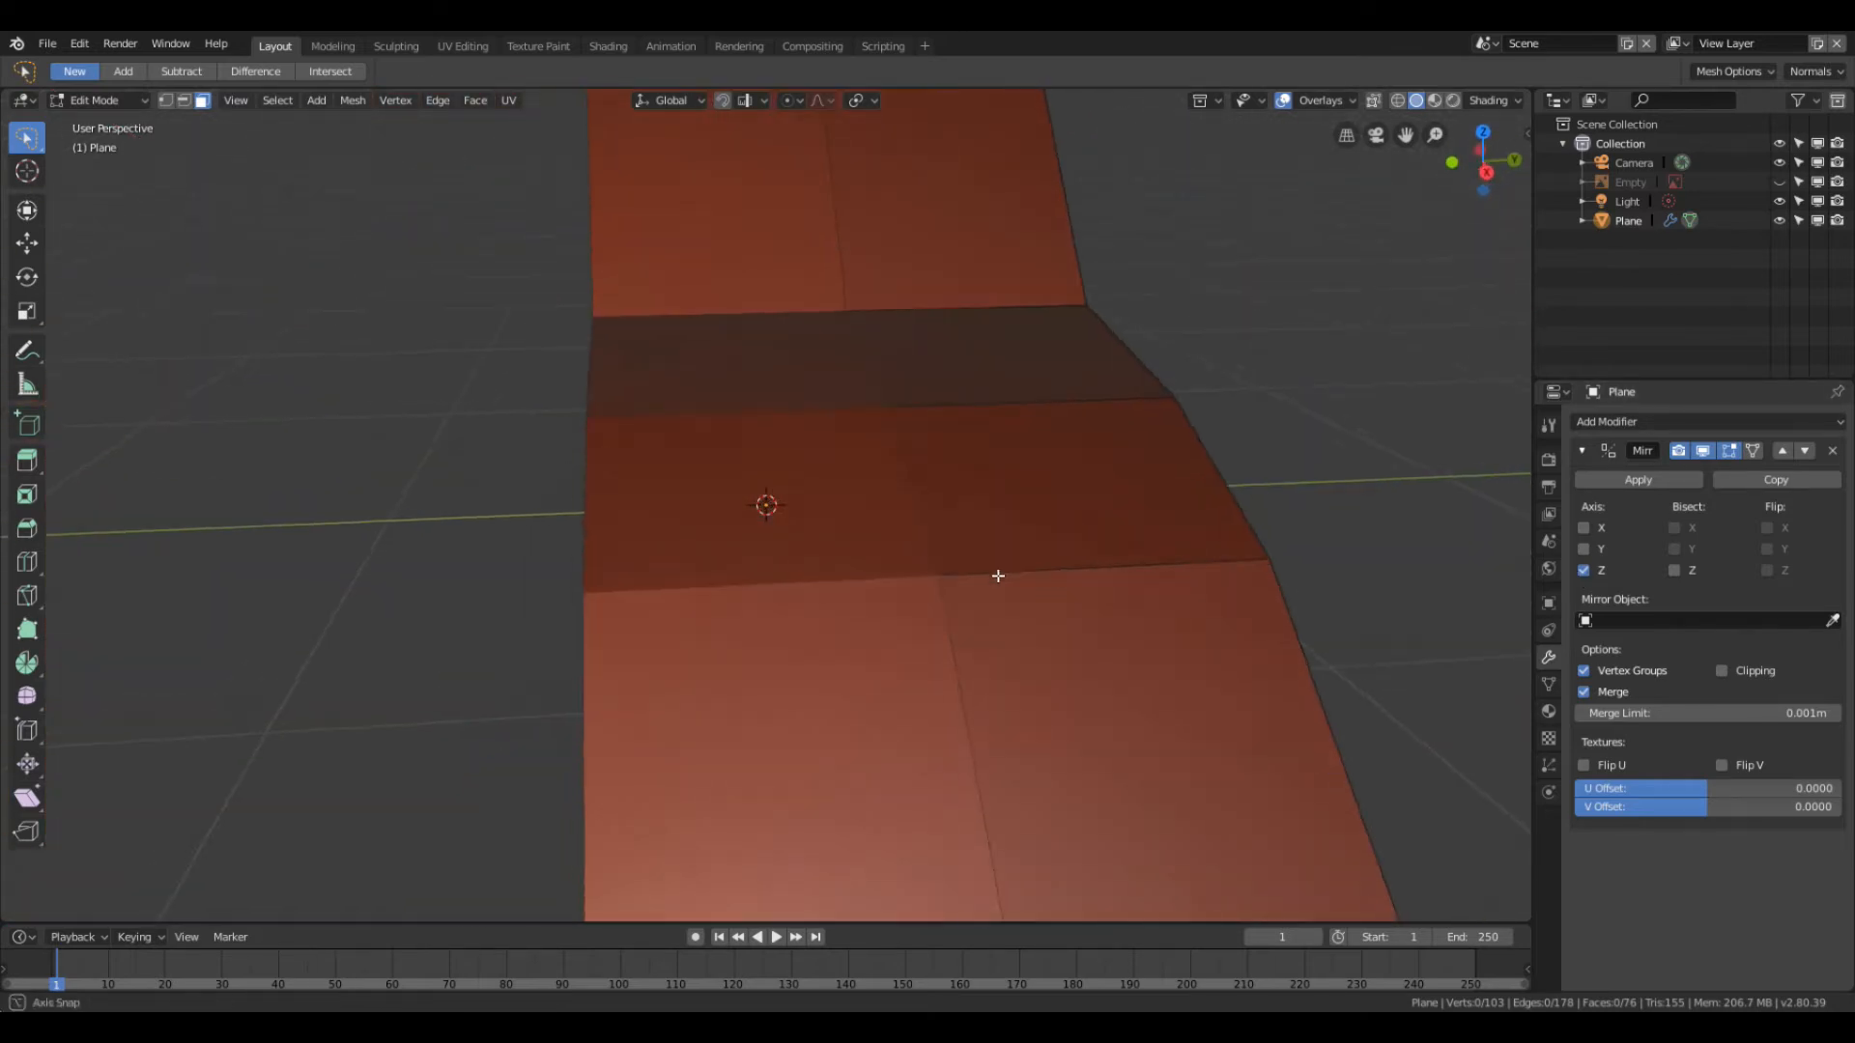
pyautogui.scroll(4, 916, 613)
pyautogui.scroll(2, 916, 613)
pyautogui.scroll(2, 833, 480)
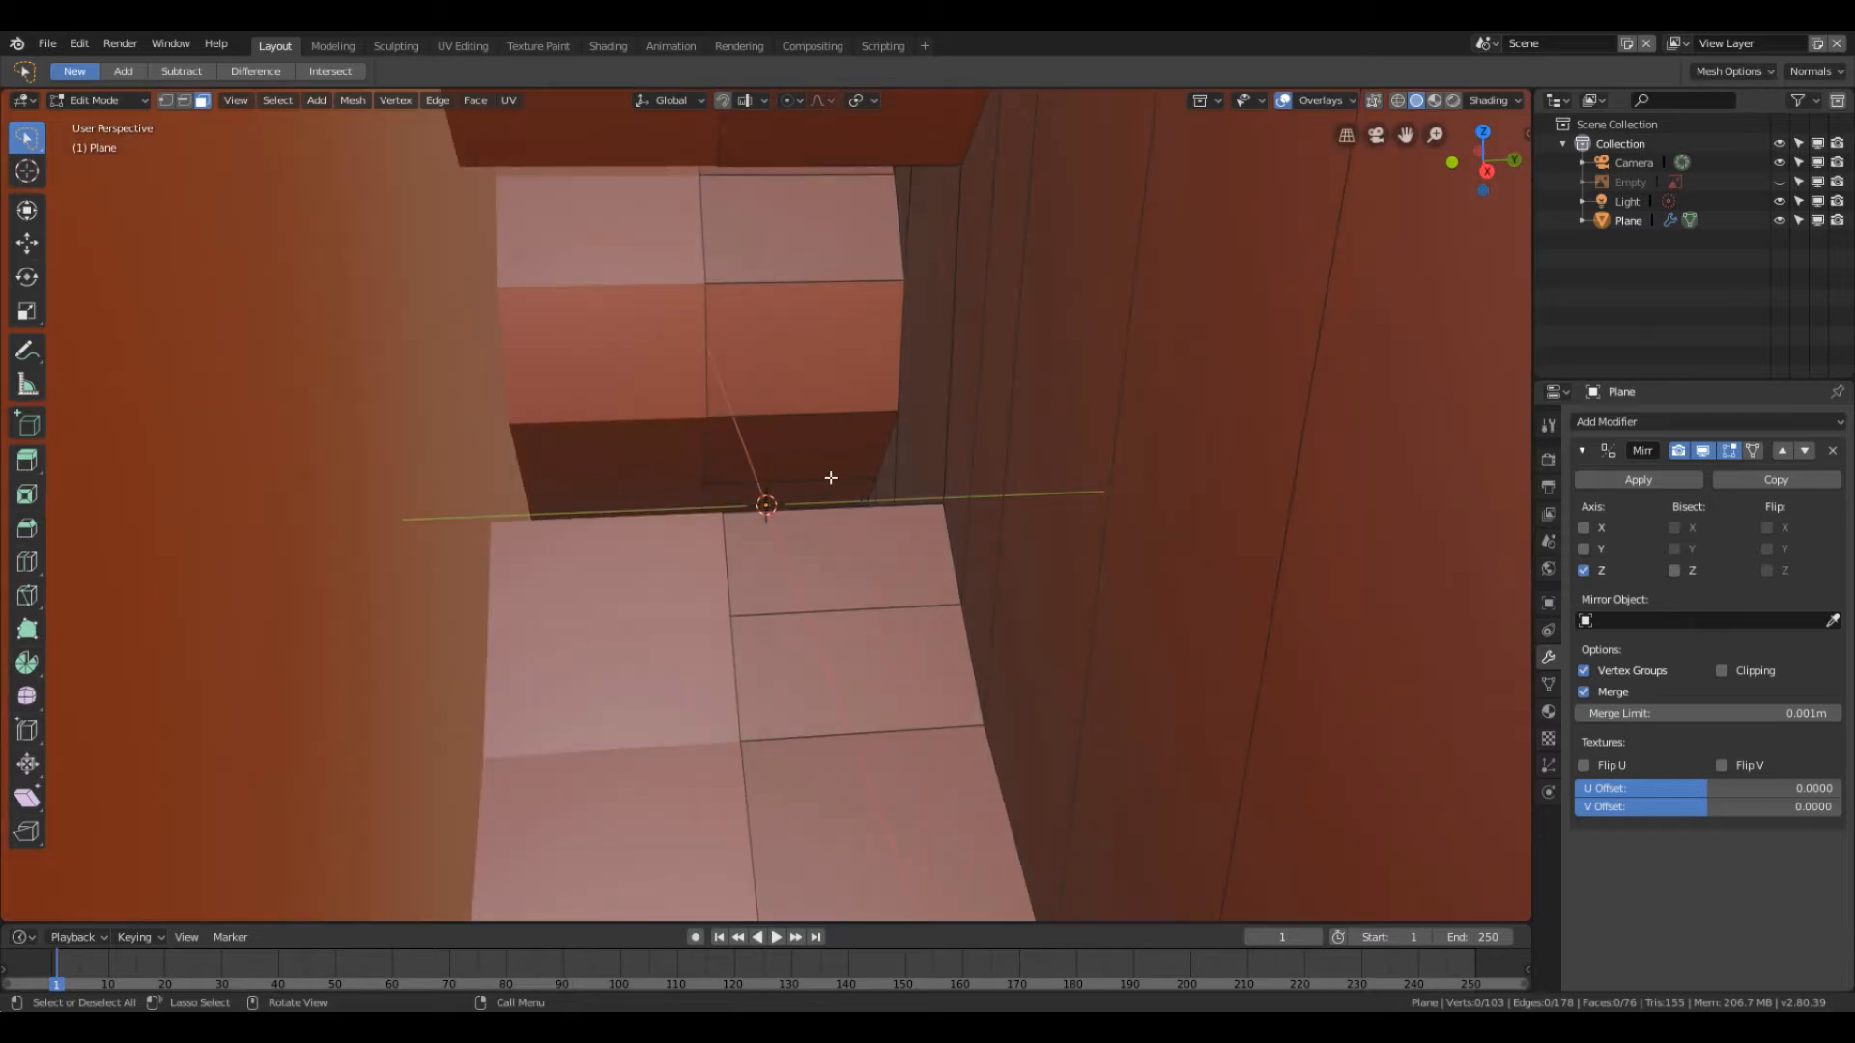
pyautogui.scroll(-7, 741, 489)
pyautogui.moveTo(853, 516); pyautogui.dragTo(821, 647, button='middle')
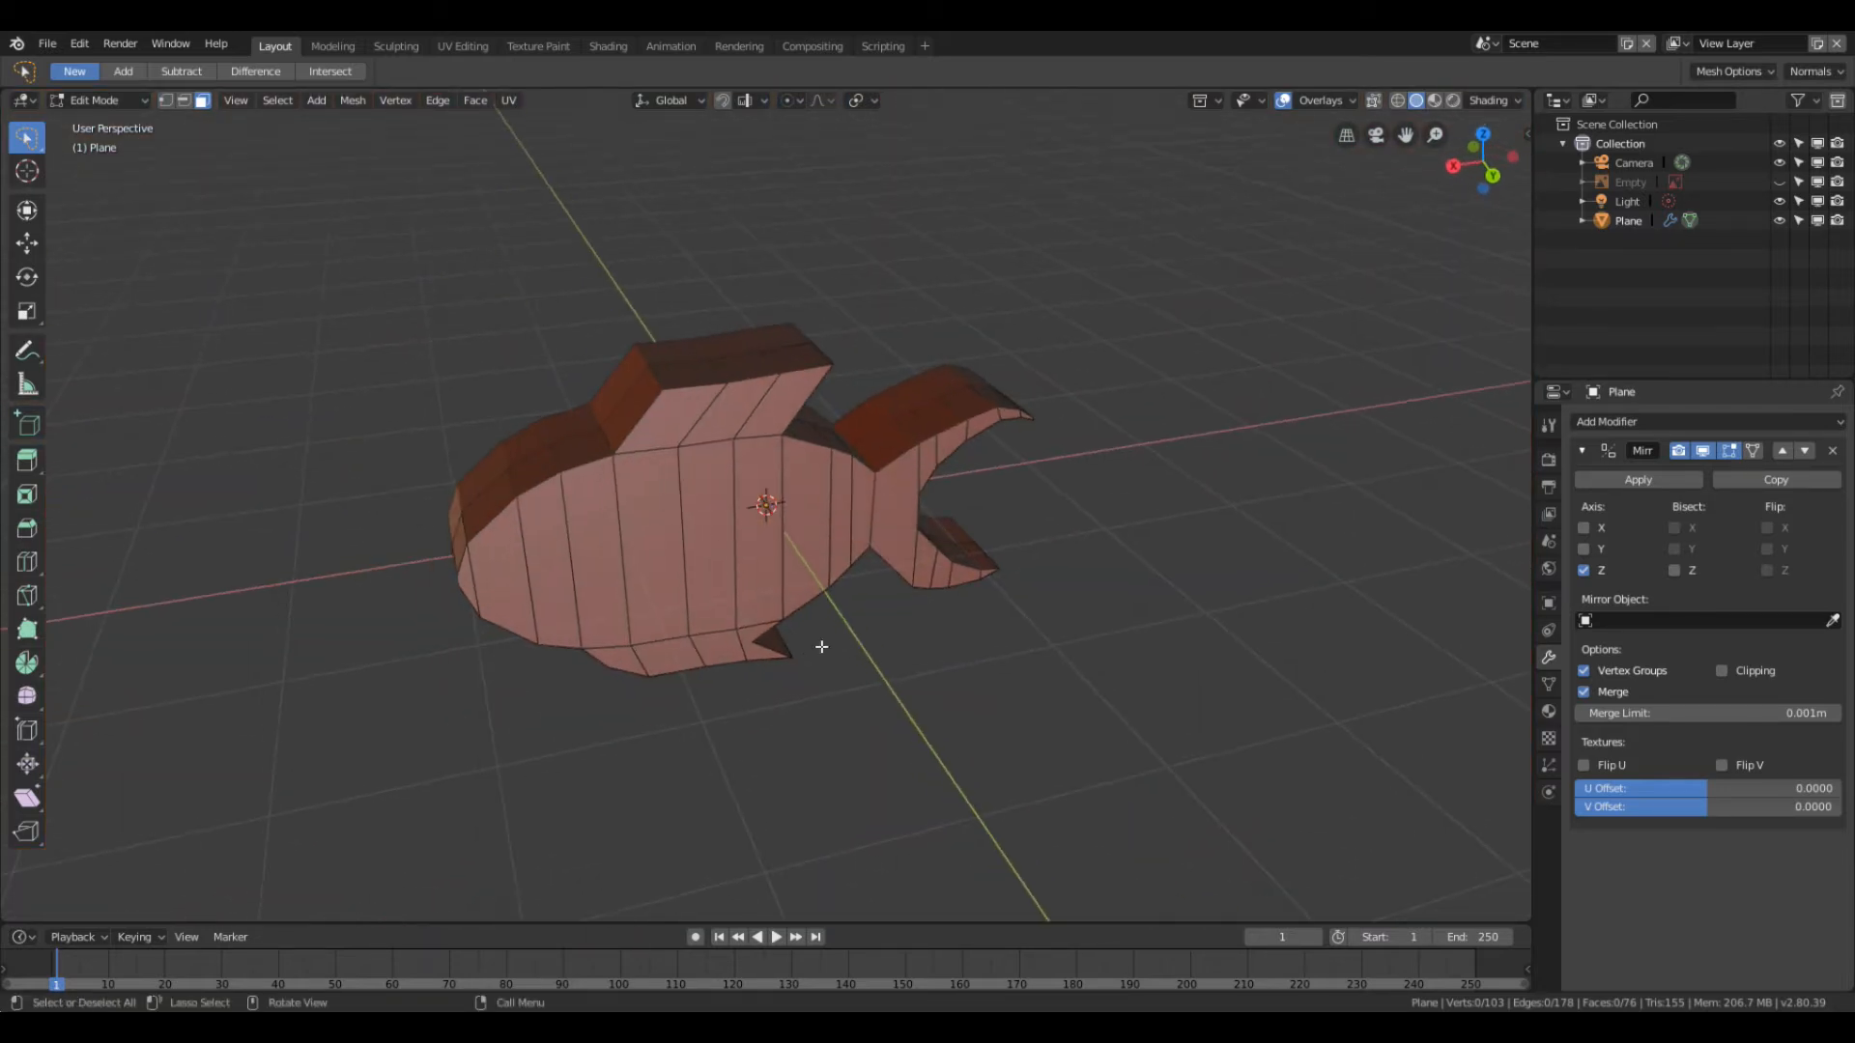
pyautogui.click(1622, 483)
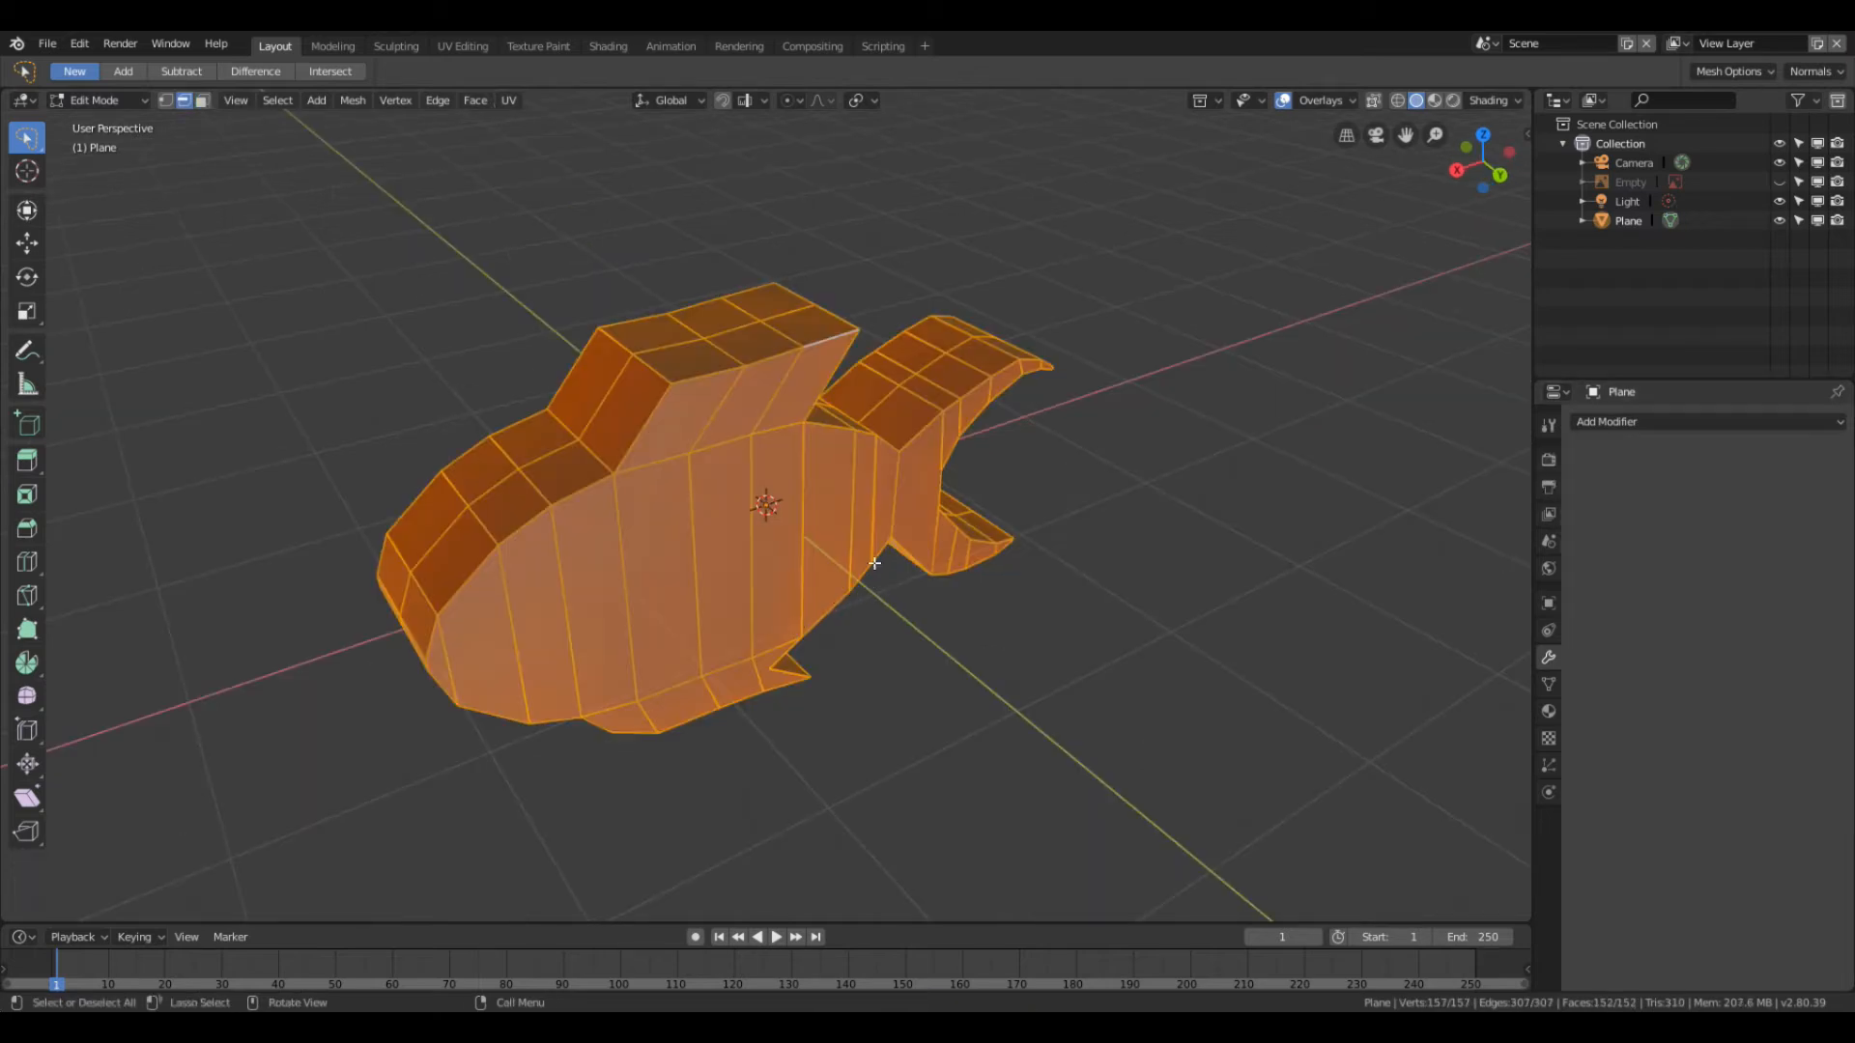
# Step: Subdivide the entire fish mesh once
pyautogui.rightClick(1060, 425)
pyautogui.click(970, 428)
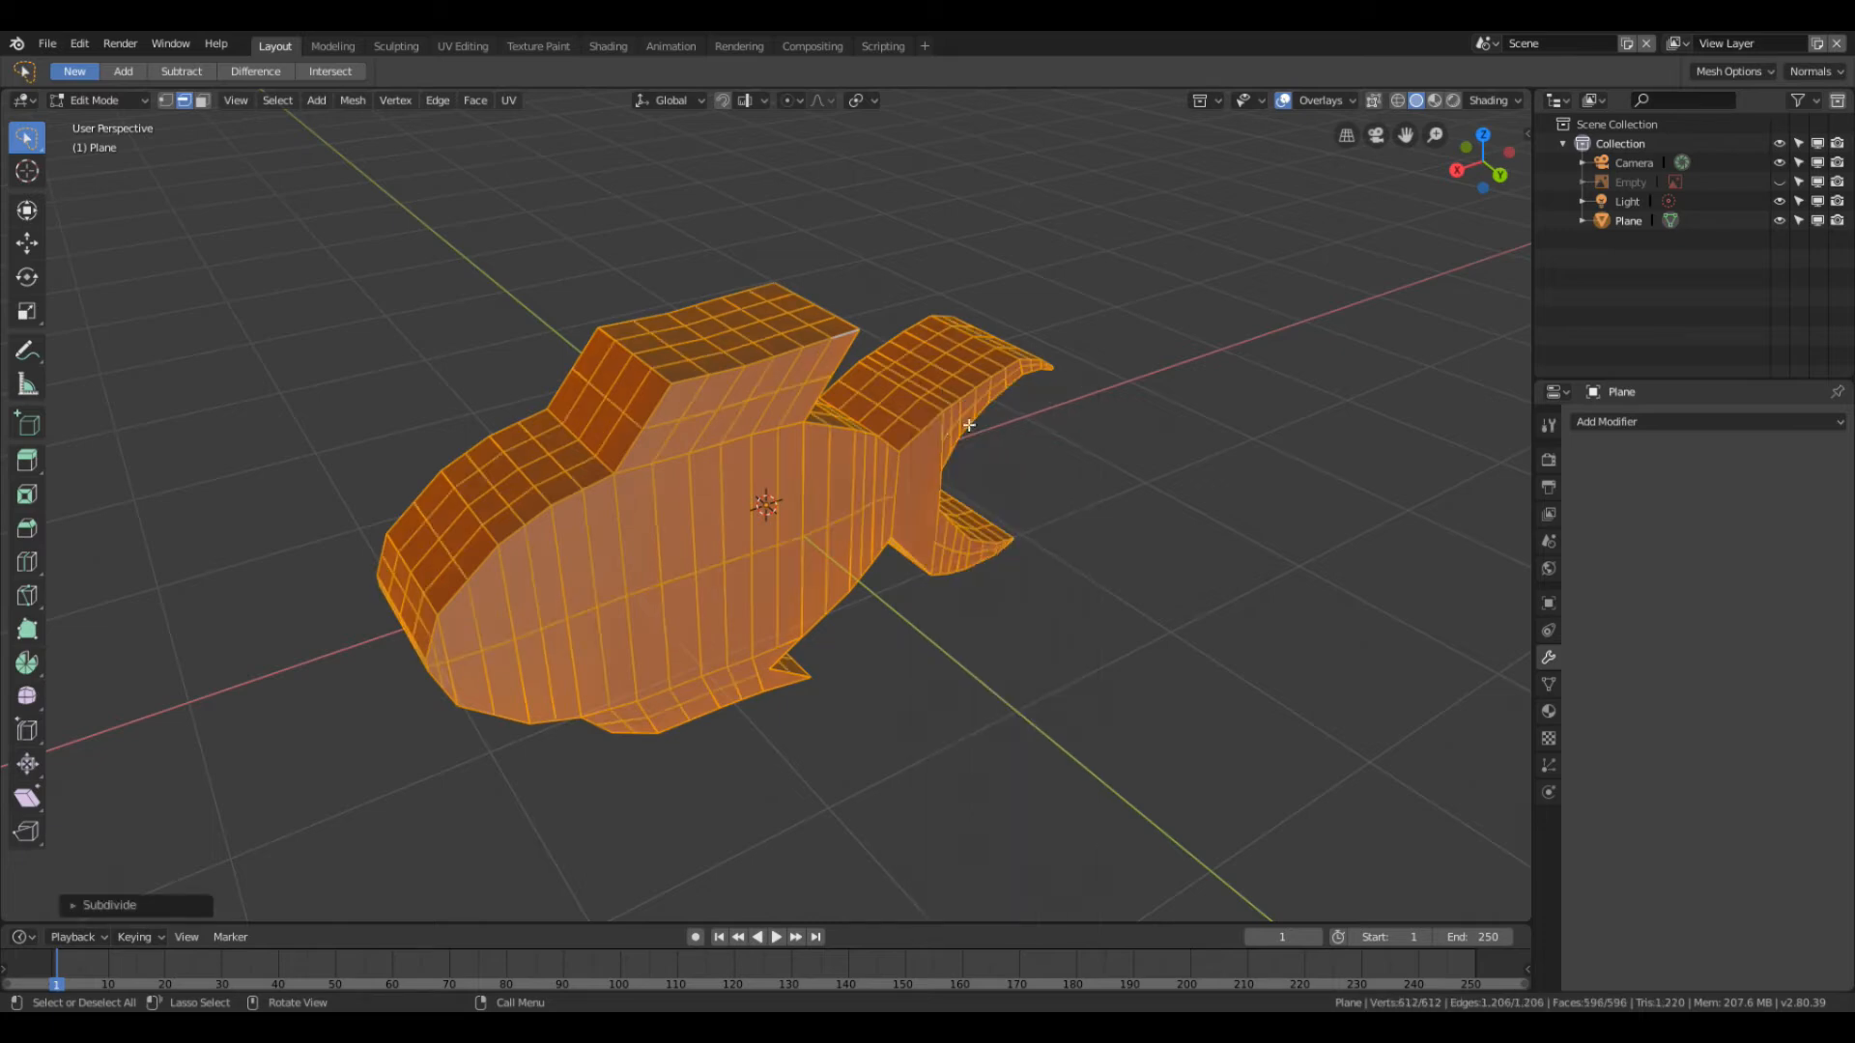
pyautogui.moveTo(579, 543); pyautogui.dragTo(669, 520, button='middle')
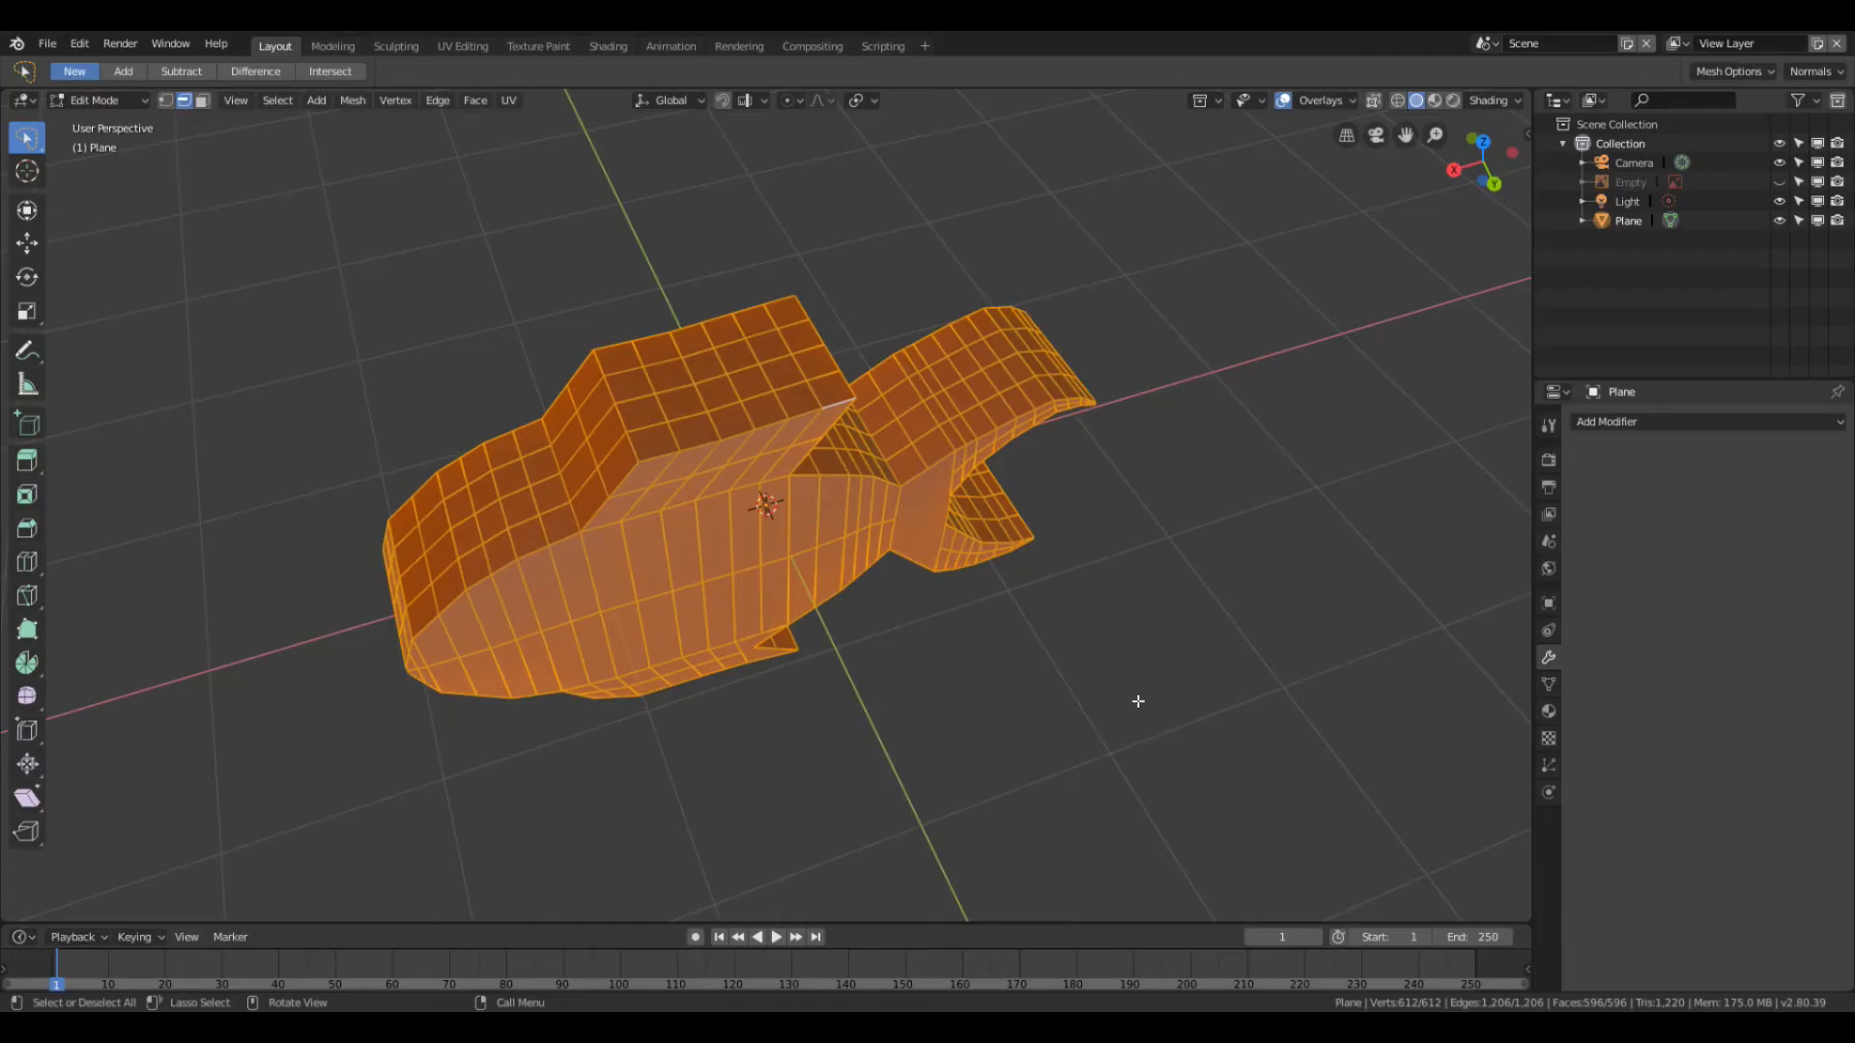
# Step: Switch the fish to Sculpt Mode and limit the sculpting symmetry to the Z axis
pyautogui.moveTo(1141, 699); pyautogui.dragTo(789, 458, button='middle')
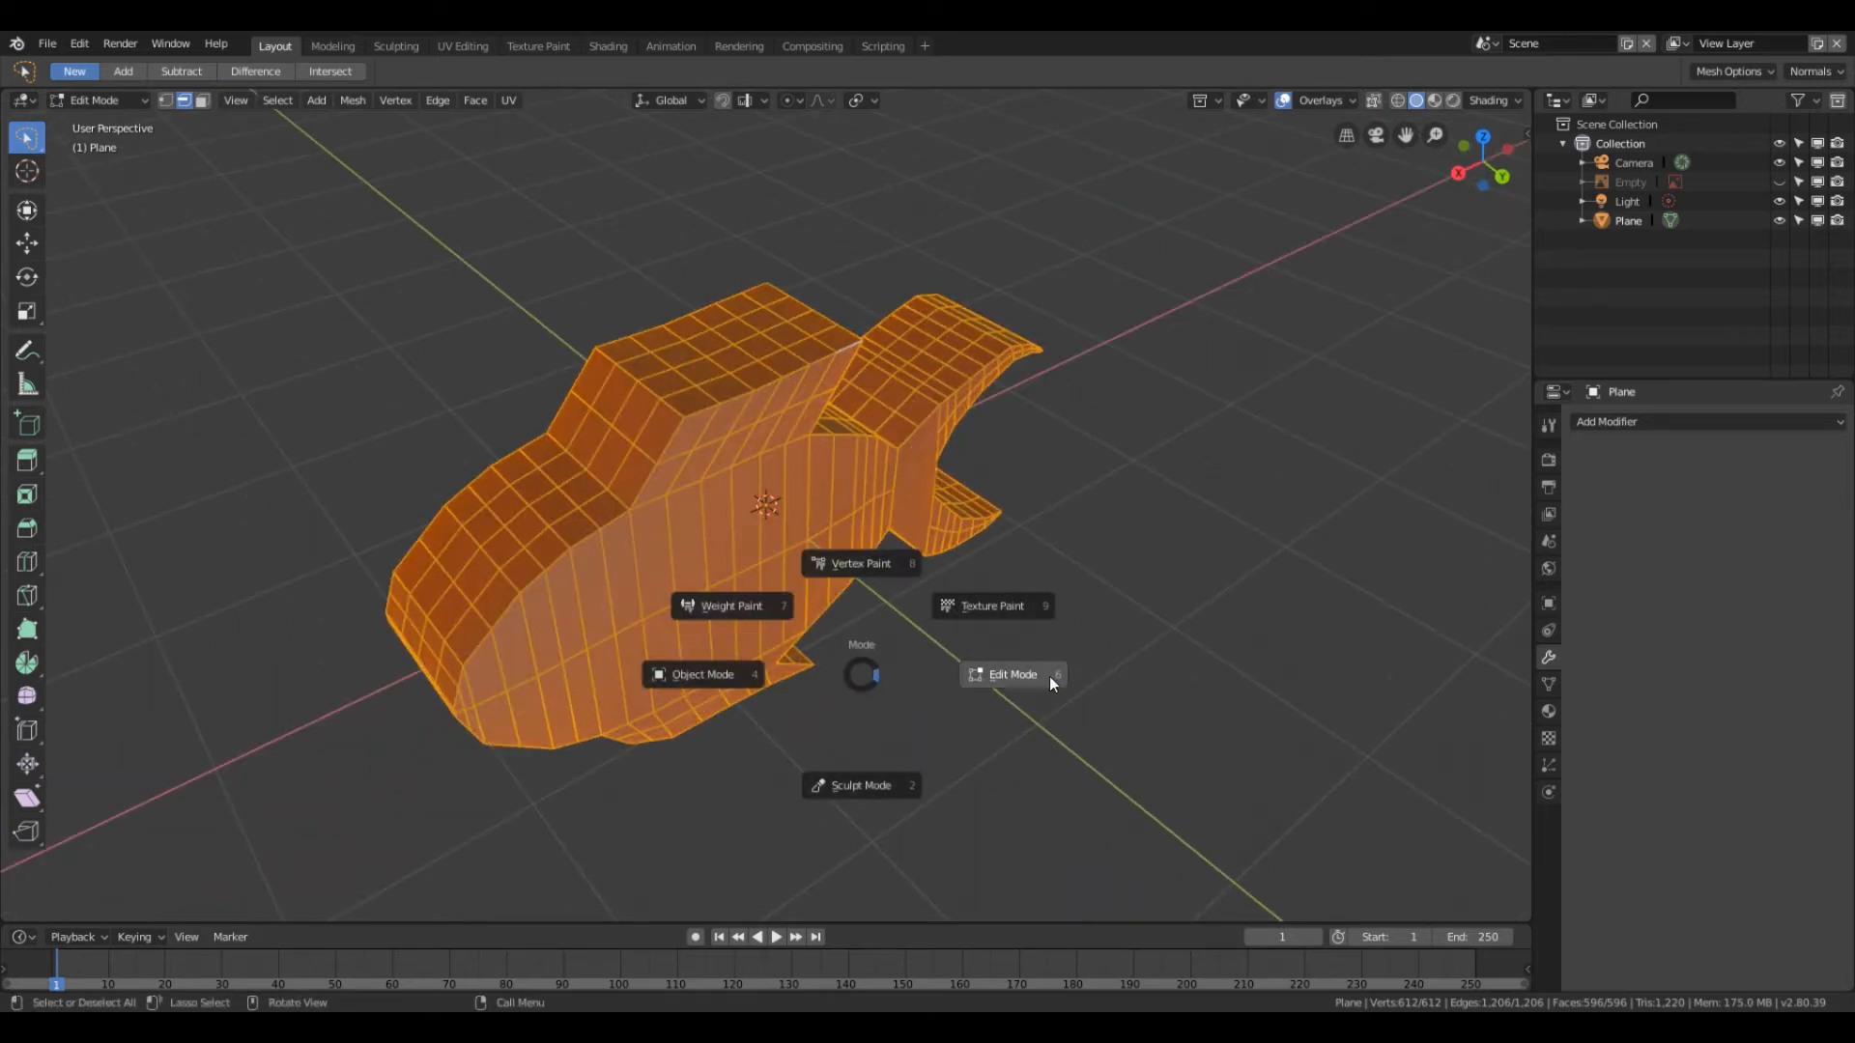
pyautogui.click(873, 785)
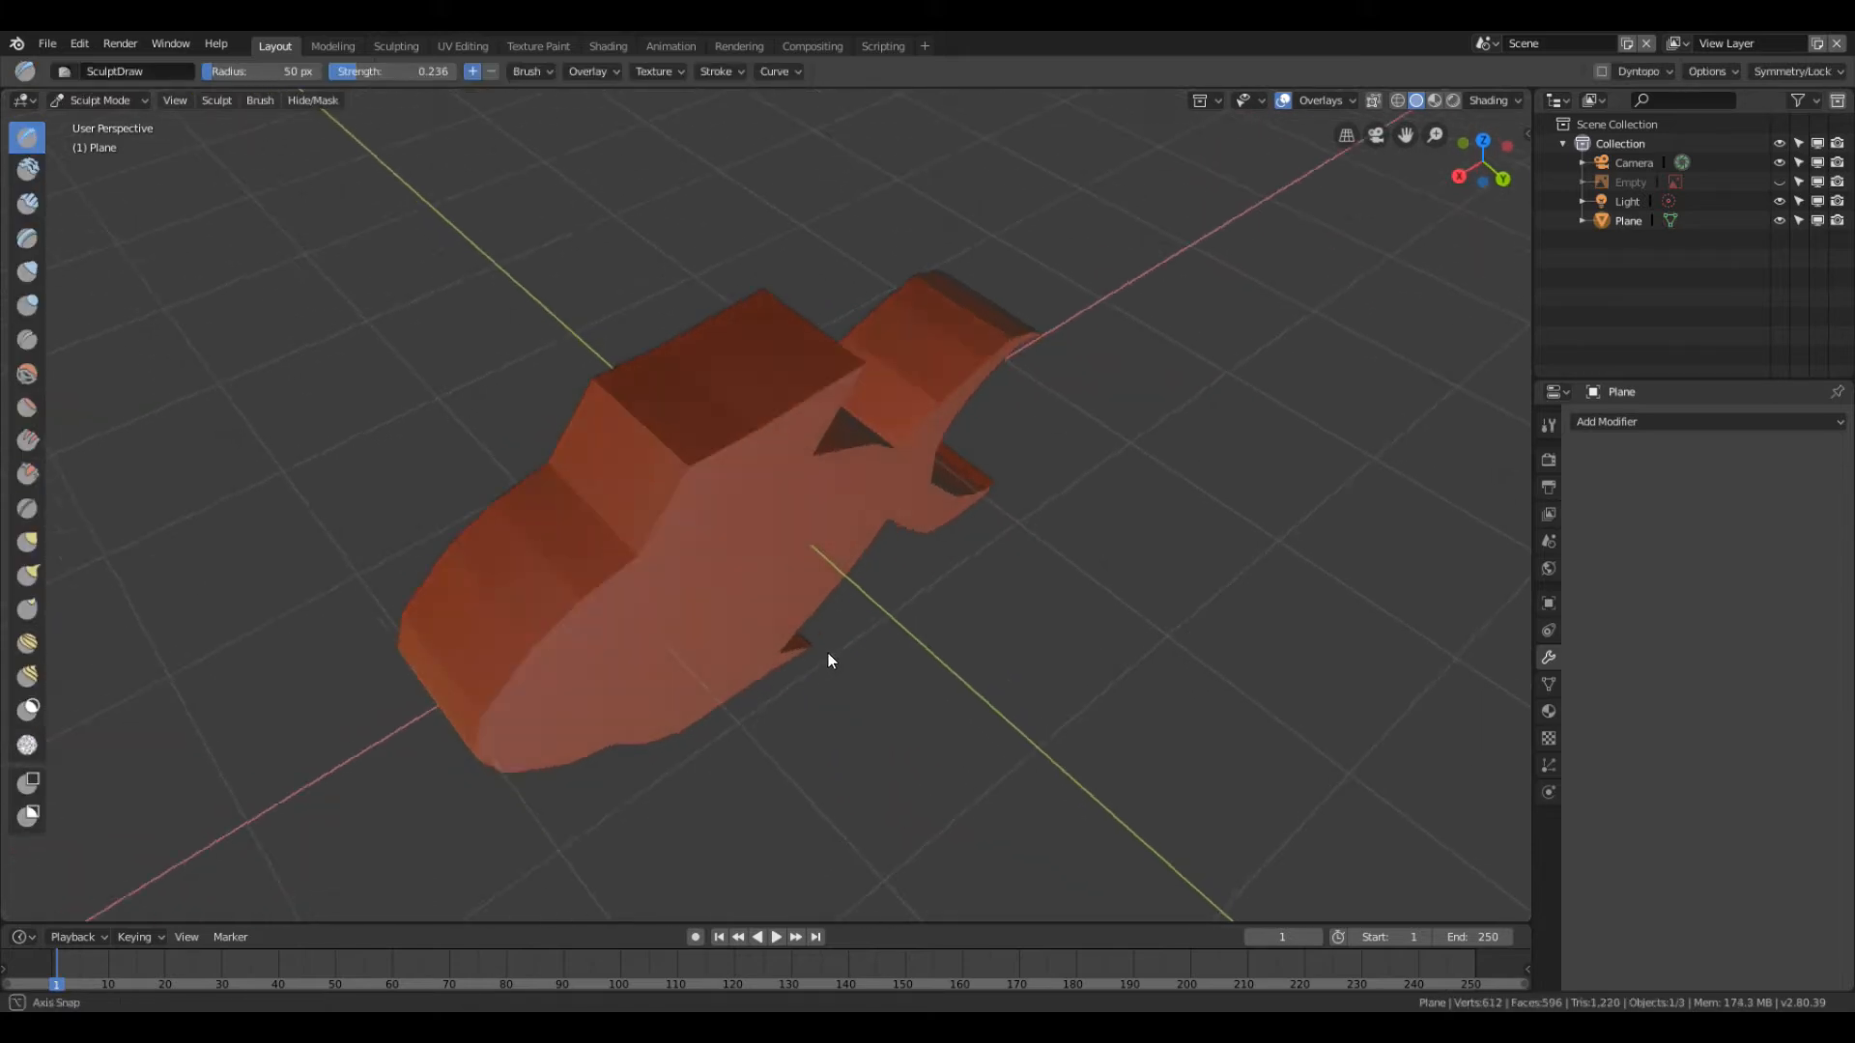
pyautogui.click(215, 101)
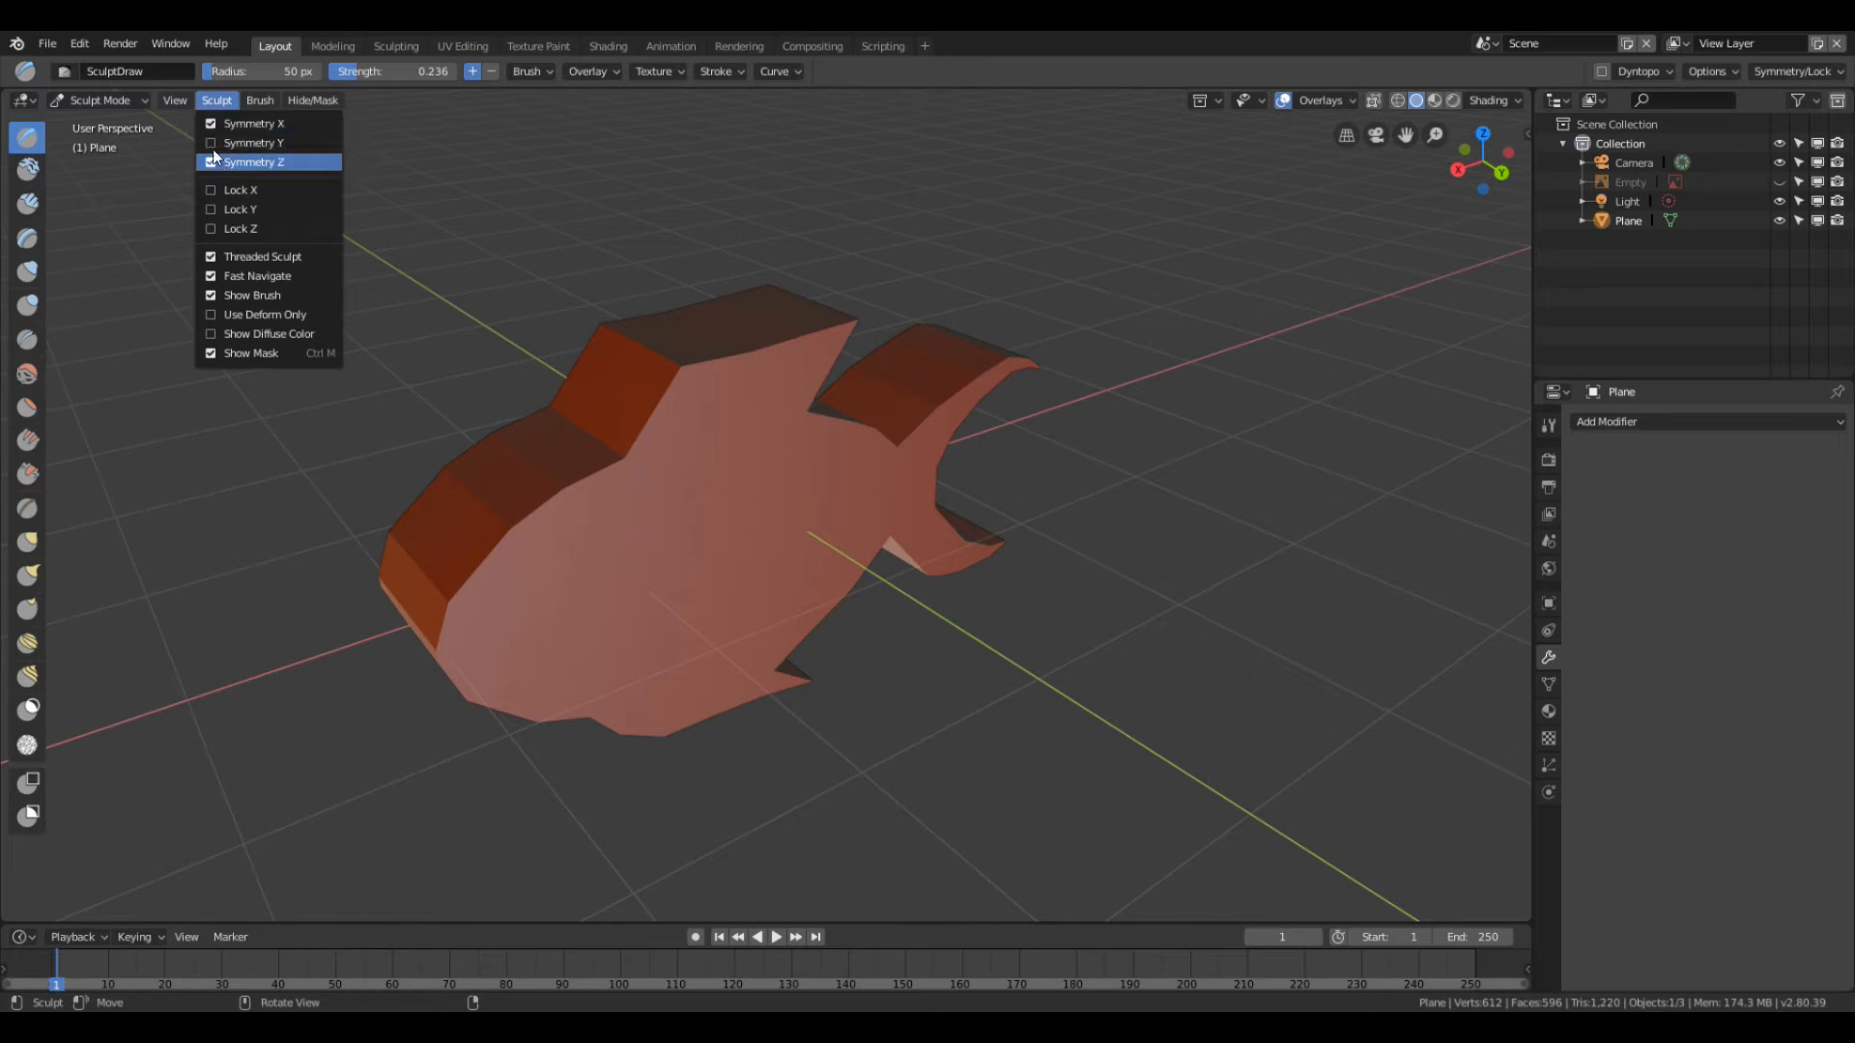
pyautogui.click(214, 124)
pyautogui.click(217, 103)
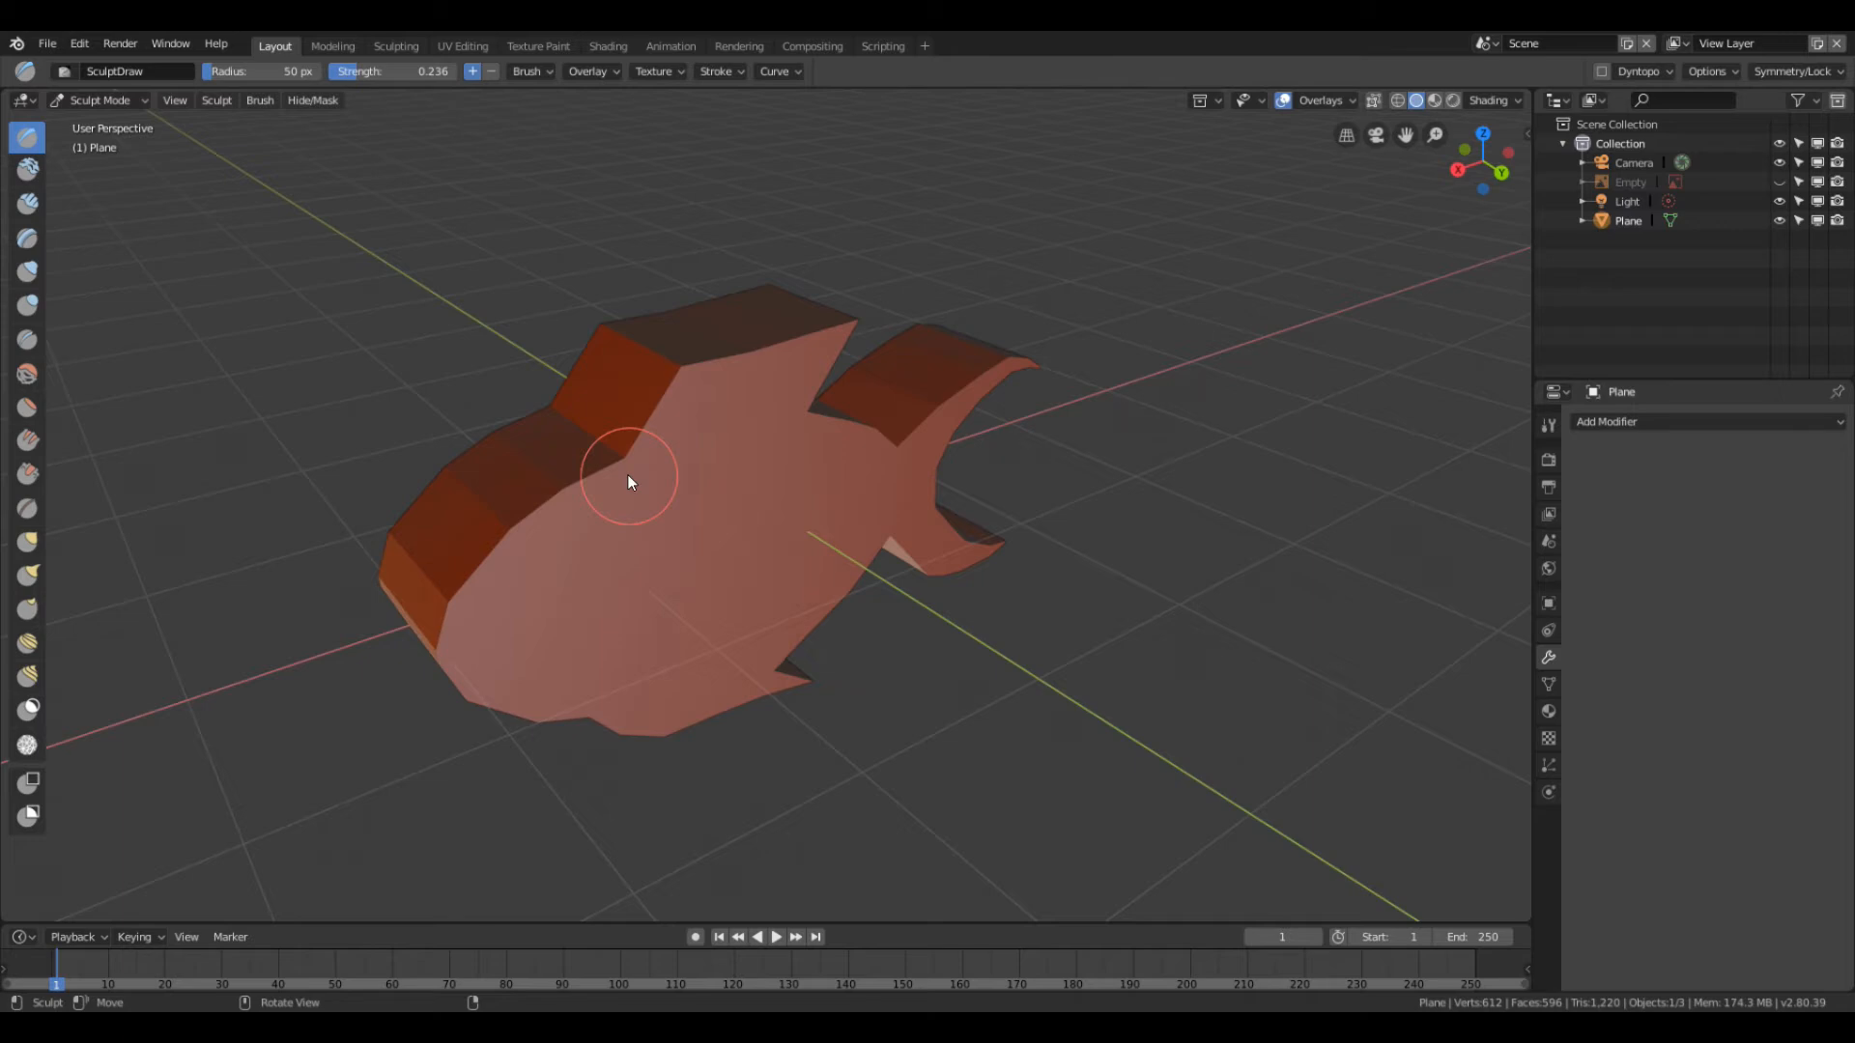
# Step: Smooth the fish's hard edges around the head, along the dorsal fin and back, and onto the upper tail lobe
pyautogui.moveTo(618, 480)
pyautogui.mouseDown()
pyautogui.moveTo(513, 580)
pyautogui.moveTo(510, 547)
pyautogui.moveTo(475, 575)
pyautogui.moveTo(457, 643)
pyautogui.moveTo(537, 692)
pyautogui.mouseUp()
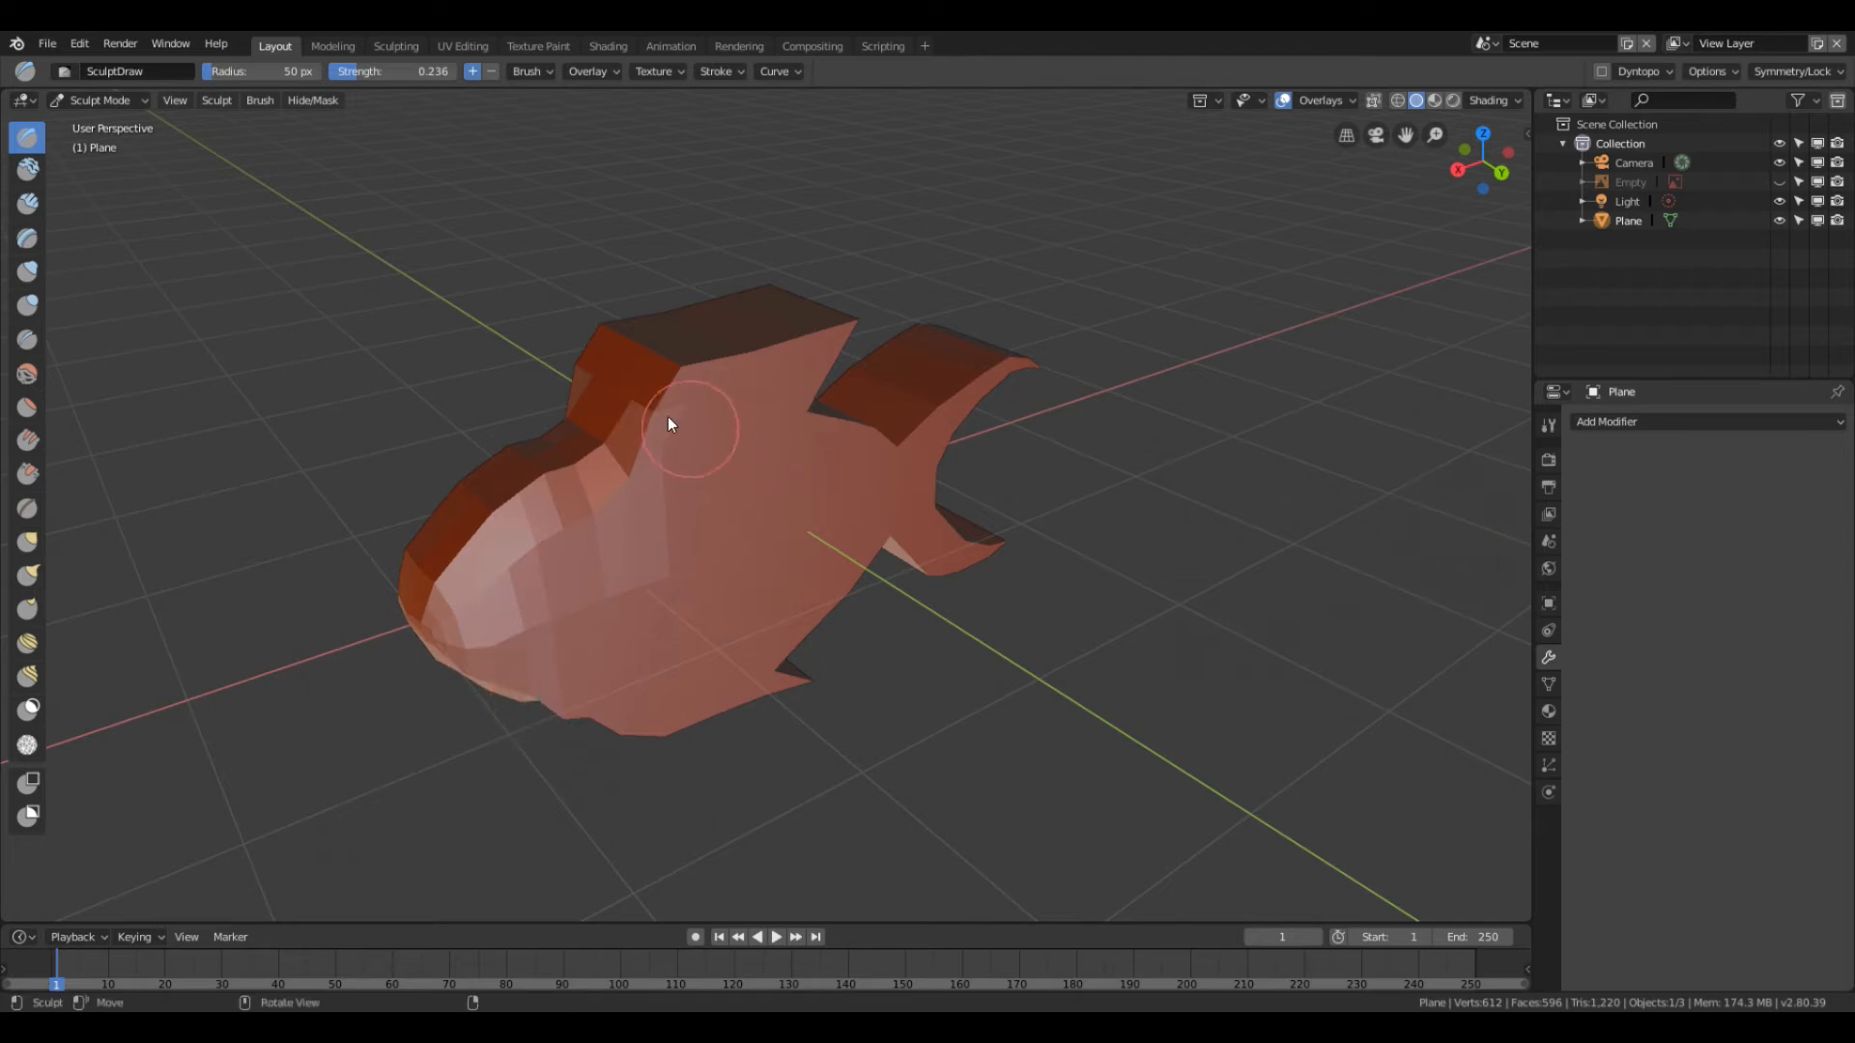
pyautogui.moveTo(405, 563)
pyautogui.mouseDown(button='middle')
pyautogui.moveTo(381, 442)
pyautogui.moveTo(607, 349)
pyautogui.moveTo(534, 299)
pyautogui.moveTo(373, 327)
pyautogui.moveTo(269, 473)
pyautogui.moveTo(319, 489)
pyautogui.moveTo(302, 501)
pyautogui.mouseUp(button='middle')
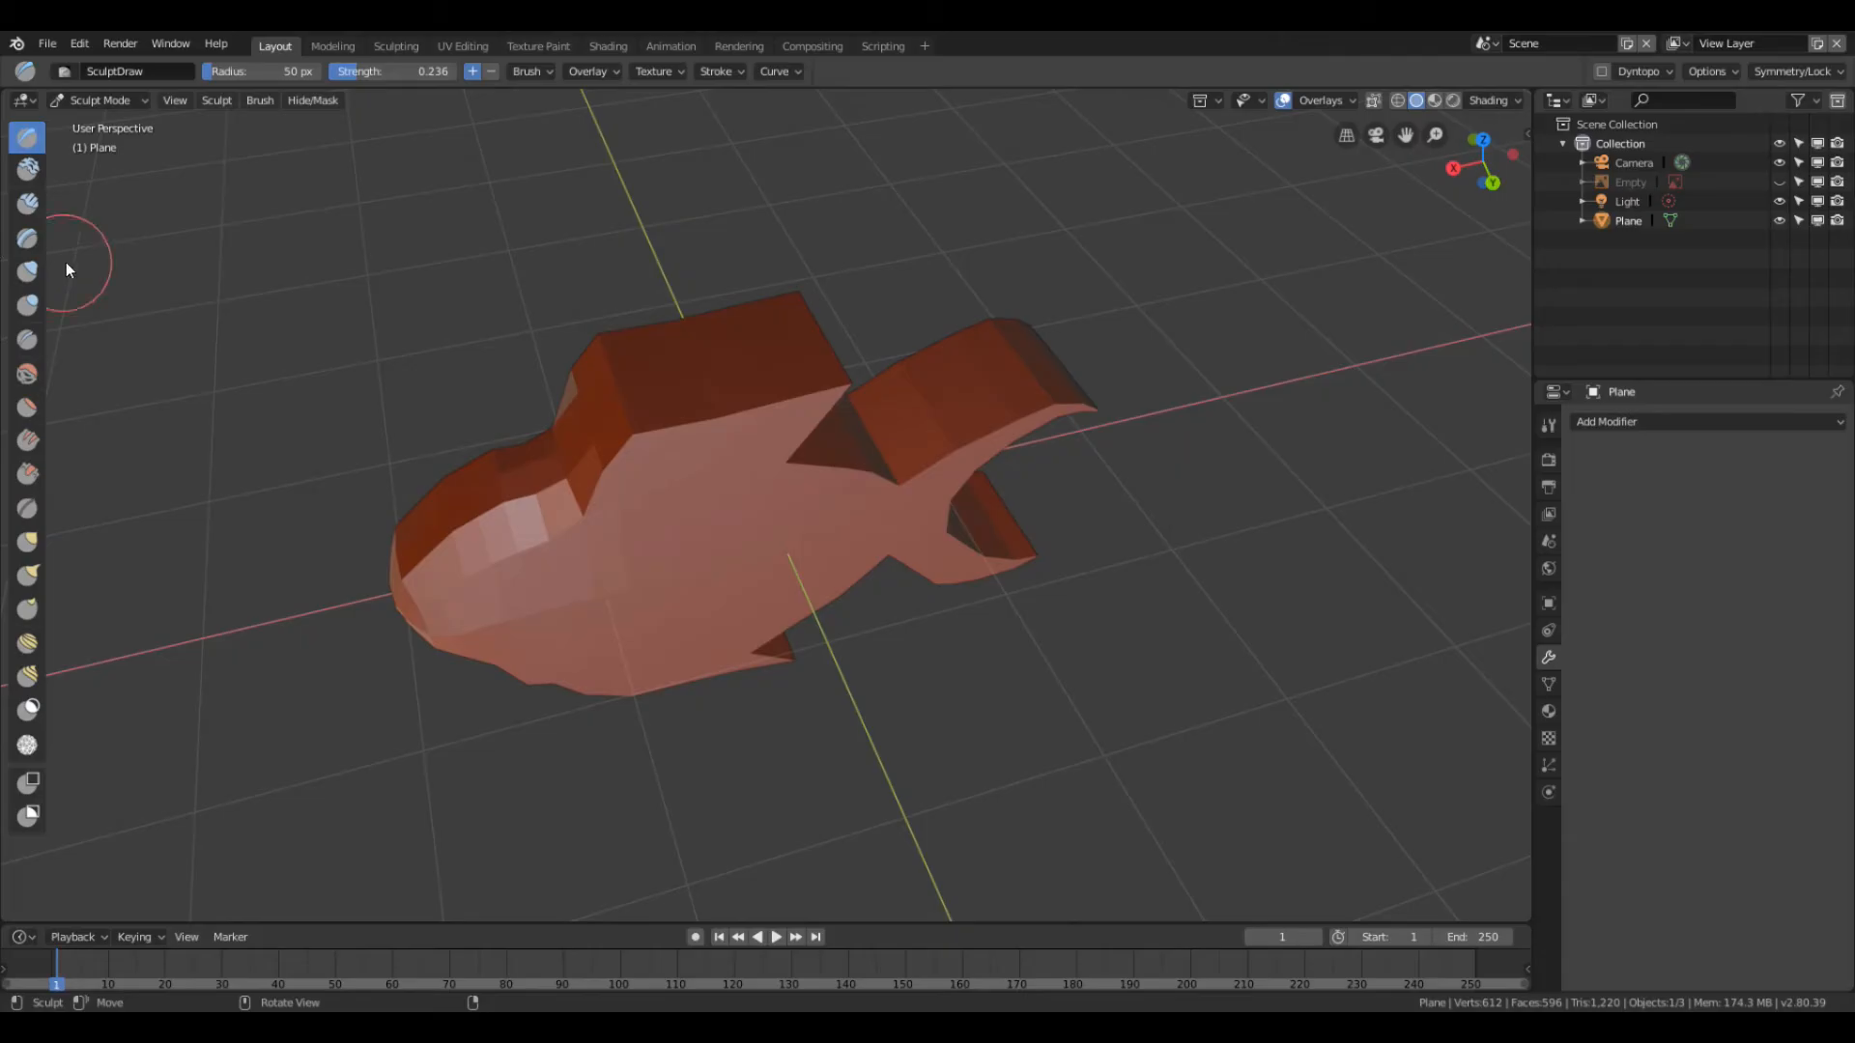
pyautogui.moveTo(1068, 513)
pyautogui.mouseDown(button='middle')
pyautogui.moveTo(947, 526)
pyautogui.moveTo(973, 406)
pyautogui.moveTo(897, 518)
pyautogui.mouseUp(button='middle')
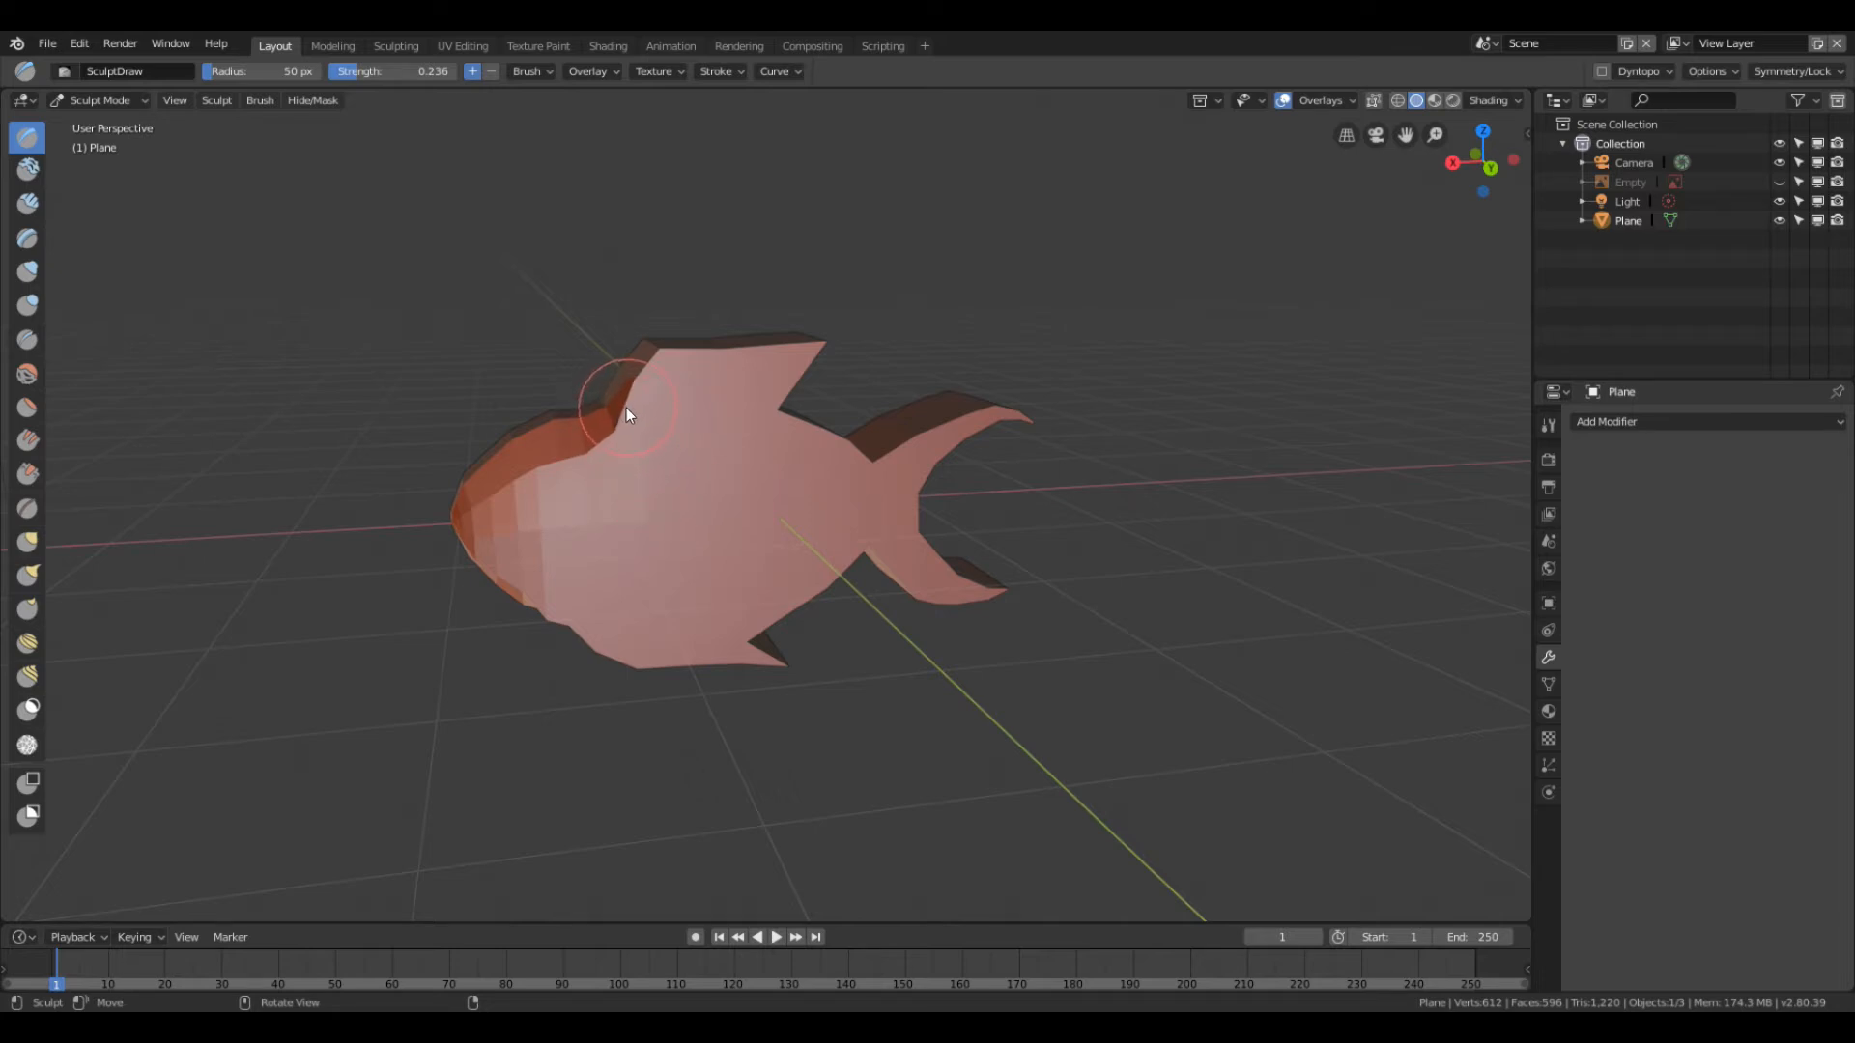
pyautogui.moveTo(628, 402)
pyautogui.mouseDown()
pyautogui.moveTo(613, 415)
pyautogui.moveTo(800, 347)
pyautogui.moveTo(769, 414)
pyautogui.moveTo(902, 455)
pyautogui.moveTo(993, 422)
pyautogui.moveTo(987, 468)
pyautogui.mouseUp()
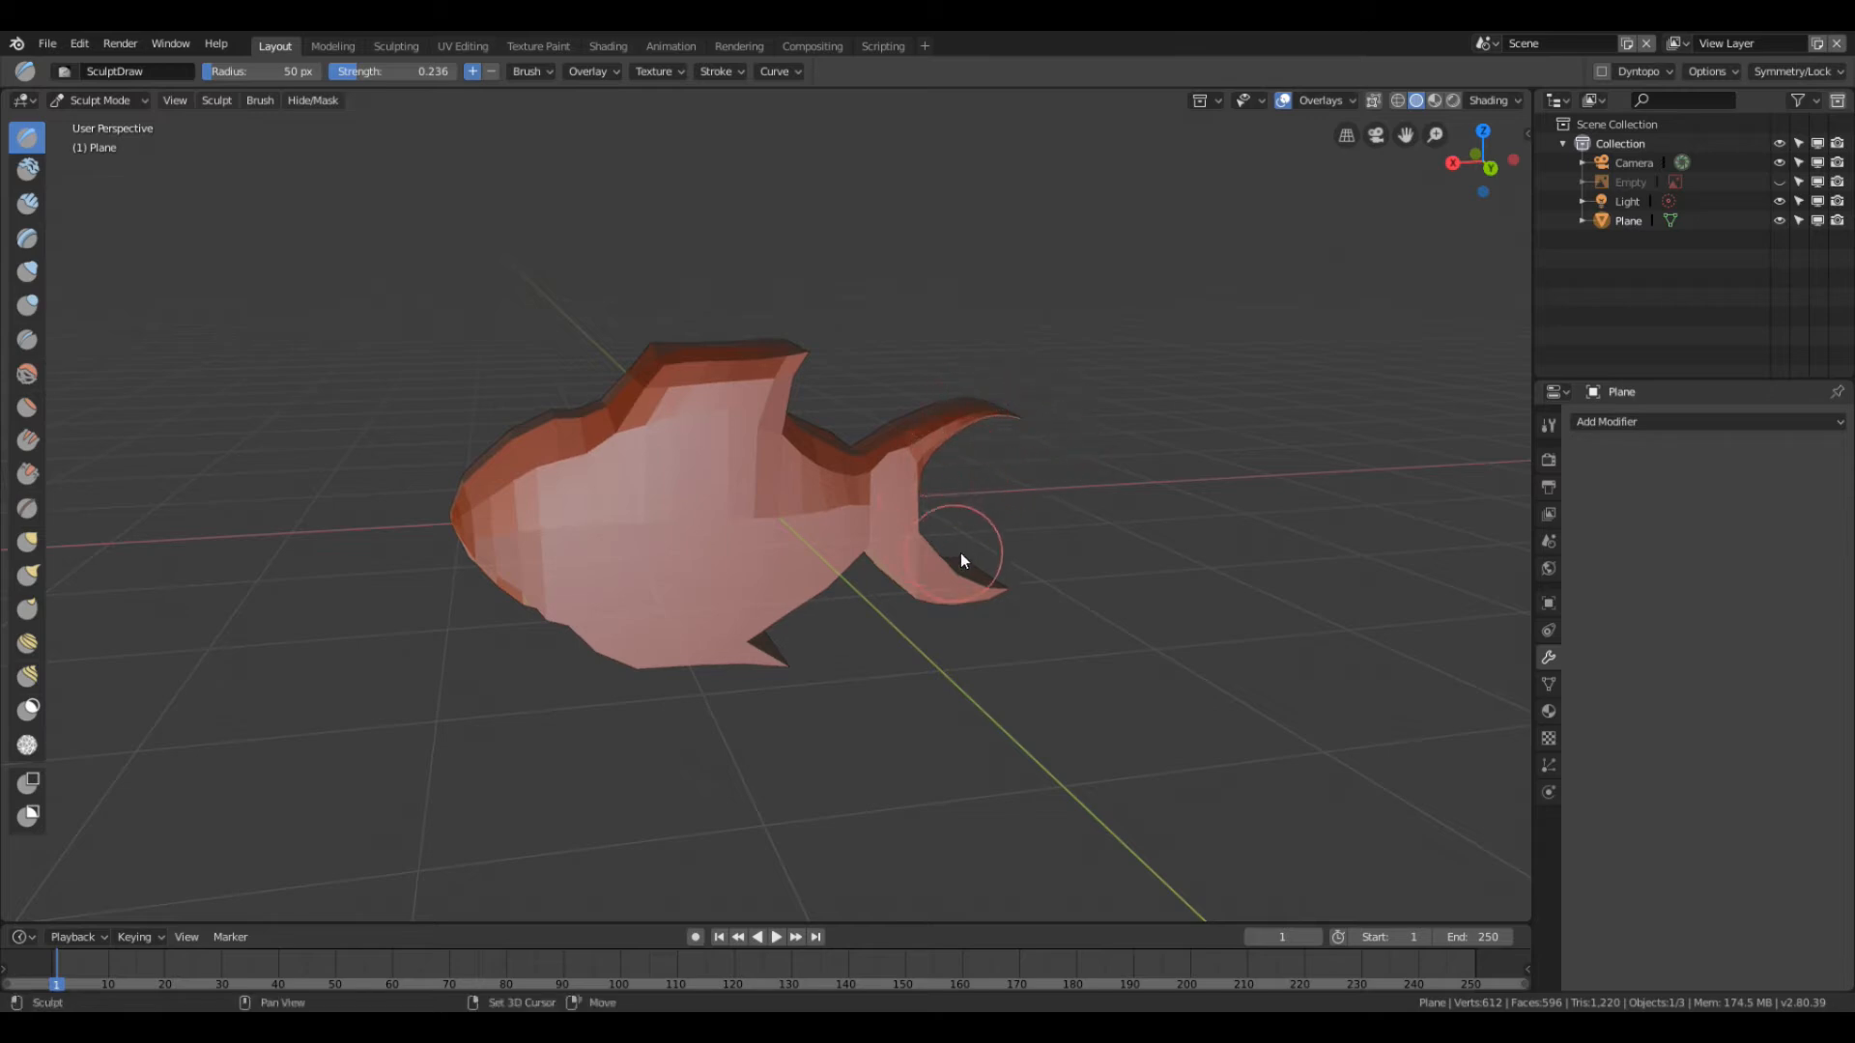
# Step: Smooth the lower tail lobe, the underside behind the belly fin, and the belly fin's edge
pyautogui.moveTo(961, 553)
pyautogui.mouseDown()
pyautogui.moveTo(933, 558)
pyautogui.moveTo(995, 578)
pyautogui.moveTo(765, 626)
pyautogui.mouseUp()
pyautogui.keyDown('shift'); pyautogui.moveTo(821, 572); pyautogui.dragTo(758, 640); pyautogui.keyUp('shift')
pyautogui.keyDown('shift'); pyautogui.moveTo(802, 574); pyautogui.dragTo(830, 561); pyautogui.keyUp('shift')
pyautogui.moveTo(522, 617)
pyautogui.mouseDown()
pyautogui.moveTo(643, 657)
pyautogui.moveTo(754, 658)
pyautogui.mouseUp()
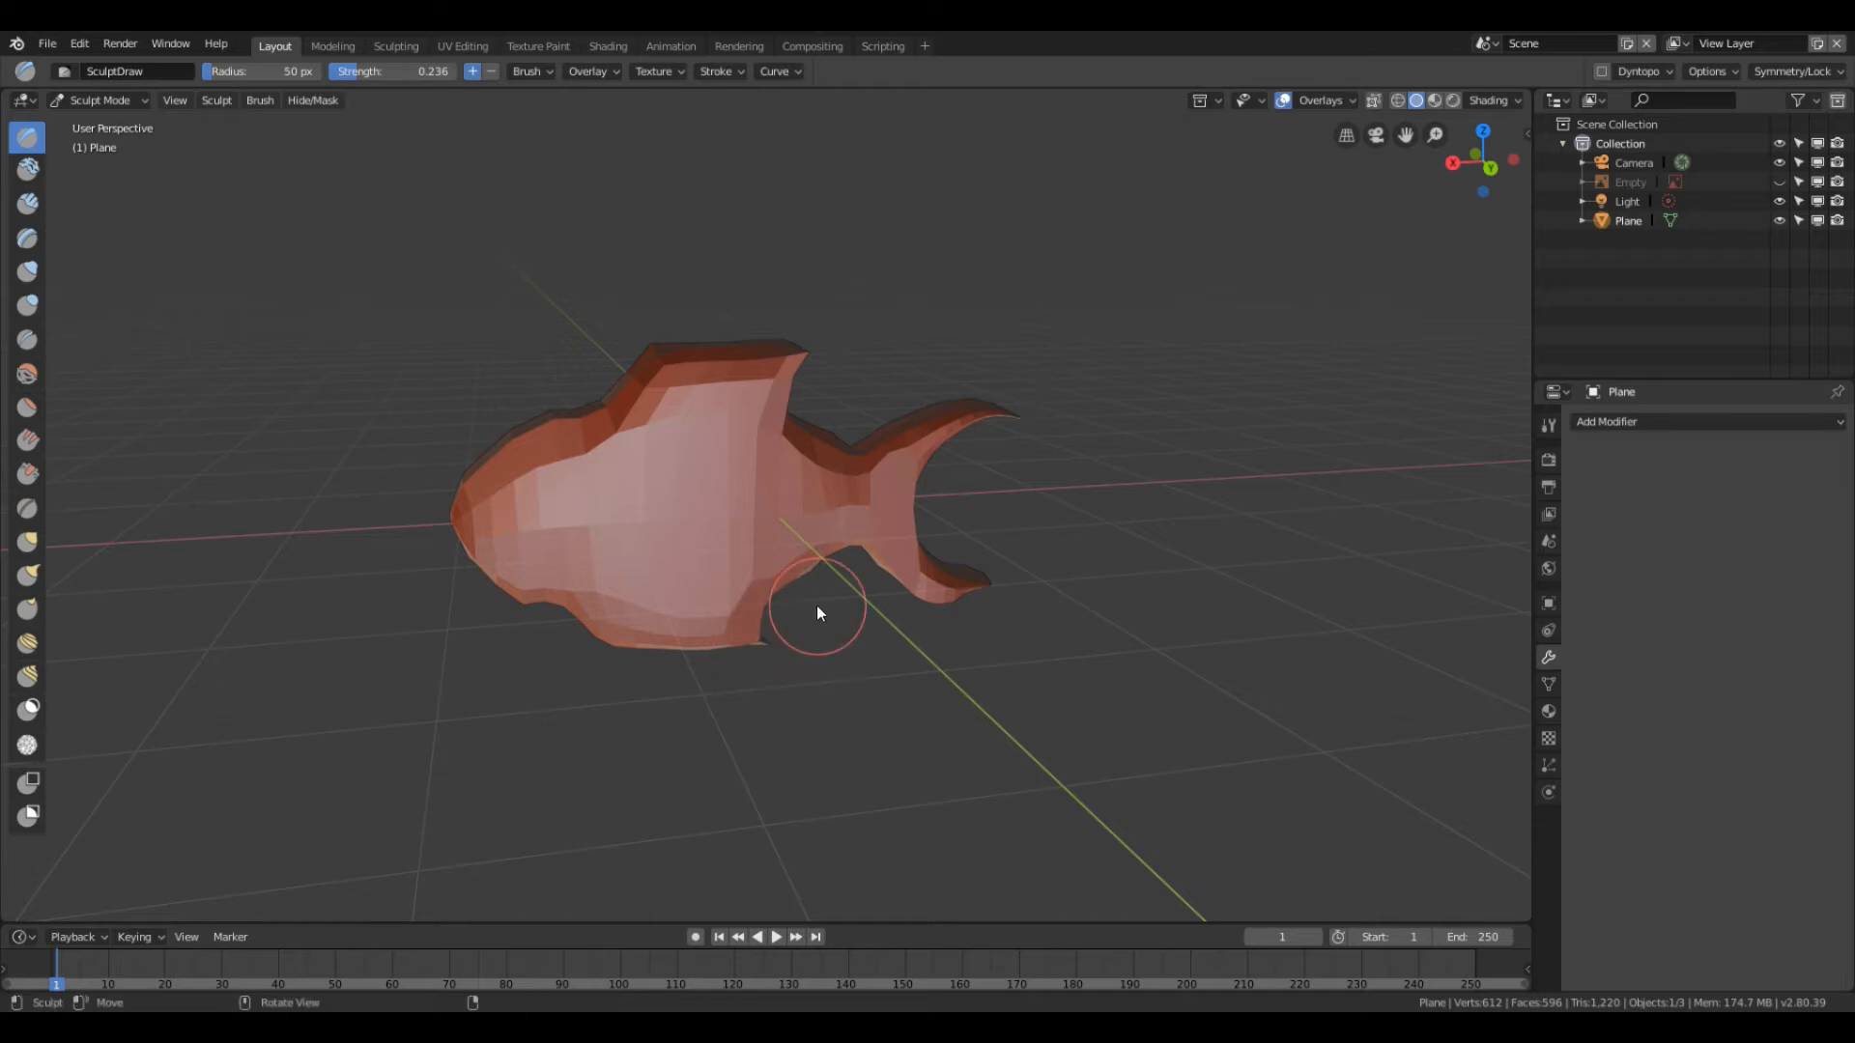
# Step: Smooth the dorsal fin from the rear view and thin both tail lobes toward their tips
pyautogui.moveTo(203, 676)
pyautogui.mouseDown(button='middle')
pyautogui.moveTo(436, 744)
pyautogui.moveTo(675, 644)
pyautogui.moveTo(488, 605)
pyautogui.moveTo(750, 683)
pyautogui.moveTo(728, 708)
pyautogui.moveTo(1024, 729)
pyautogui.moveTo(748, 622)
pyautogui.moveTo(749, 589)
pyautogui.moveTo(721, 804)
pyautogui.mouseUp(button='middle')
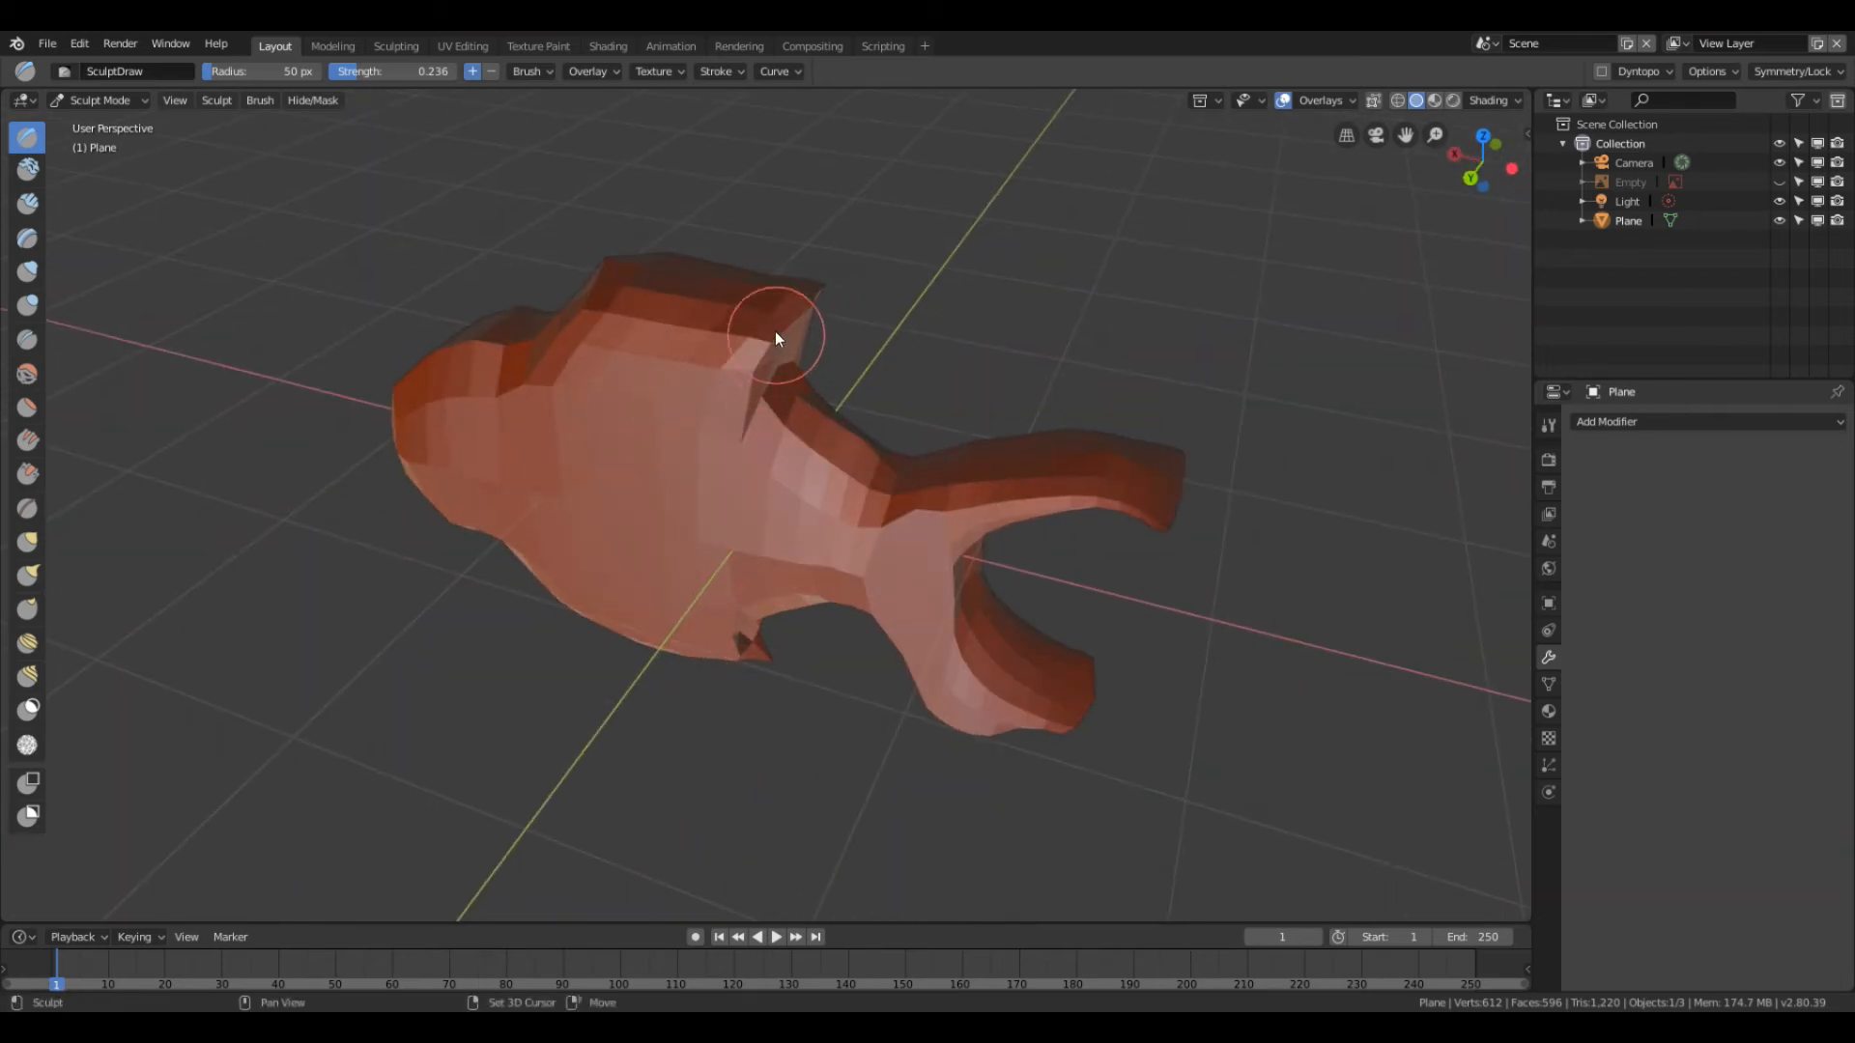
pyautogui.moveTo(561, 382)
pyautogui.mouseDown()
pyautogui.moveTo(670, 414)
pyautogui.moveTo(808, 385)
pyautogui.moveTo(856, 501)
pyautogui.moveTo(838, 604)
pyautogui.moveTo(884, 396)
pyautogui.mouseUp()
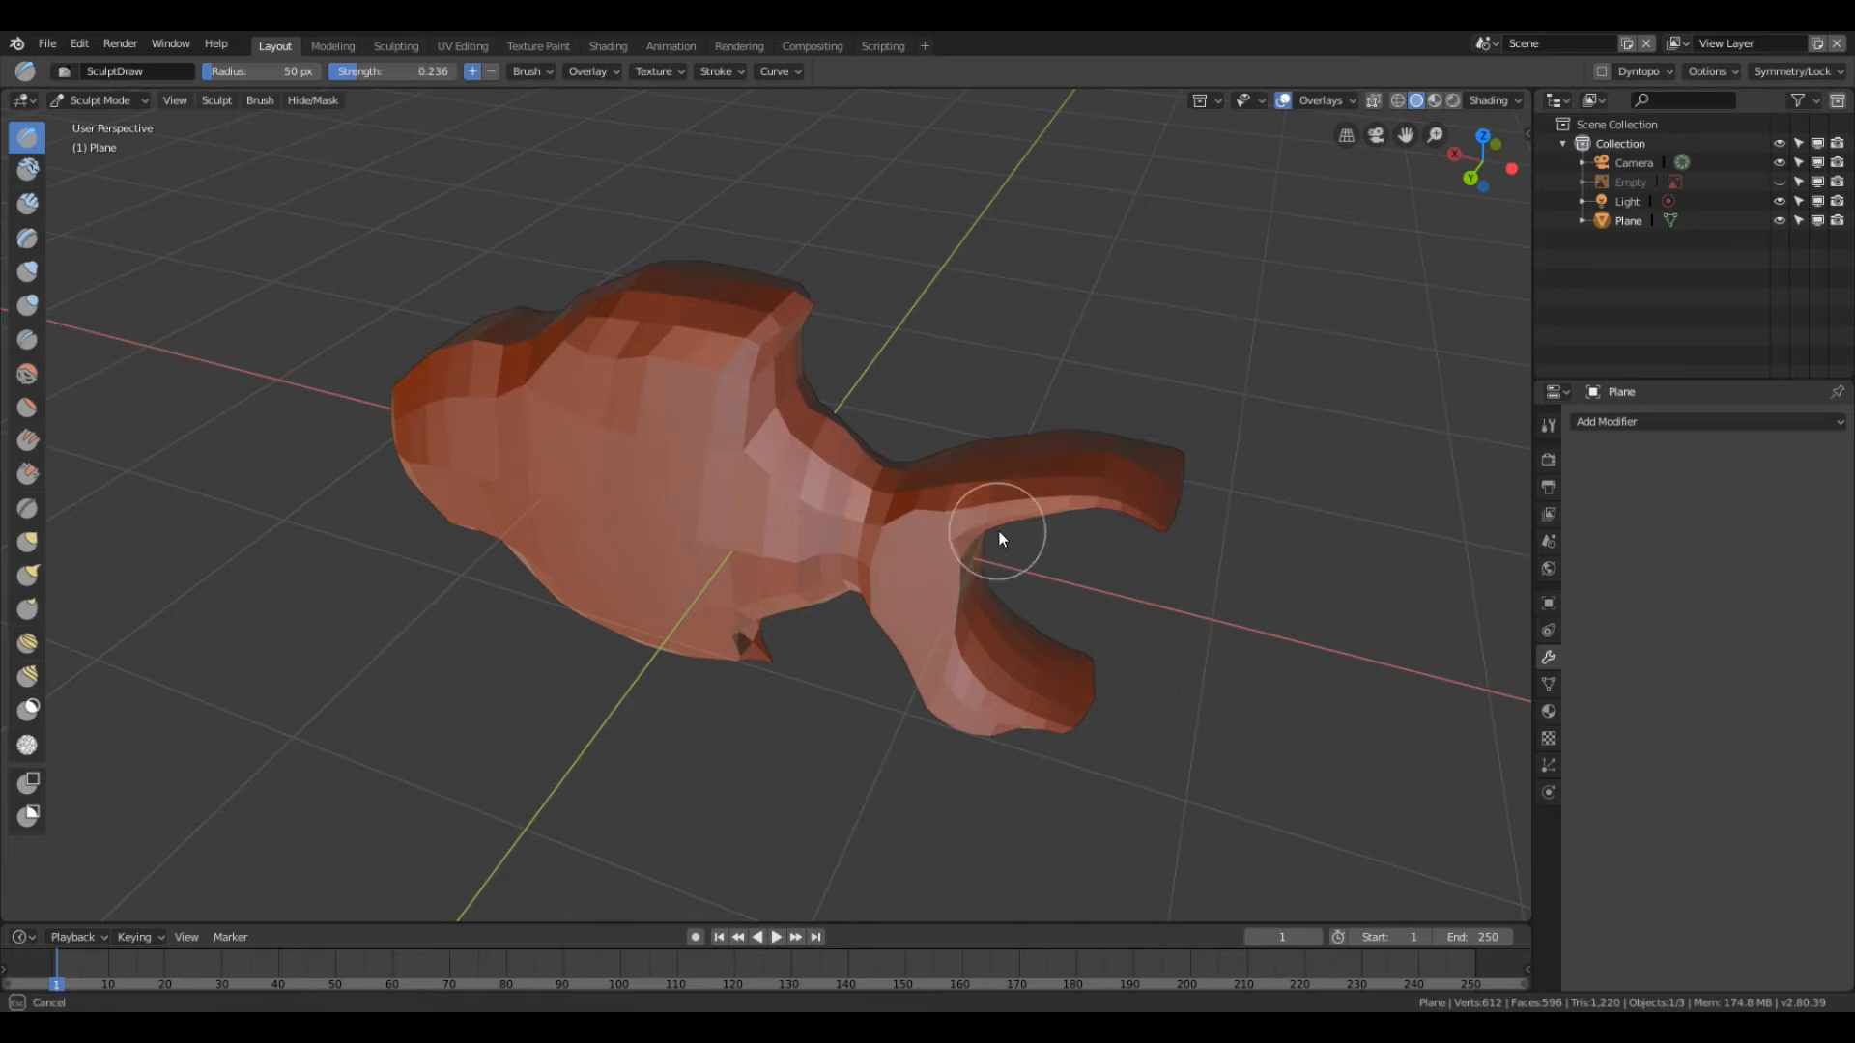
pyautogui.moveTo(1058, 519)
pyautogui.mouseDown()
pyautogui.moveTo(1125, 515)
pyautogui.moveTo(1101, 493)
pyautogui.moveTo(1116, 507)
pyautogui.mouseUp()
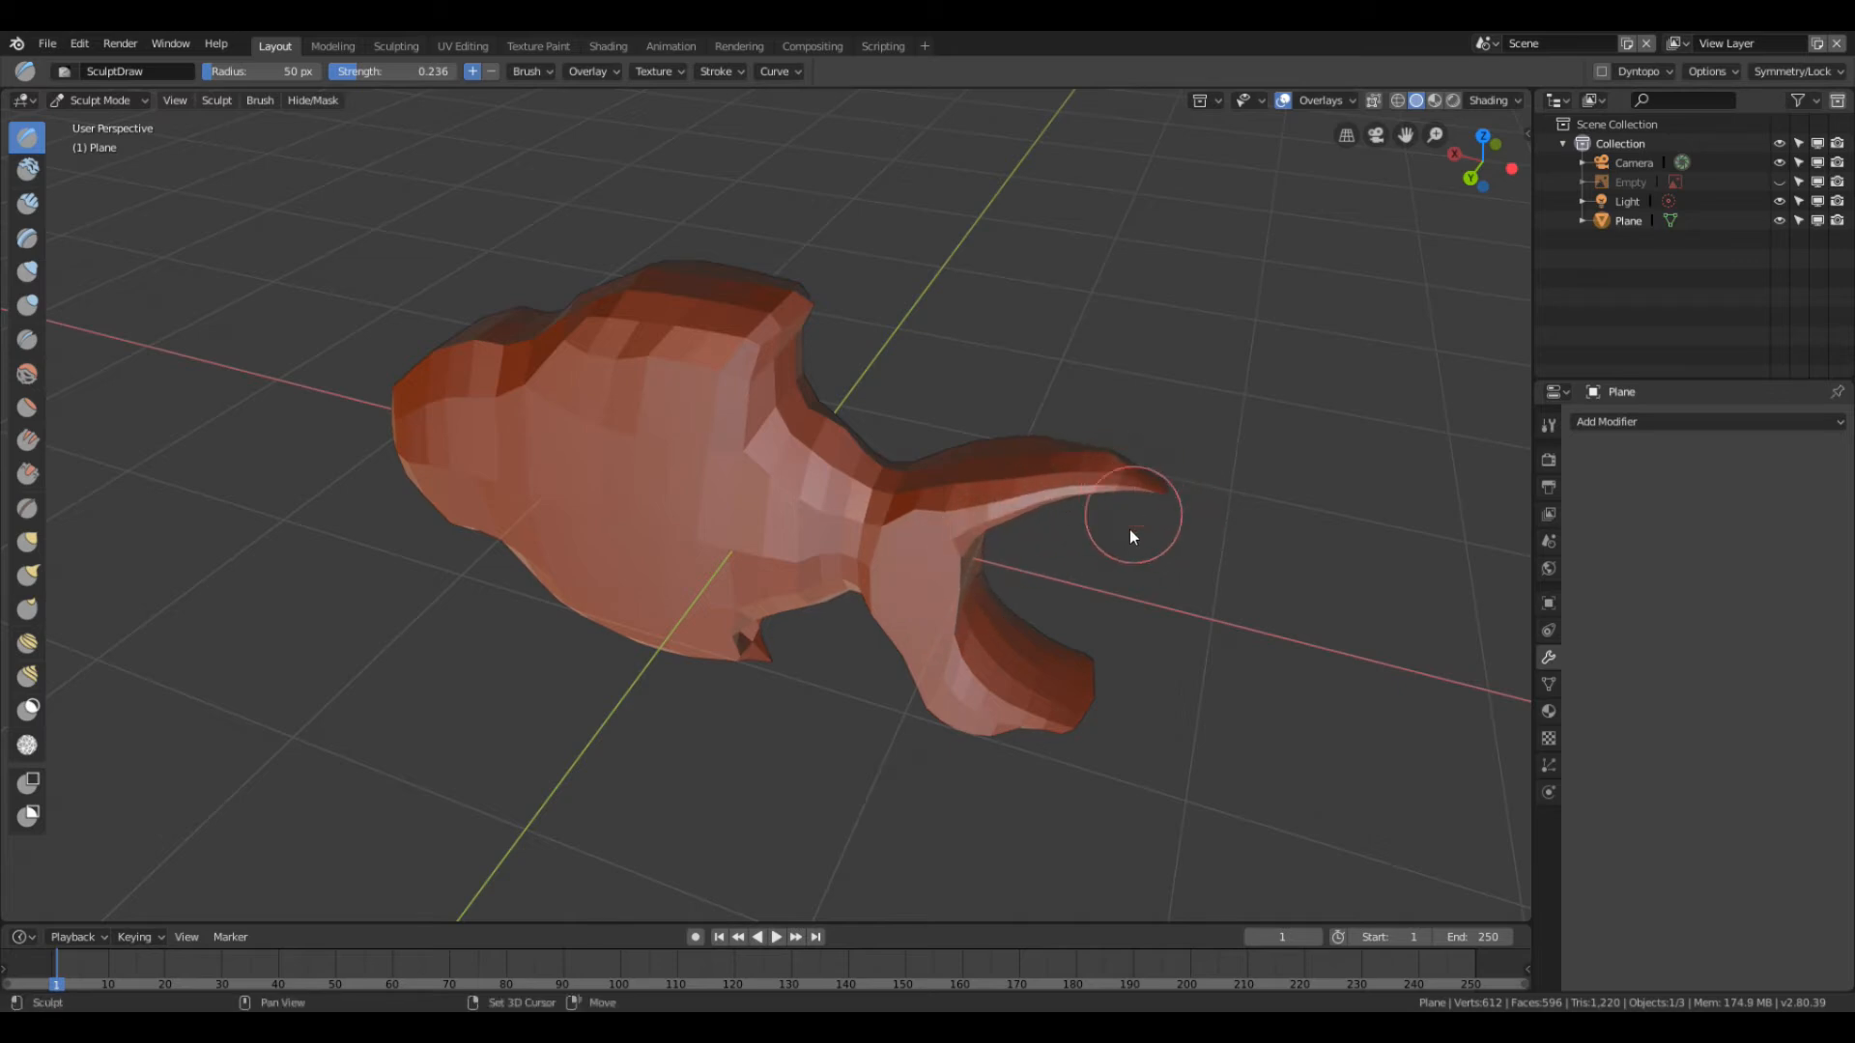
pyautogui.moveTo(943, 681); pyautogui.dragTo(929, 654)
pyautogui.moveTo(1006, 703)
pyautogui.mouseDown()
pyautogui.moveTo(986, 680)
pyautogui.moveTo(1029, 705)
pyautogui.mouseUp()
pyautogui.keyDown('shift'); pyautogui.moveTo(794, 688); pyautogui.dragTo(699, 559); pyautogui.keyUp('shift')
# Step: Smooth the head and flank on the fish's opposite side, blending them into the dorsal and belly fins
pyautogui.moveTo(425, 473); pyautogui.dragTo(1053, 453, button='middle')
pyautogui.scroll(-3, 934, 385)
pyautogui.scroll(4, 612, 456)
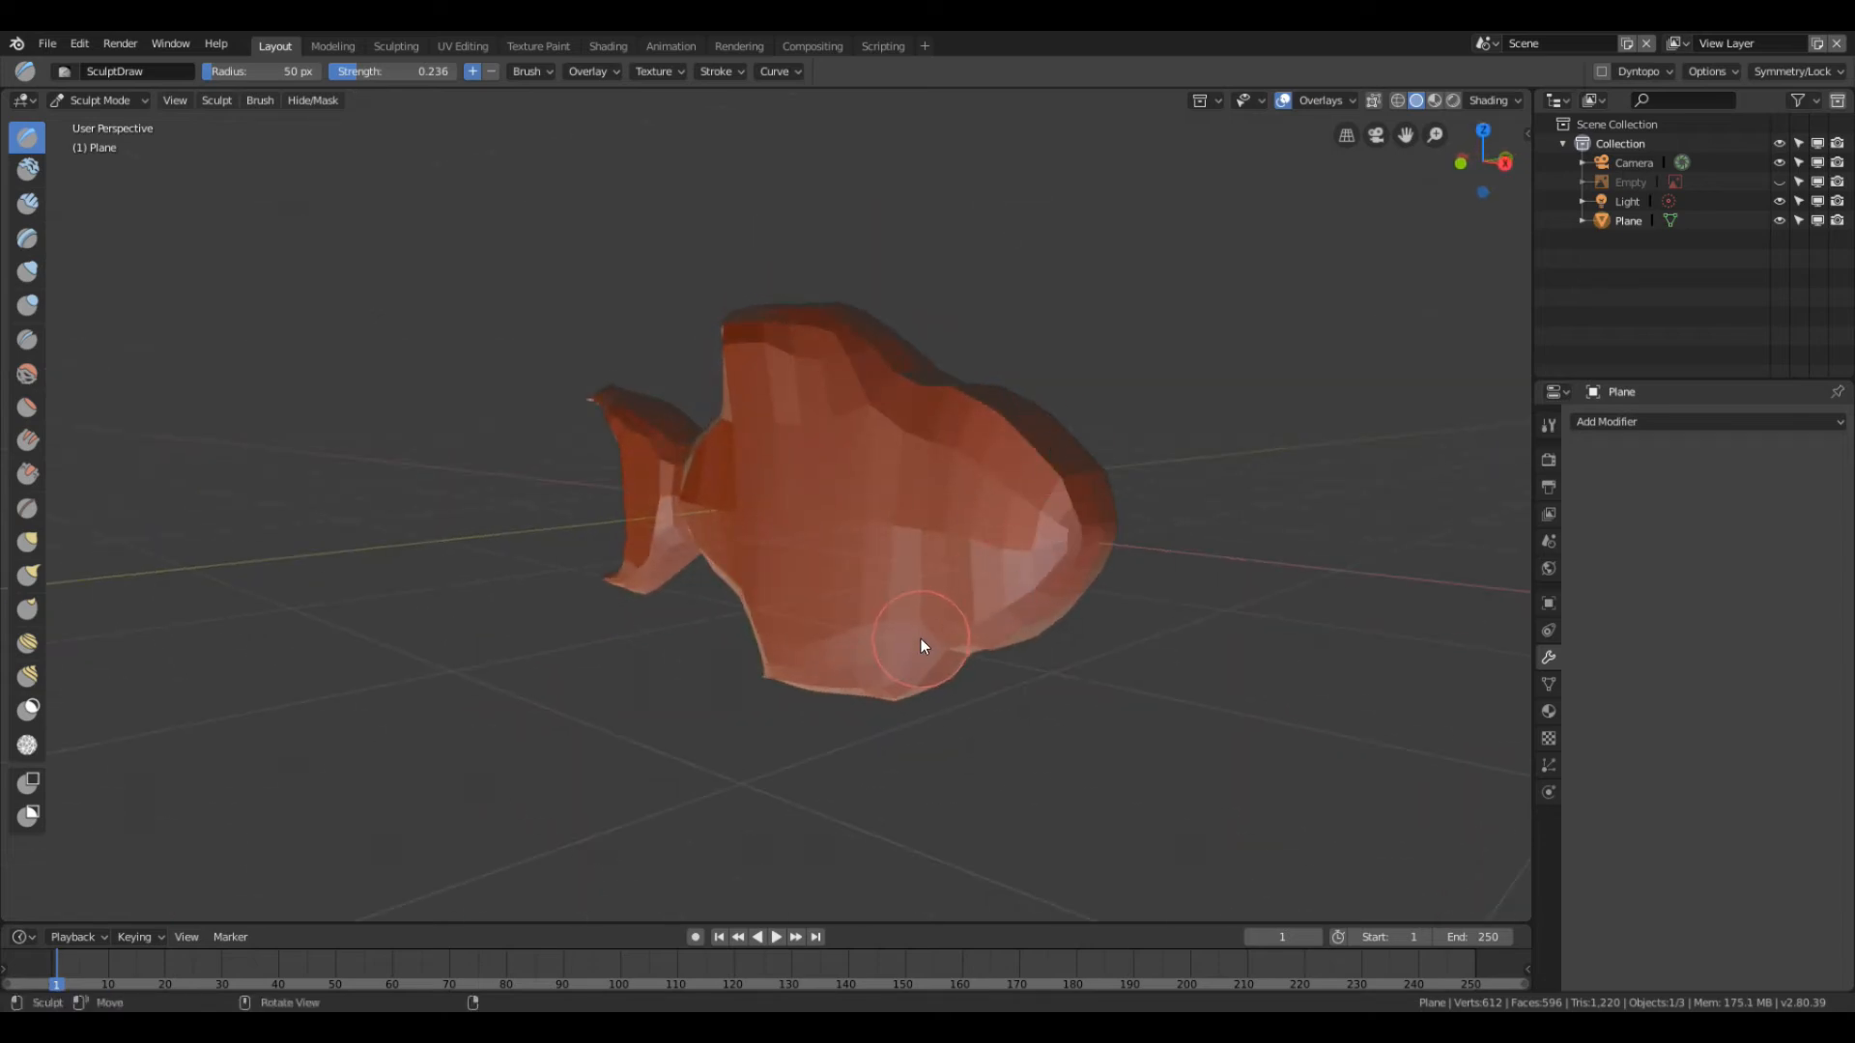
pyautogui.moveTo(934, 485)
pyautogui.mouseDown()
pyautogui.moveTo(949, 563)
pyautogui.moveTo(1001, 450)
pyautogui.moveTo(947, 629)
pyautogui.moveTo(957, 662)
pyautogui.moveTo(1047, 542)
pyautogui.moveTo(1030, 437)
pyautogui.moveTo(997, 422)
pyautogui.moveTo(1035, 462)
pyautogui.mouseUp()
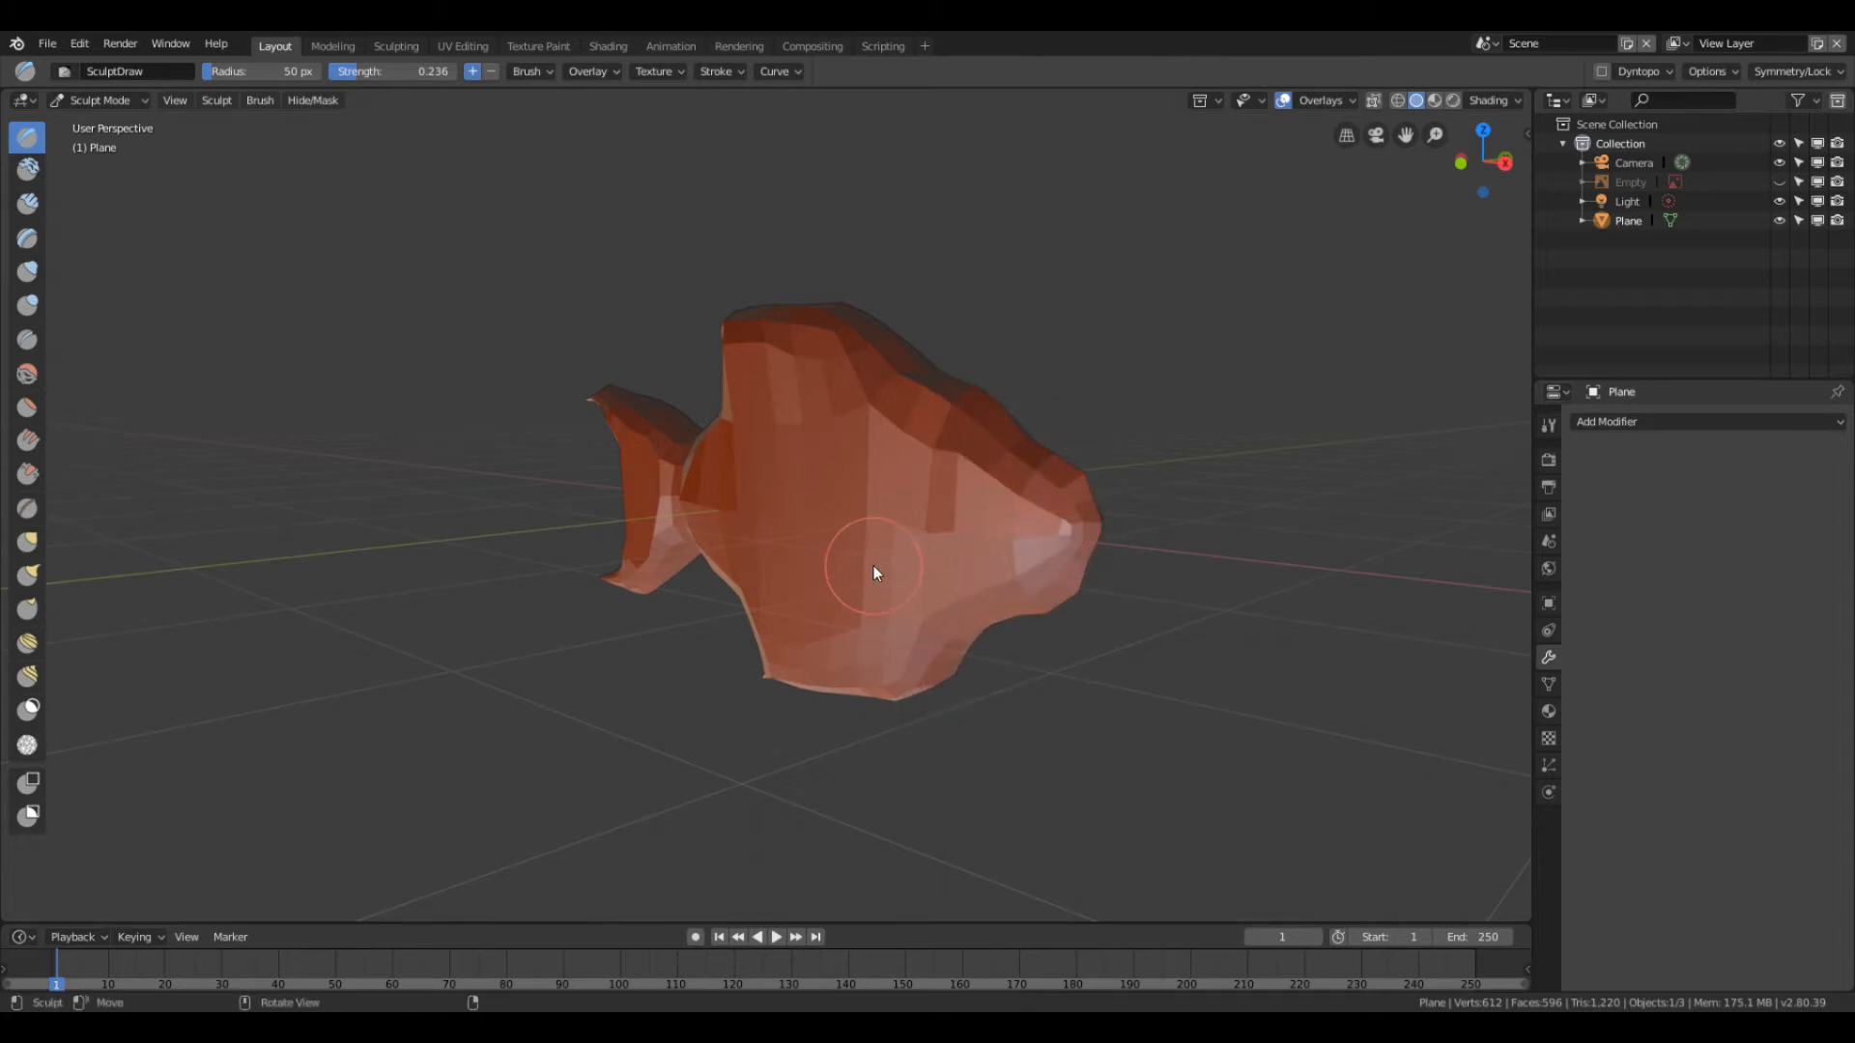
pyautogui.moveTo(896, 431)
pyautogui.mouseDown()
pyautogui.moveTo(895, 592)
pyautogui.moveTo(797, 472)
pyautogui.mouseUp()
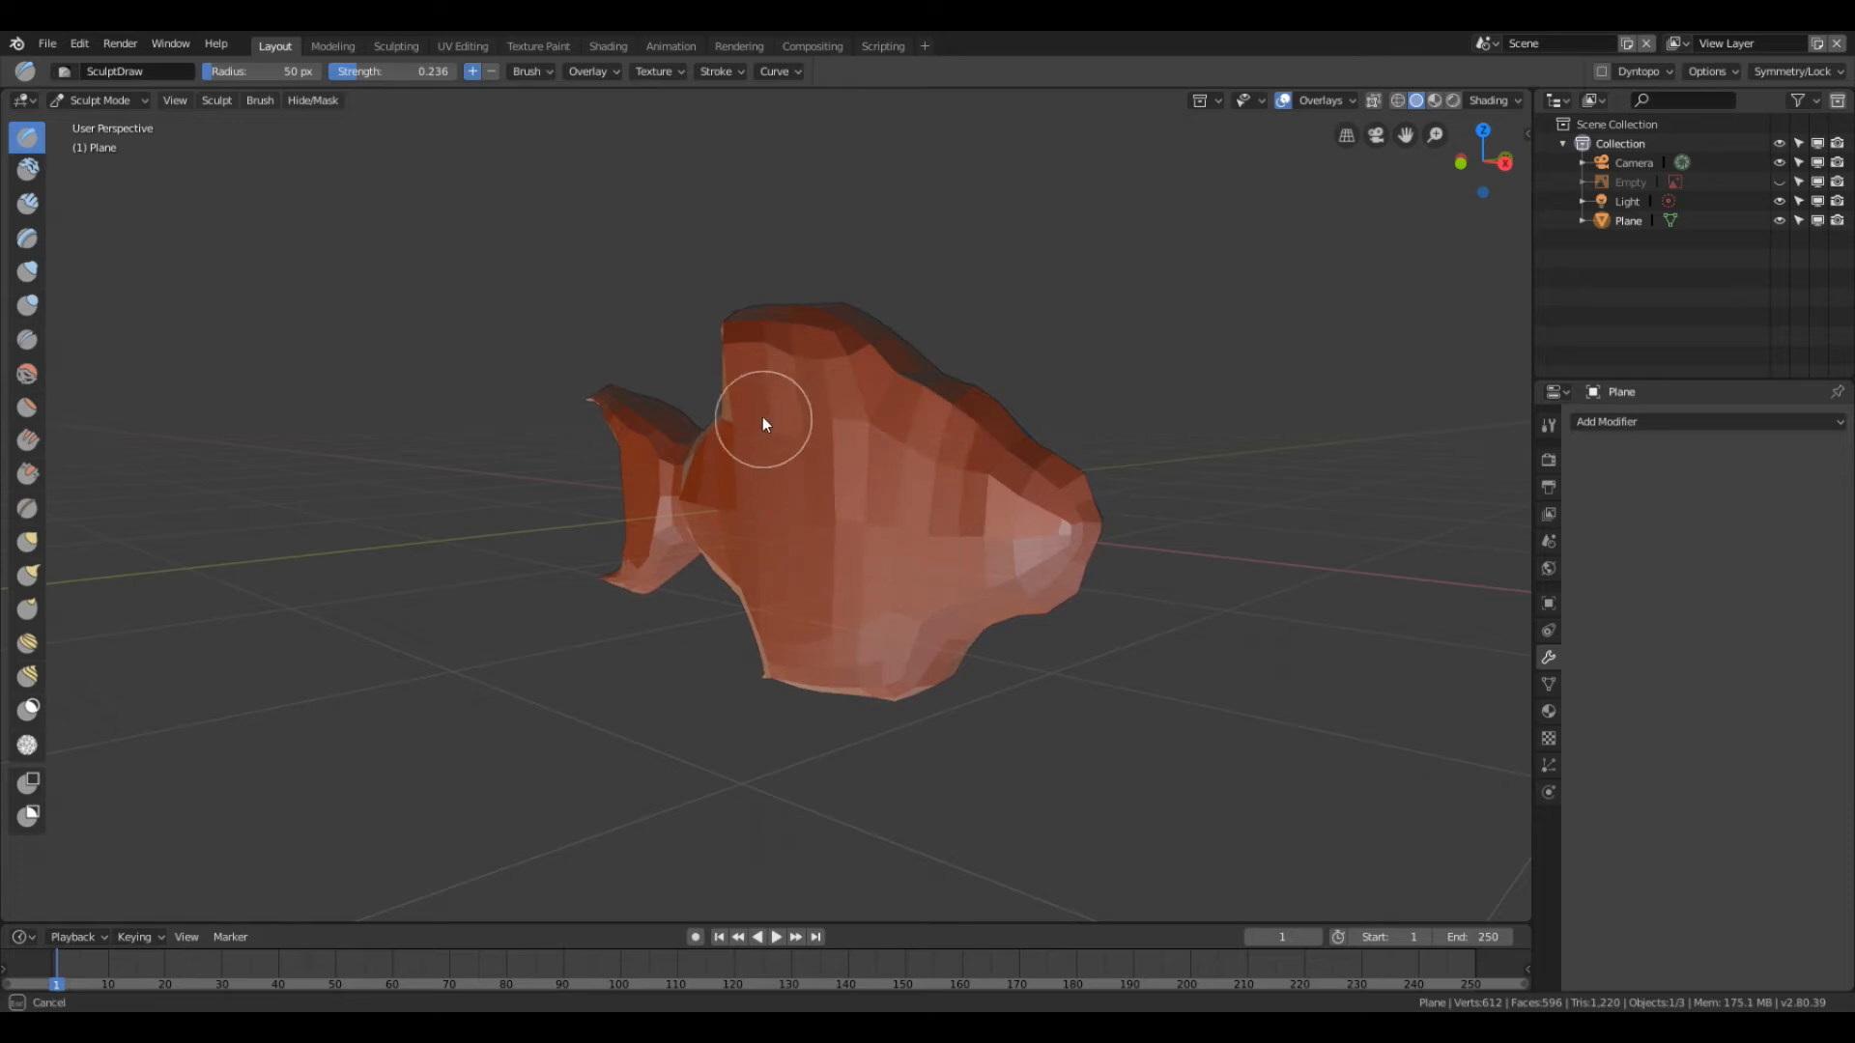
pyautogui.moveTo(870, 420)
pyautogui.mouseDown()
pyautogui.moveTo(787, 650)
pyautogui.moveTo(841, 663)
pyautogui.mouseUp()
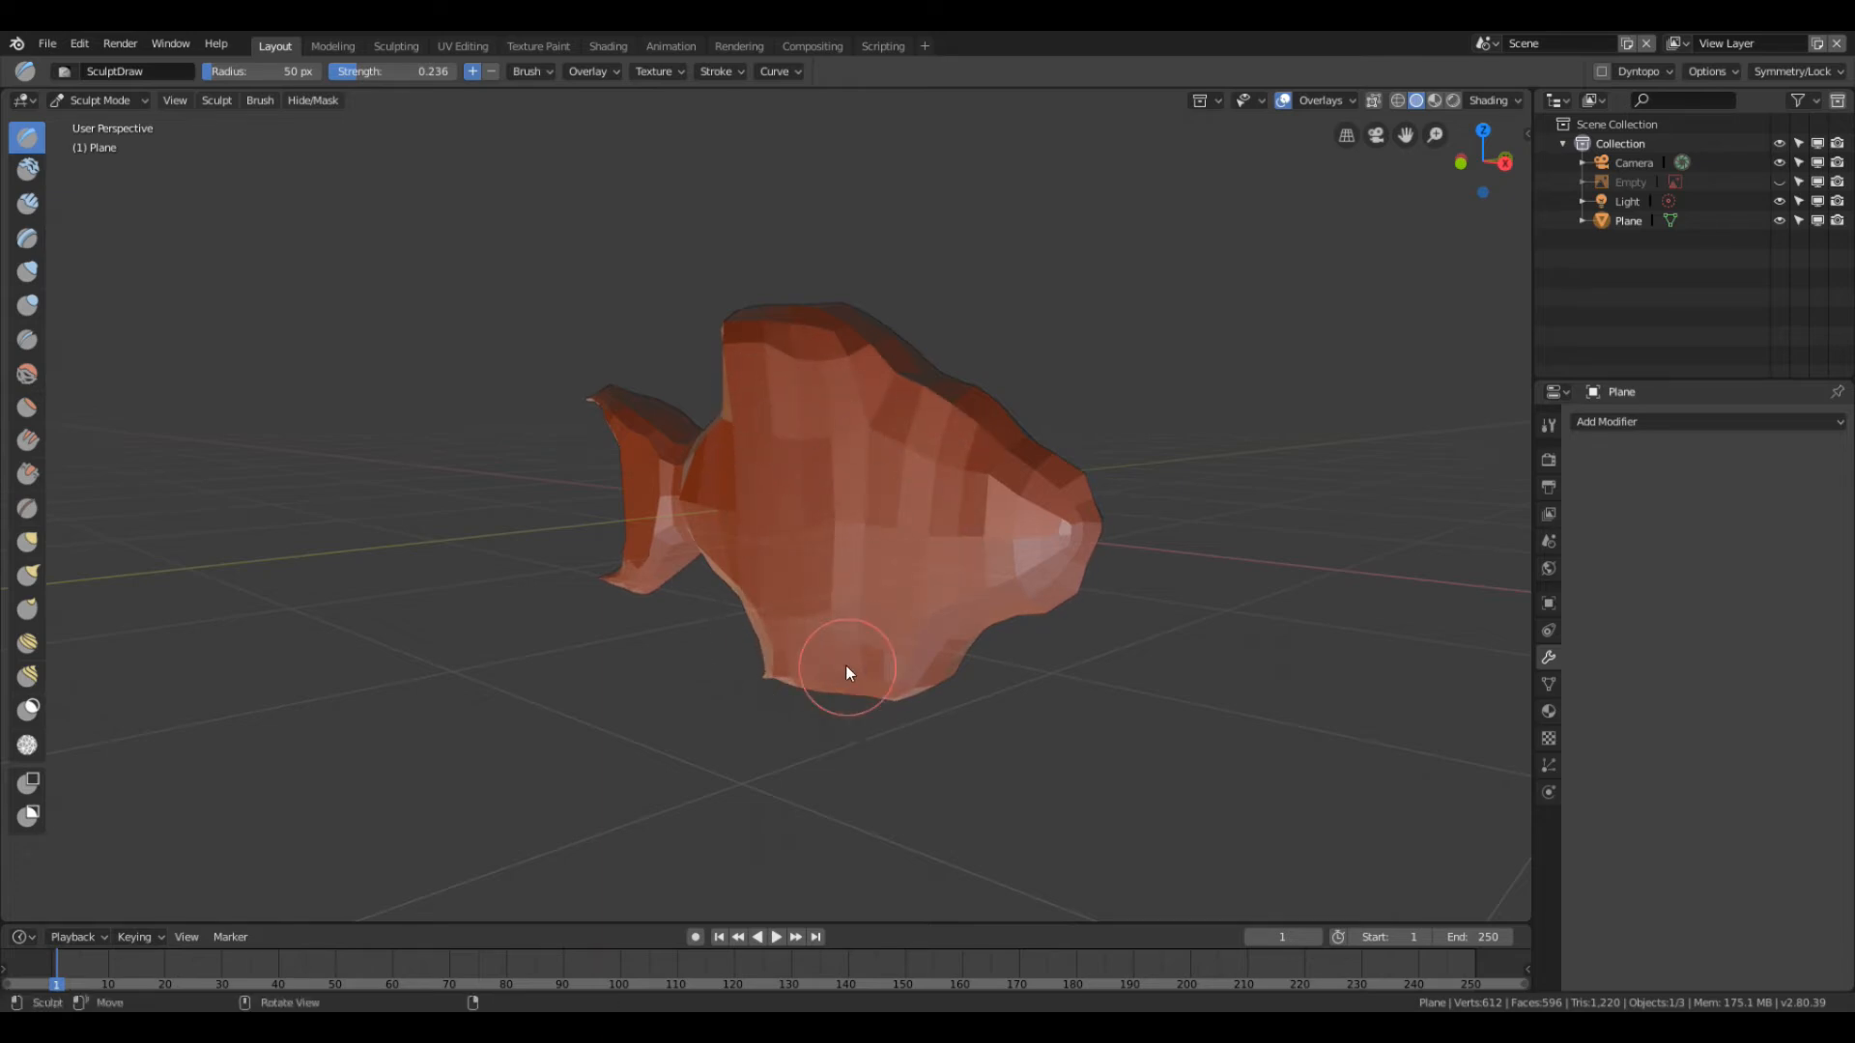
# Step: Smooth the fish's flank, the dorsal fin's rear edge, the belly and the head from a low side view
pyautogui.moveTo(659, 565); pyautogui.dragTo(659, 462, button='middle')
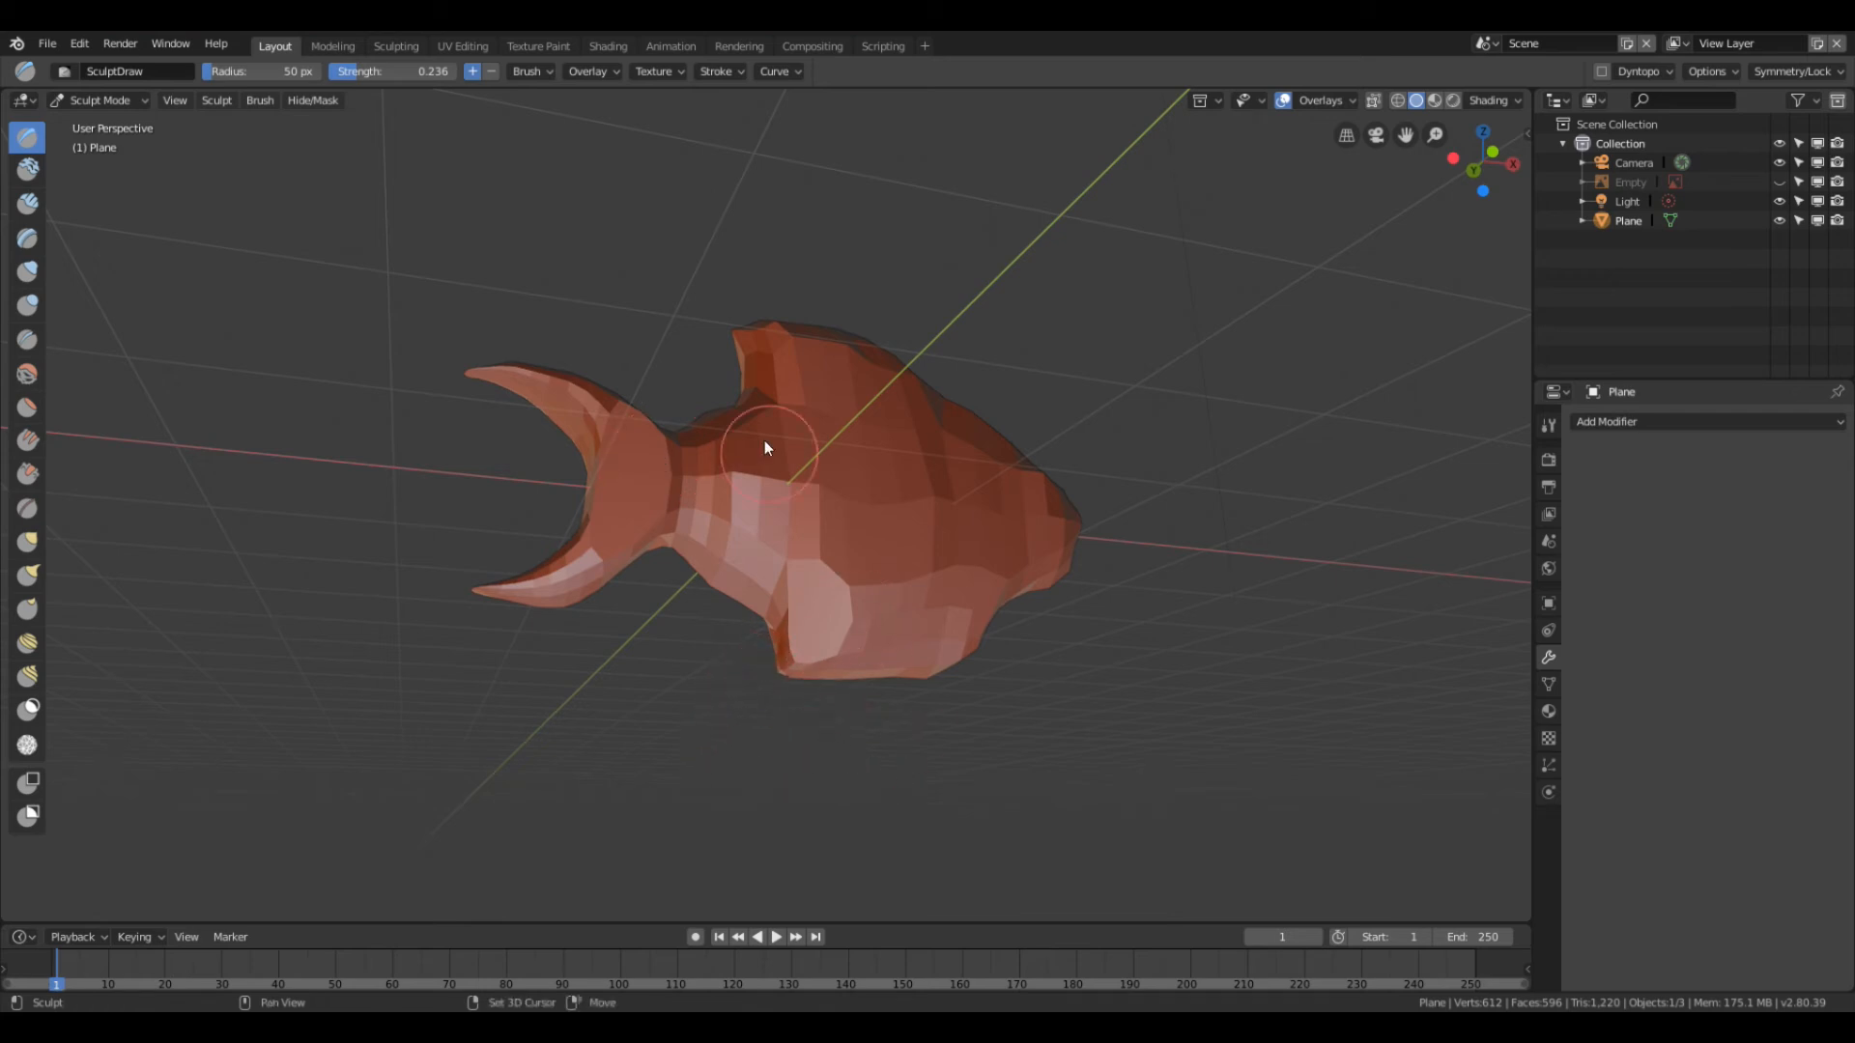
pyautogui.keyDown('shift'); pyautogui.moveTo(728, 332); pyautogui.dragTo(763, 386); pyautogui.keyUp('shift')
pyautogui.moveTo(937, 431)
pyautogui.keyDown('shift'); pyautogui.mouseDown()
pyautogui.moveTo(868, 523)
pyautogui.moveTo(688, 564)
pyautogui.moveTo(715, 554)
pyautogui.moveTo(768, 435)
pyautogui.moveTo(847, 560)
pyautogui.mouseUp(); pyautogui.keyUp('shift')
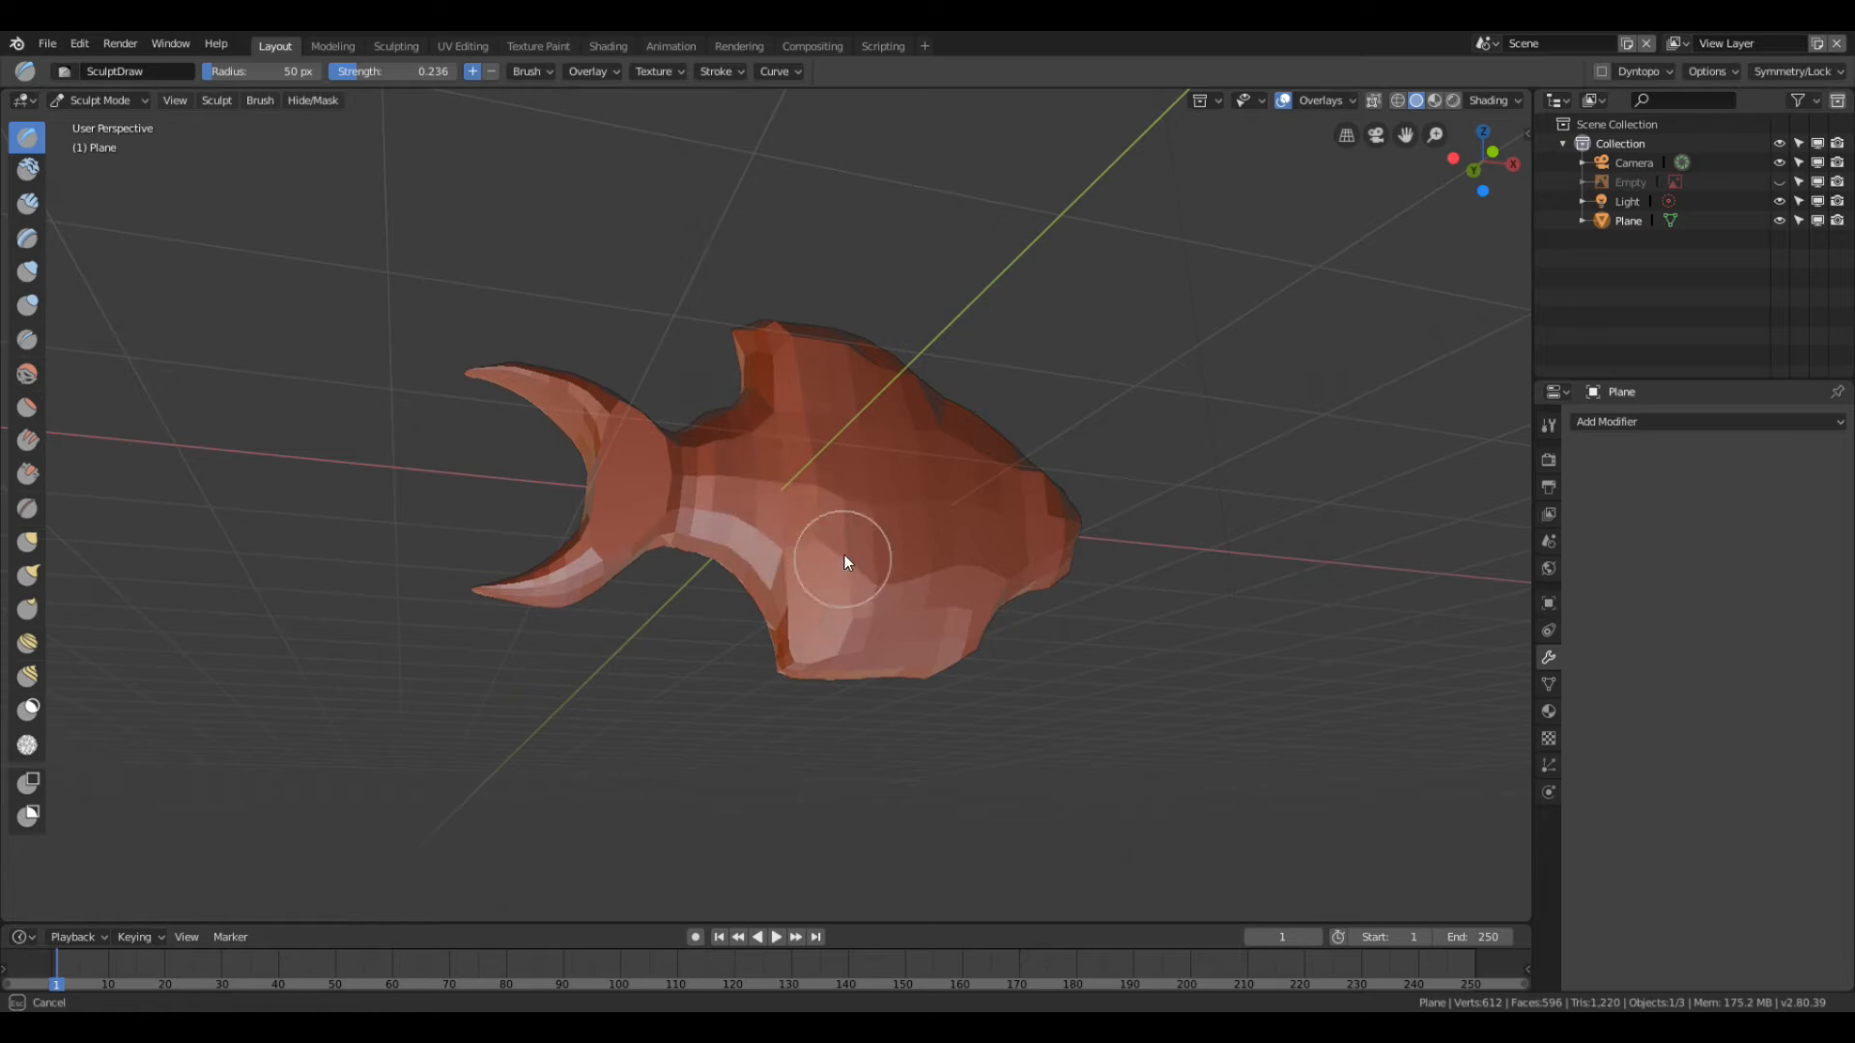
pyautogui.keyDown('shift'); pyautogui.moveTo(991, 571); pyautogui.dragTo(986, 512); pyautogui.keyUp('shift')
pyautogui.moveTo(972, 431)
pyautogui.keyDown('shift'); pyautogui.mouseDown()
pyautogui.moveTo(1080, 575)
pyautogui.moveTo(1070, 593)
pyautogui.moveTo(1020, 565)
pyautogui.mouseUp(); pyautogui.keyUp('shift')
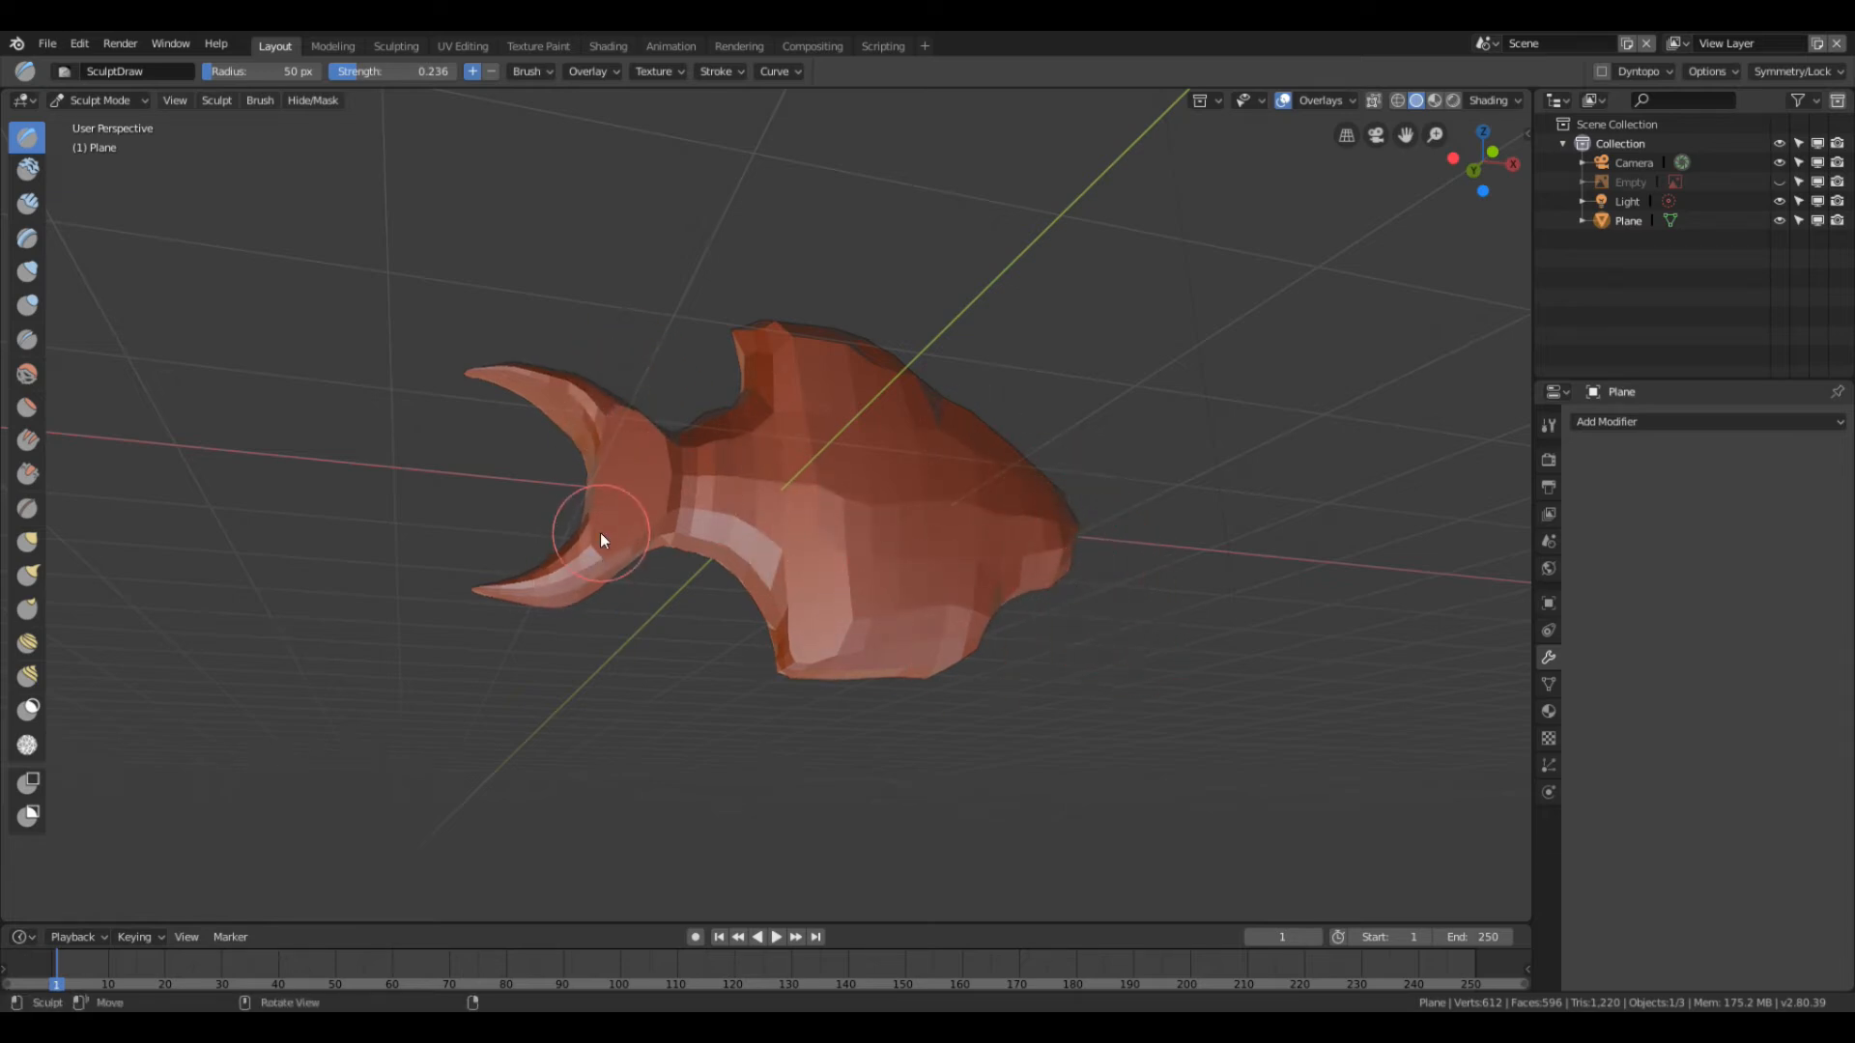
# Step: Put the fish mesh into Edit Mode with the whole mesh selected and viewed from the front
pyautogui.moveTo(802, 522); pyautogui.dragTo(754, 542, button='middle')
pyautogui.scroll(4, 947, 517)
pyautogui.scroll(-4, 955, 505)
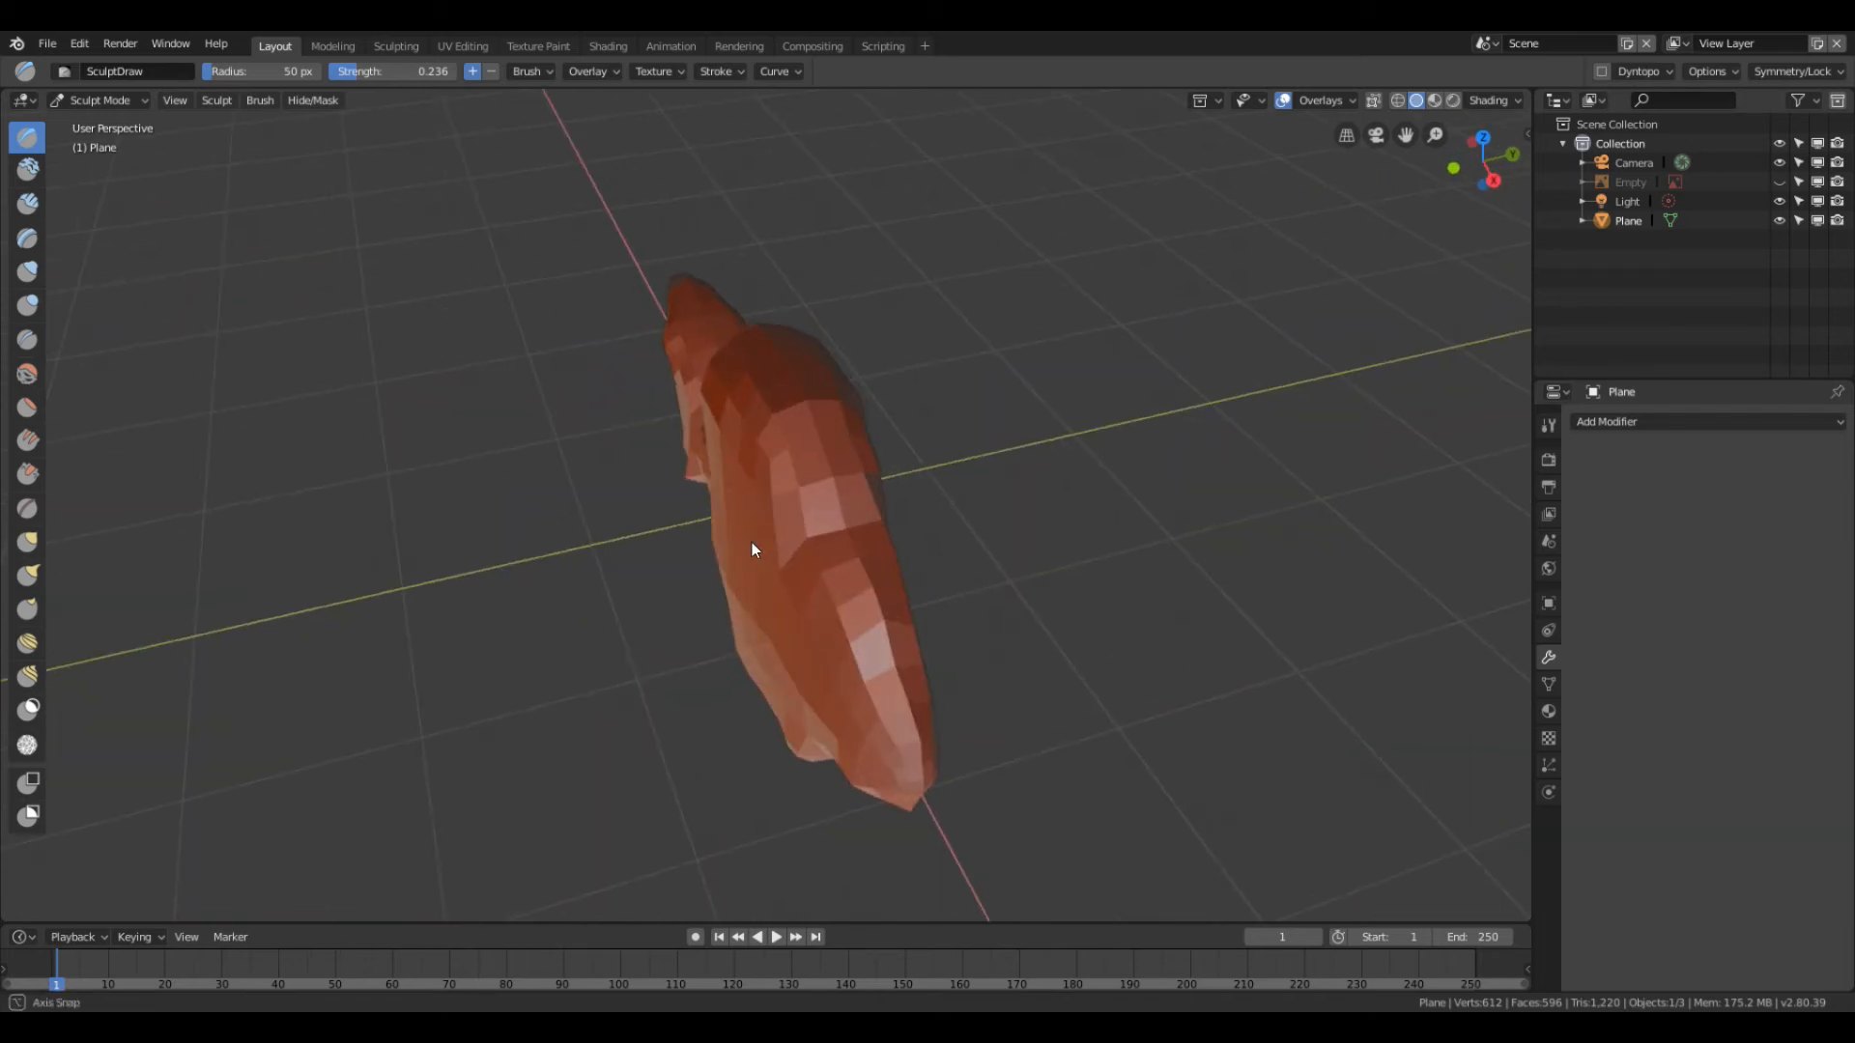
pyautogui.press('Tab')
pyautogui.moveTo(667, 494)
pyautogui.mouseDown(button='middle')
pyautogui.moveTo(752, 699)
pyautogui.moveTo(908, 705)
pyautogui.moveTo(828, 750)
pyautogui.moveTo(773, 728)
pyautogui.mouseUp(button='middle')
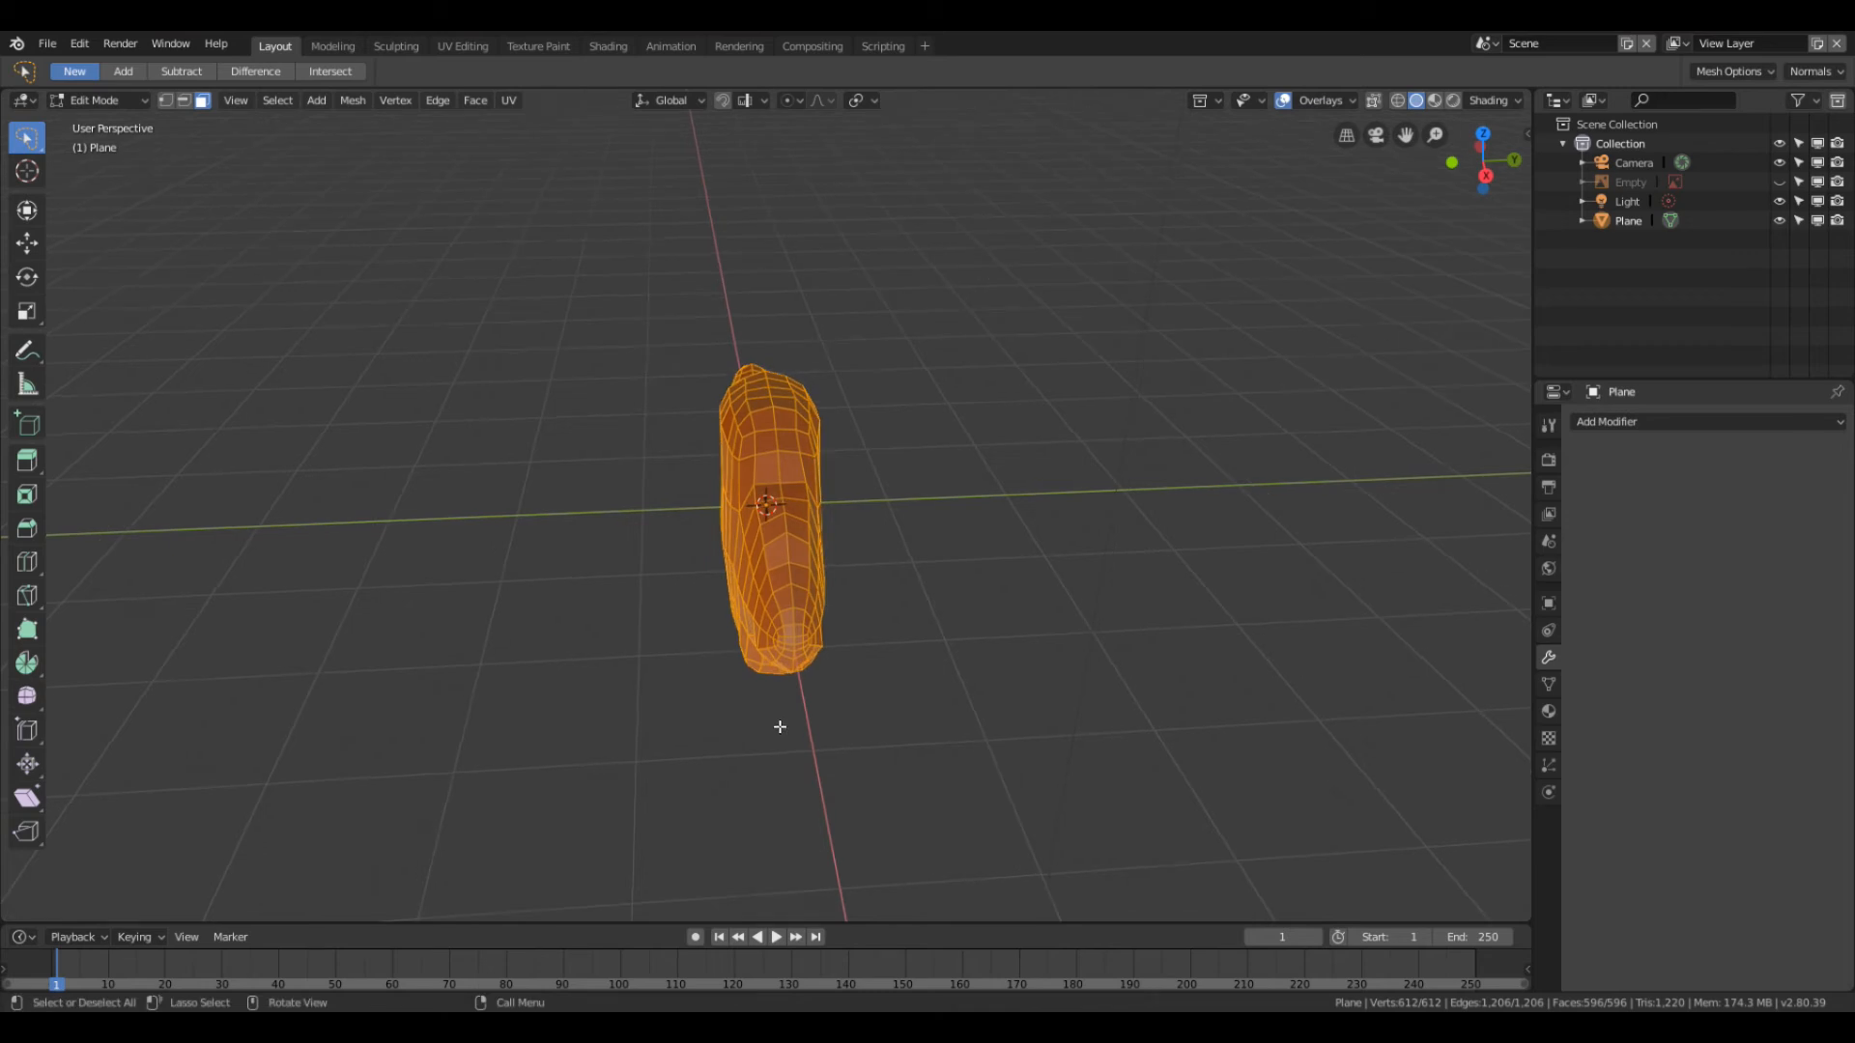
pyautogui.press('s')
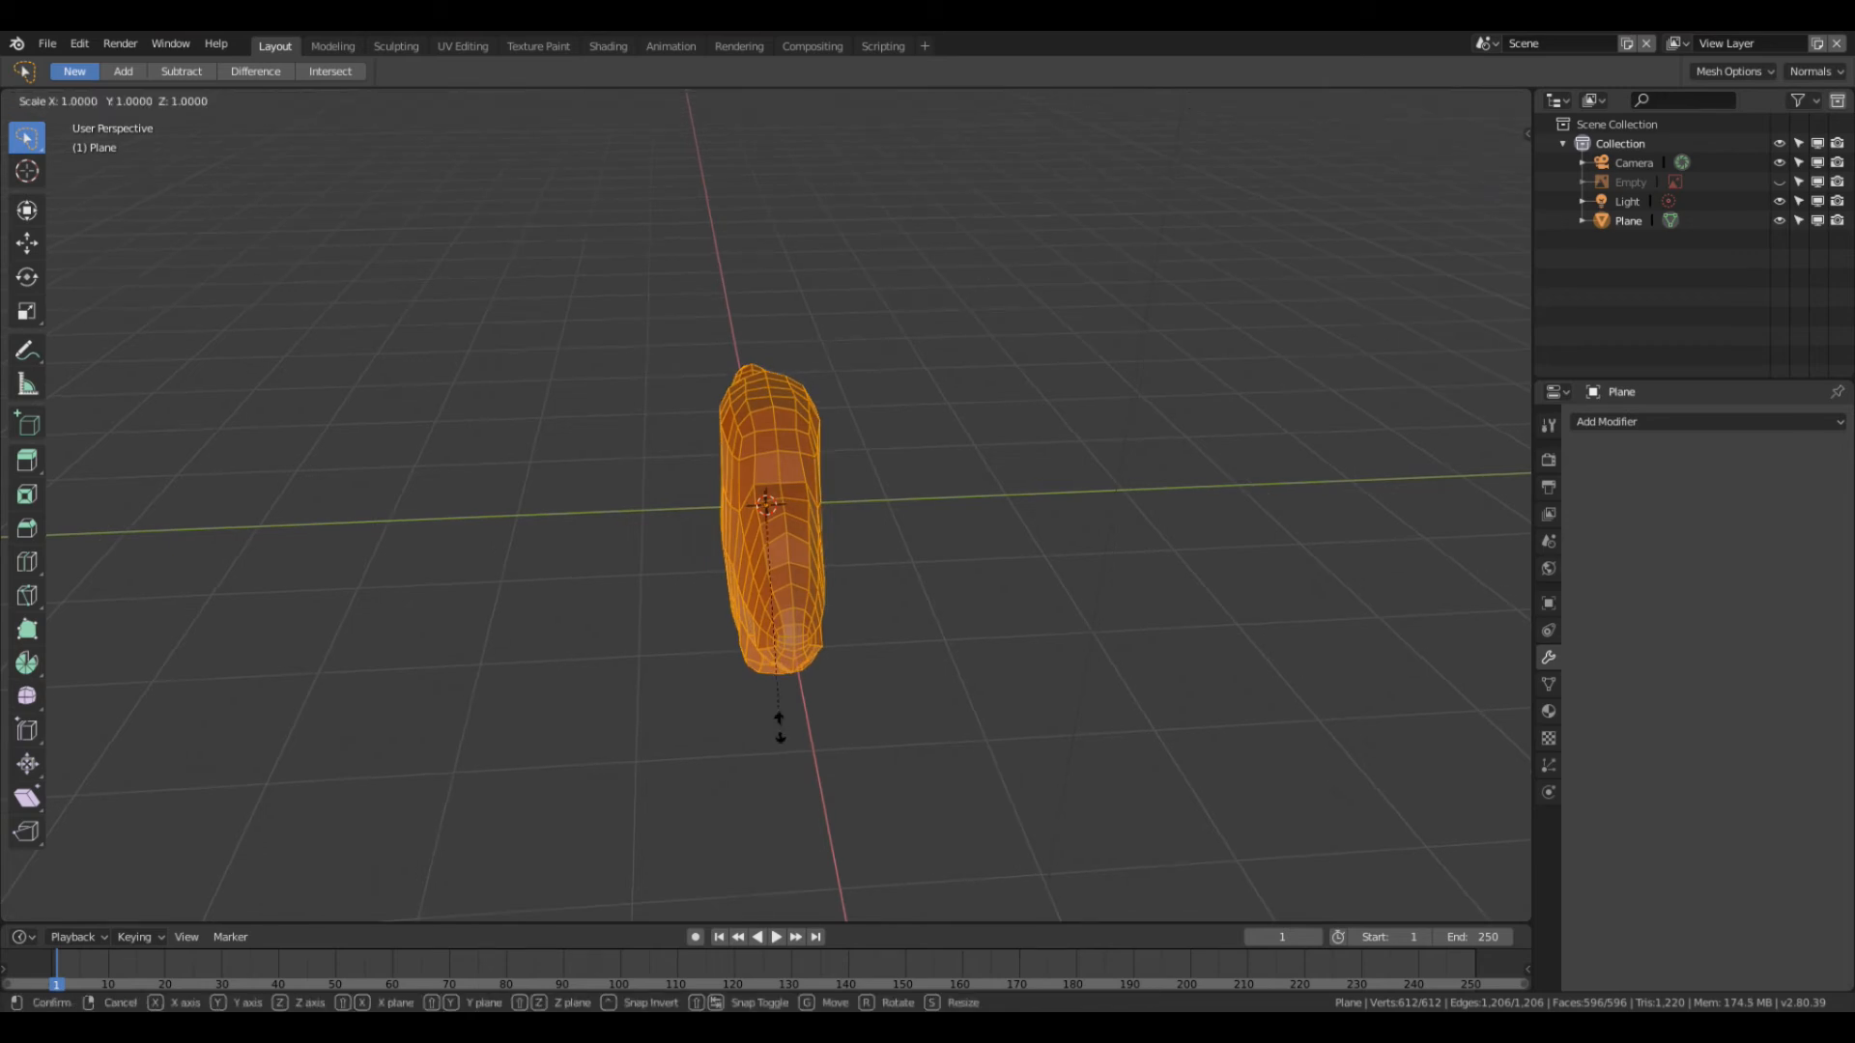
pyautogui.press('y')
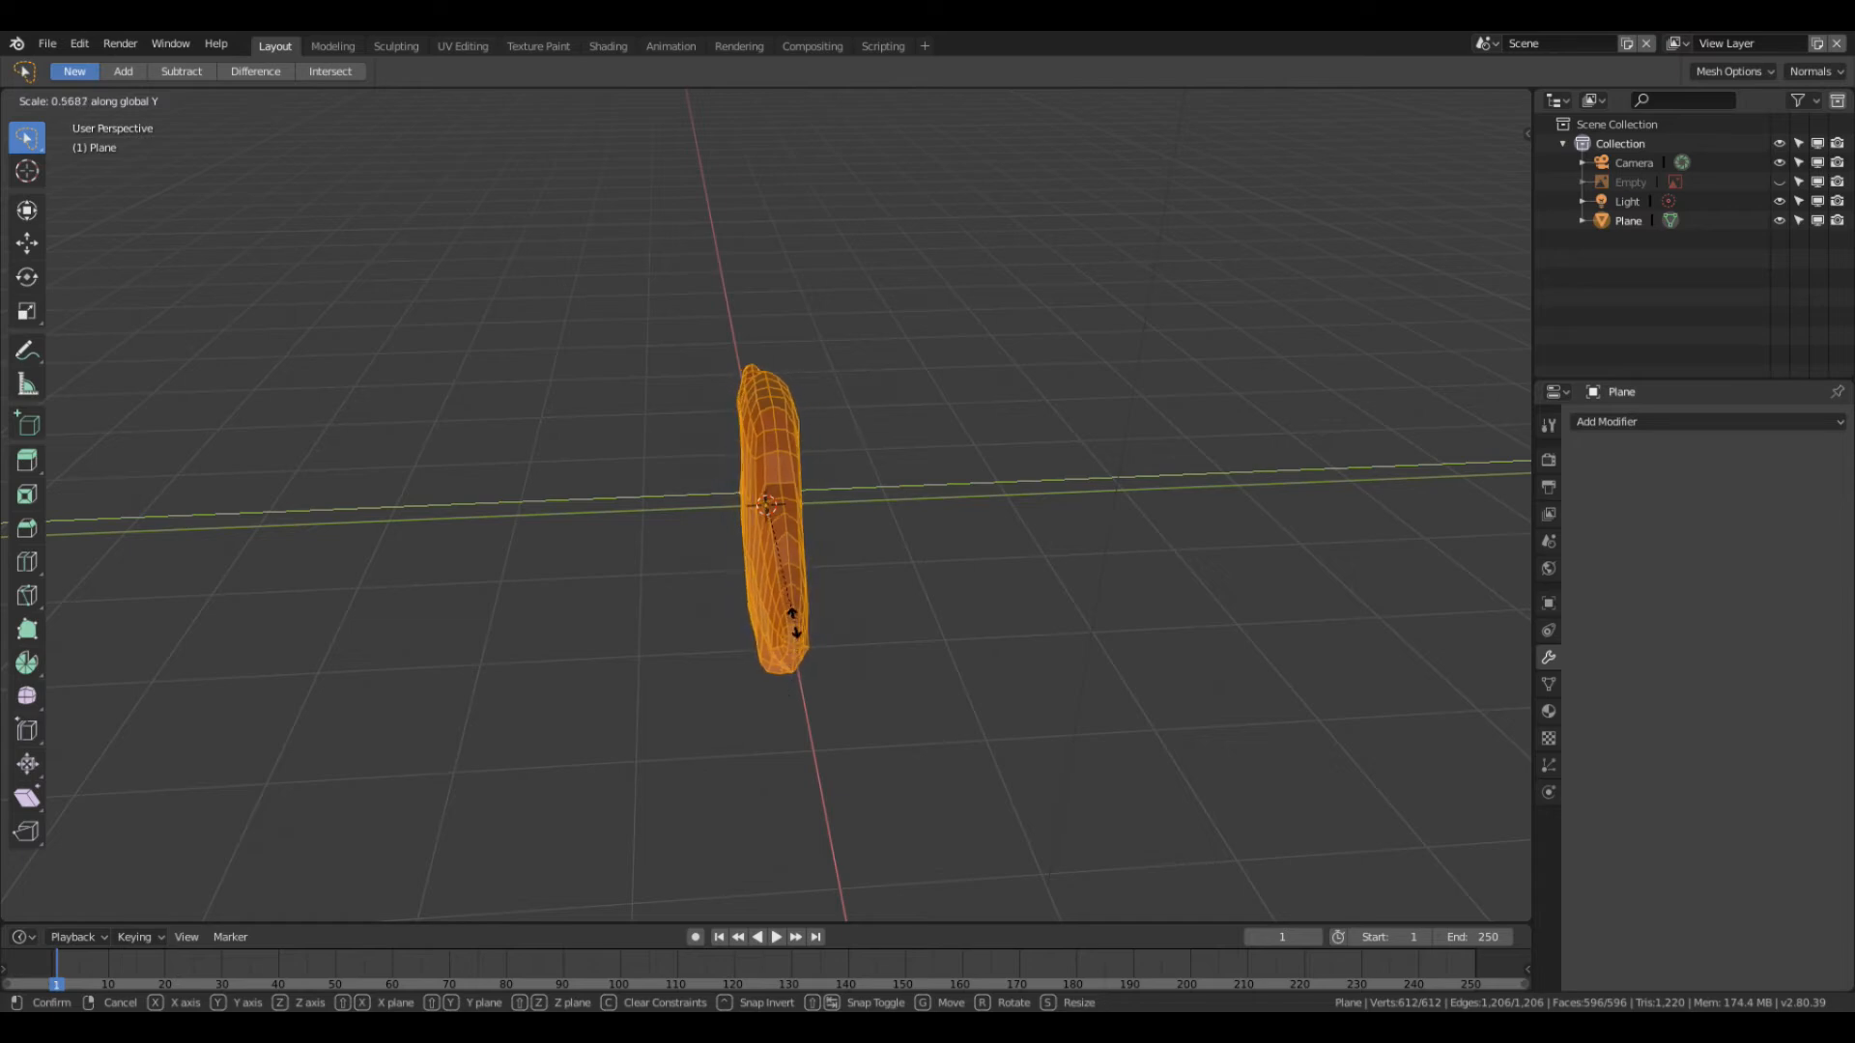
pyautogui.press('y')
pyautogui.press('y')
pyautogui.rightClick(761, 624)
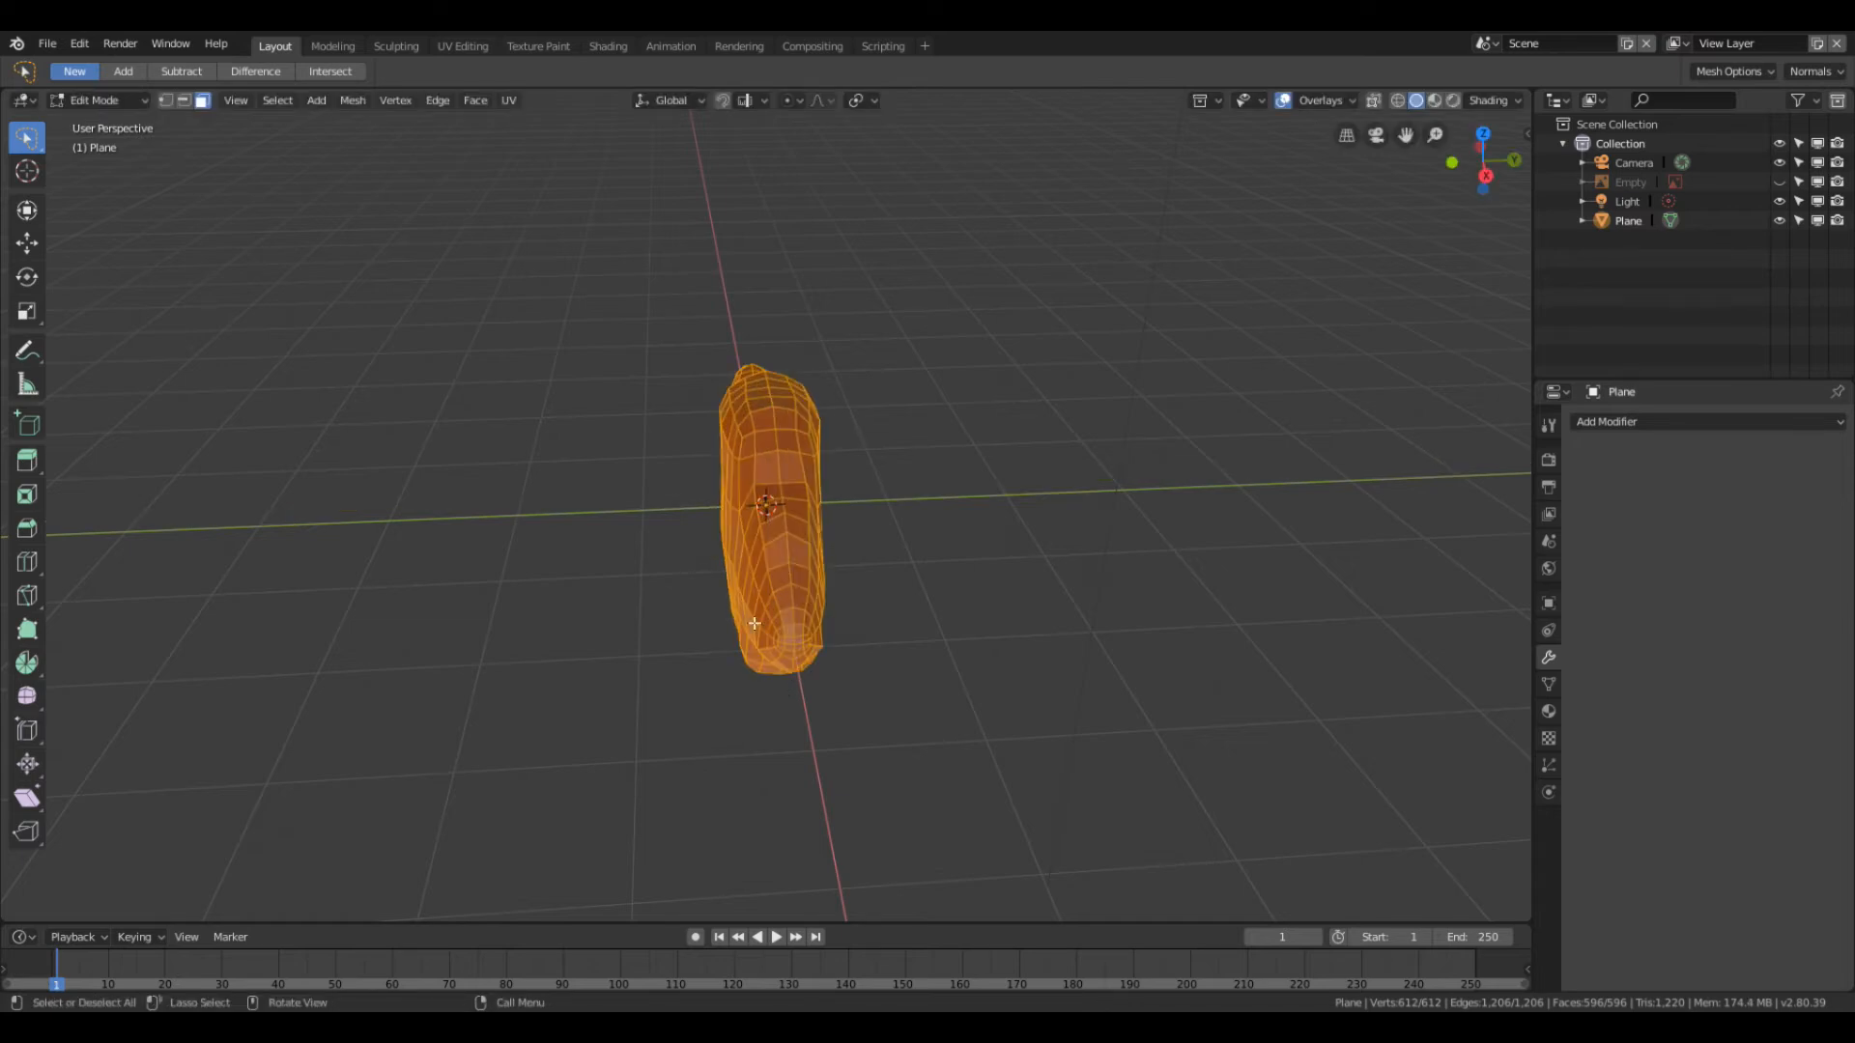
# Step: Scale the whole fish mesh down along the global Y axis in two passes to make the body thinner
pyautogui.press('s')
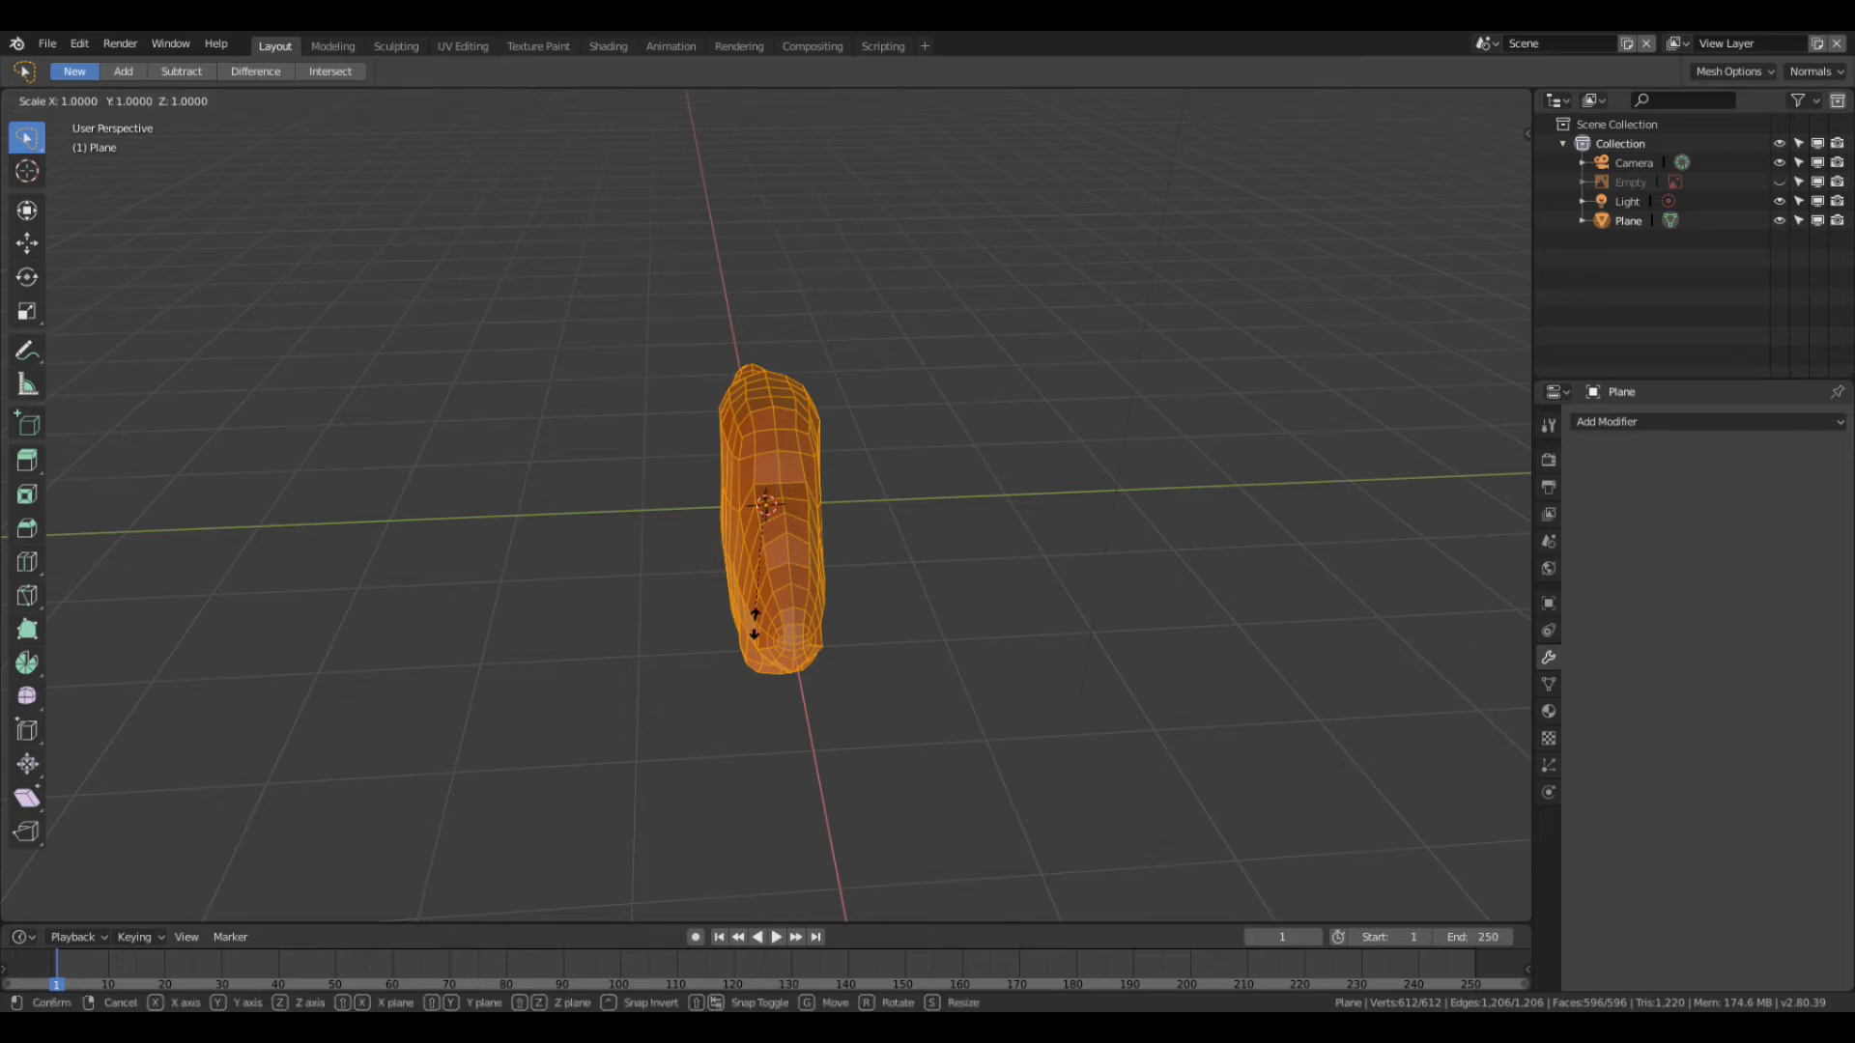
pyautogui.press('y')
pyautogui.click(750, 576)
pyautogui.moveTo(751, 577); pyautogui.dragTo(951, 613, button='middle')
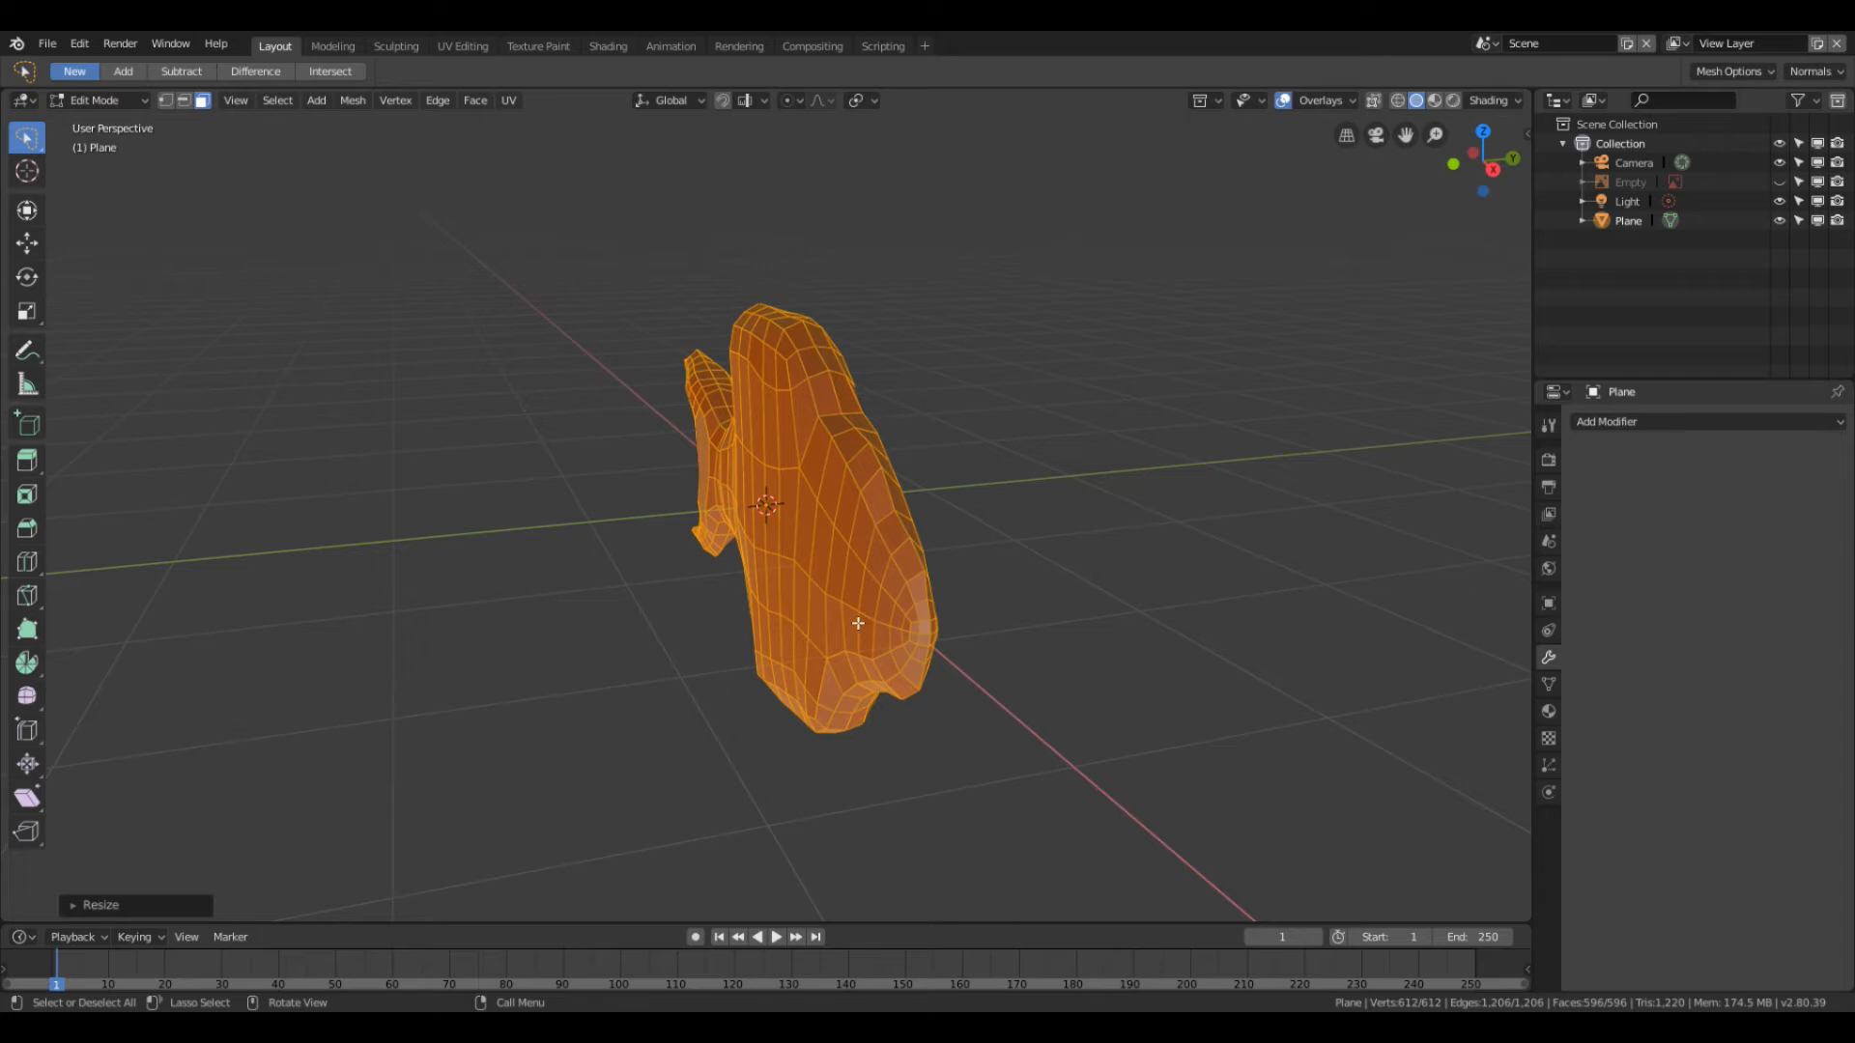
pyautogui.press('s')
pyautogui.press('y')
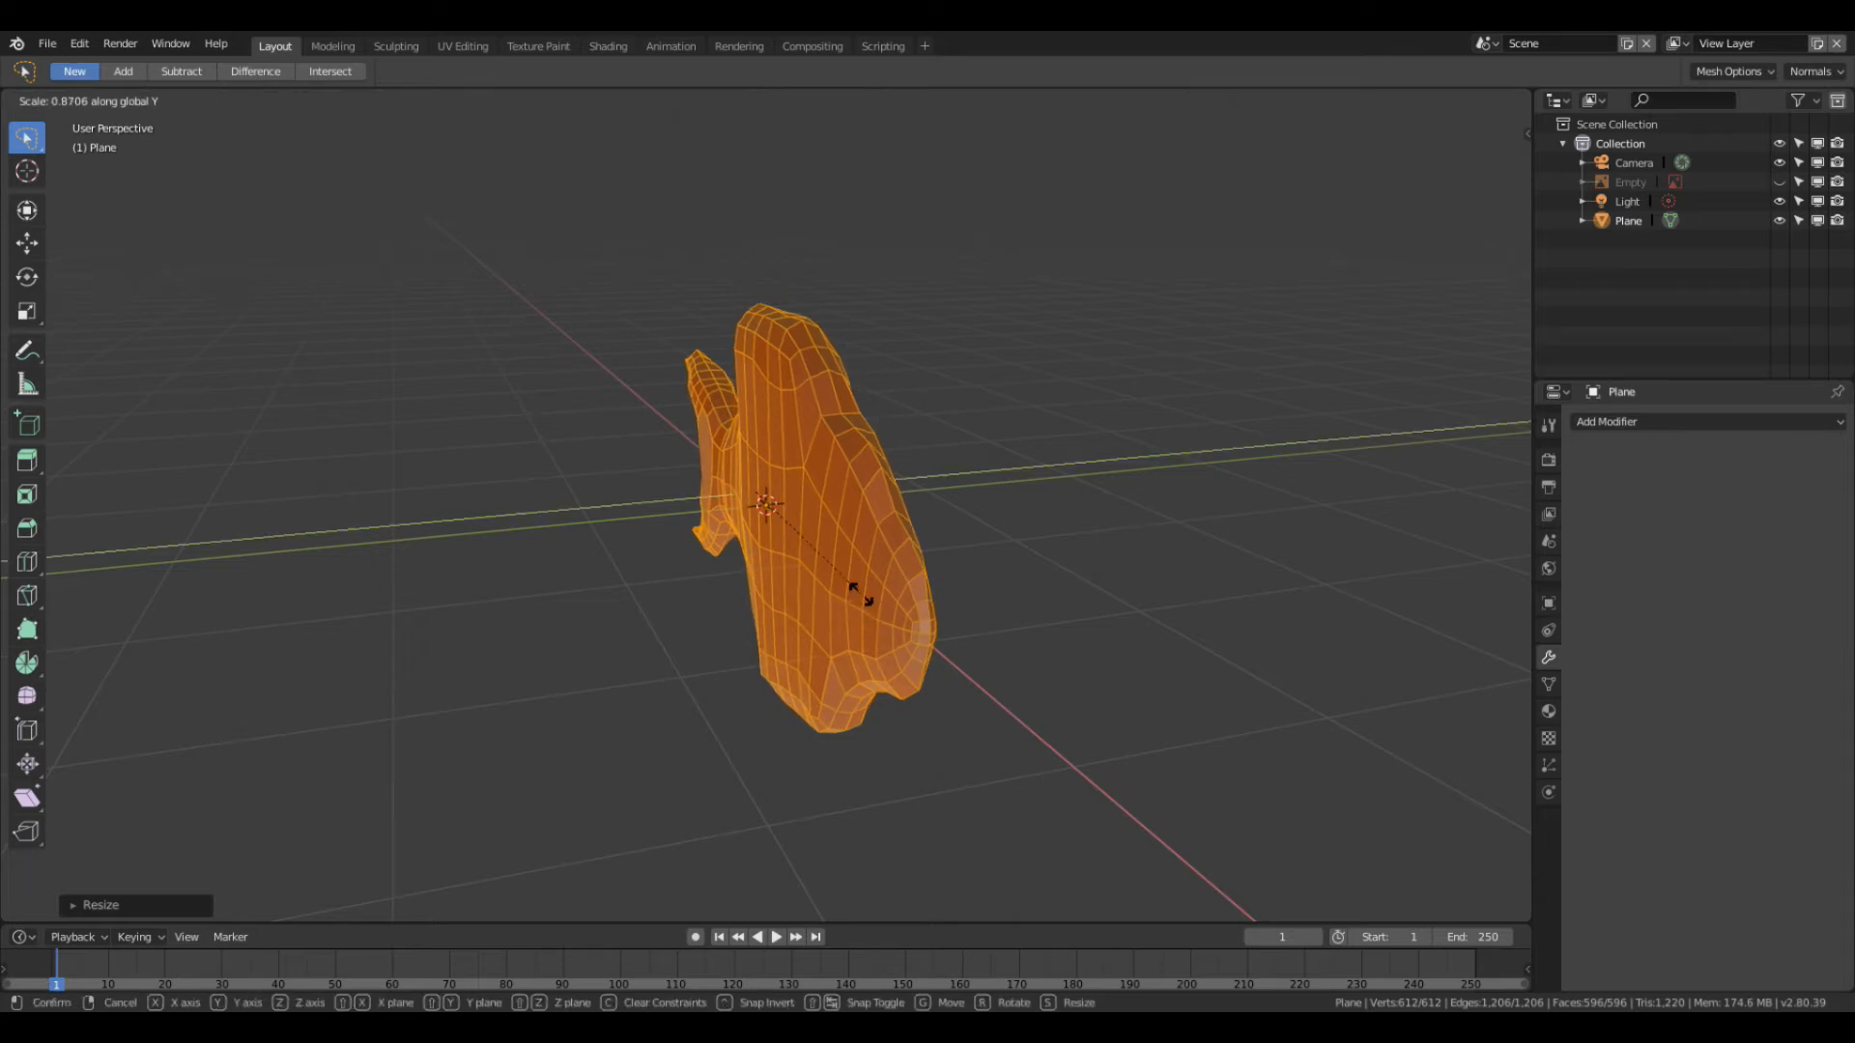
pyautogui.click(857, 584)
# Step: Examine the thinned fish's body, fins and tail from both sides
pyautogui.moveTo(857, 583); pyautogui.dragTo(1097, 565, button='middle')
pyautogui.scroll(5, 726, 633)
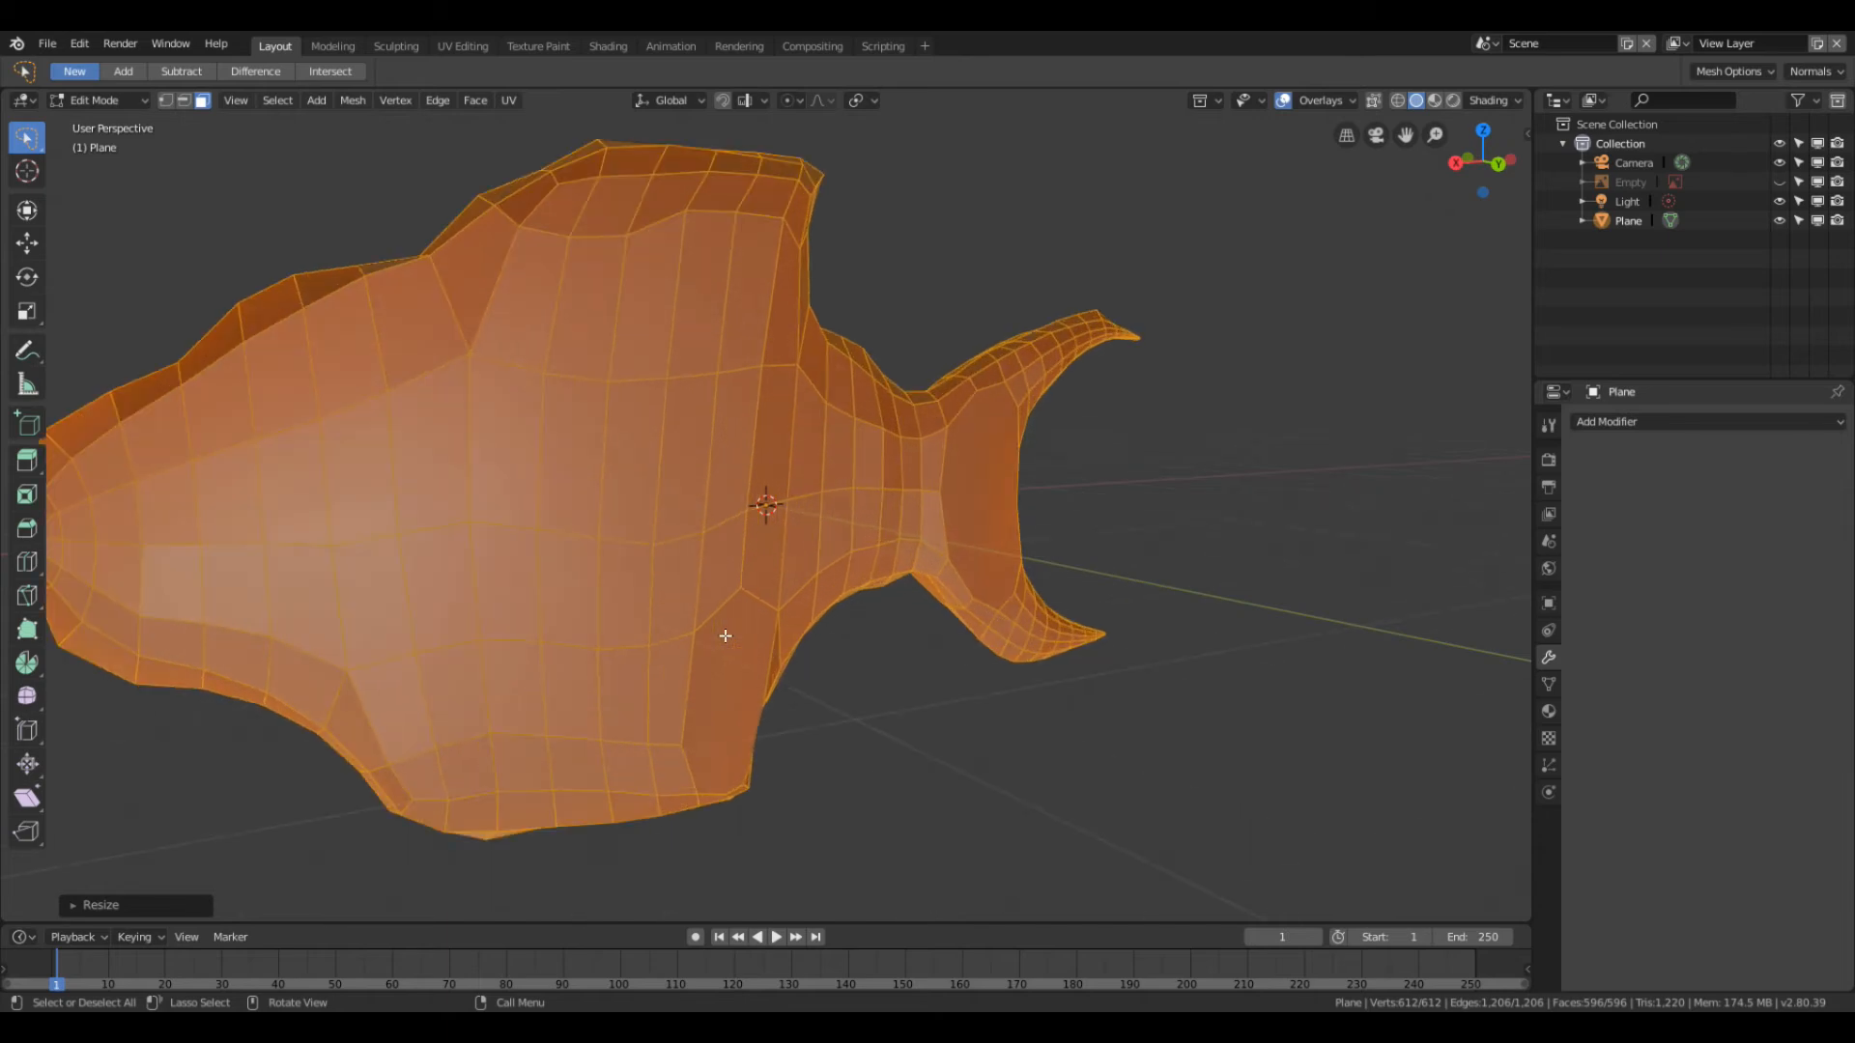
pyautogui.scroll(-3, 593, 605)
pyautogui.moveTo(592, 605); pyautogui.dragTo(881, 529, button='middle')
pyautogui.scroll(4, 852, 510)
pyautogui.scroll(-3, 853, 510)
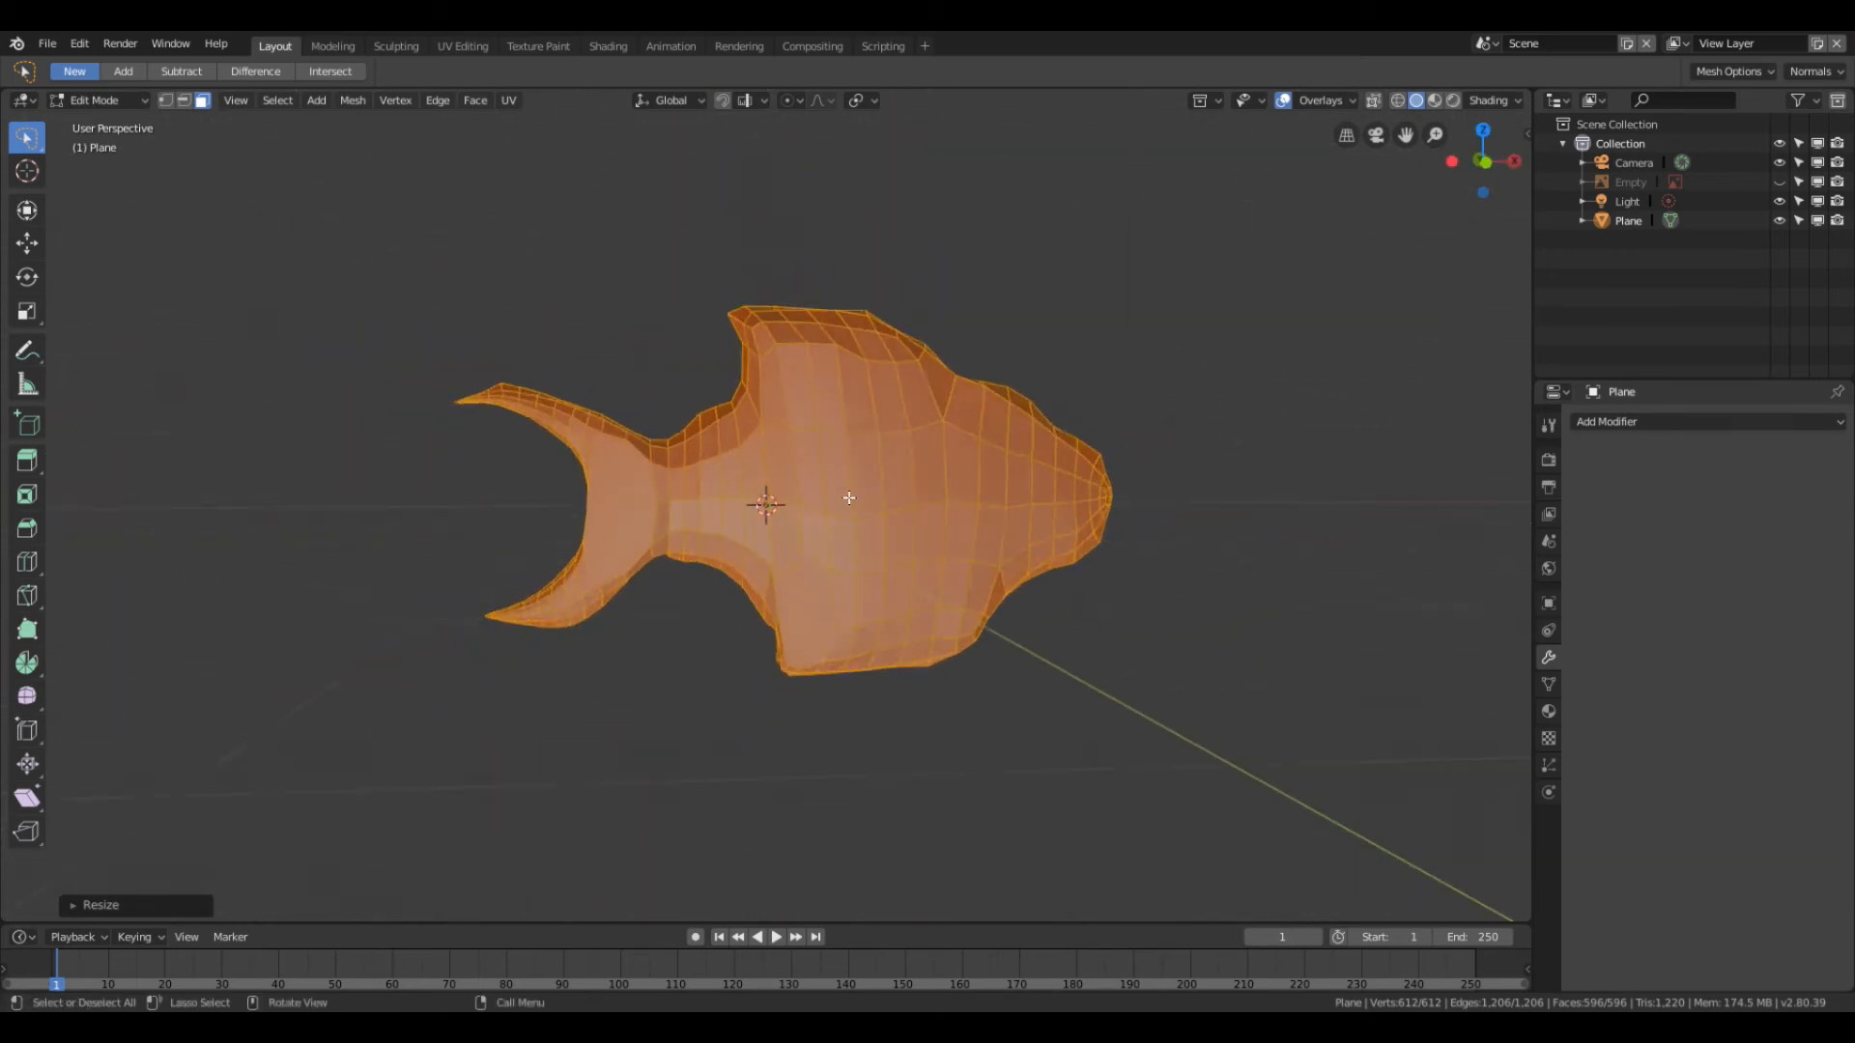
pyautogui.rightClick(1079, 401)
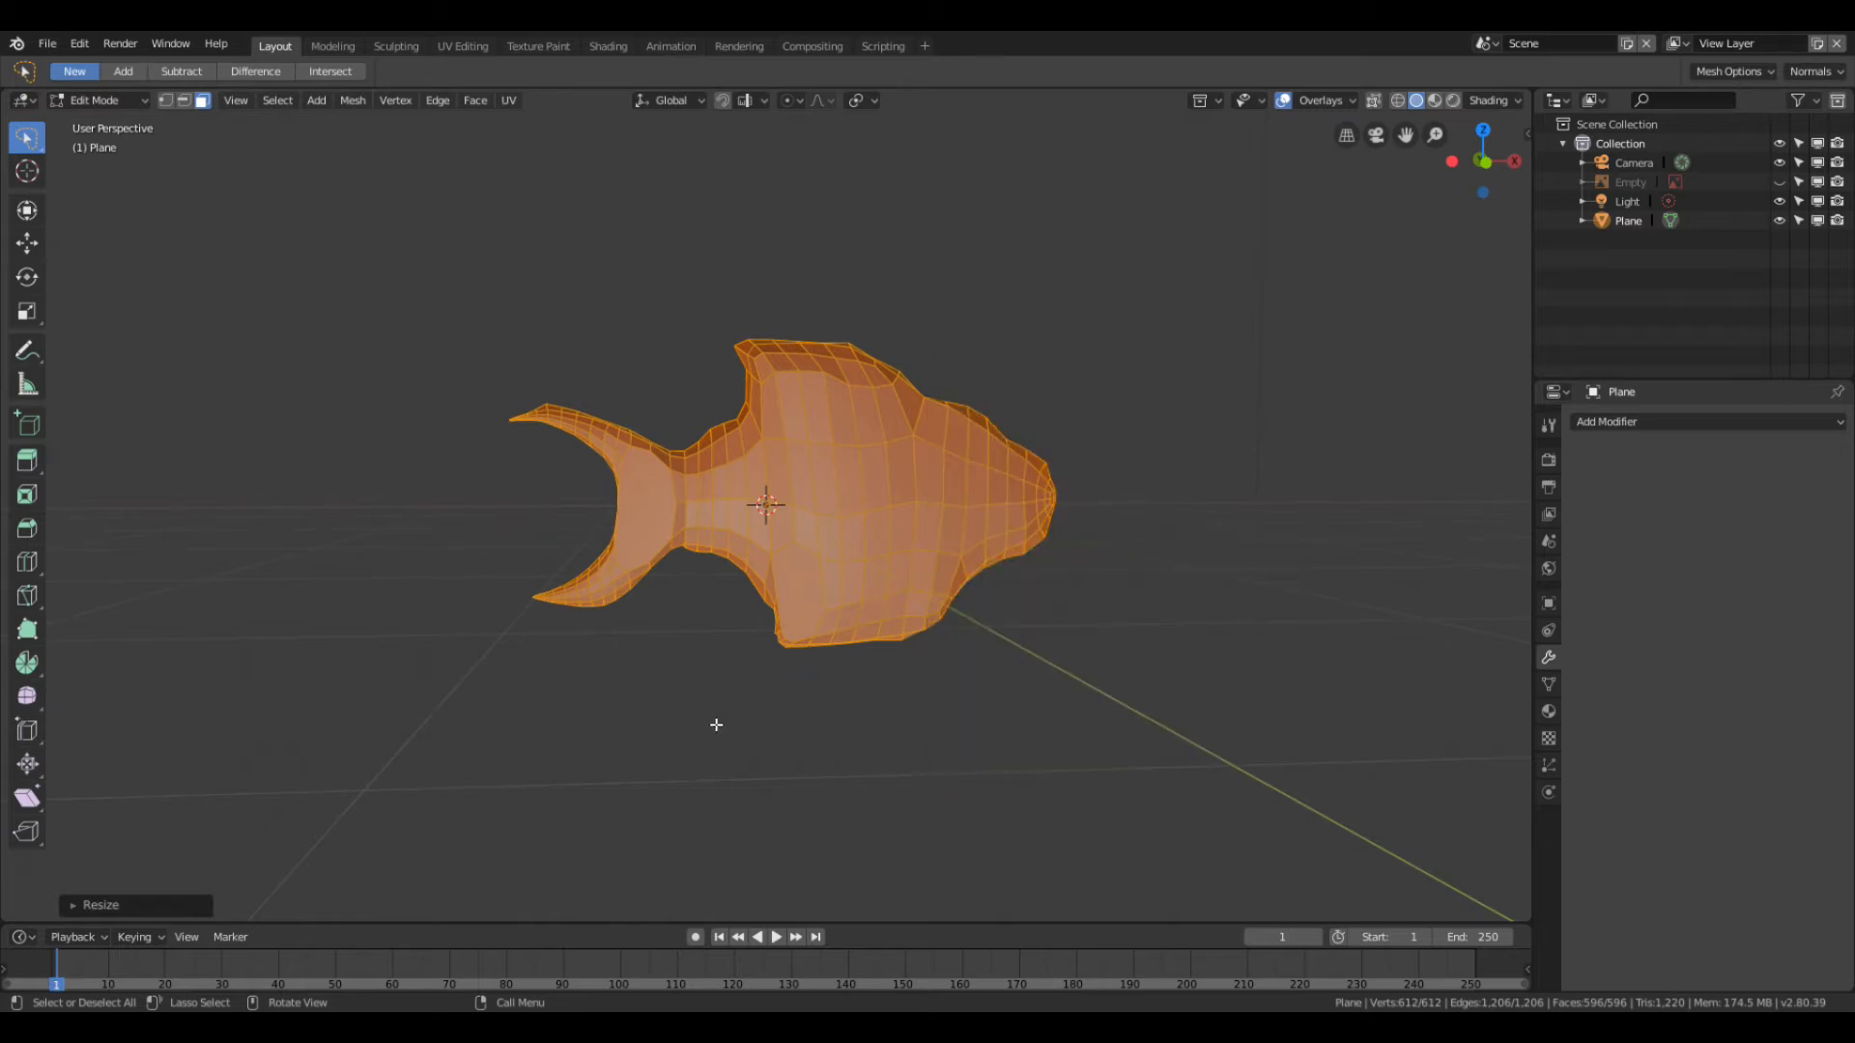
# Step: Return the fish to Object Mode and apply Shade Smooth to it
pyautogui.hotkey('ctrl', 'Tab')
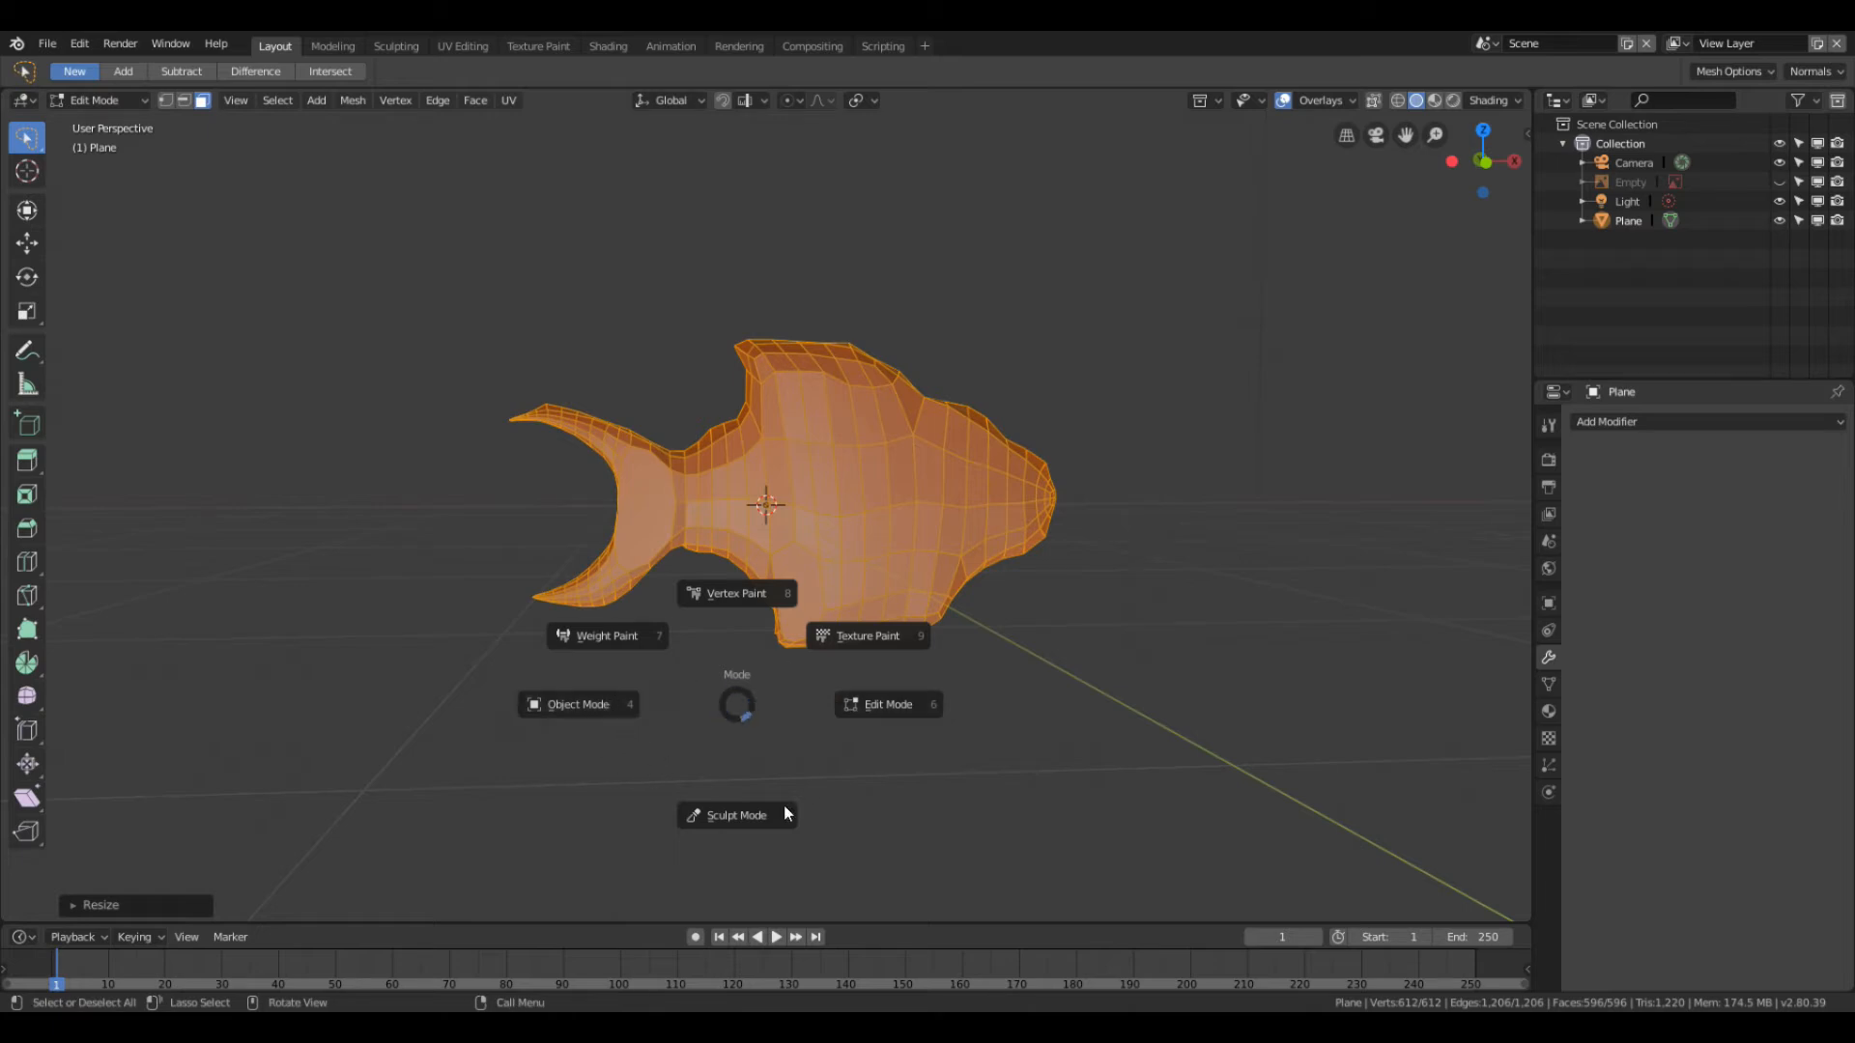
pyautogui.click(592, 698)
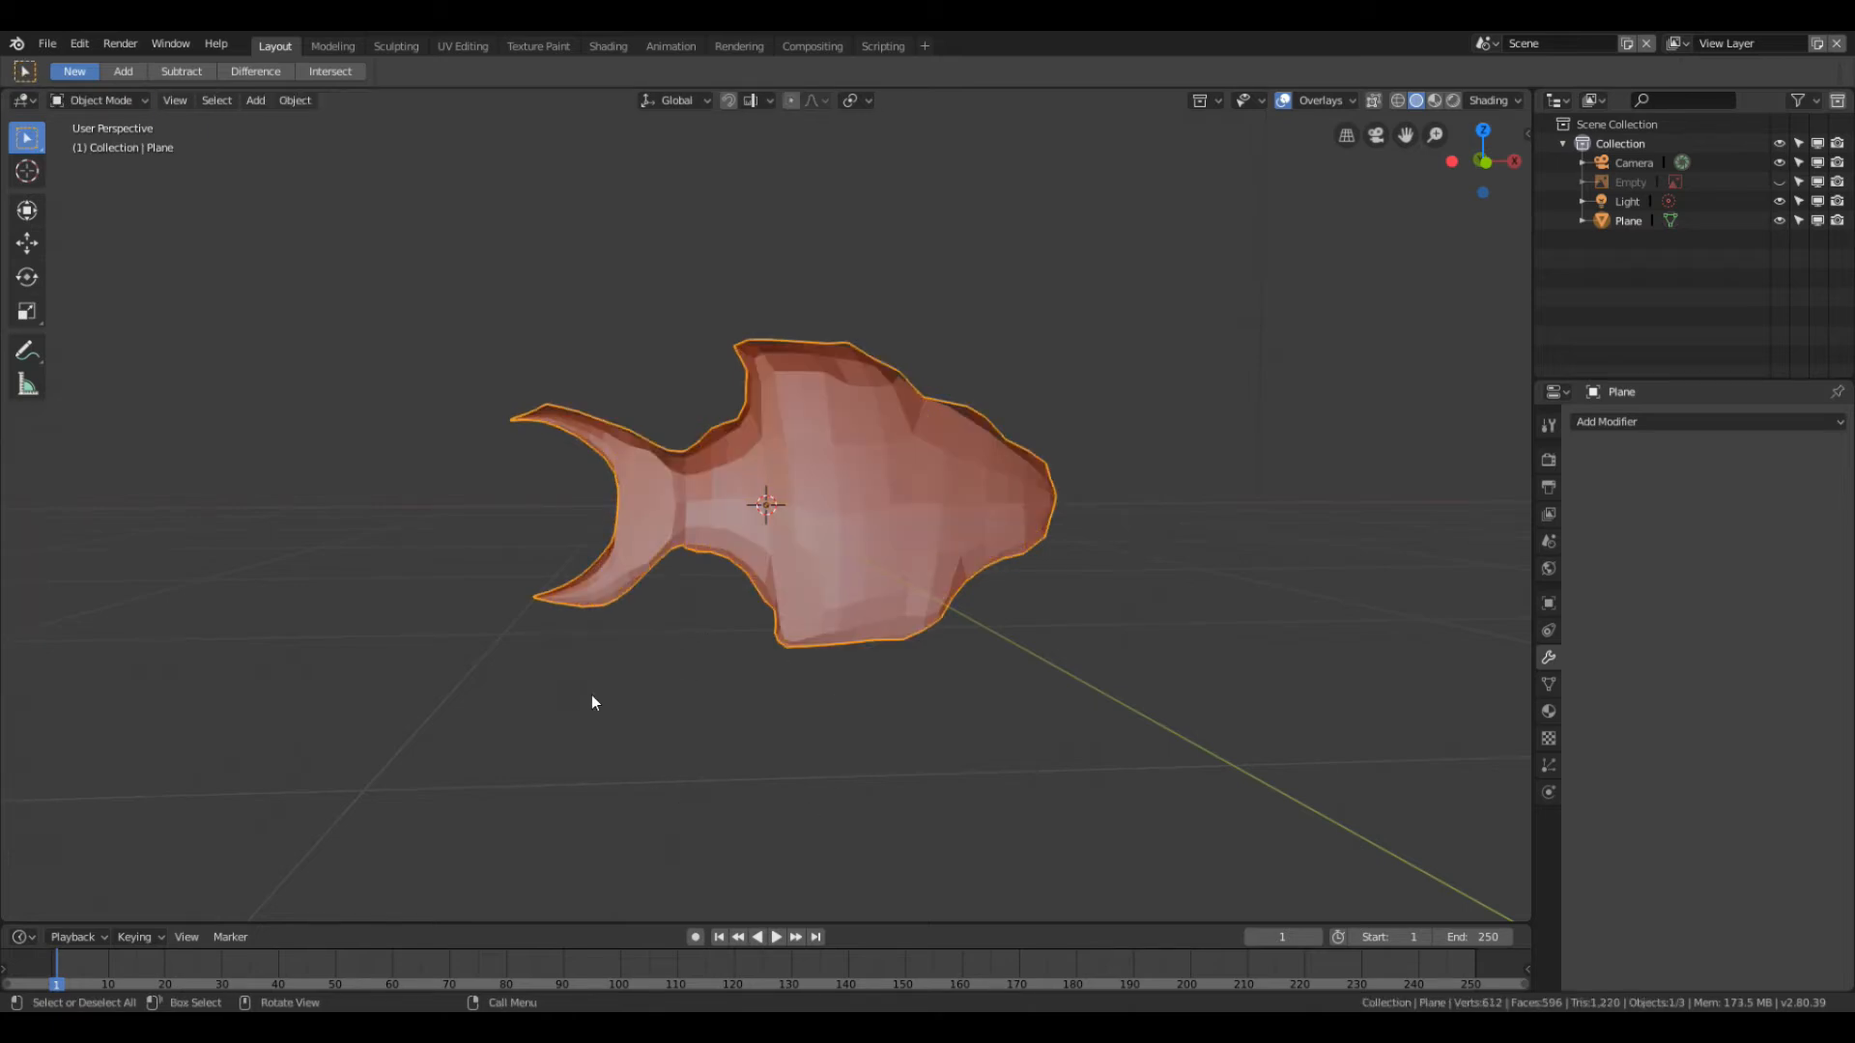
pyautogui.moveTo(743, 625); pyautogui.dragTo(703, 663, button='middle')
pyautogui.rightClick(704, 662)
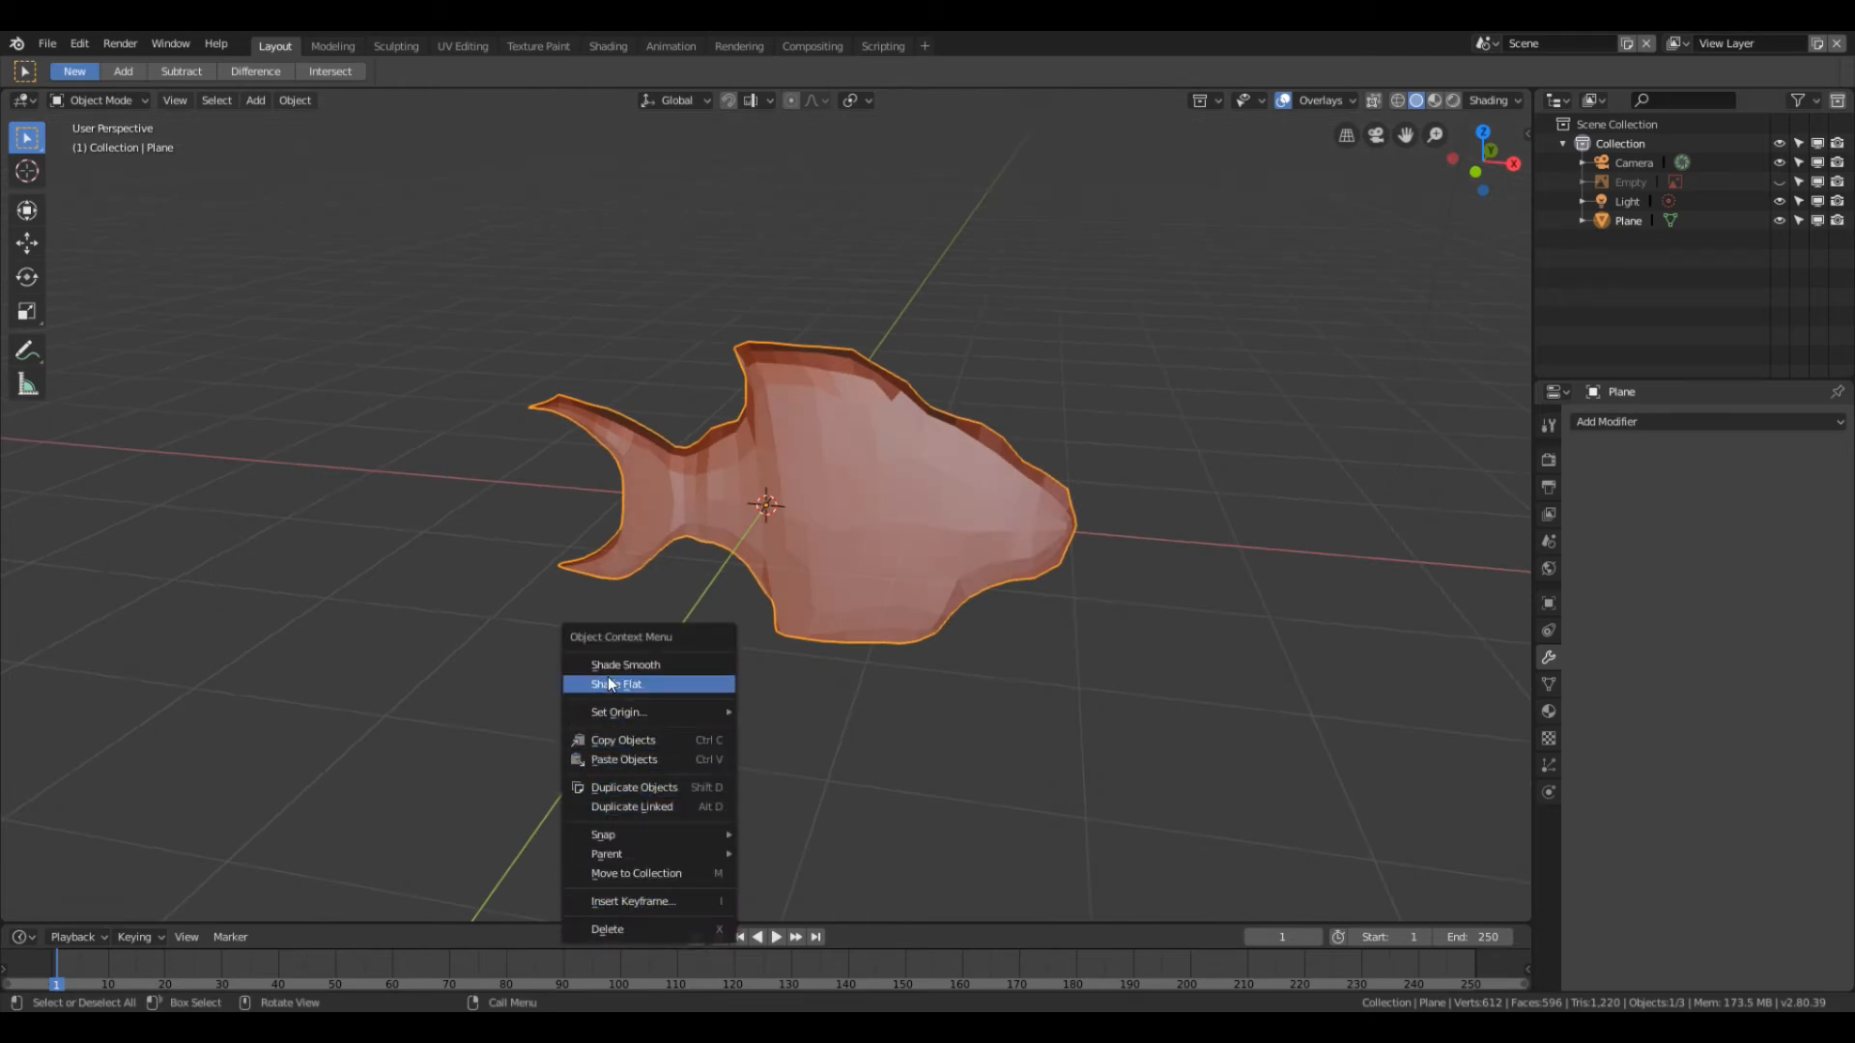
pyautogui.click(634, 664)
# Step: Enter Edit Mode on the fish and add a new material named fishScales
pyautogui.moveTo(661, 645); pyautogui.dragTo(770, 770, button='middle')
pyautogui.press('Tab')
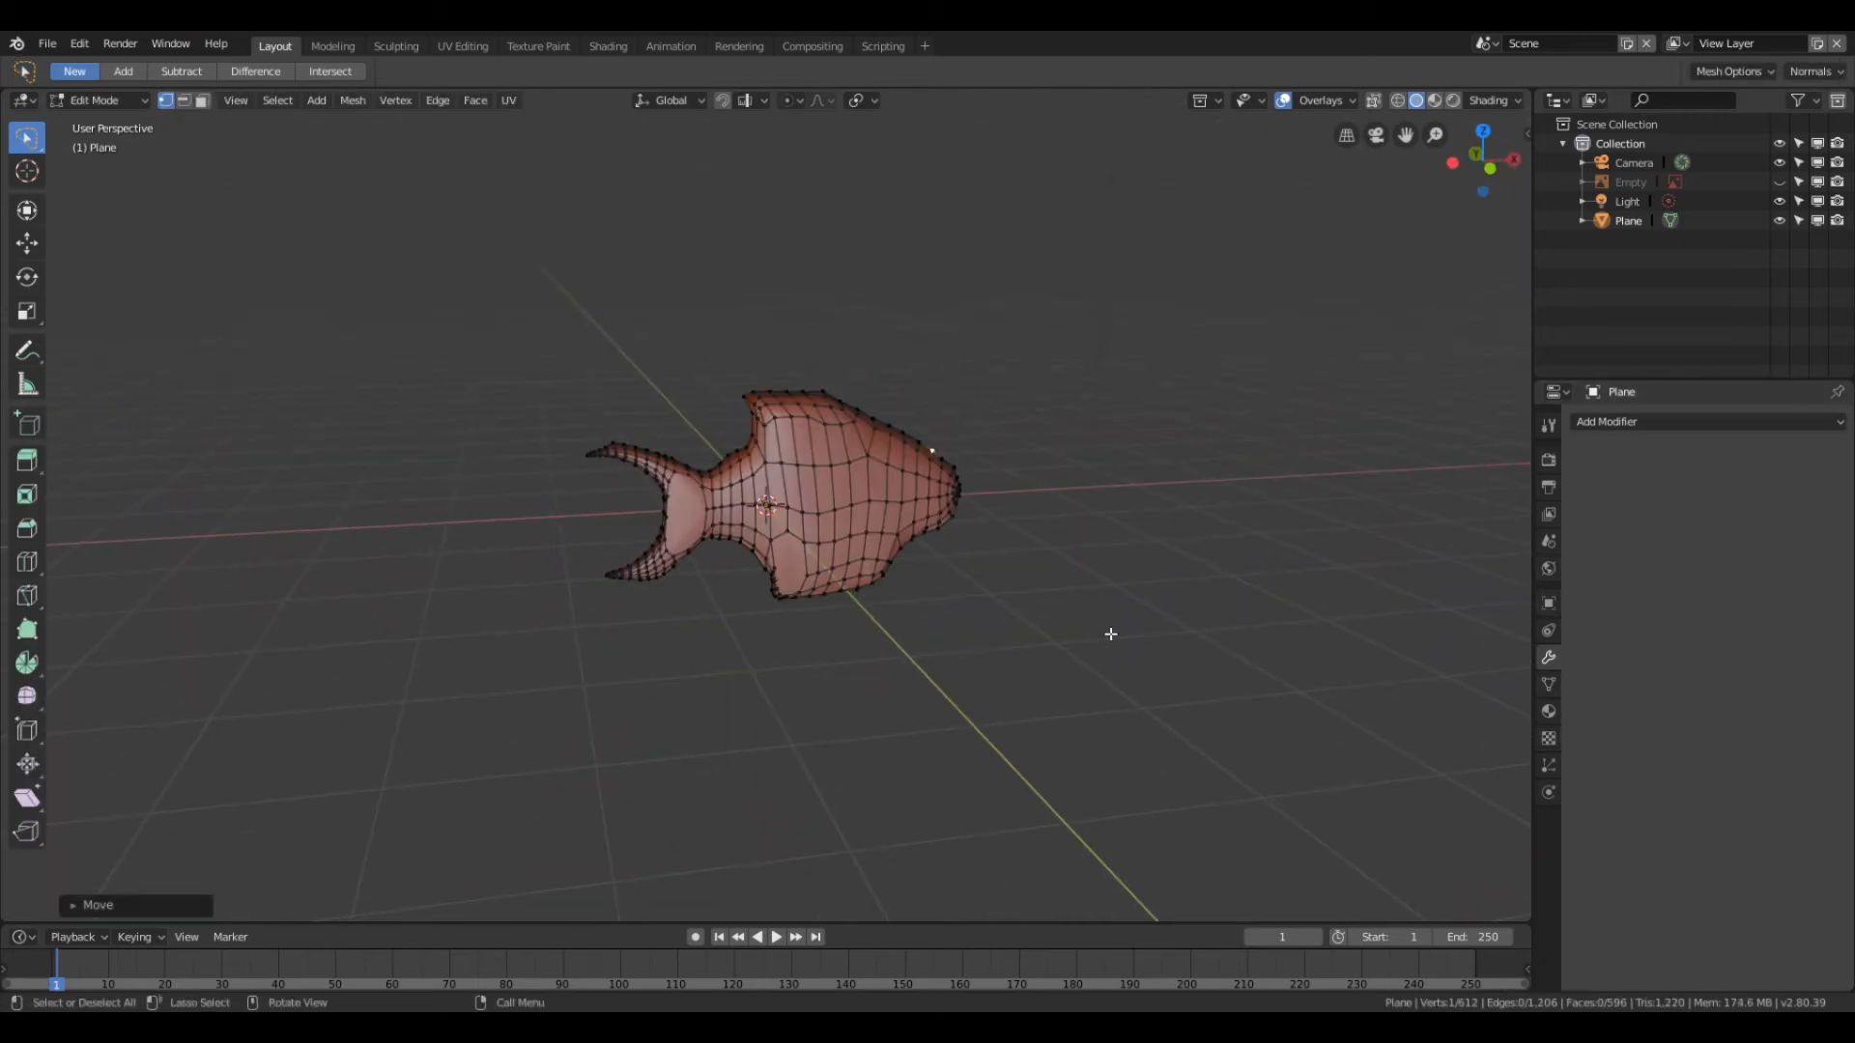
pyautogui.moveTo(1111, 634); pyautogui.dragTo(944, 646, button='middle')
pyautogui.scroll(3, 893, 660)
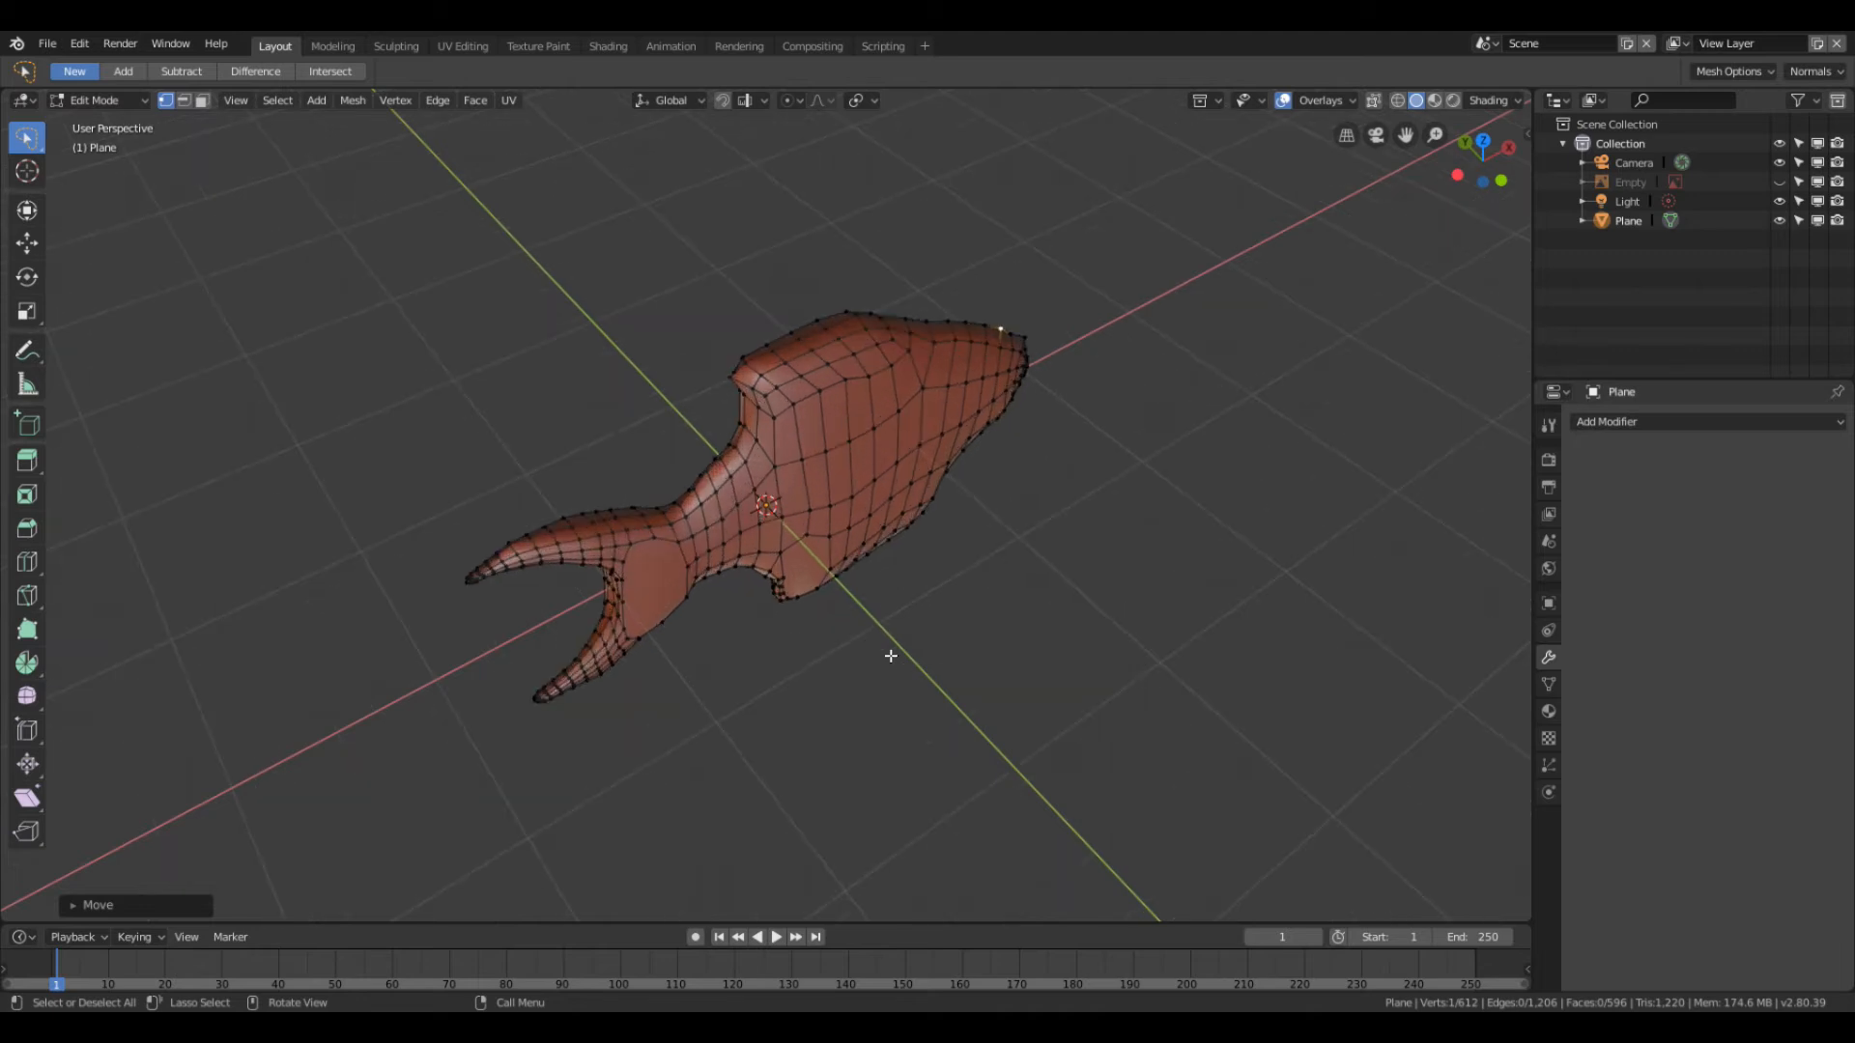
pyautogui.scroll(-2, 899, 659)
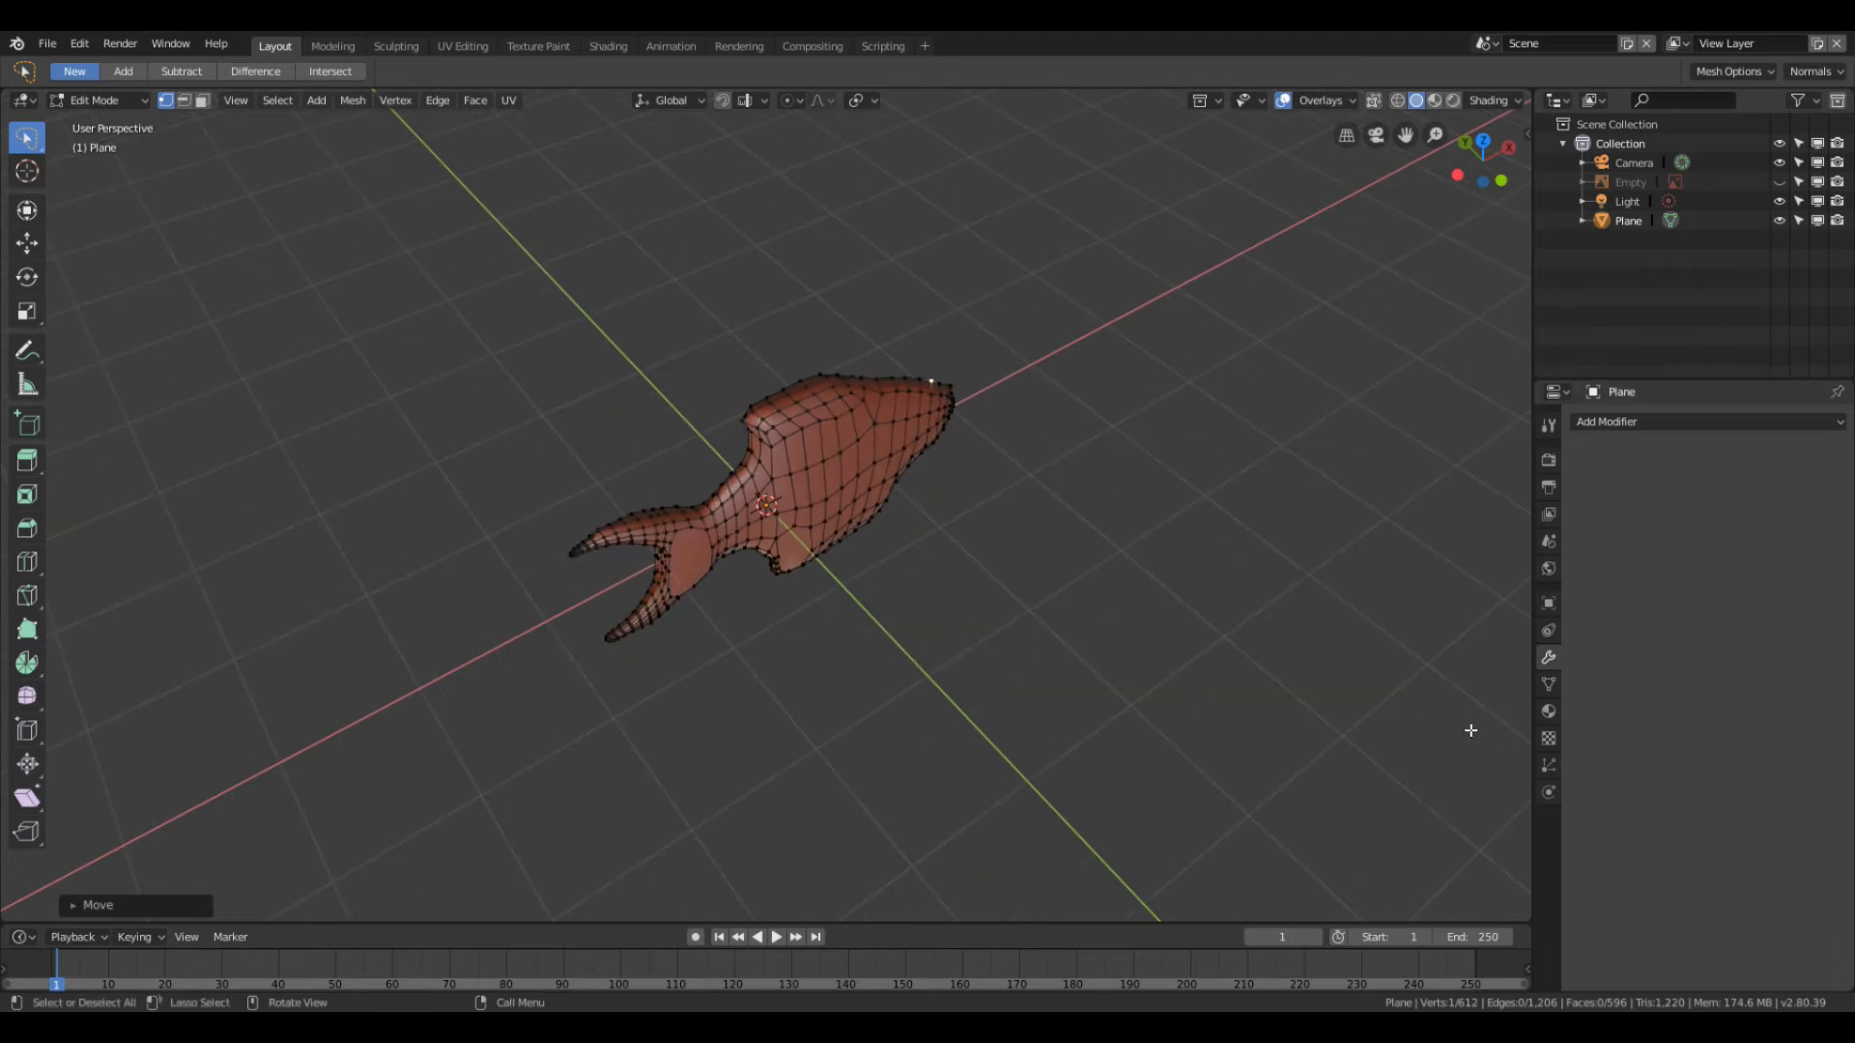
pyautogui.click(1550, 711)
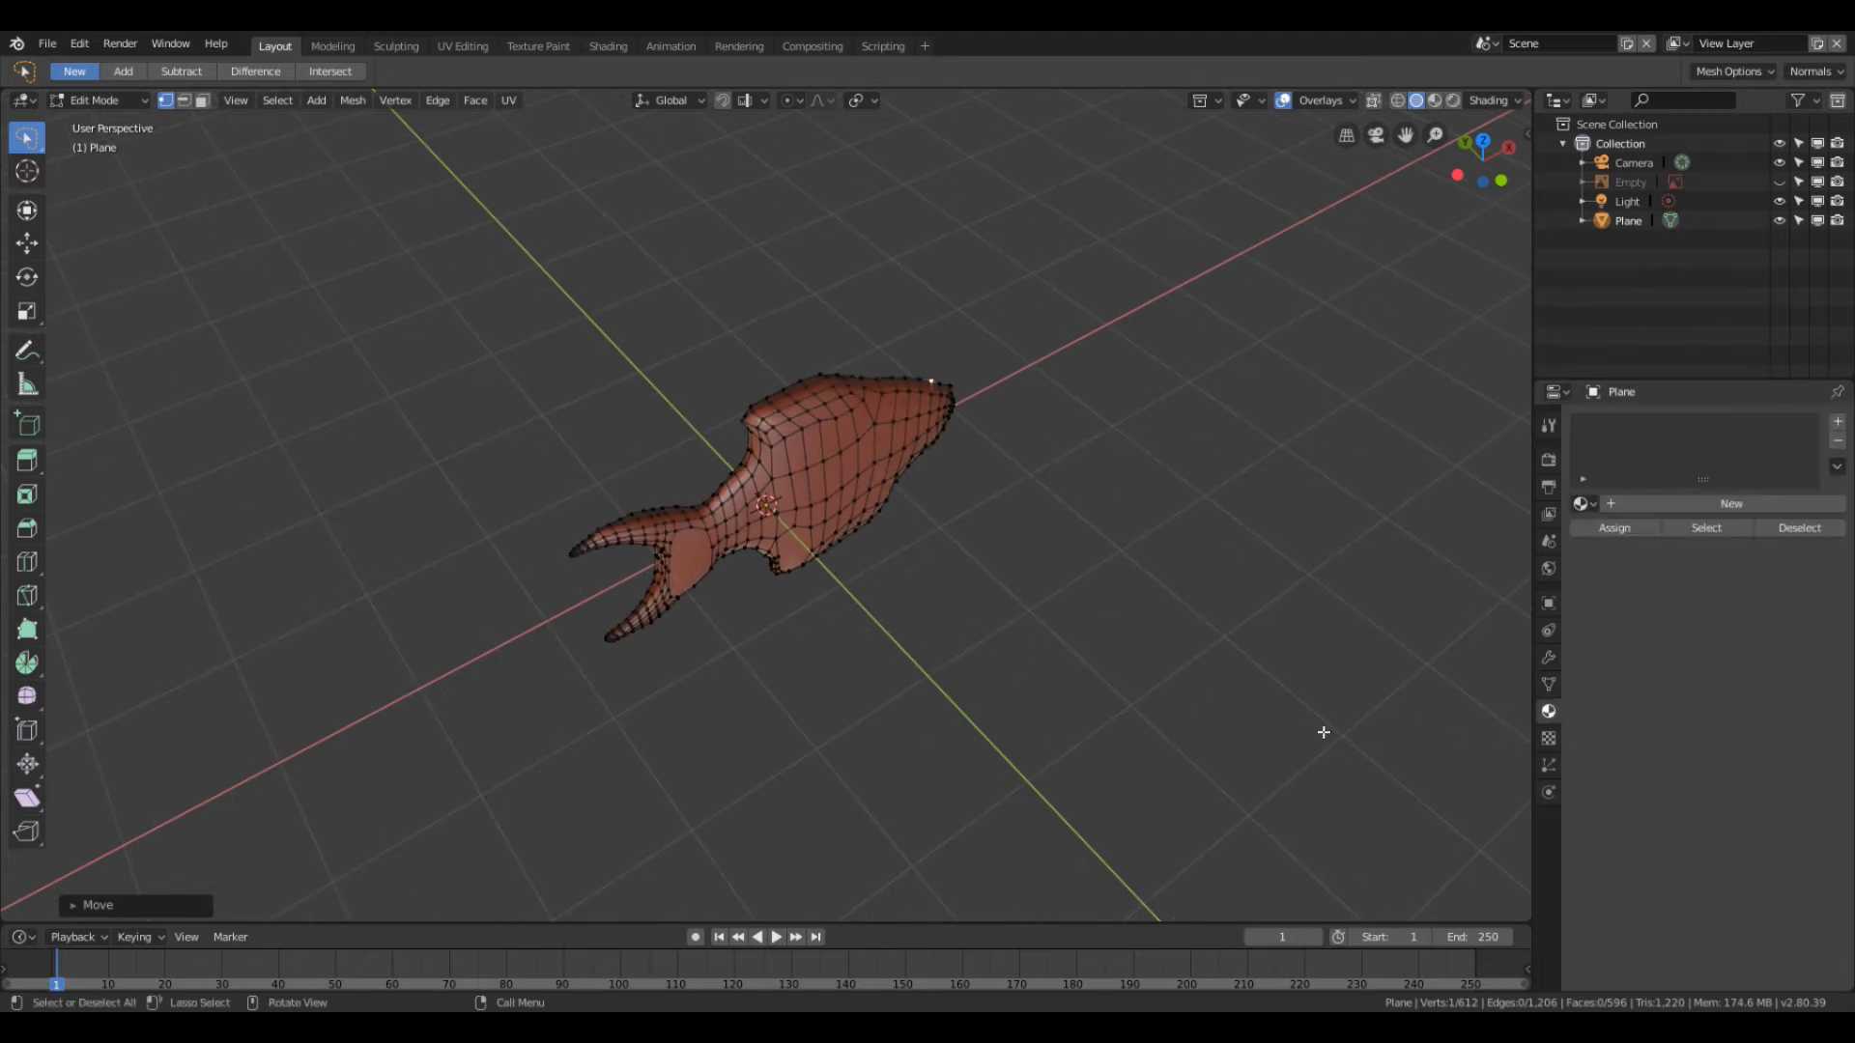
pyautogui.click(1663, 504)
pyautogui.click(1664, 503)
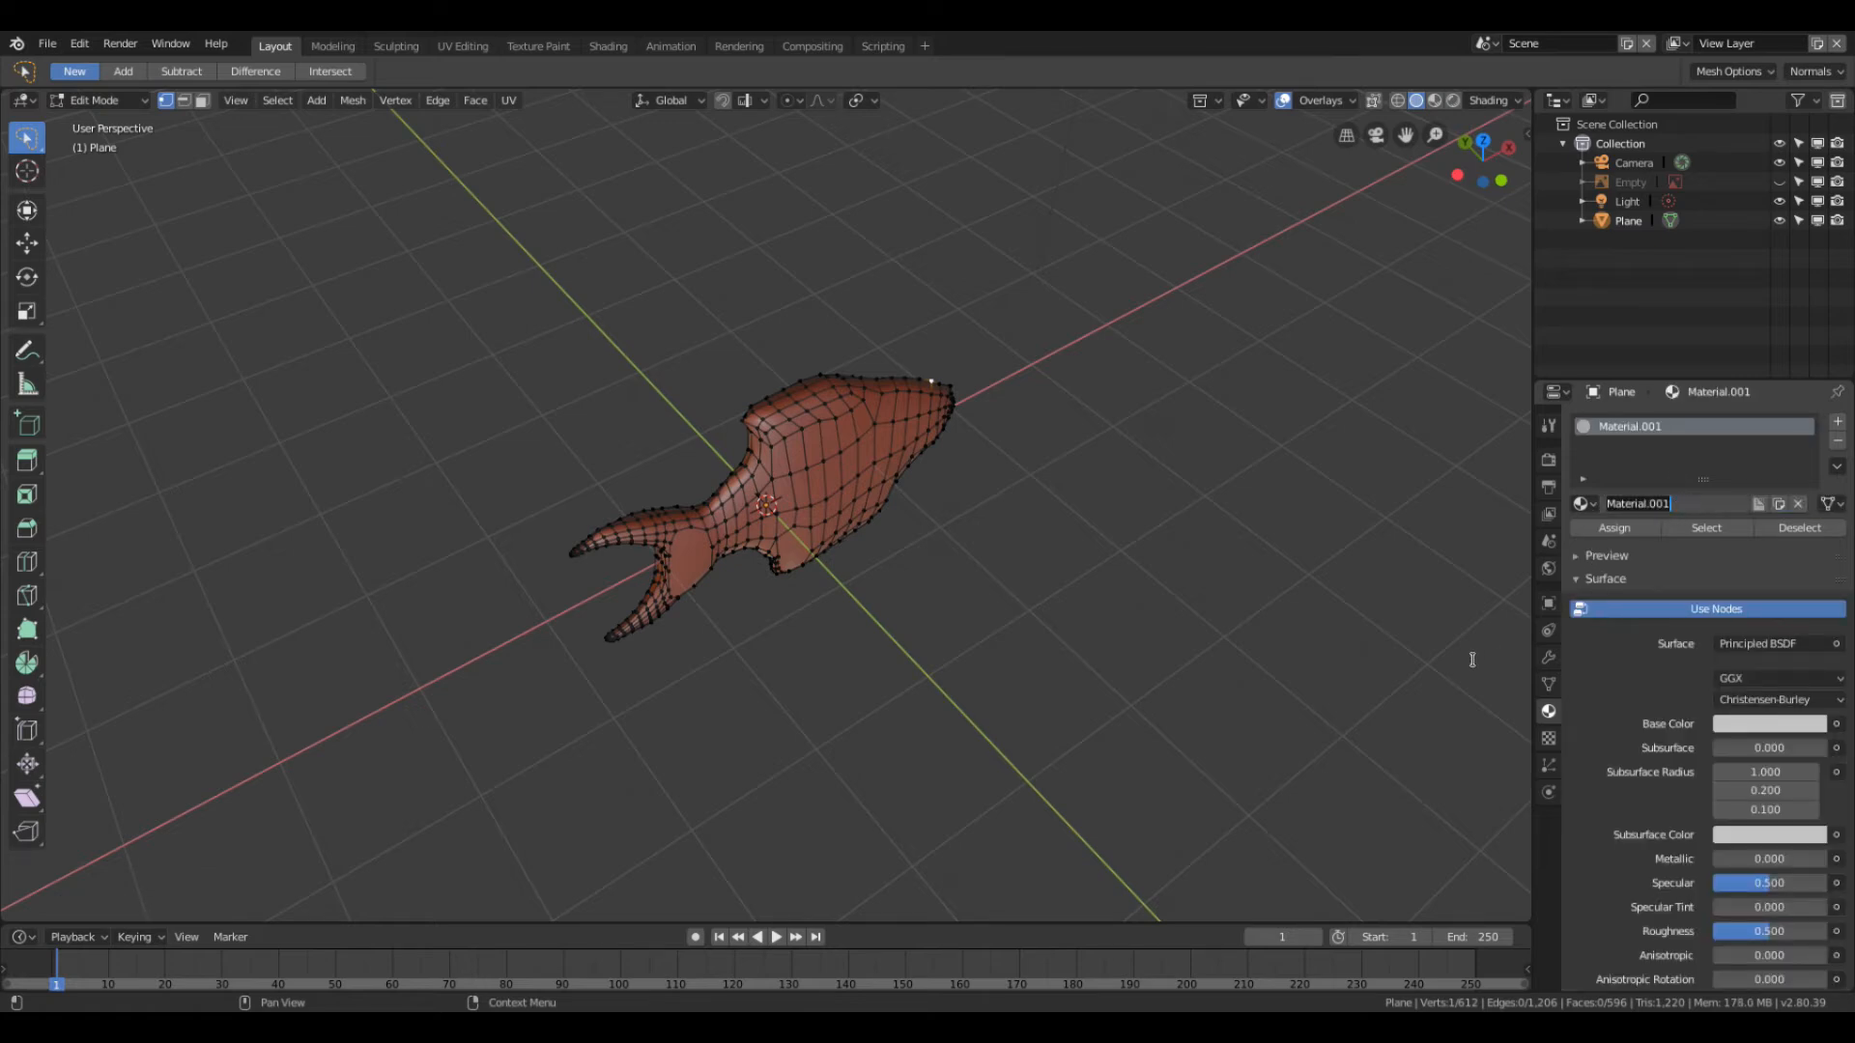
pyautogui.press('BackSpace')
pyautogui.write('fishScales')
pyautogui.press('Return')
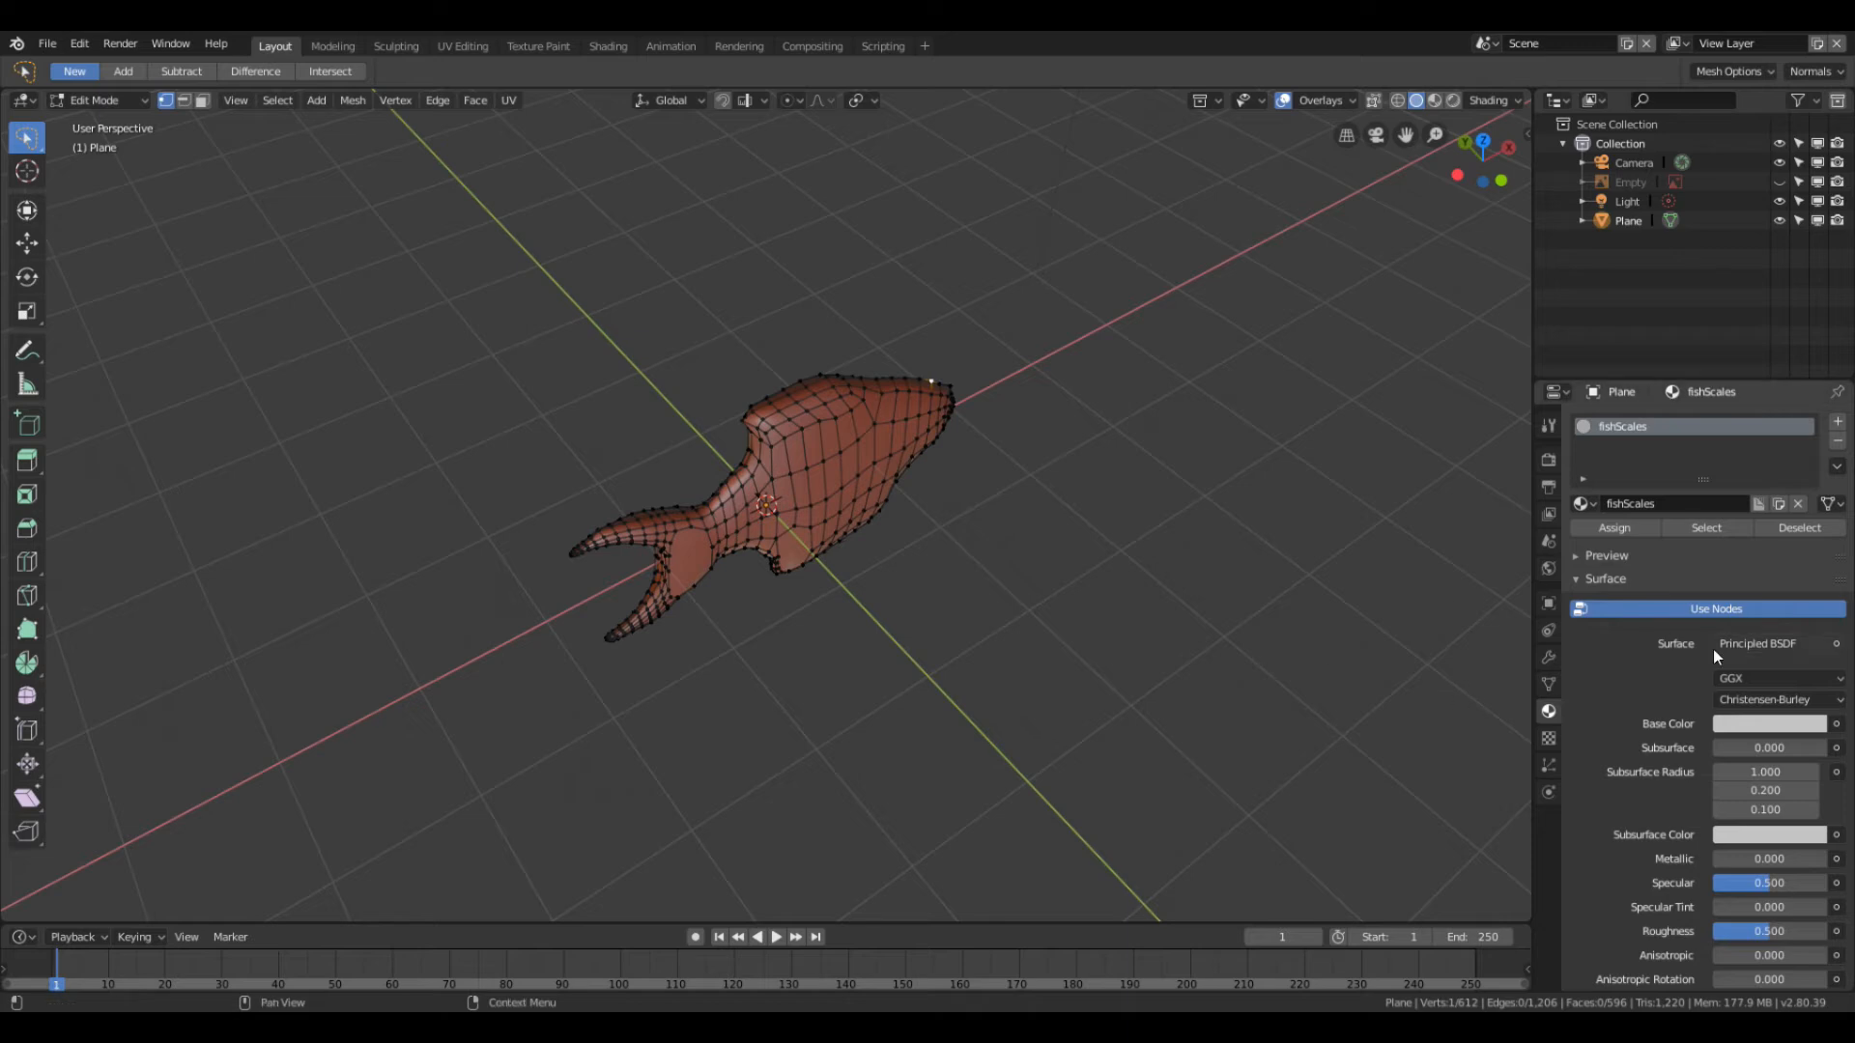
# Step: Give fishScales an orange base color (R 0.800, G 0.279, B 0.000) and a red subsurface color, and preview the fish in a render
pyautogui.click(1776, 722)
pyautogui.moveTo(1725, 515)
pyautogui.mouseDown()
pyautogui.moveTo(1696, 510)
pyautogui.moveTo(1682, 574)
pyautogui.mouseUp()
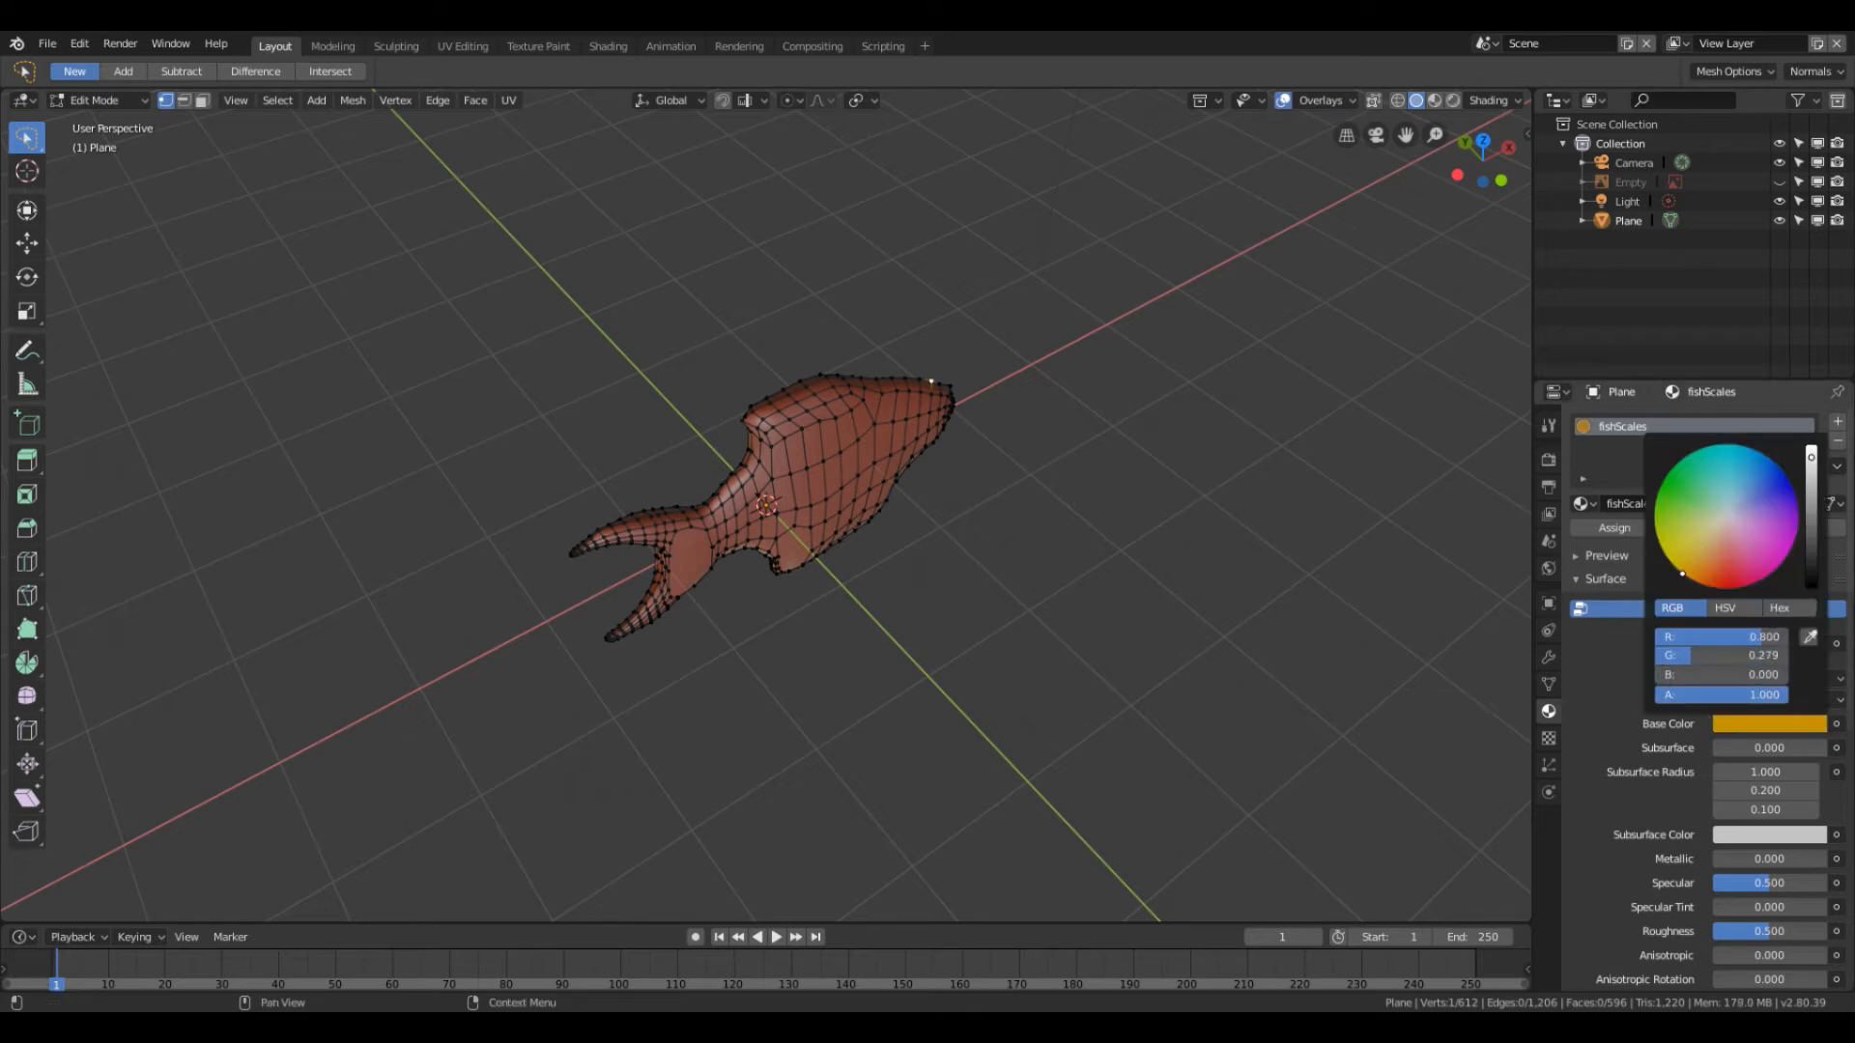
pyautogui.click(1752, 833)
pyautogui.moveTo(1771, 666); pyautogui.dragTo(1728, 680)
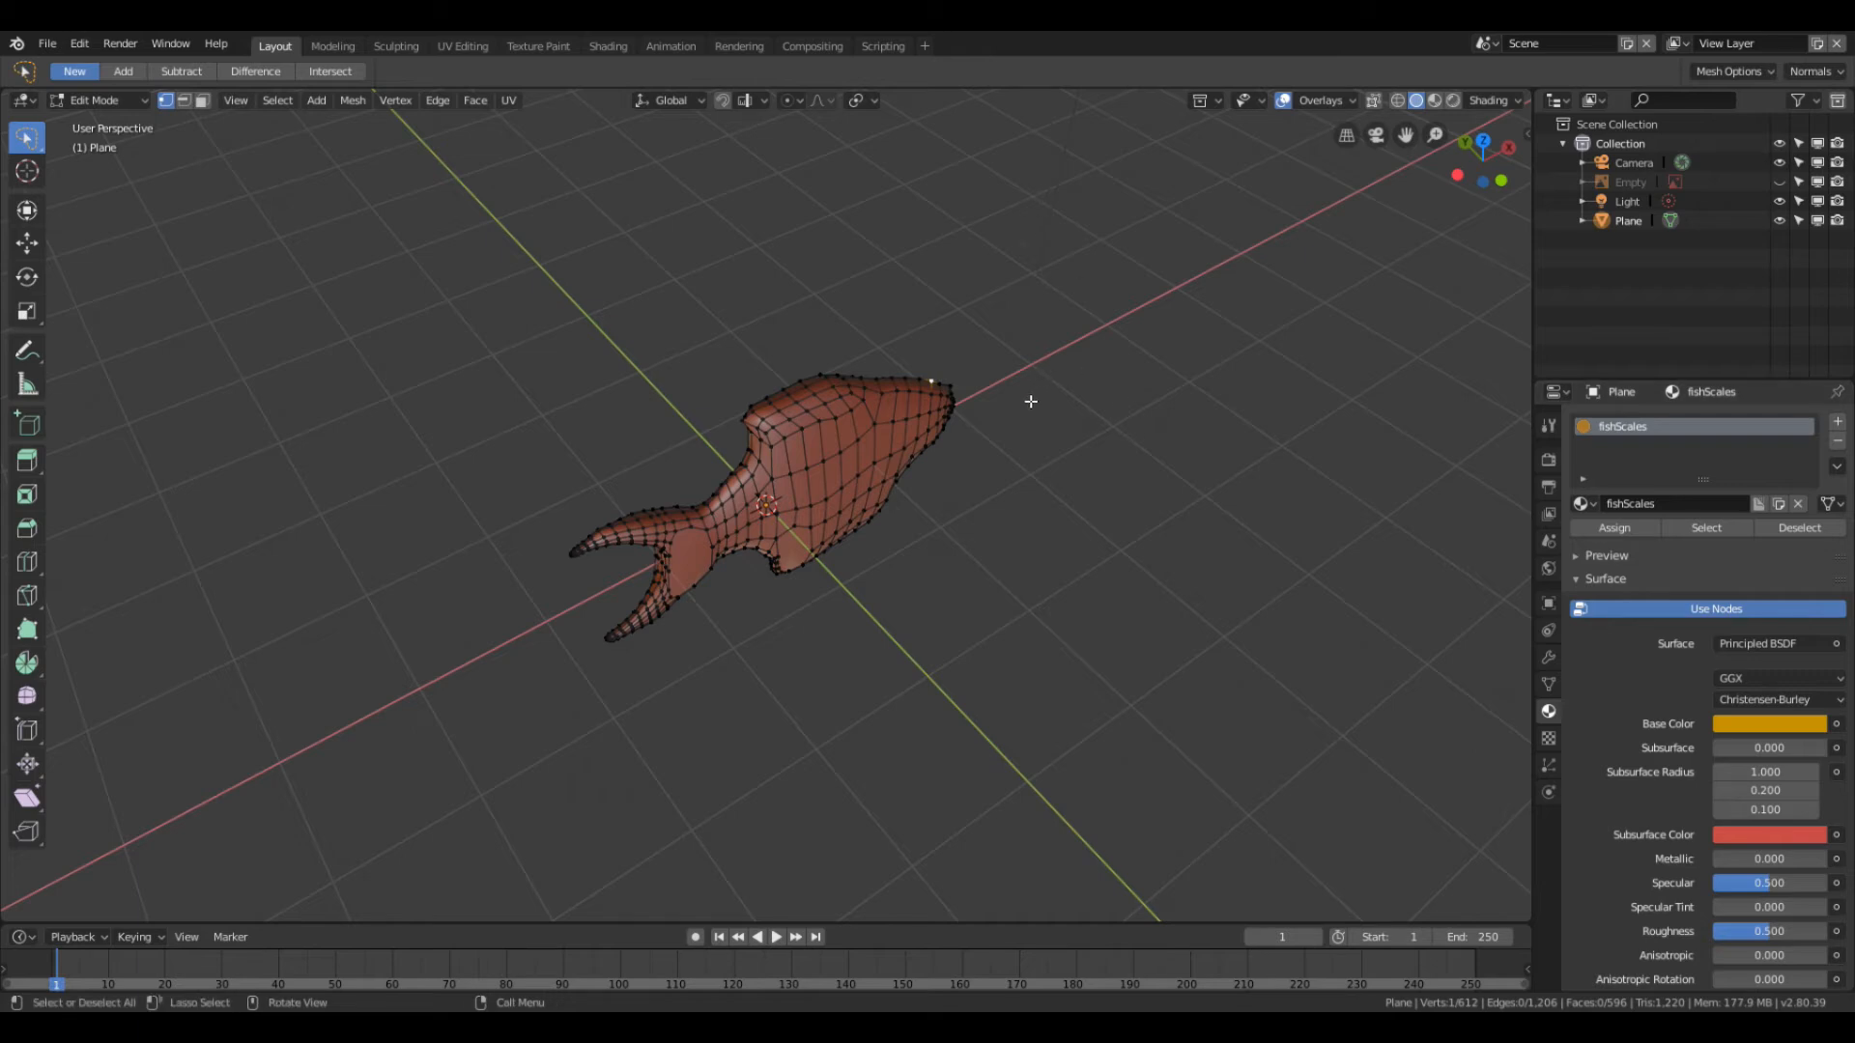
pyautogui.press('F12')
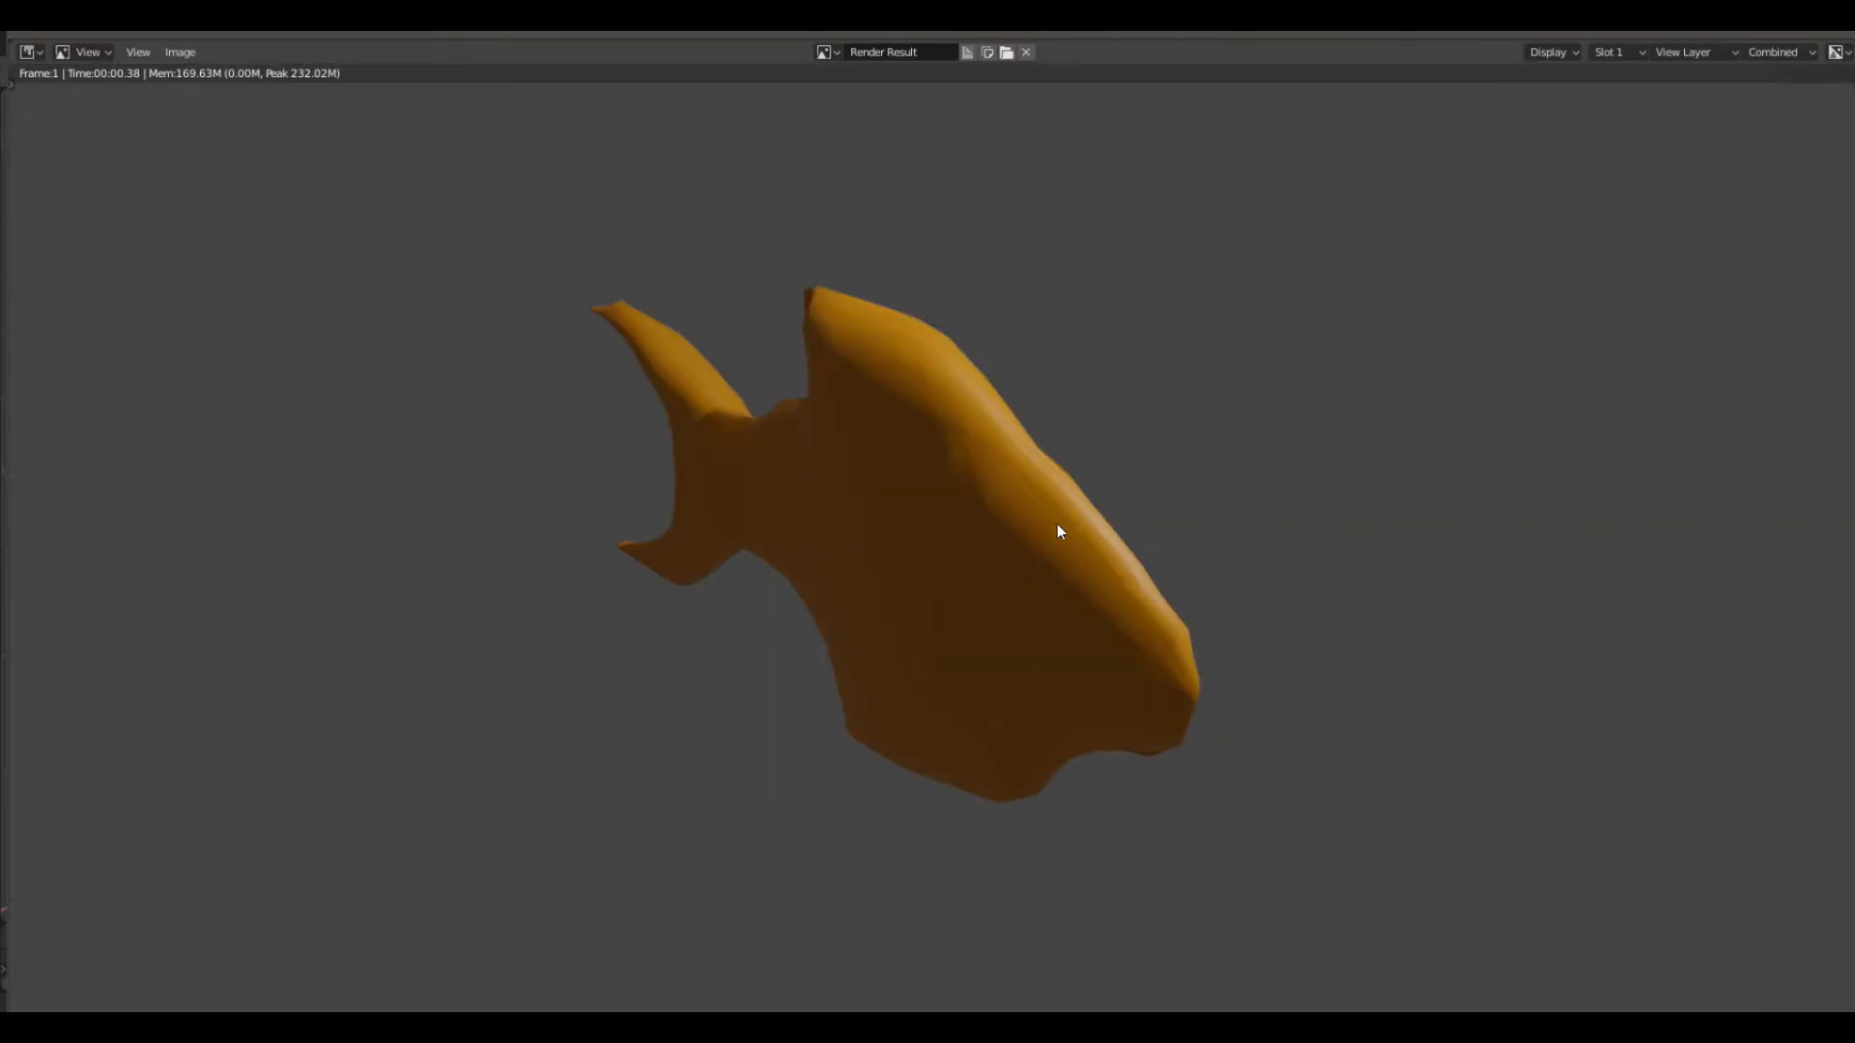
pyautogui.press('Escape')
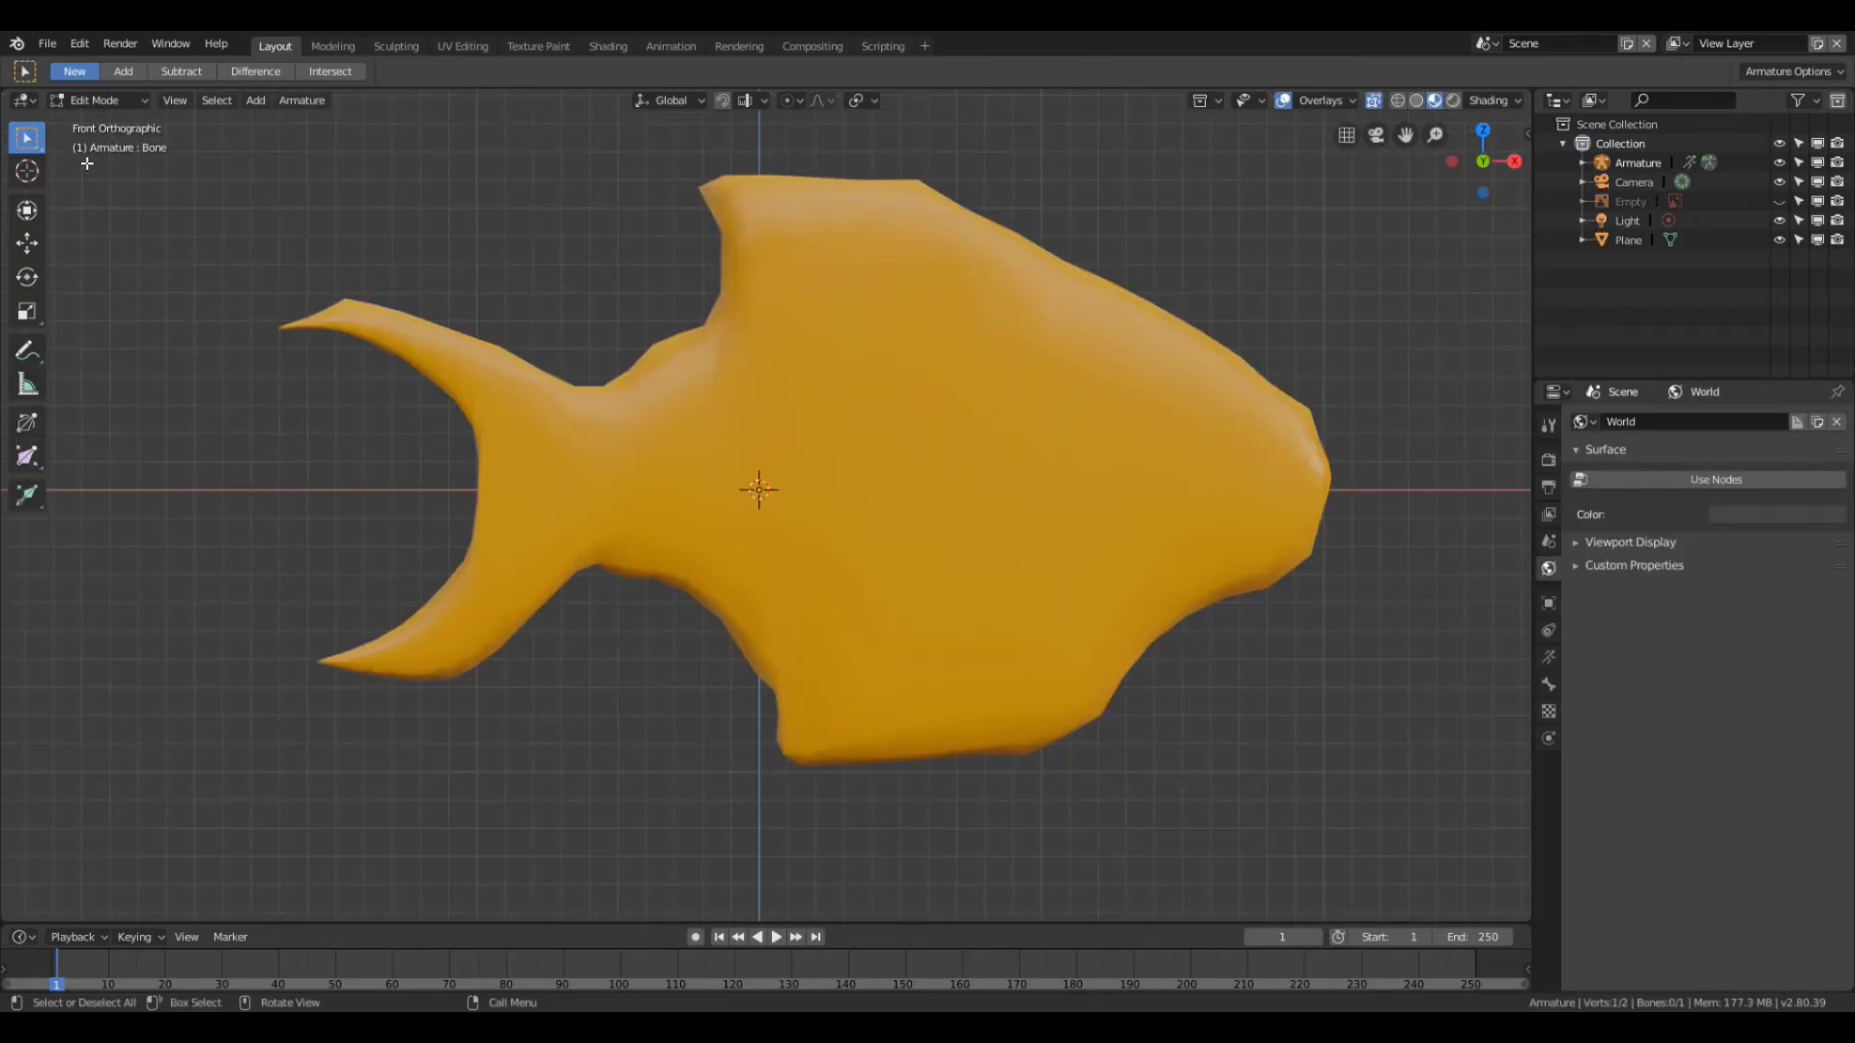
# Step: Check the armature's bone inside the fish in wireframe, and restore Edit Mode and the material preview shading
pyautogui.click(123, 102)
pyautogui.click(77, 124)
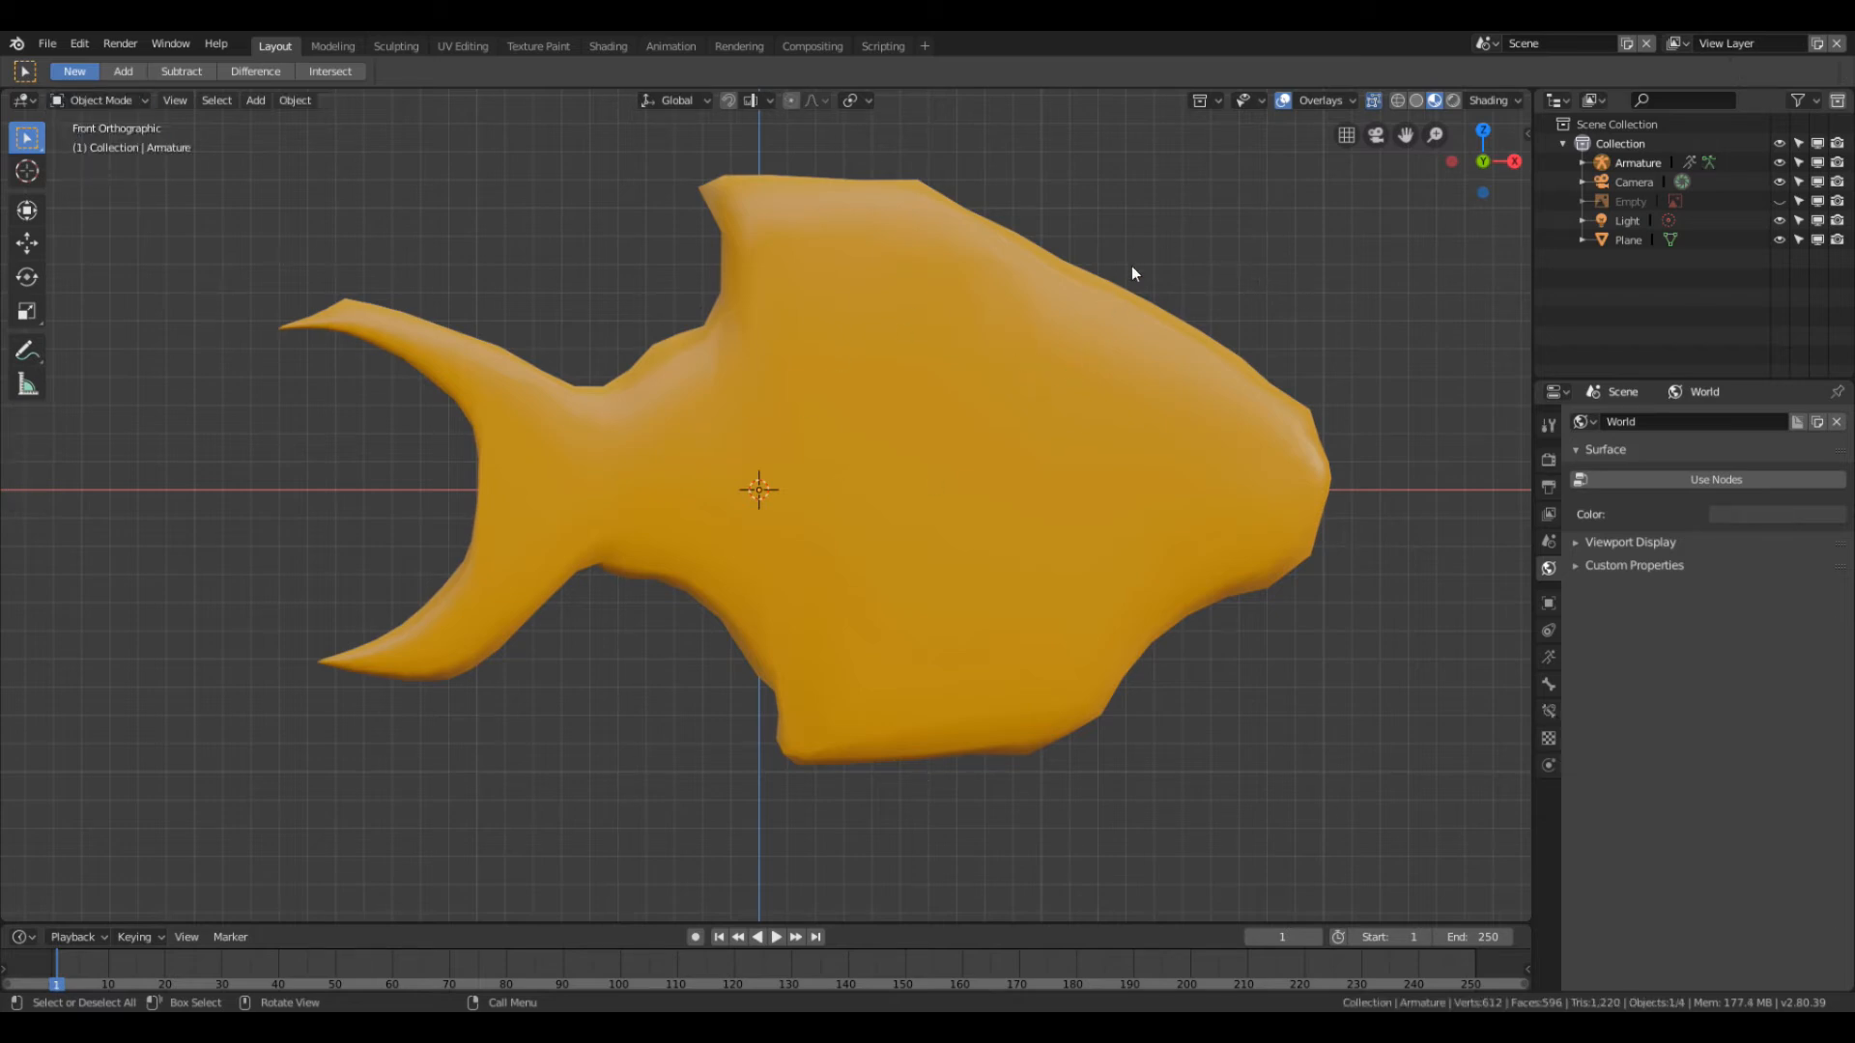
pyautogui.click(1395, 101)
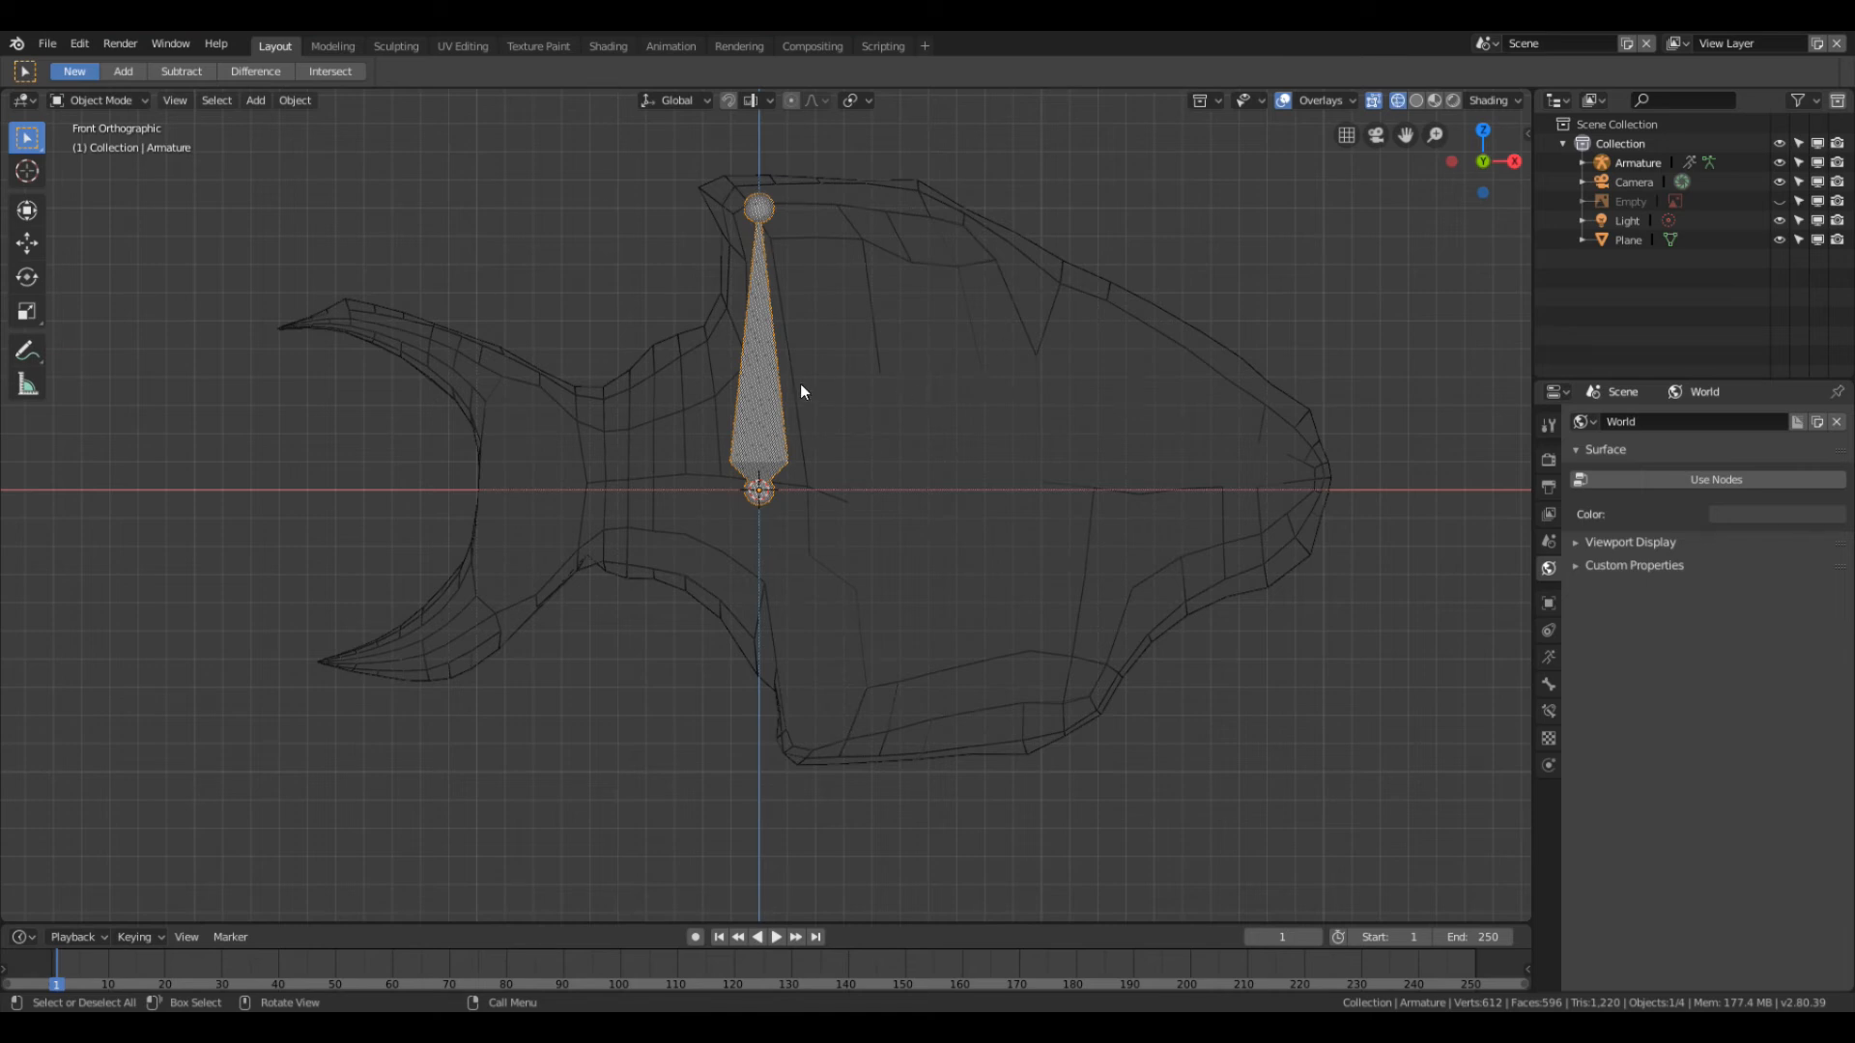
pyautogui.click(116, 101)
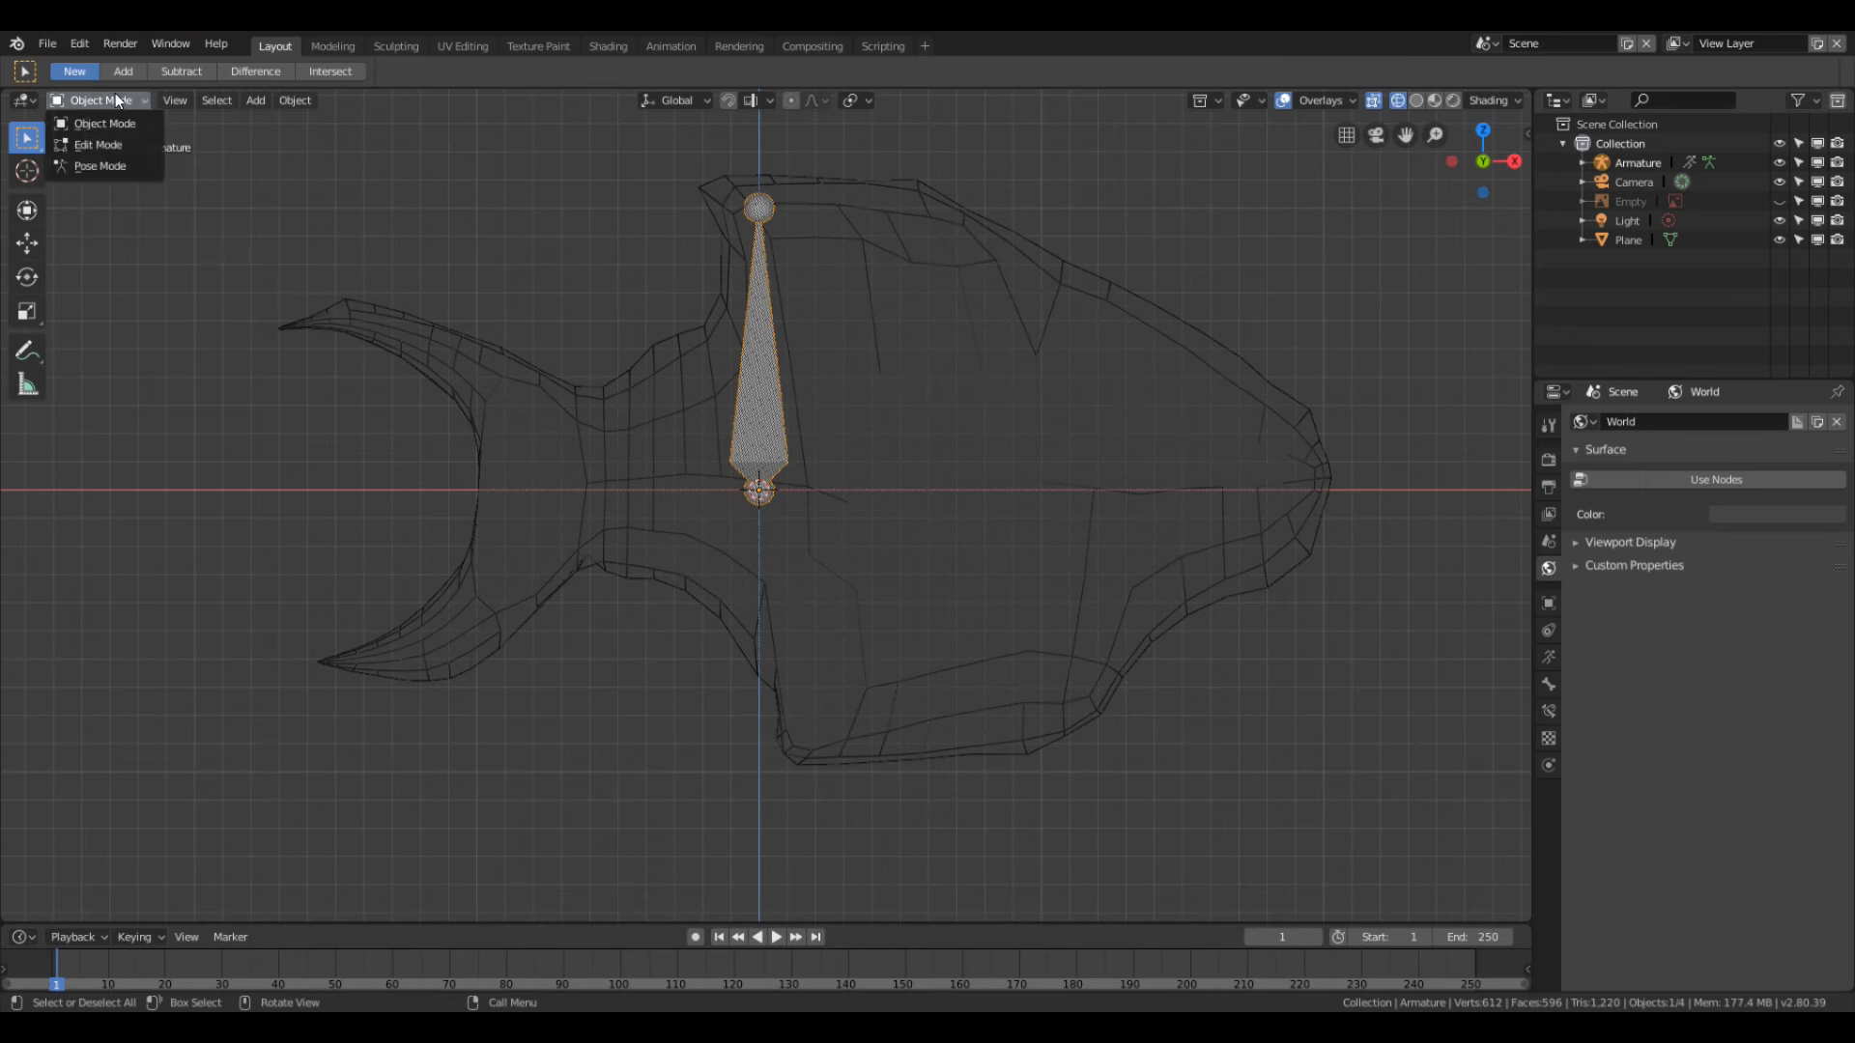
pyautogui.click(96, 138)
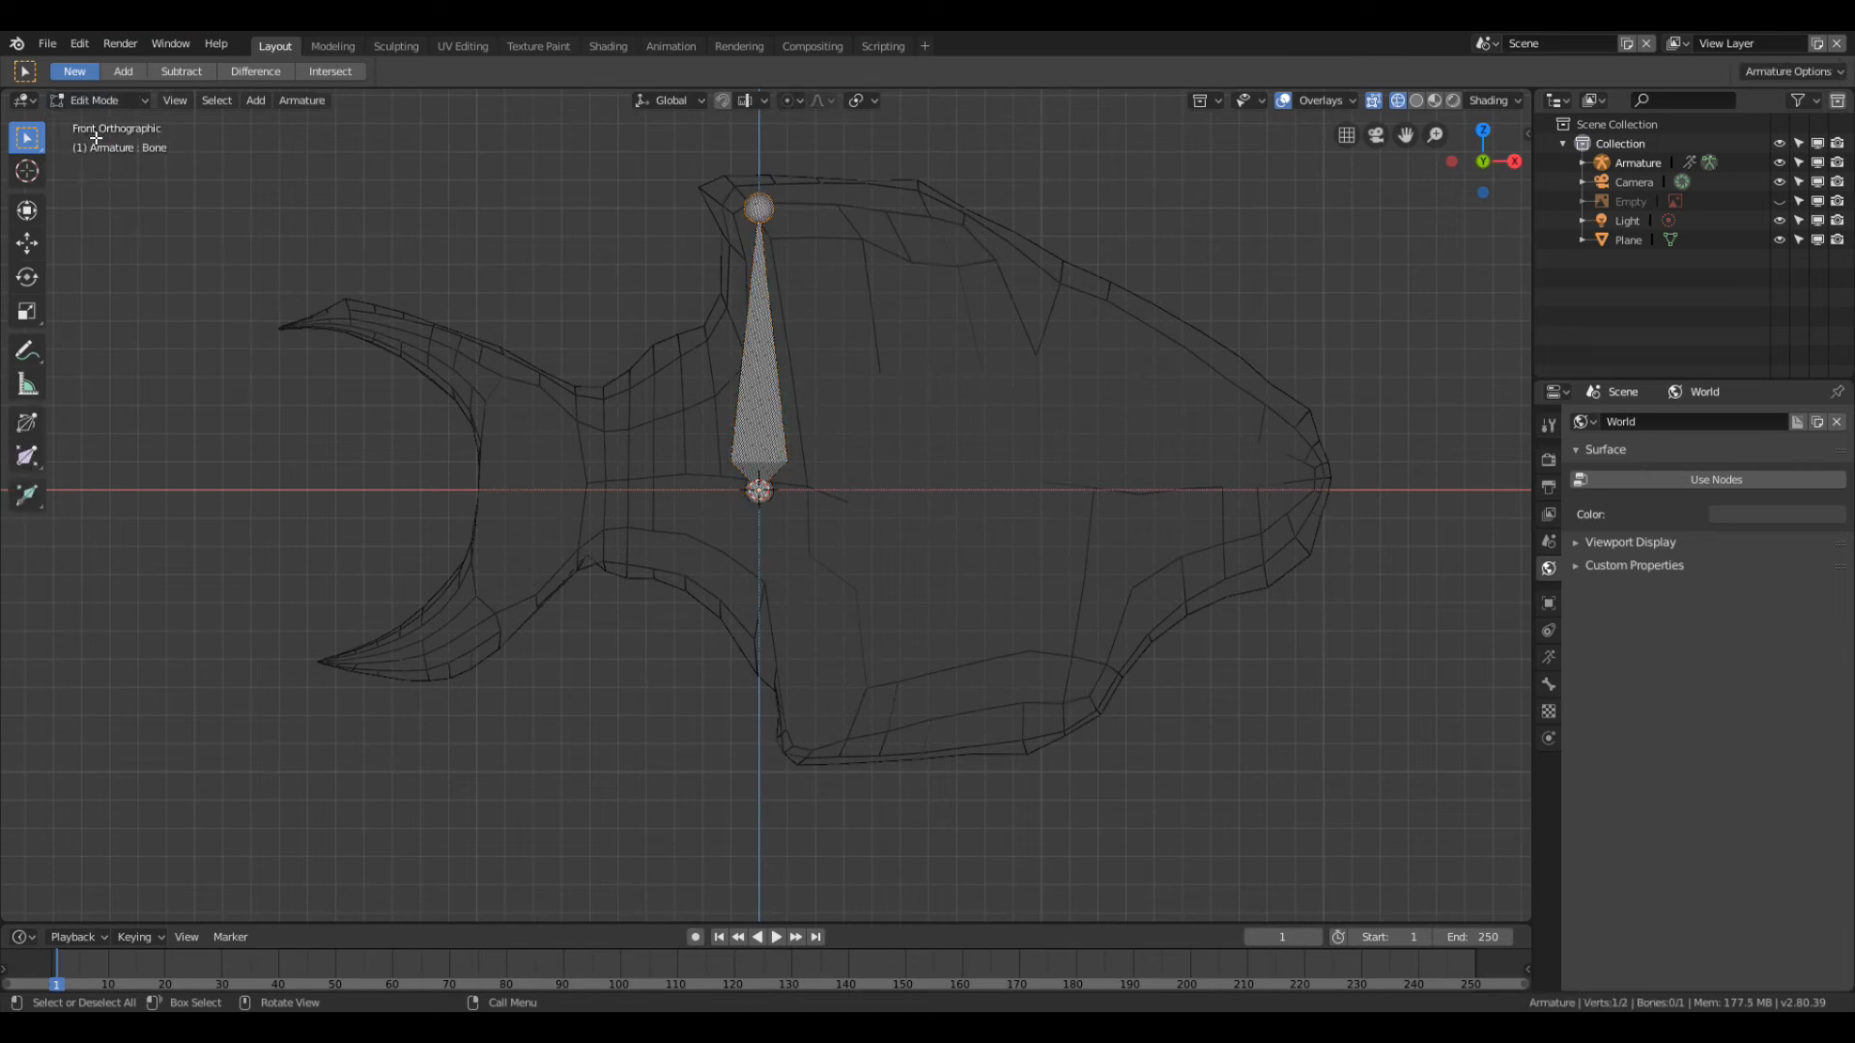
pyautogui.click(1416, 100)
pyautogui.click(1435, 101)
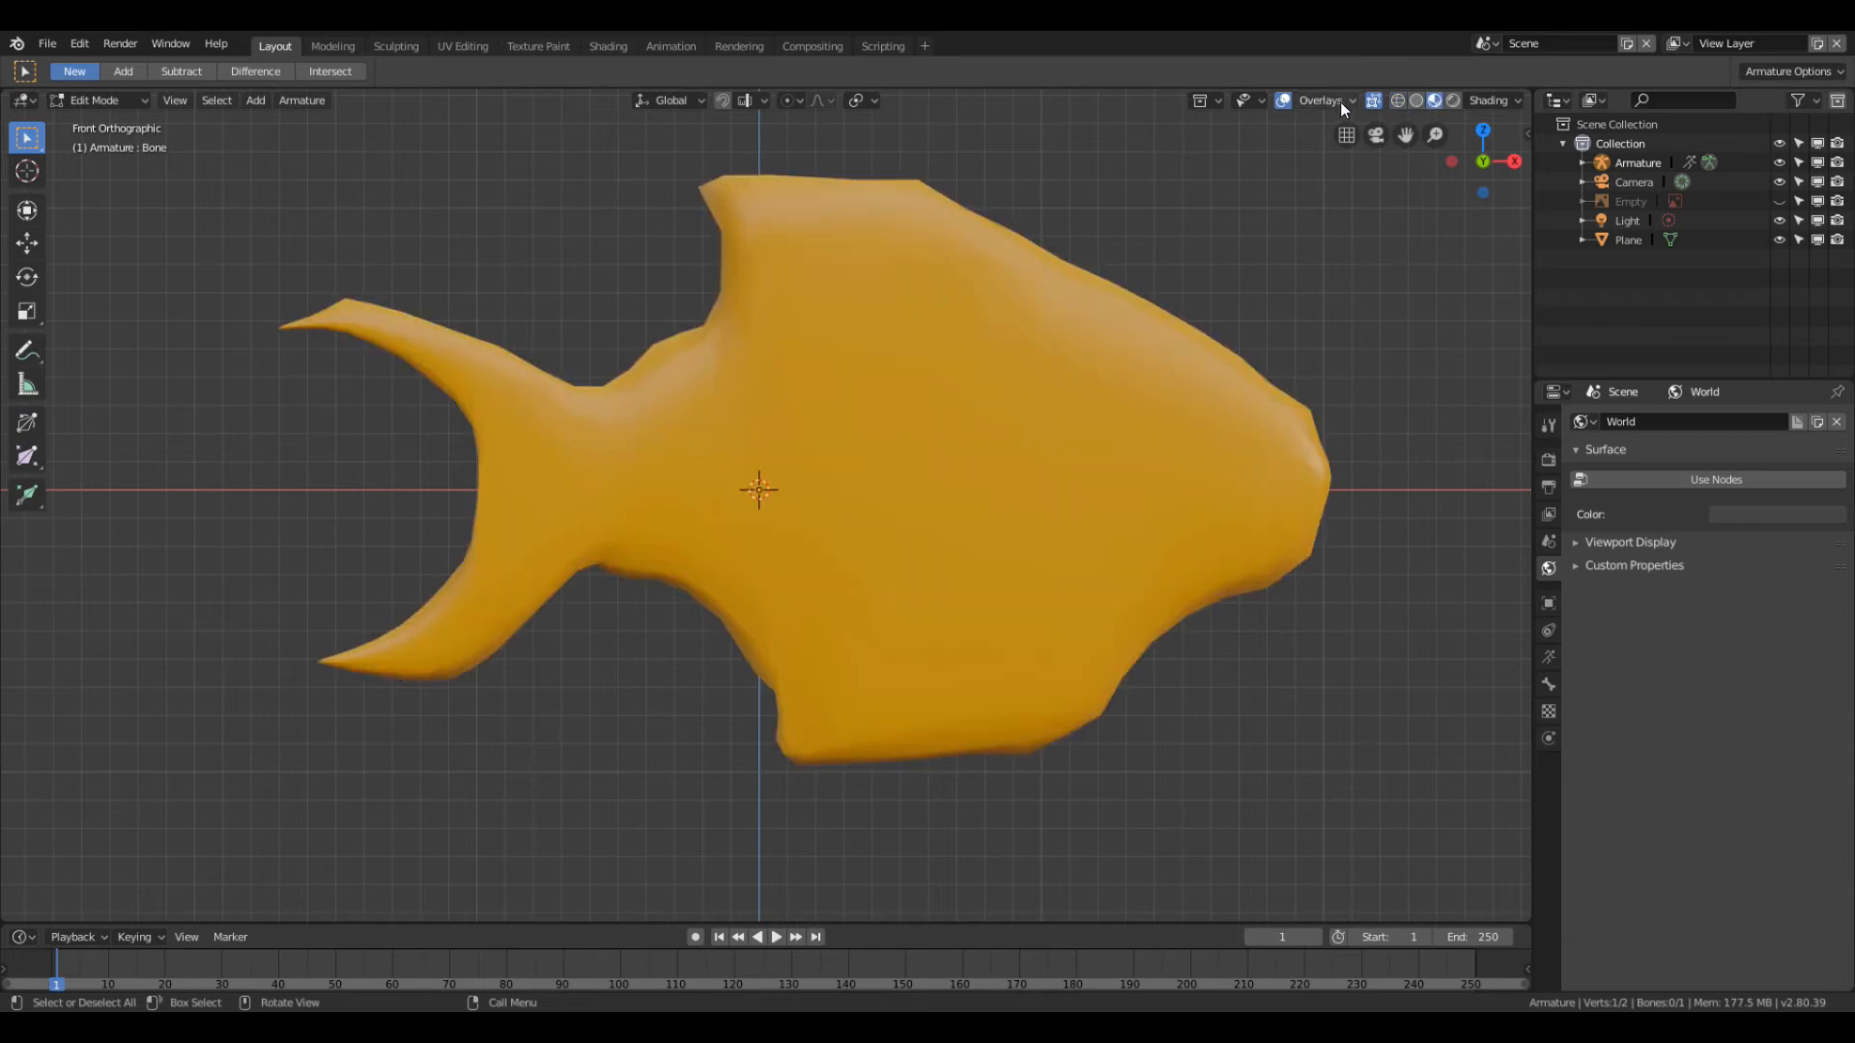
# Step: Enable Transparent Bones for the armature and display the viewport in solid shading
pyautogui.click(1343, 101)
pyautogui.click(1209, 584)
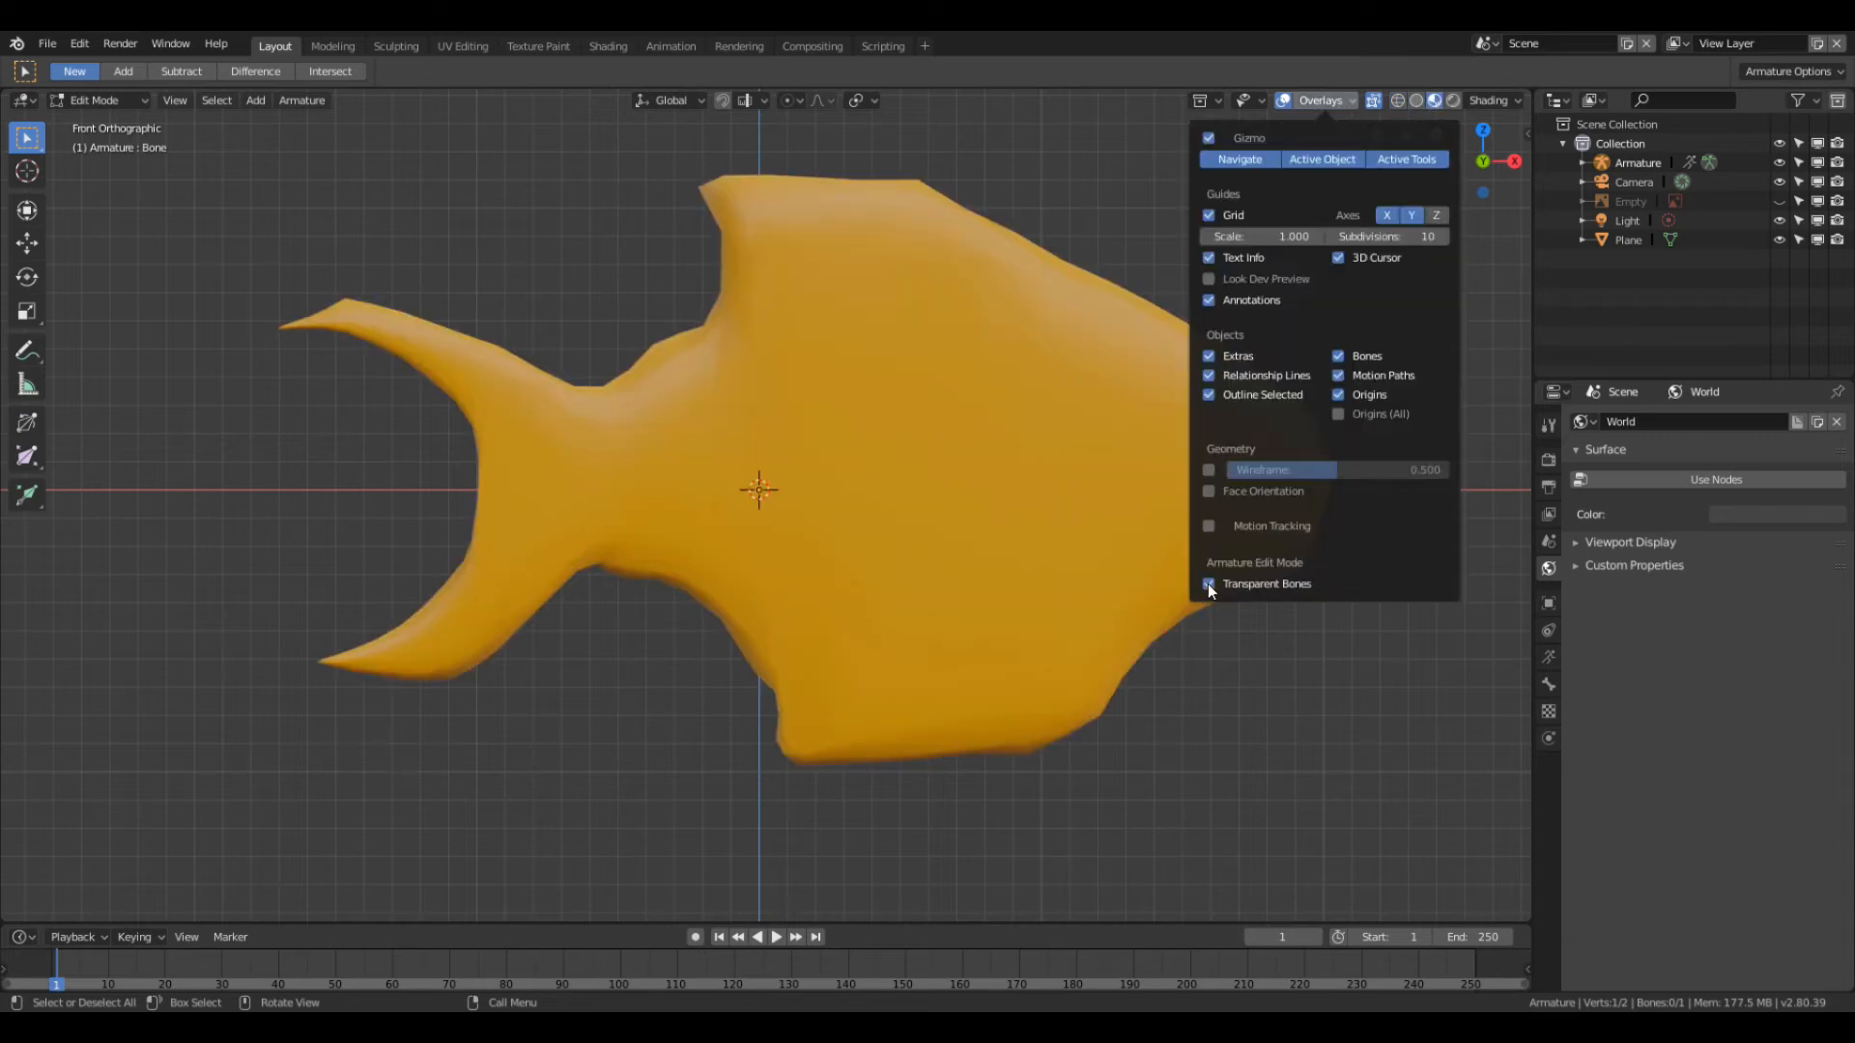
pyautogui.click(1130, 194)
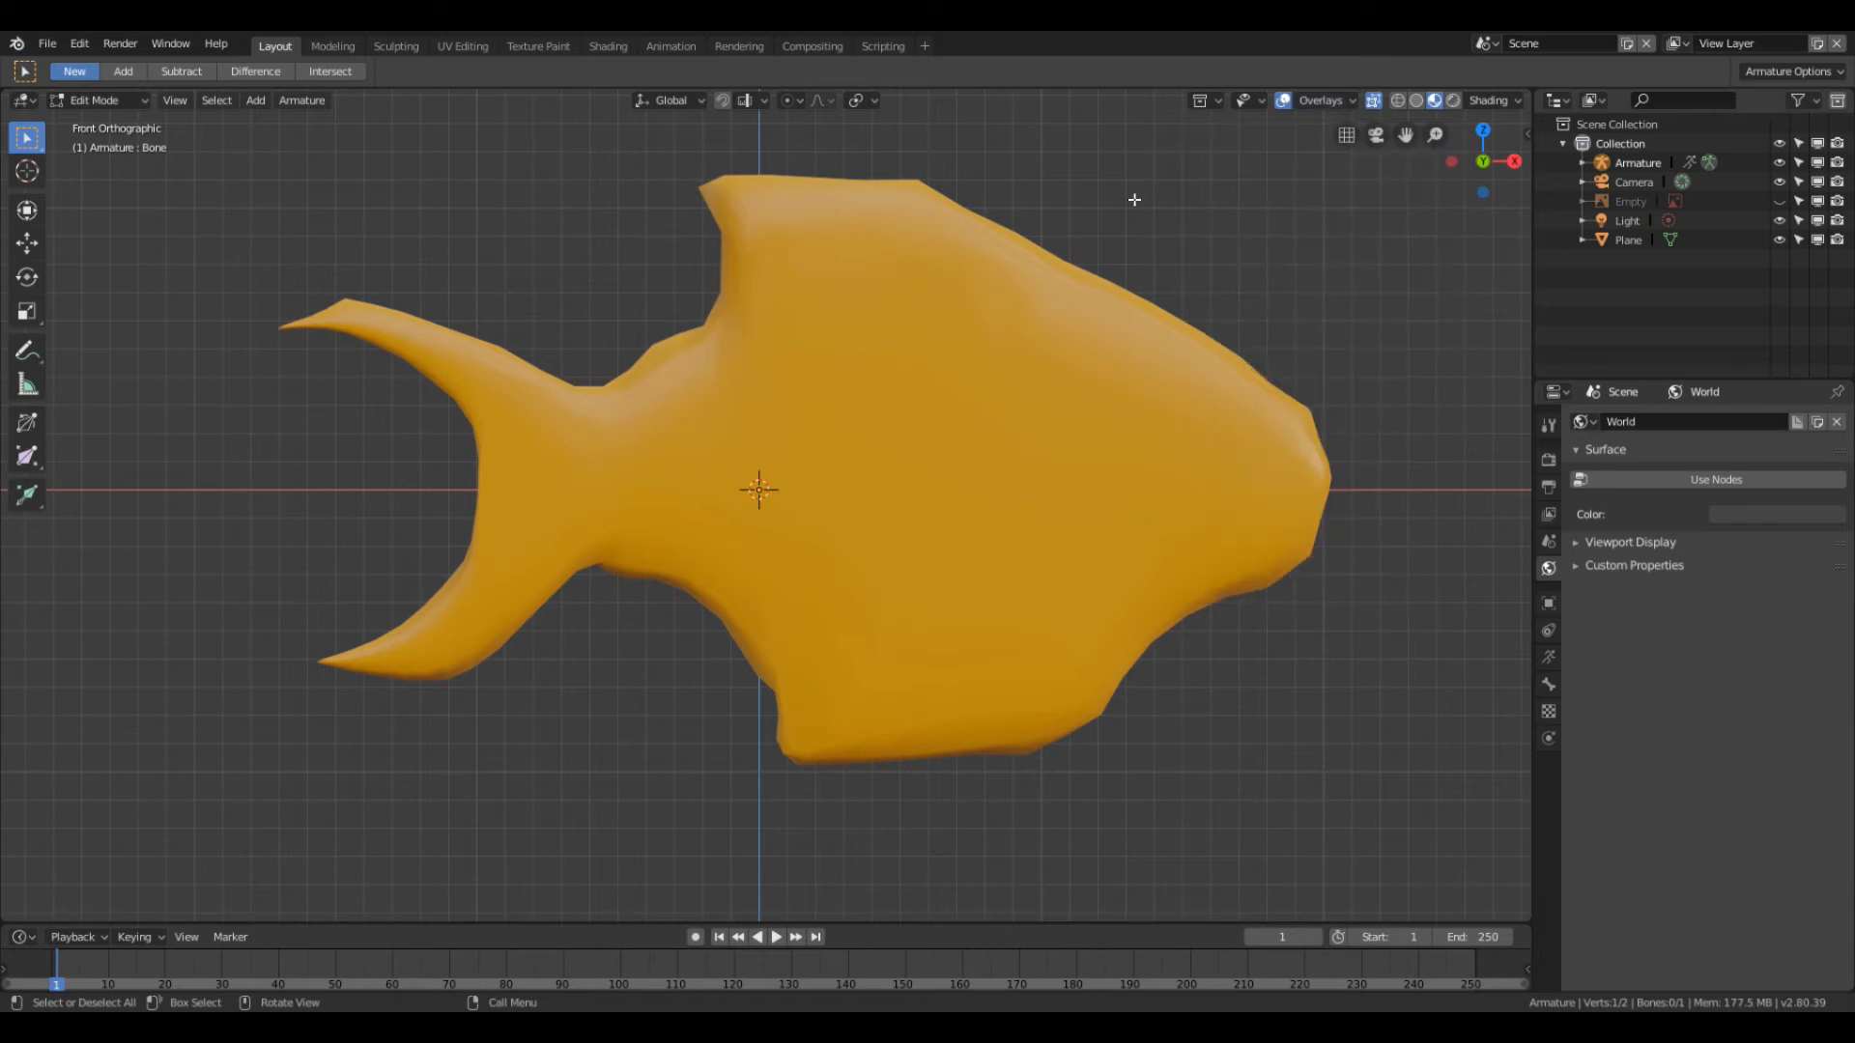
pyautogui.click(1417, 101)
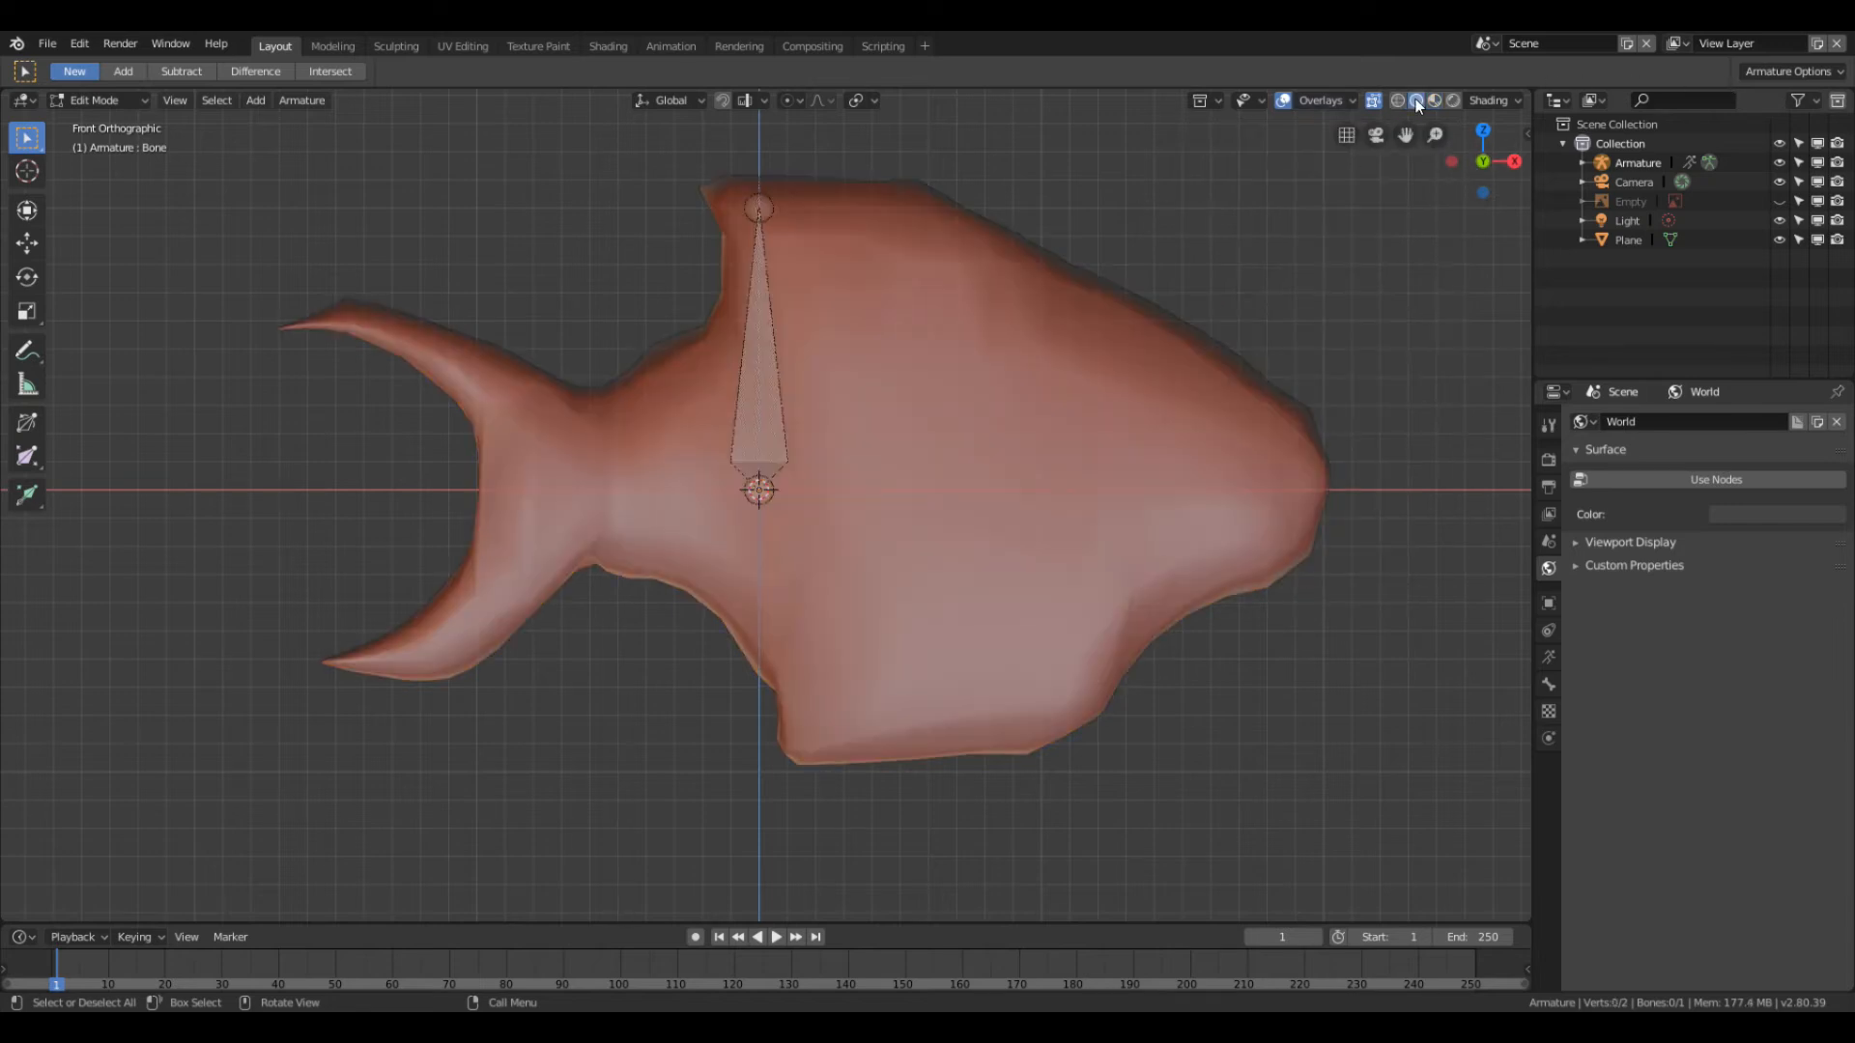
# Step: Move the bone's tip down to the fish's midline so the bone lies horizontally, reaching about 0.9 m toward the head
pyautogui.moveTo(1179, 426); pyautogui.dragTo(763, 383, button='middle')
pyautogui.moveTo(788, 533); pyautogui.dragTo(733, 479, button='middle')
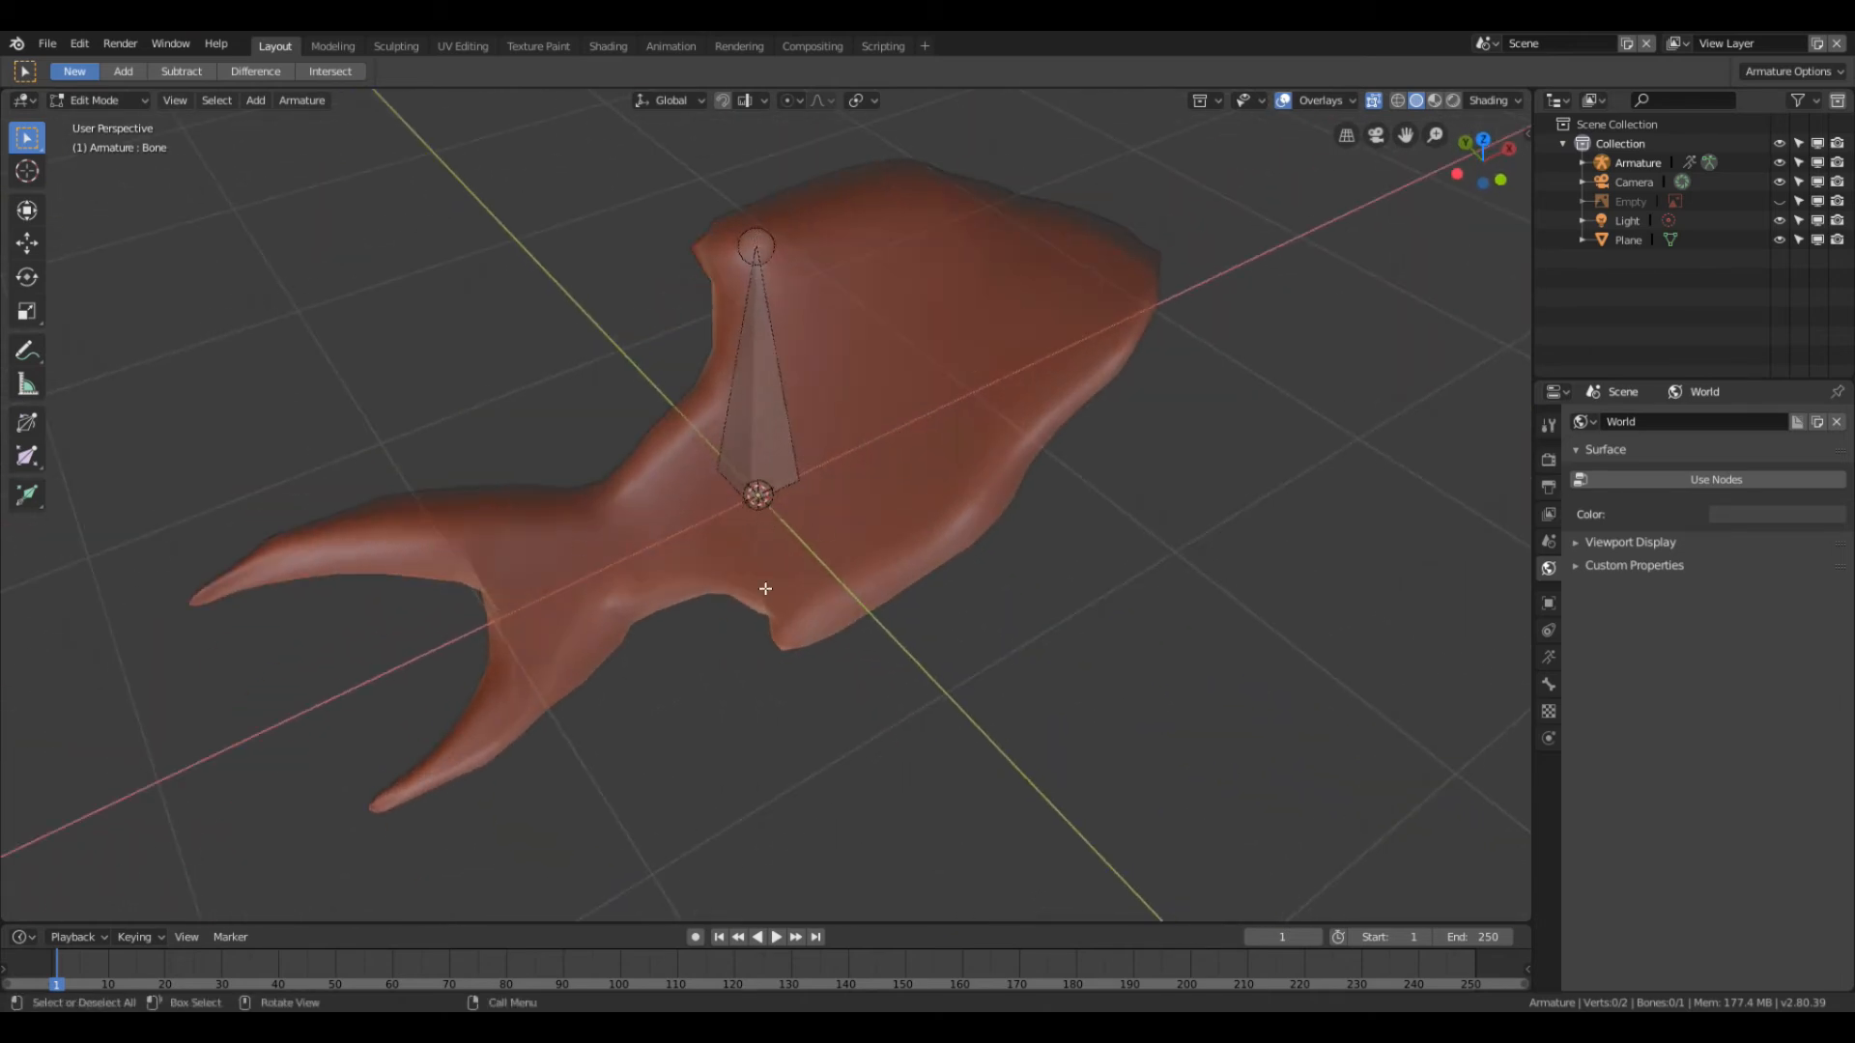
pyautogui.press('KP_1')
pyautogui.click(745, 201)
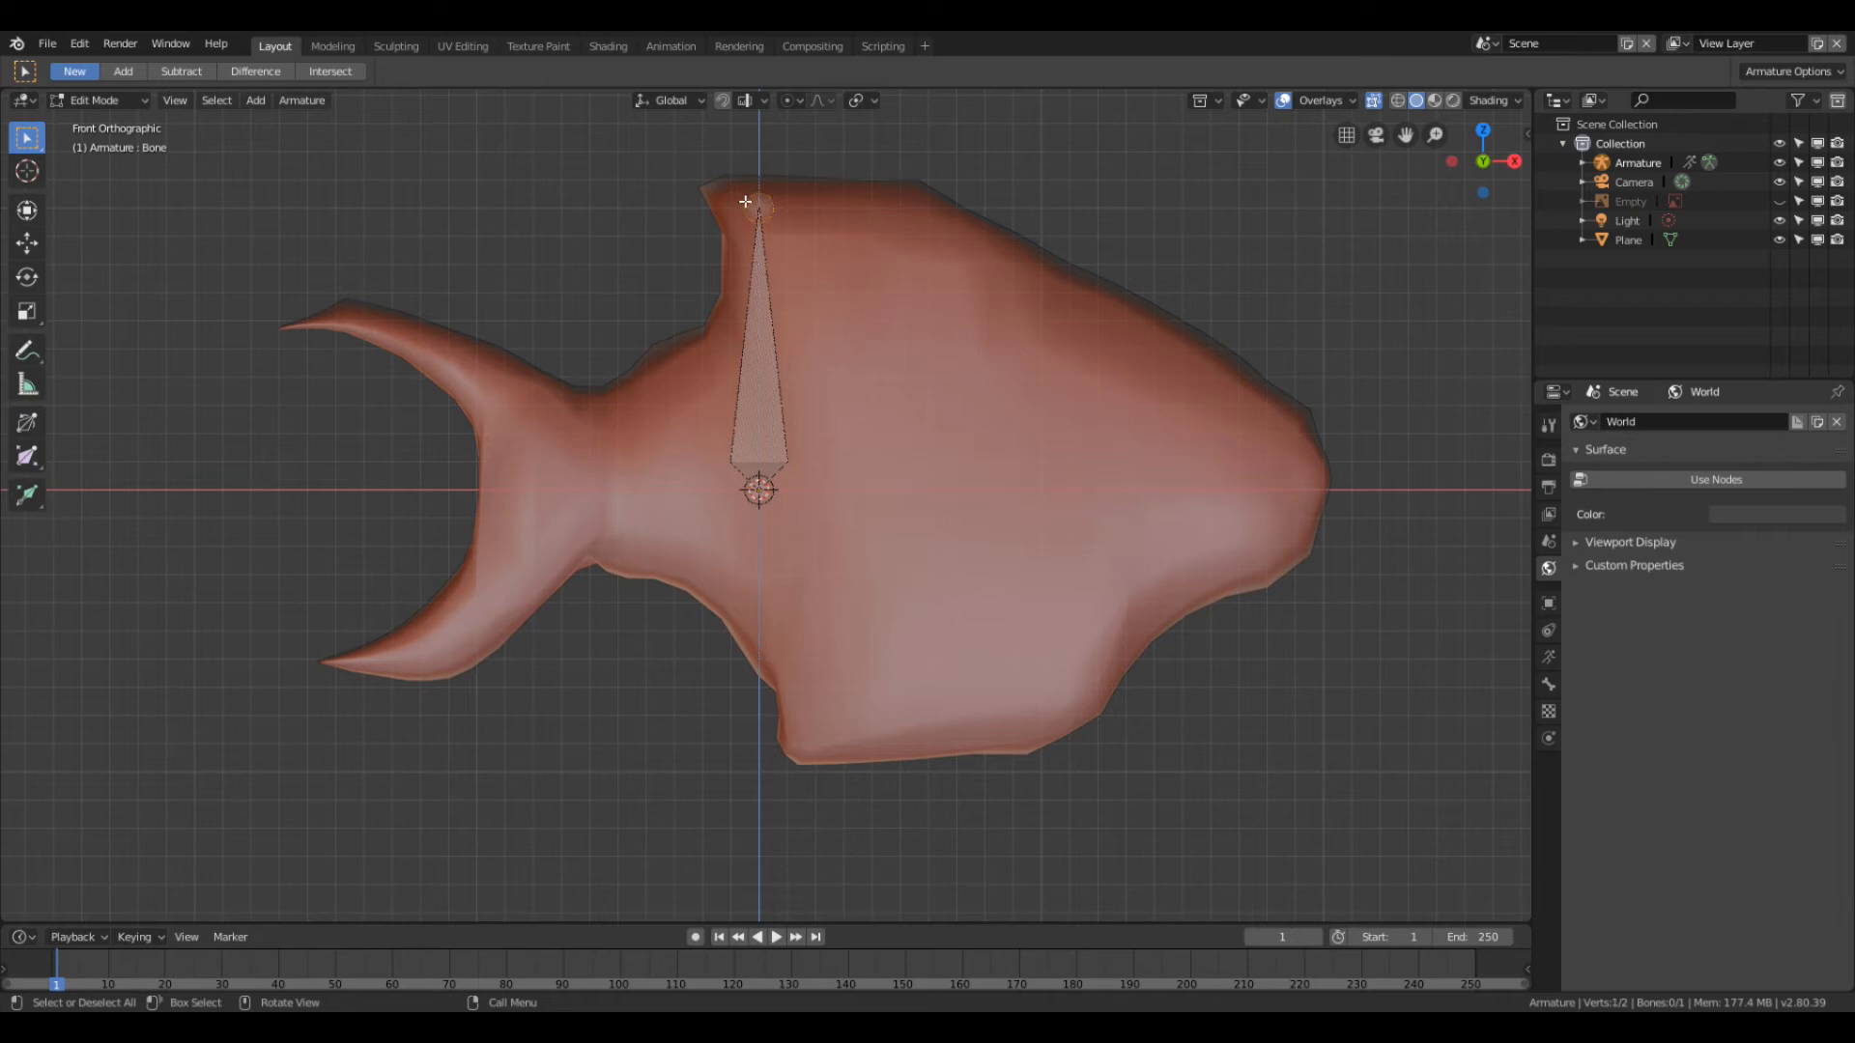
pyautogui.press('g')
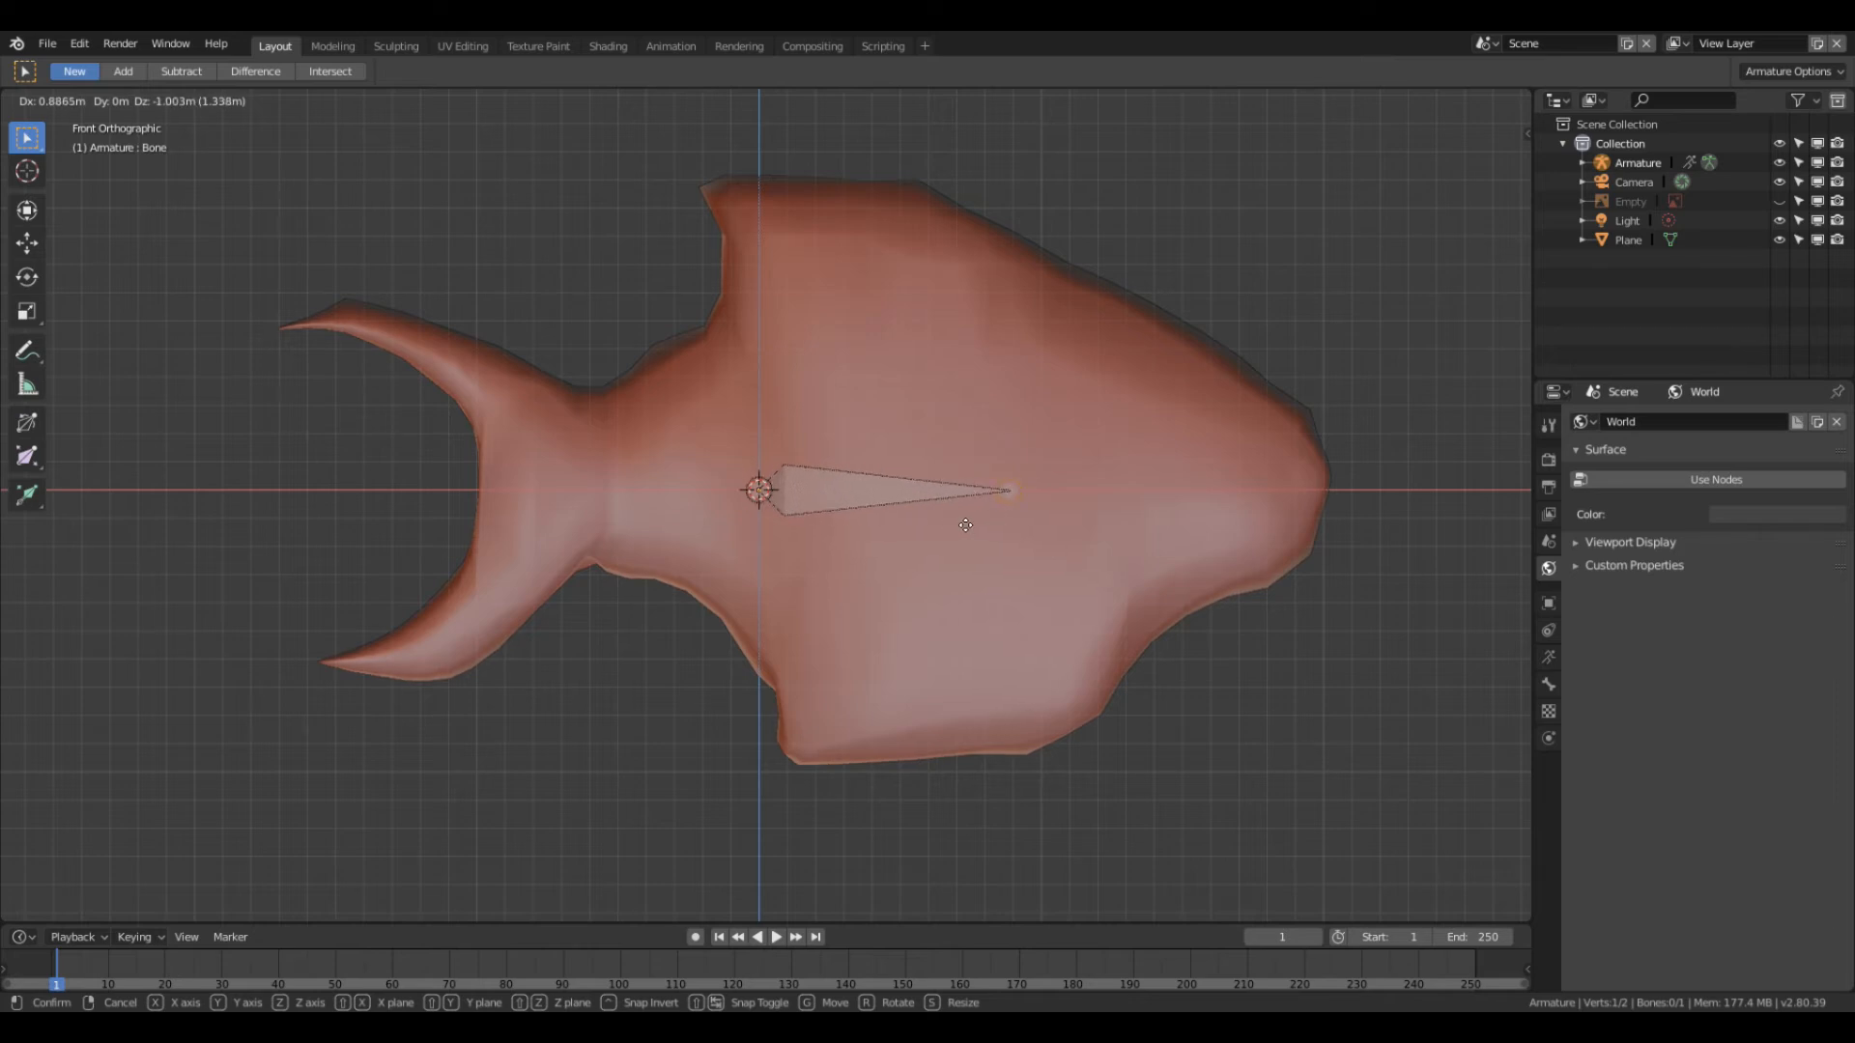
pyautogui.click(969, 525)
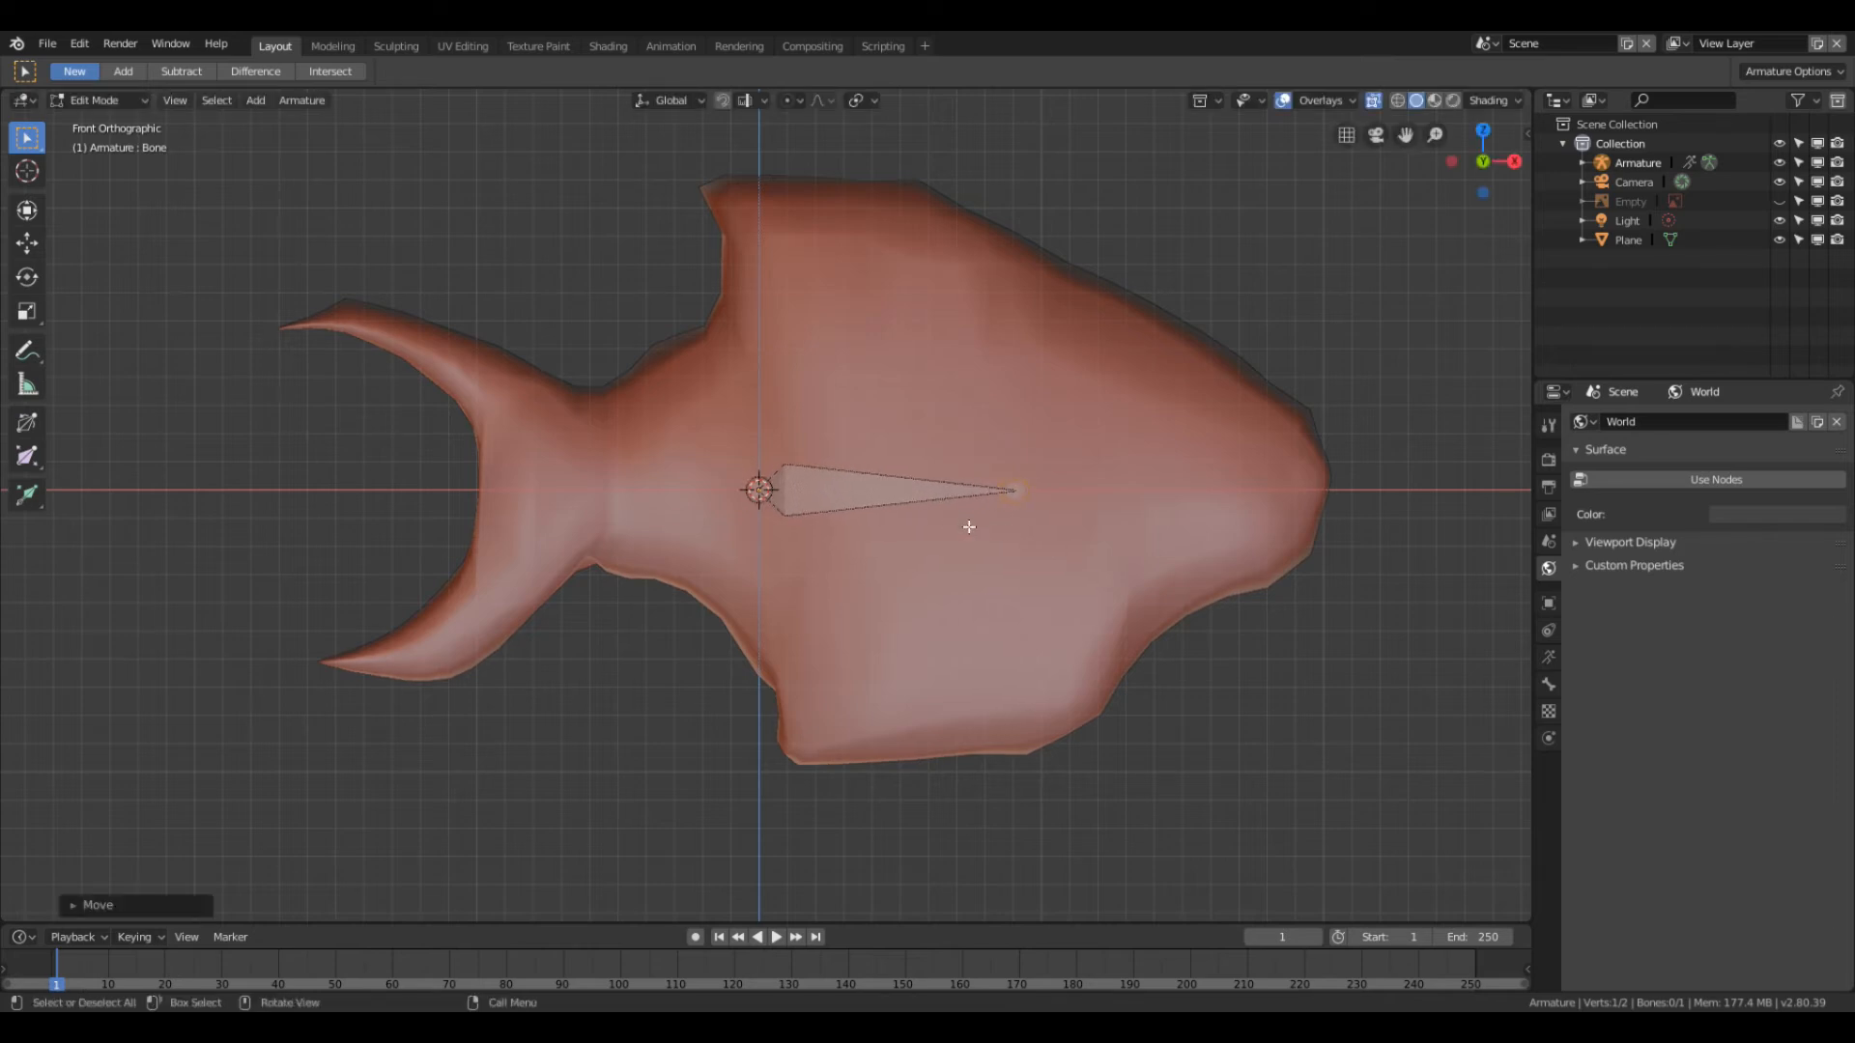
# Step: Extrude two more bones along the midline from the bone's tip to the nose, about 0.7 m and 0.4 m long
pyautogui.press('e')
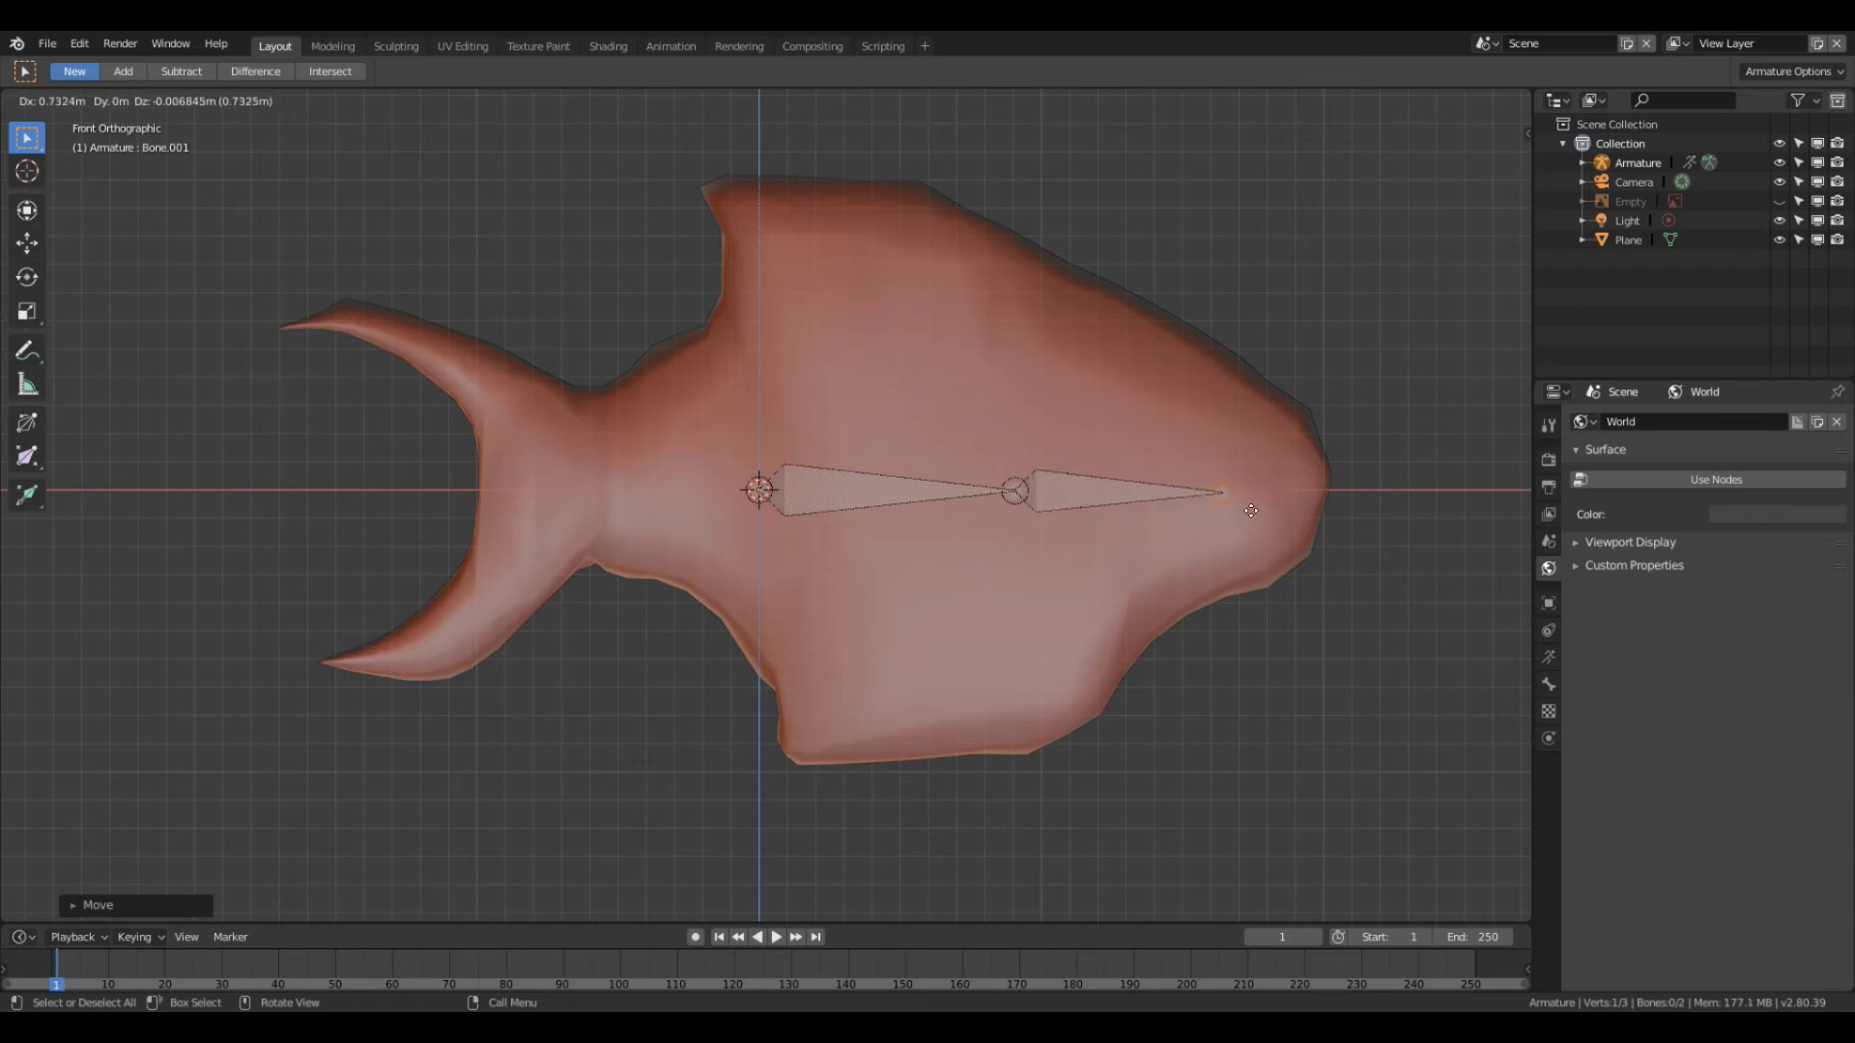
pyautogui.click(1236, 505)
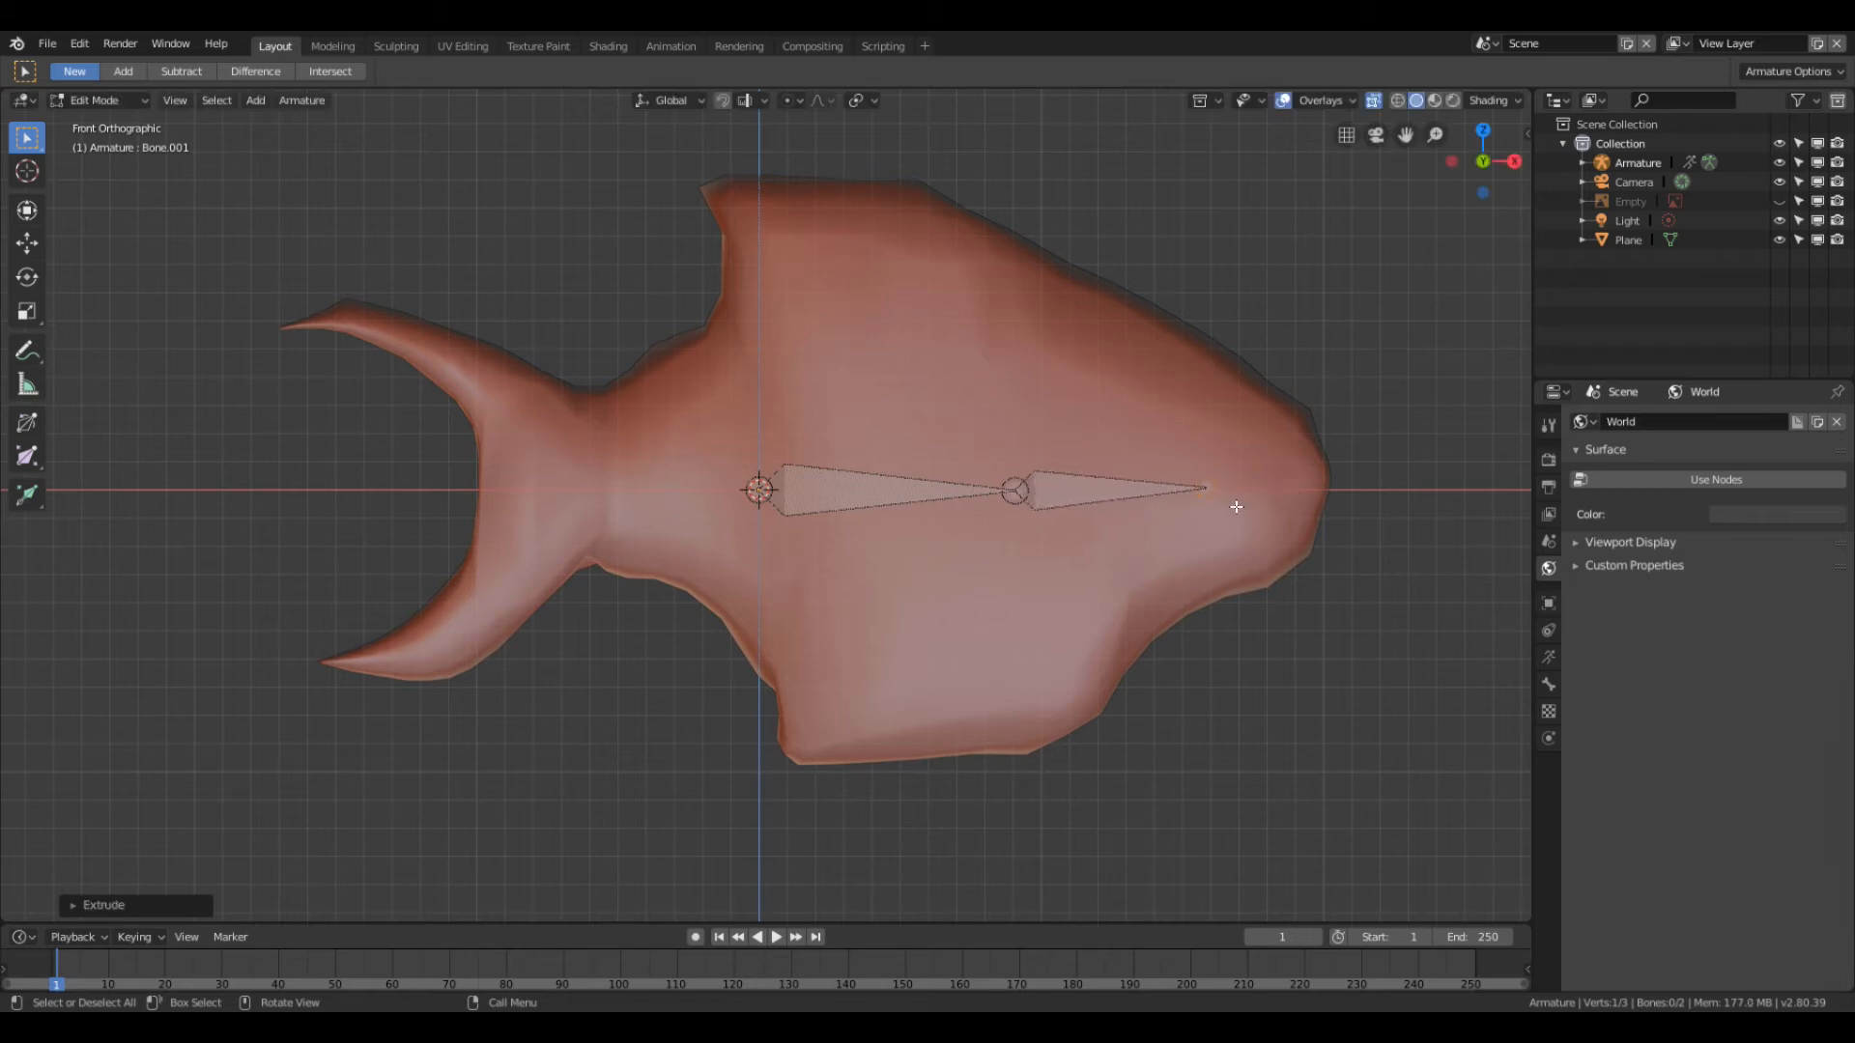
pyautogui.press('e')
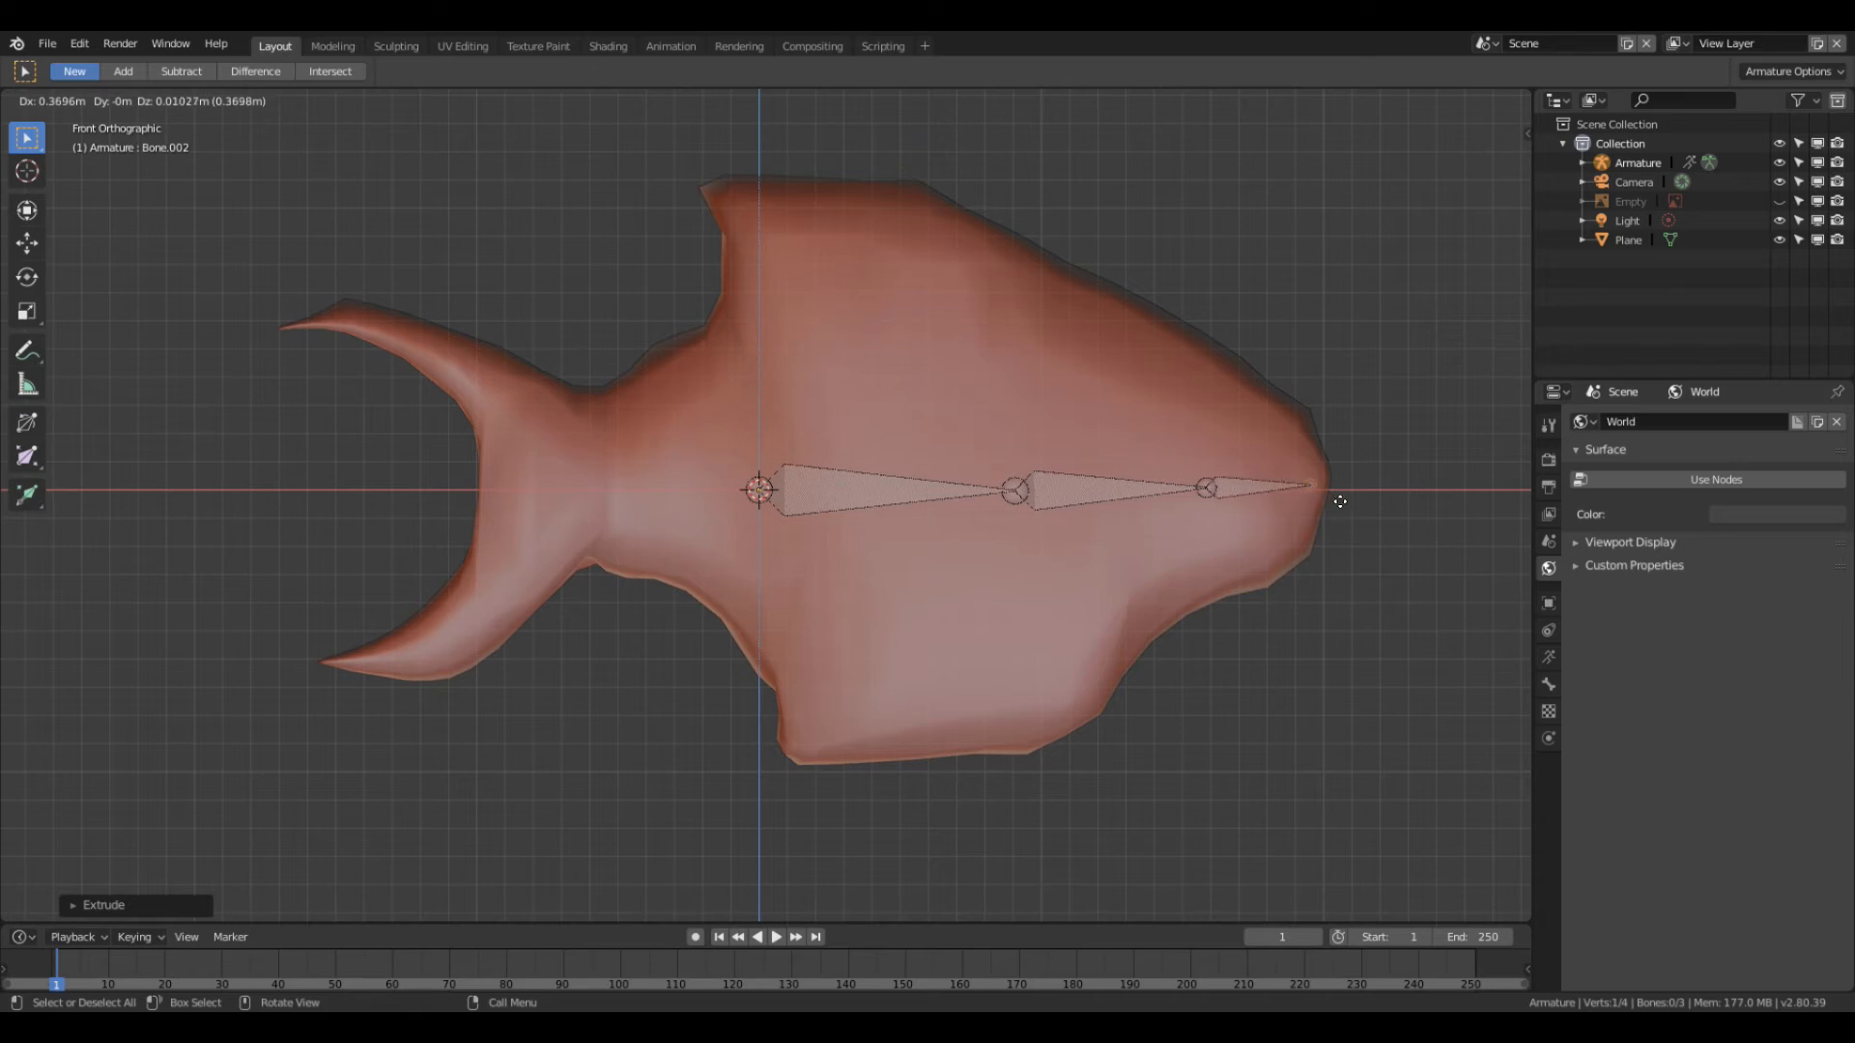
pyautogui.click(1343, 501)
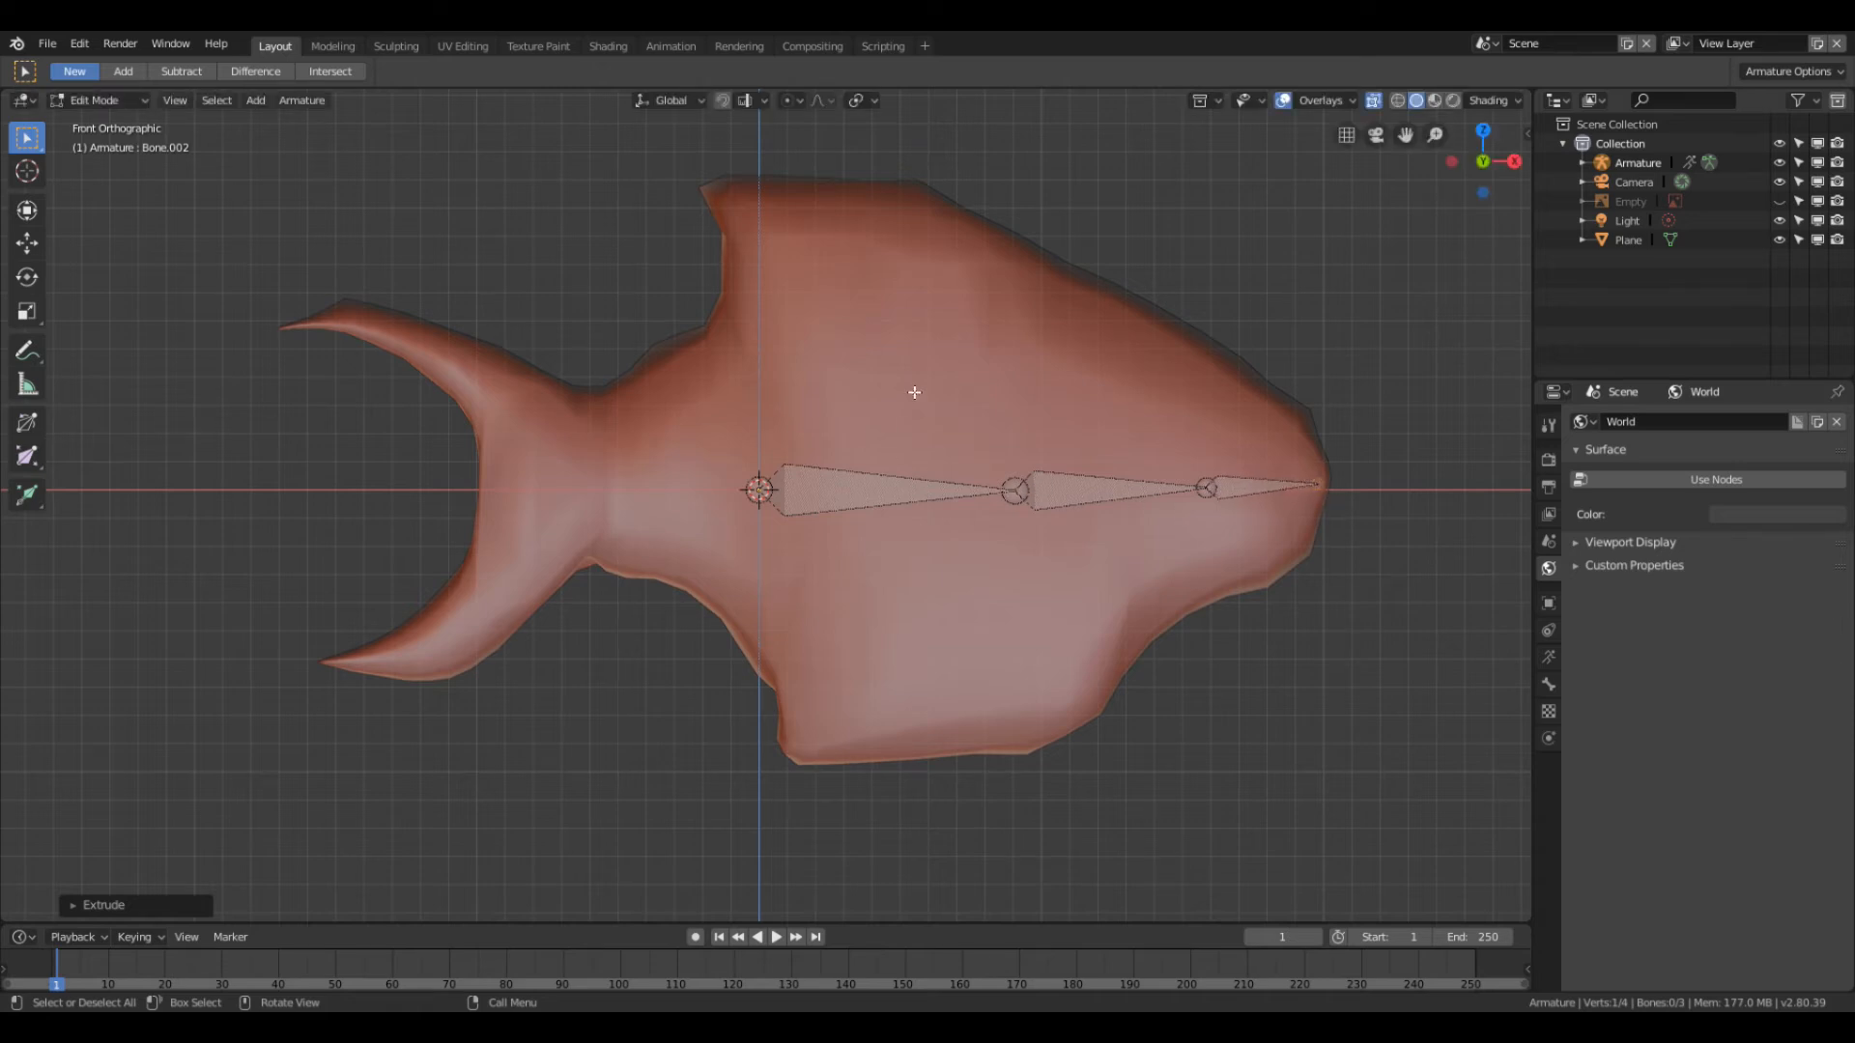
# Step: Extrude a bone about 0.5 m long from the first bone's root joint back to the base of the tail
pyautogui.click(956, 328)
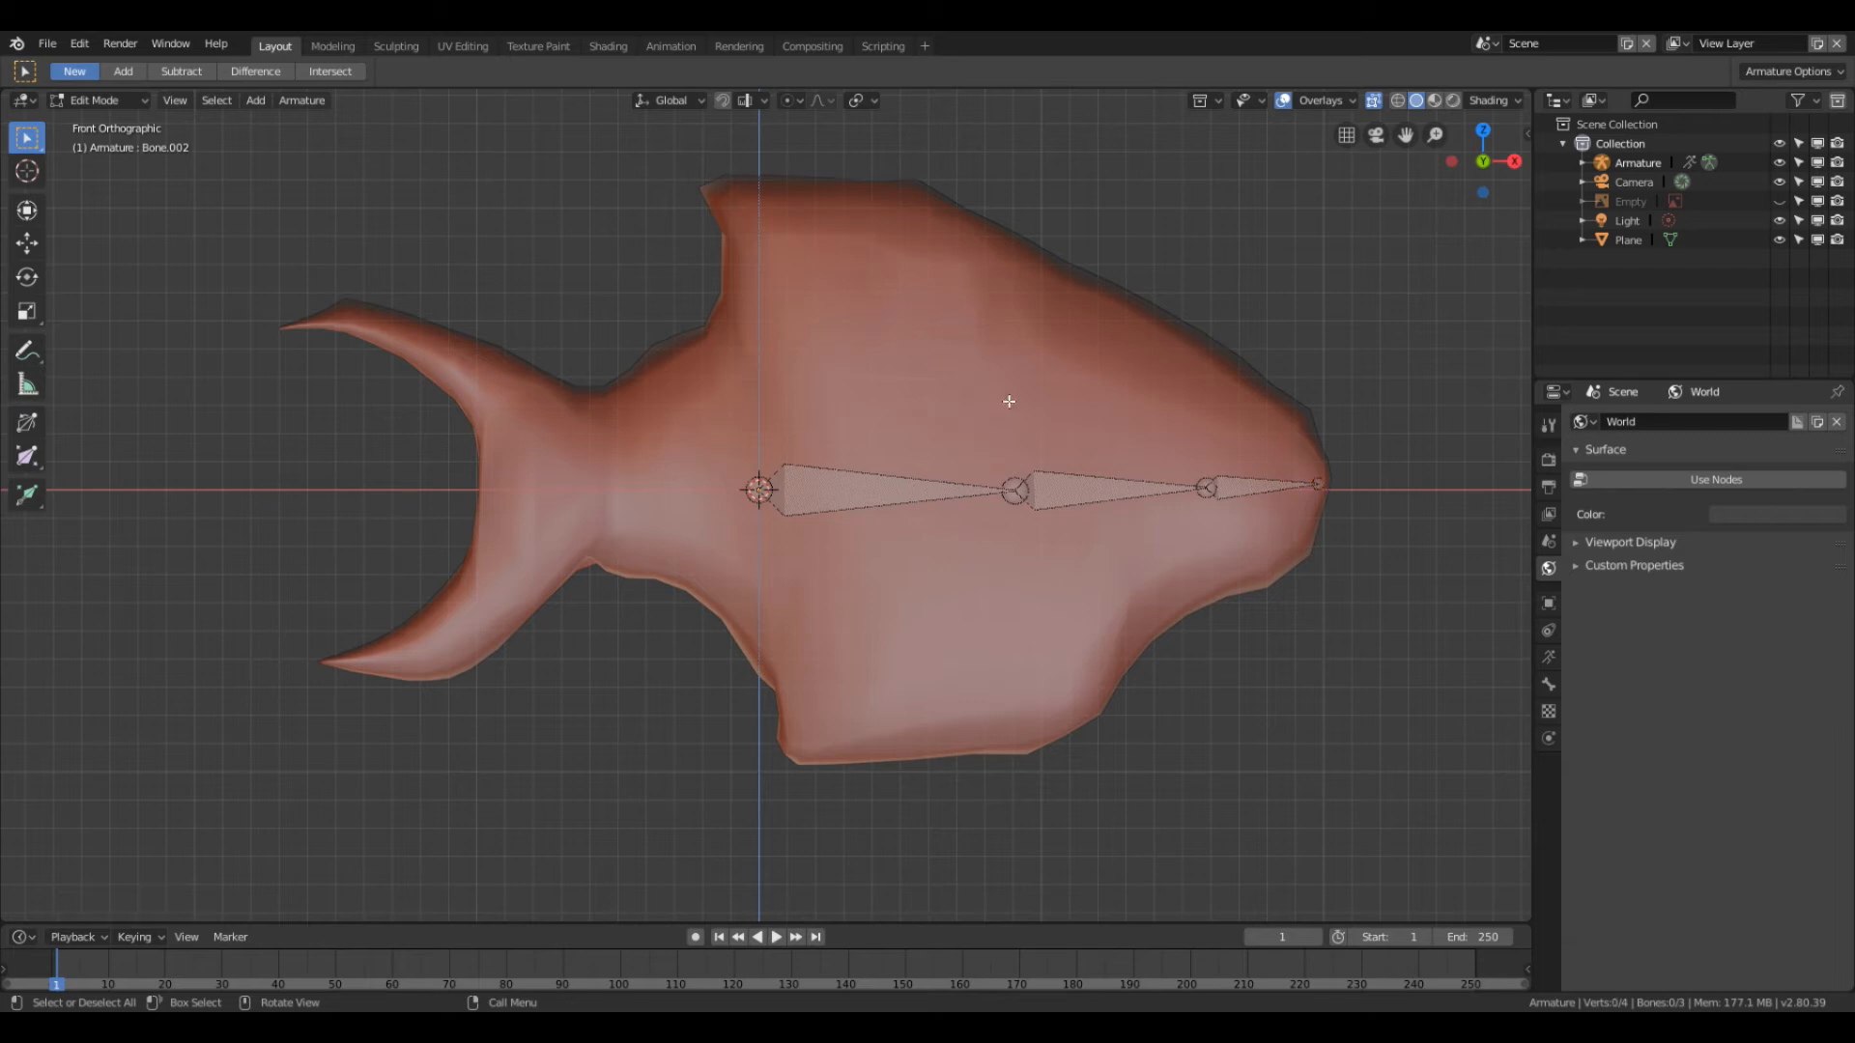
pyautogui.click(1018, 488)
pyautogui.click(756, 493)
pyautogui.press('e')
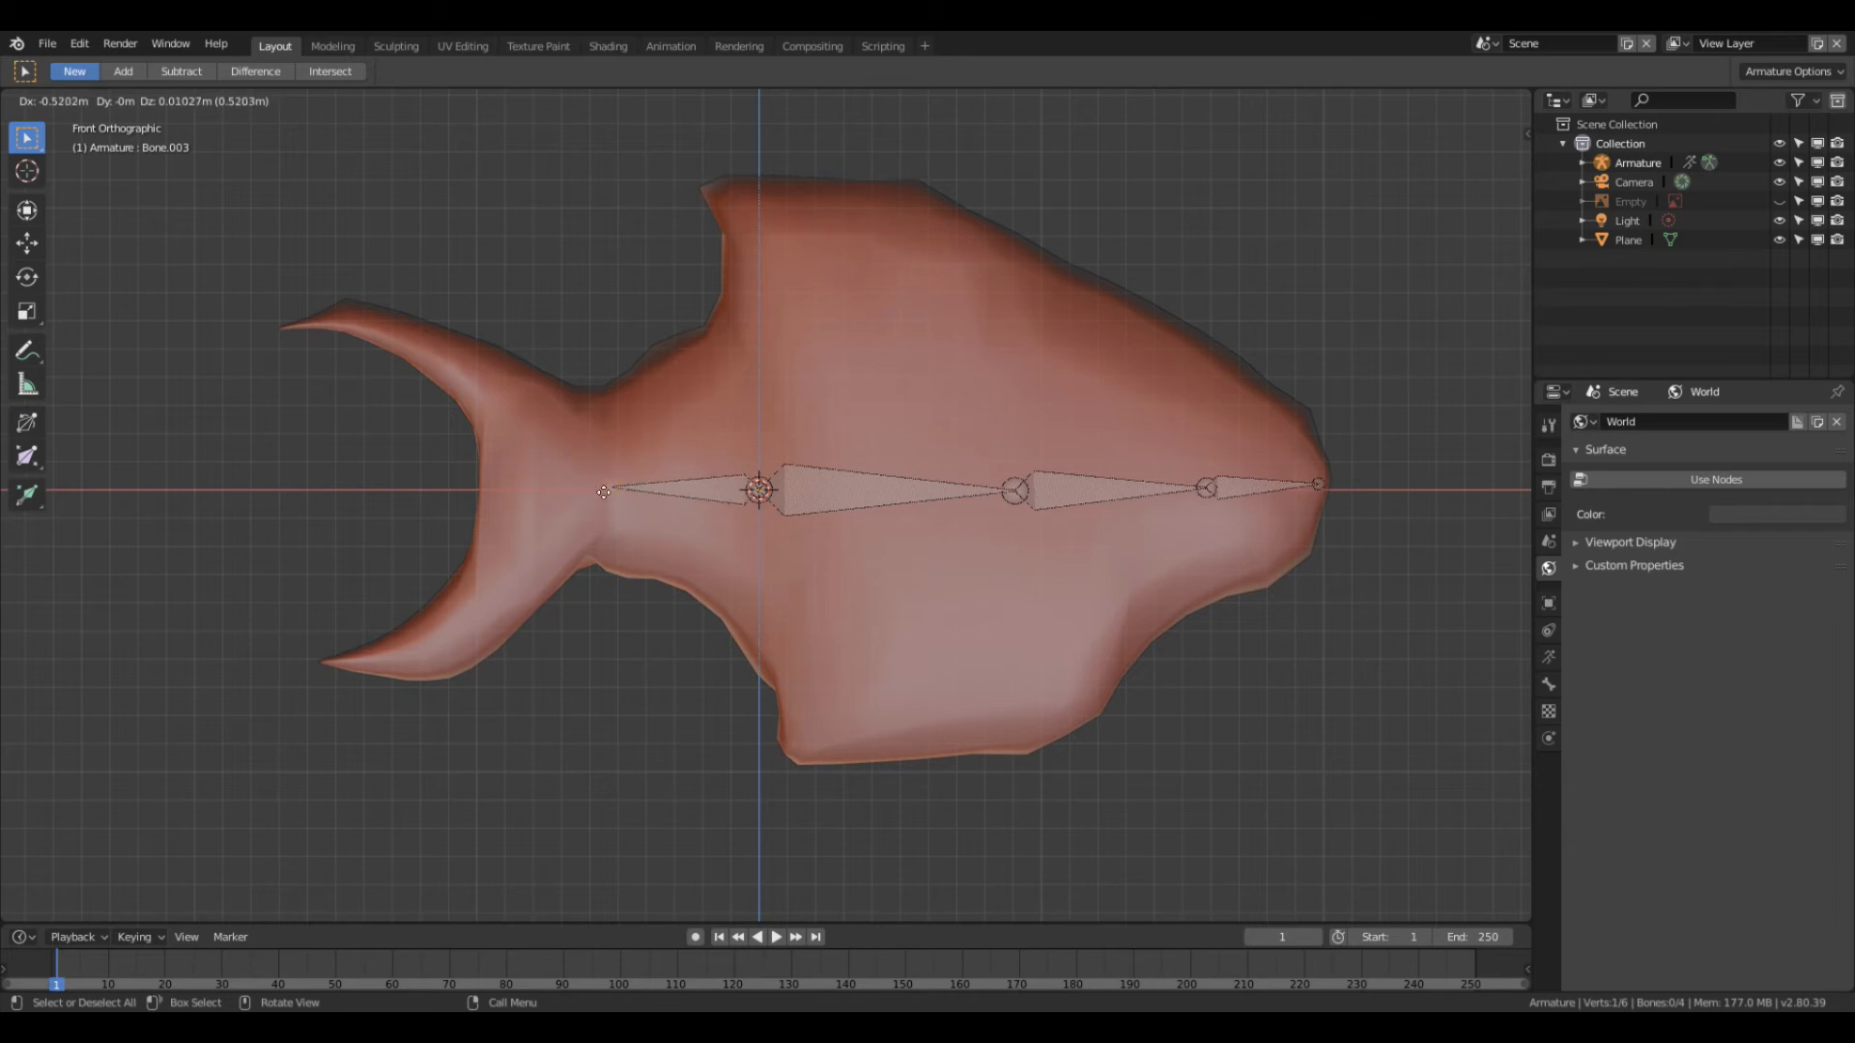
pyautogui.click(611, 487)
# Step: Extrude a chain of five bones from the tail base through the upper tail lobe to its tip
pyautogui.press('e')
pyautogui.click(486, 394)
pyautogui.press('e')
pyautogui.click(423, 342)
pyautogui.press('e')
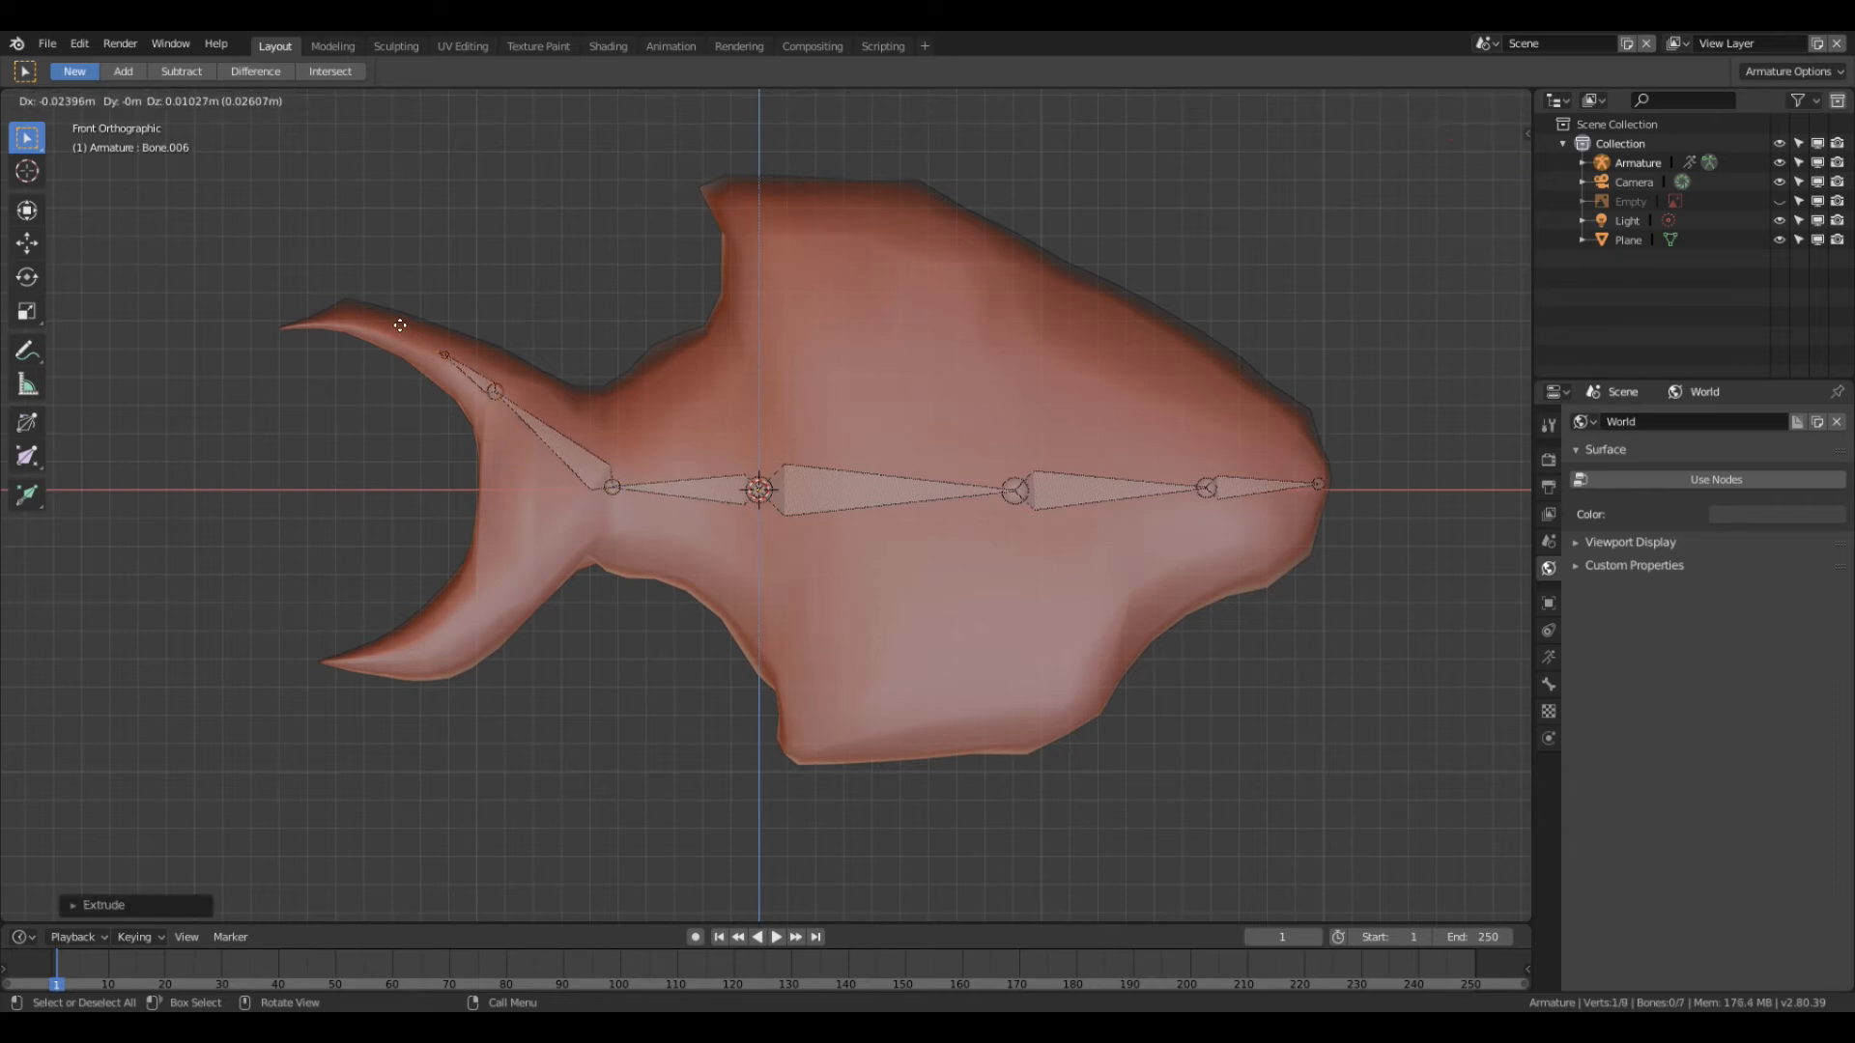
pyautogui.click(345, 297)
pyautogui.press('e')
pyautogui.click(305, 288)
pyautogui.press('e')
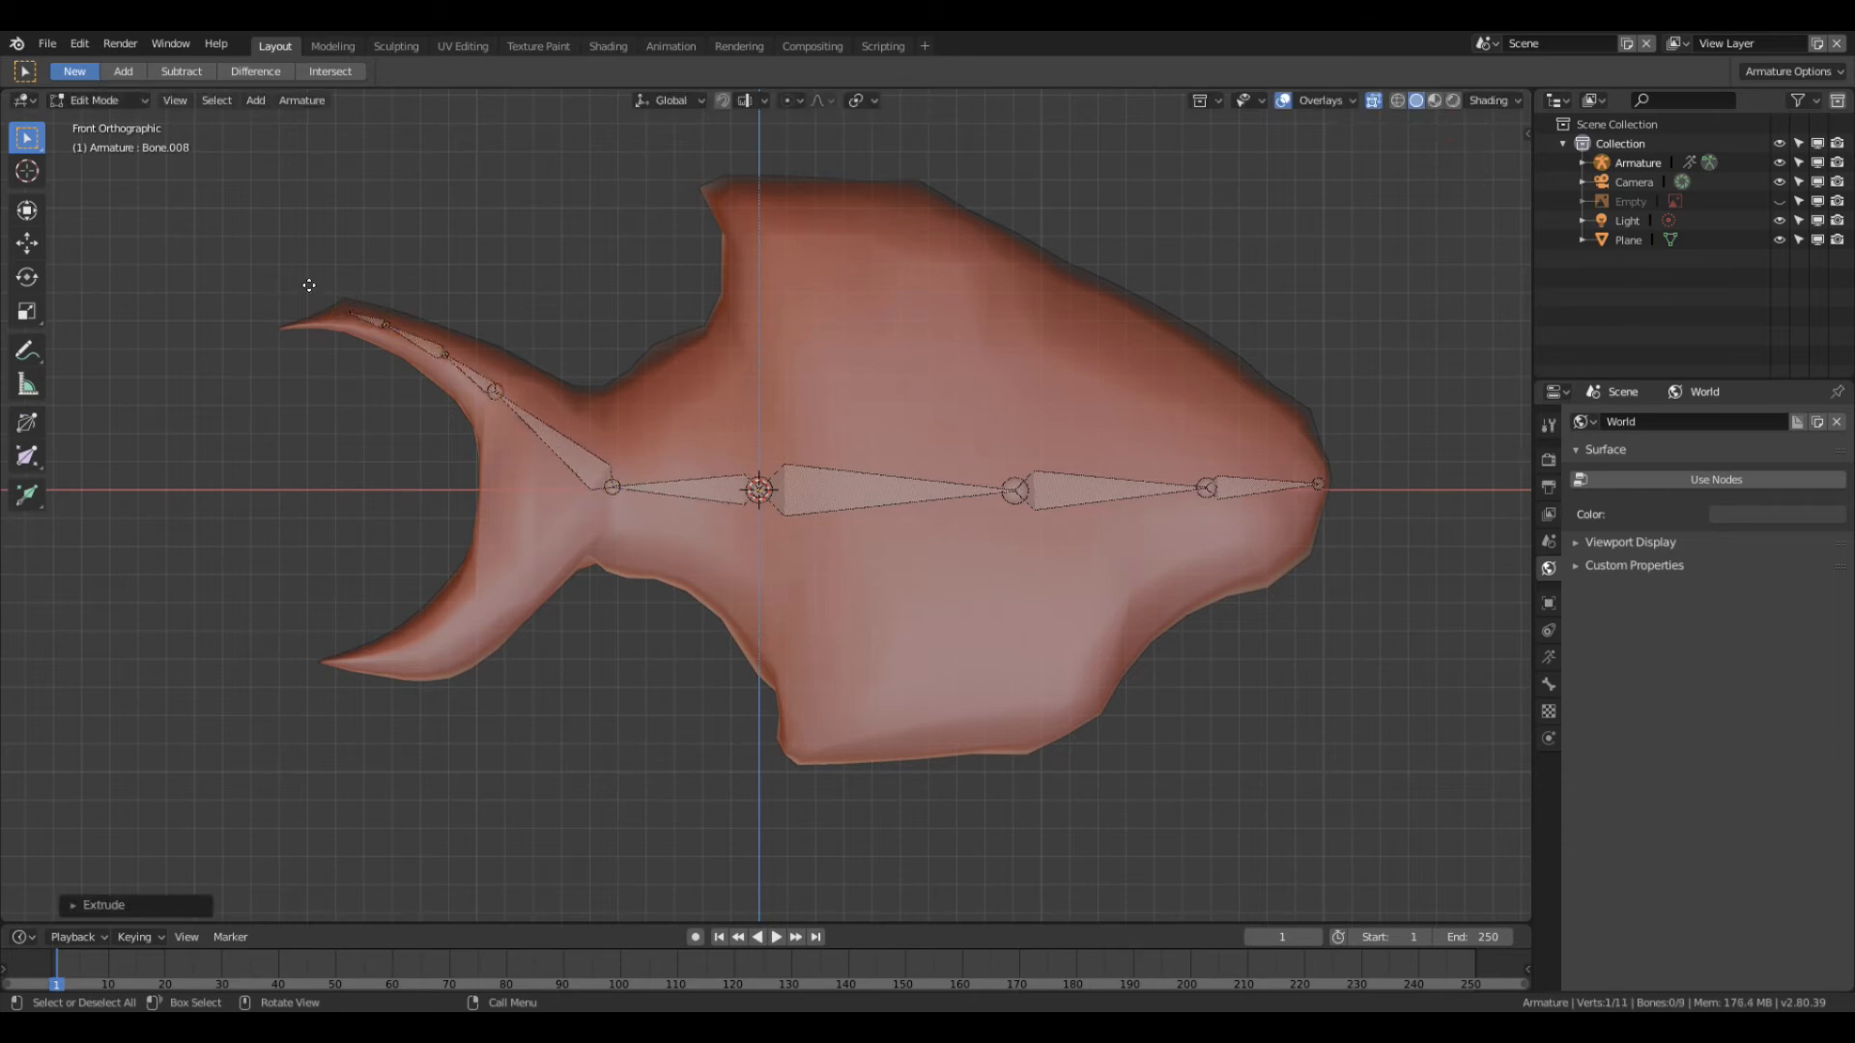
pyautogui.click(256, 302)
# Step: Extrude a second chain of five bones from the tail base through the lower tail lobe to its tip
pyautogui.click(611, 488)
pyautogui.press('e')
pyautogui.click(501, 581)
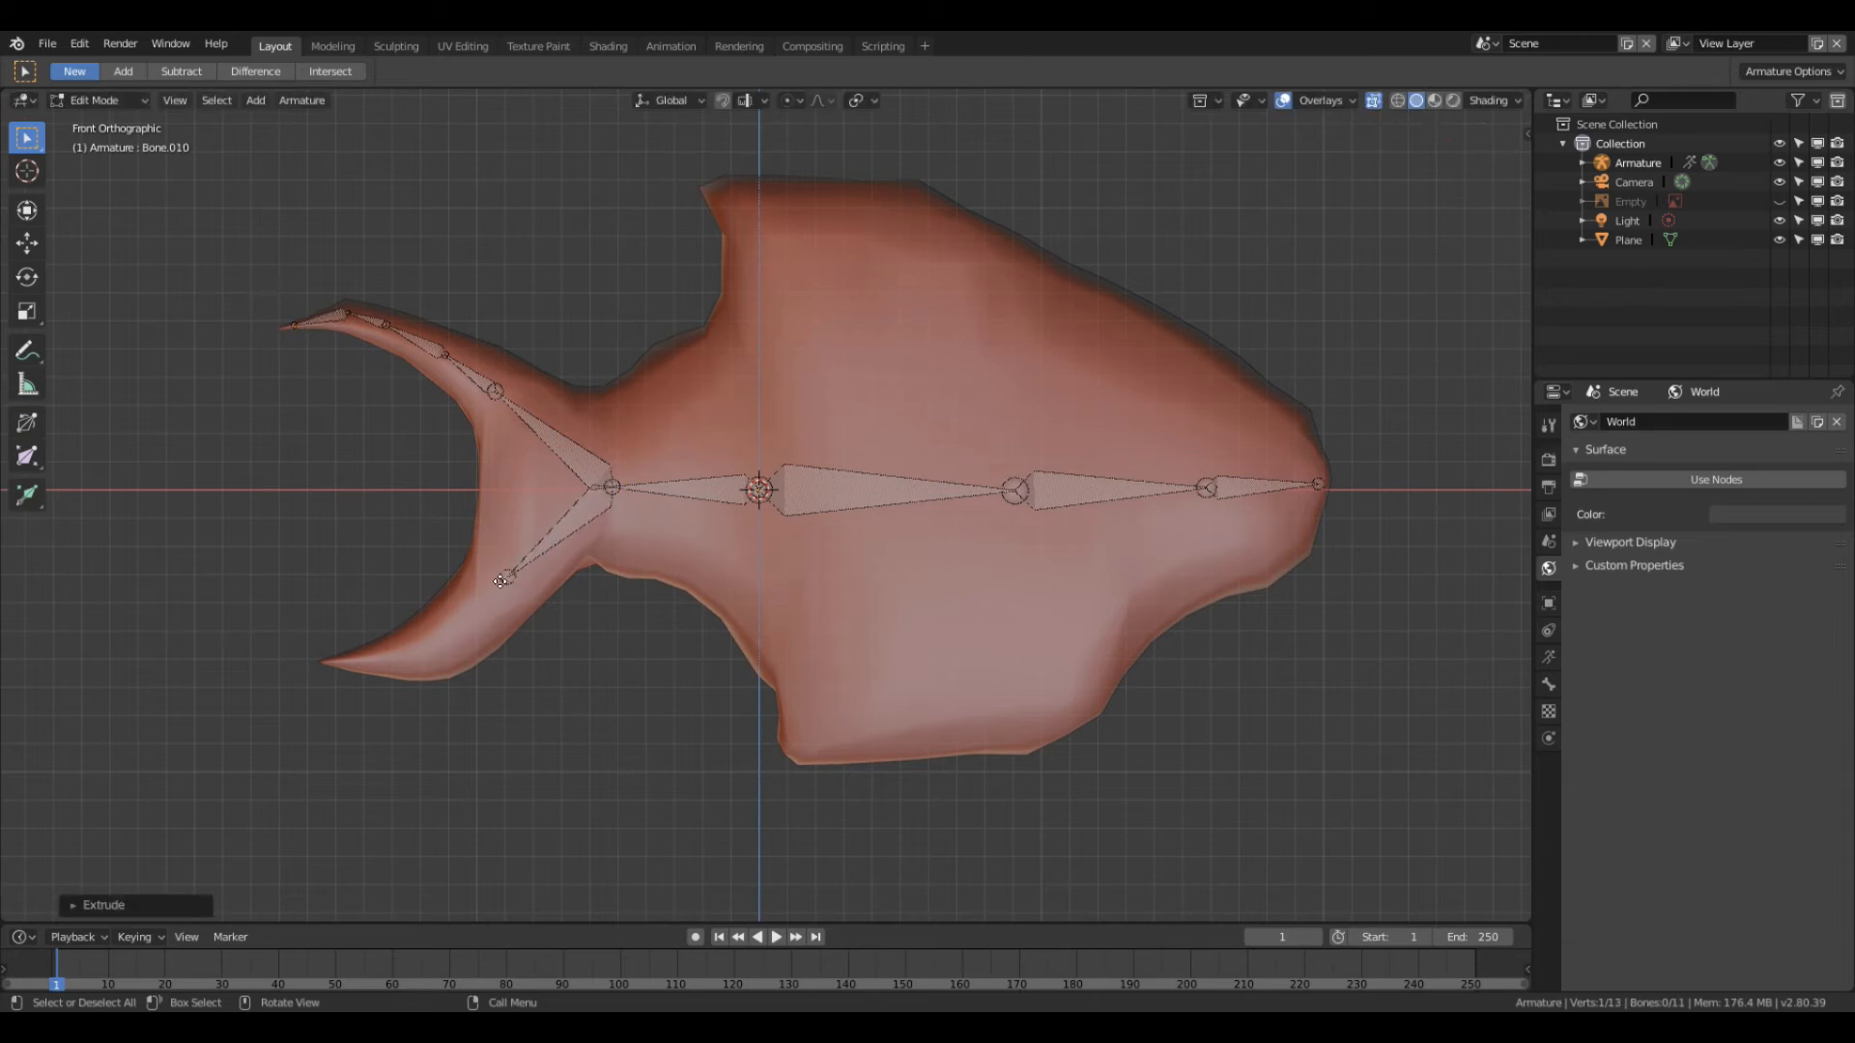
pyautogui.press('e')
pyautogui.click(426, 660)
pyautogui.press('e')
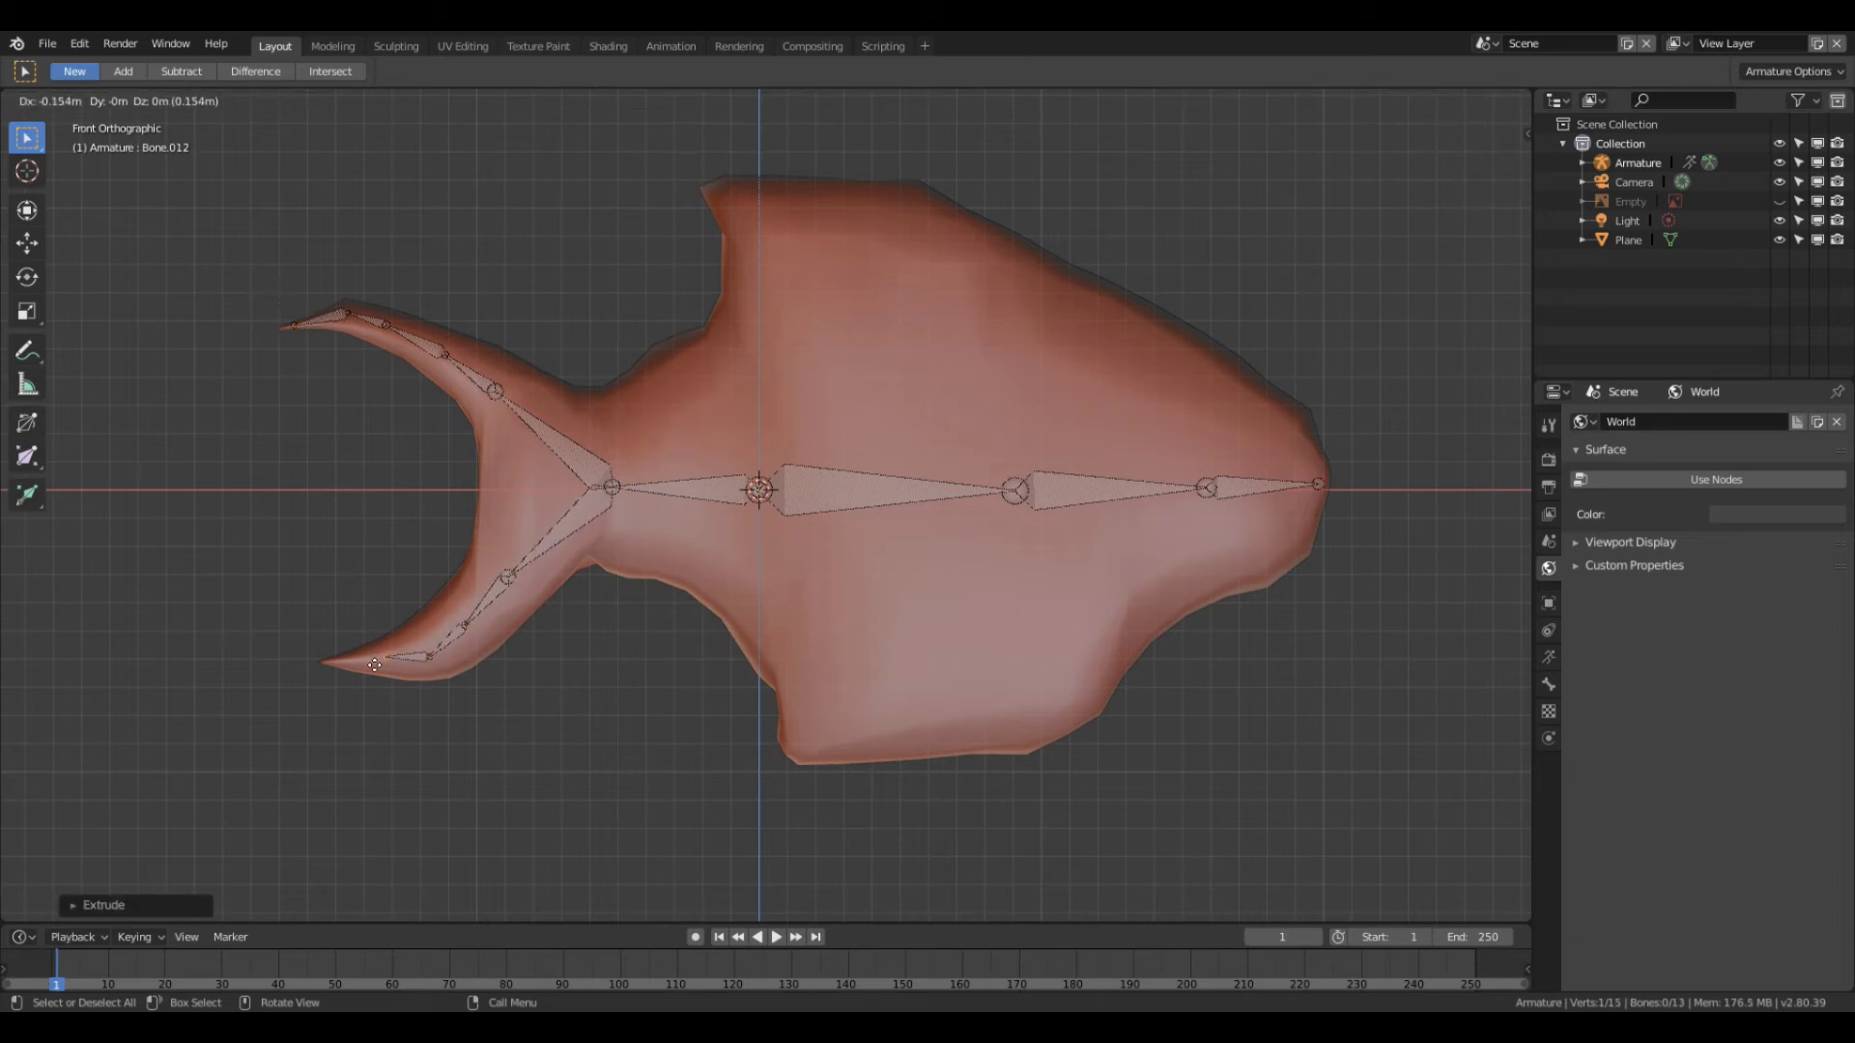
pyautogui.click(375, 665)
pyautogui.press('e')
pyautogui.click(326, 662)
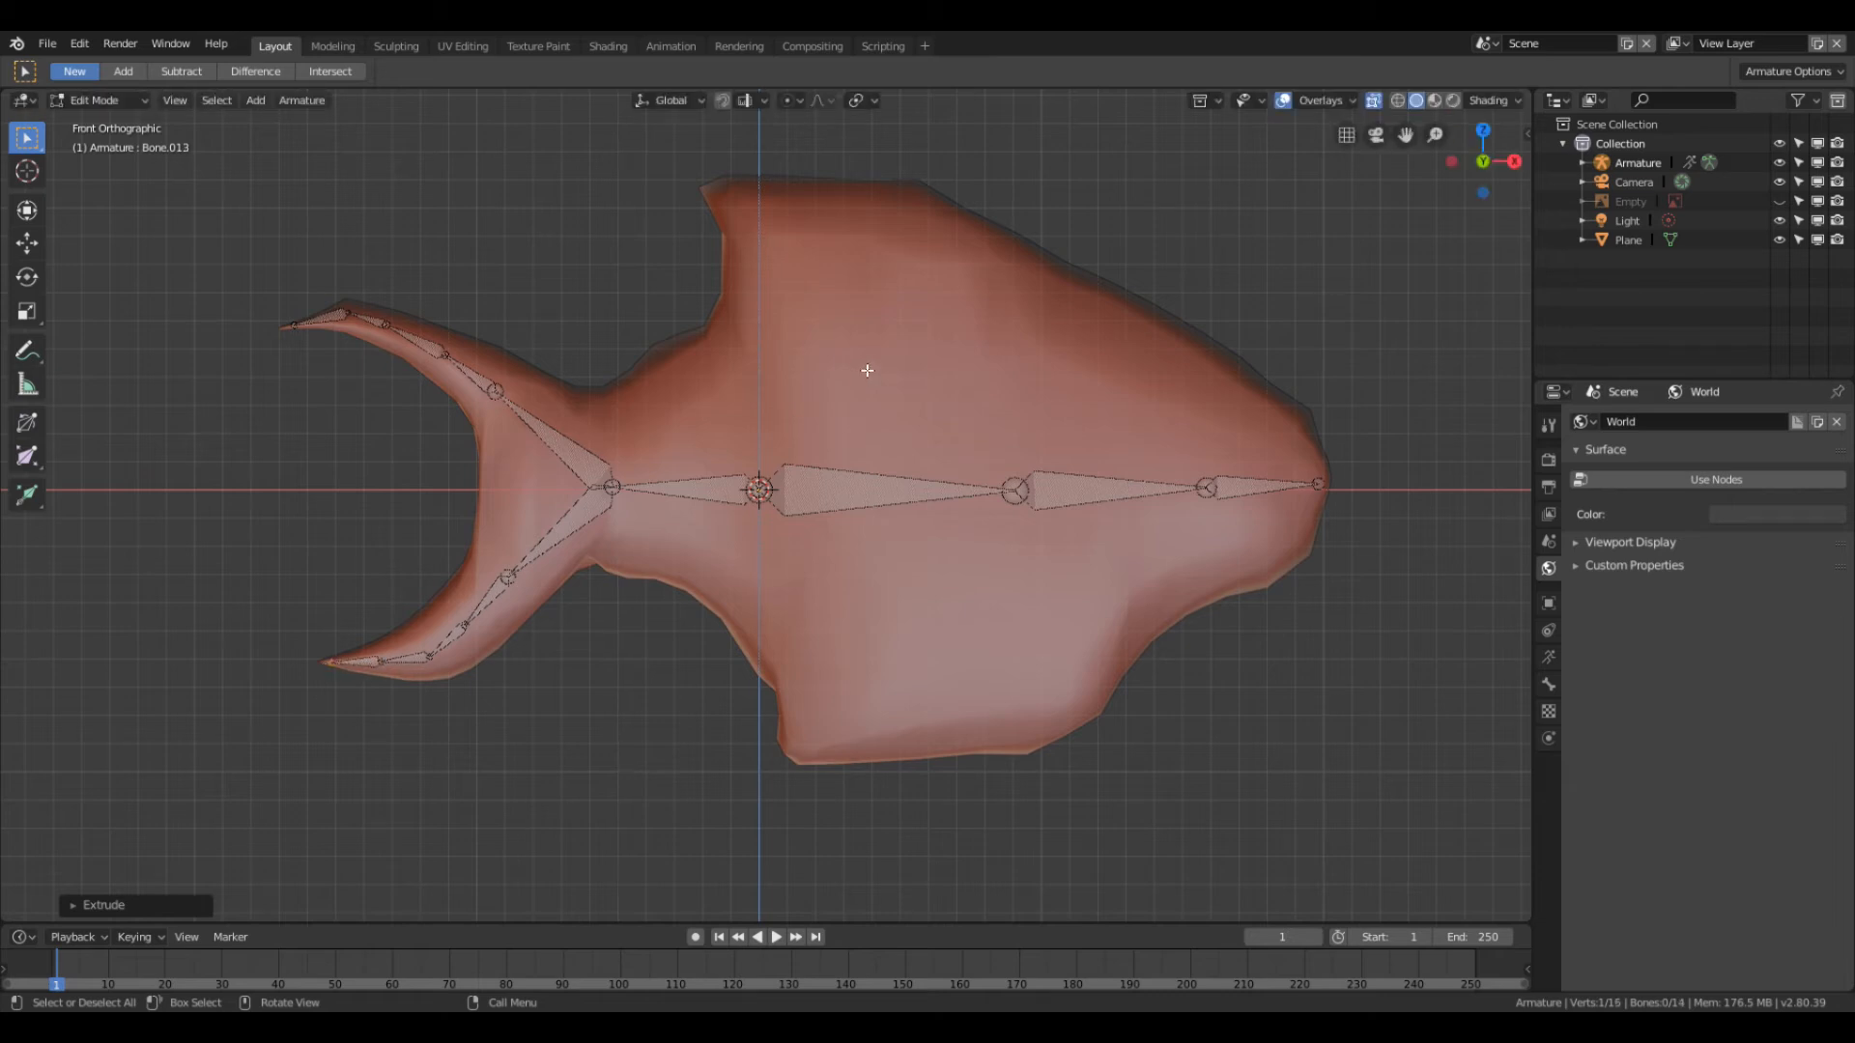
# Step: Extrude two bones from the mid-body joint down through the belly to the rear tip of the lower fin
pyautogui.click(1014, 491)
pyautogui.press('e')
pyautogui.click(1003, 663)
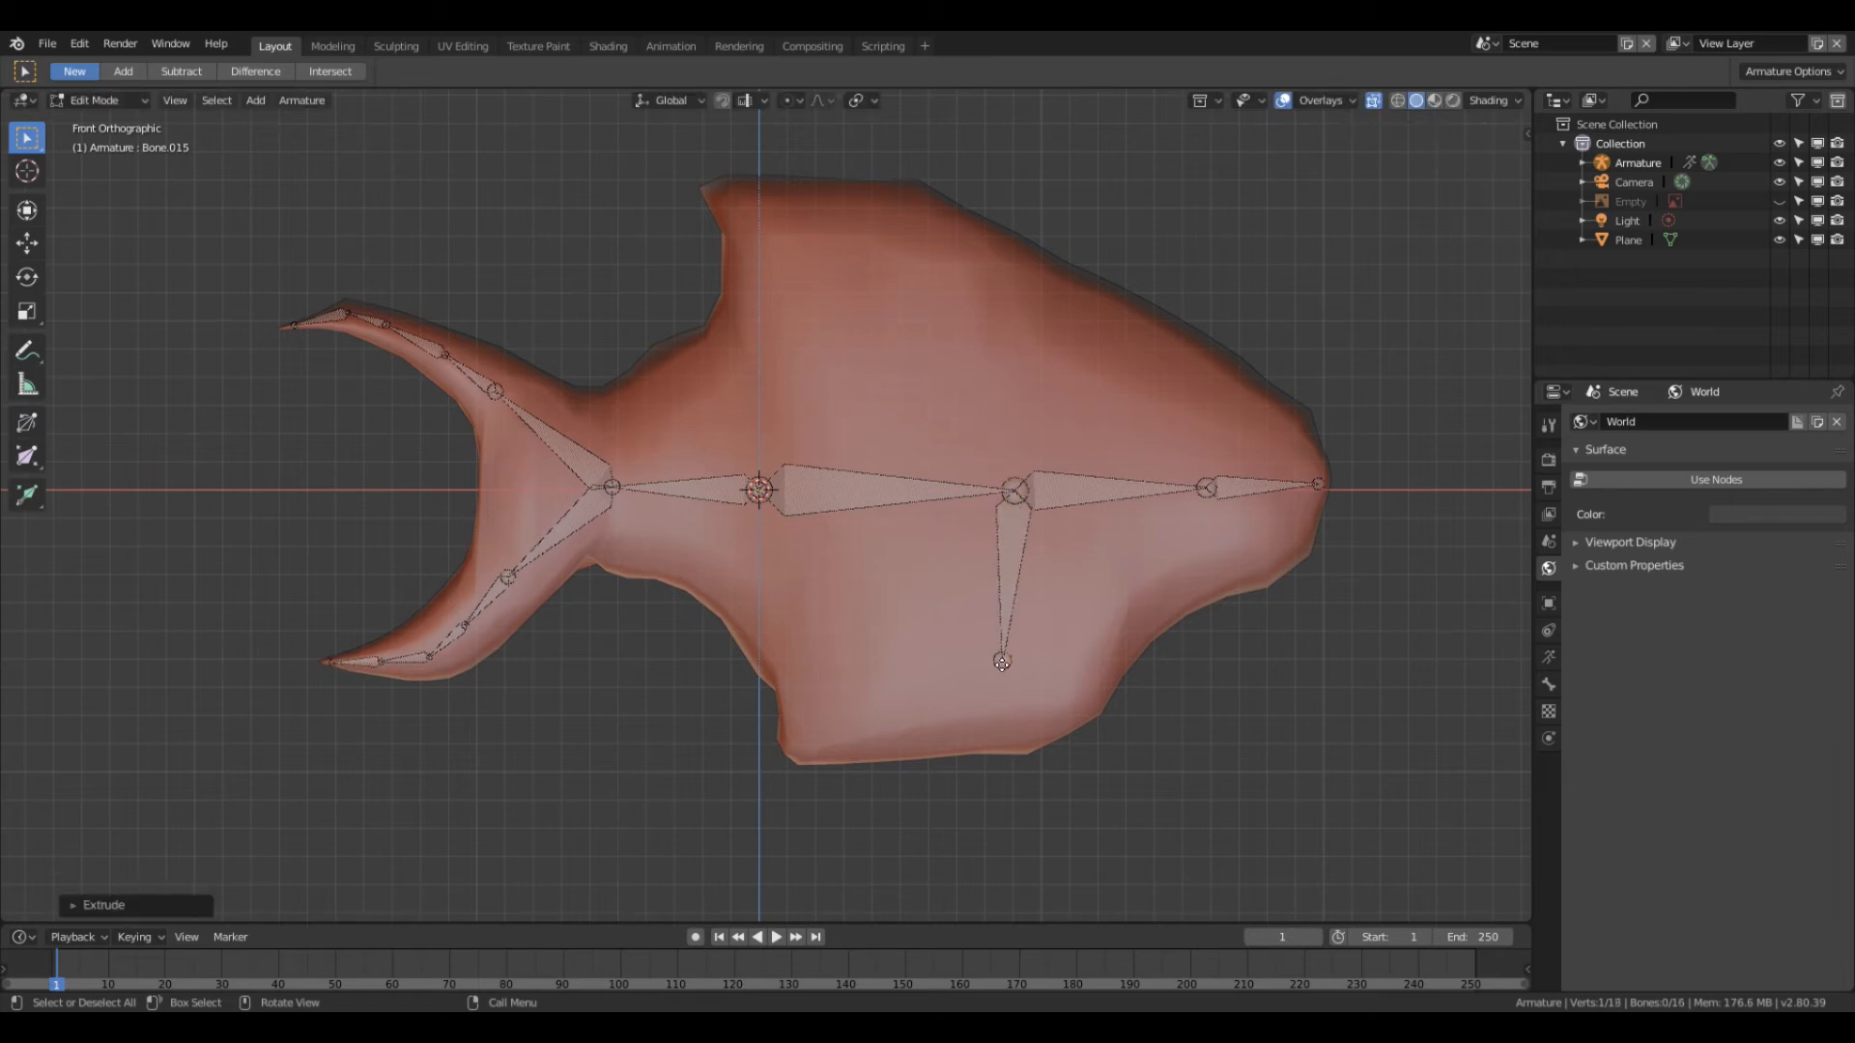
pyautogui.press('e')
pyautogui.click(822, 747)
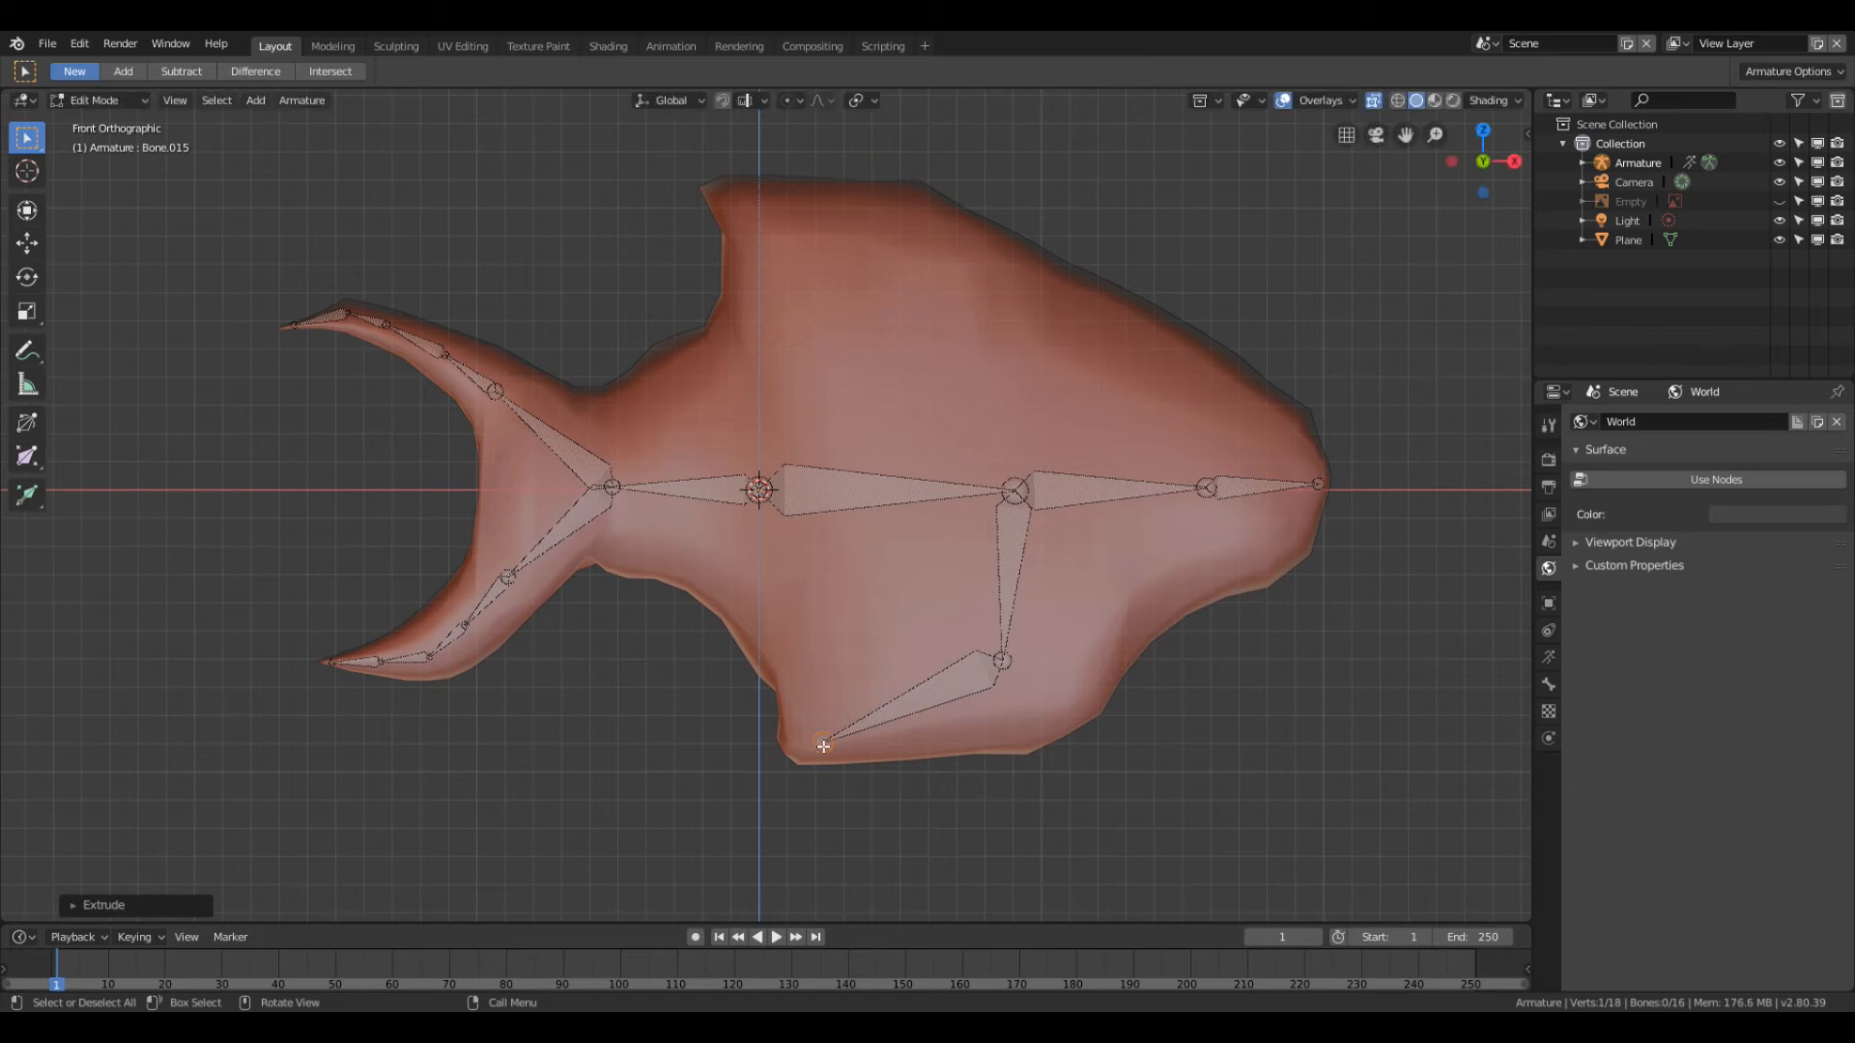
# Step: Extrude three bones from the mid-body joint up the back and rearward to the tip of the dorsal fin
pyautogui.click(1015, 491)
pyautogui.press('e')
pyautogui.click(961, 273)
pyautogui.press('e')
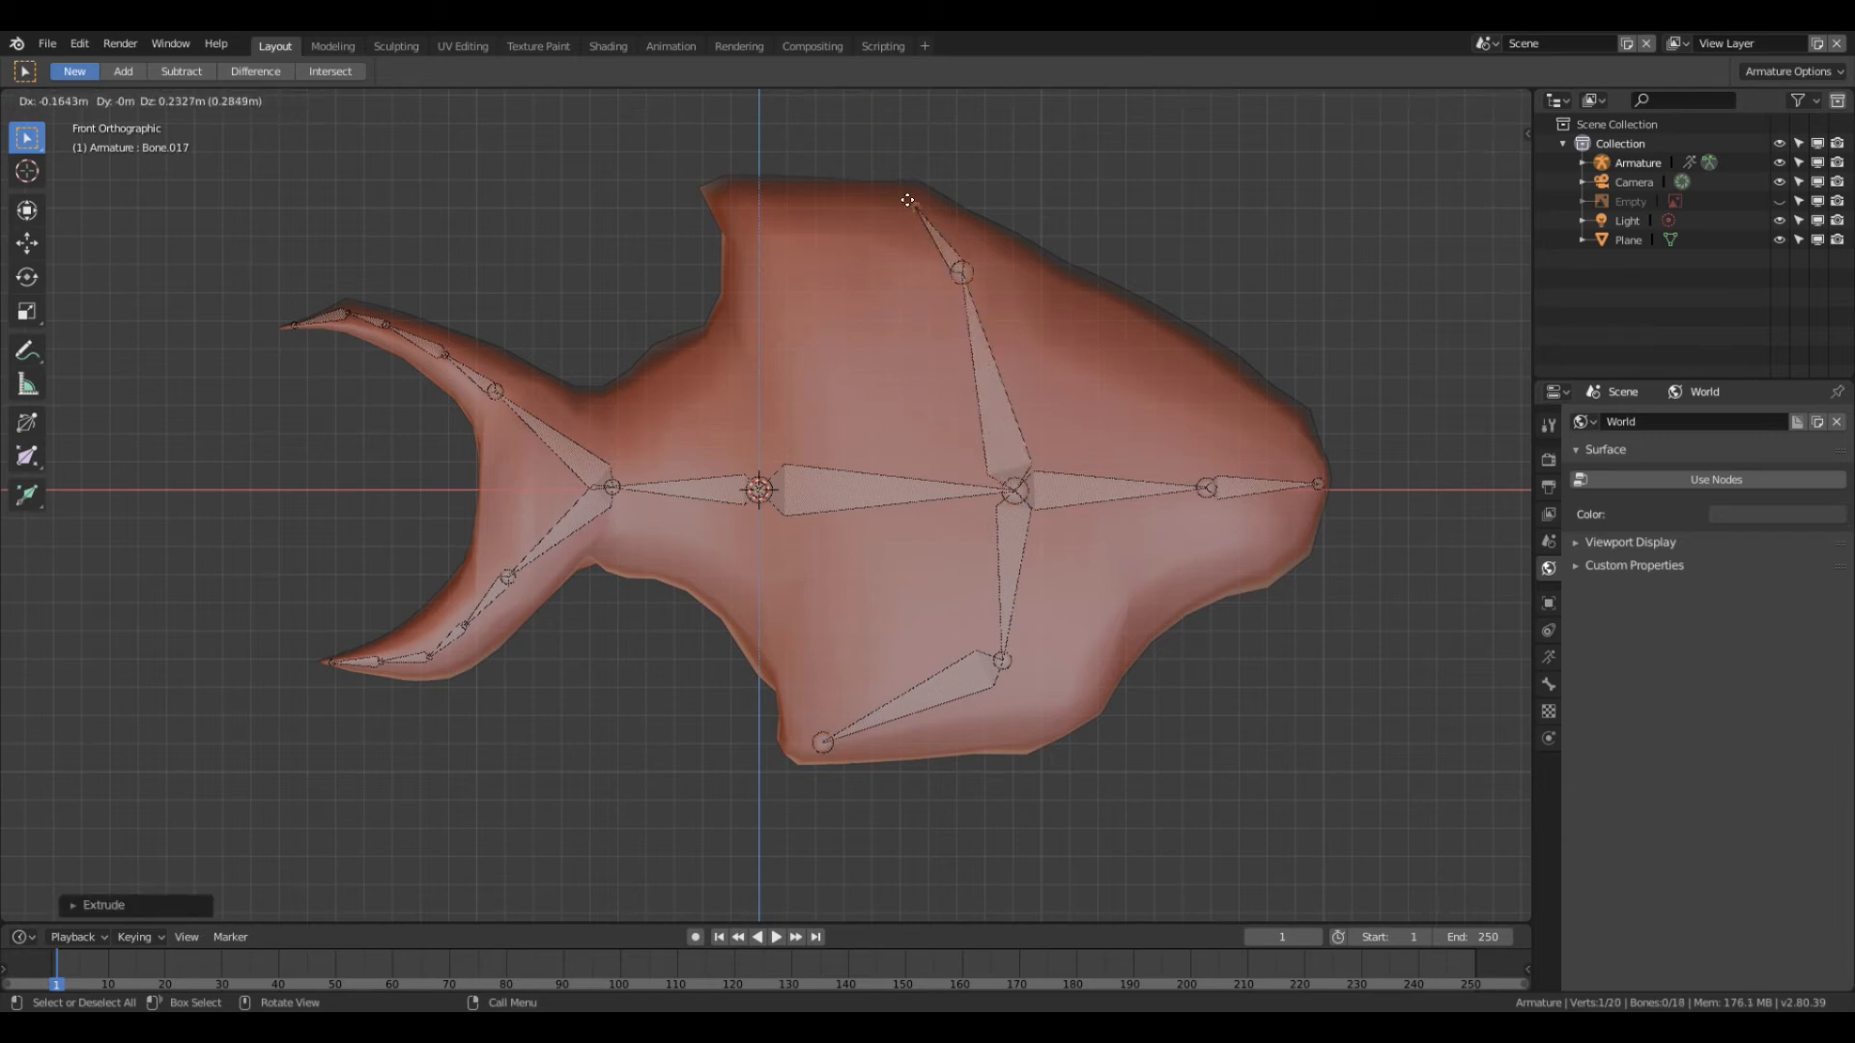
pyautogui.click(915, 203)
pyautogui.press('e')
pyautogui.click(744, 201)
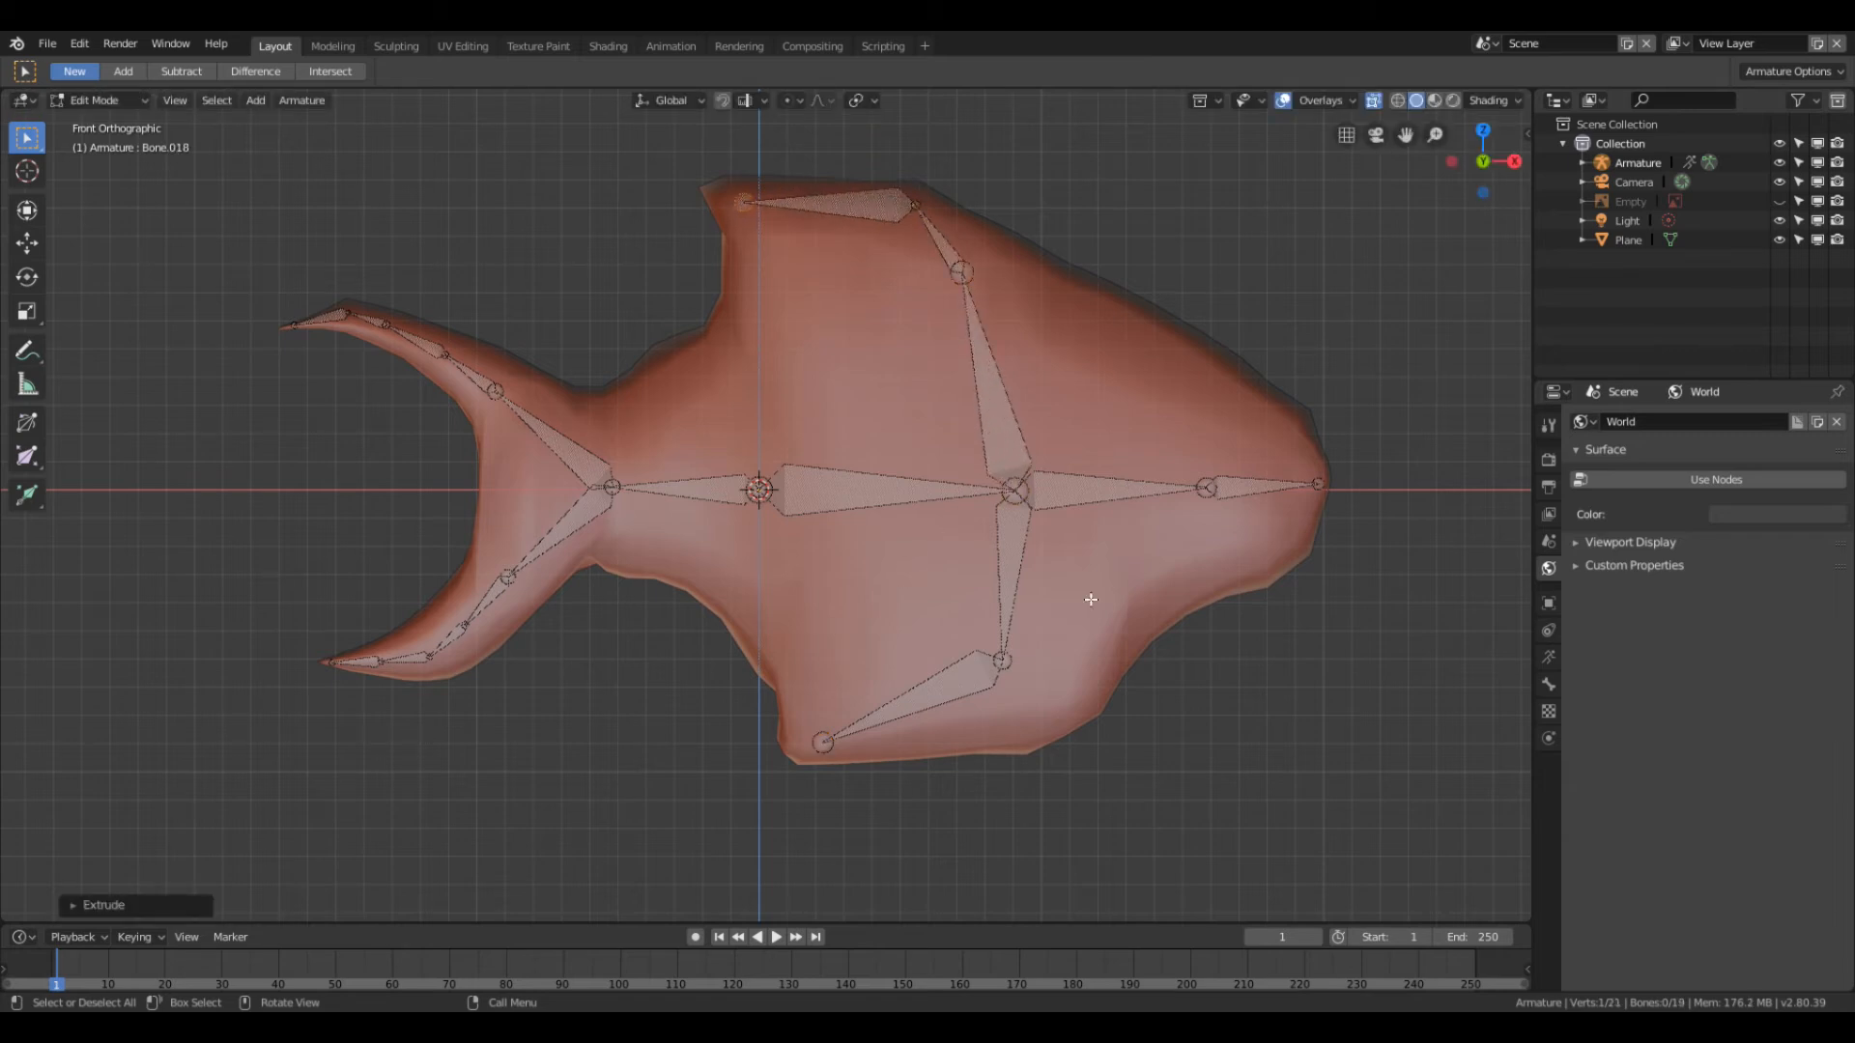
# Step: Extrude a short bone upward from the head joint toward the top of the head
pyautogui.click(1206, 486)
pyautogui.press('e')
pyautogui.click(1196, 384)
# Step: Inspect from several angles how the bones sit inside the fish's body, fins and tail
pyautogui.moveTo(1117, 421); pyautogui.dragTo(390, 378, button='middle')
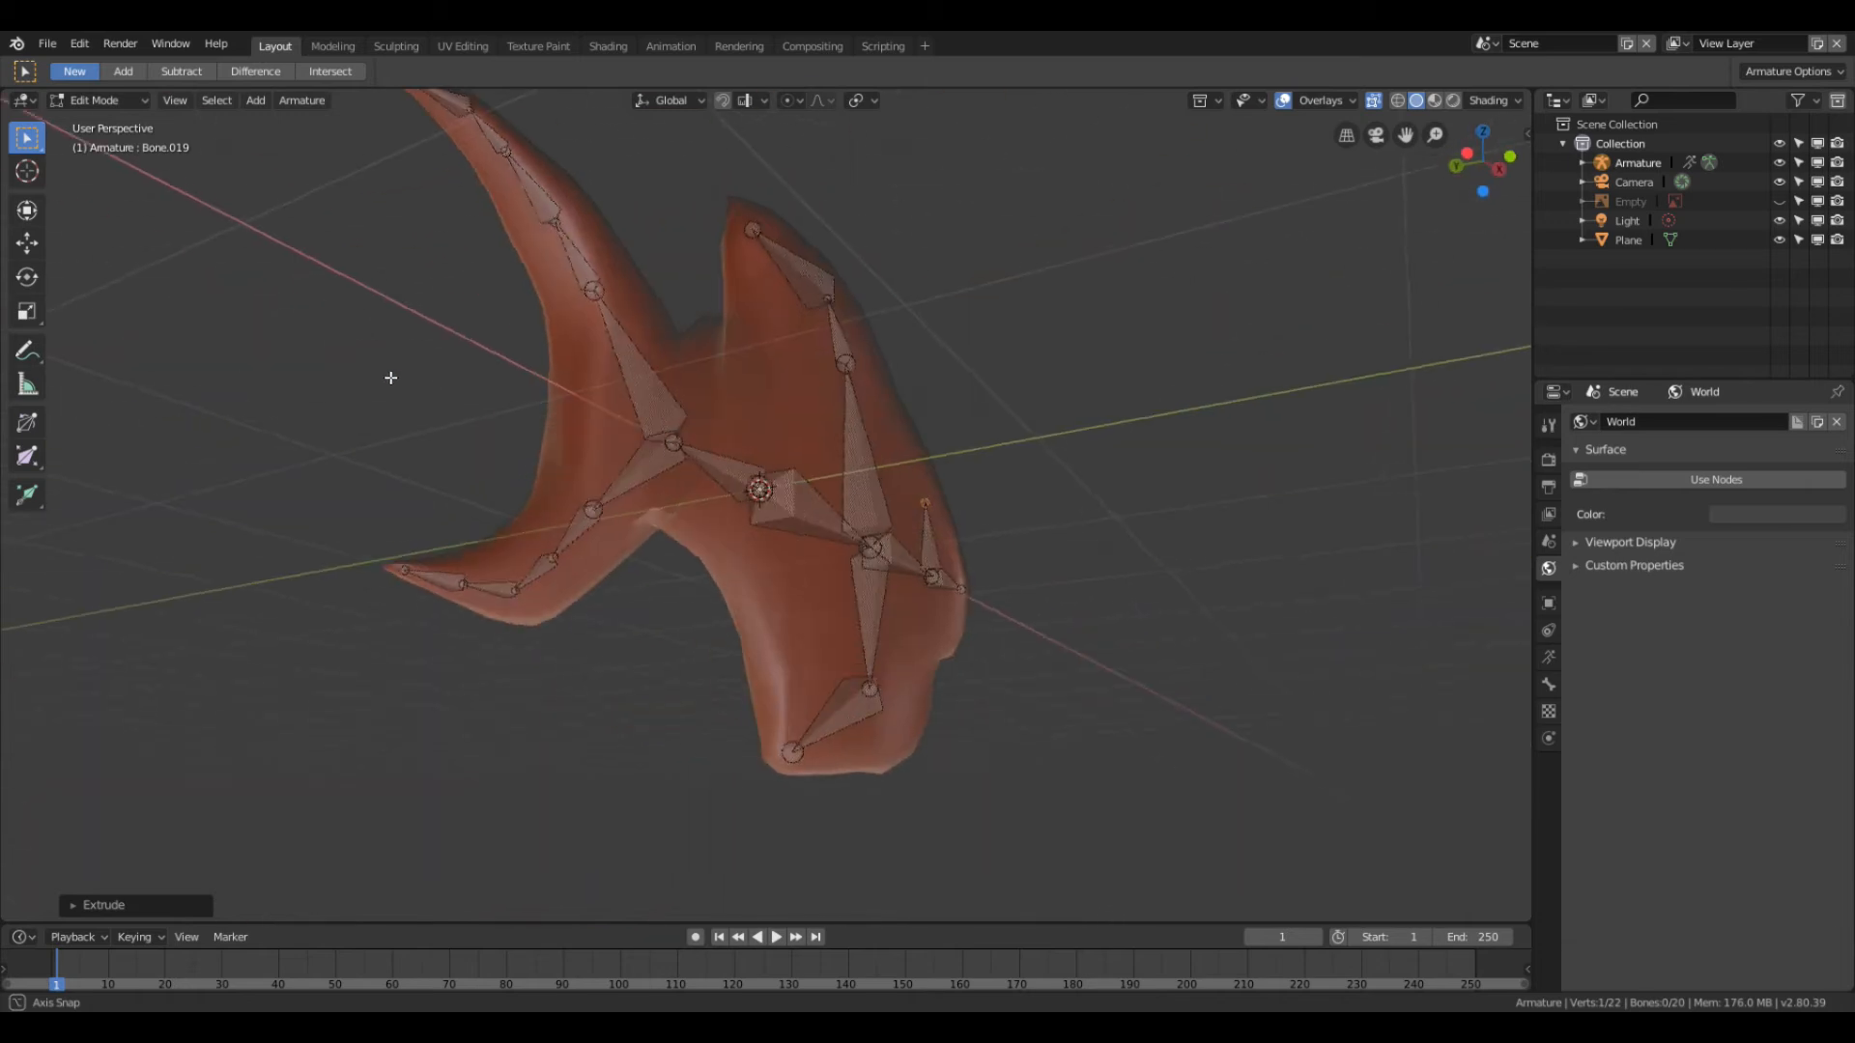
pyautogui.press('KP_1')
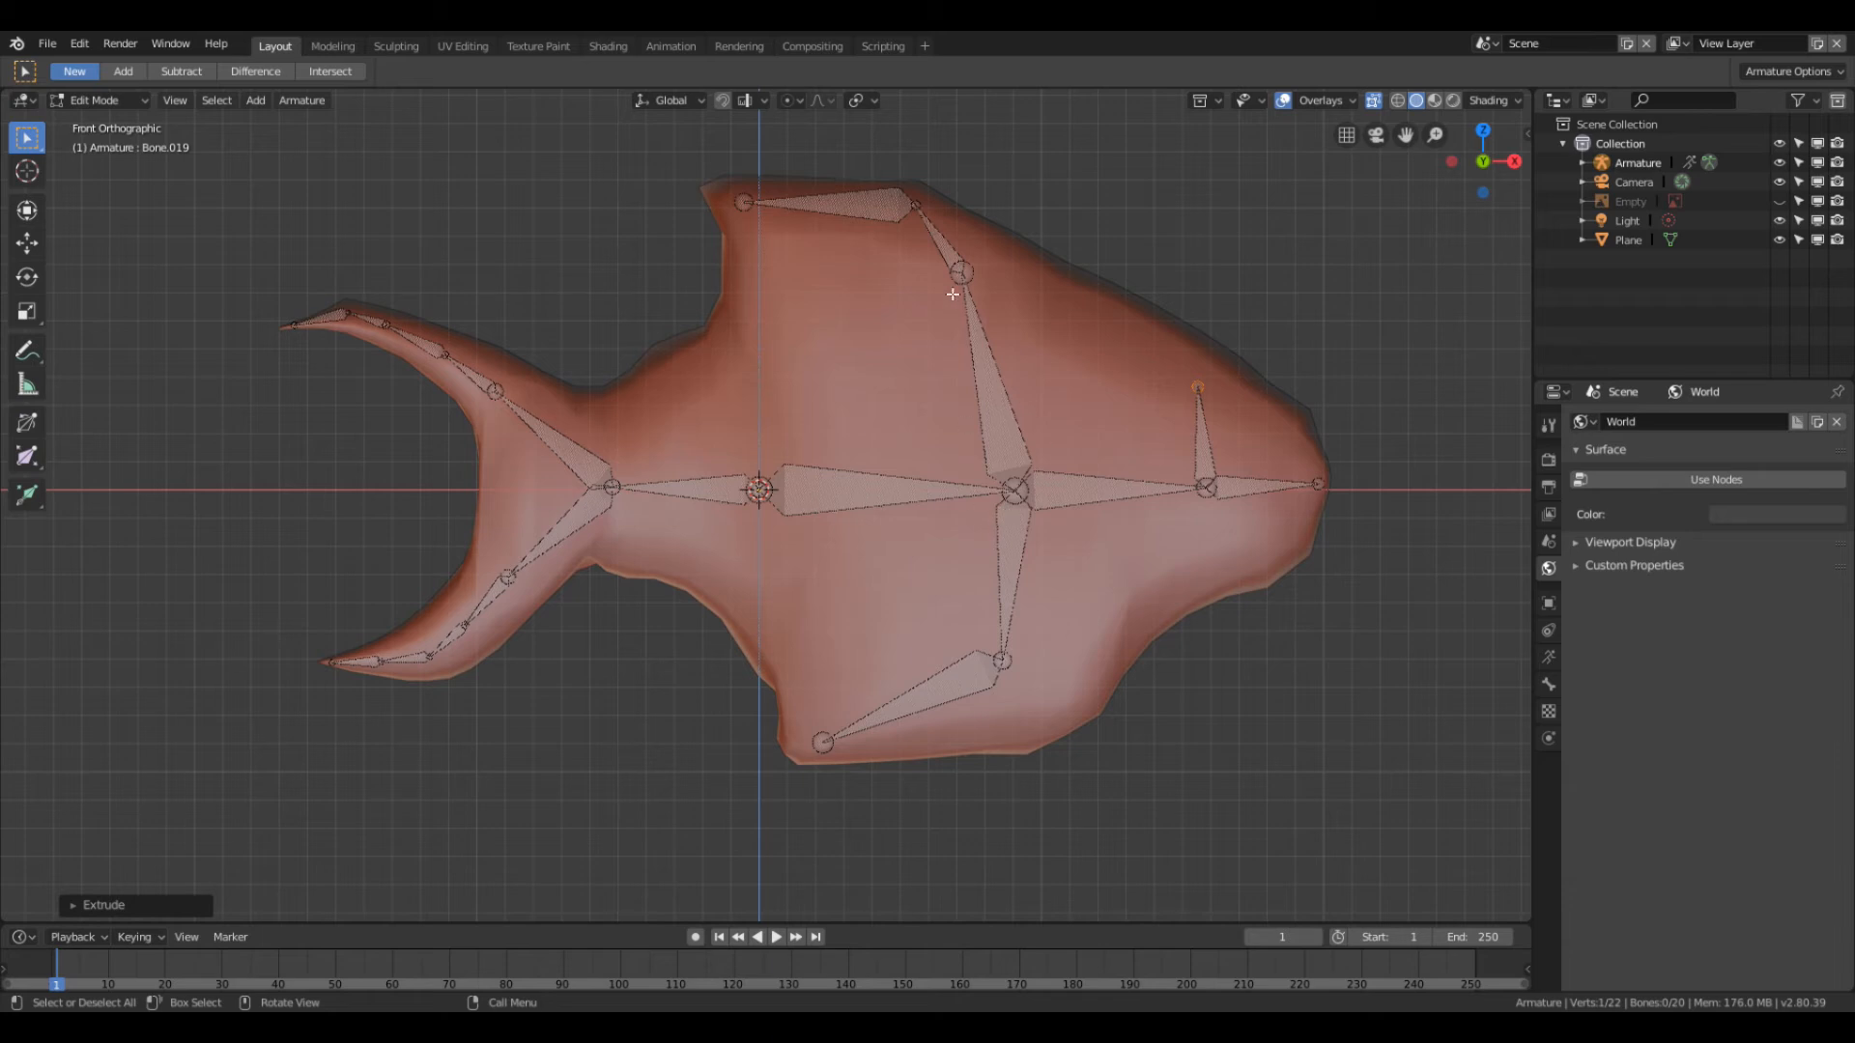
pyautogui.moveTo(1091, 465); pyautogui.dragTo(965, 621, button='middle')
pyautogui.scroll(-5, 965, 621)
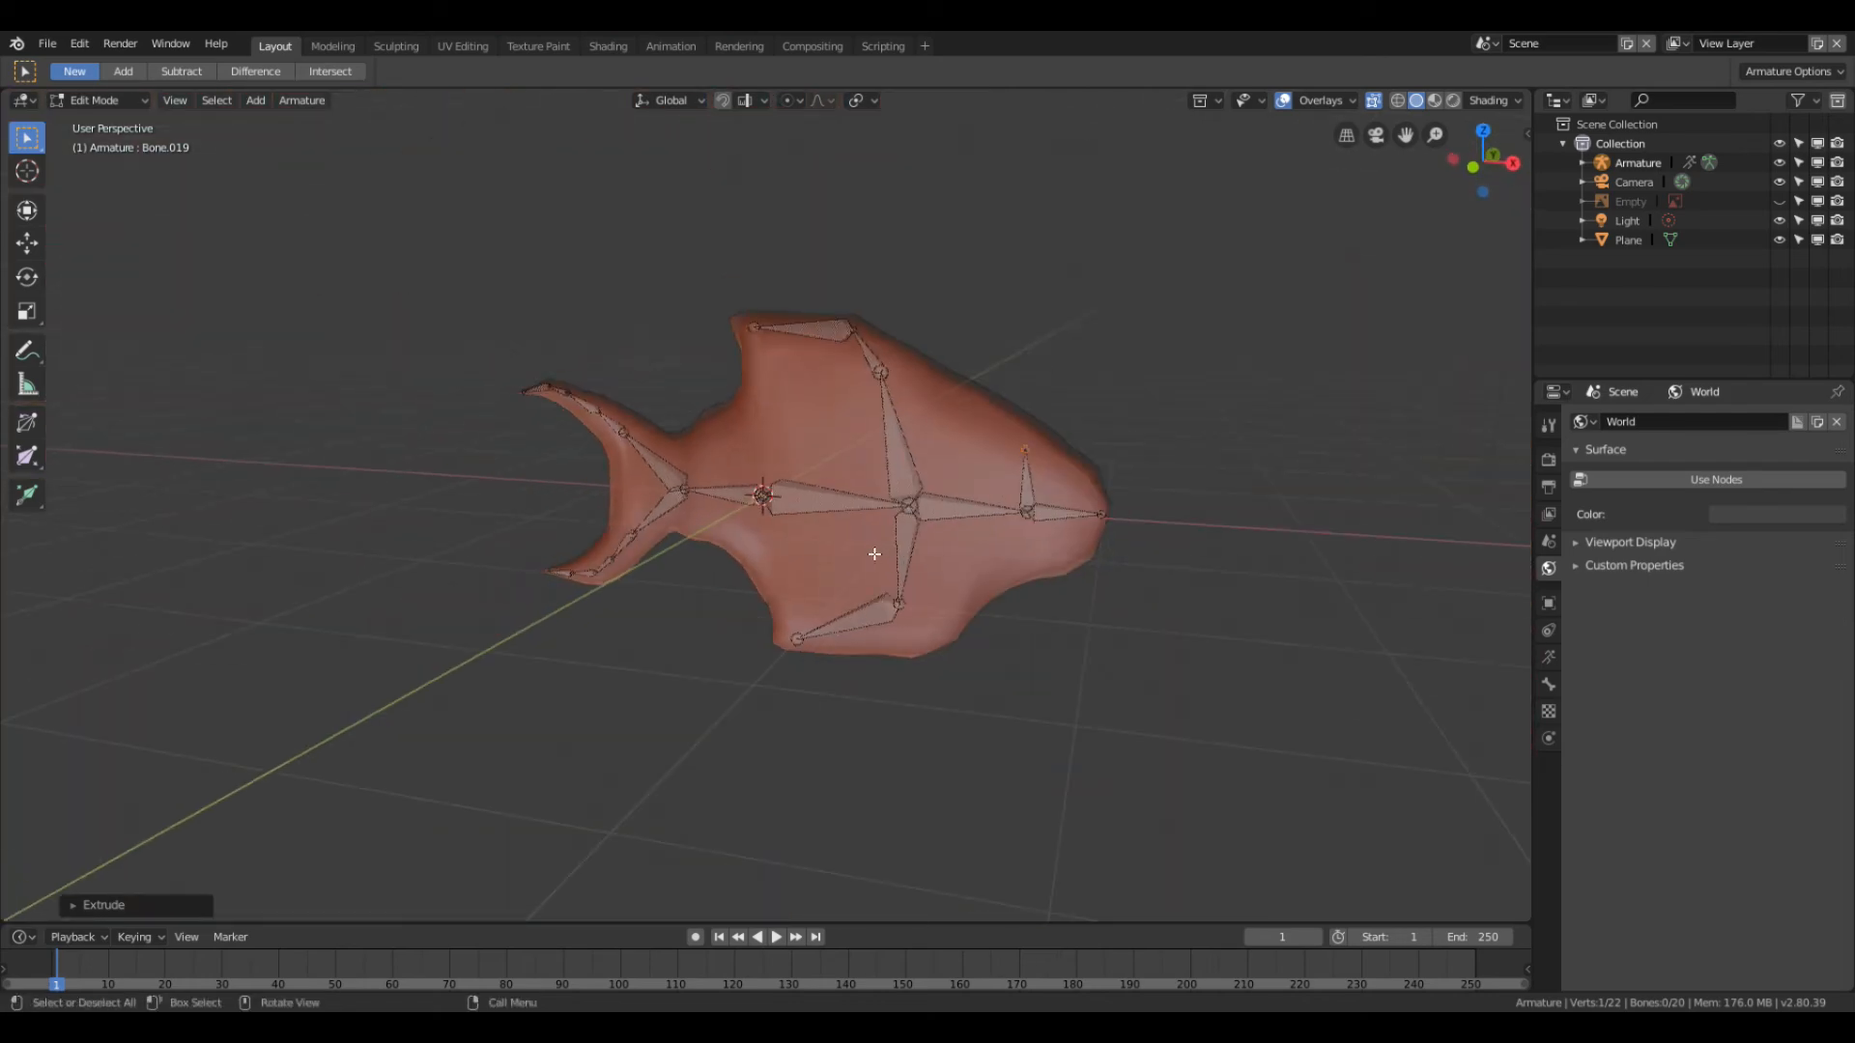
pyautogui.scroll(1, 779, 554)
pyautogui.scroll(4, 816, 513)
pyautogui.scroll(-1, 985, 513)
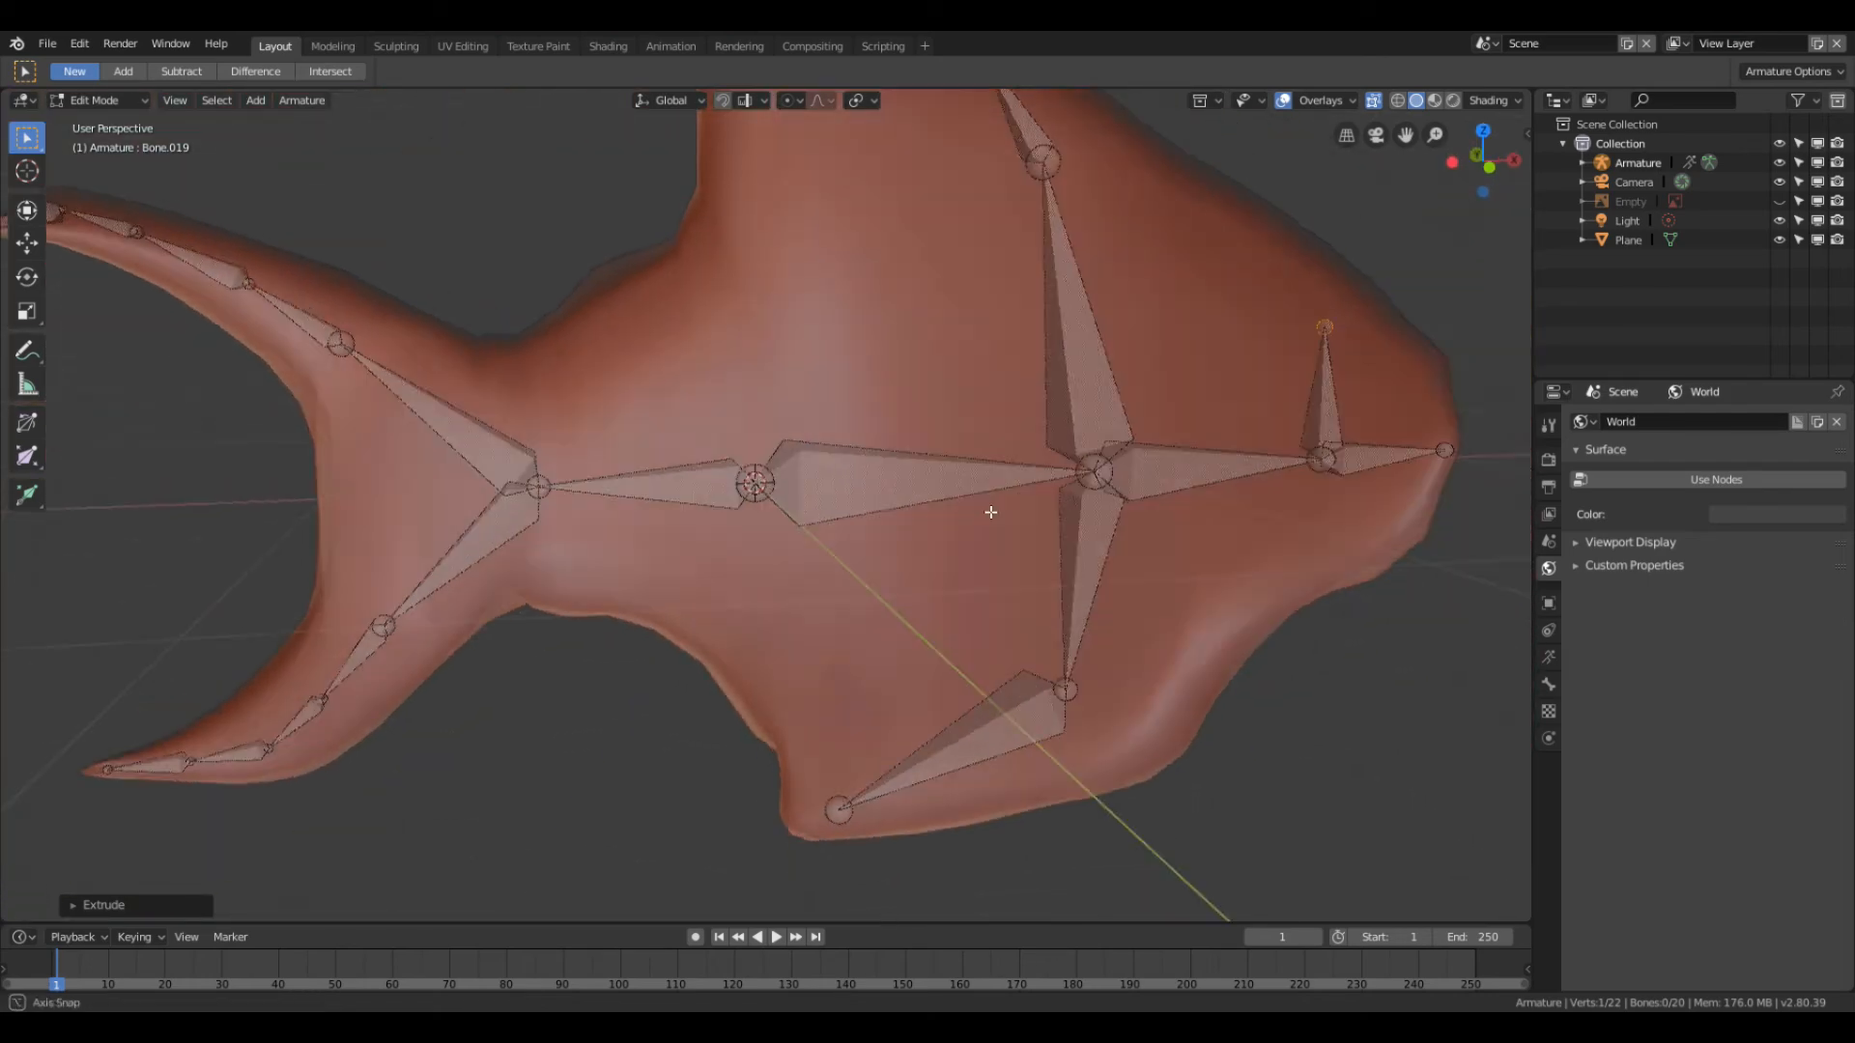
pyautogui.scroll(1, 882, 505)
pyautogui.scroll(-6, 929, 514)
pyautogui.scroll(5, 645, 715)
# Step: Return to Object Mode and parent the fish mesh to the armature using Armature Deform With Automatic Weights
pyautogui.press('Tab')
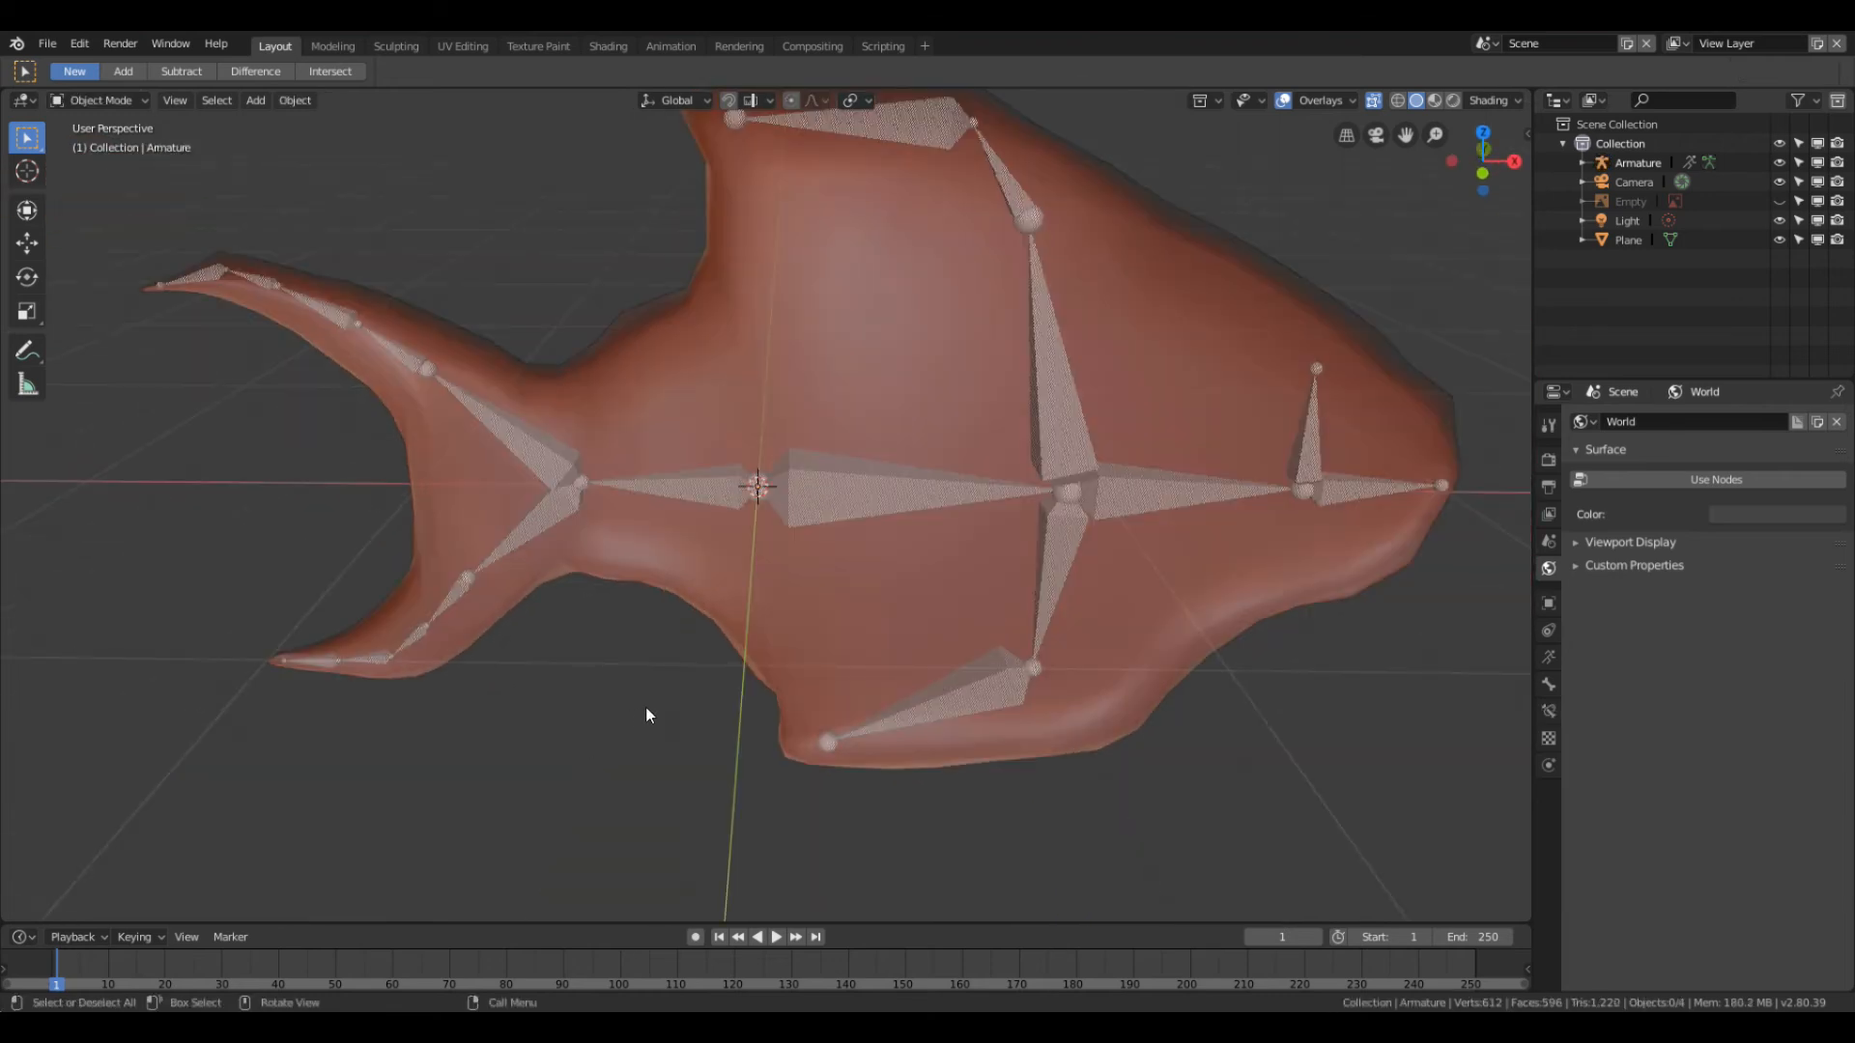
pyautogui.click(873, 549)
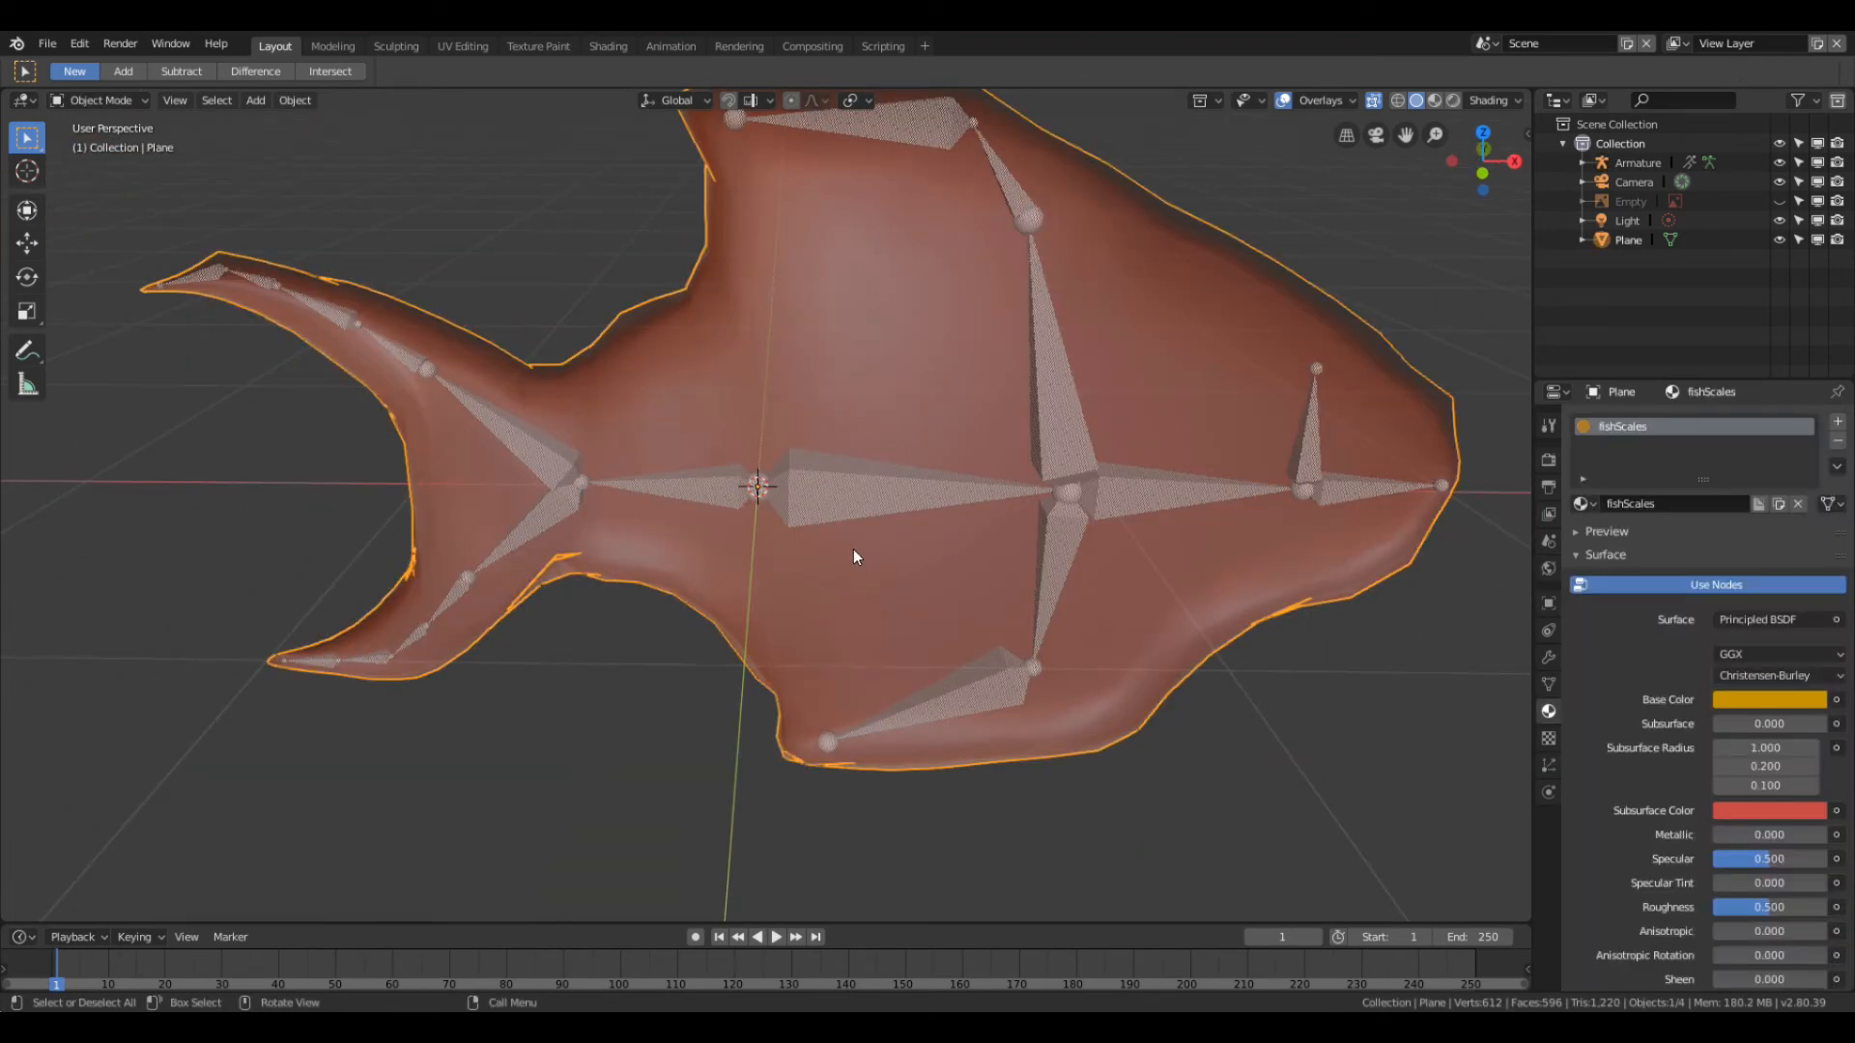
pyautogui.scroll(6, 868, 564)
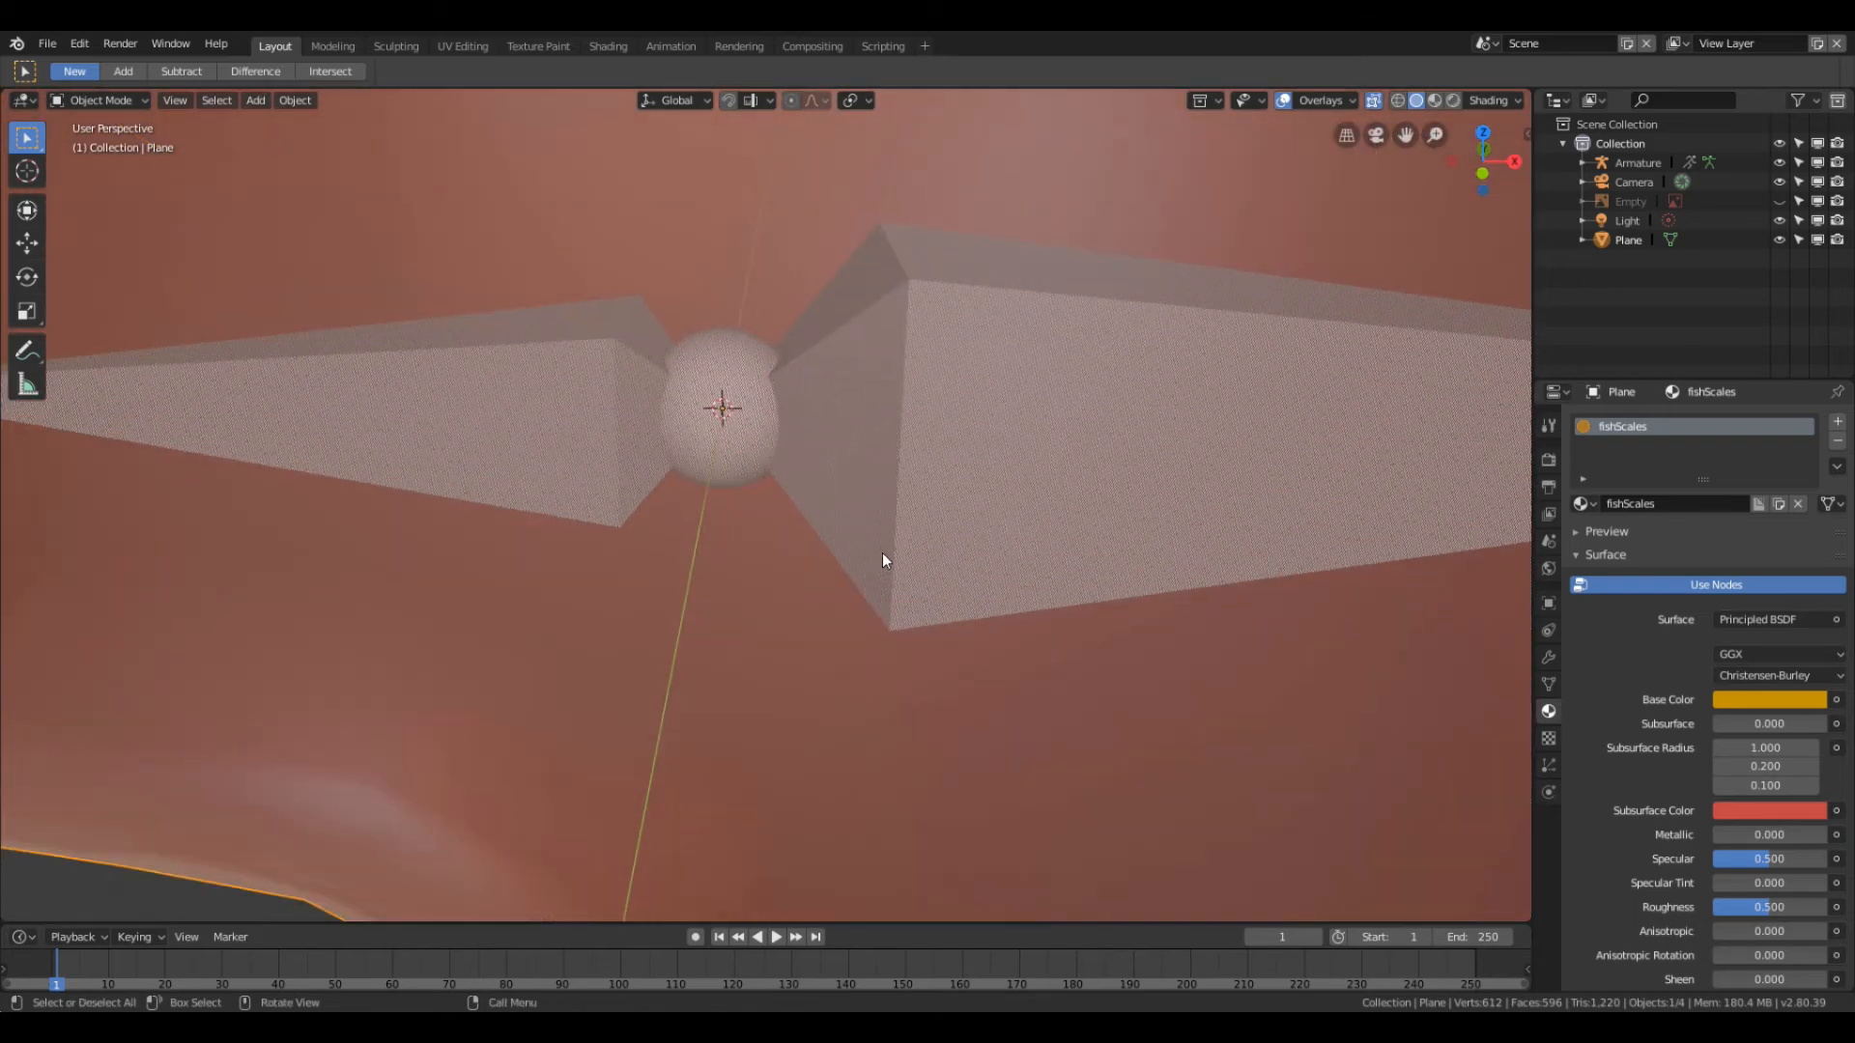
pyautogui.moveTo(883, 558); pyautogui.dragTo(1047, 505, button='middle')
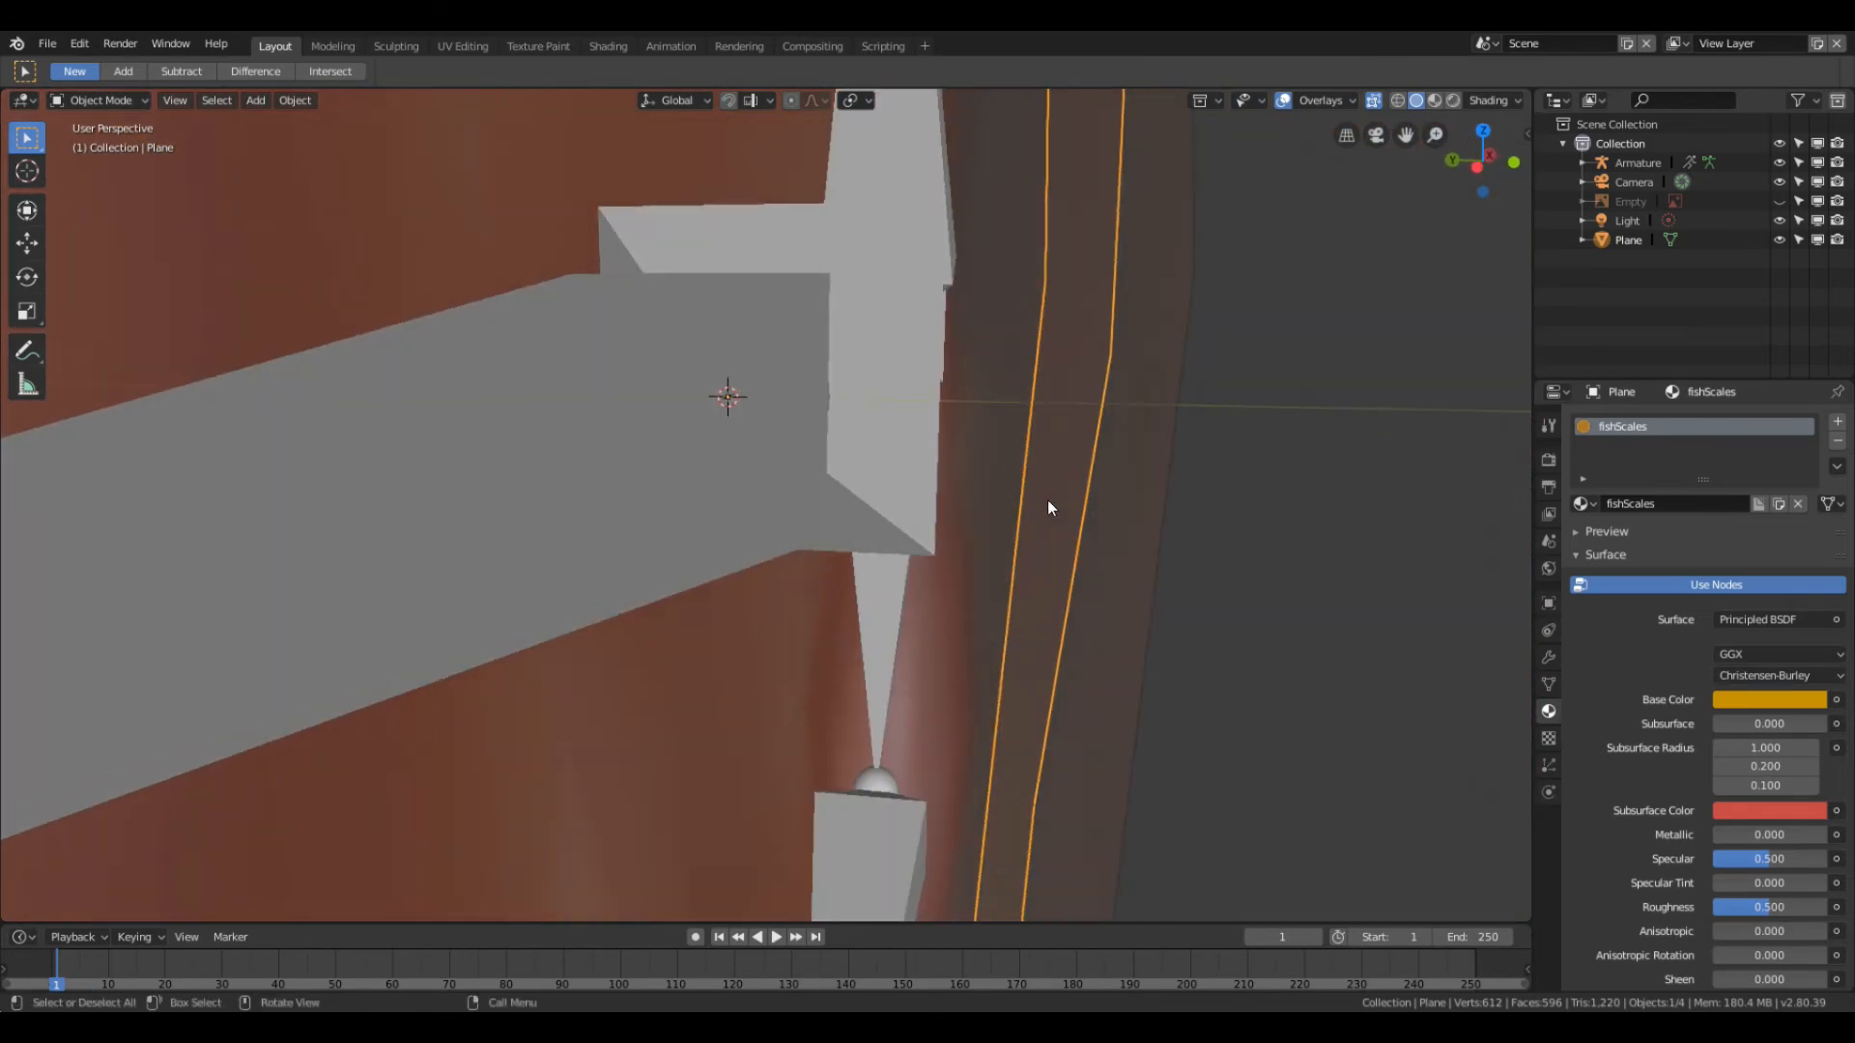
pyautogui.keyDown('shift'); pyautogui.click(723, 402); pyautogui.keyUp('shift')
pyautogui.moveTo(711, 419); pyautogui.dragTo(844, 460, button='middle')
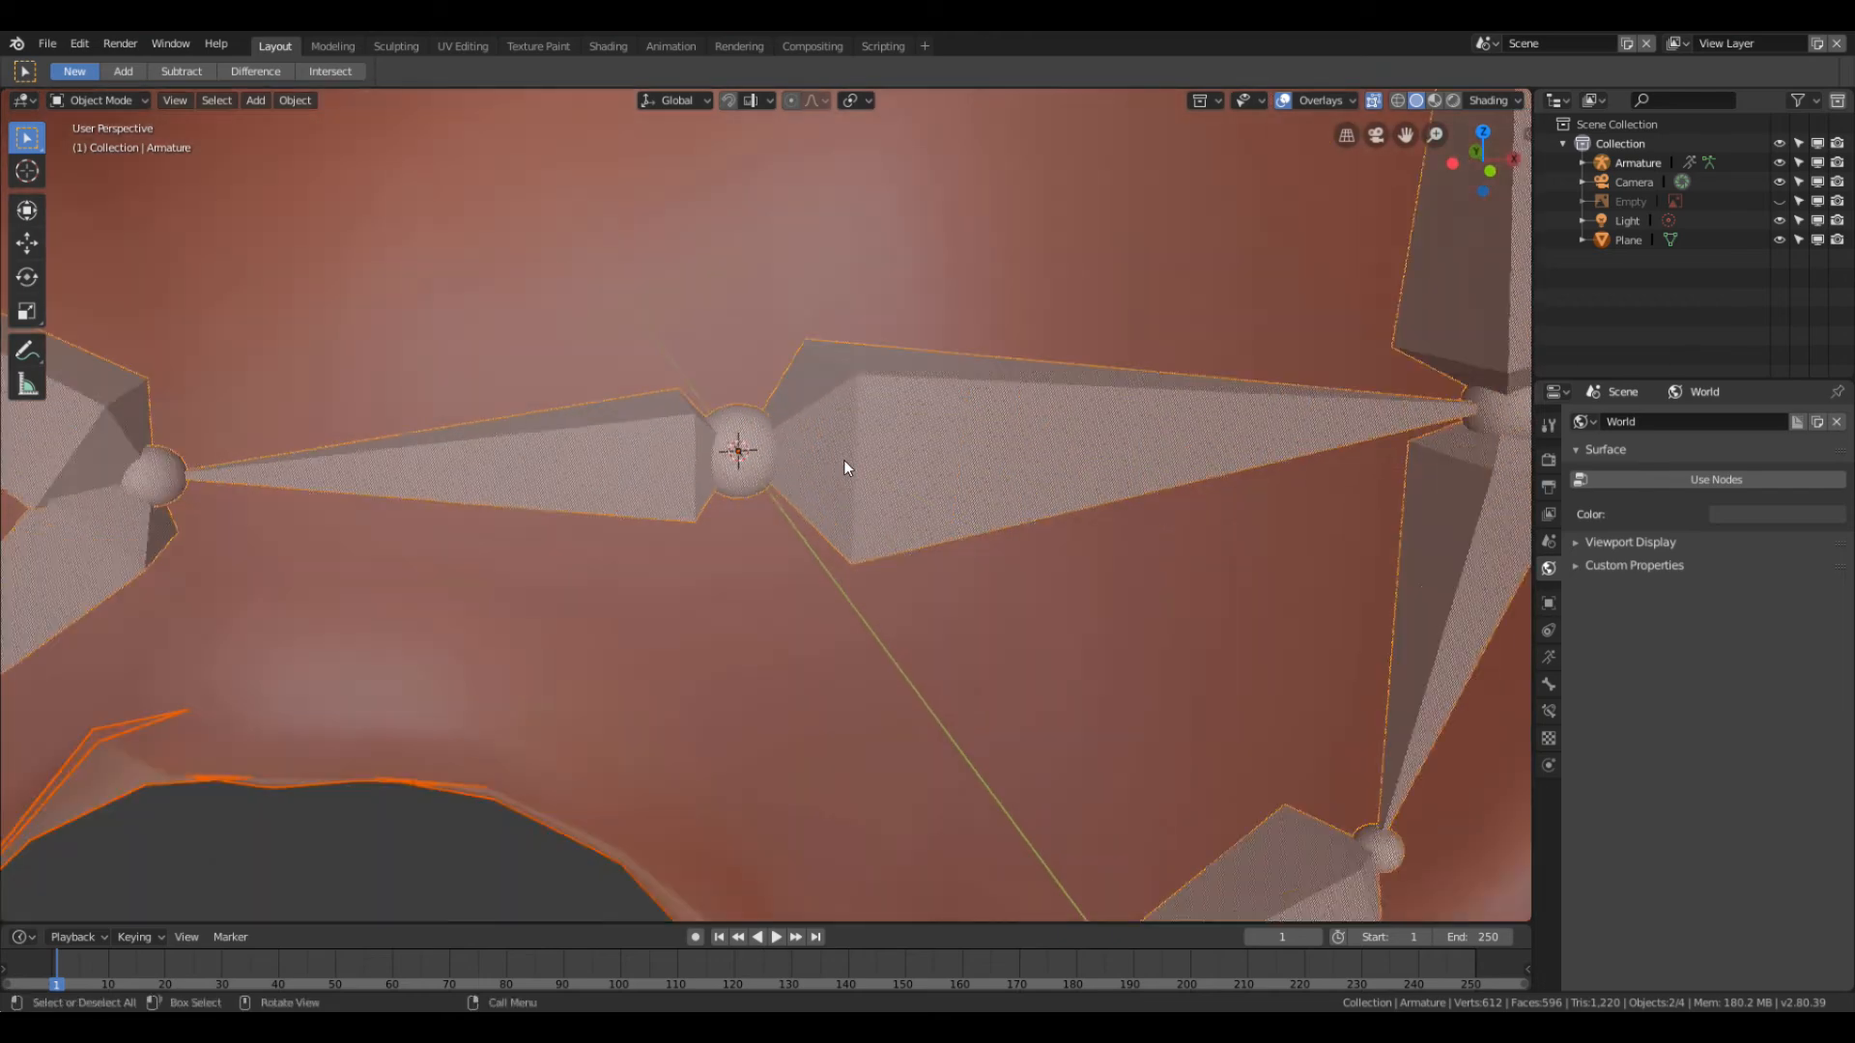
pyautogui.scroll(-3, 821, 454)
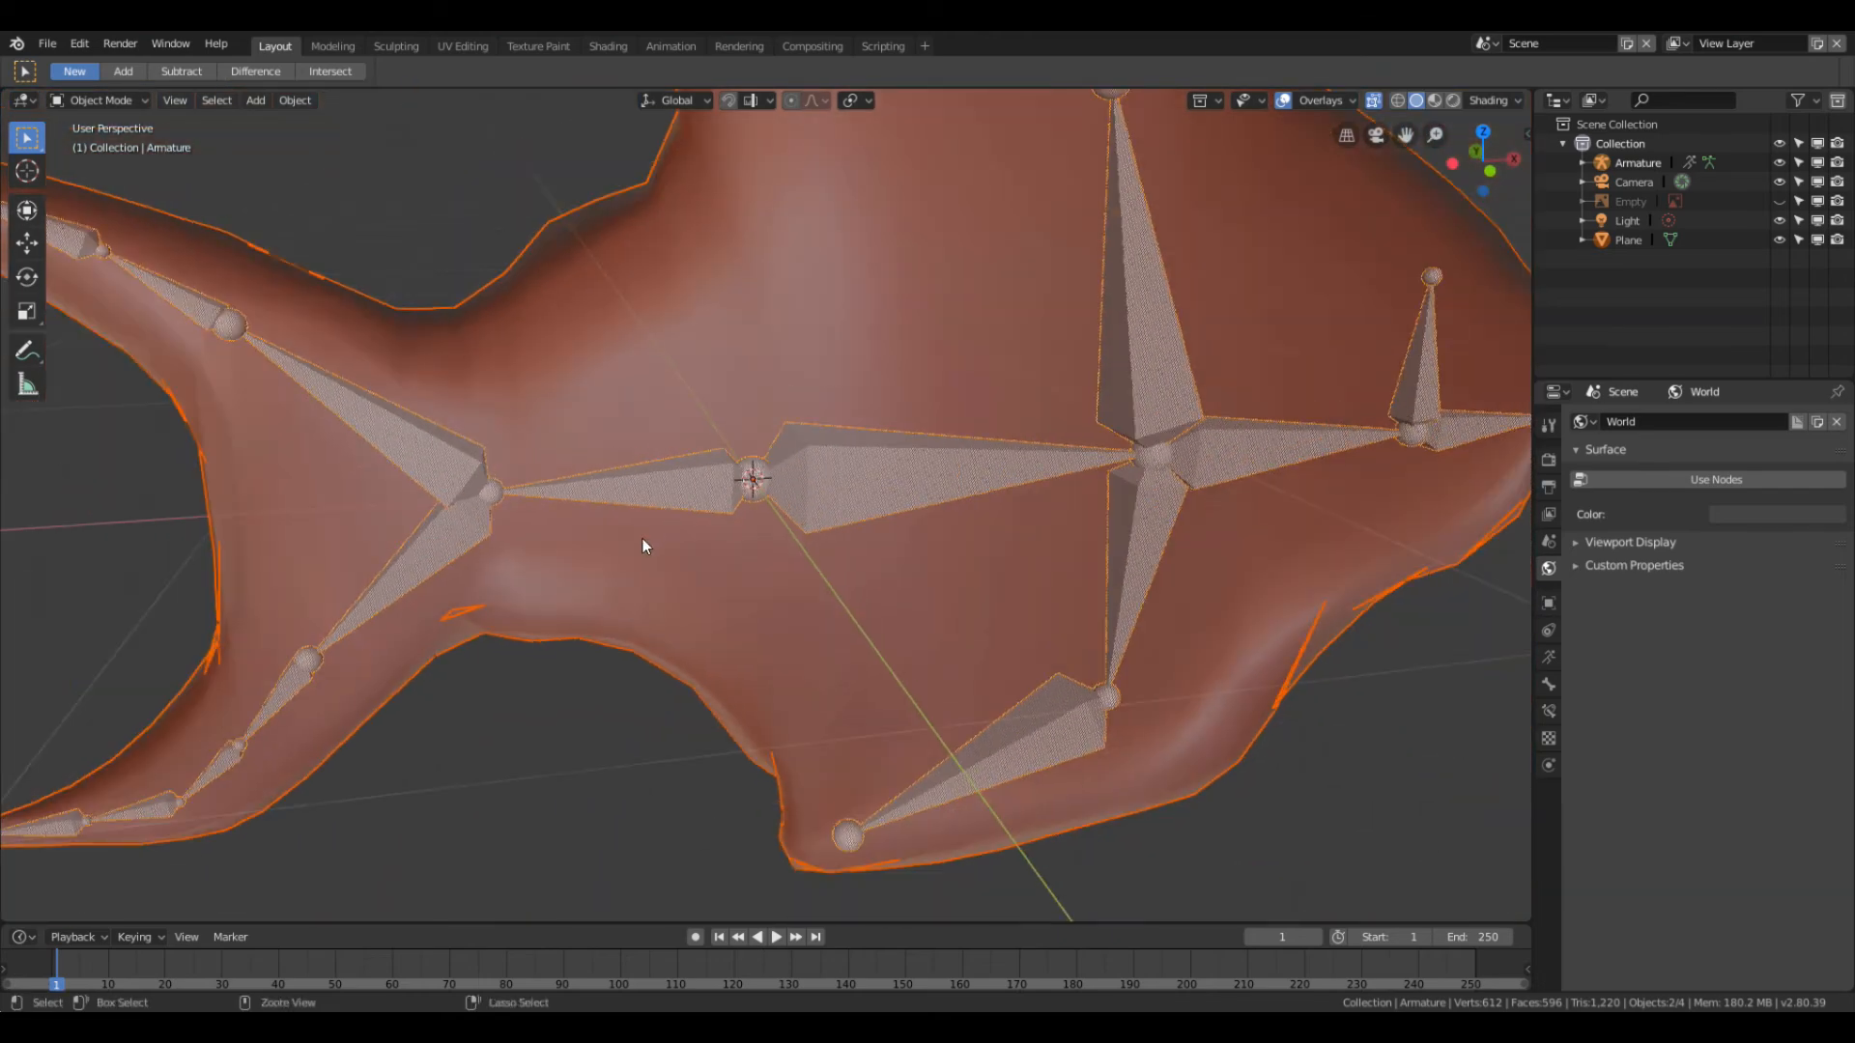
pyautogui.hotkey('ctrl', 'p')
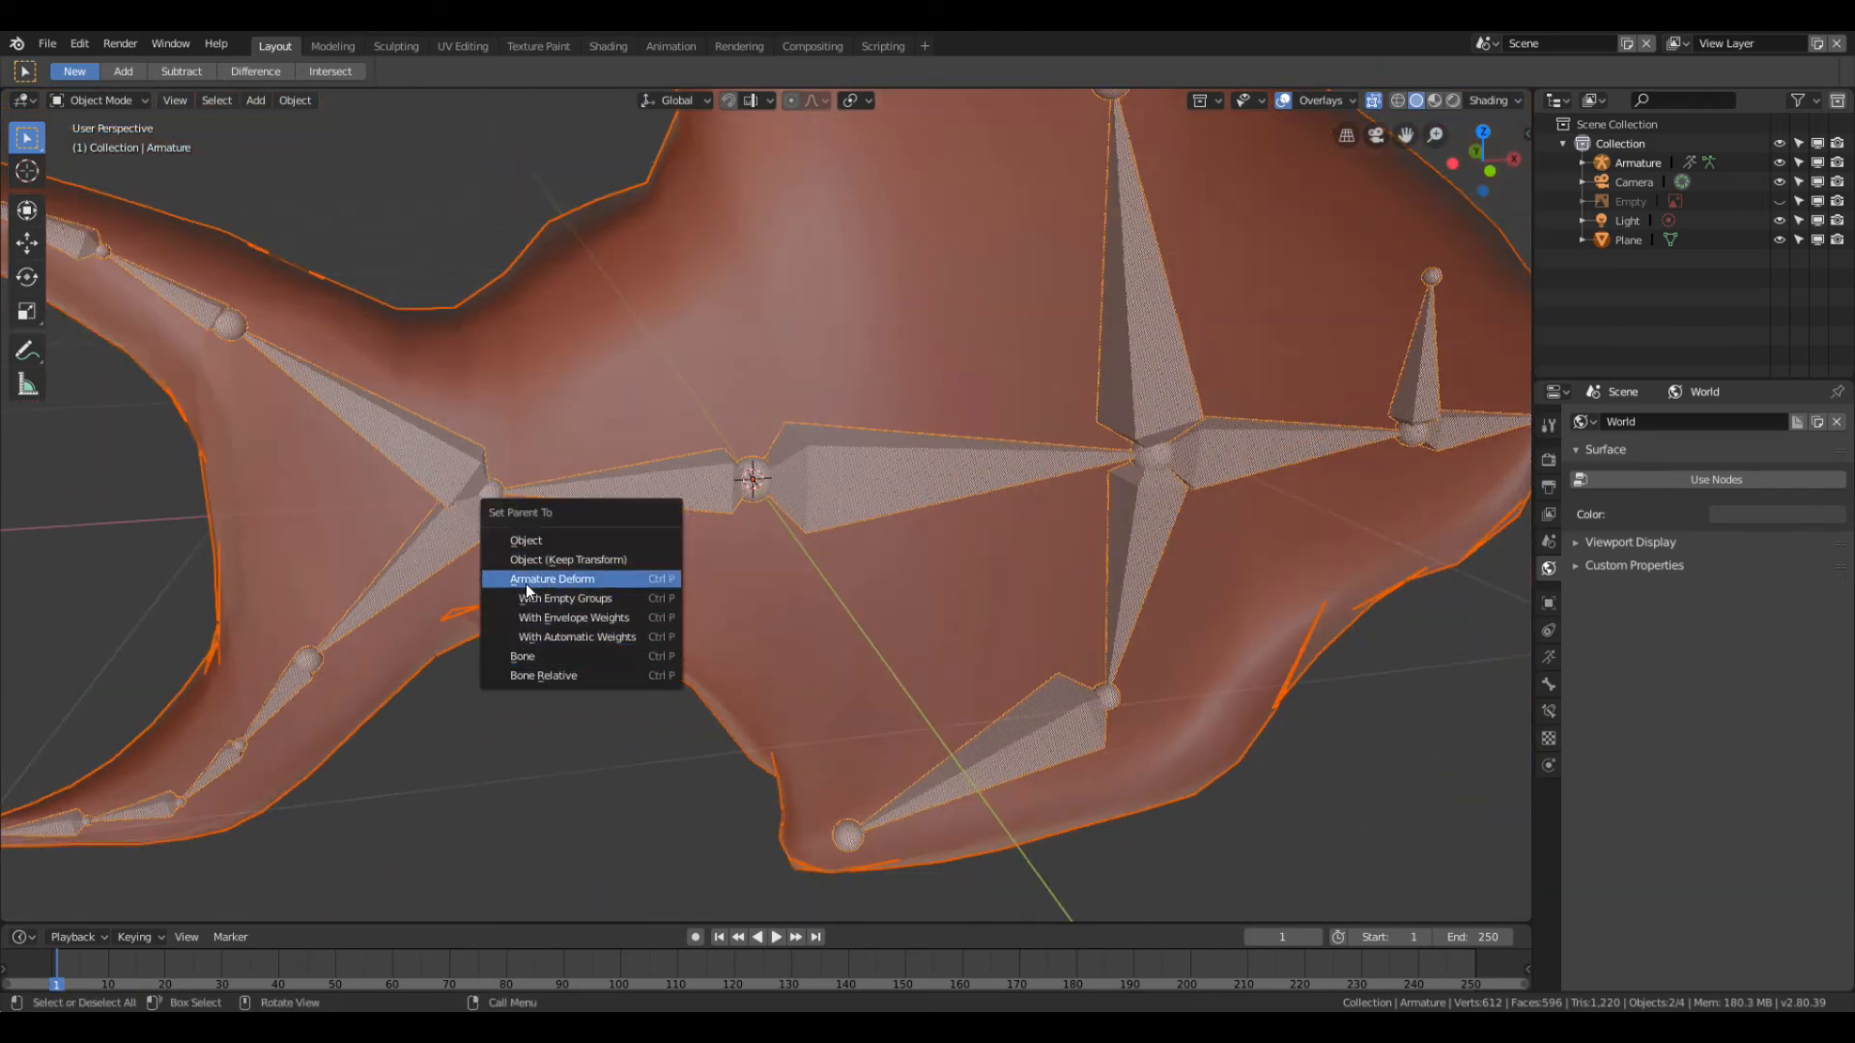
pyautogui.click(600, 638)
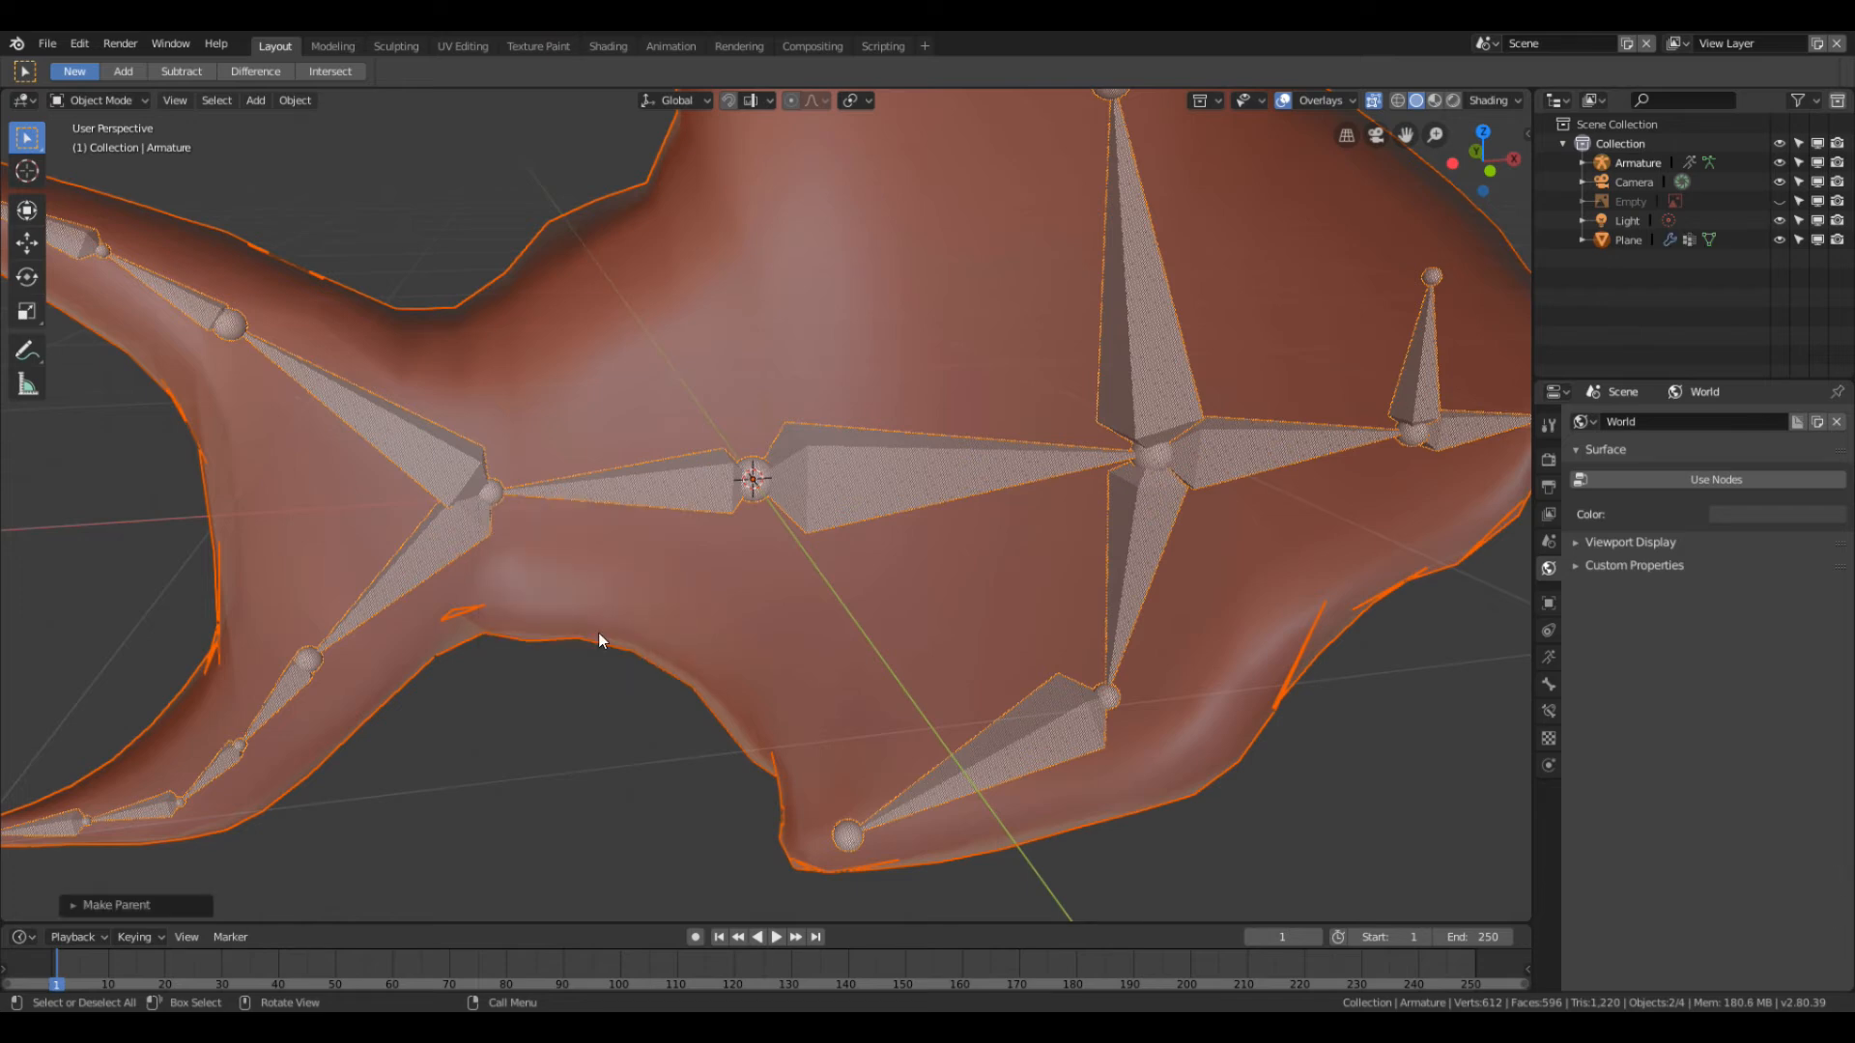
# Step: Switch the armature to Pose Mode and select the bone at the fish's nose
pyautogui.scroll(-6, 744, 531)
pyautogui.moveTo(829, 517); pyautogui.dragTo(512, 509, button='middle')
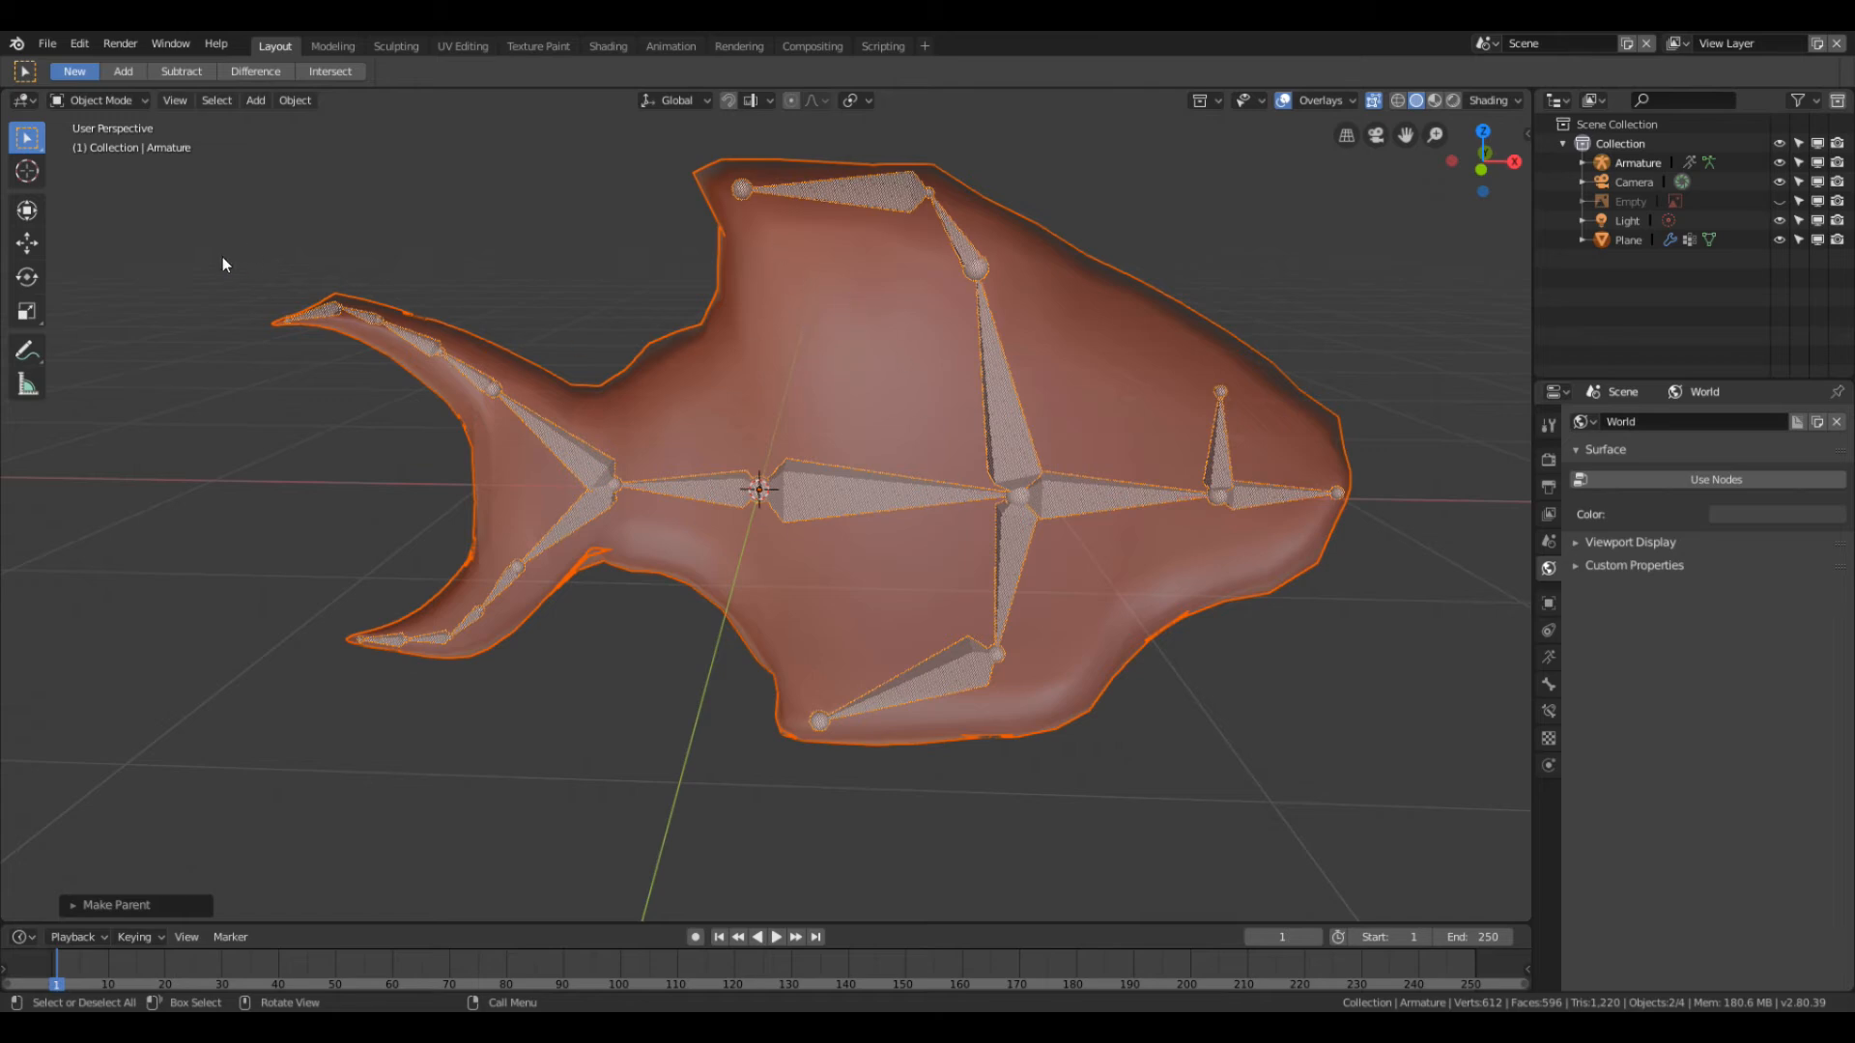
pyautogui.click(102, 97)
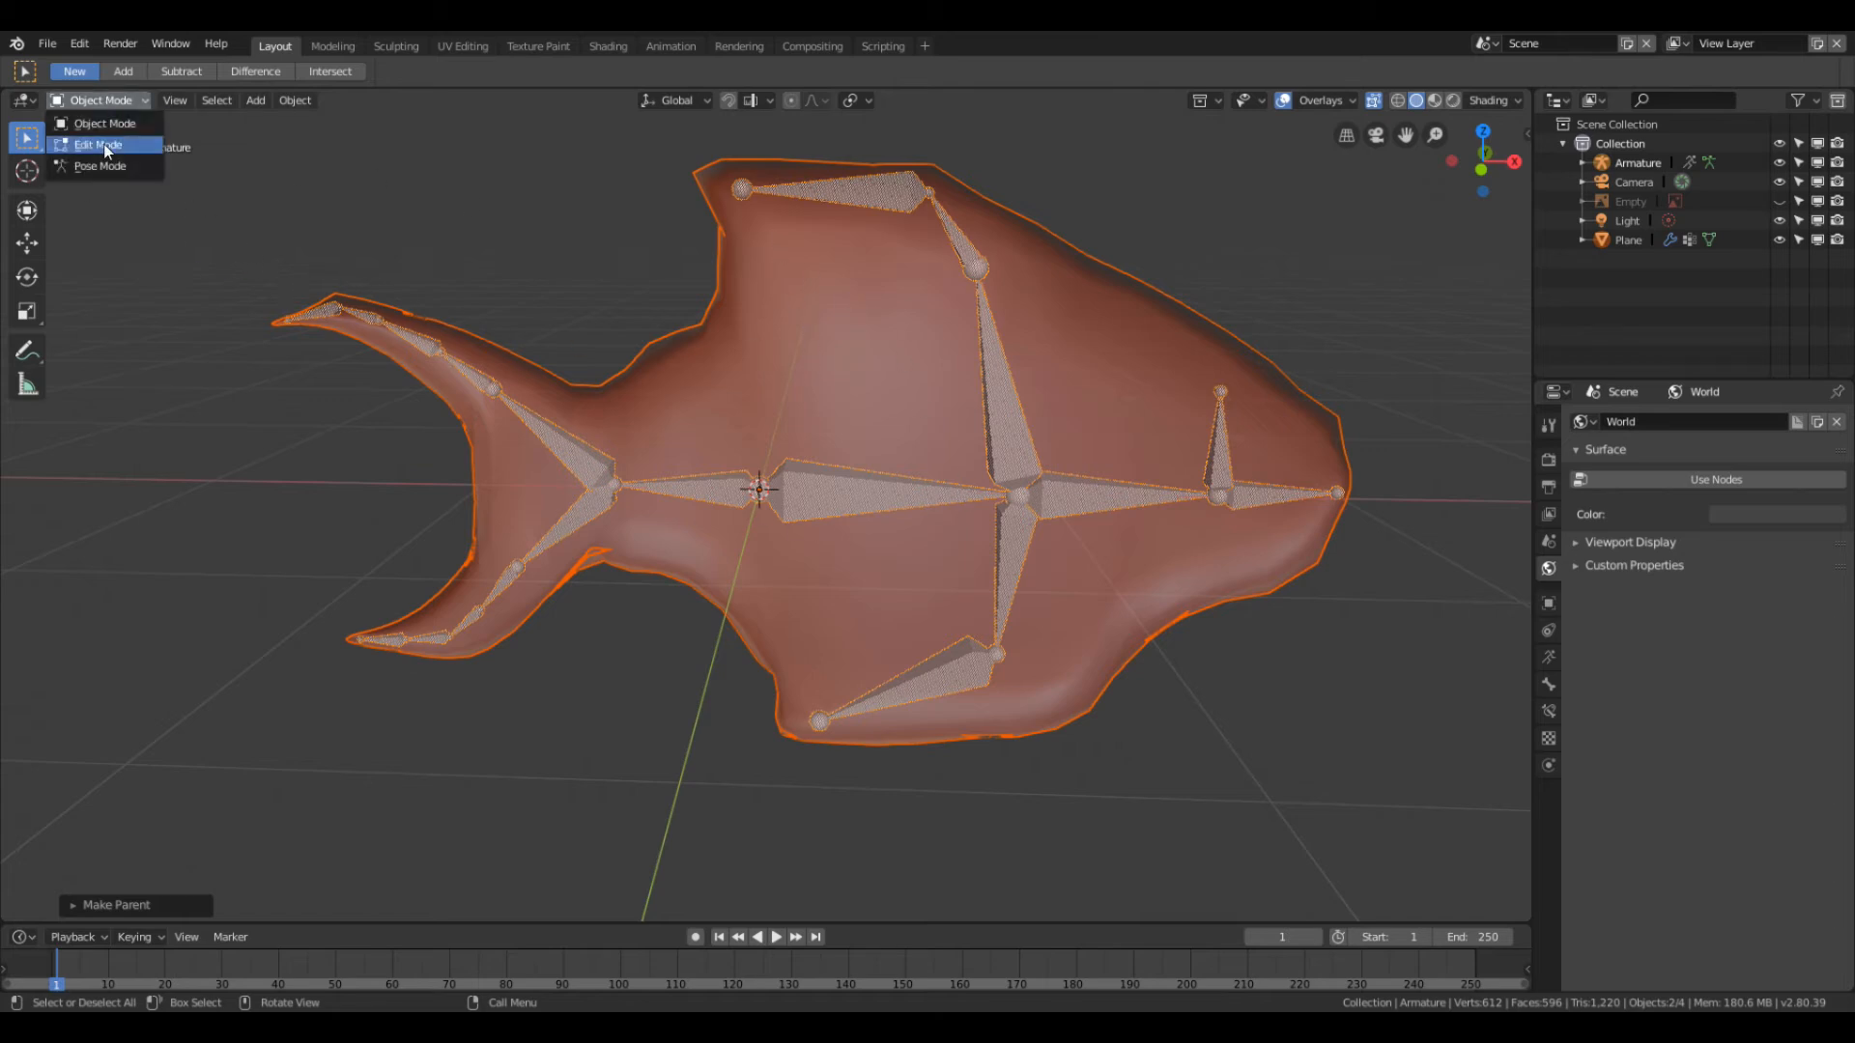
pyautogui.click(92, 160)
pyautogui.moveTo(752, 357); pyautogui.dragTo(1113, 528, button='middle')
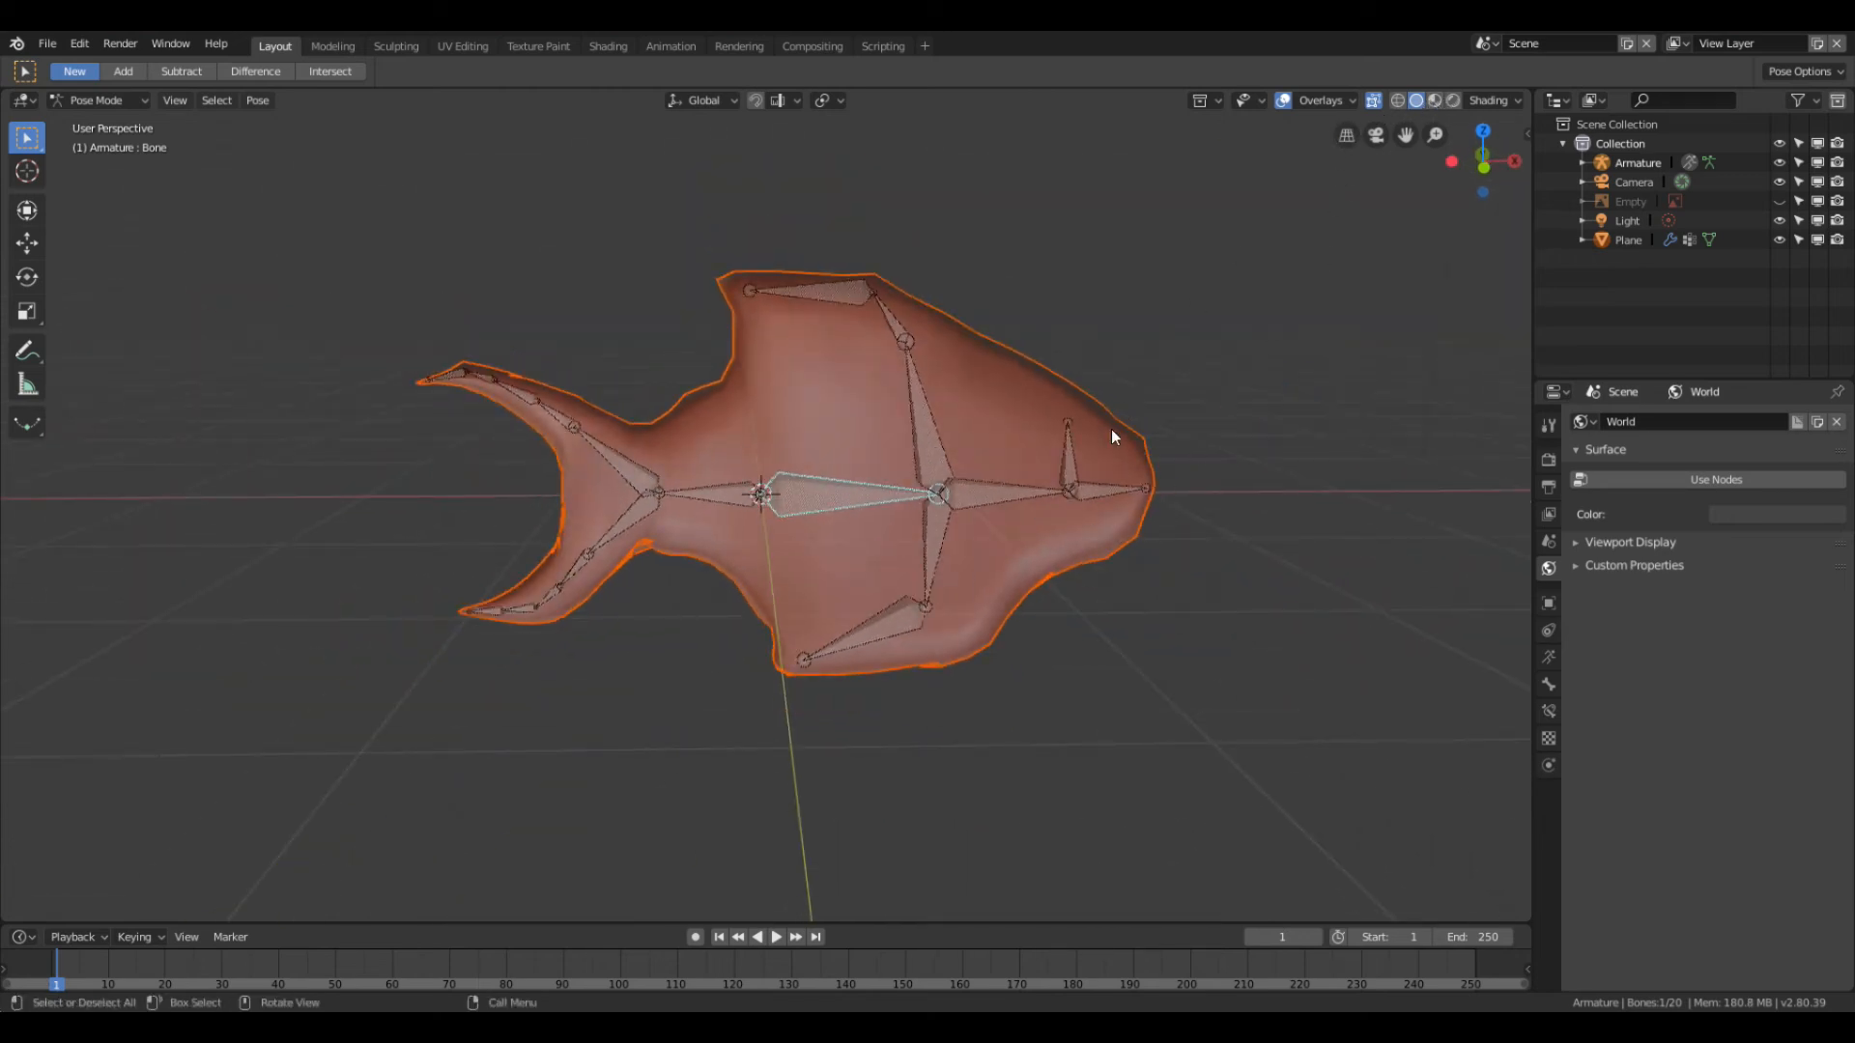
pyautogui.click(1127, 485)
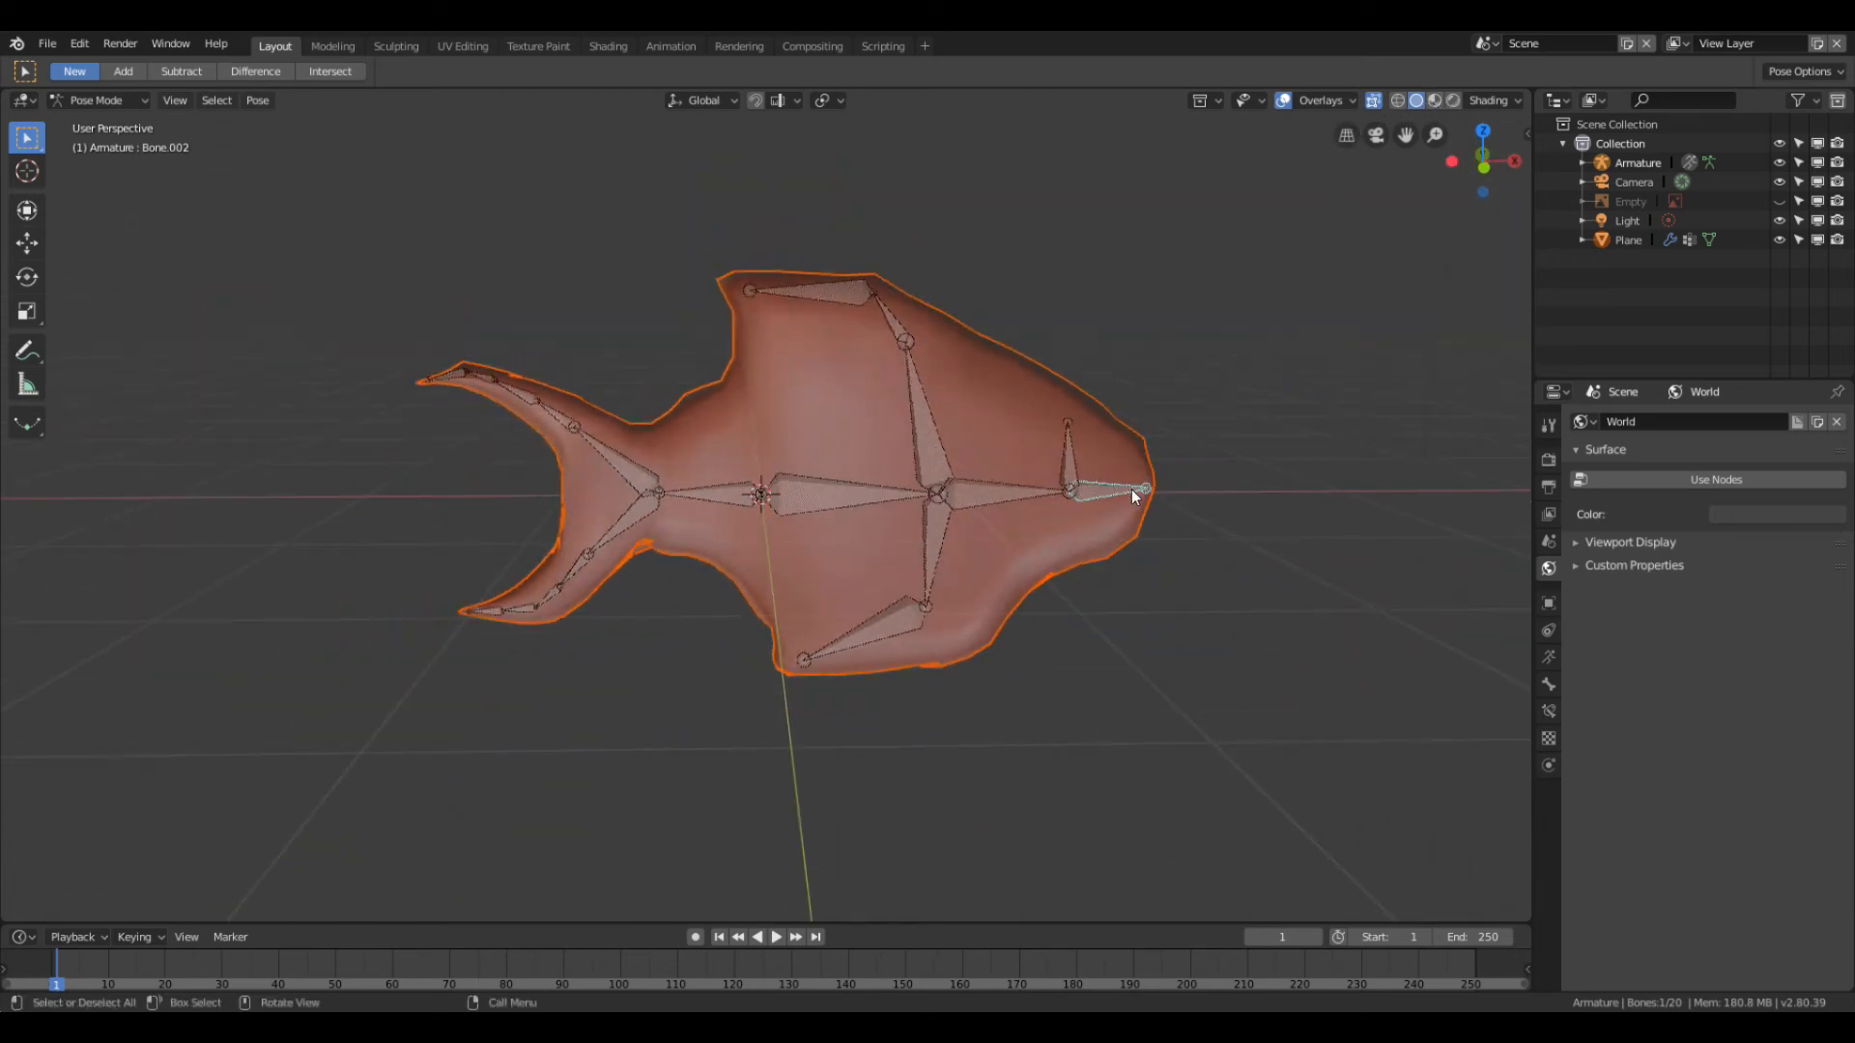
# Step: Try rotating the nose bone and the top fin's rear bone to test the deformation, and undo the fin rotation
pyautogui.press('r')
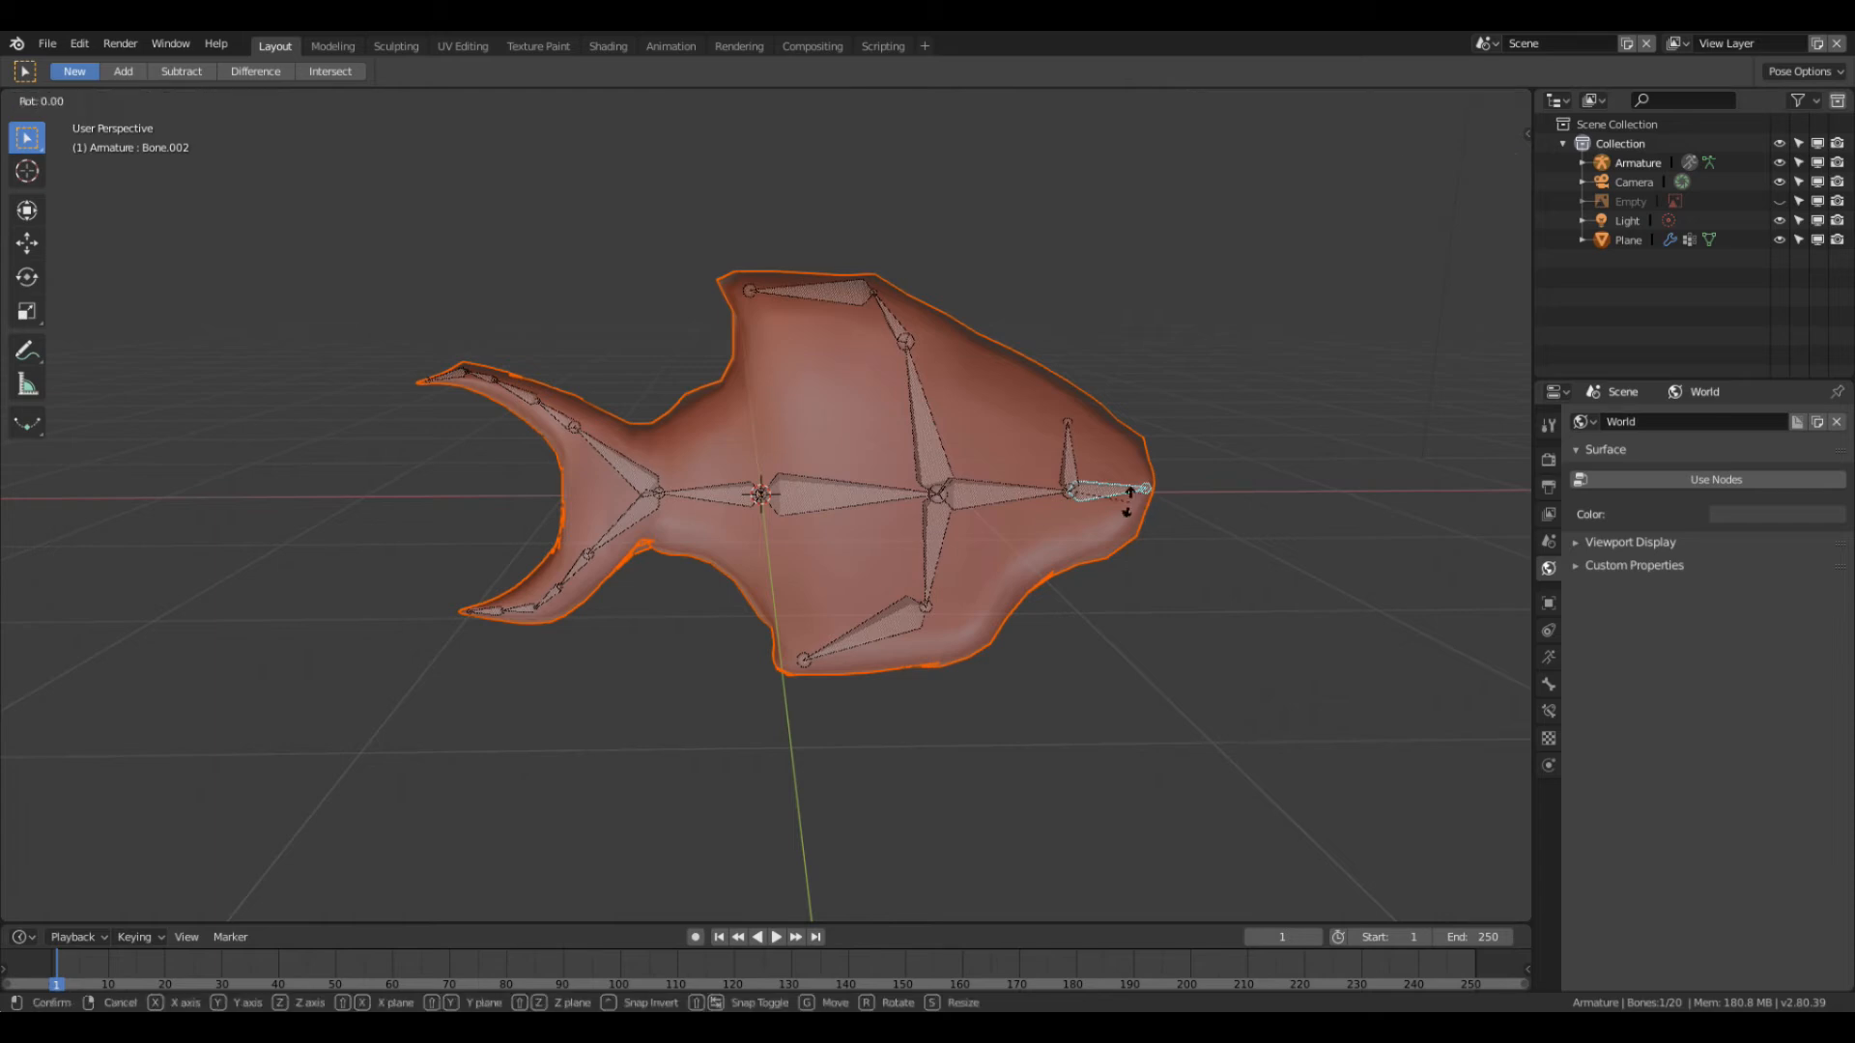
pyautogui.rightClick(1136, 504)
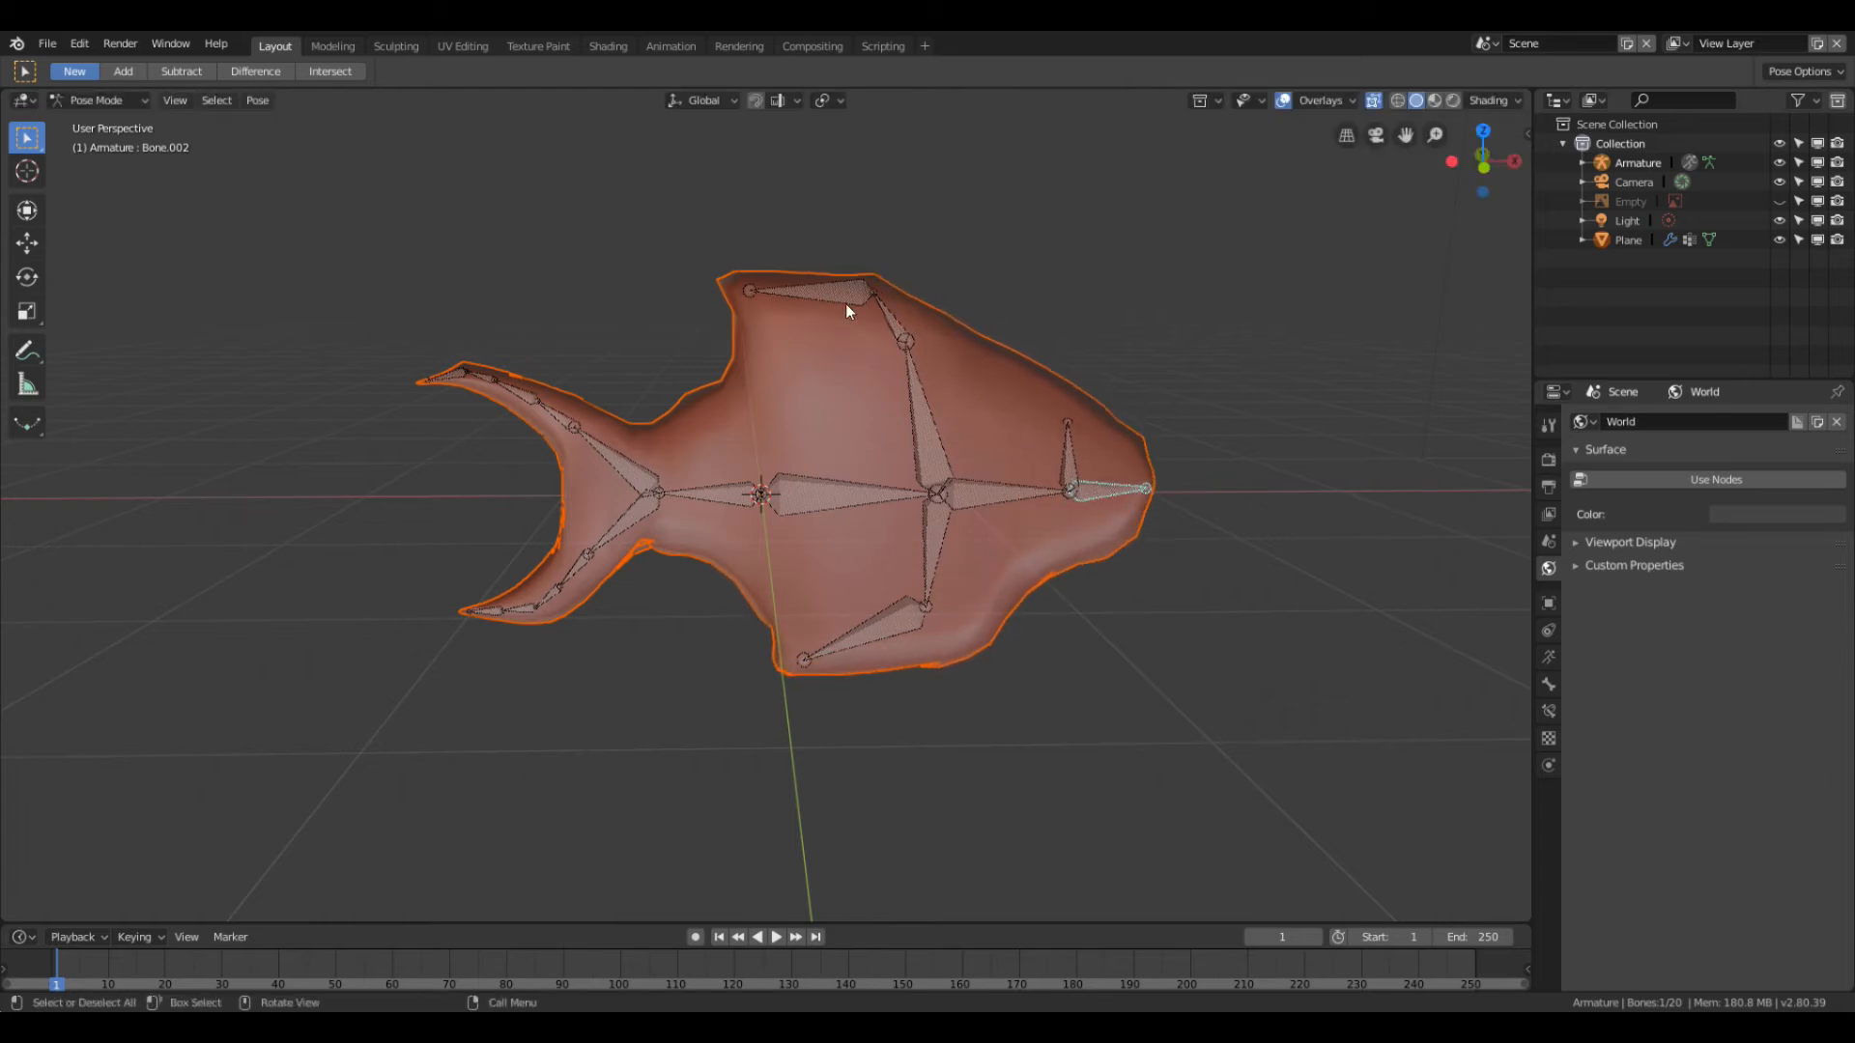
pyautogui.click(811, 290)
pyautogui.press('r')
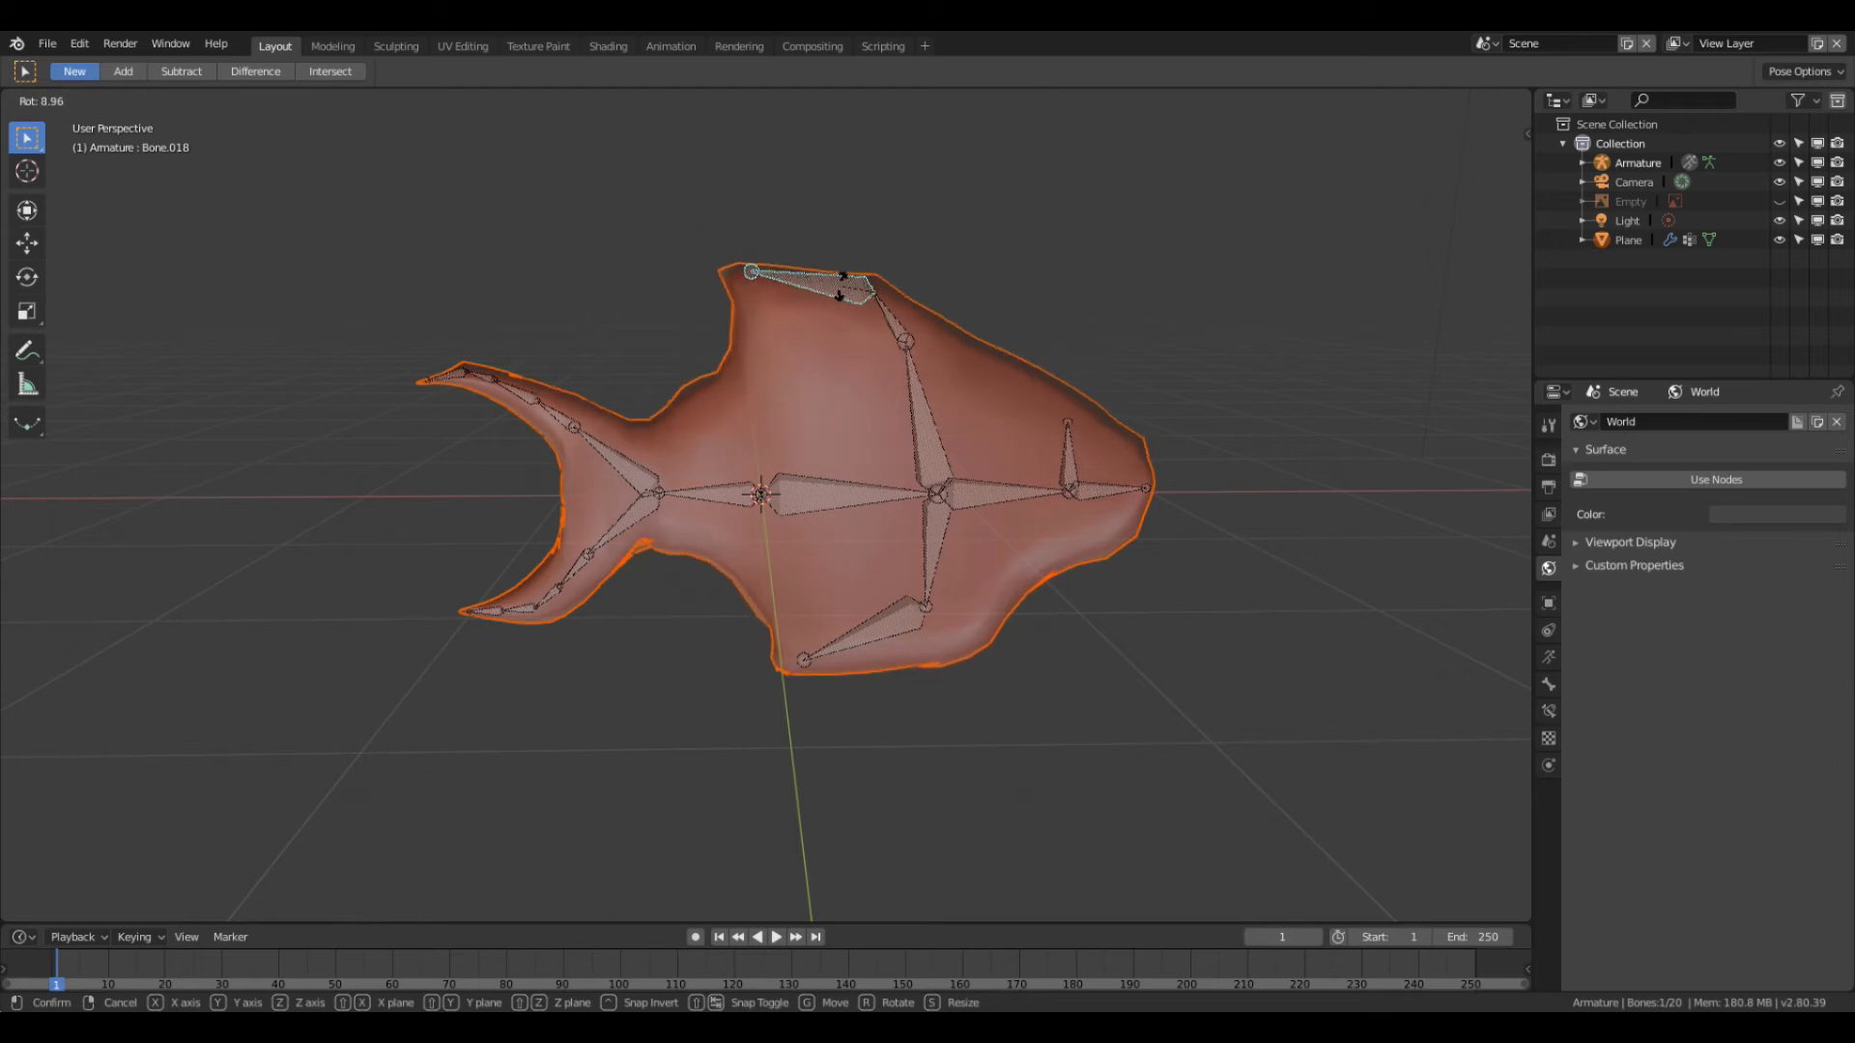
pyautogui.click(839, 290)
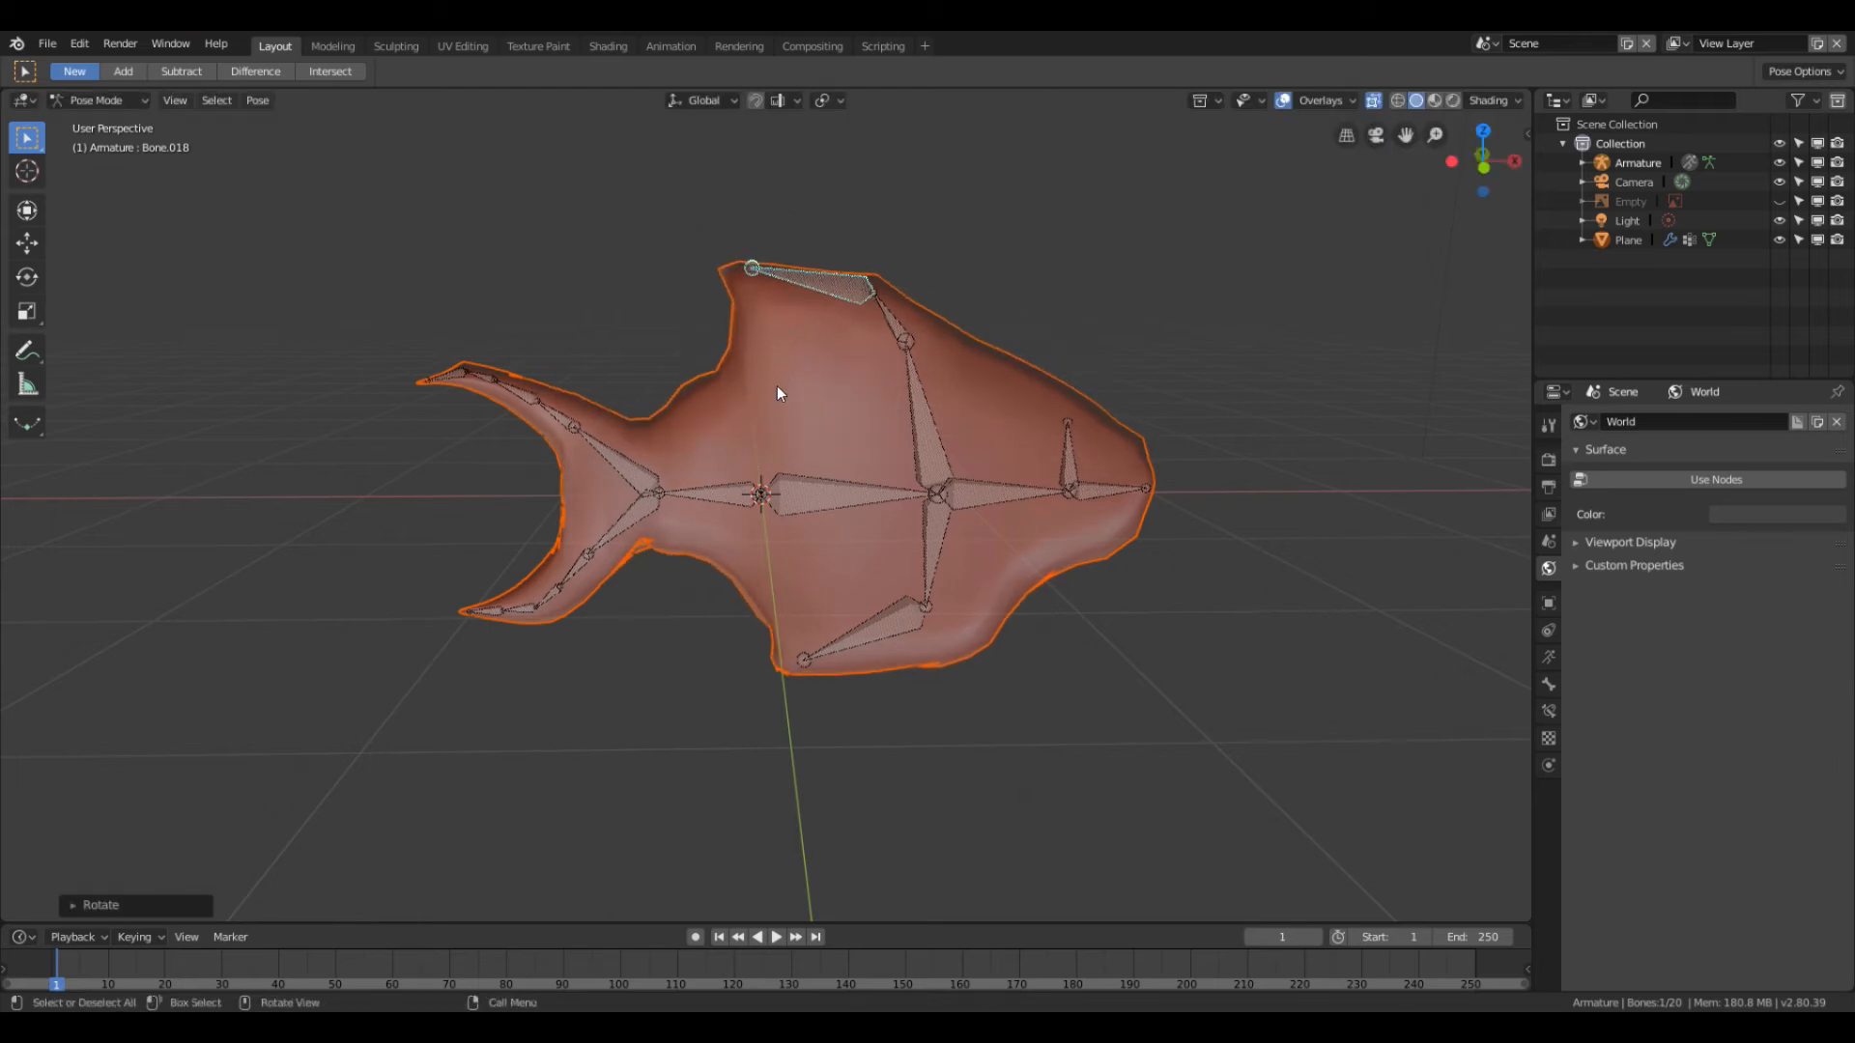
pyautogui.hotkey('ctrl', 'z')
# Step: Try rotating the upper tail fin's tip, middle and base bones one after another, cancelling each rotation
pyautogui.click(451, 380)
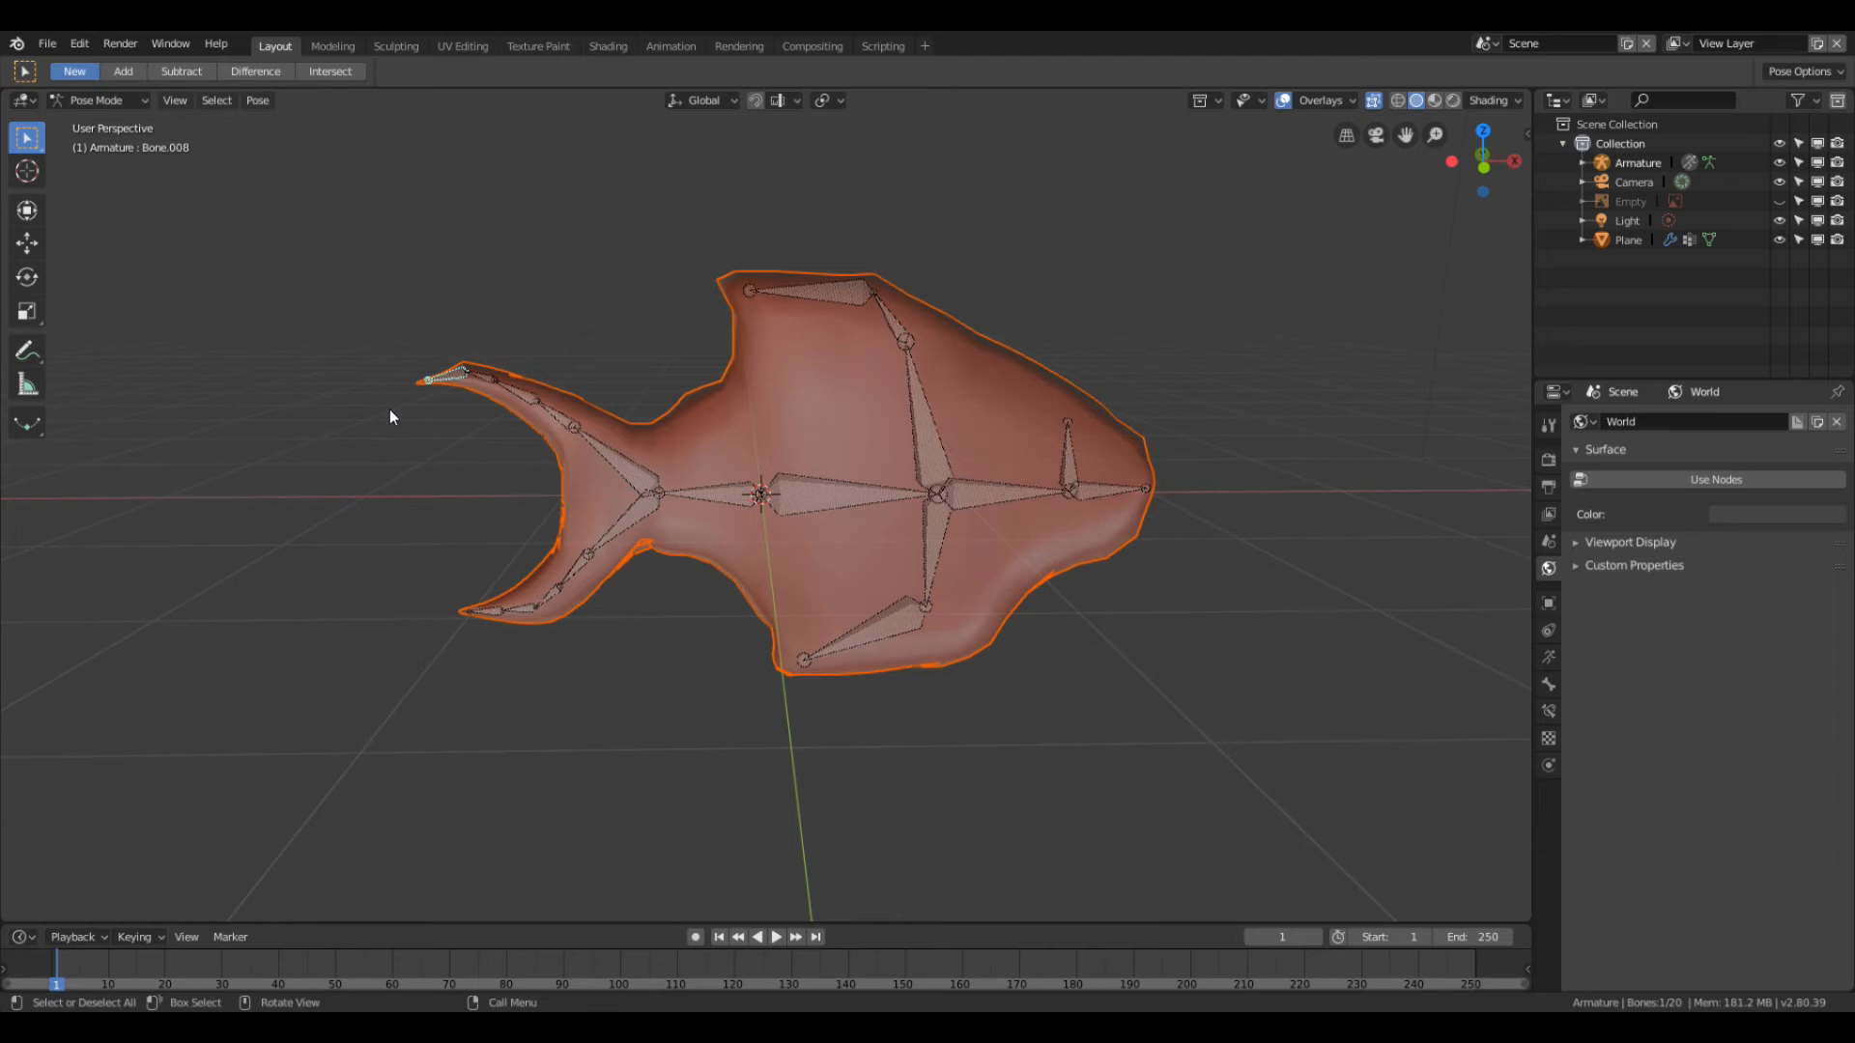
pyautogui.press('r')
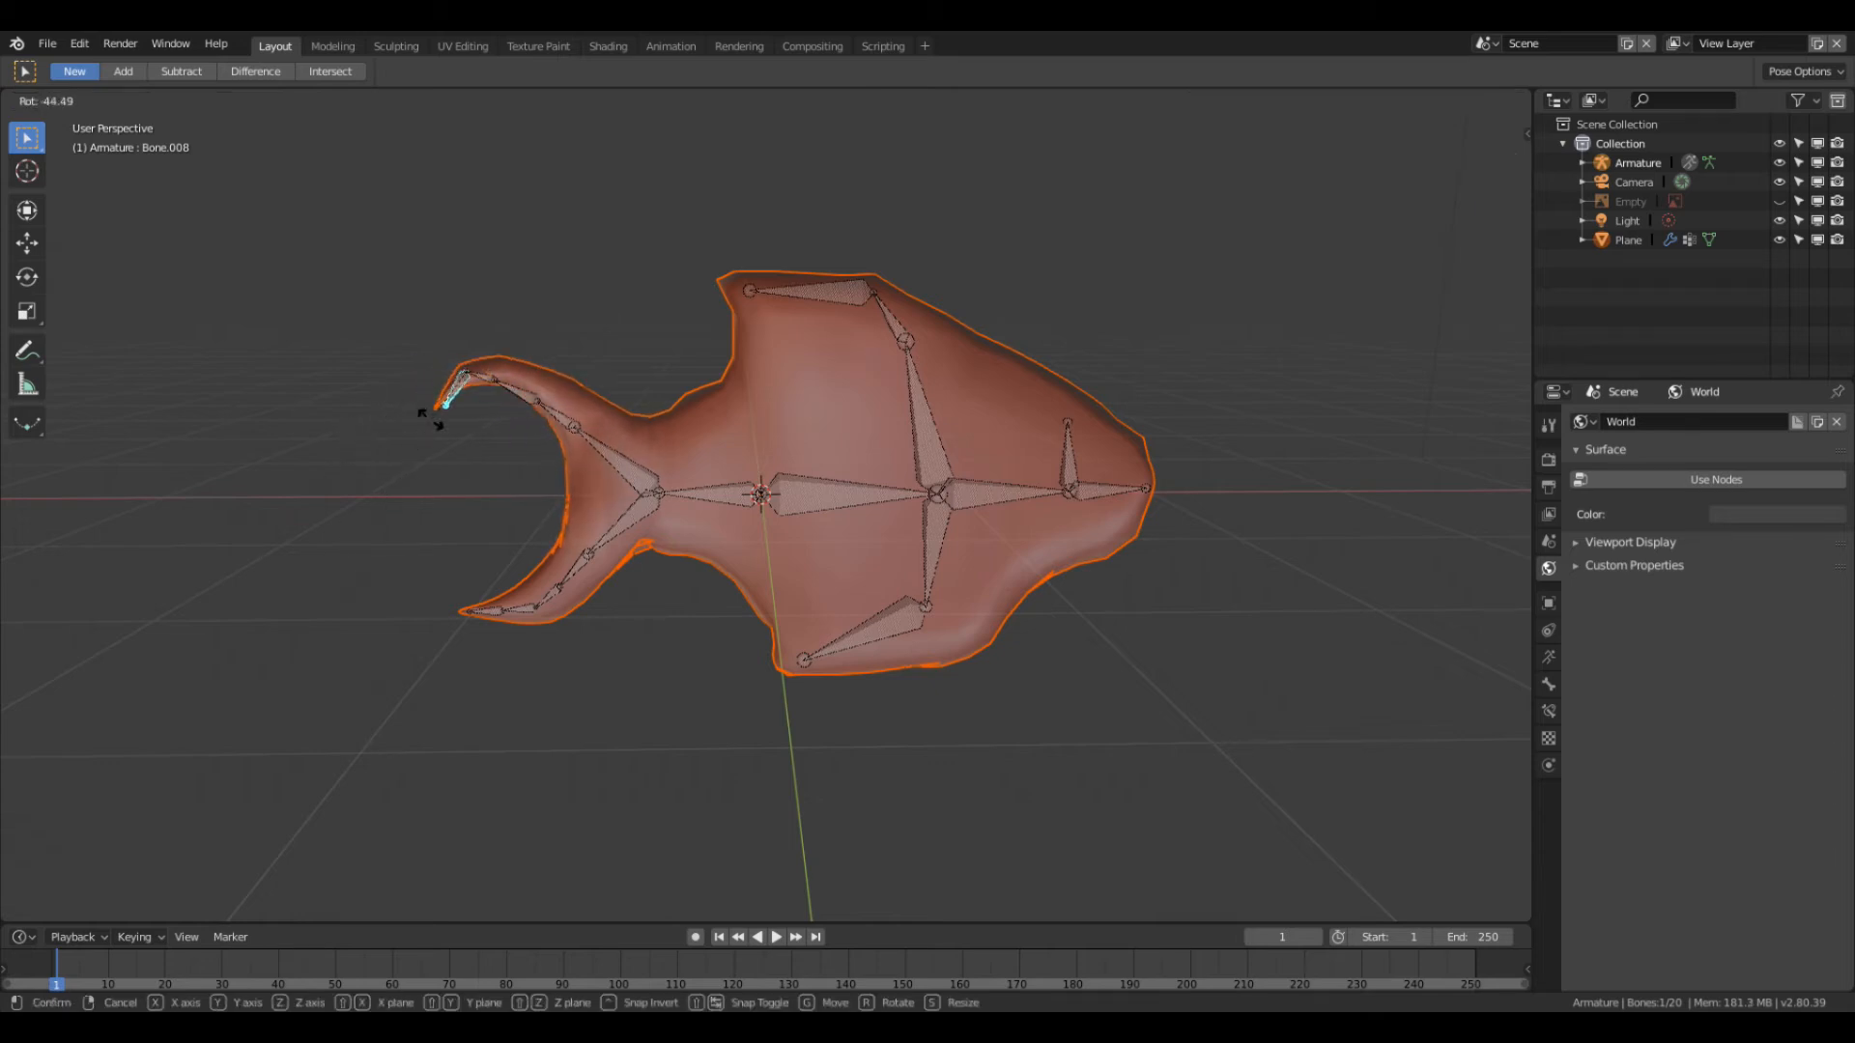
pyautogui.press('Escape')
pyautogui.click(512, 381)
pyautogui.press('r')
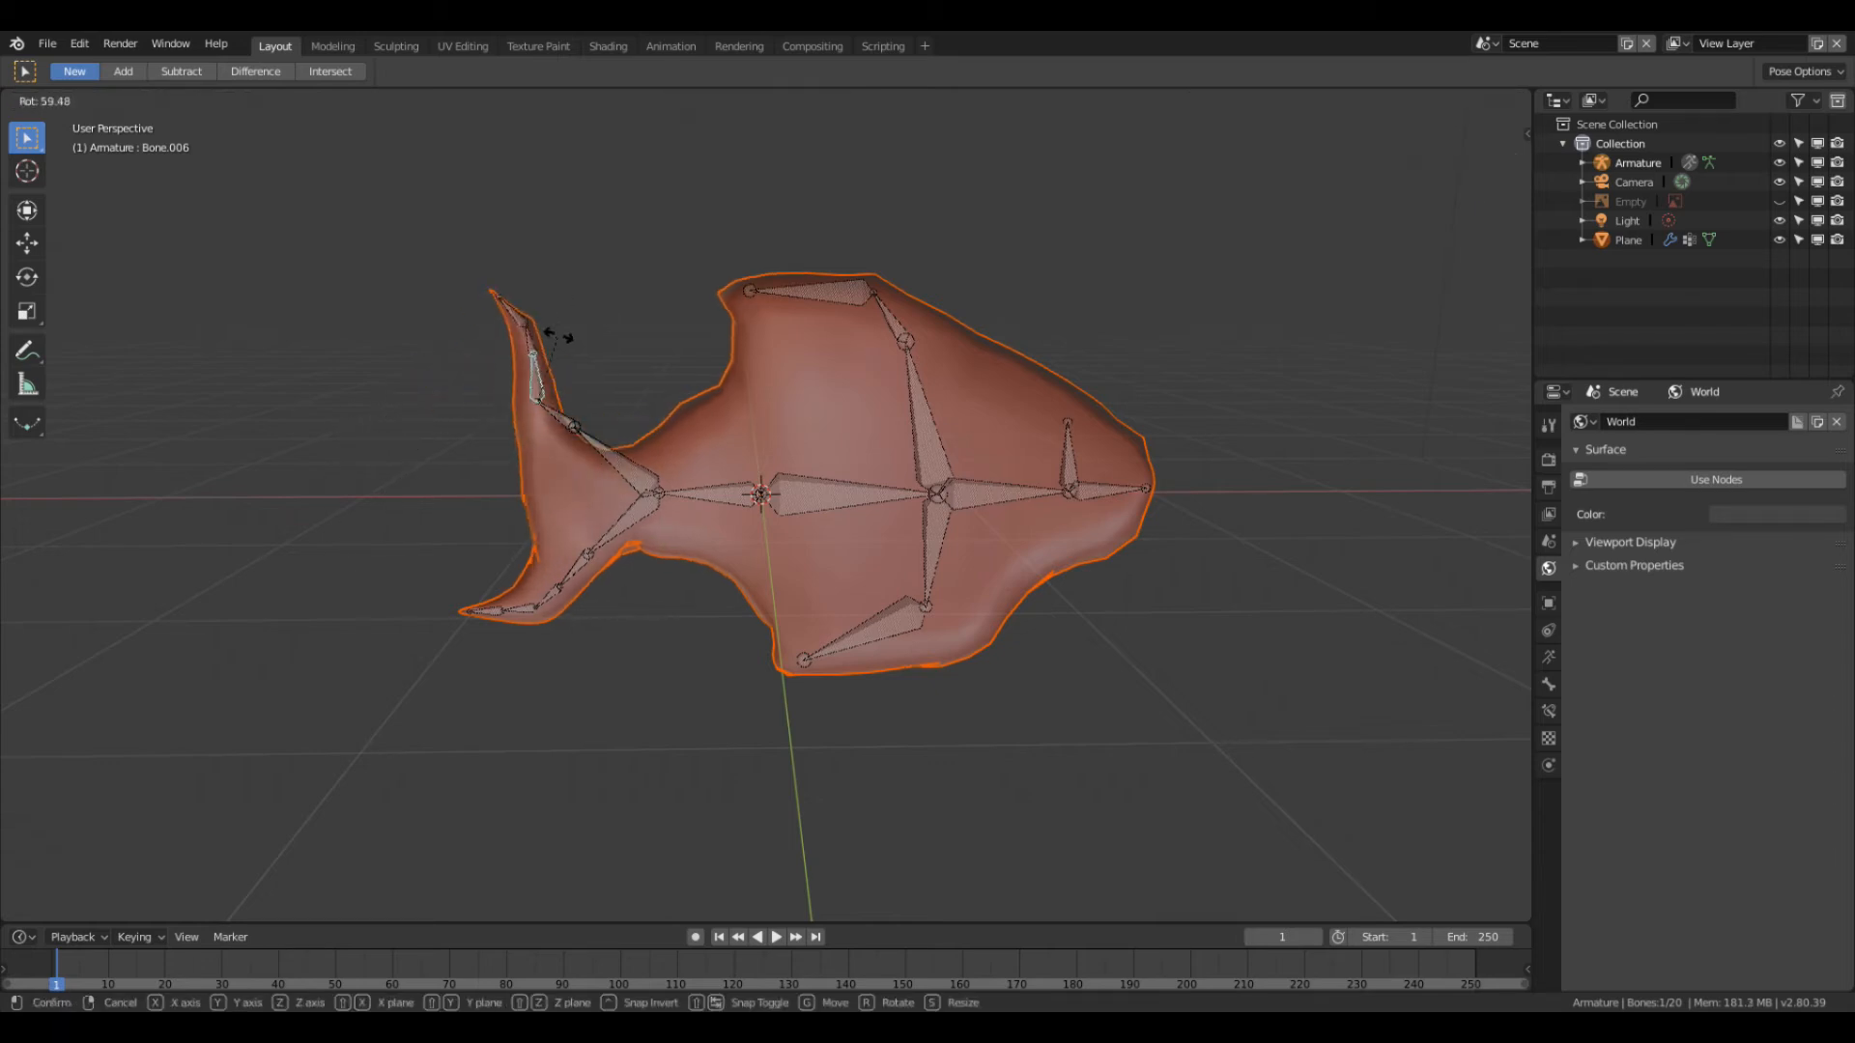
pyautogui.press('Escape')
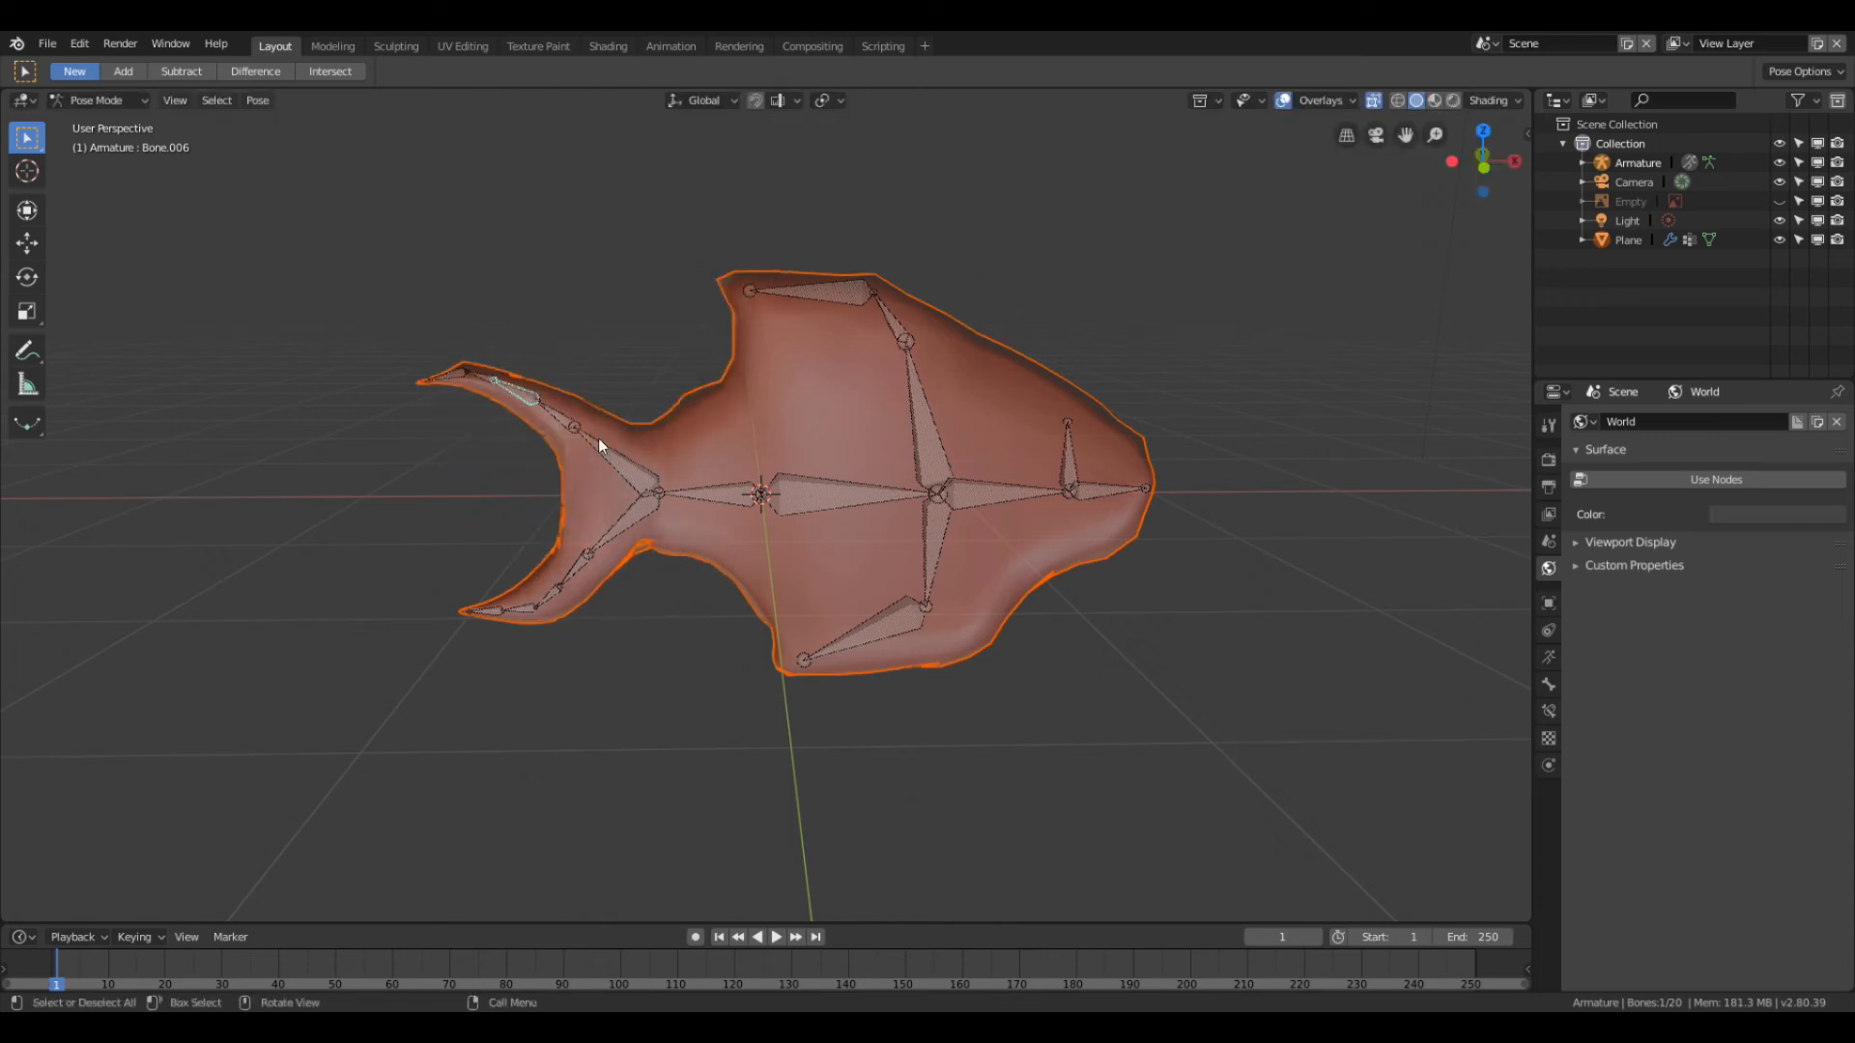
pyautogui.click(599, 438)
pyautogui.press('r')
pyautogui.press('Escape')
# Step: Swing the bone joining the body to the tail fin and settle it close to its original angle
pyautogui.click(682, 491)
pyautogui.press('r')
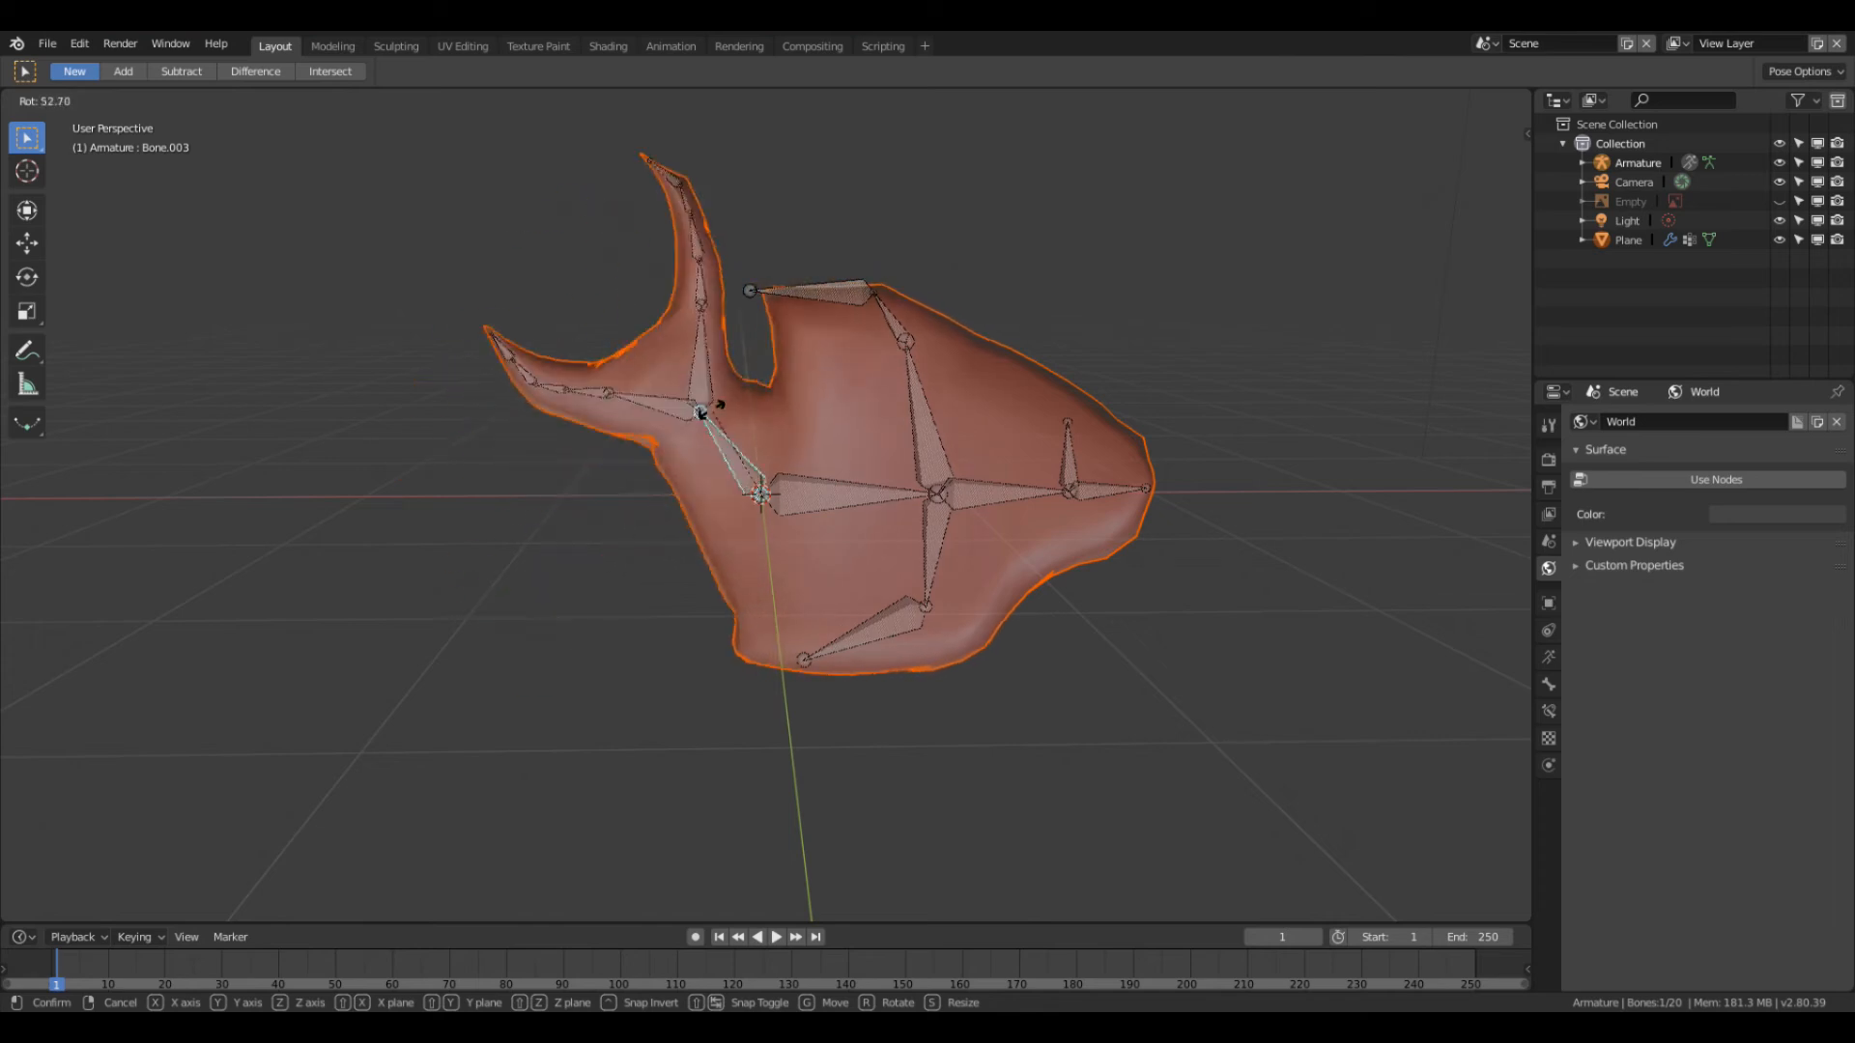
pyautogui.click(626, 498)
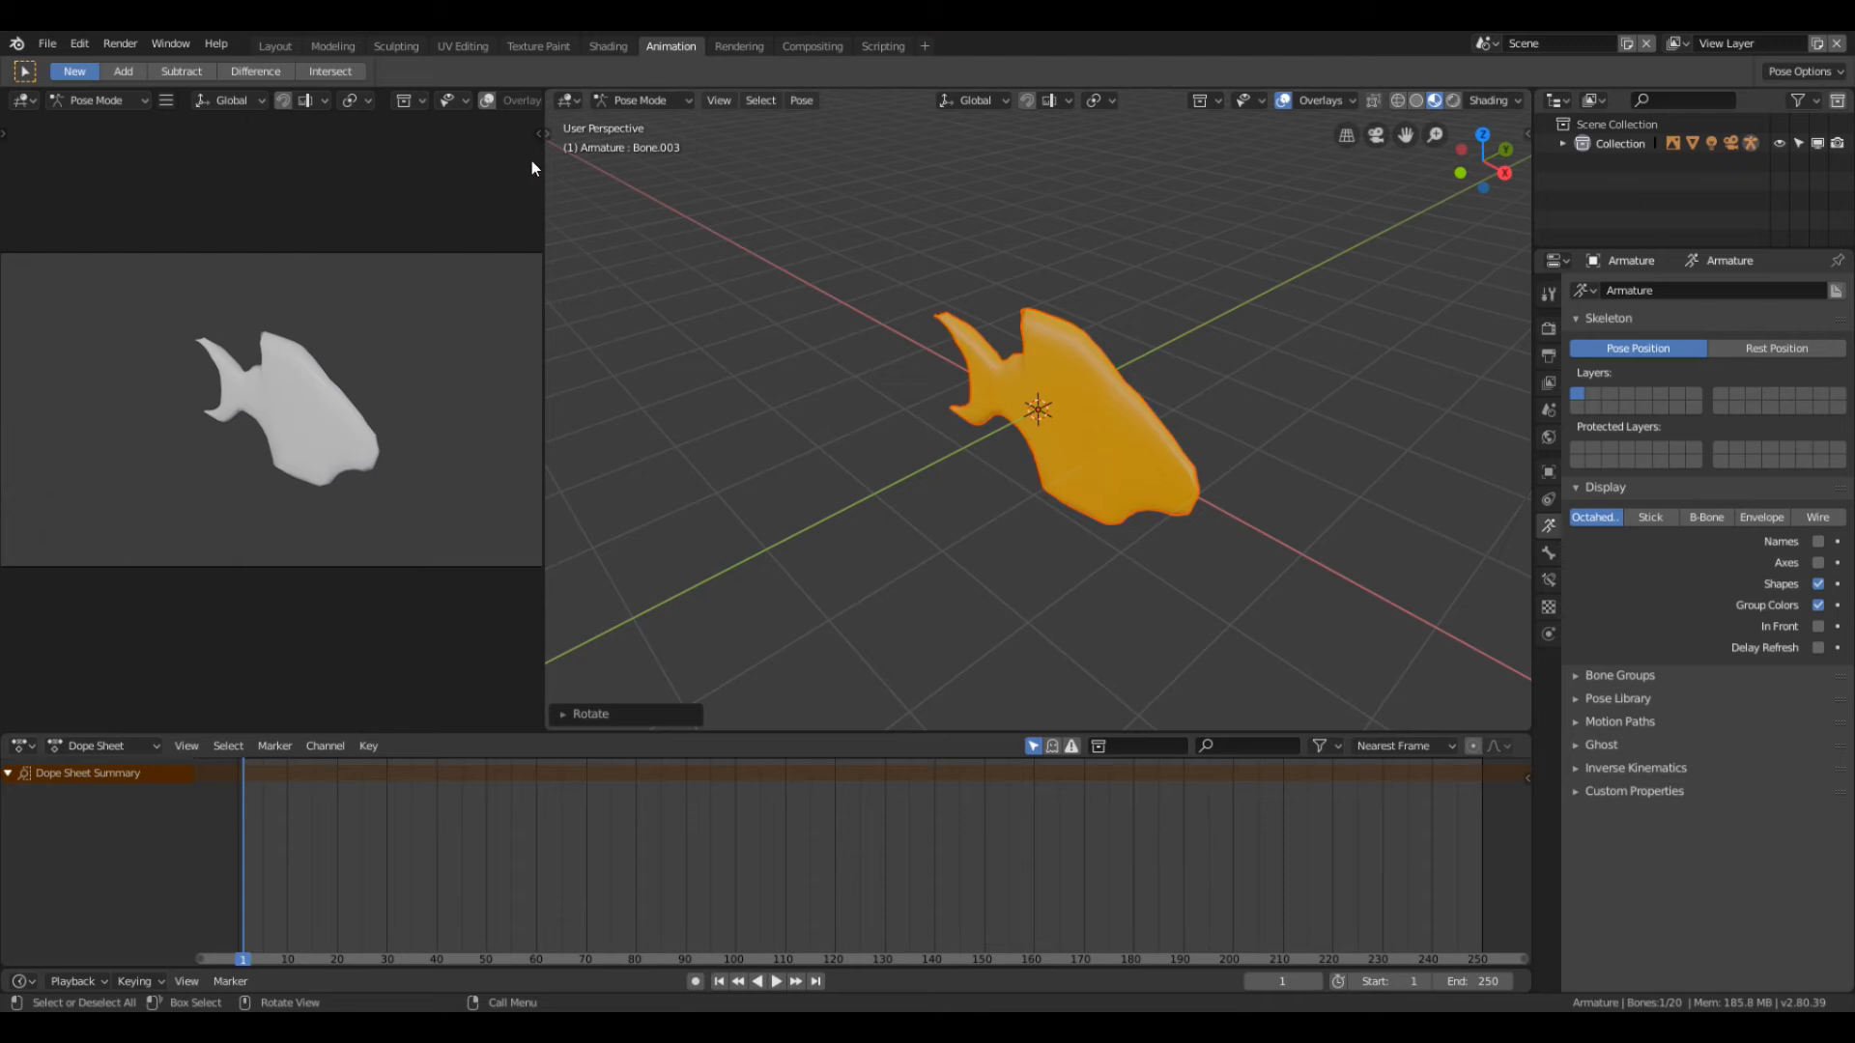
# Step: Widen the camera viewport and switch its shading to Rendered
pyautogui.moveTo(541, 155); pyautogui.dragTo(727, 155)
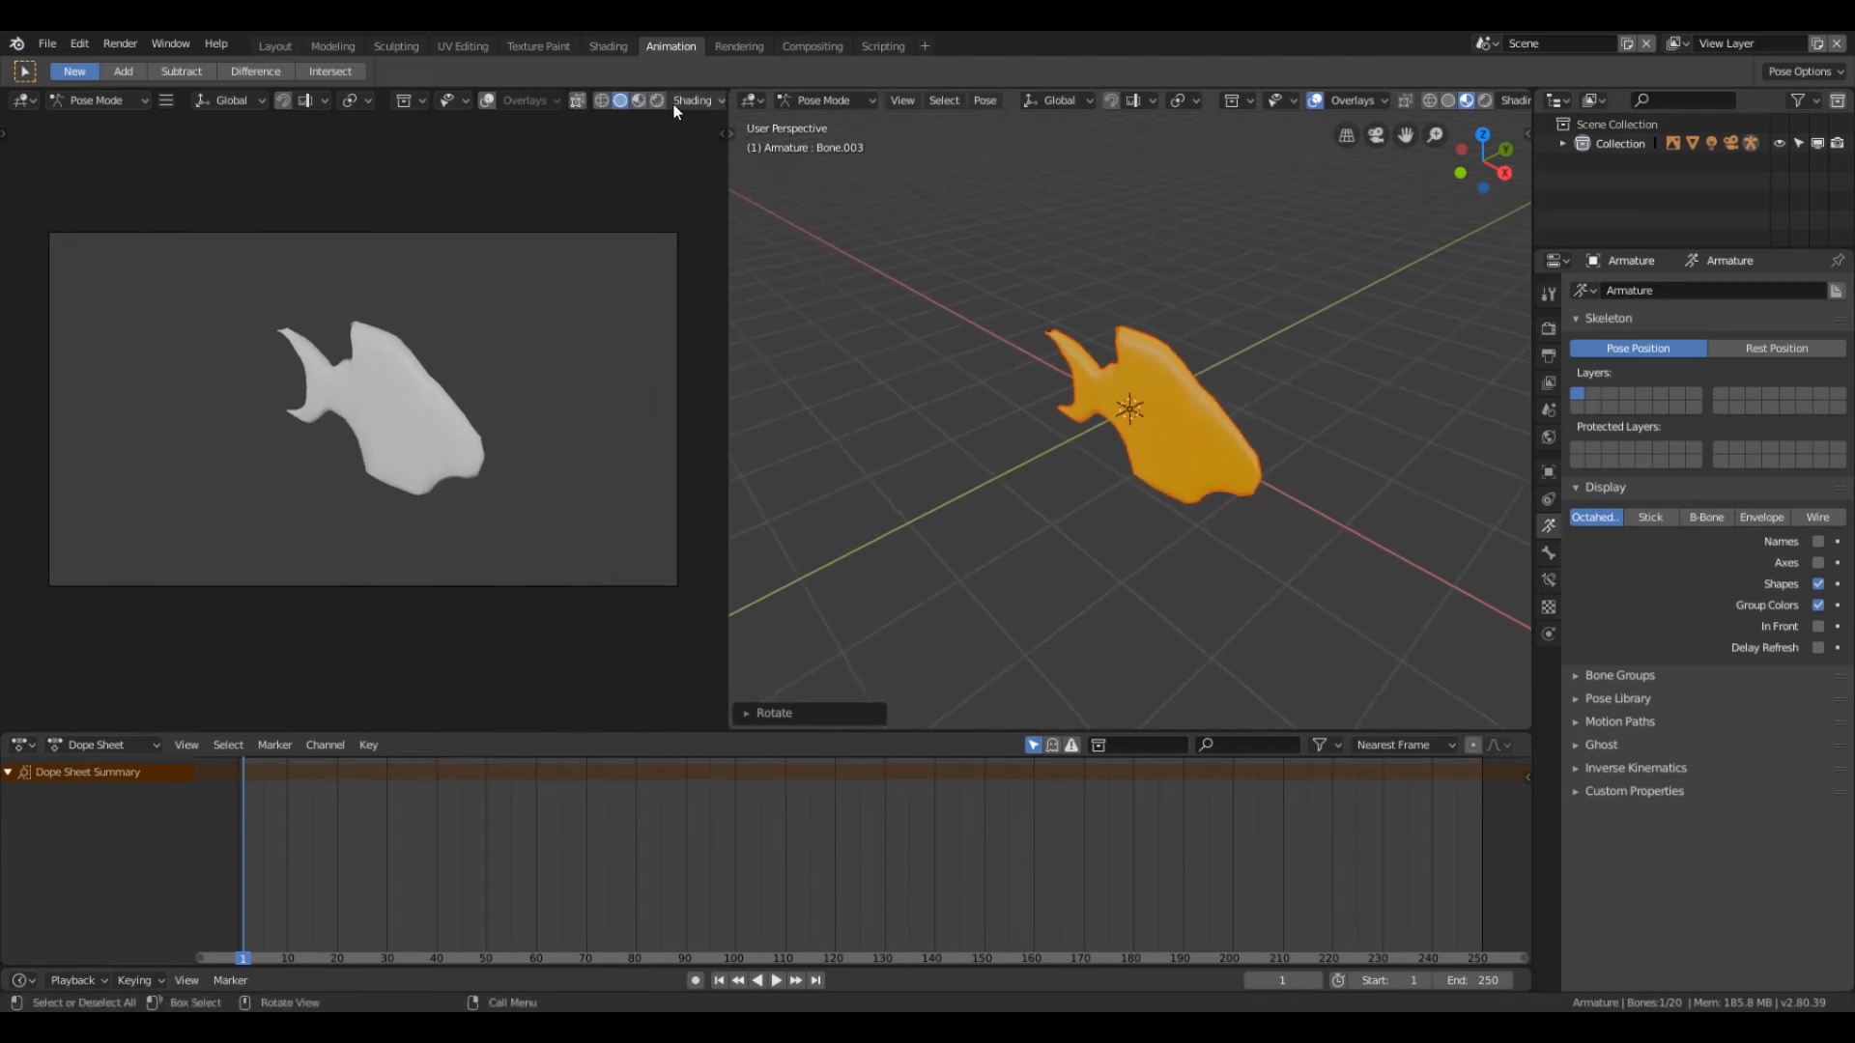
pyautogui.click(644, 99)
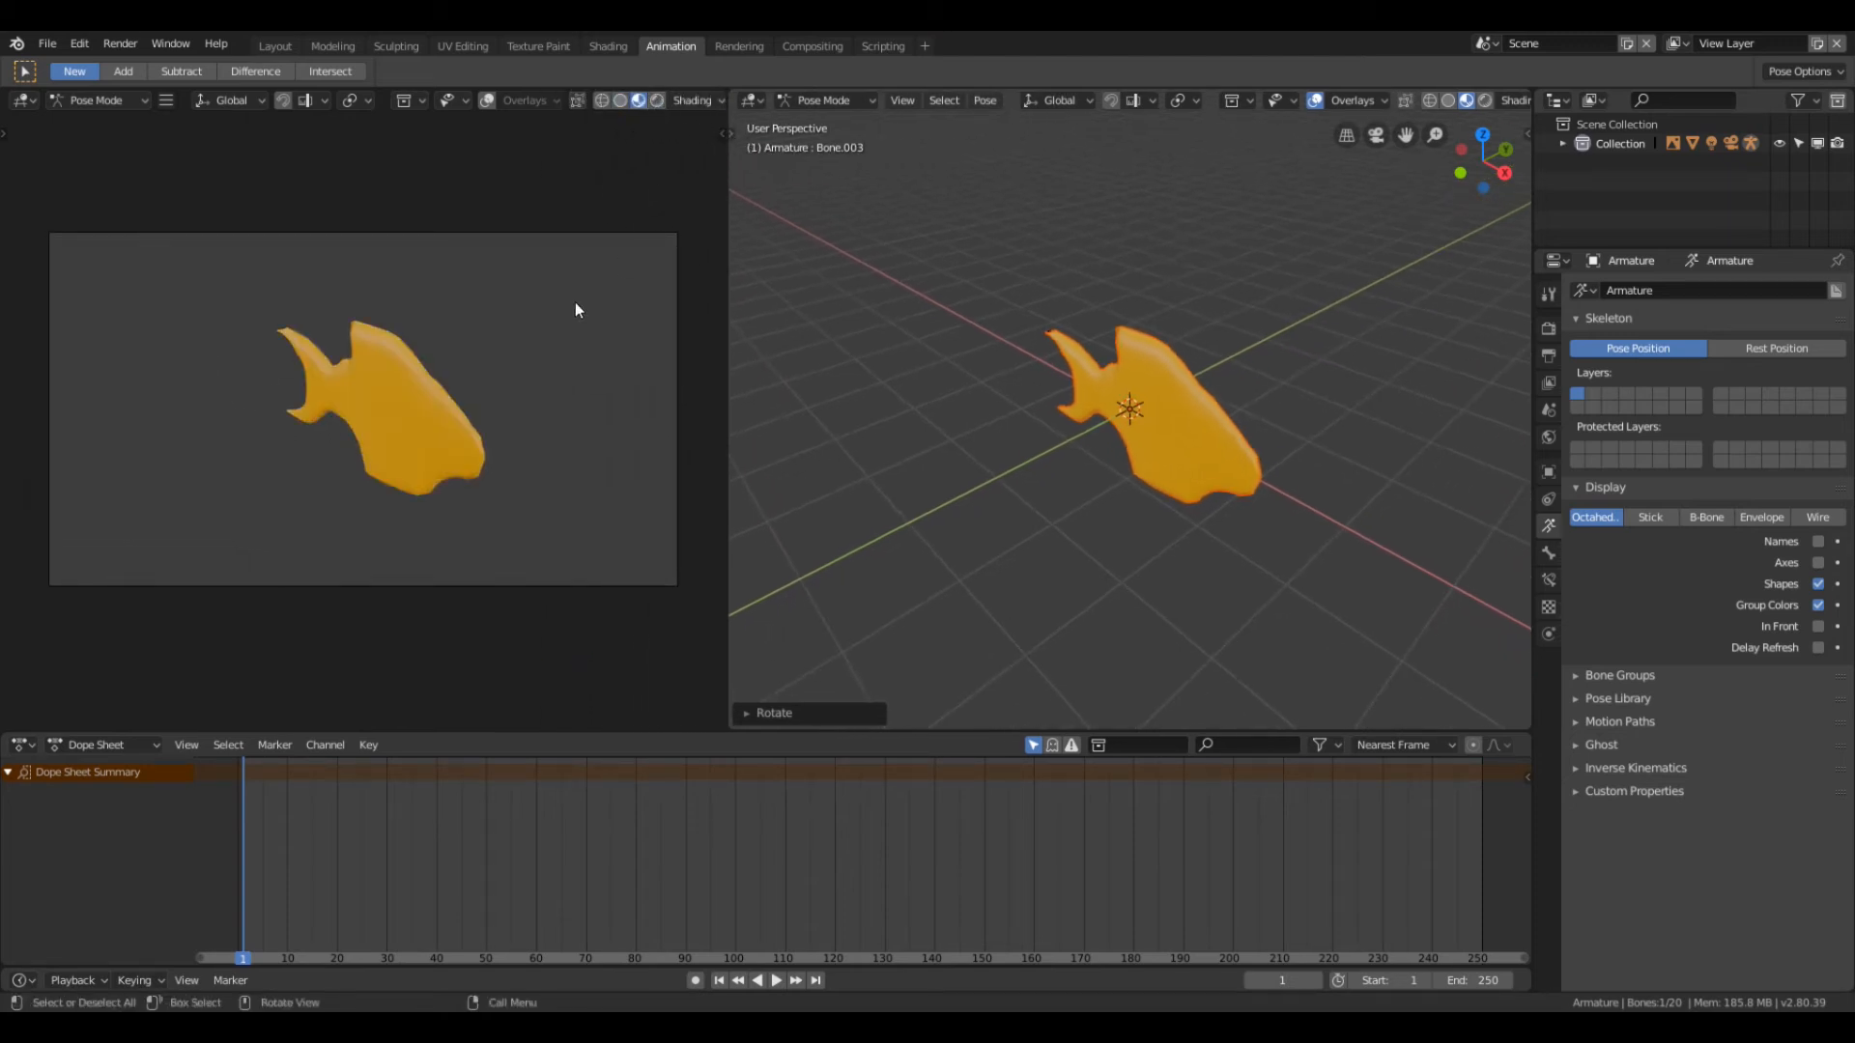
pyautogui.click(657, 97)
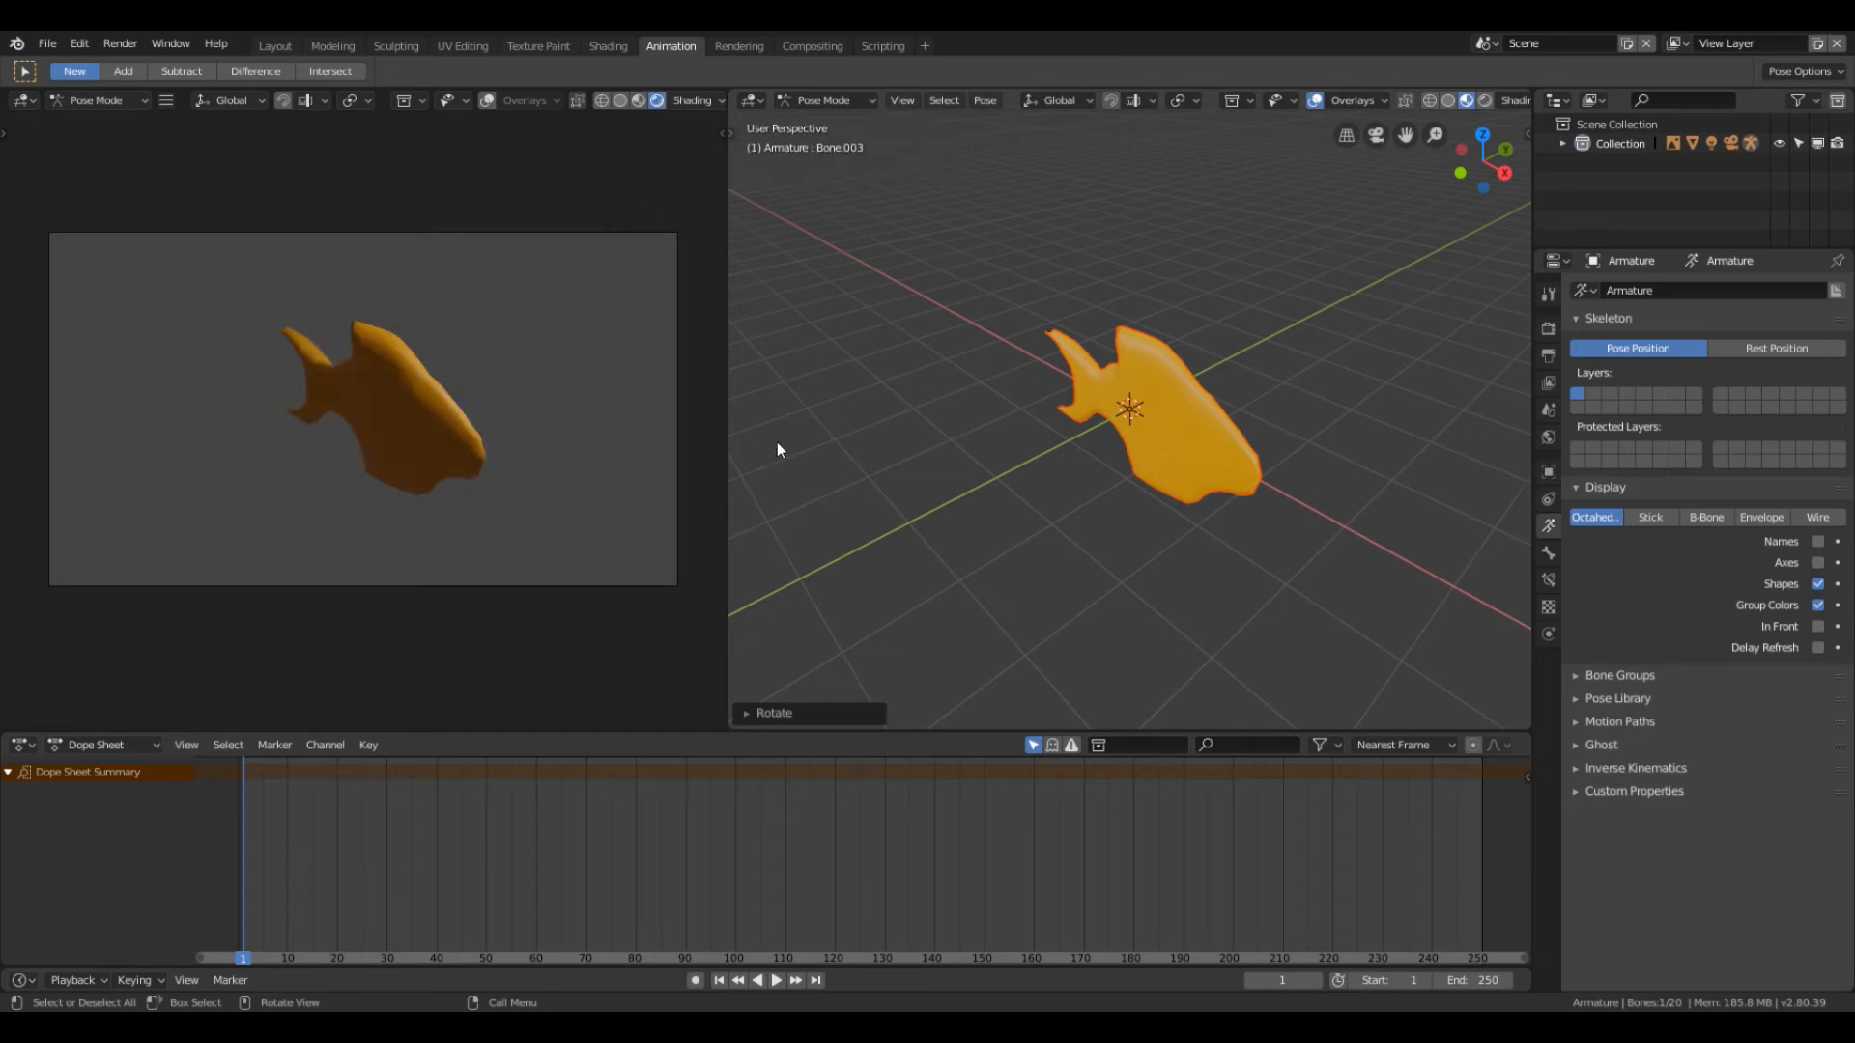
# Step: Enable In Front in the armature's display settings so the bones draw over the fish mesh
pyautogui.moveTo(1147, 506); pyautogui.dragTo(1115, 365, button='middle')
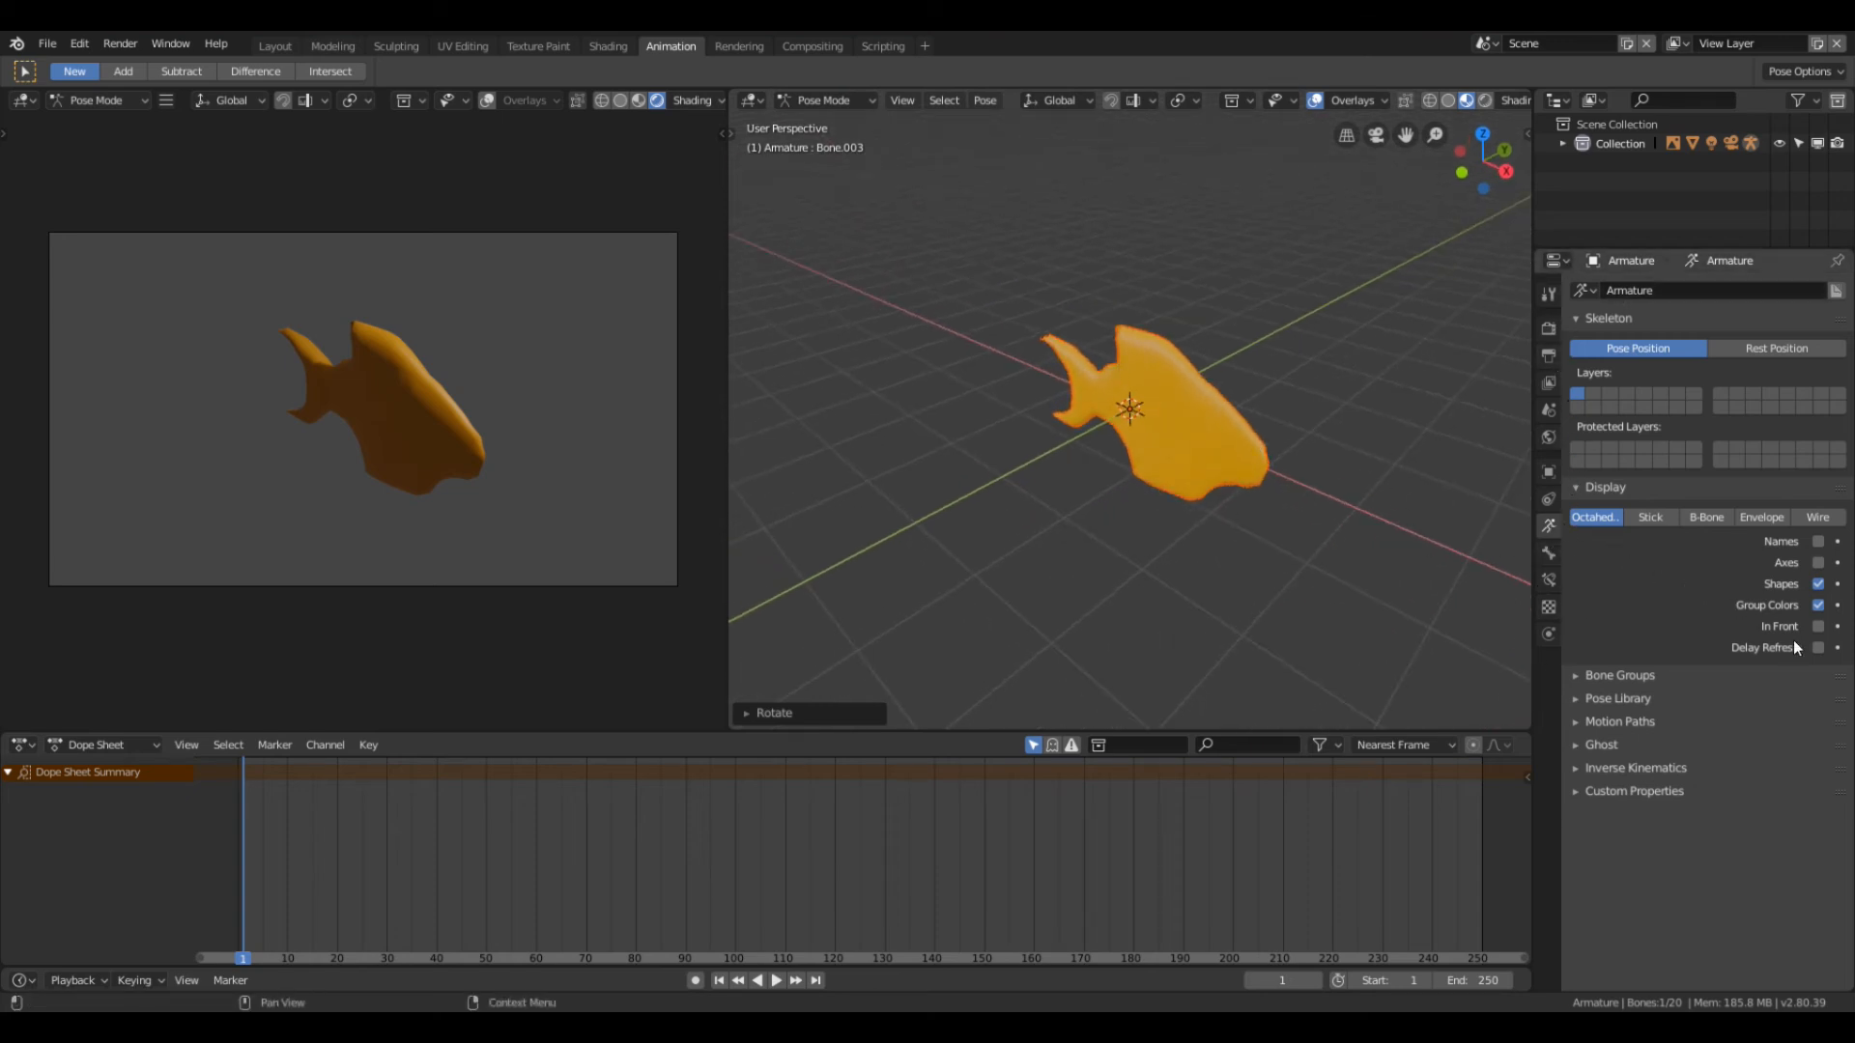
pyautogui.click(1818, 626)
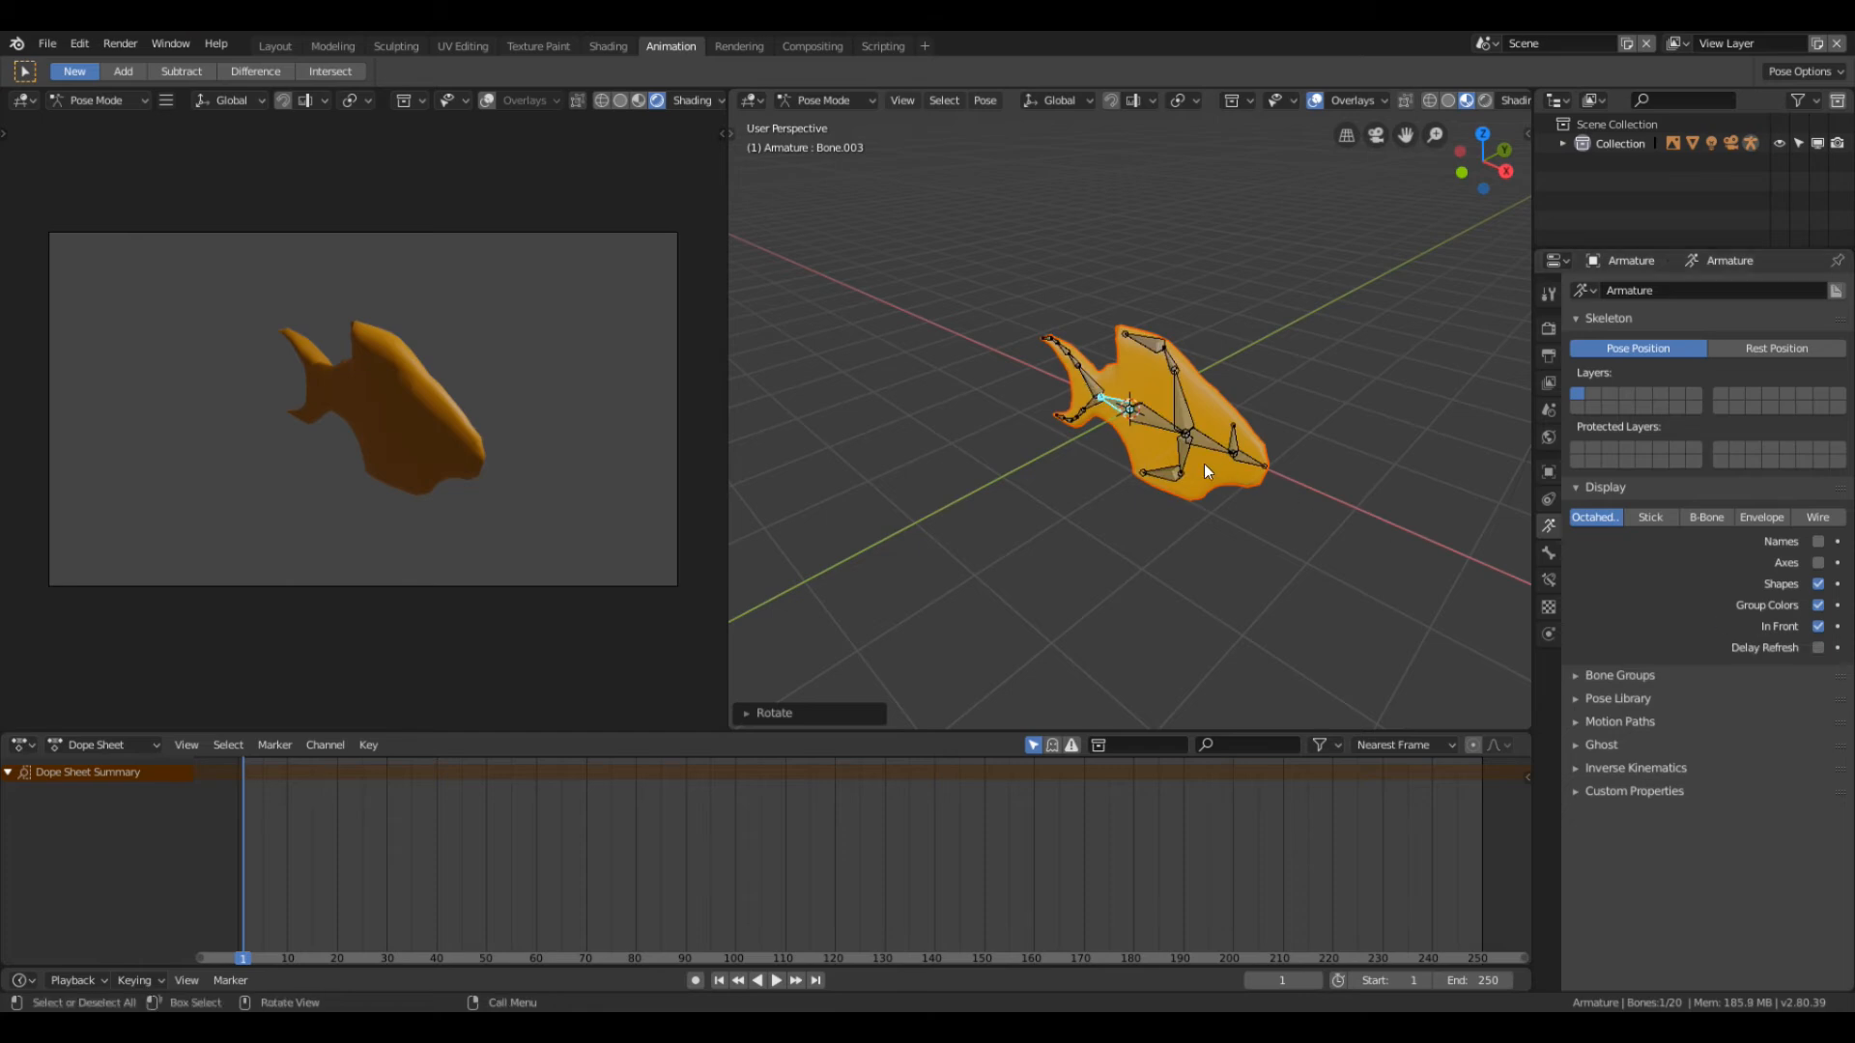
pyautogui.moveTo(1247, 547); pyautogui.dragTo(1269, 197, button='middle')
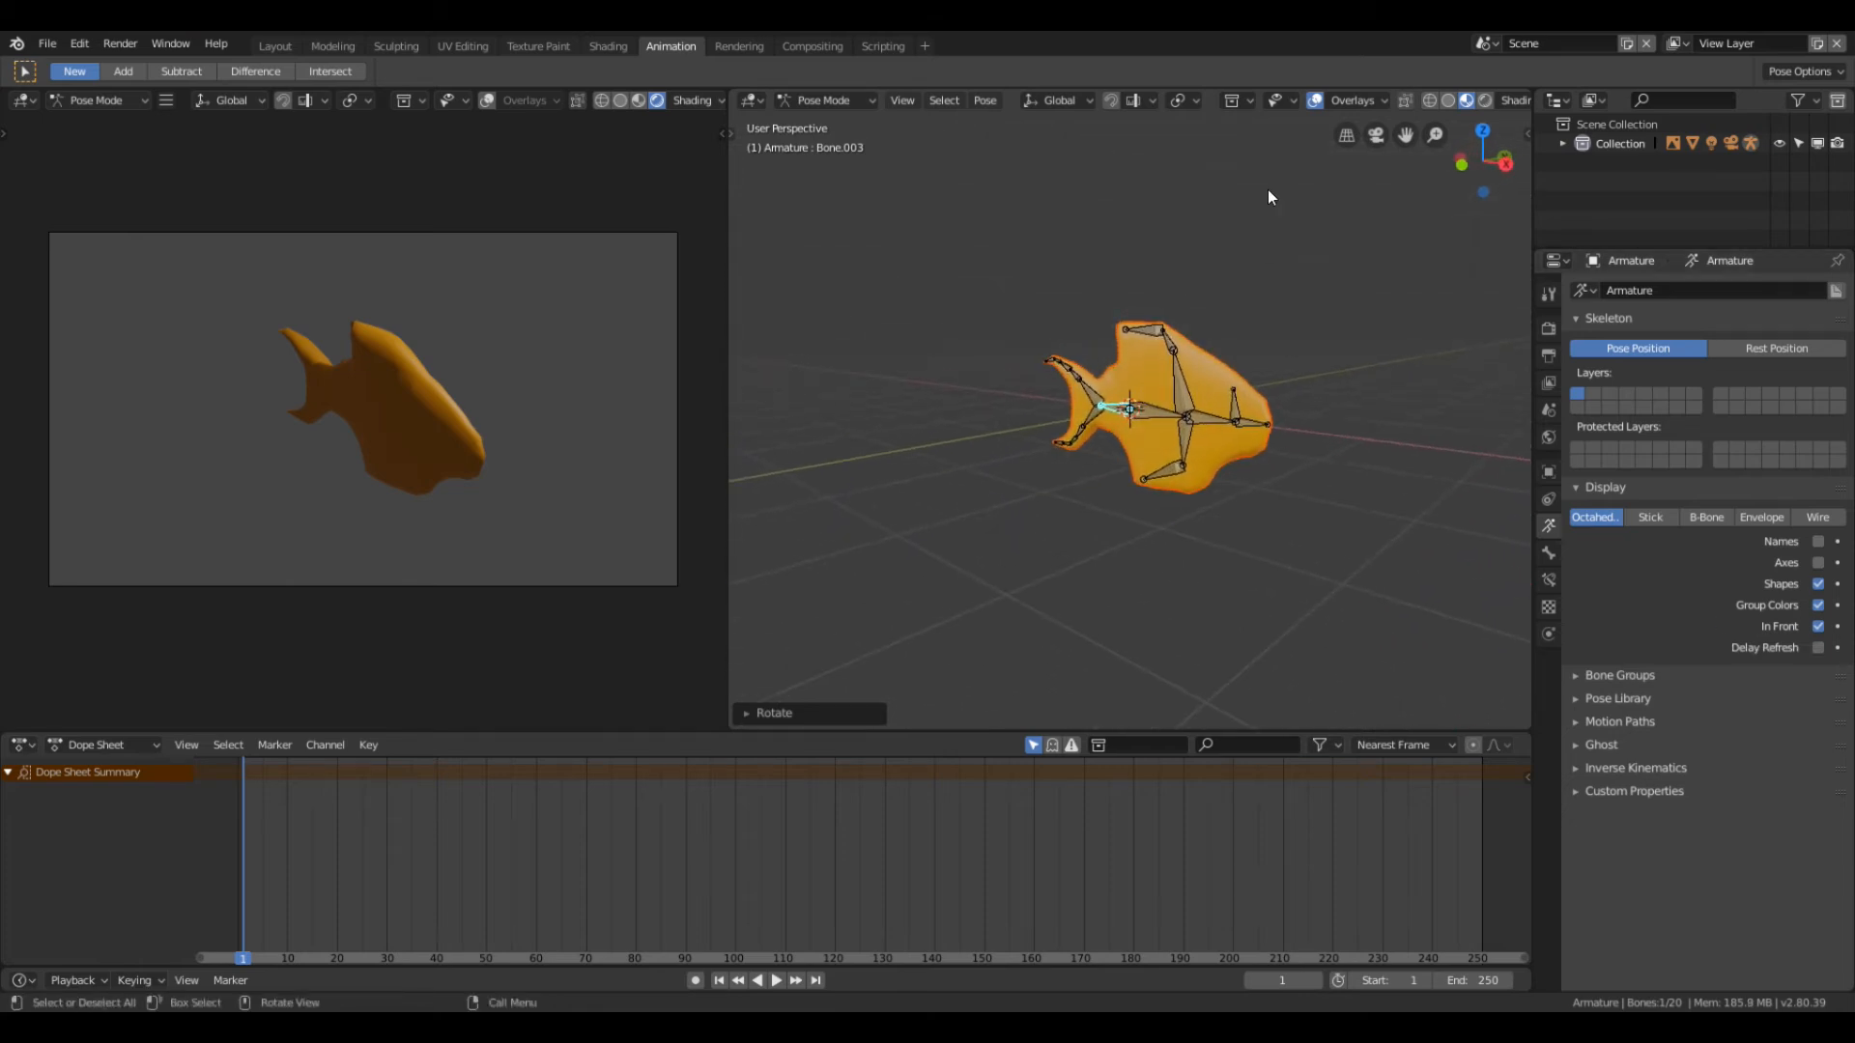
pyautogui.click(1383, 100)
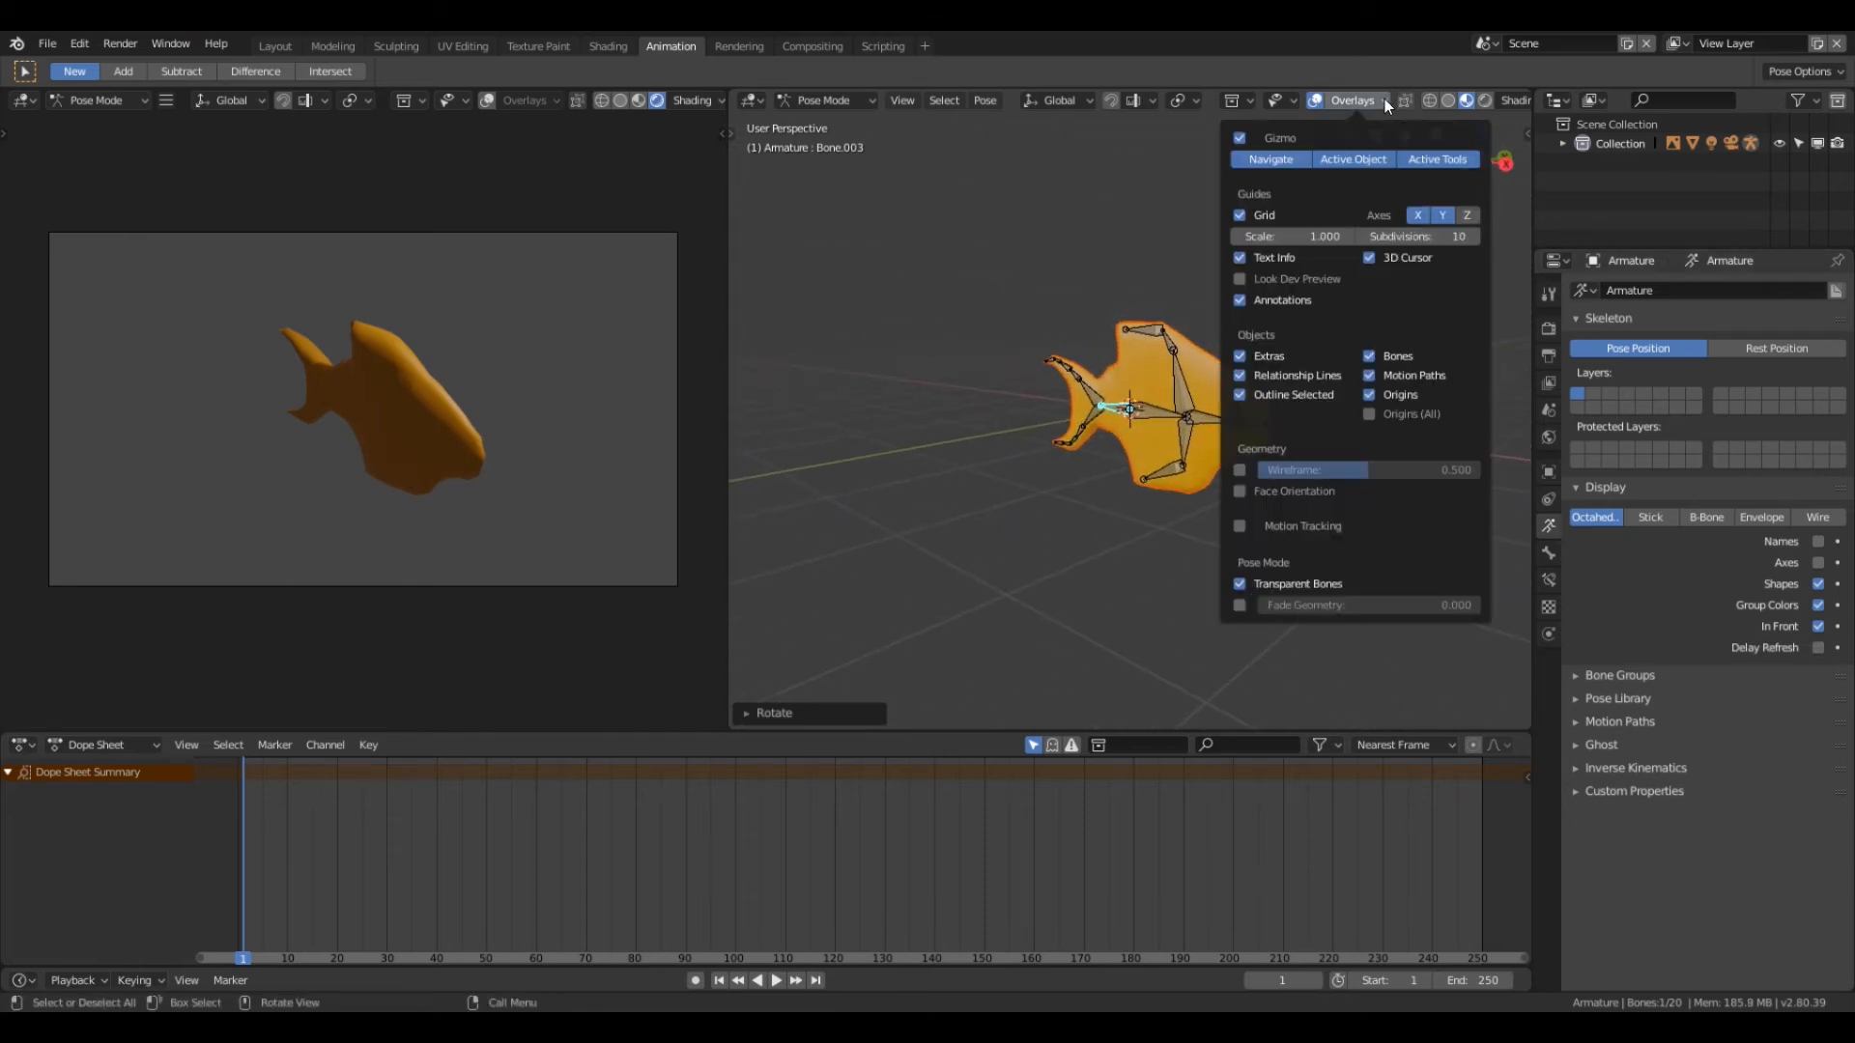
pyautogui.click(1239, 584)
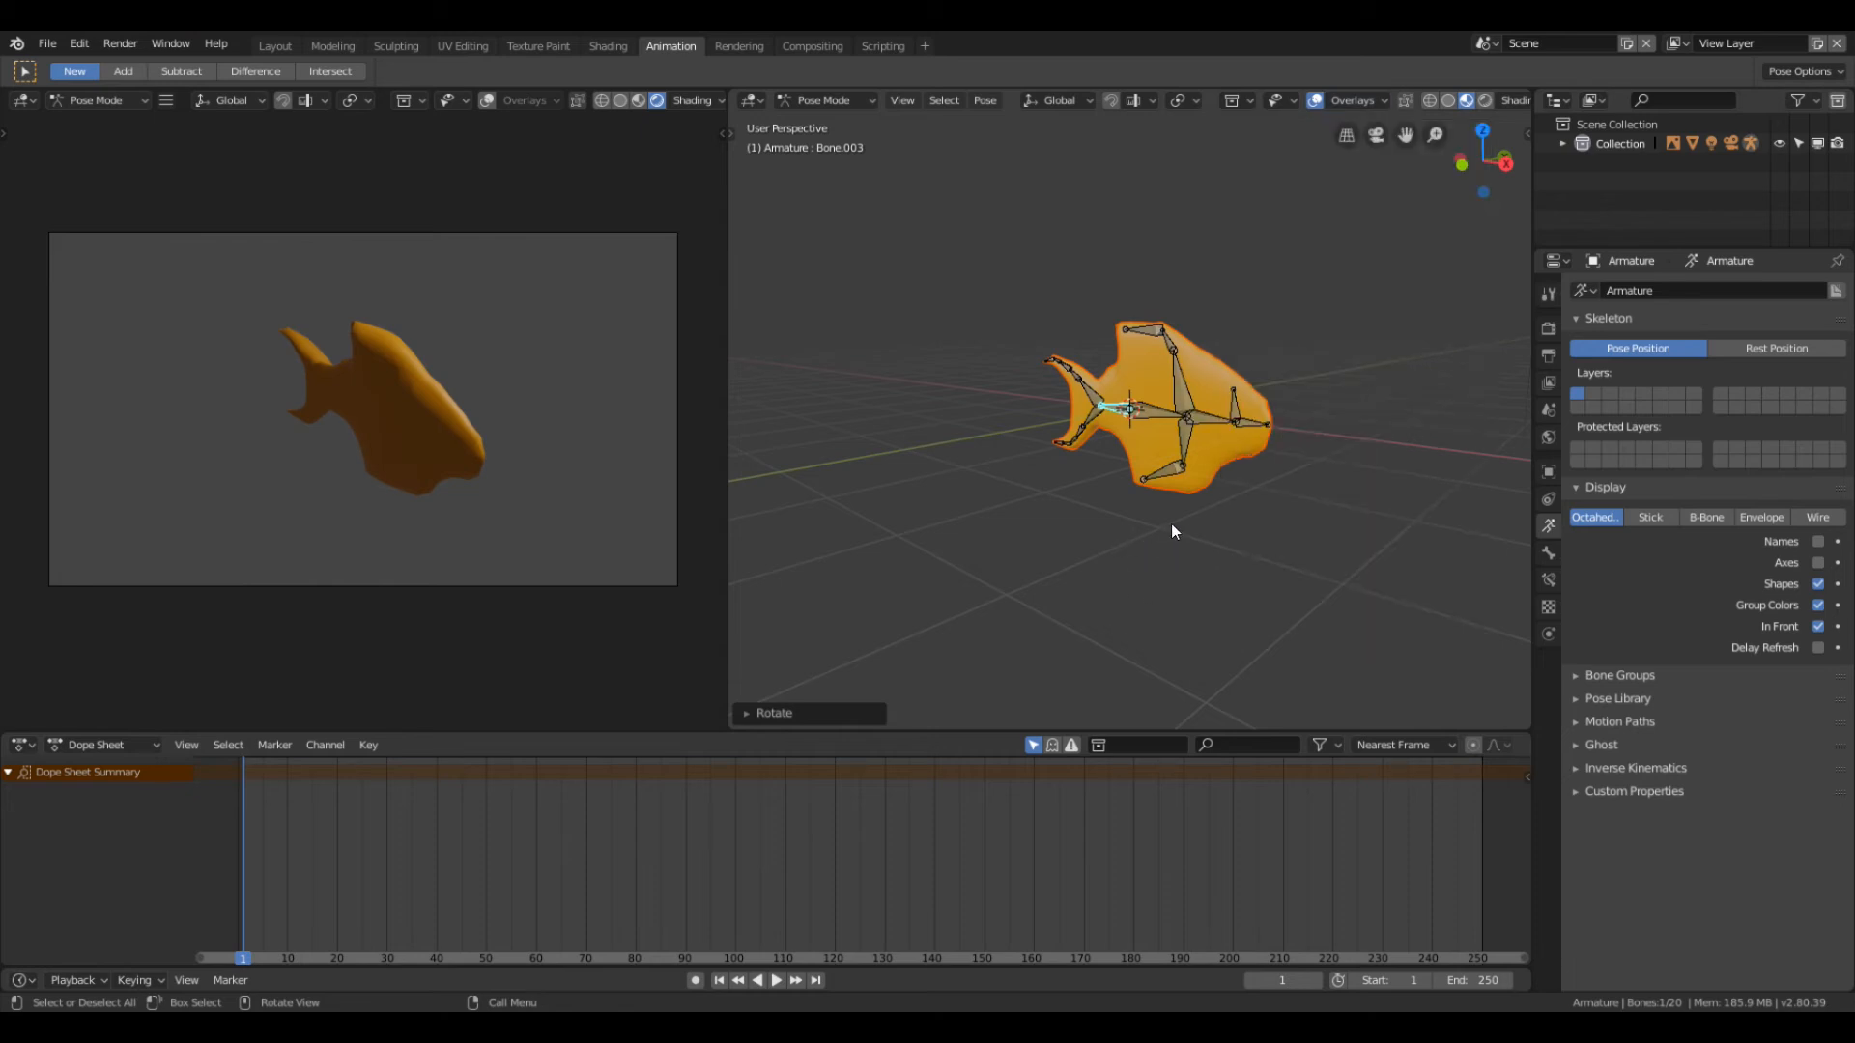
# Step: Turn on Auto Keying for the armature's swim action
pyautogui.scroll(5, 1173, 507)
pyautogui.moveTo(1175, 490); pyautogui.dragTo(1260, 474, button='middle')
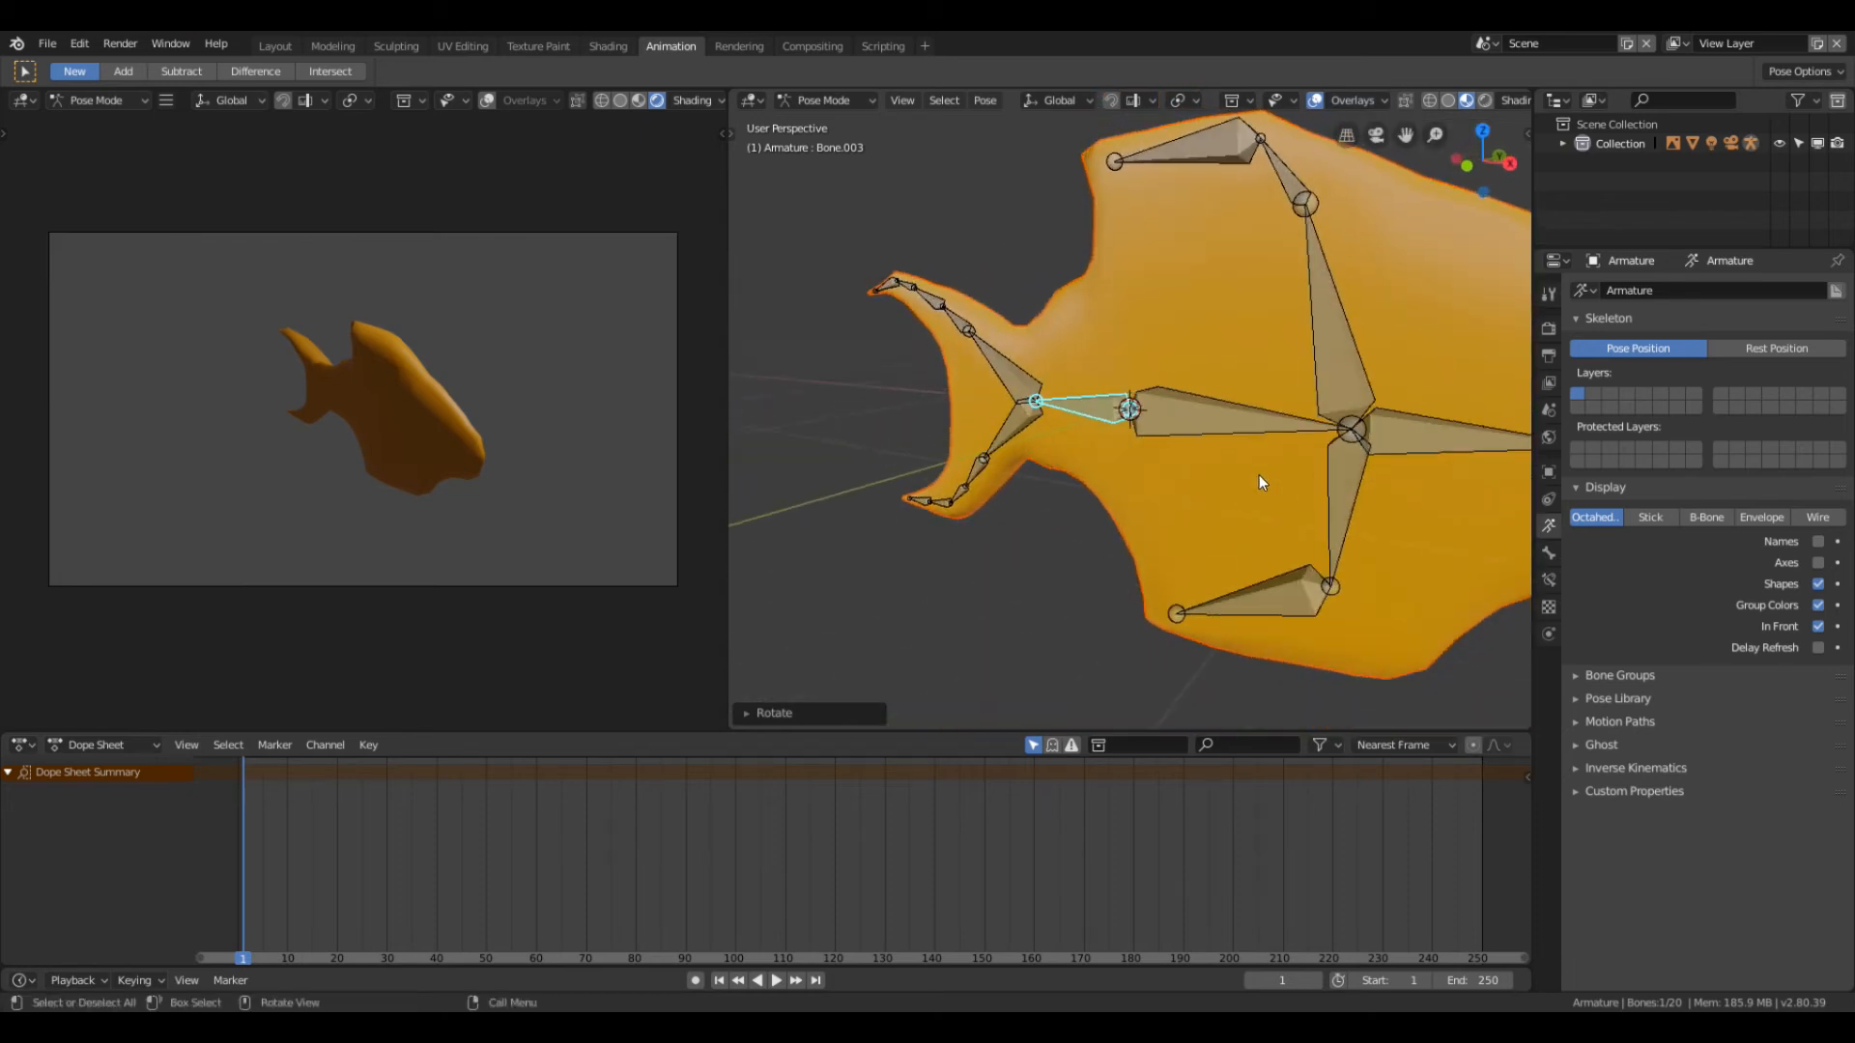
pyautogui.scroll(-2, 1260, 474)
pyautogui.moveTo(1318, 379); pyautogui.dragTo(1294, 454, button='middle')
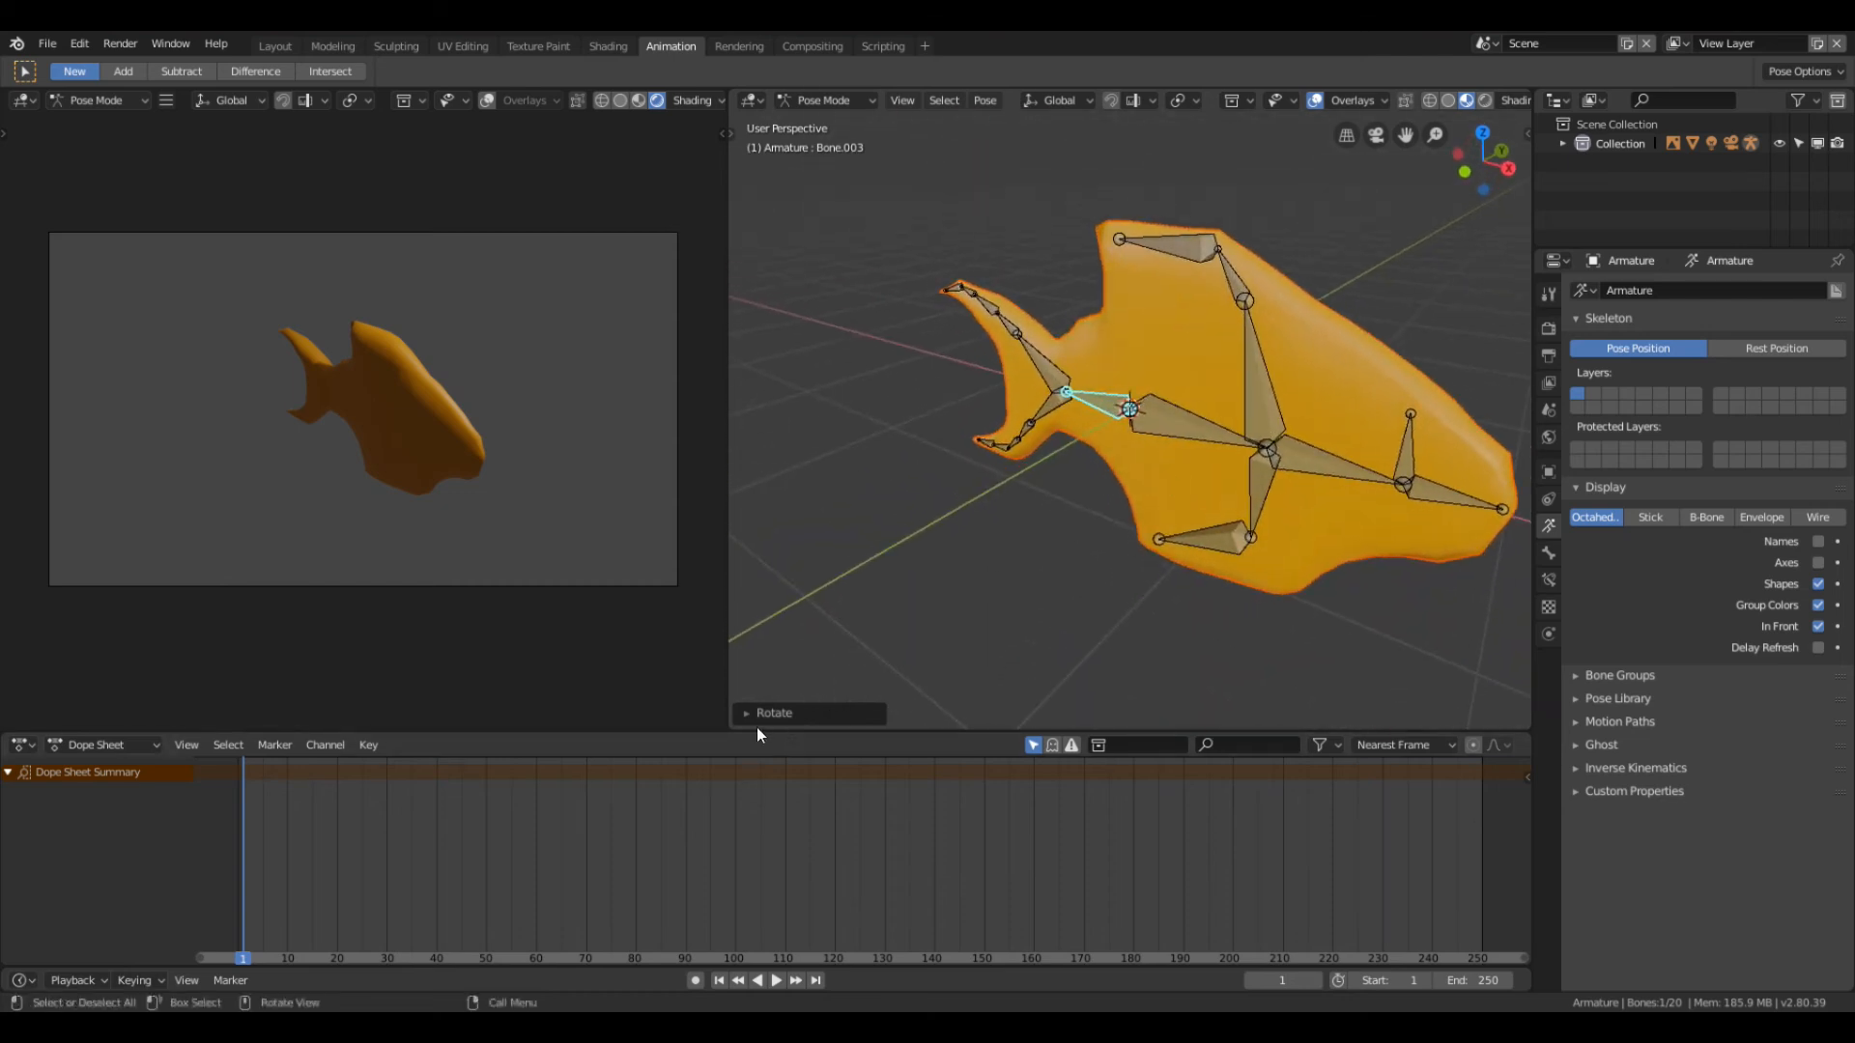
pyautogui.moveTo(1030, 501); pyautogui.dragTo(1057, 559, button='middle')
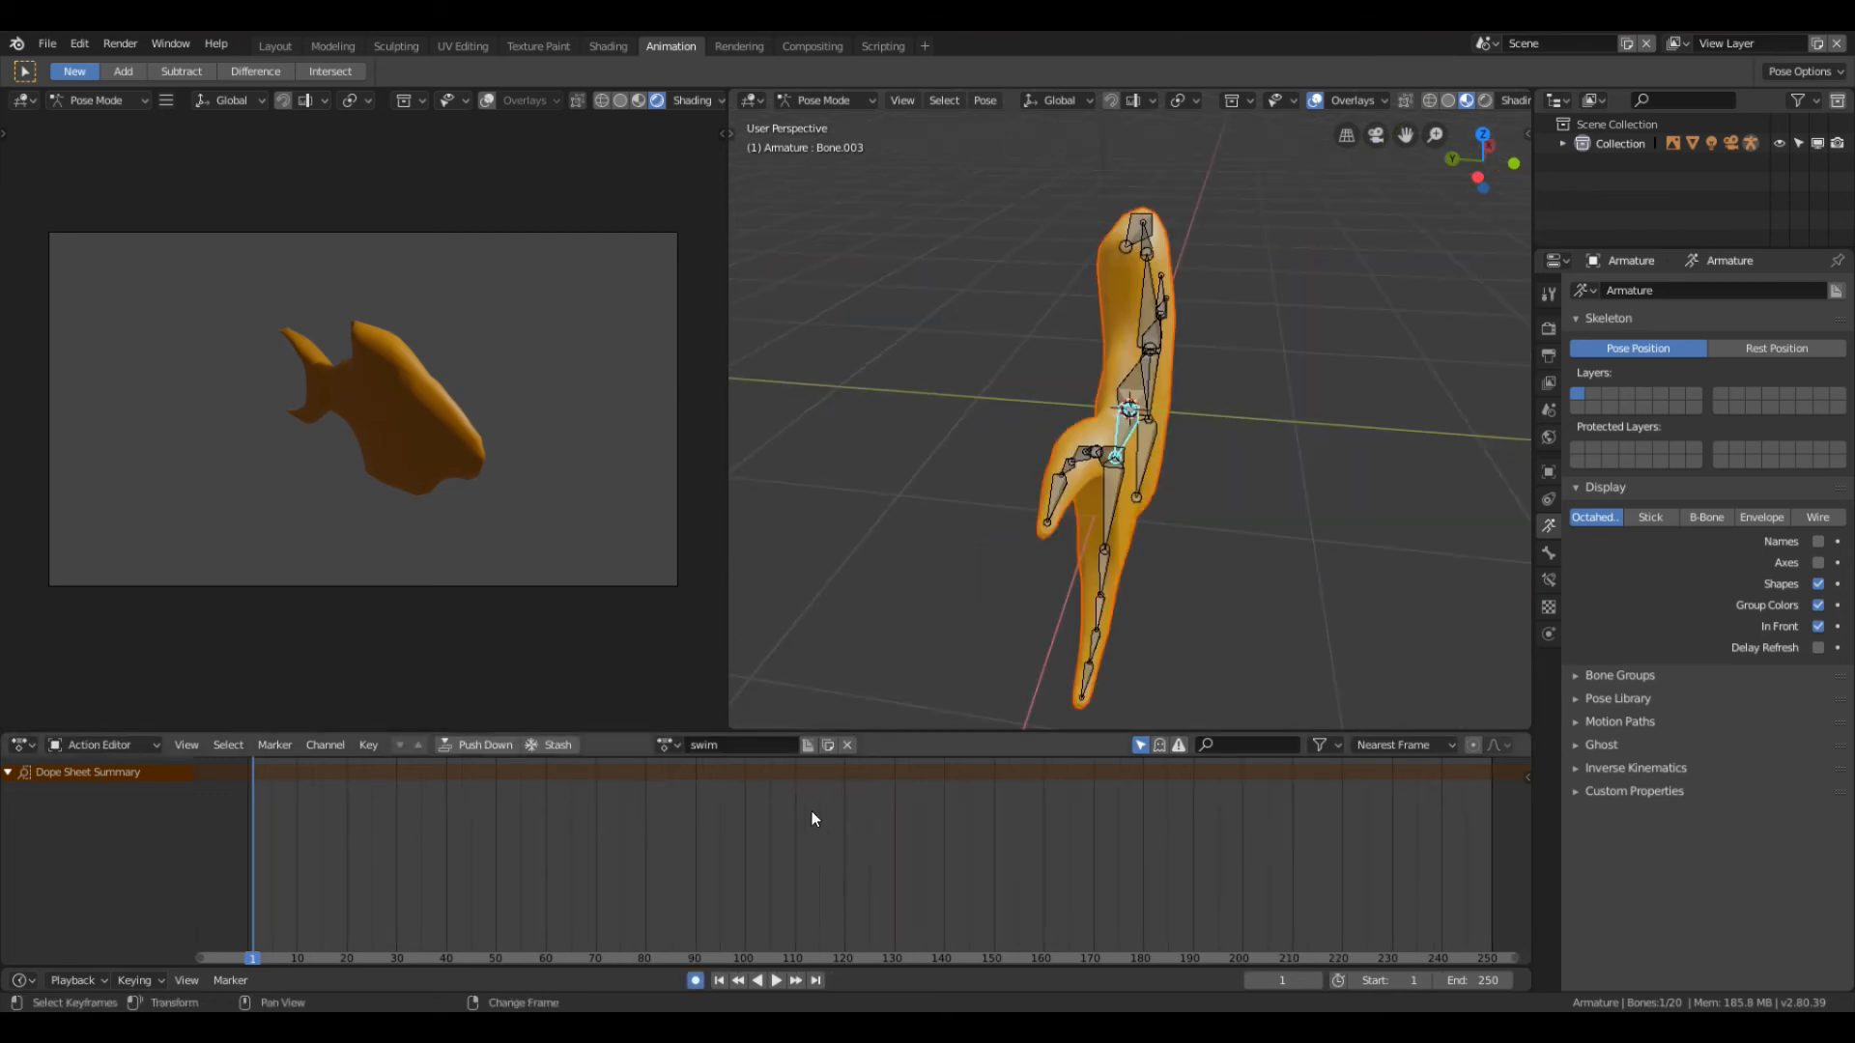
pyautogui.click(695, 980)
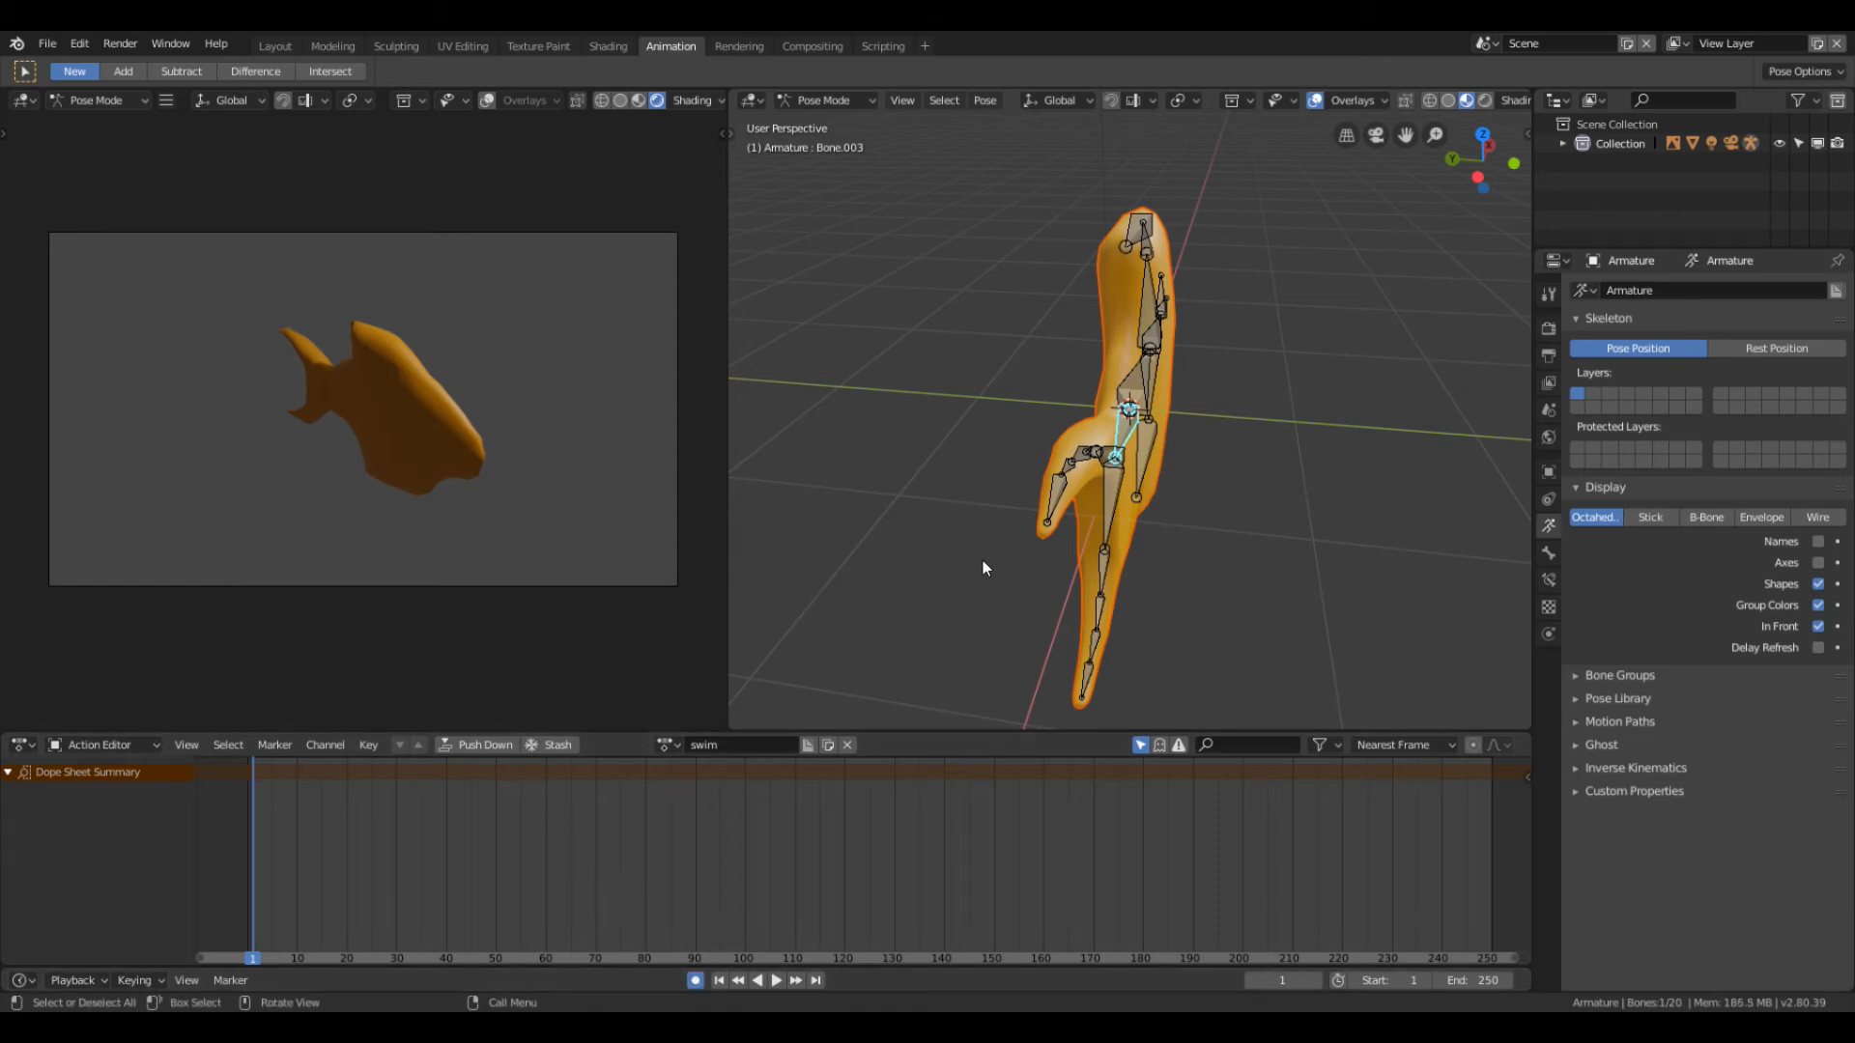
# Step: At frame 1, rotate the tail base bone about the global Z axis to key the tail swung to one side
pyautogui.moveTo(881, 527); pyautogui.dragTo(1018, 473, button='middle')
pyautogui.press('r')
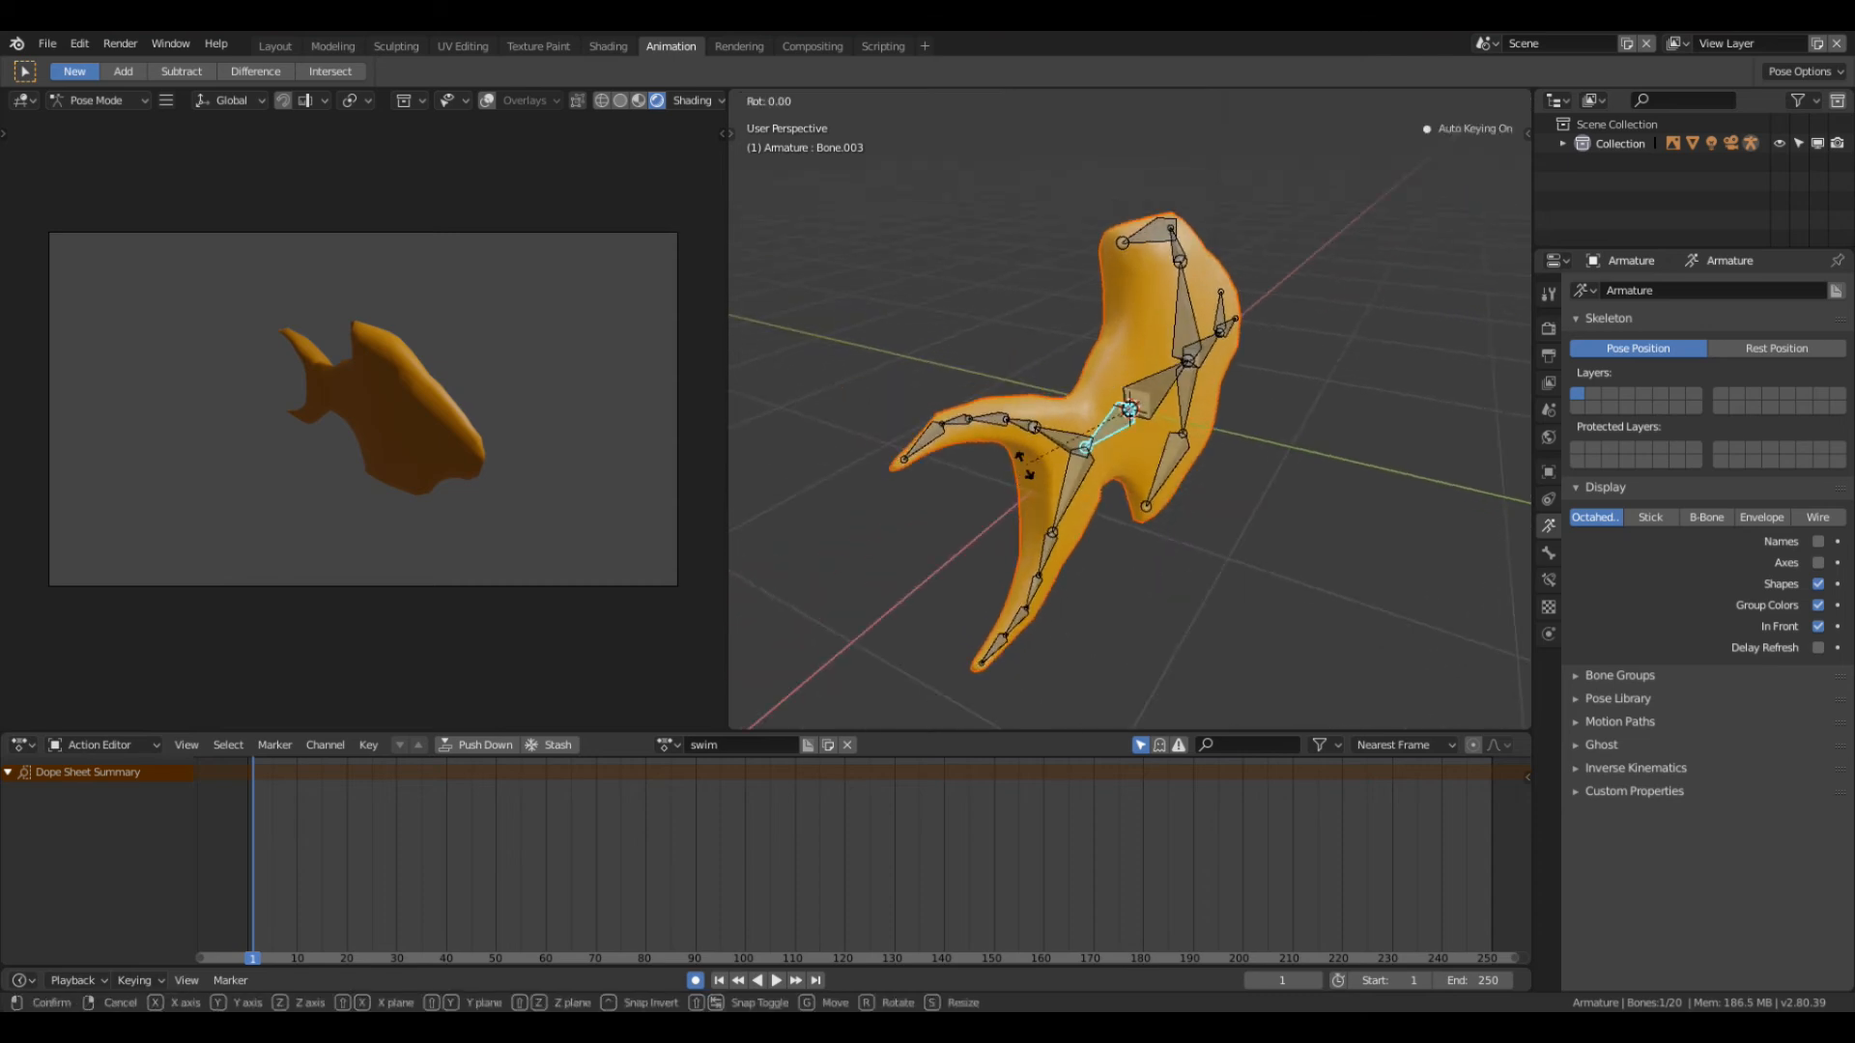
pyautogui.press('z')
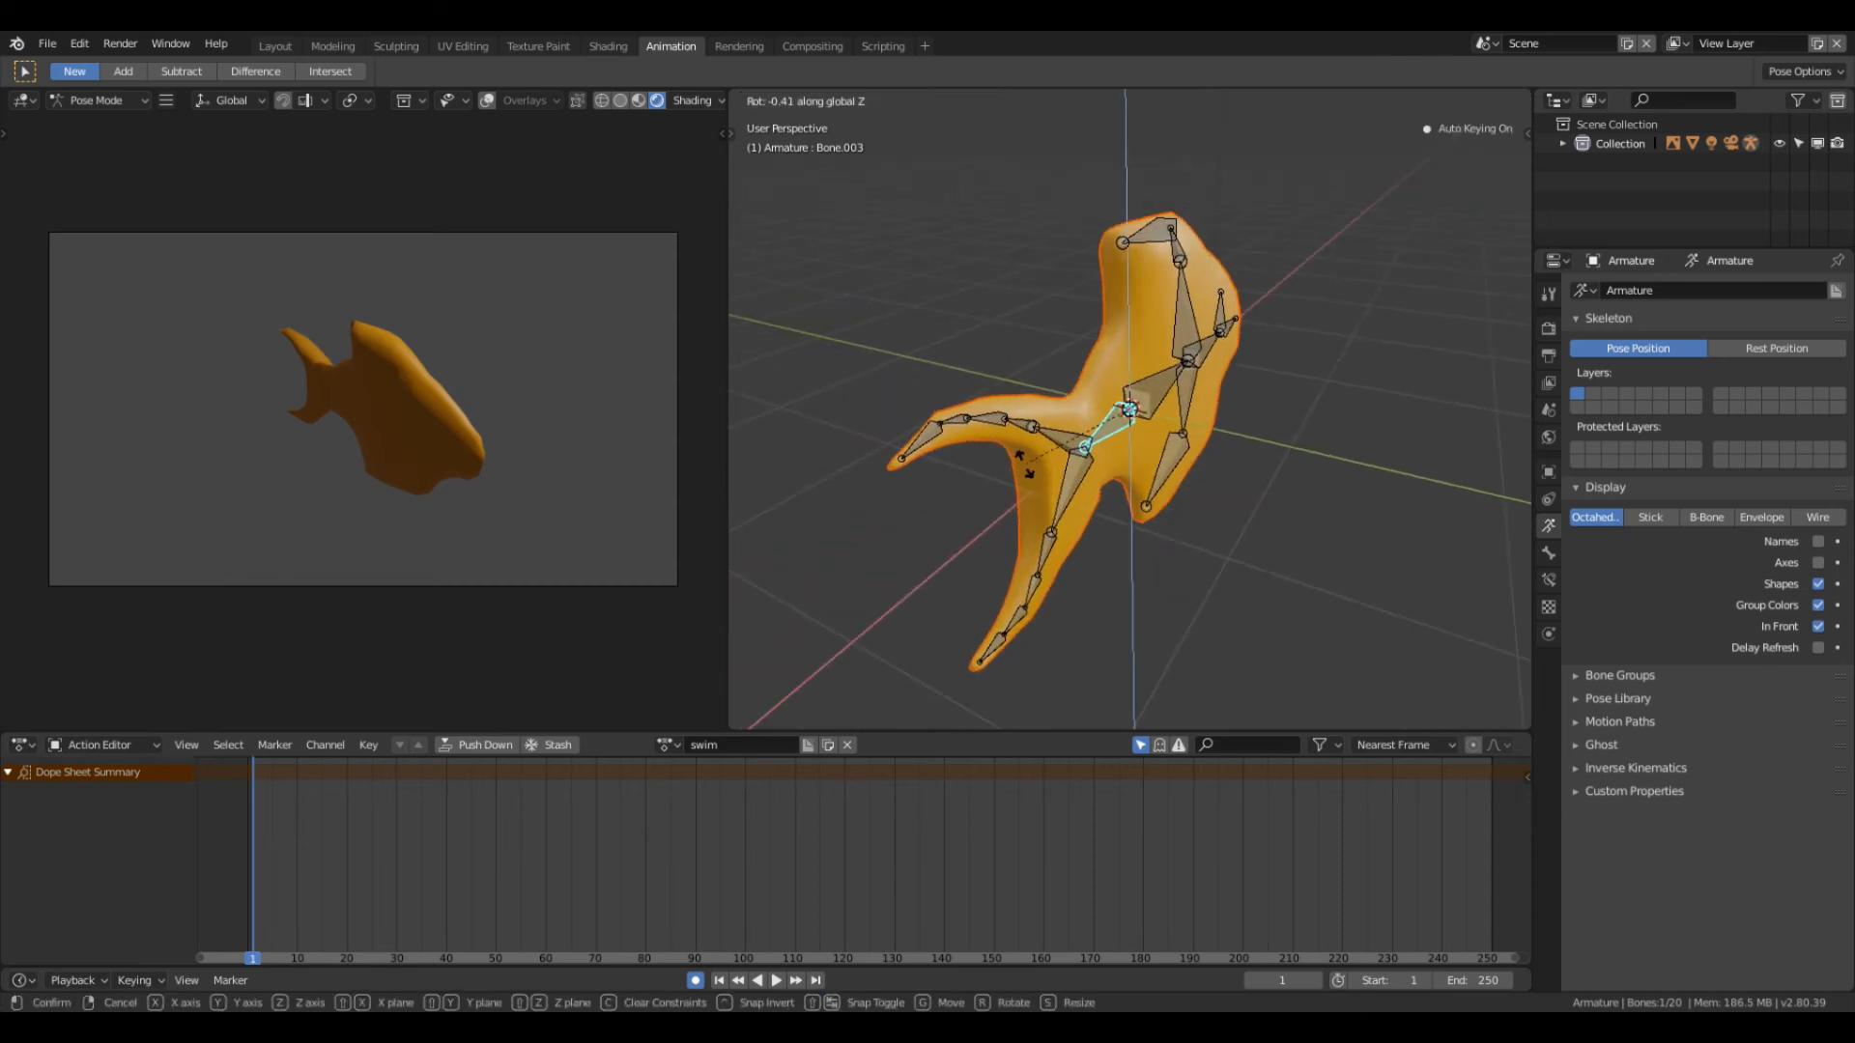
pyautogui.click(1094, 465)
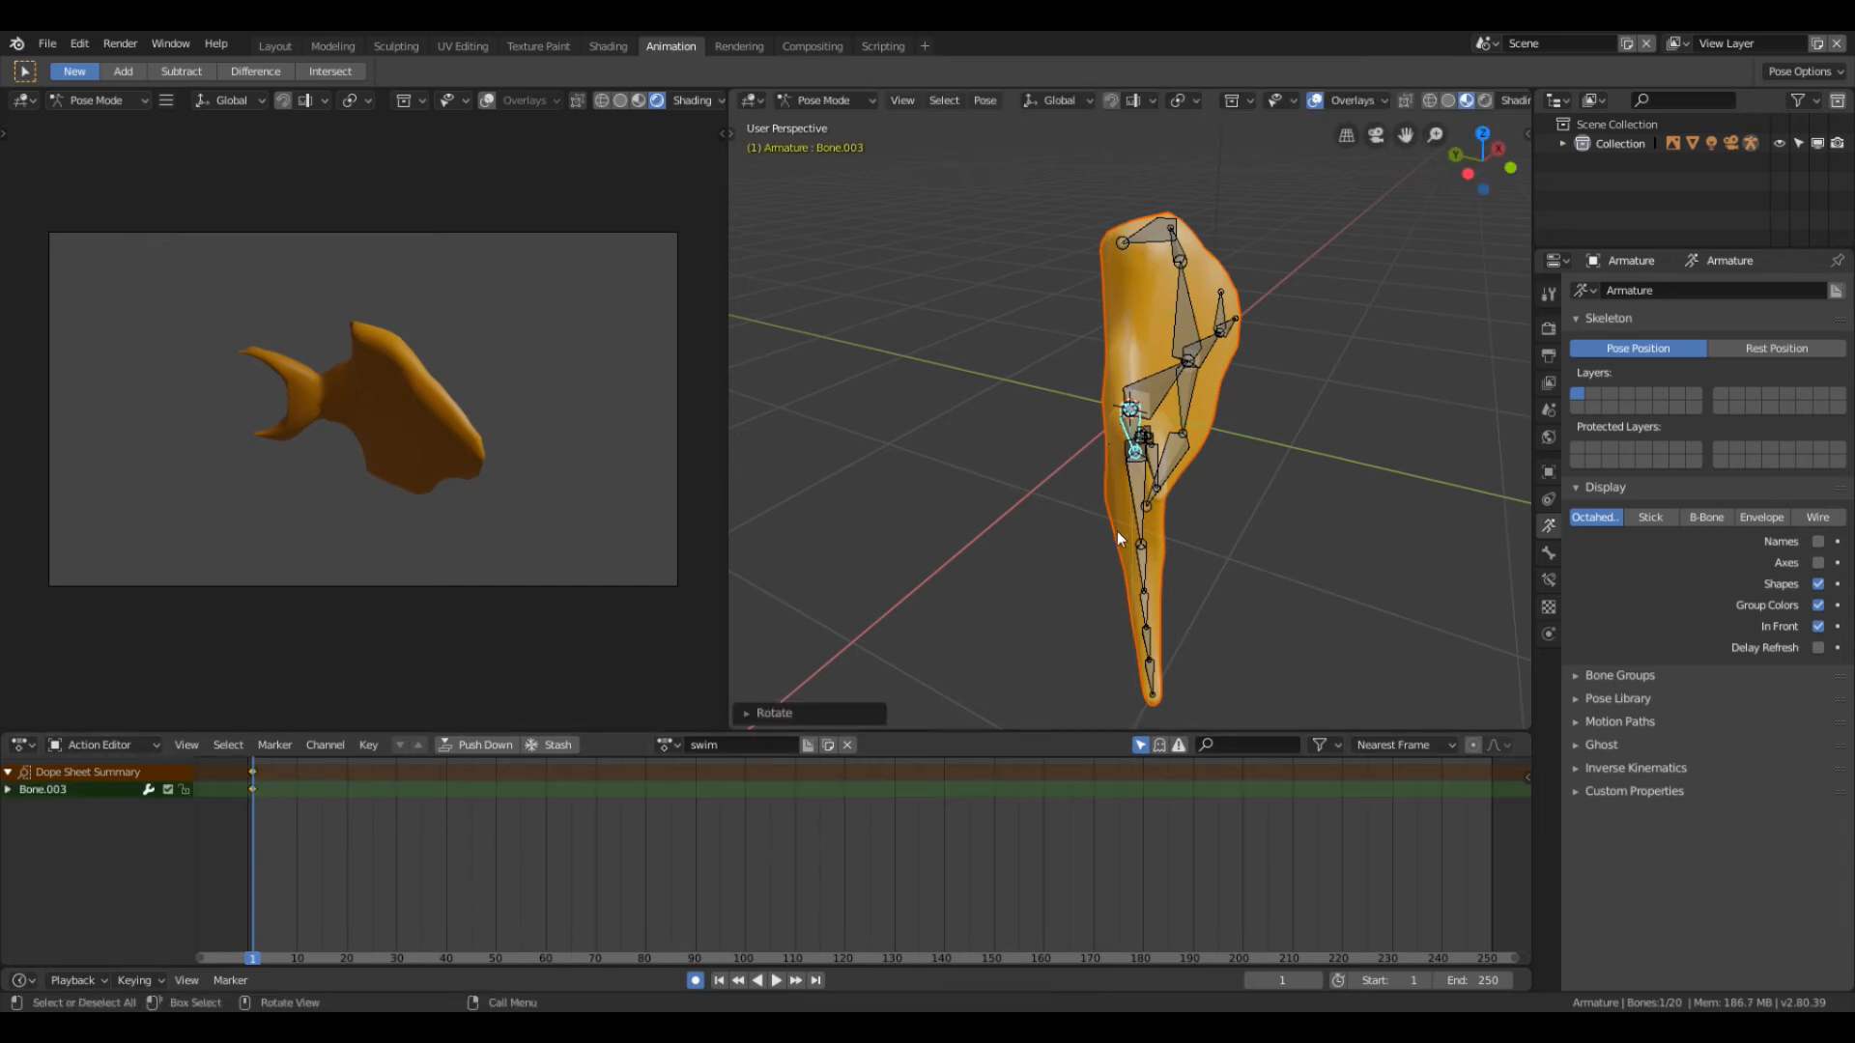
# Step: At frame 10, rotate the tail base bone about the global Z axis to key the tail swung to the opposite side
pyautogui.moveTo(1117, 531); pyautogui.dragTo(1185, 554, button='middle')
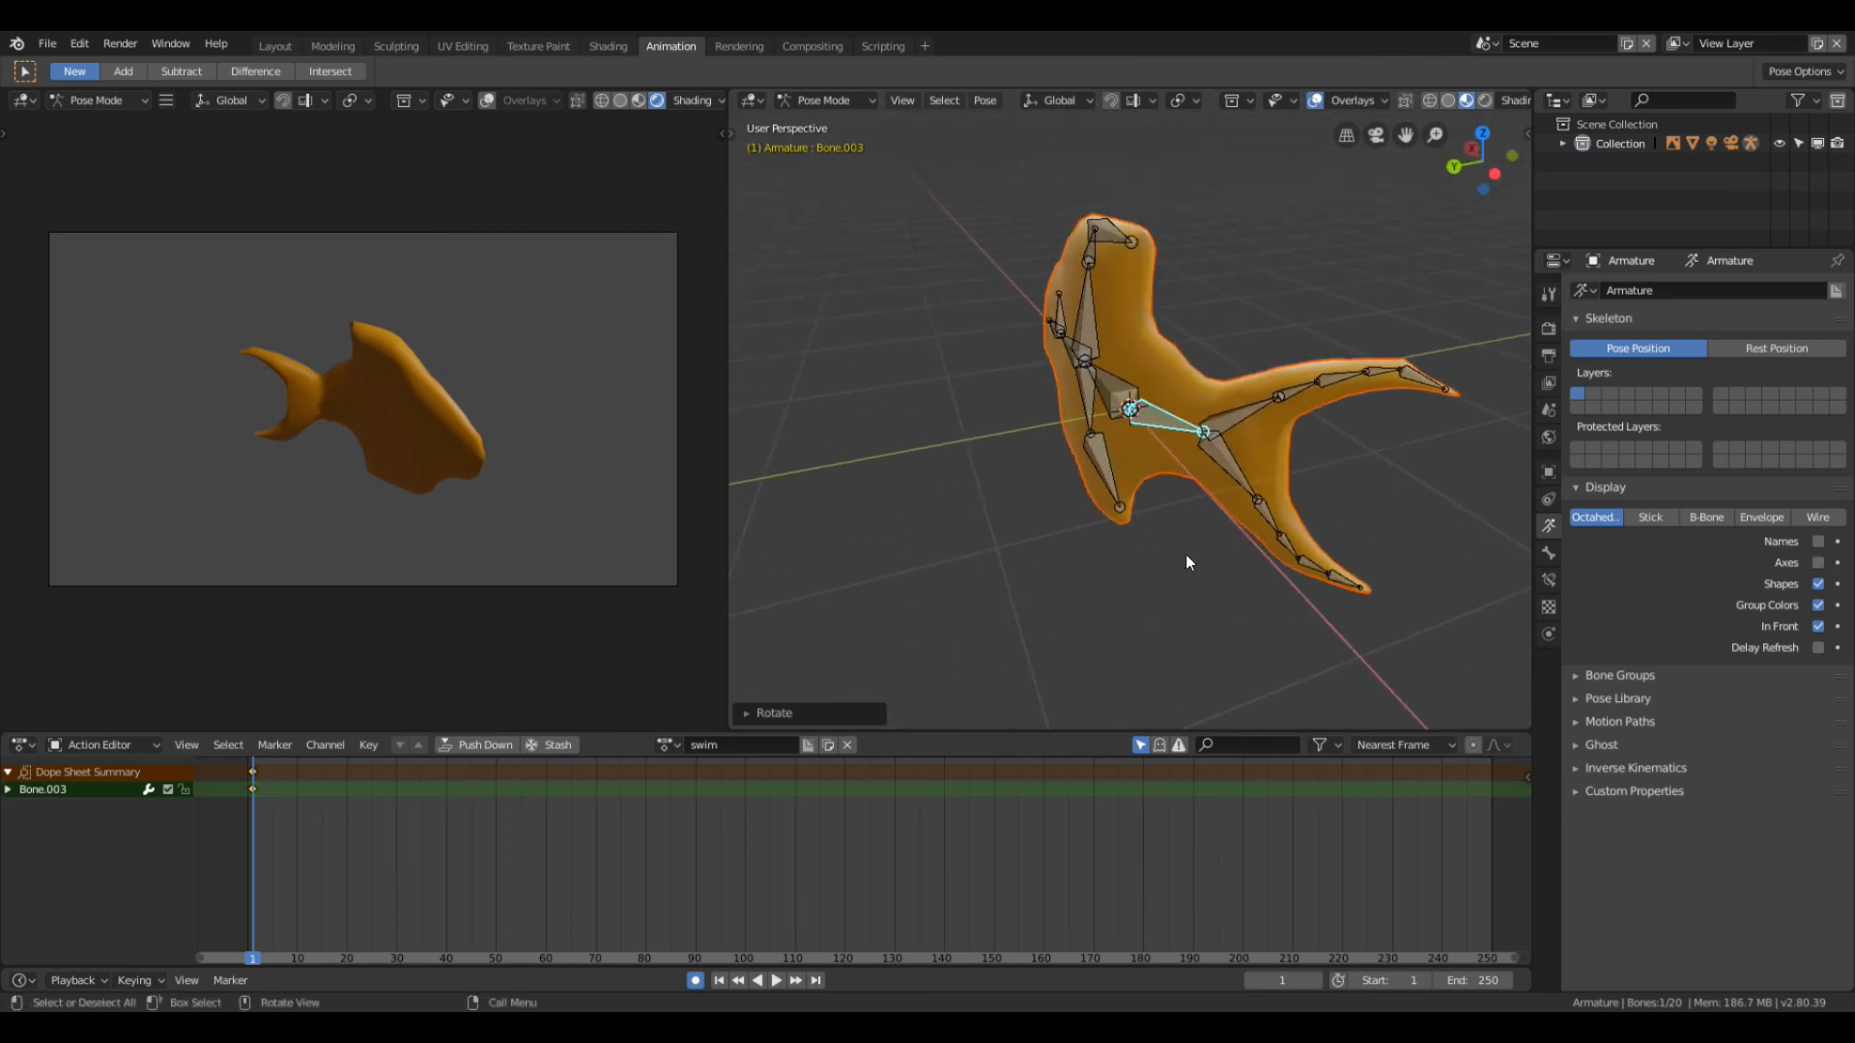
pyautogui.rightClick(297, 780)
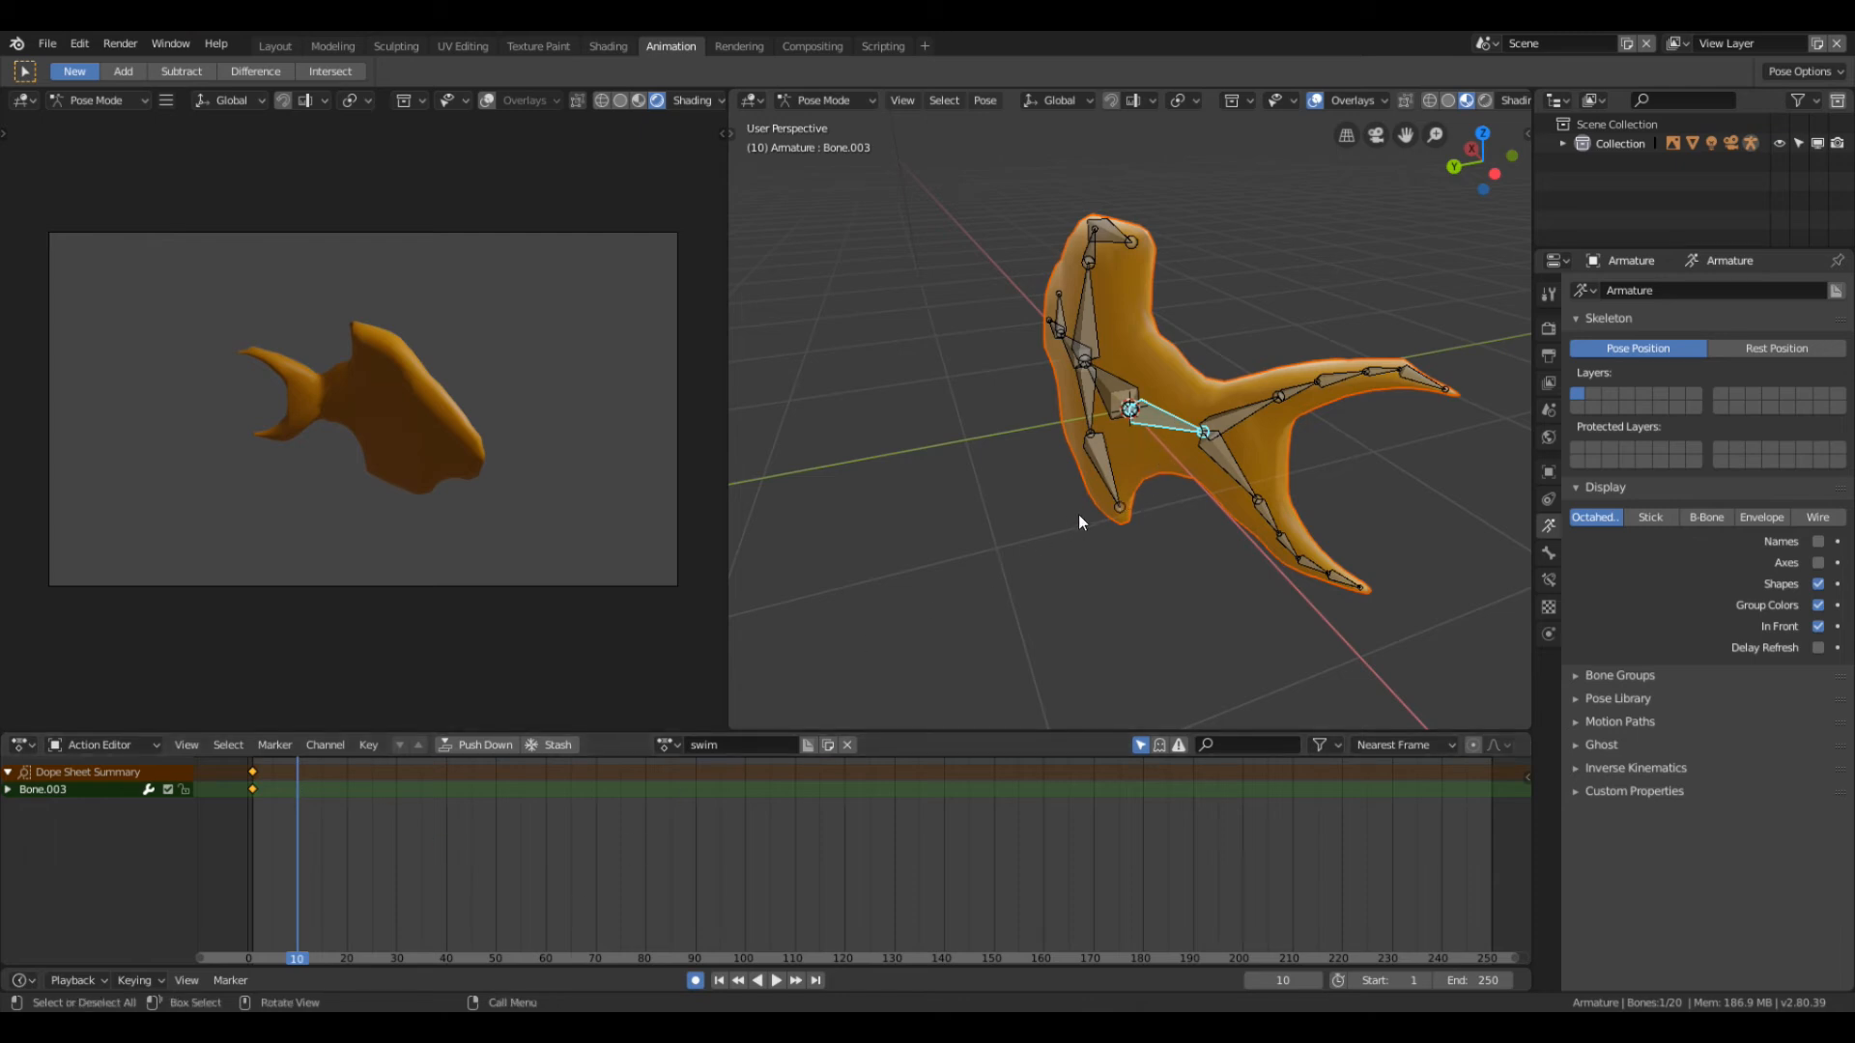
pyautogui.press('r')
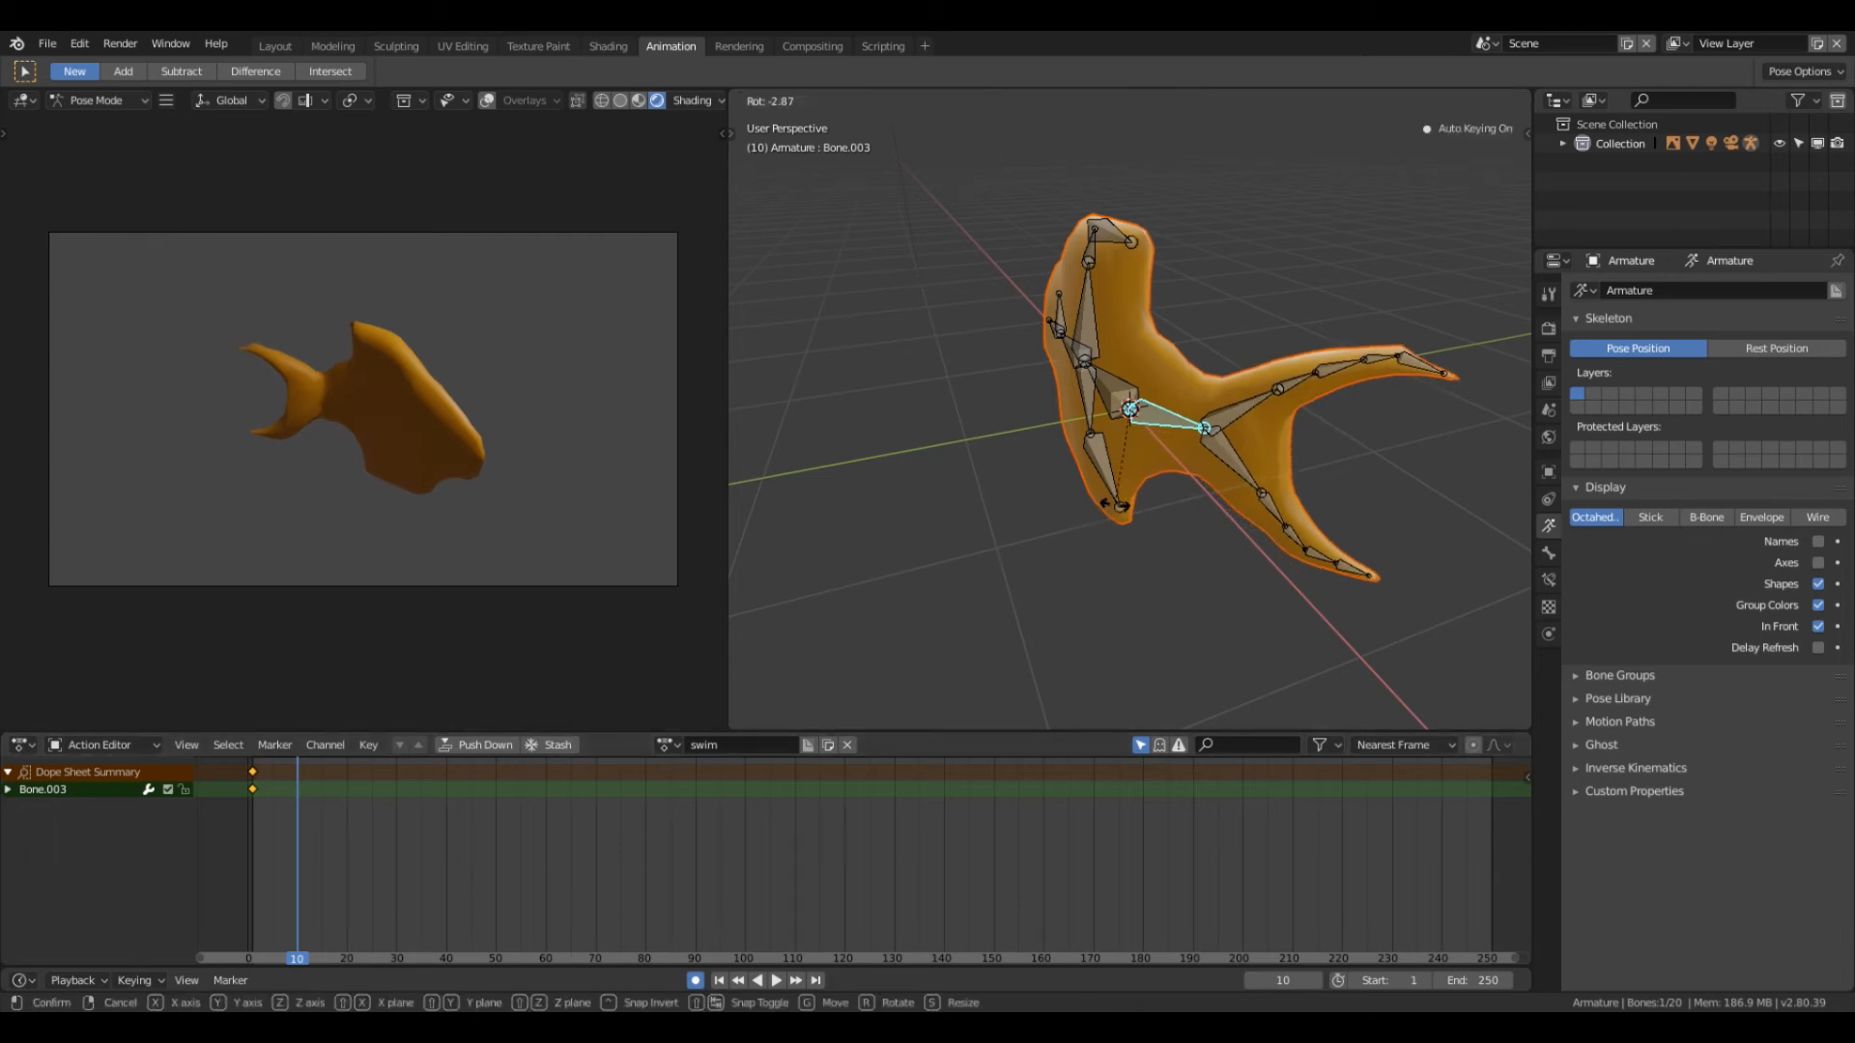
pyautogui.press('z')
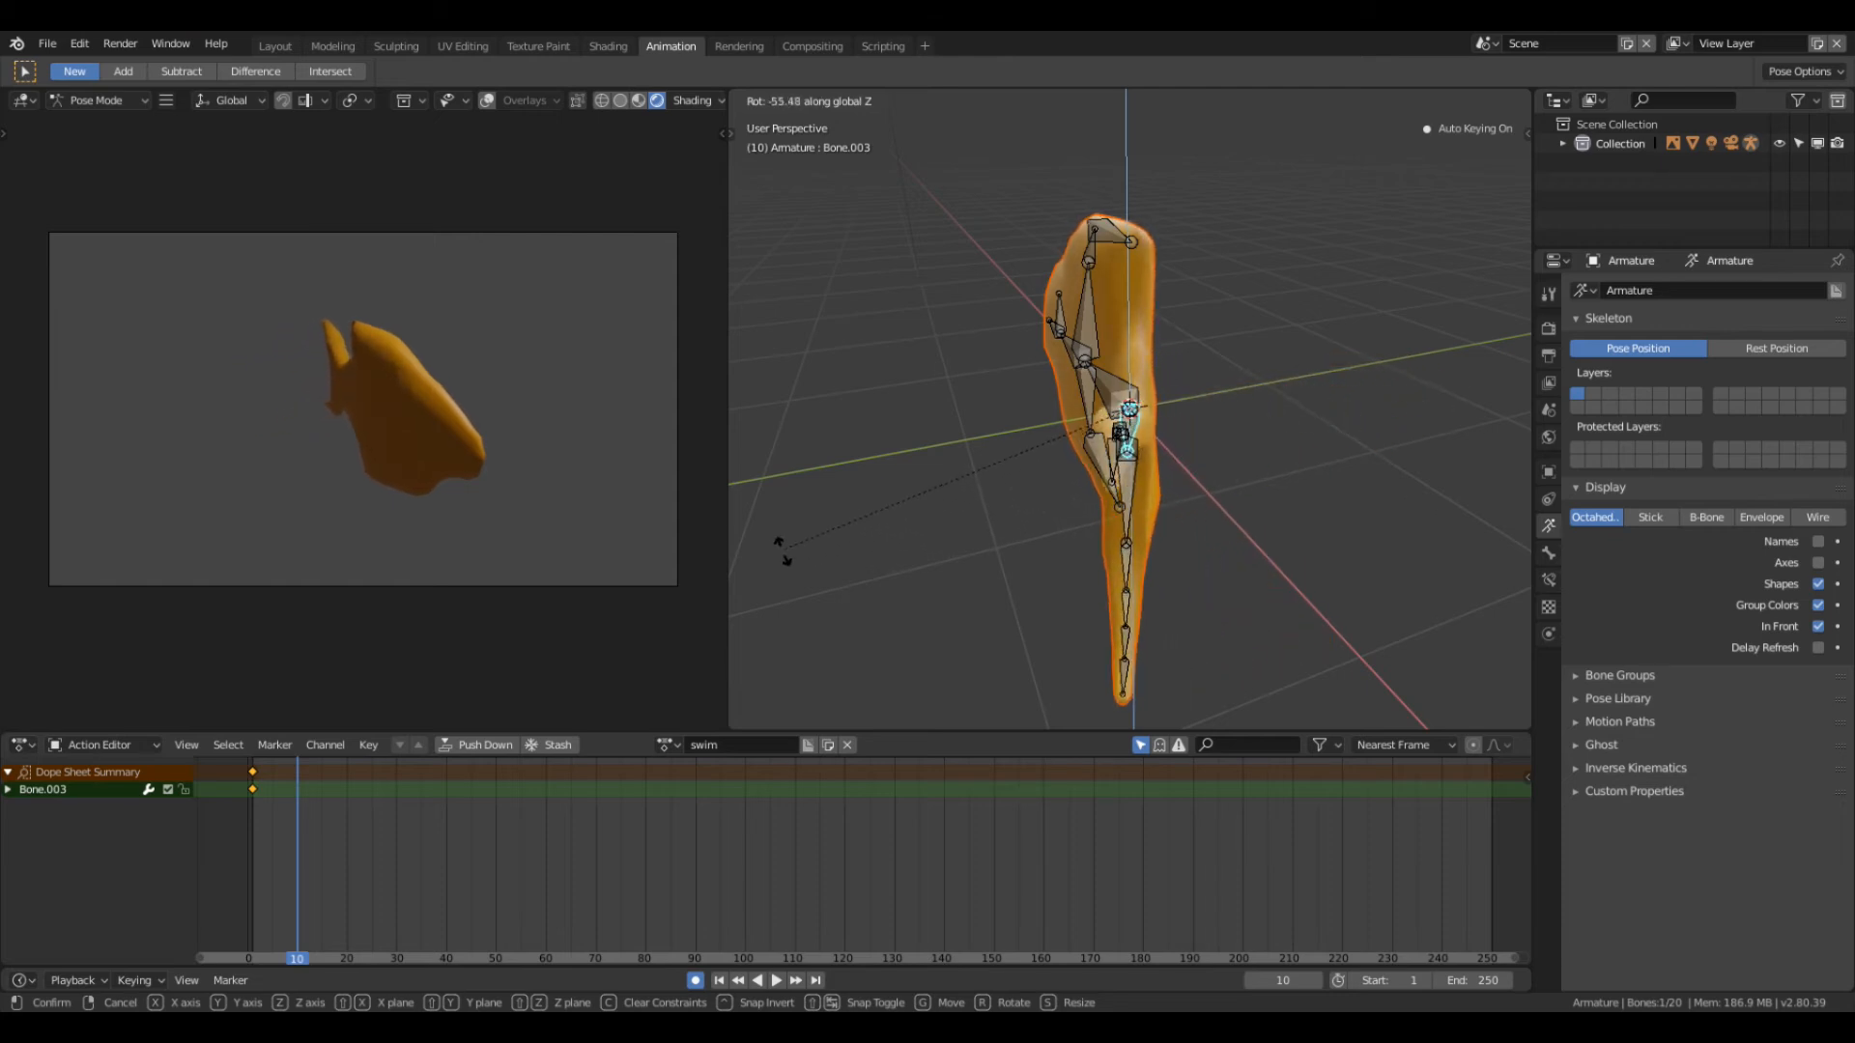
pyautogui.click(1270, 548)
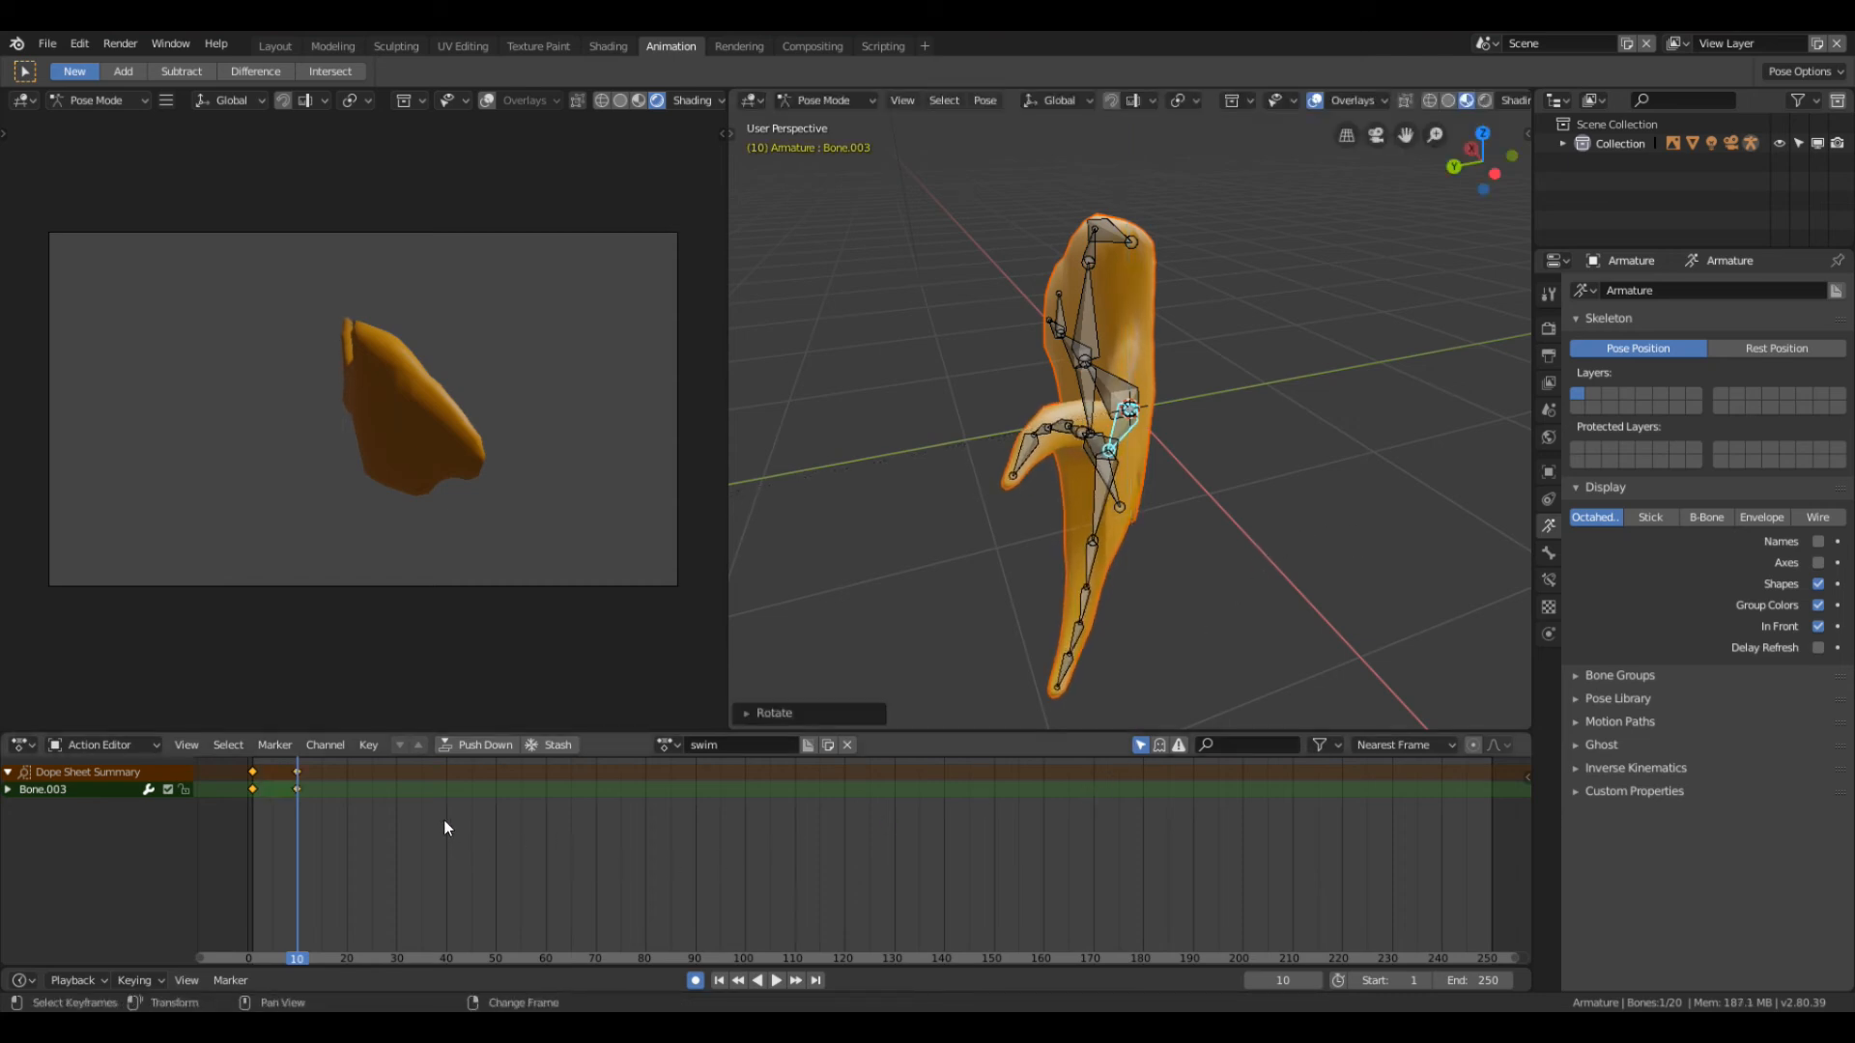
# Step: At frame 20, rotate the tail base bone about the global Z axis back to the side it faced at frame 1
pyautogui.rightClick(346, 769)
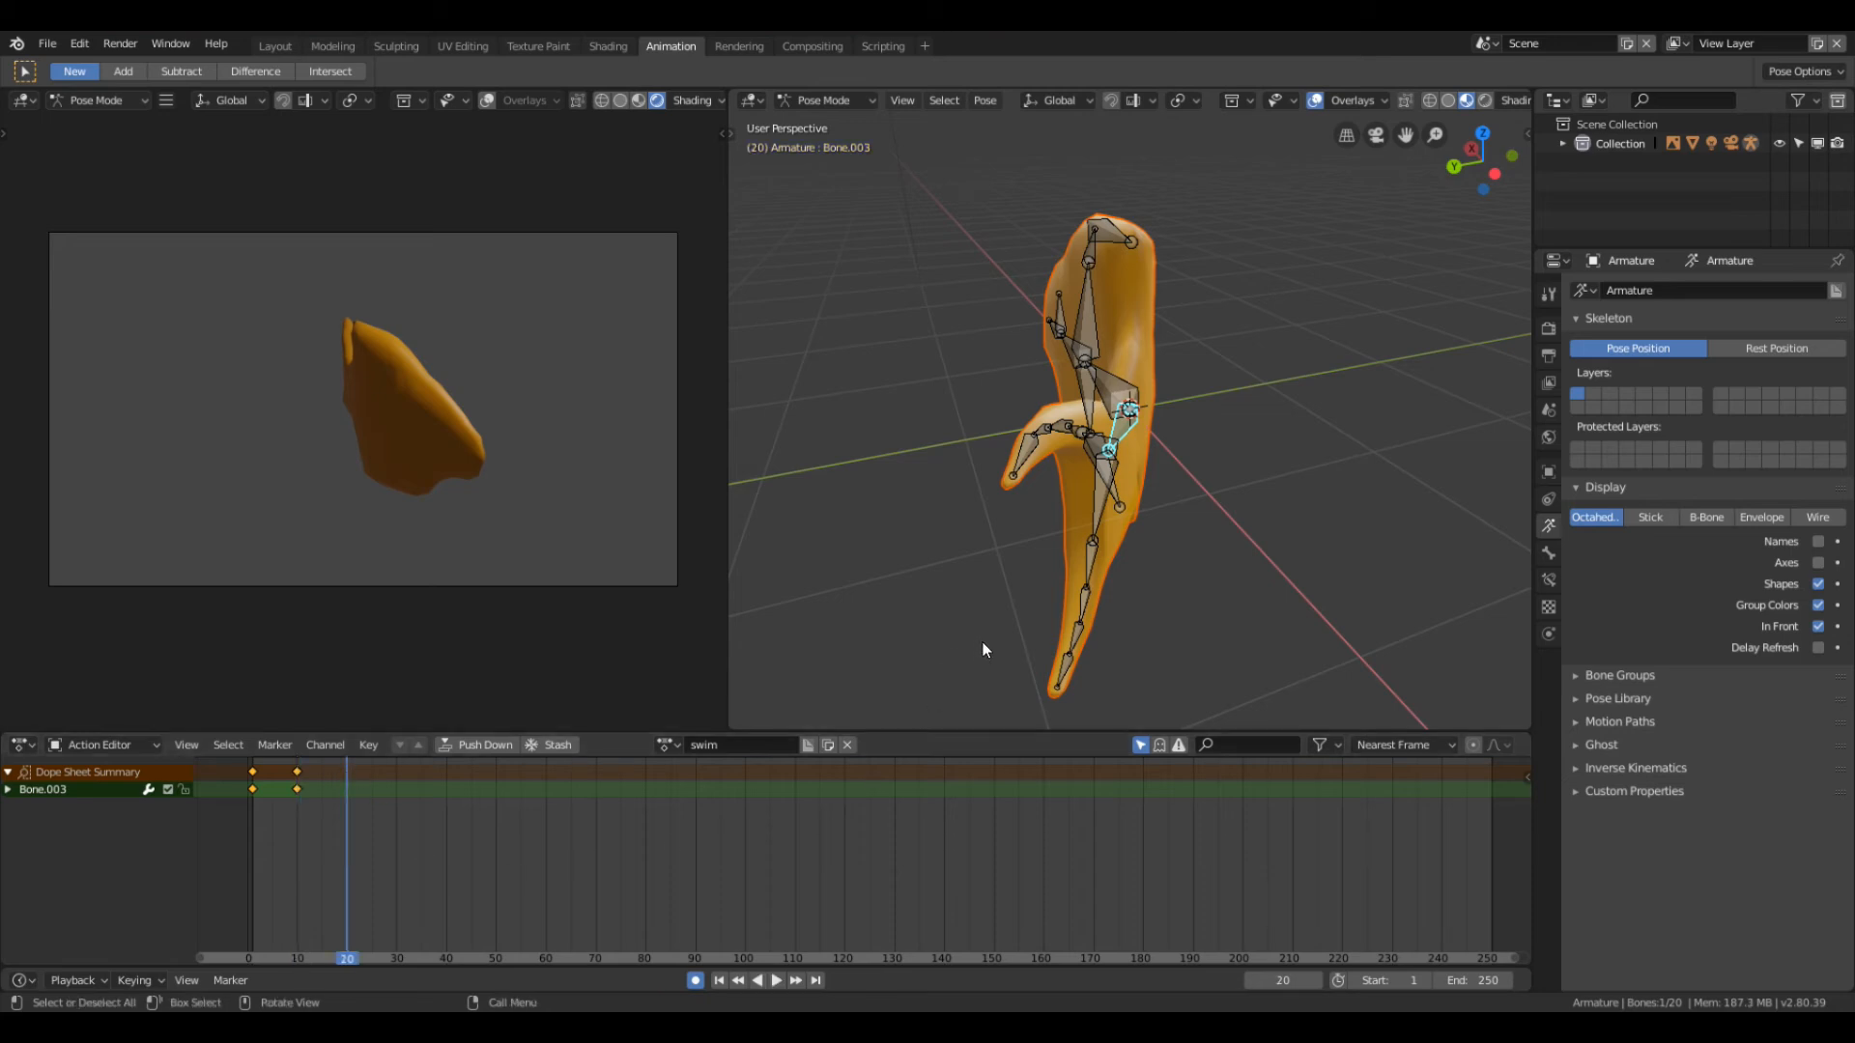
pyautogui.press('r')
pyautogui.press('z')
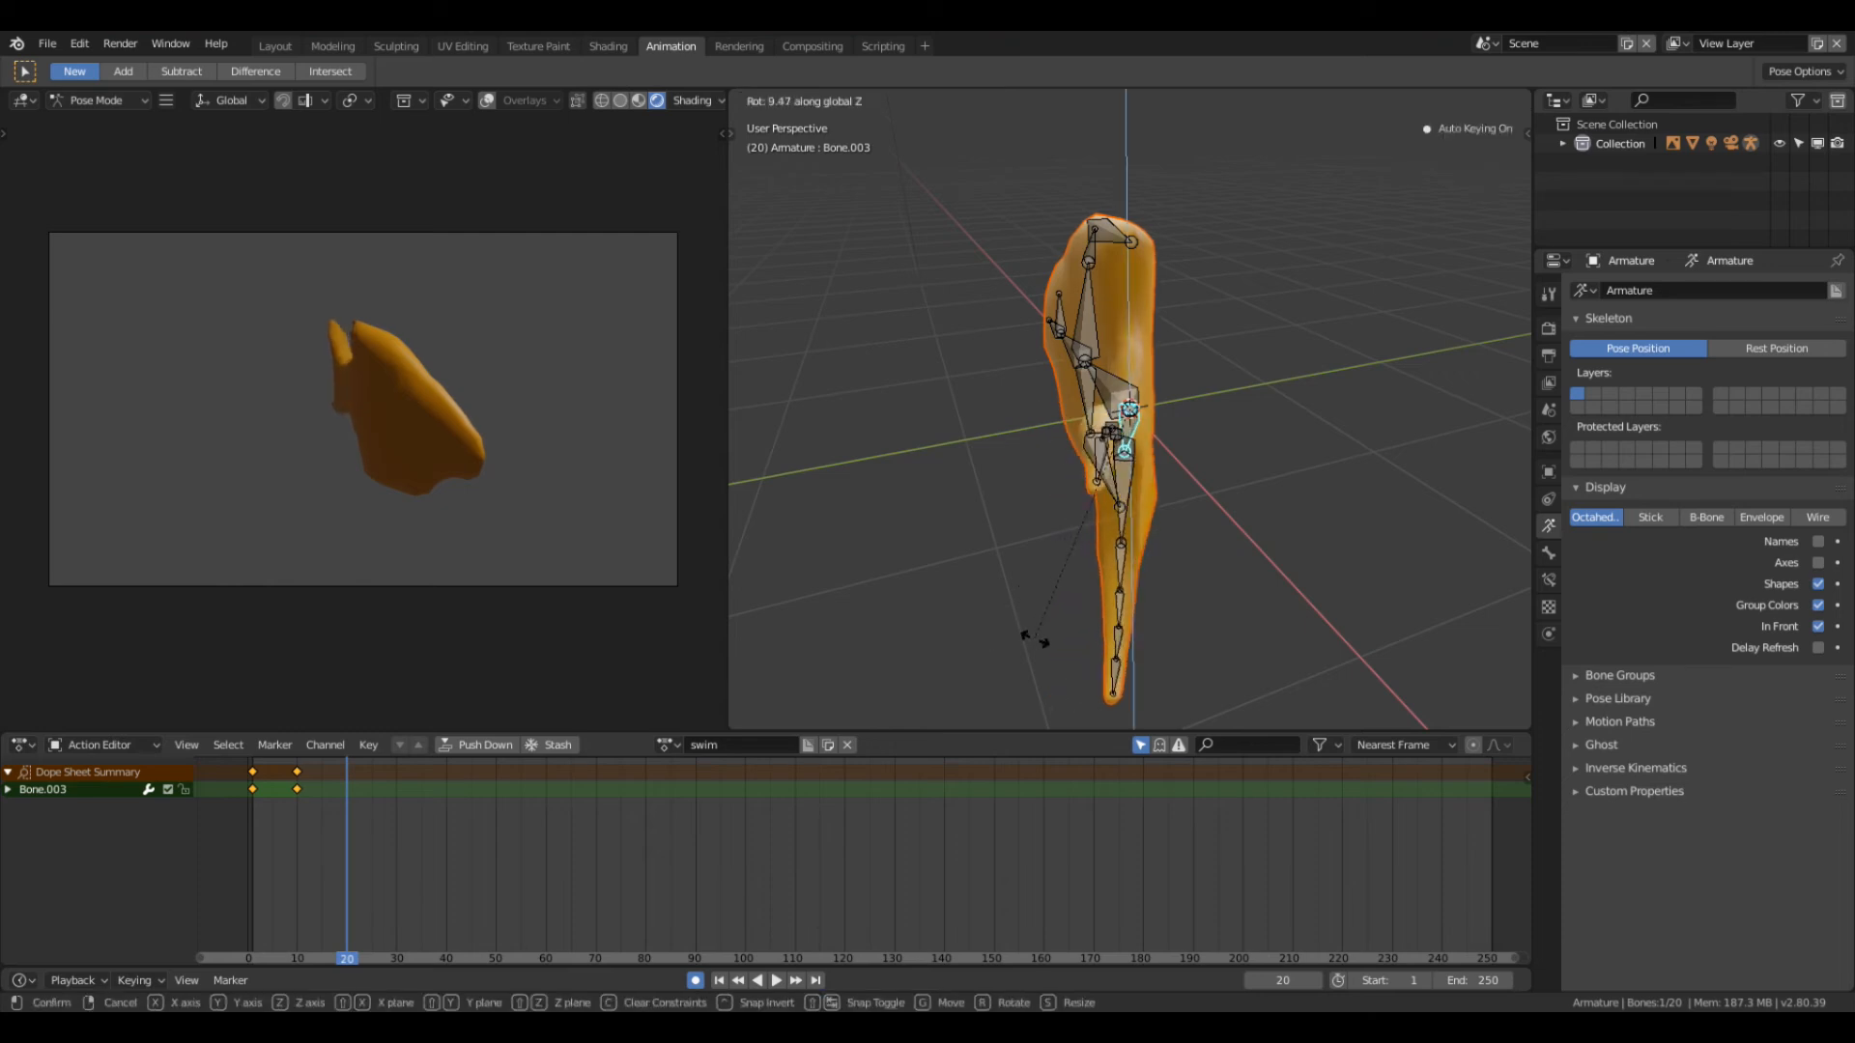
pyautogui.click(1231, 628)
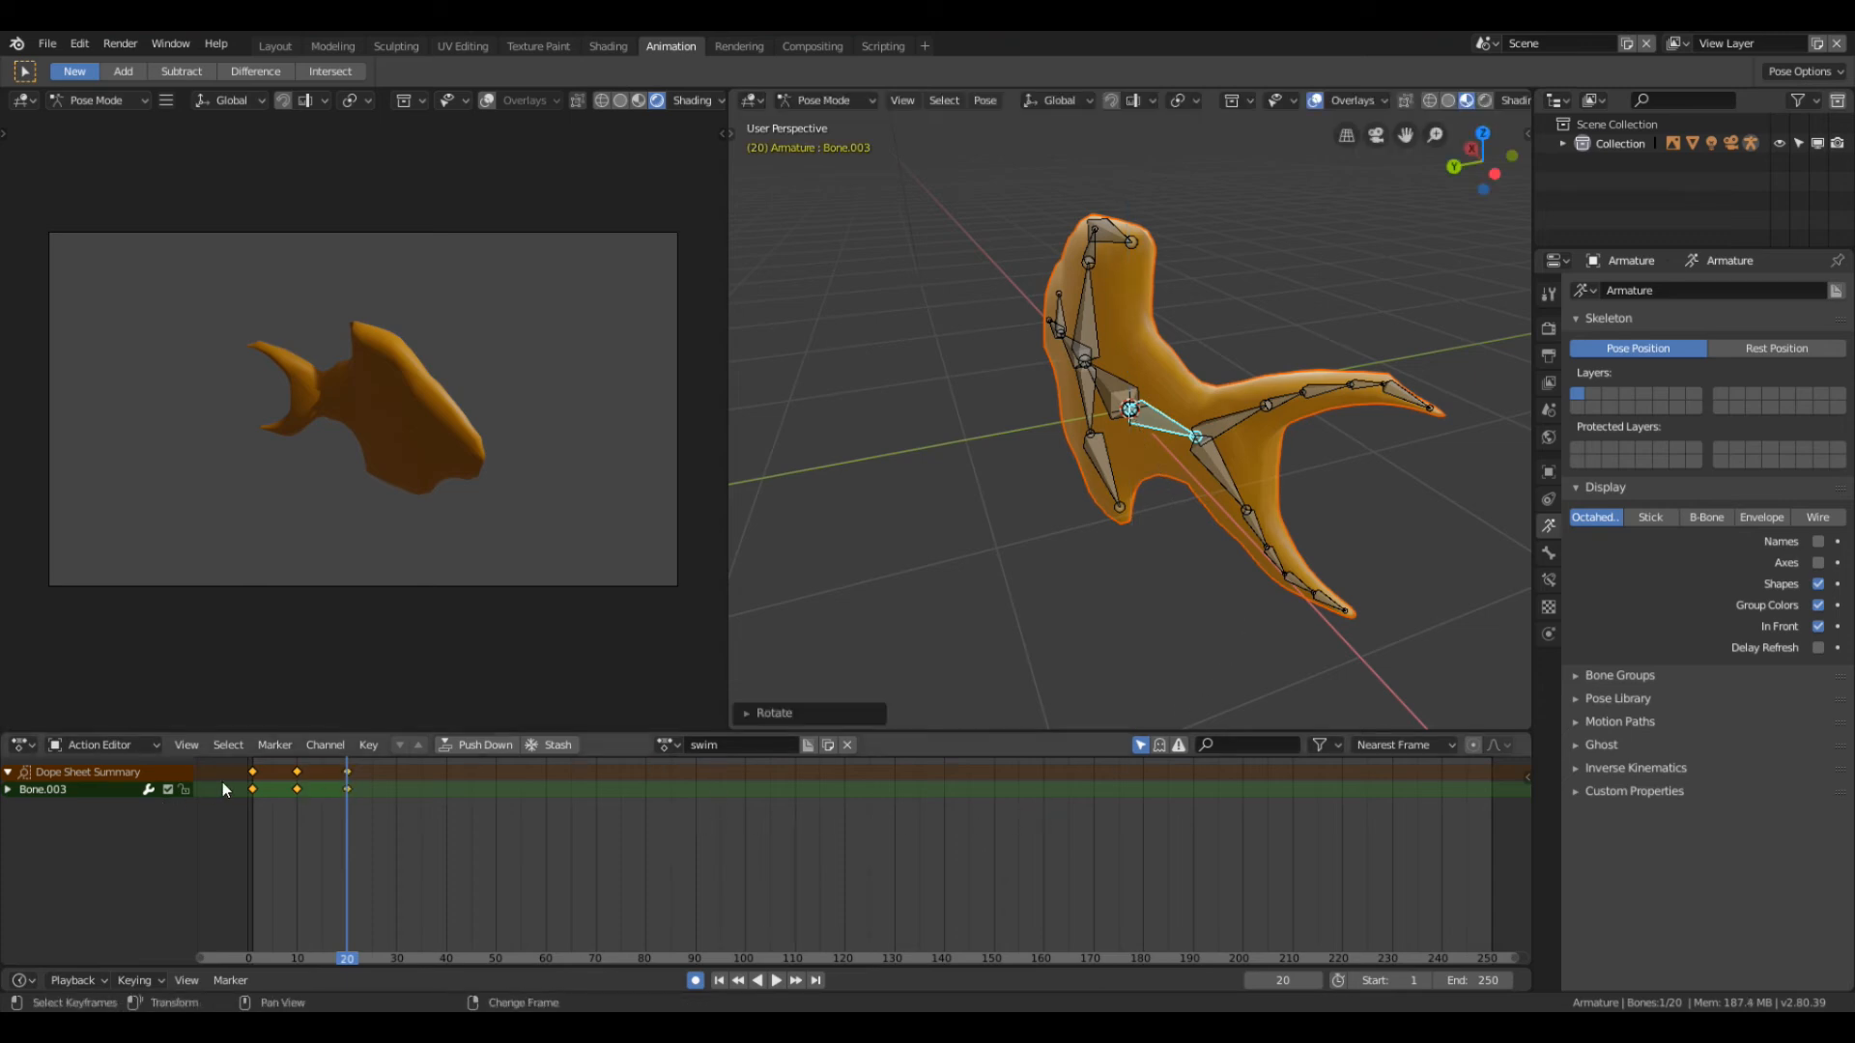
# Step: Copy the tail base bone's keyframe at frame 10 and paste it at frame 30
pyautogui.click(295, 772)
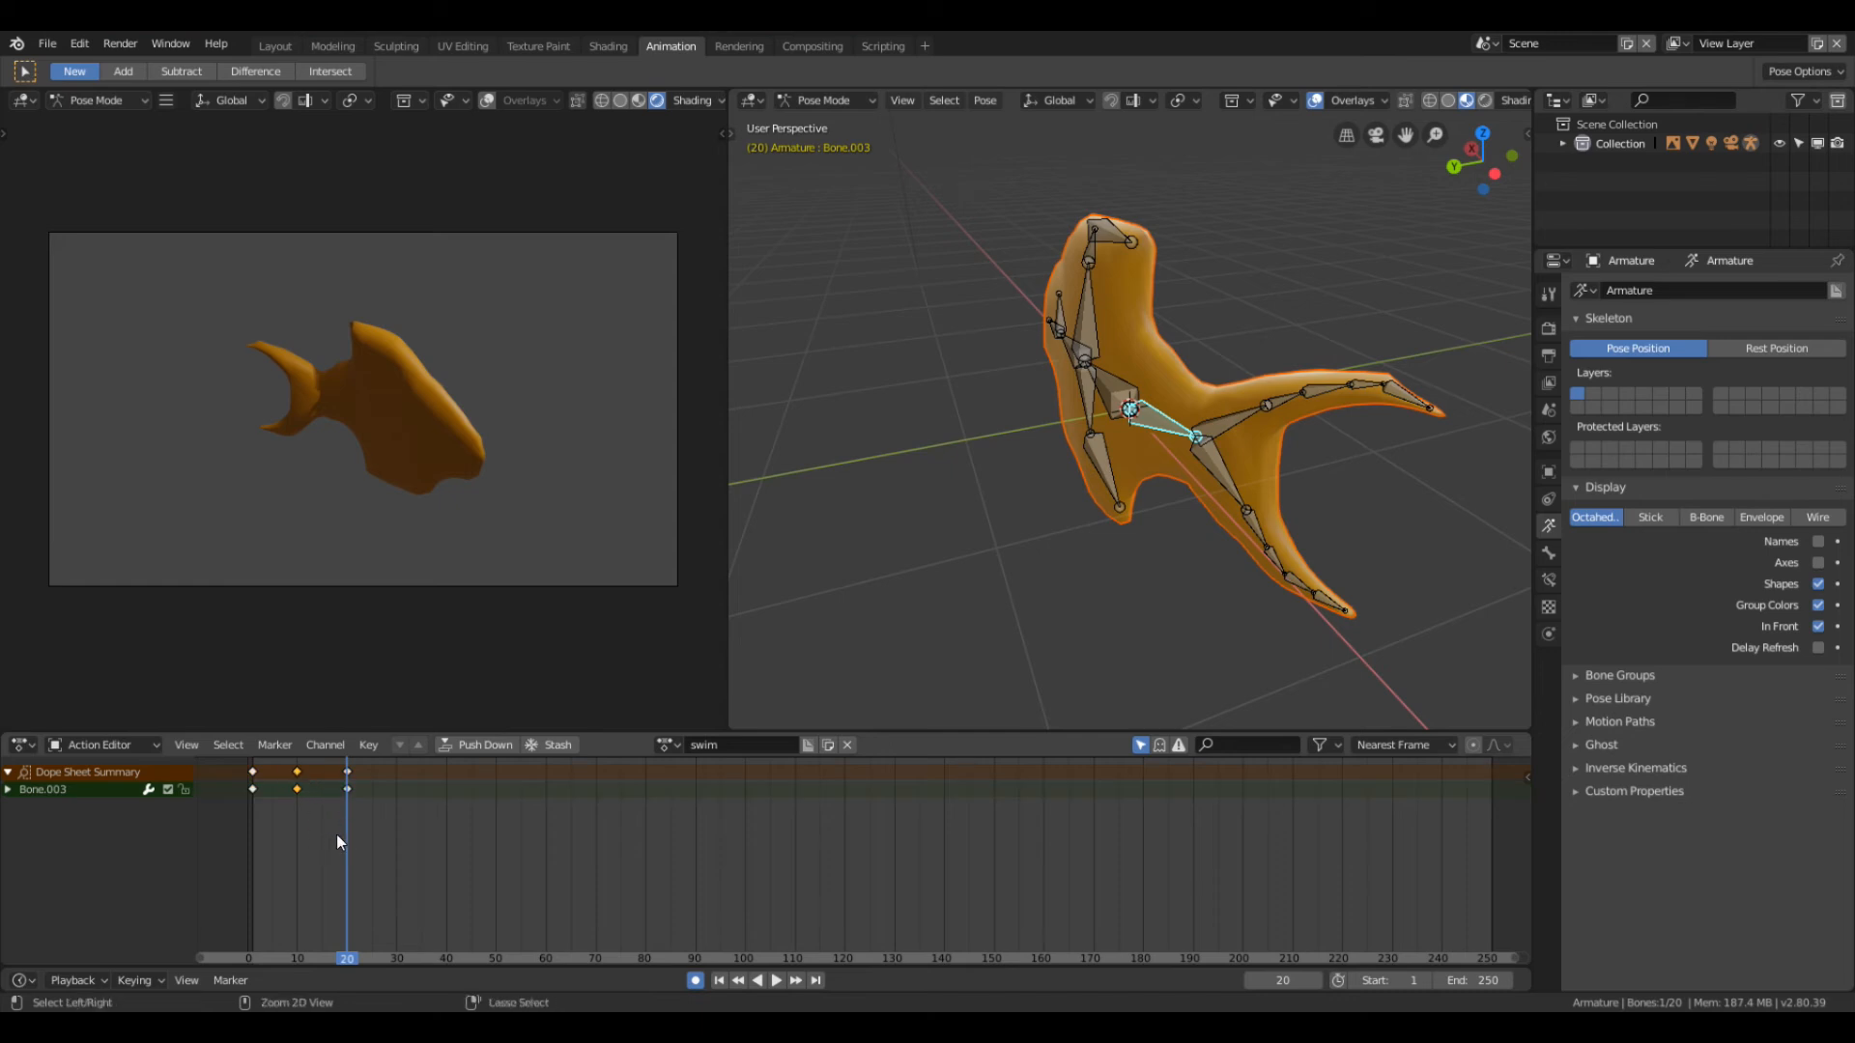
pyautogui.rightClick(396, 764)
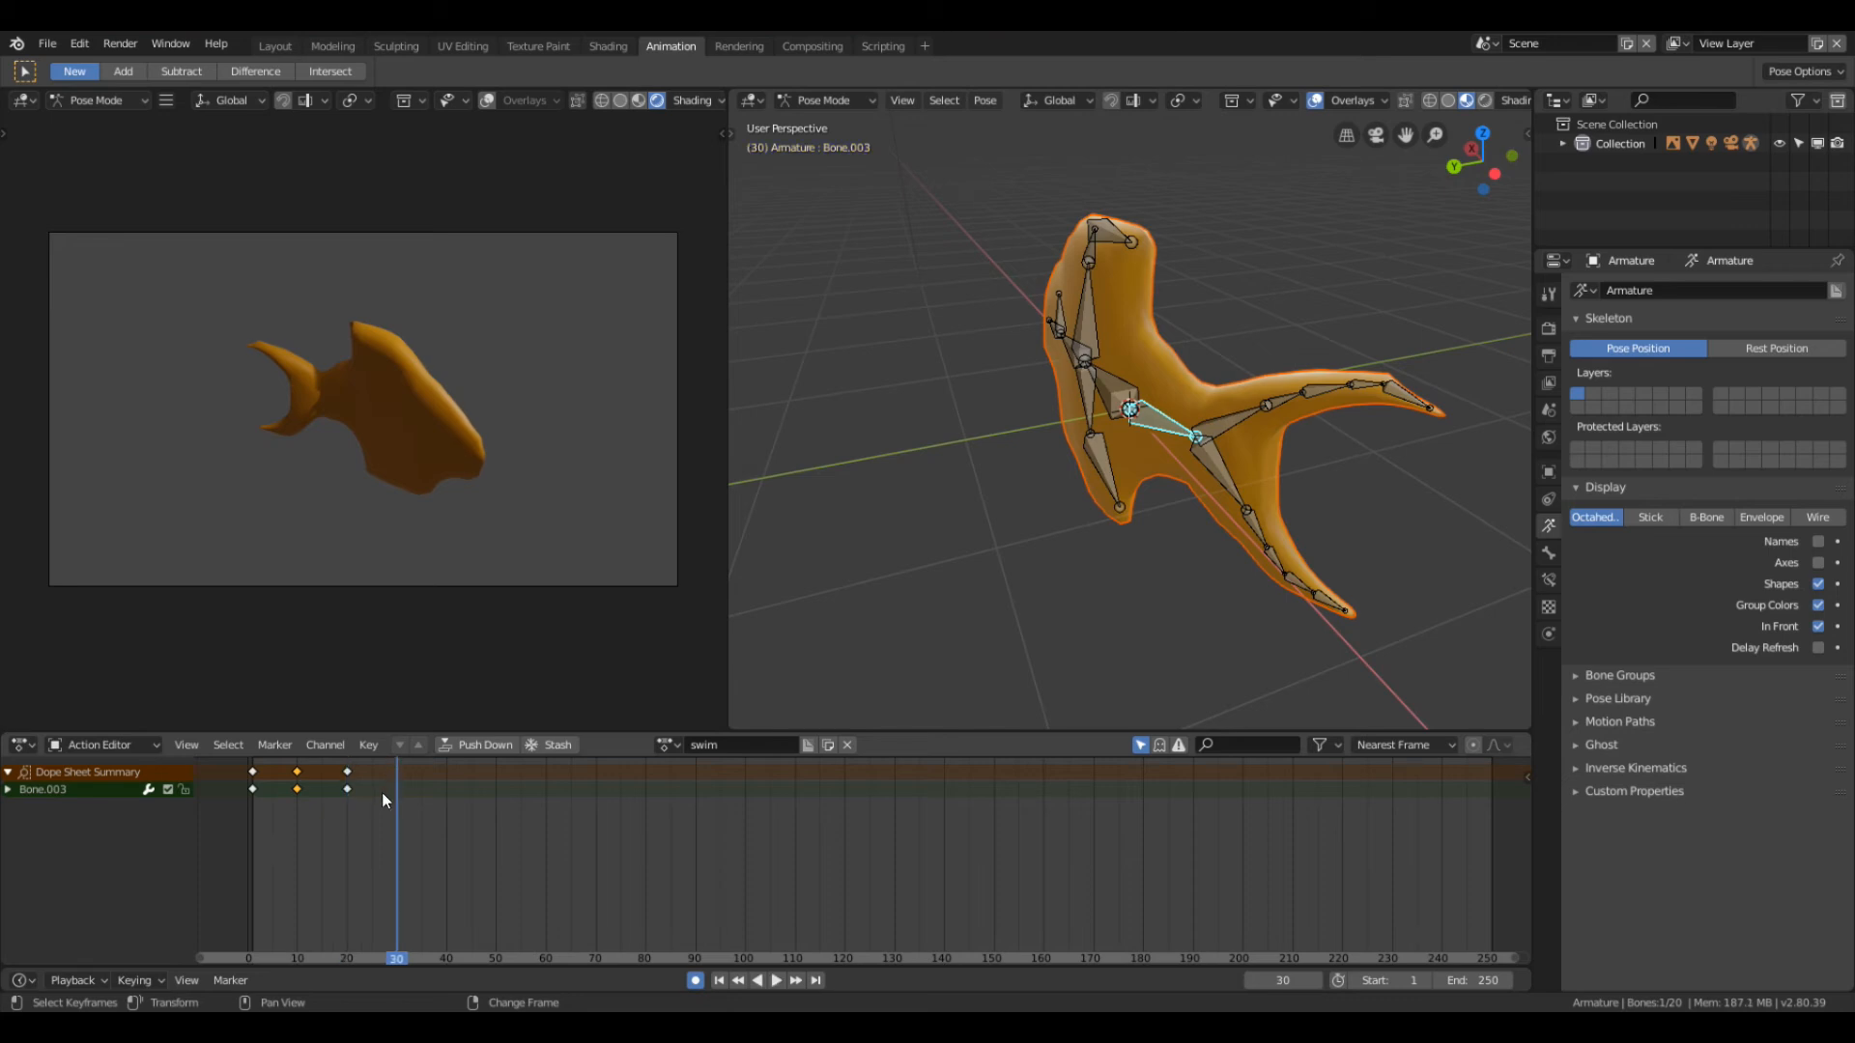
pyautogui.hotkey('ctrl', 'shift', 'v')
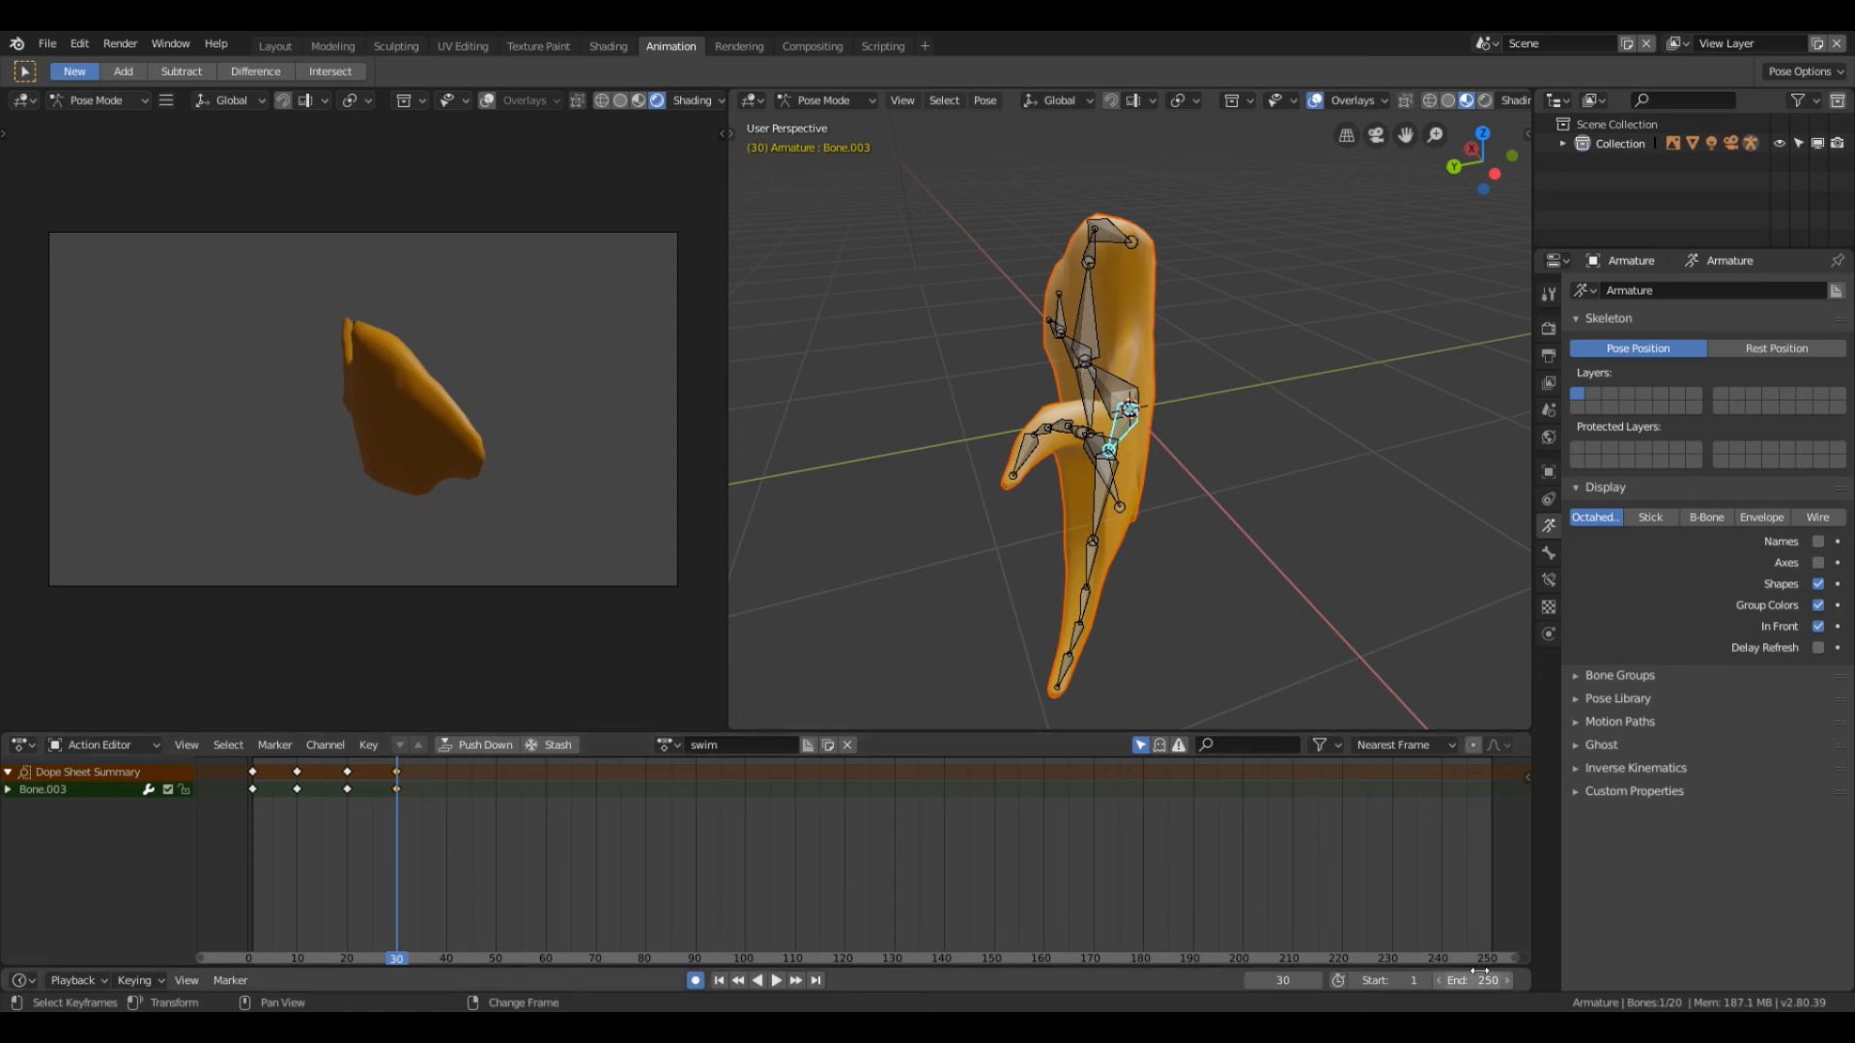
# Step: Set the animation's end frame to 40 and play back the swim action
pyautogui.moveTo(1489, 982)
pyautogui.mouseDown()
pyautogui.moveTo(1285, 981)
pyautogui.moveTo(1314, 982)
pyautogui.mouseUp()
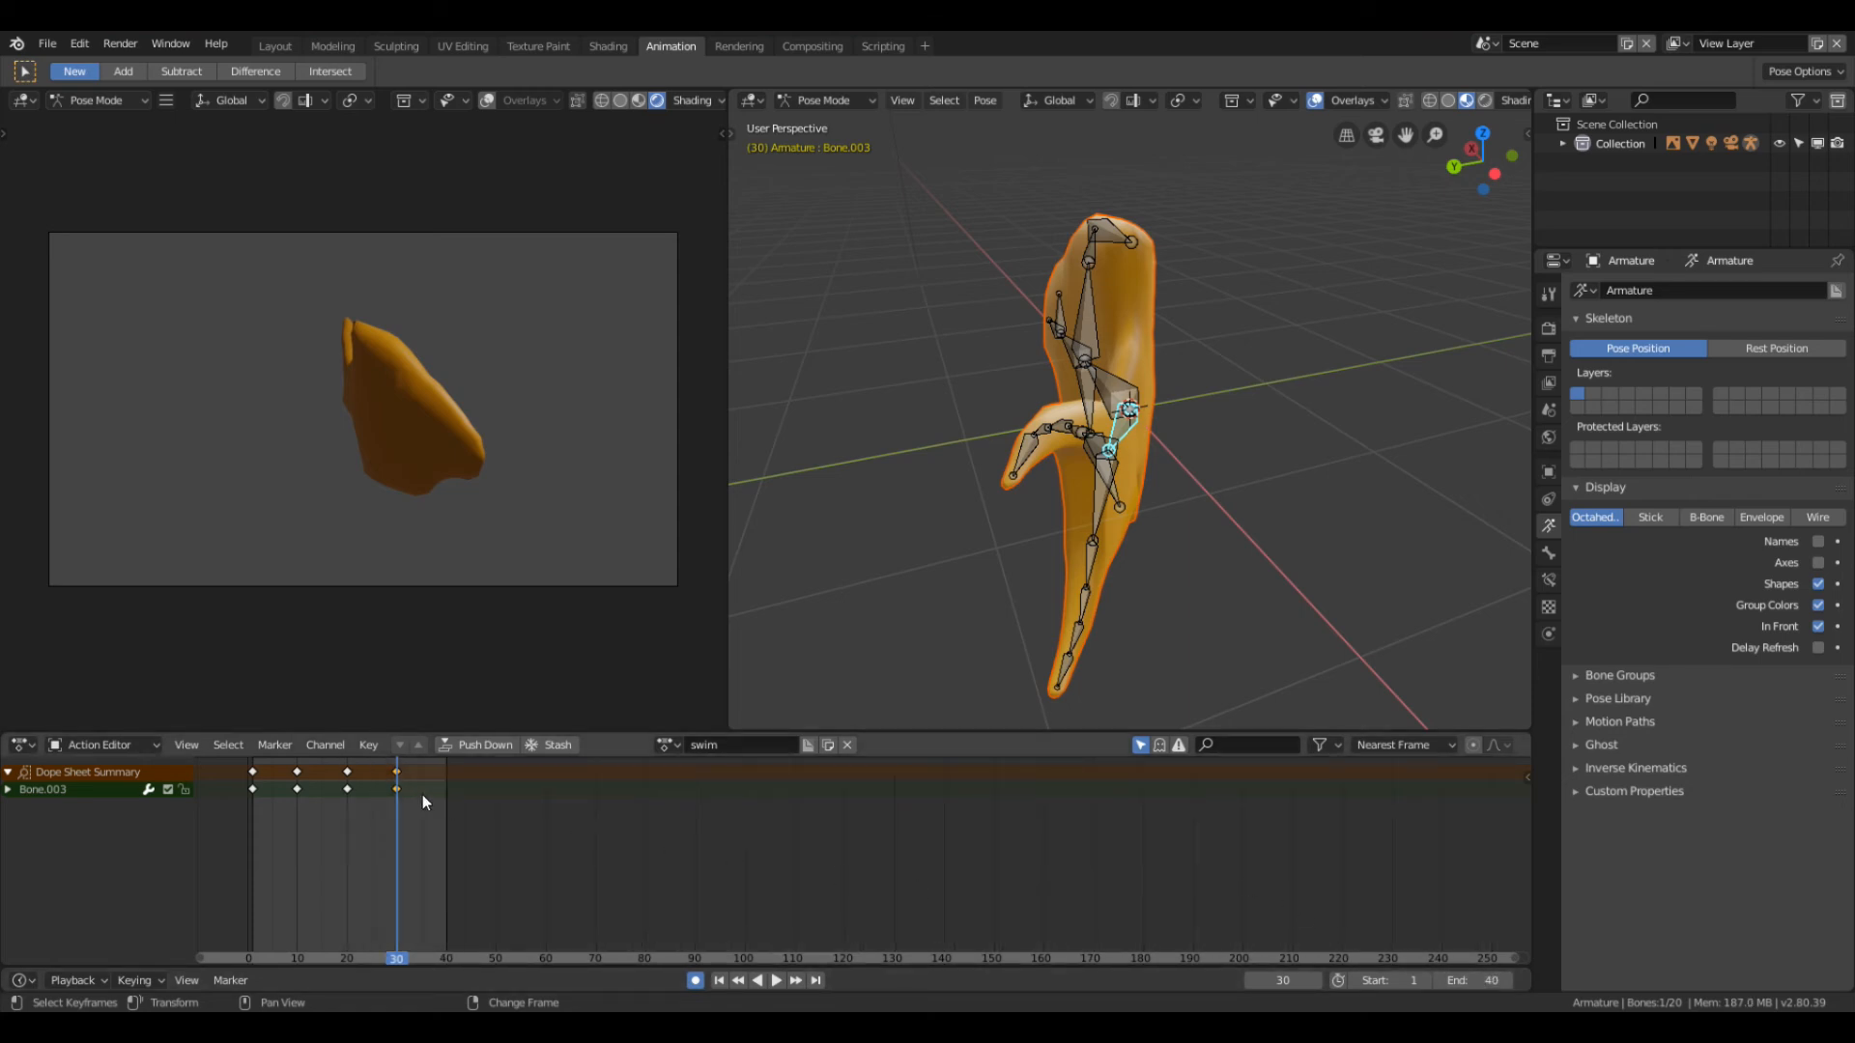
pyautogui.click(252, 790)
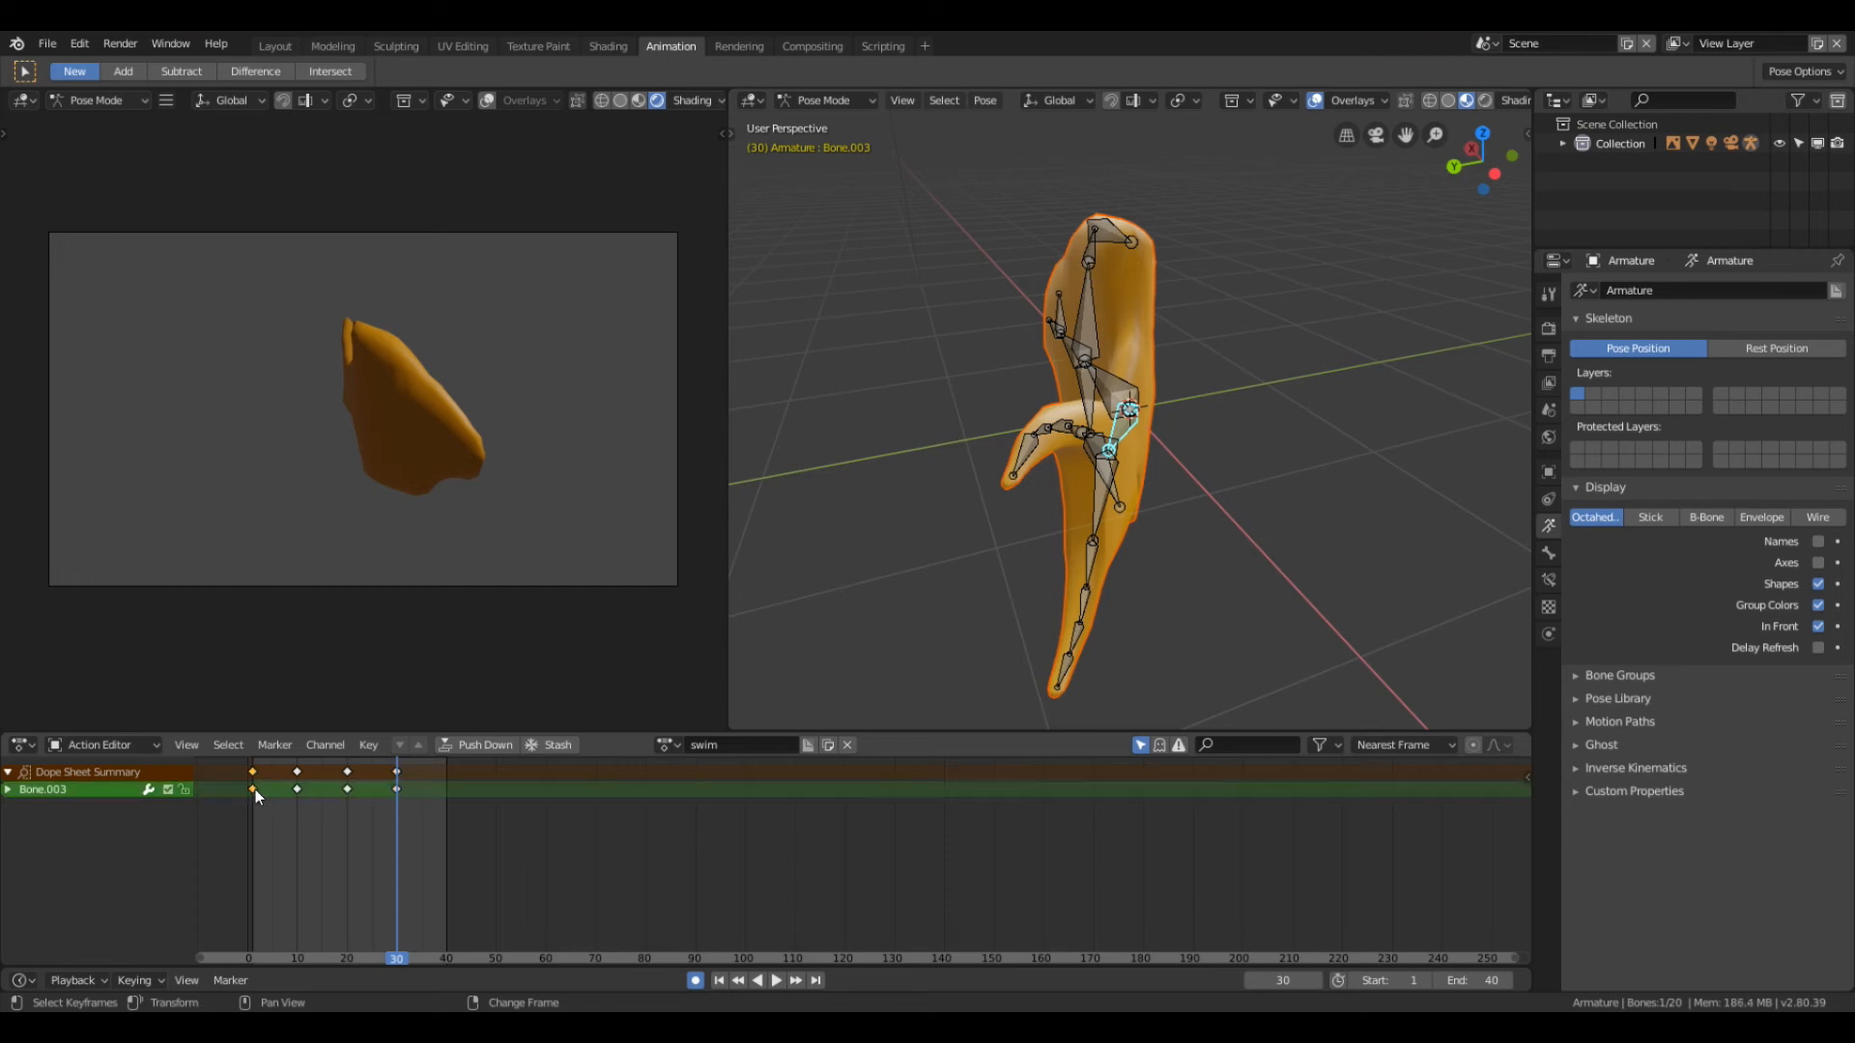
pyautogui.click(773, 981)
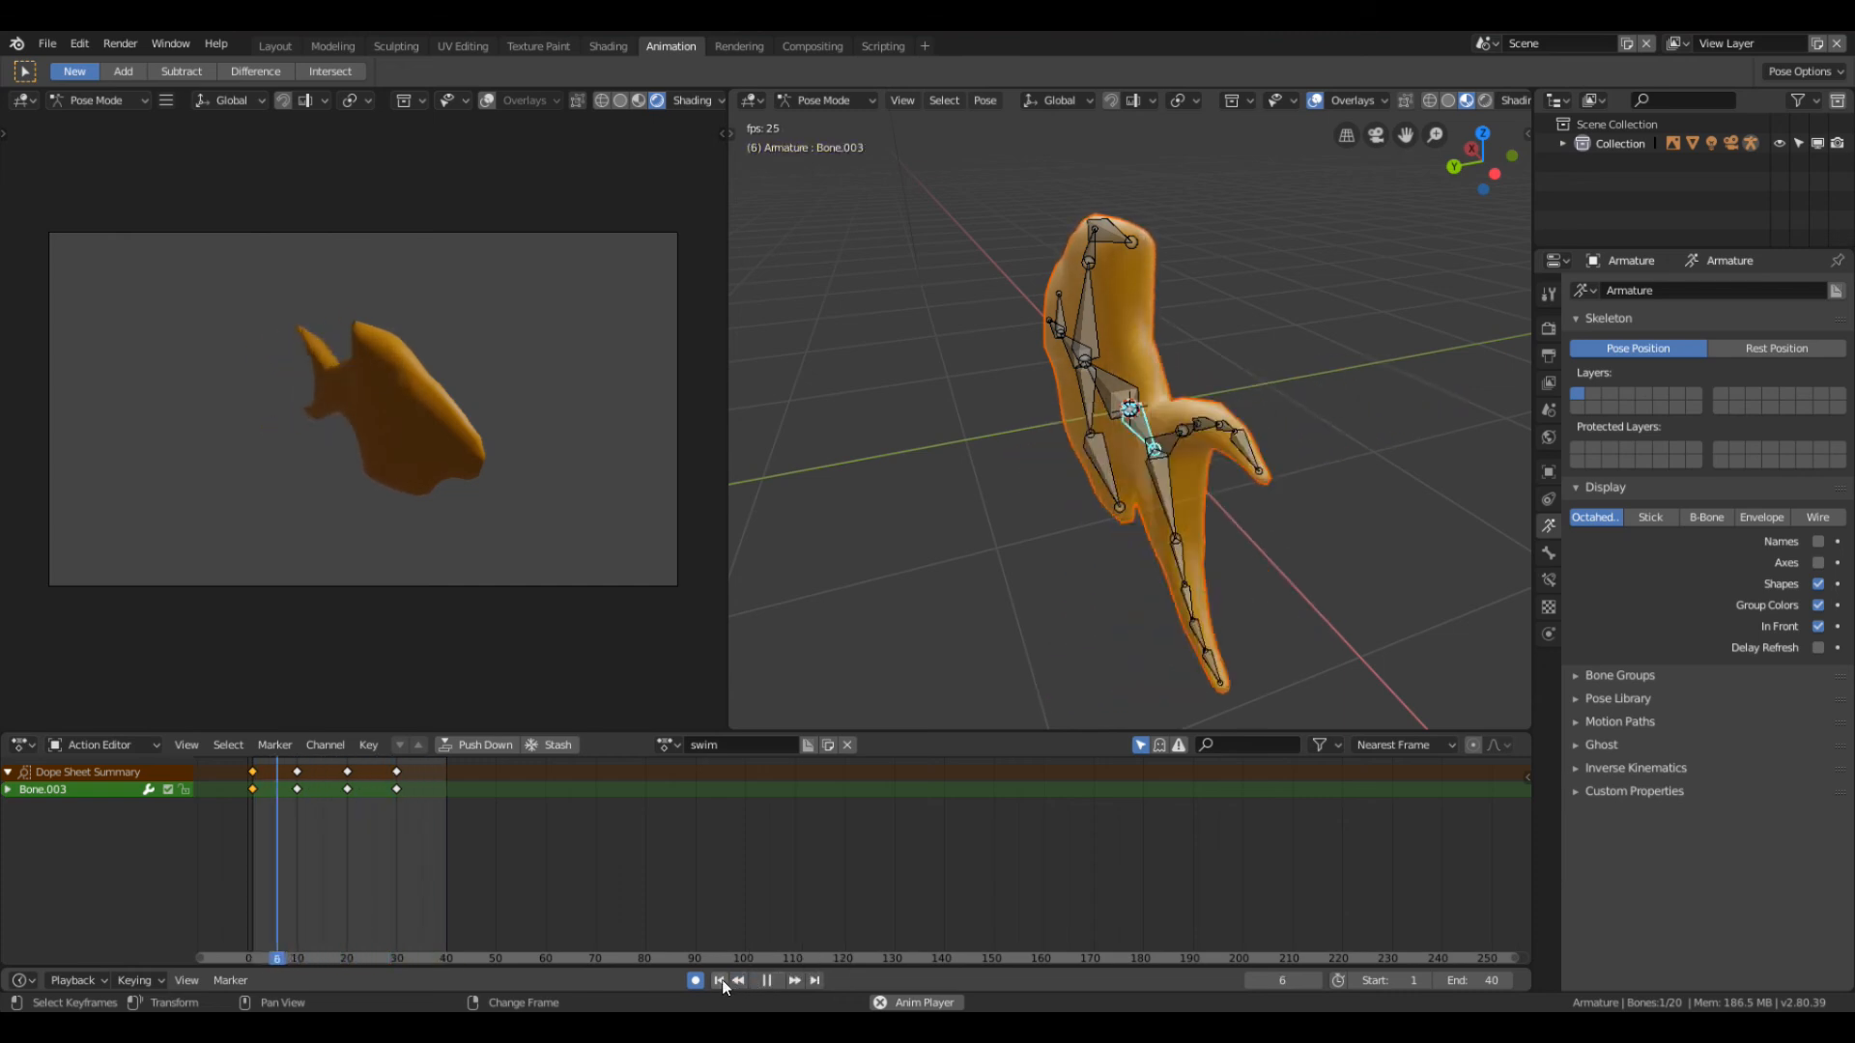
pyautogui.click(758, 976)
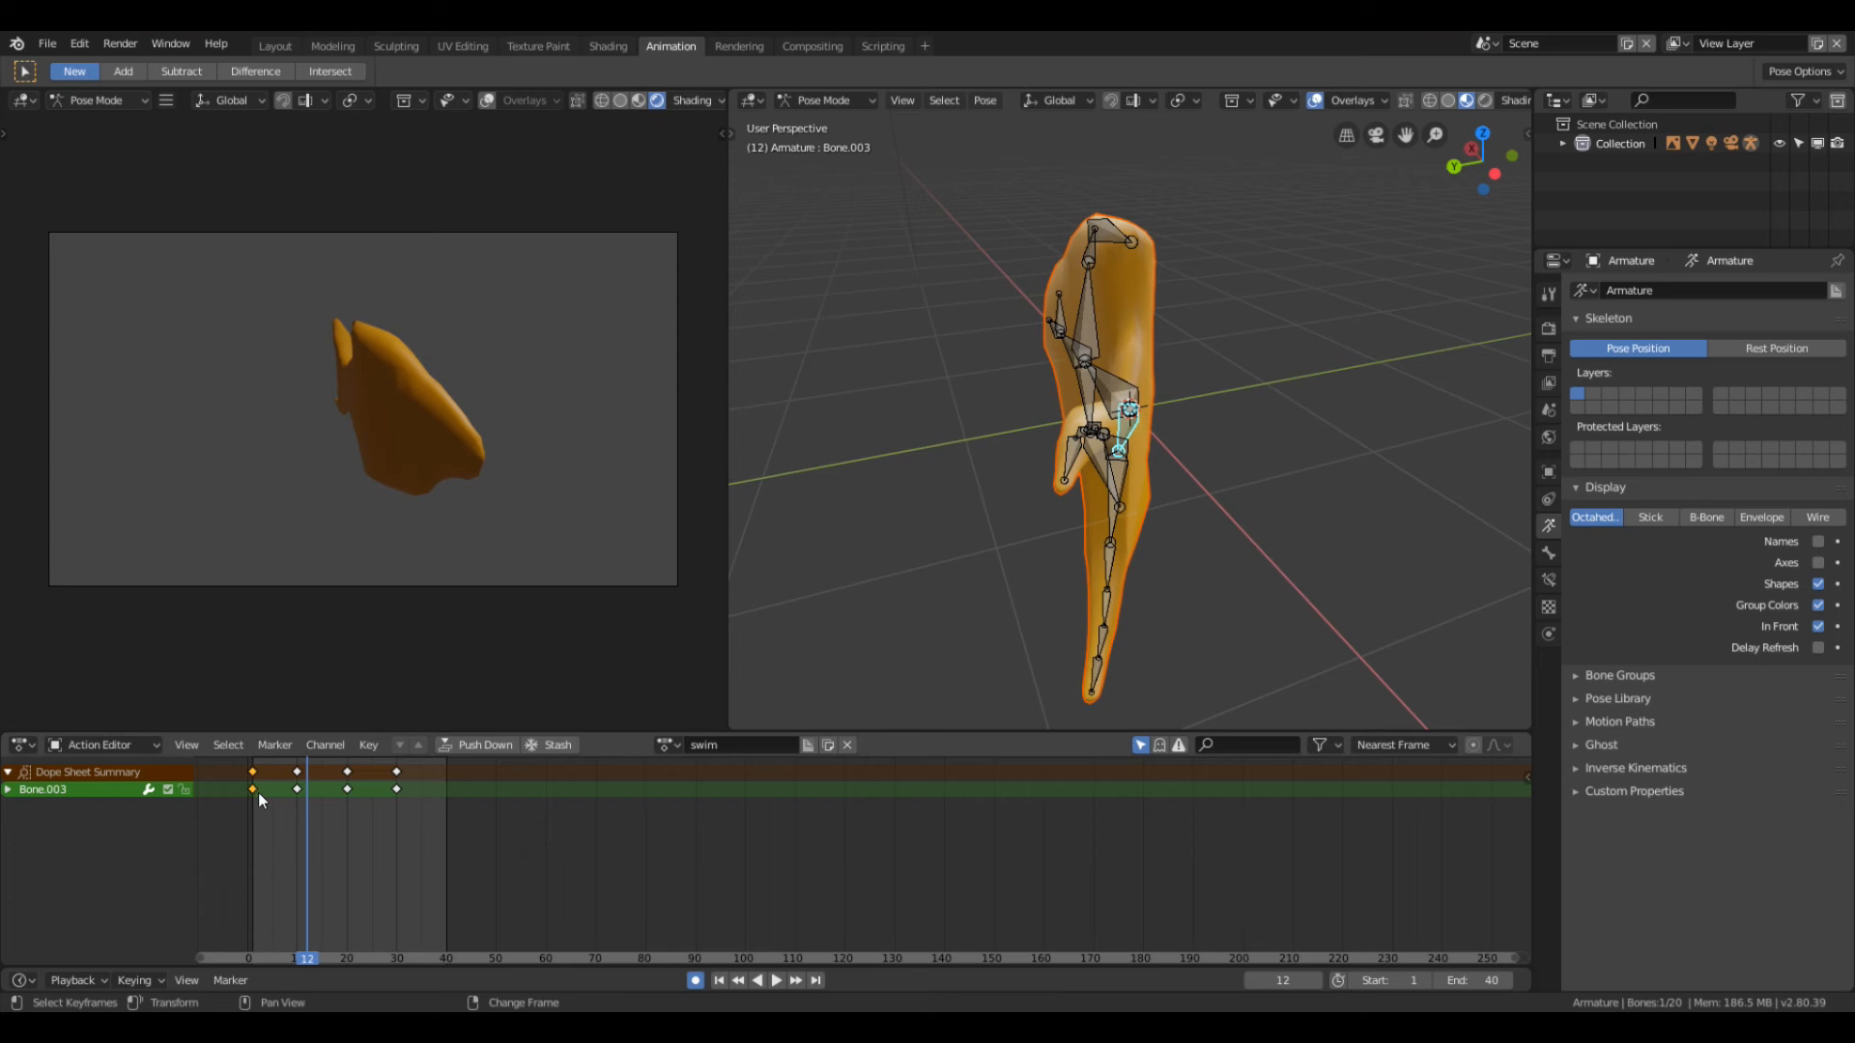
# Step: Copy the tail base bone's keyframe at frame 1 and paste it at frame 33
pyautogui.press('ctrl')
pyautogui.click(419, 771)
pyautogui.rightClick(410, 771)
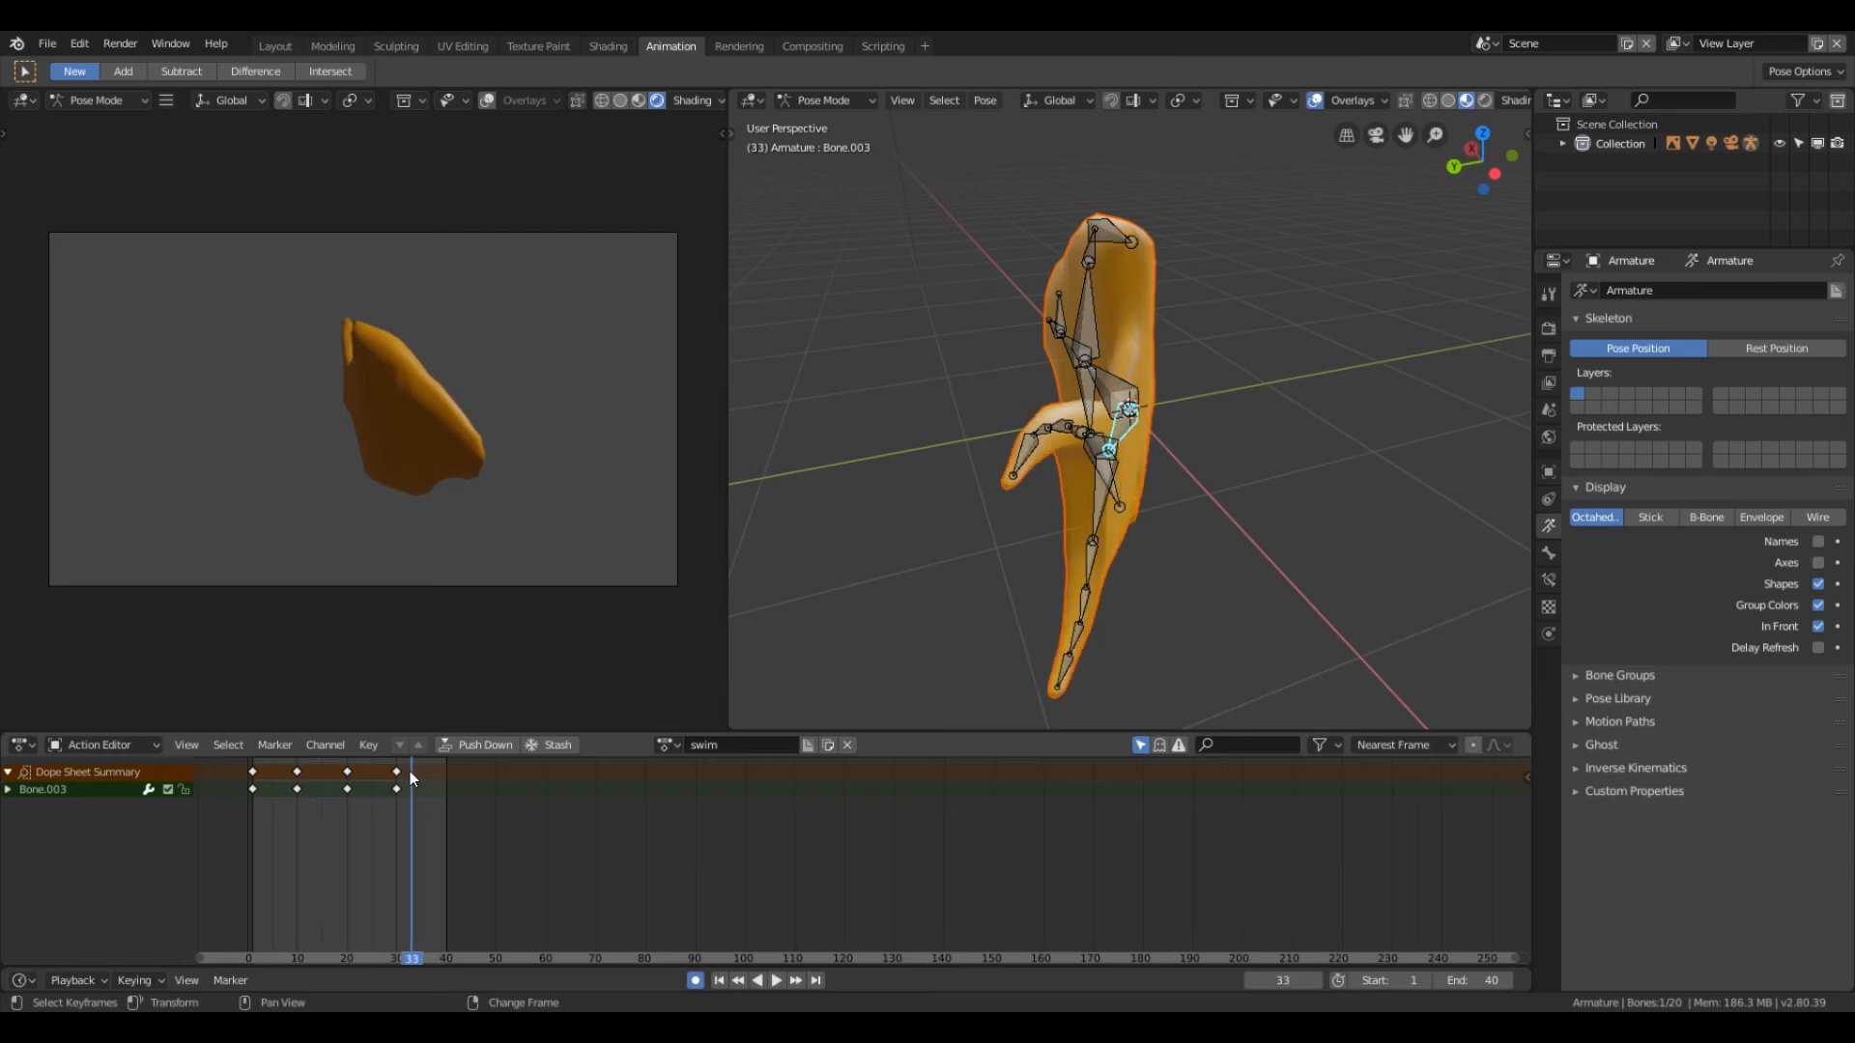
pyautogui.press('space')
pyautogui.press('Escape')
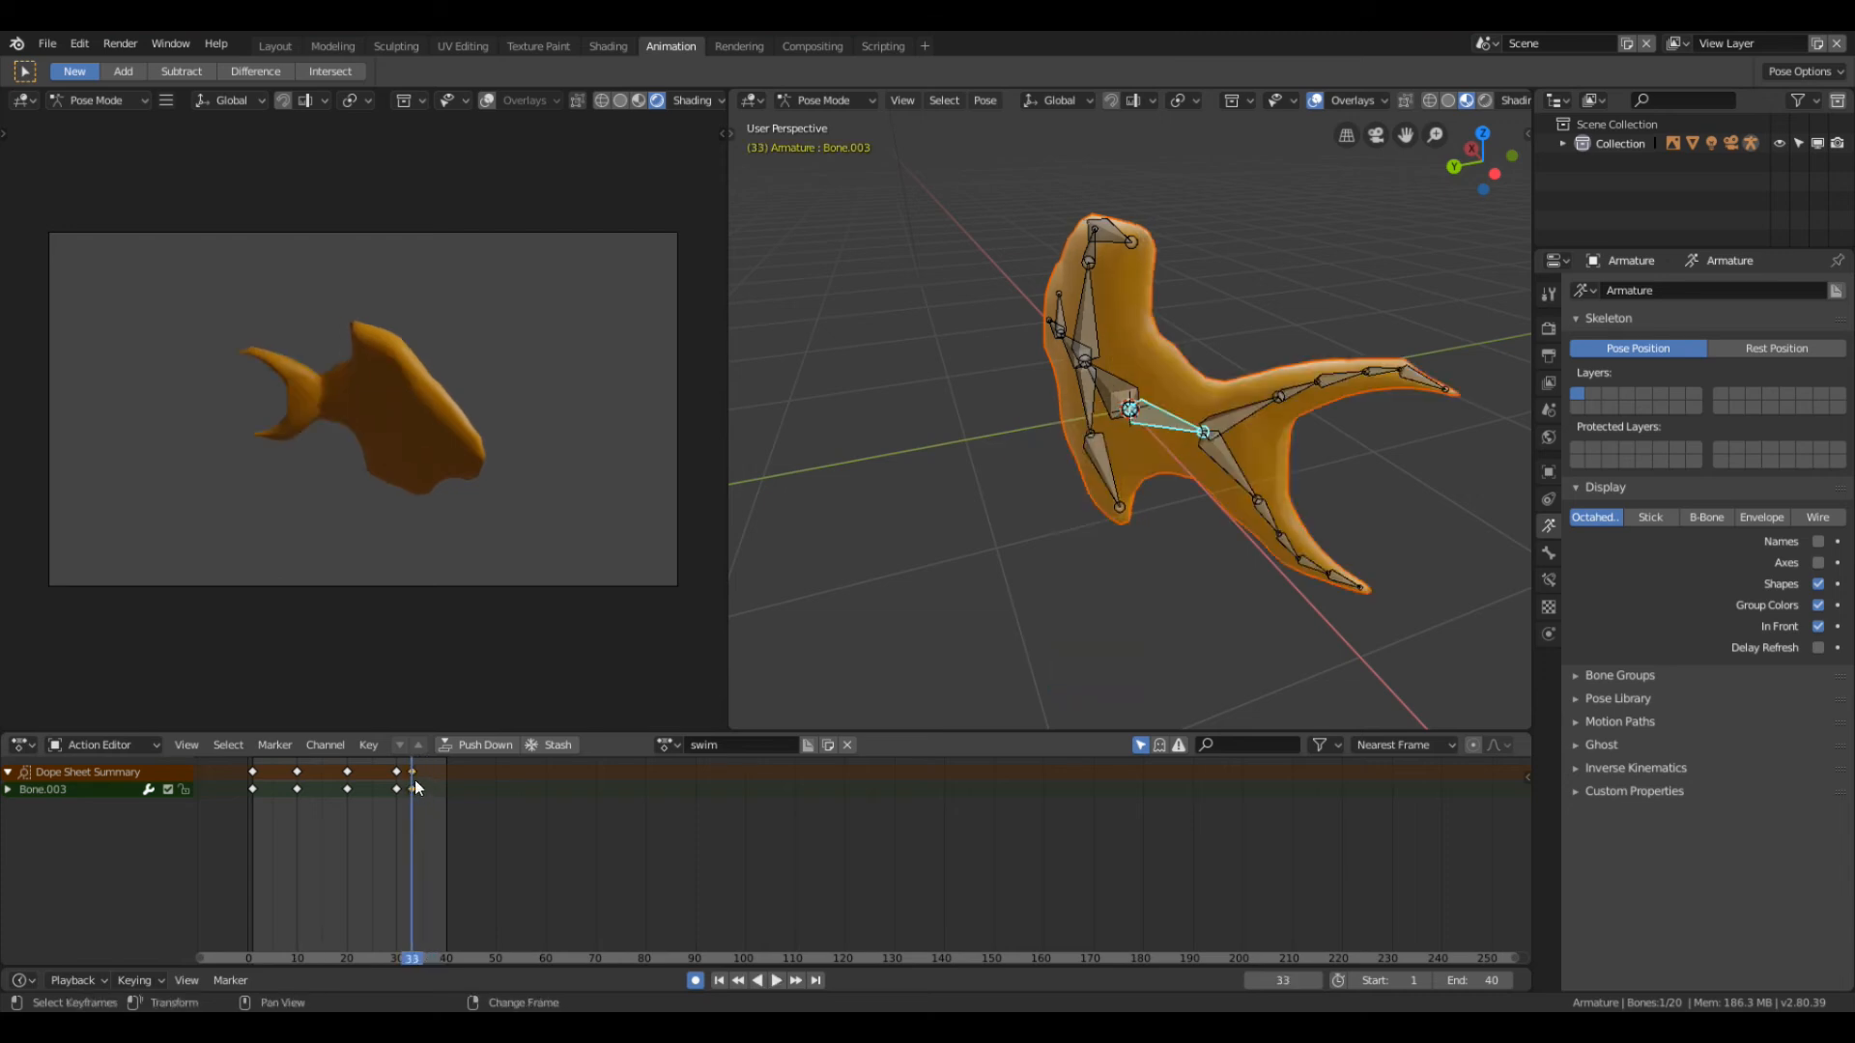
# Step: Move the last tail keyframe to frame 37 and set the animation's end frame to 37, checking the loop in playback
pyautogui.moveTo(414, 769); pyautogui.dragTo(422, 769)
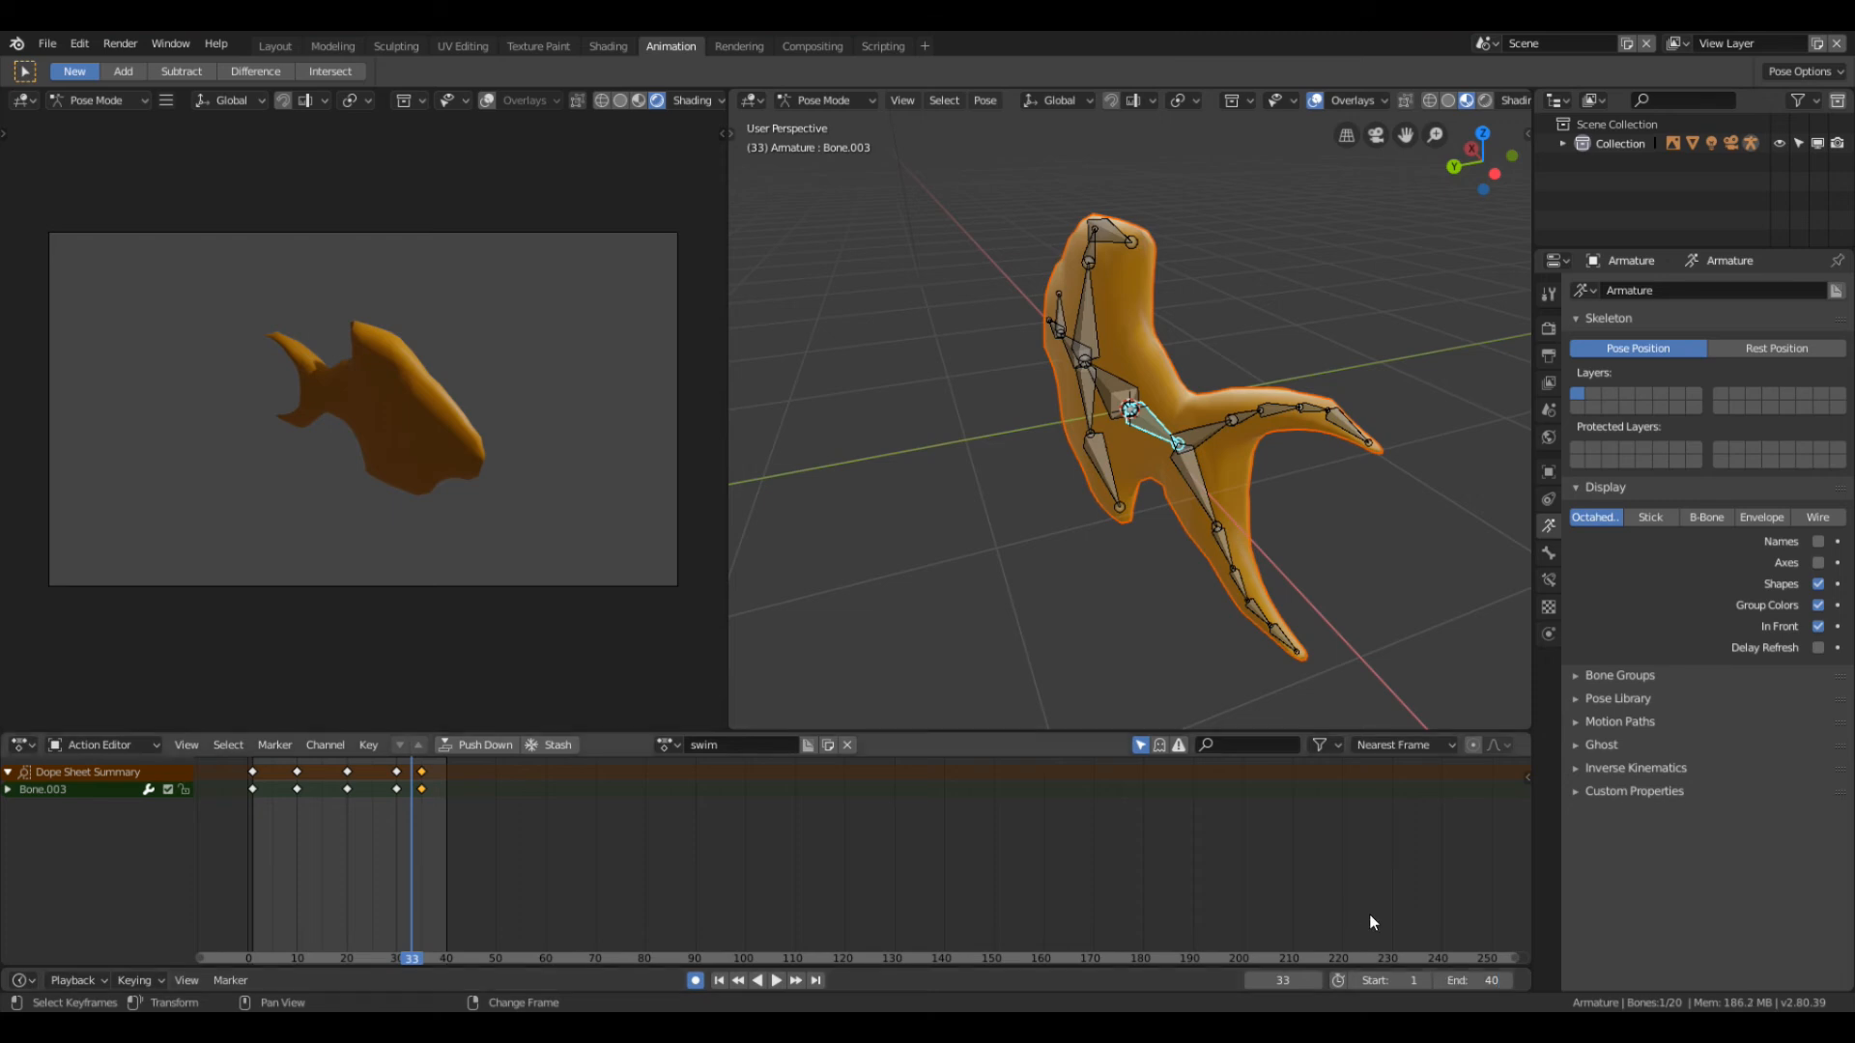
pyautogui.moveTo(1475, 982); pyautogui.dragTo(1461, 982)
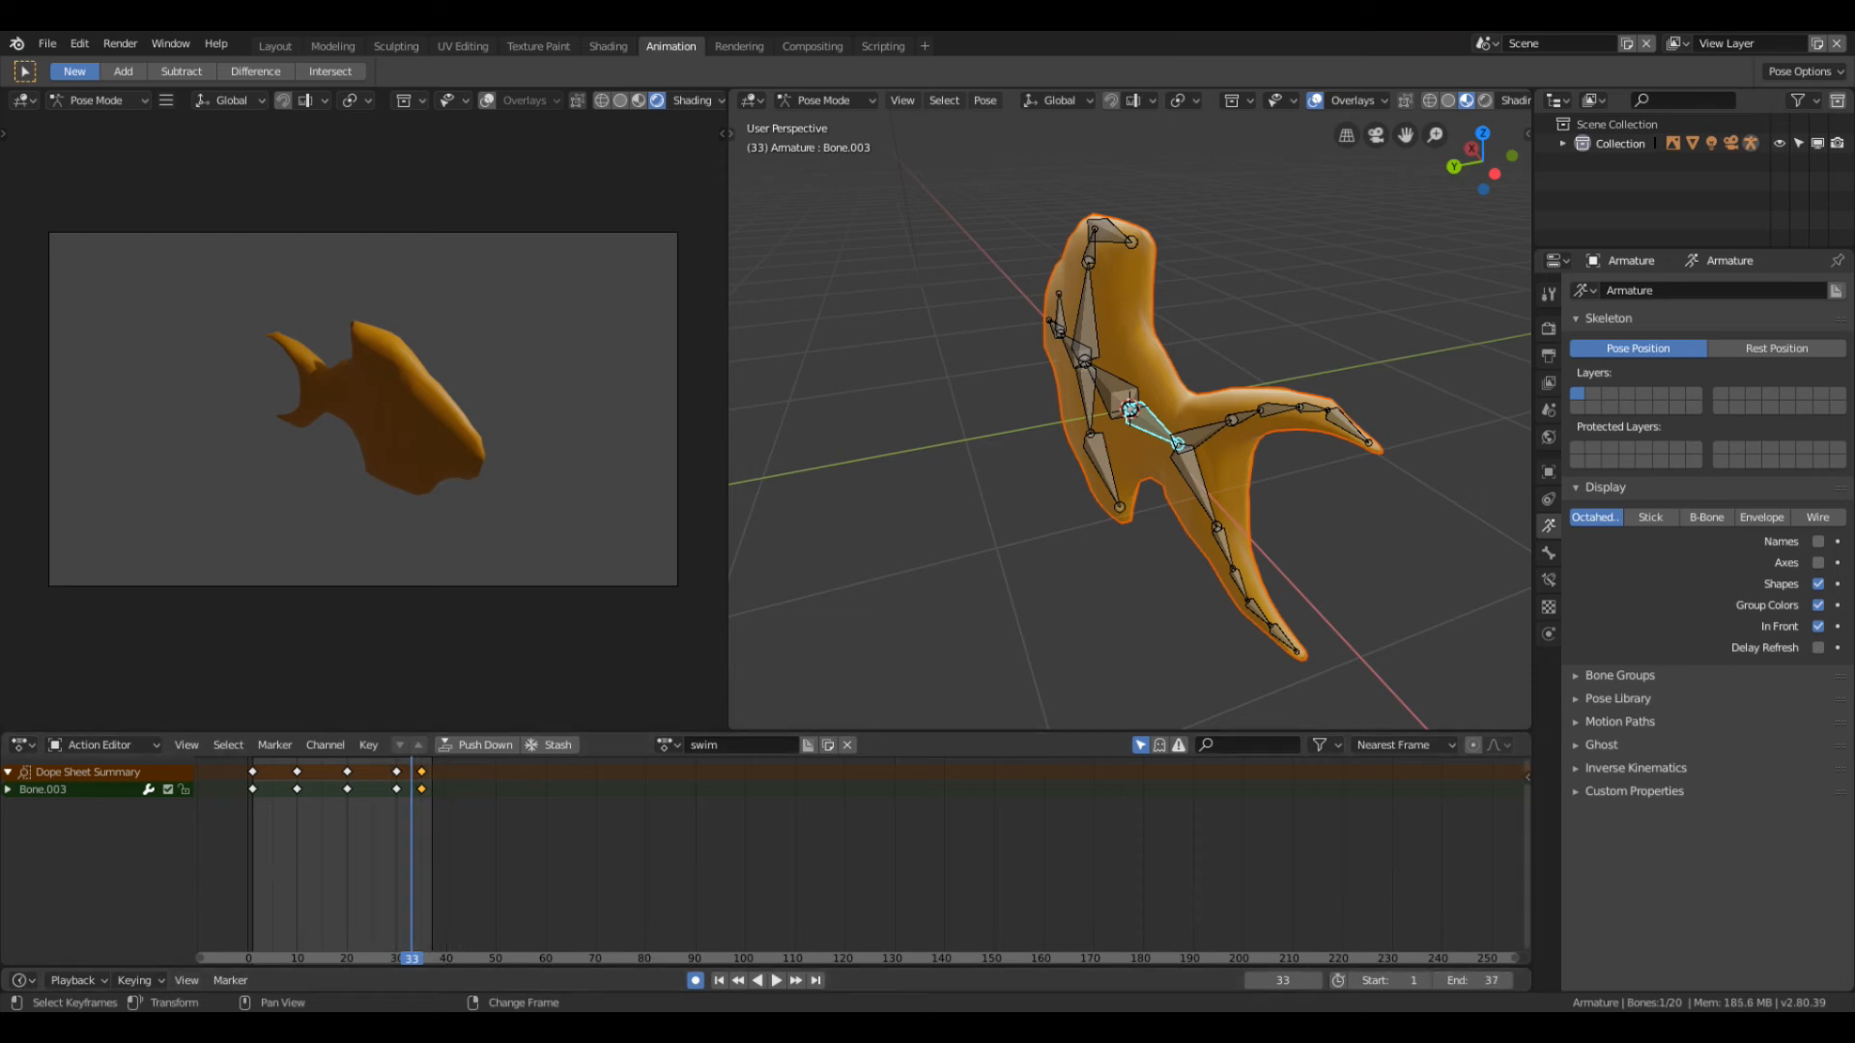
pyautogui.click(777, 979)
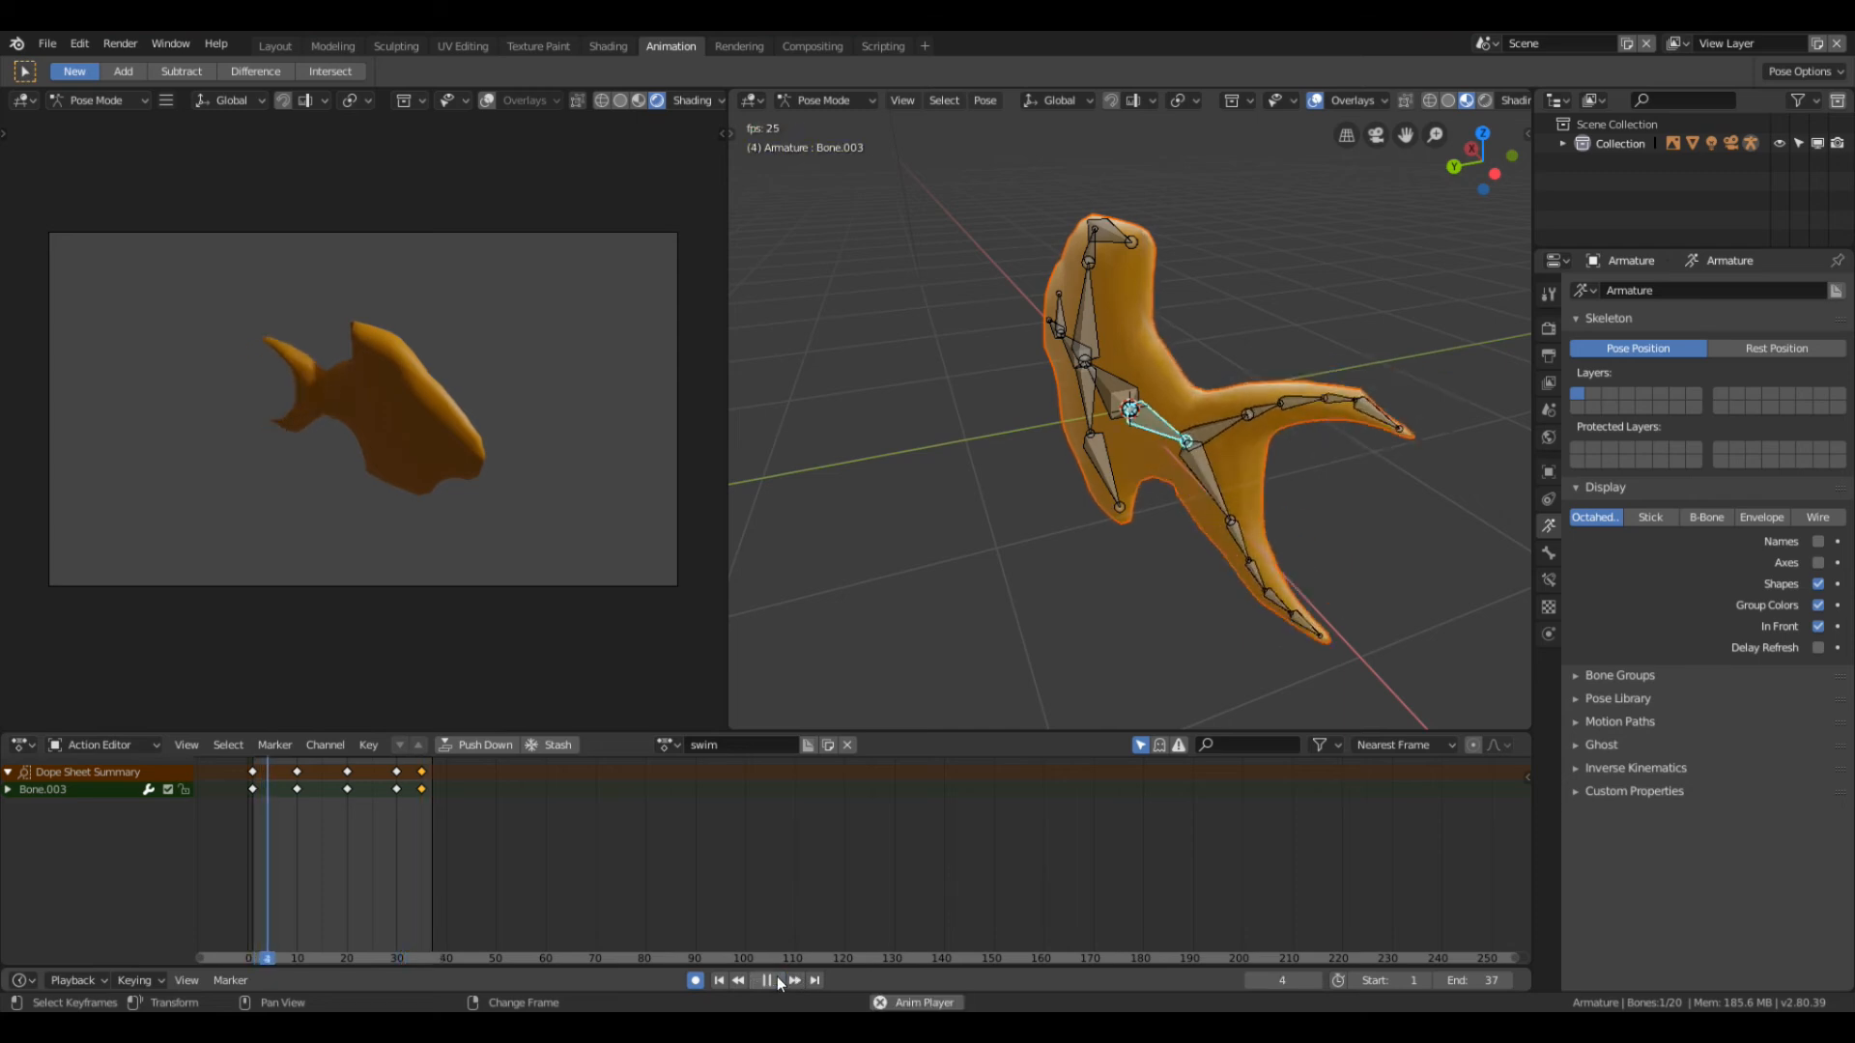
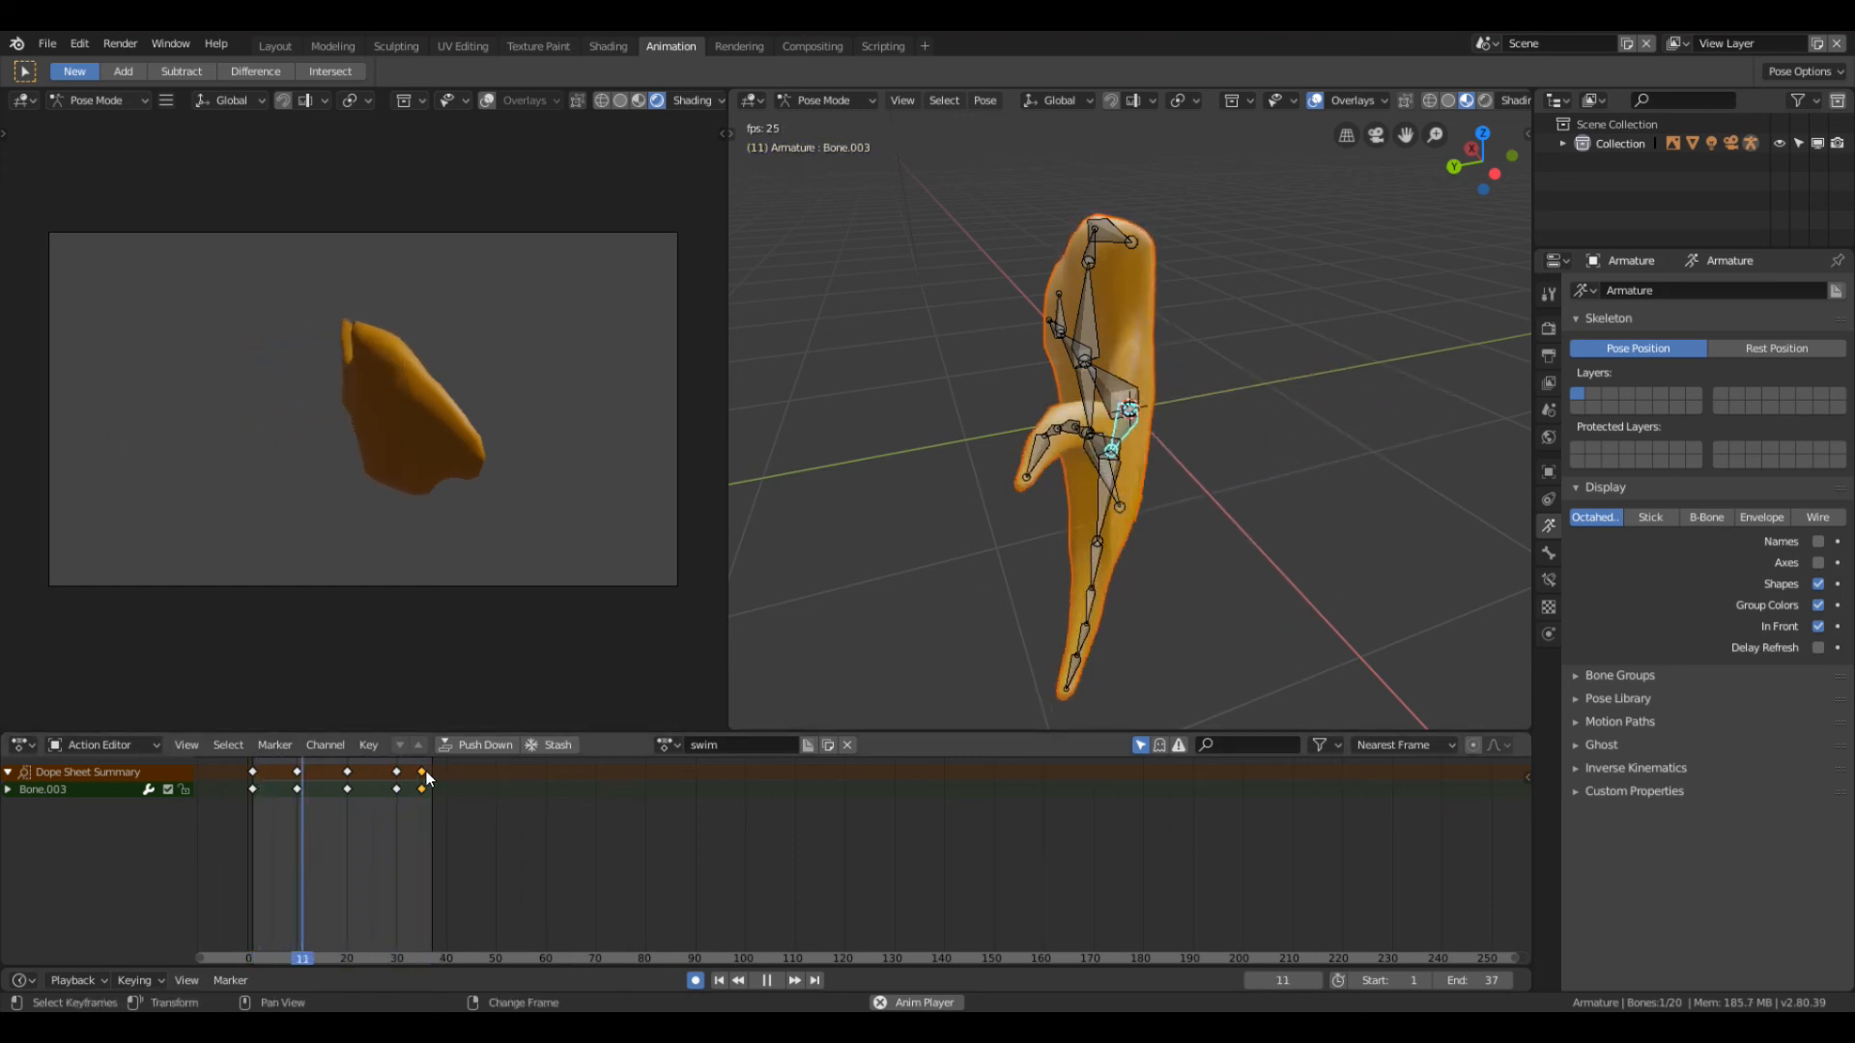
pyautogui.press('g')
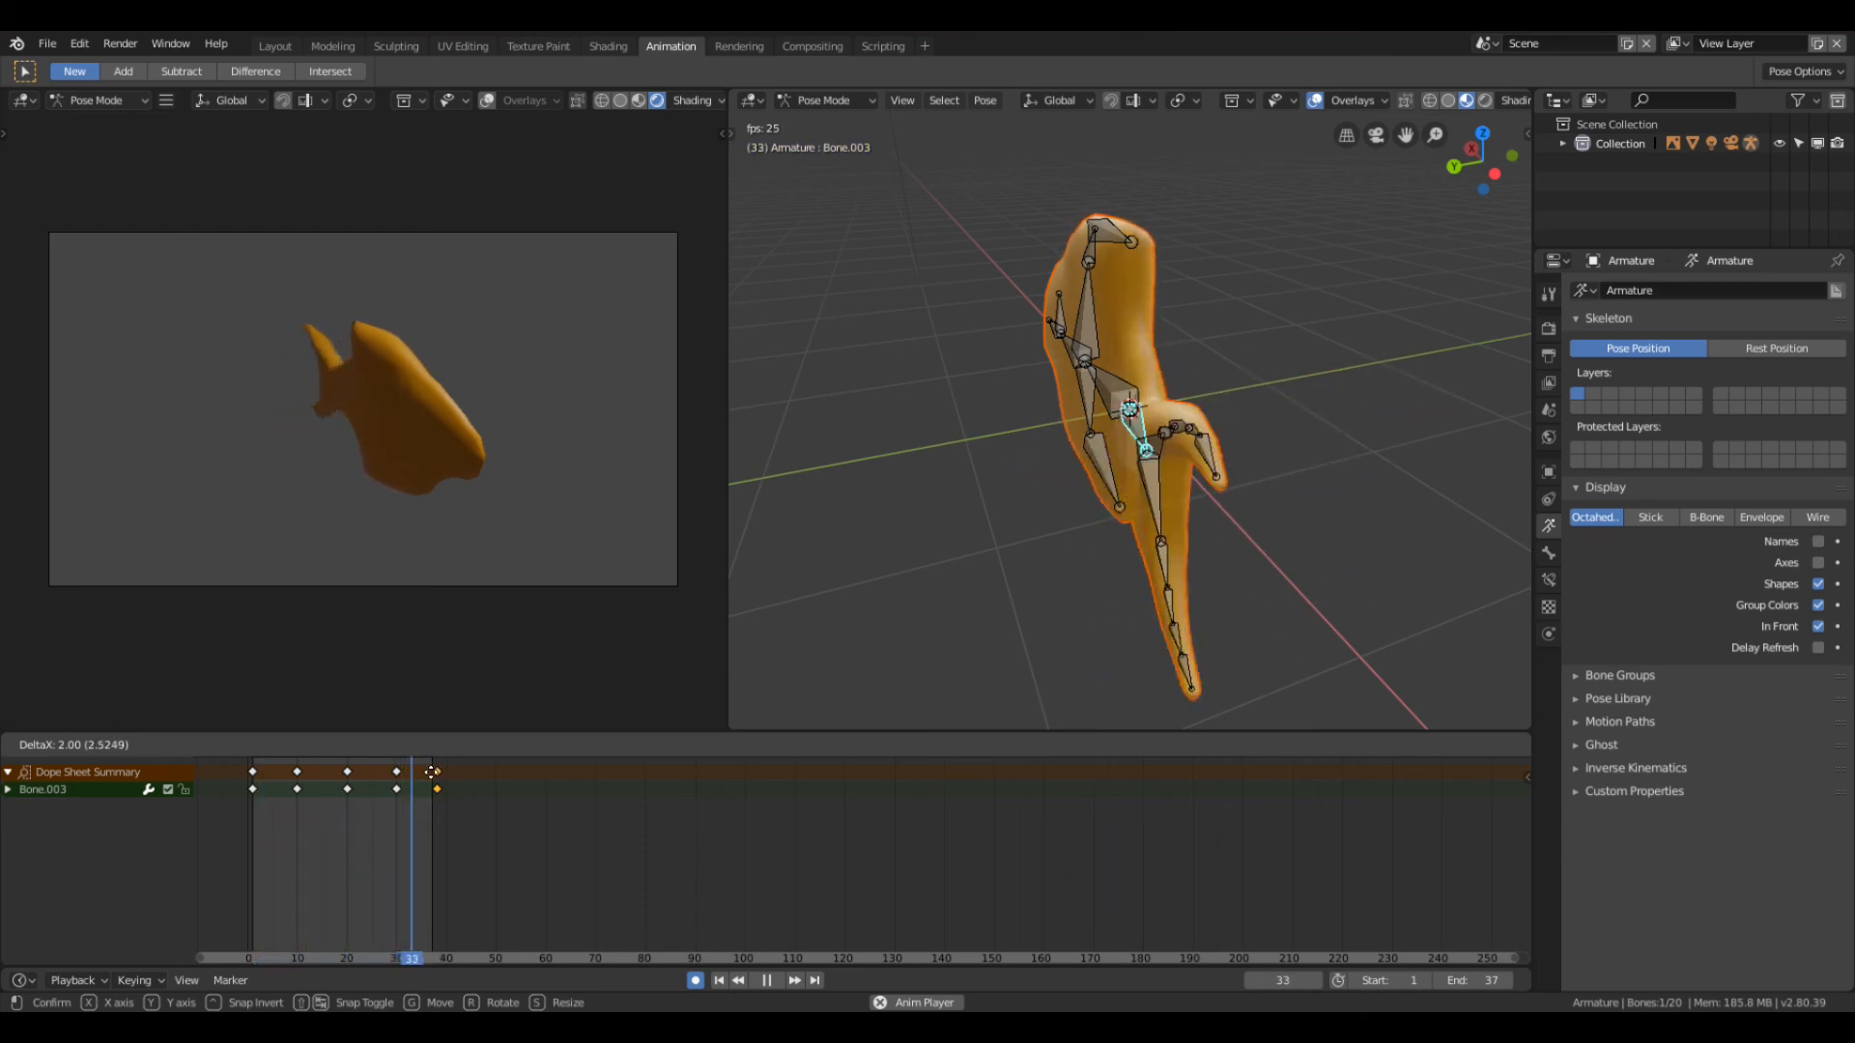
pyautogui.click(432, 772)
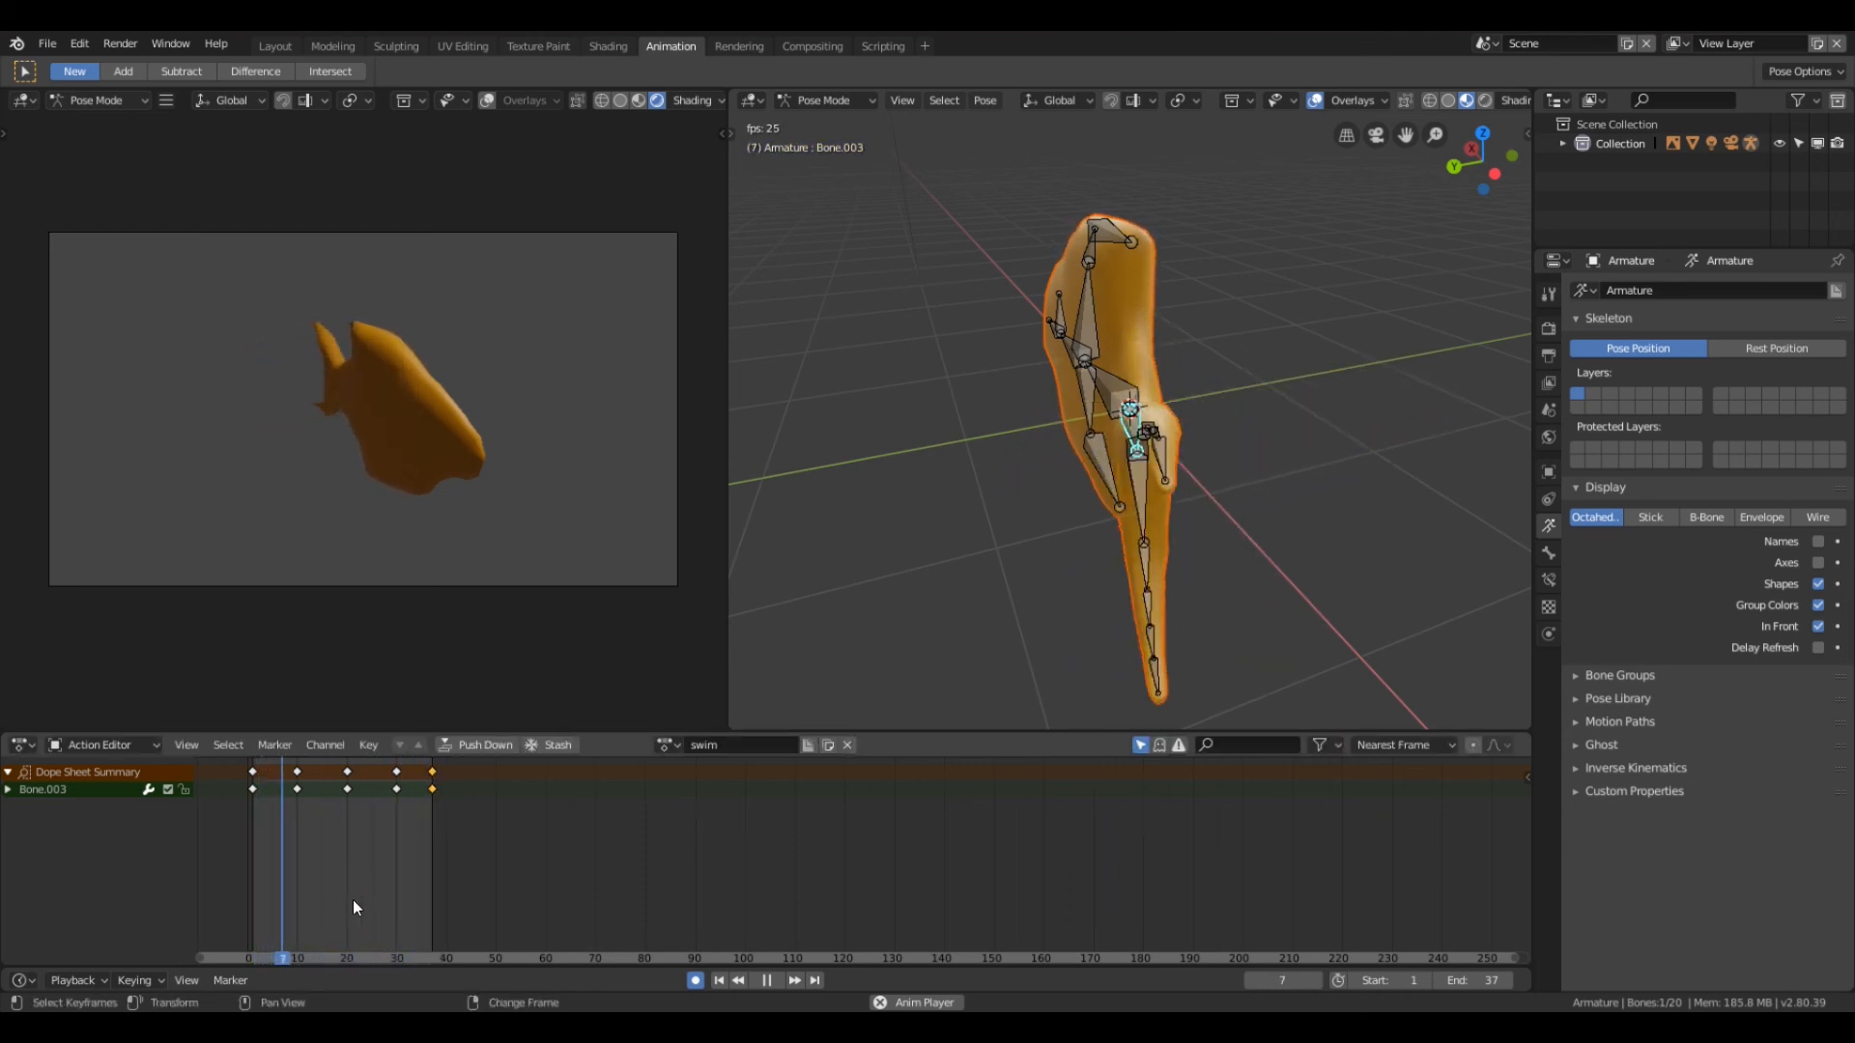
pyautogui.moveTo(129, 506)
pyautogui.mouseDown(button='middle')
pyautogui.moveTo(362, 517)
pyautogui.moveTo(583, 487)
pyautogui.moveTo(476, 426)
pyautogui.moveTo(501, 355)
pyautogui.moveTo(353, 396)
pyautogui.moveTo(216, 476)
pyautogui.moveTo(241, 488)
pyautogui.moveTo(101, 527)
pyautogui.moveTo(49, 497)
pyautogui.moveTo(9, 422)
pyautogui.moveTo(720, 426)
pyautogui.moveTo(115, 451)
pyautogui.moveTo(124, 483)
pyautogui.mouseUp(button='middle')
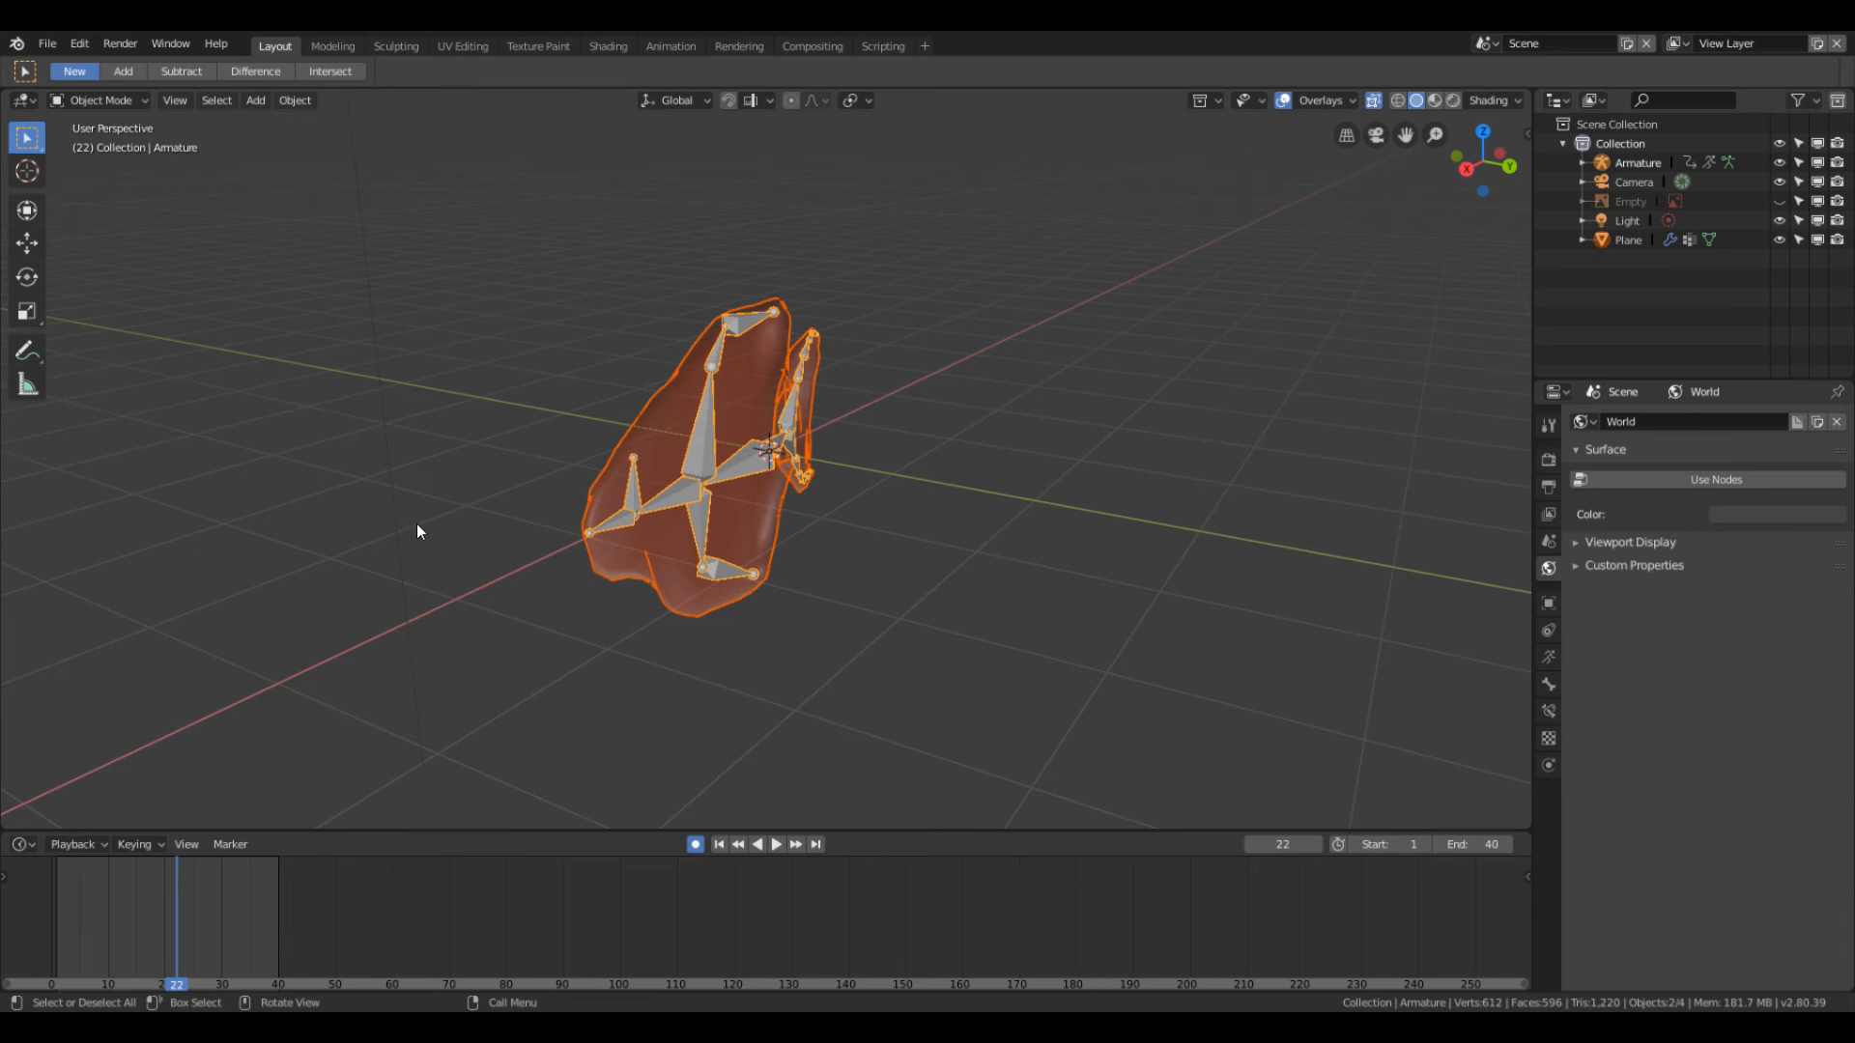
pyautogui.moveTo(505, 416); pyautogui.dragTo(646, 427, button='middle')
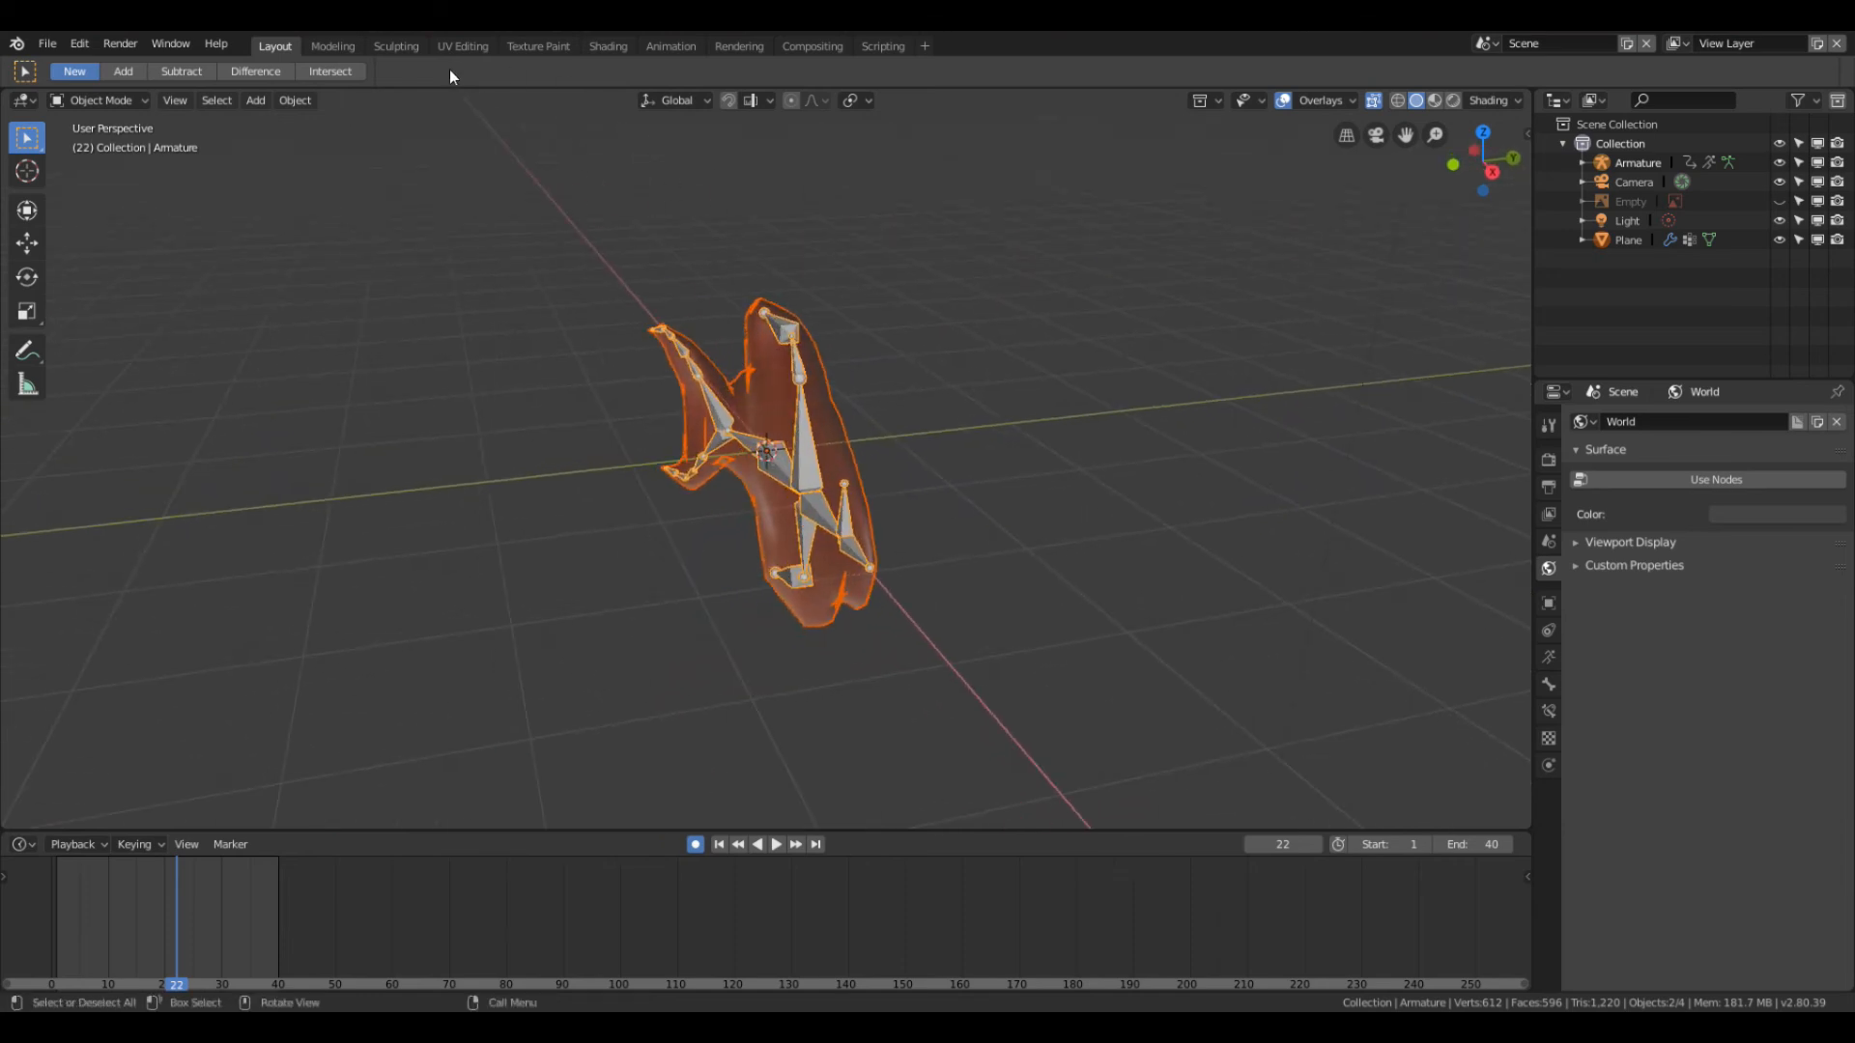
pyautogui.hotkey('ctrl', 'Tab')
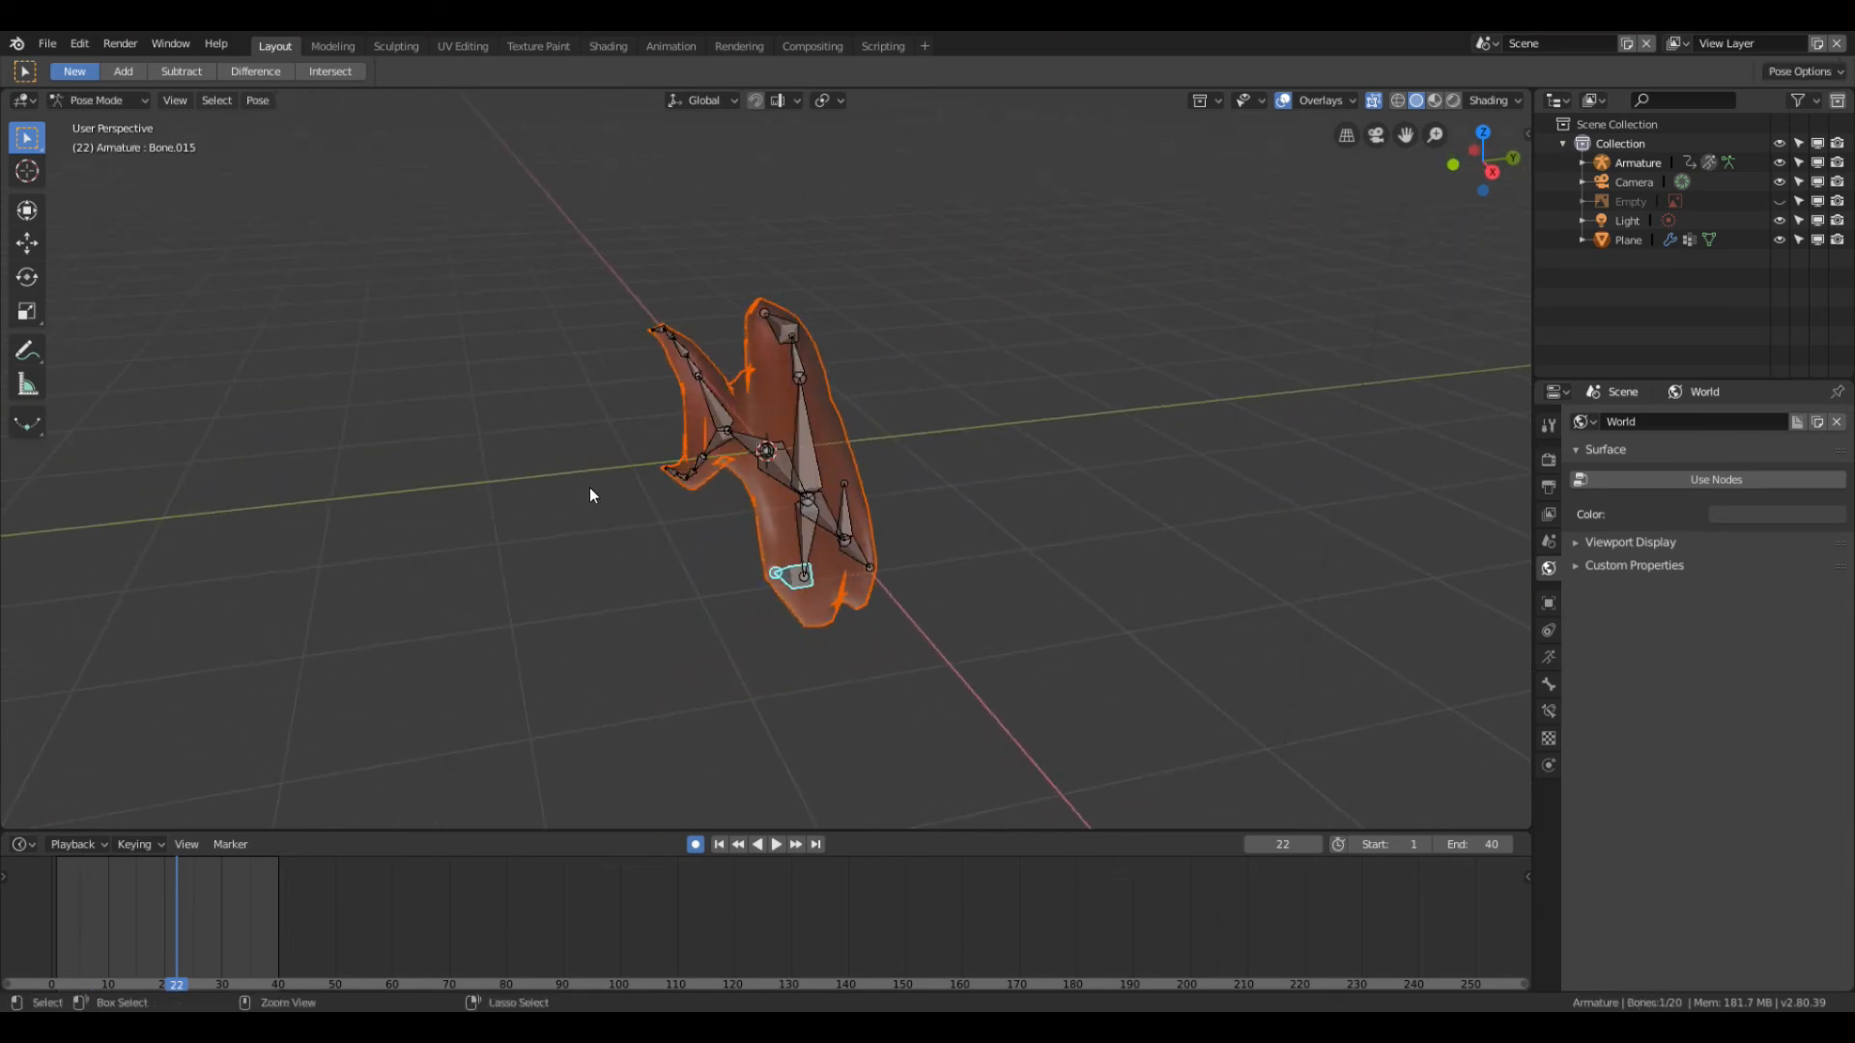
pyautogui.click(141, 96)
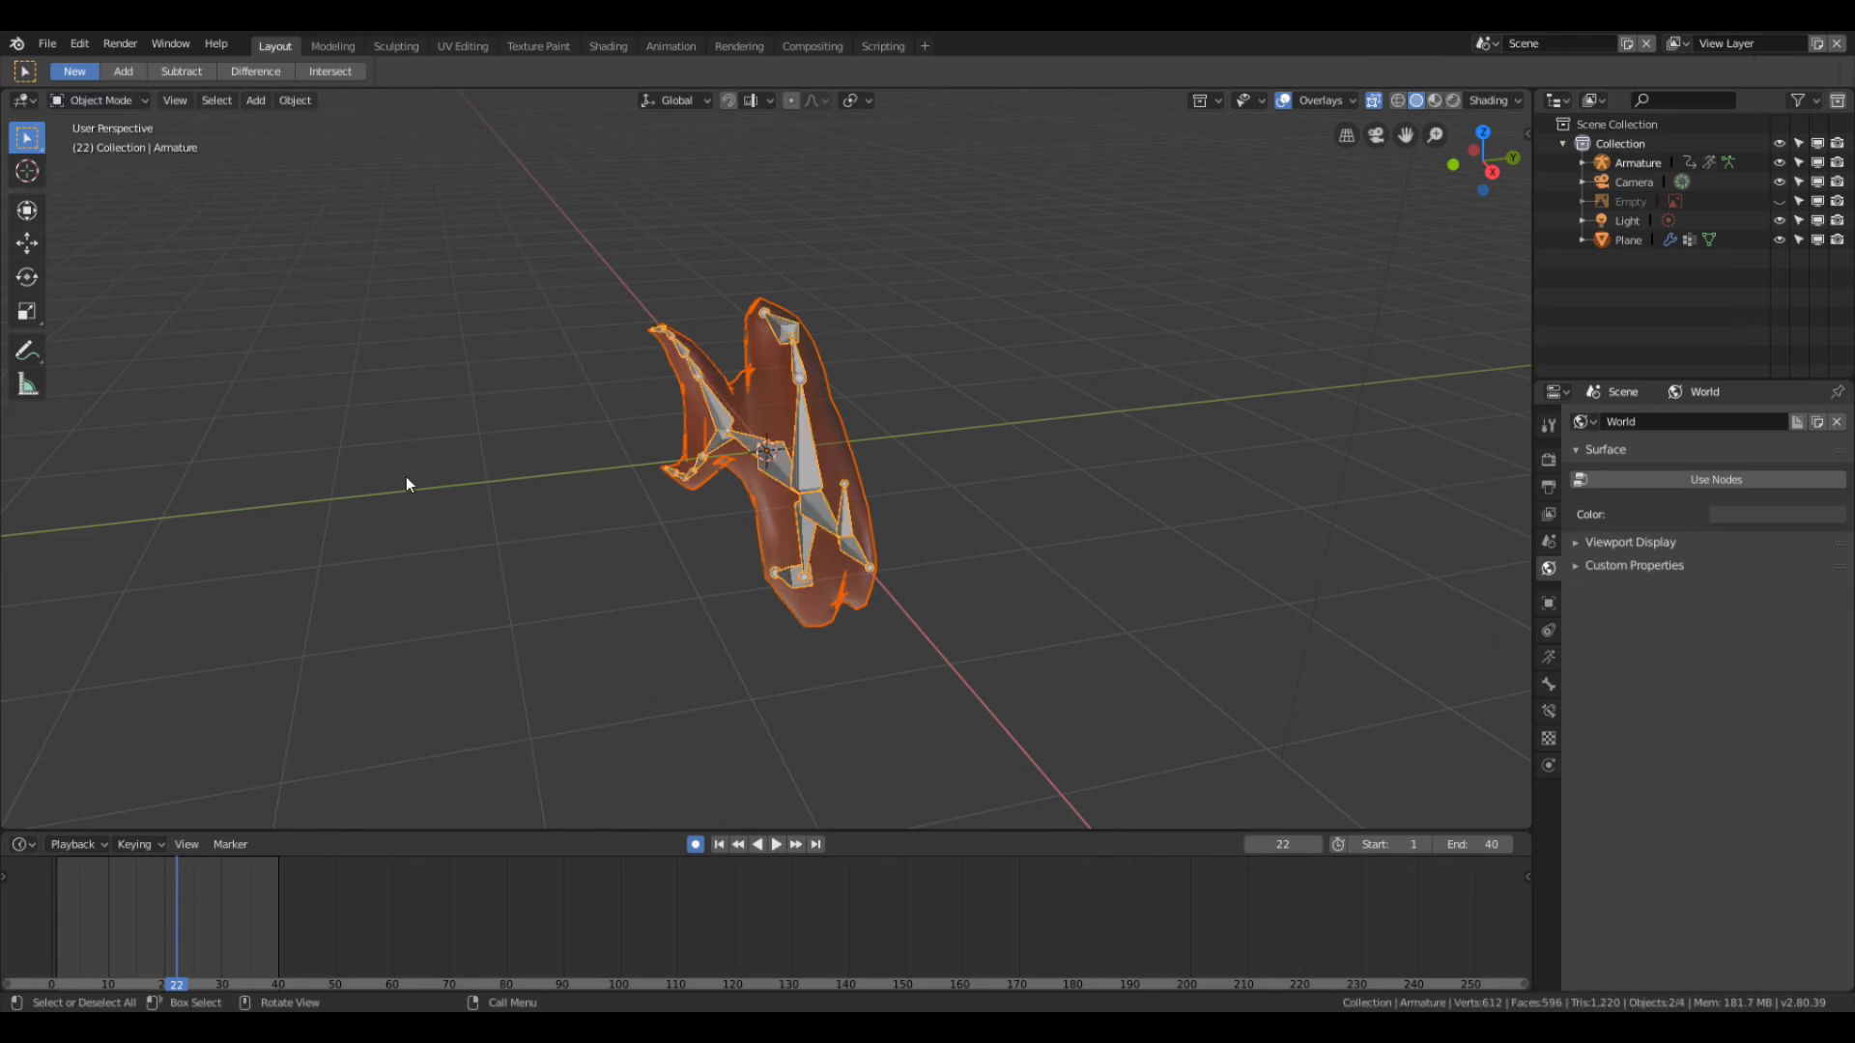
# Step: Select the fish mesh, switch to the UV Editing workspace and select all of the mesh's geometry
pyautogui.moveTo(405, 483); pyautogui.dragTo(678, 317, button='middle')
pyautogui.click(763, 406)
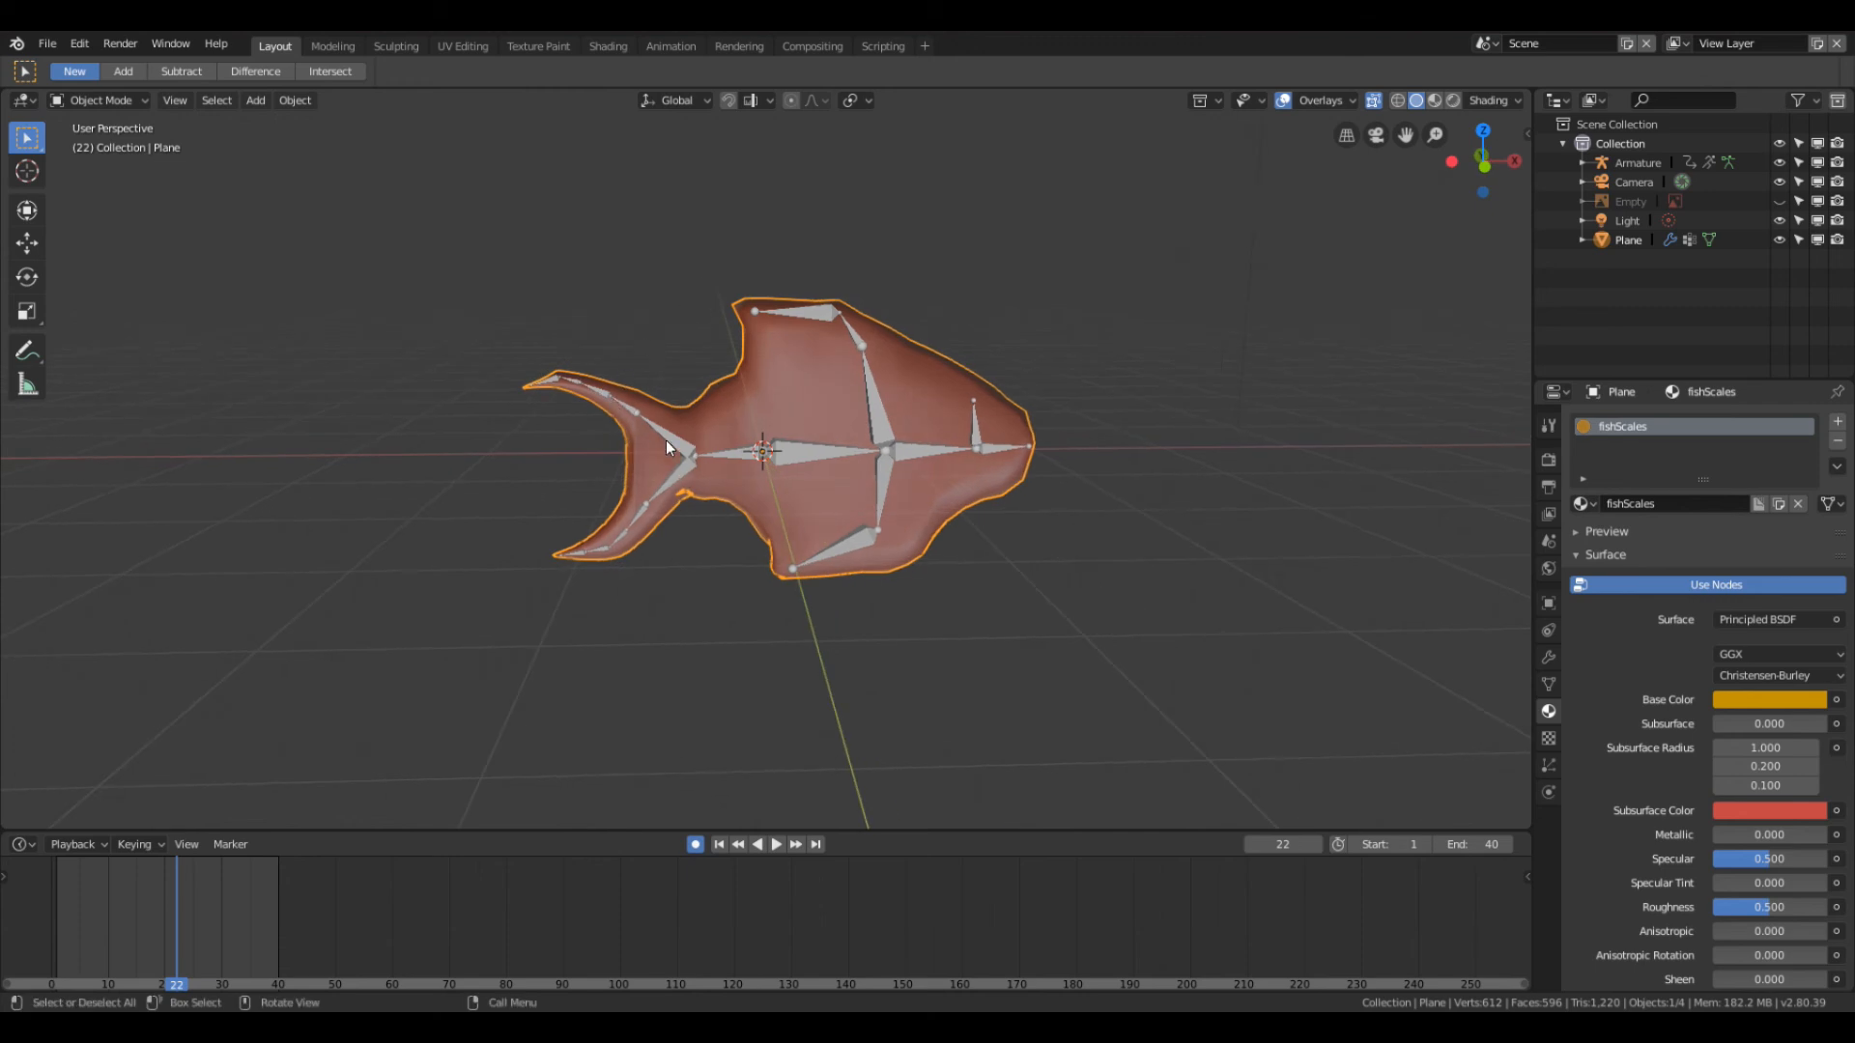
pyautogui.click(464, 46)
pyautogui.scroll(3, 1132, 637)
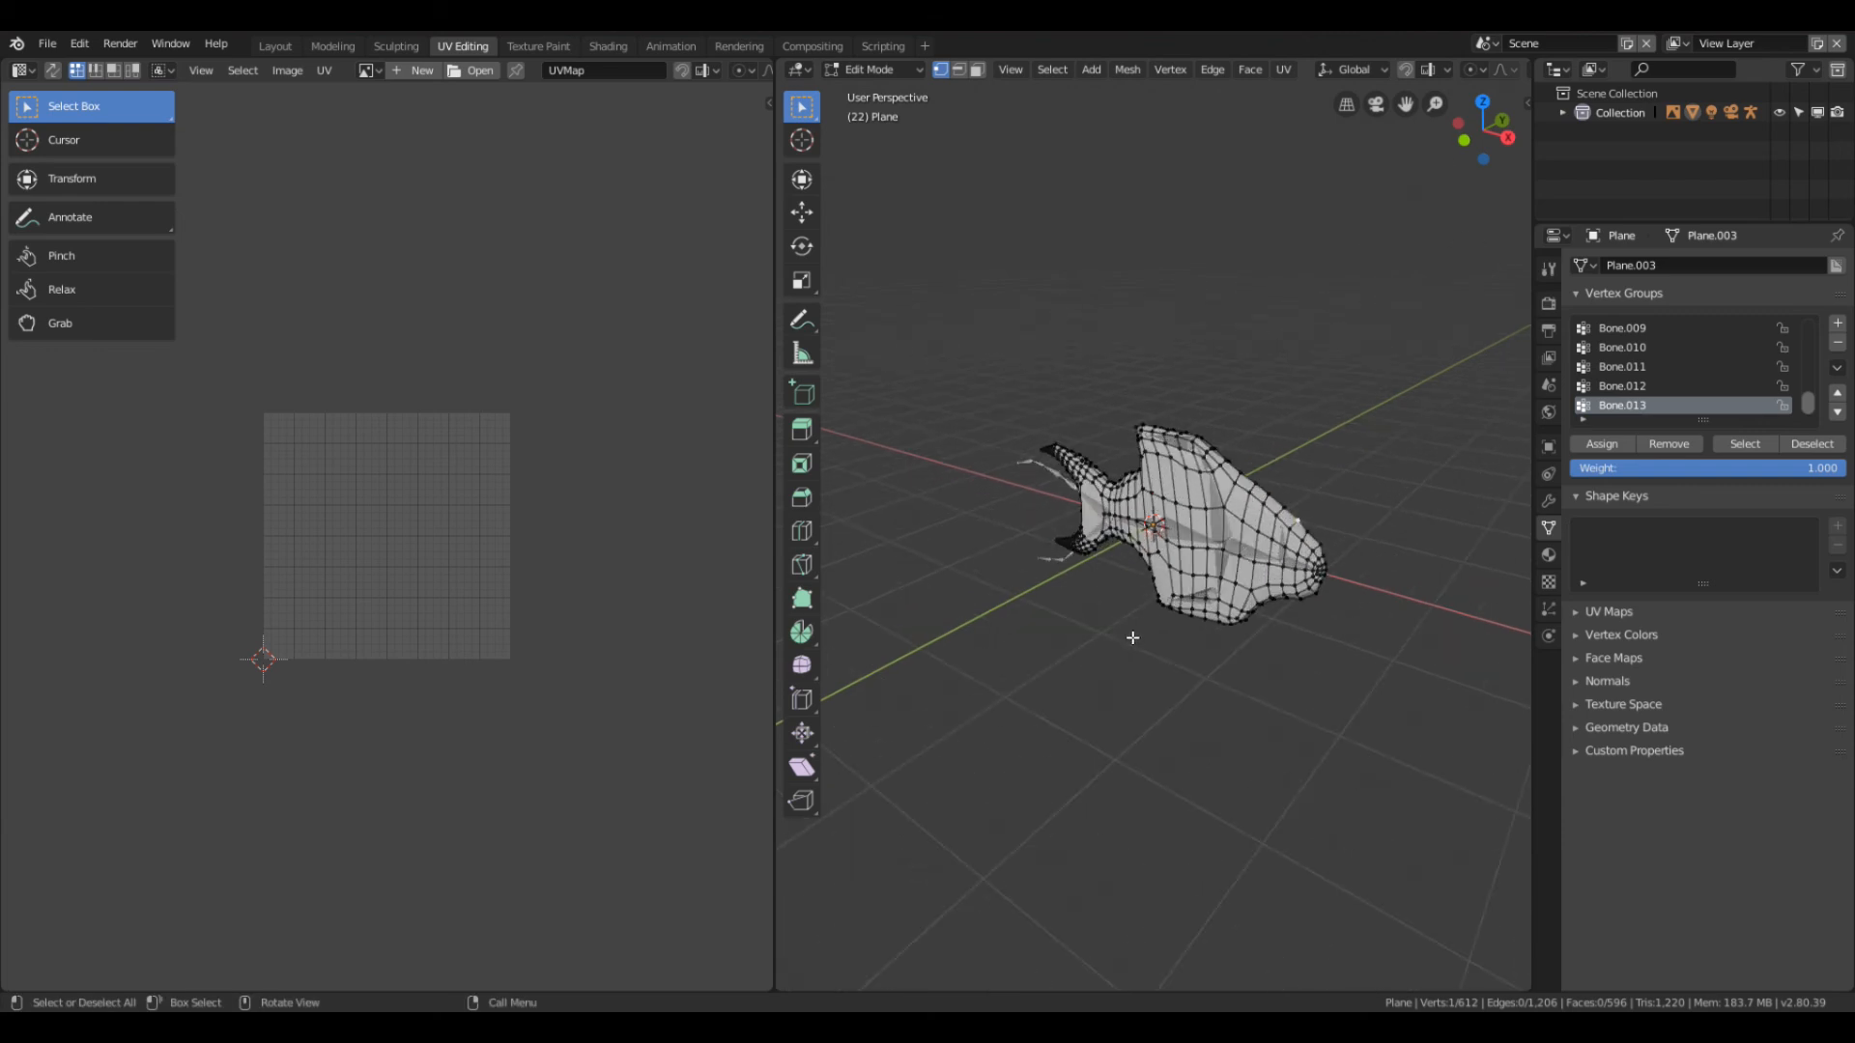
pyautogui.moveTo(1132, 638)
pyautogui.mouseDown(button='middle')
pyautogui.moveTo(1189, 618)
pyautogui.moveTo(1159, 638)
pyautogui.mouseUp(button='middle')
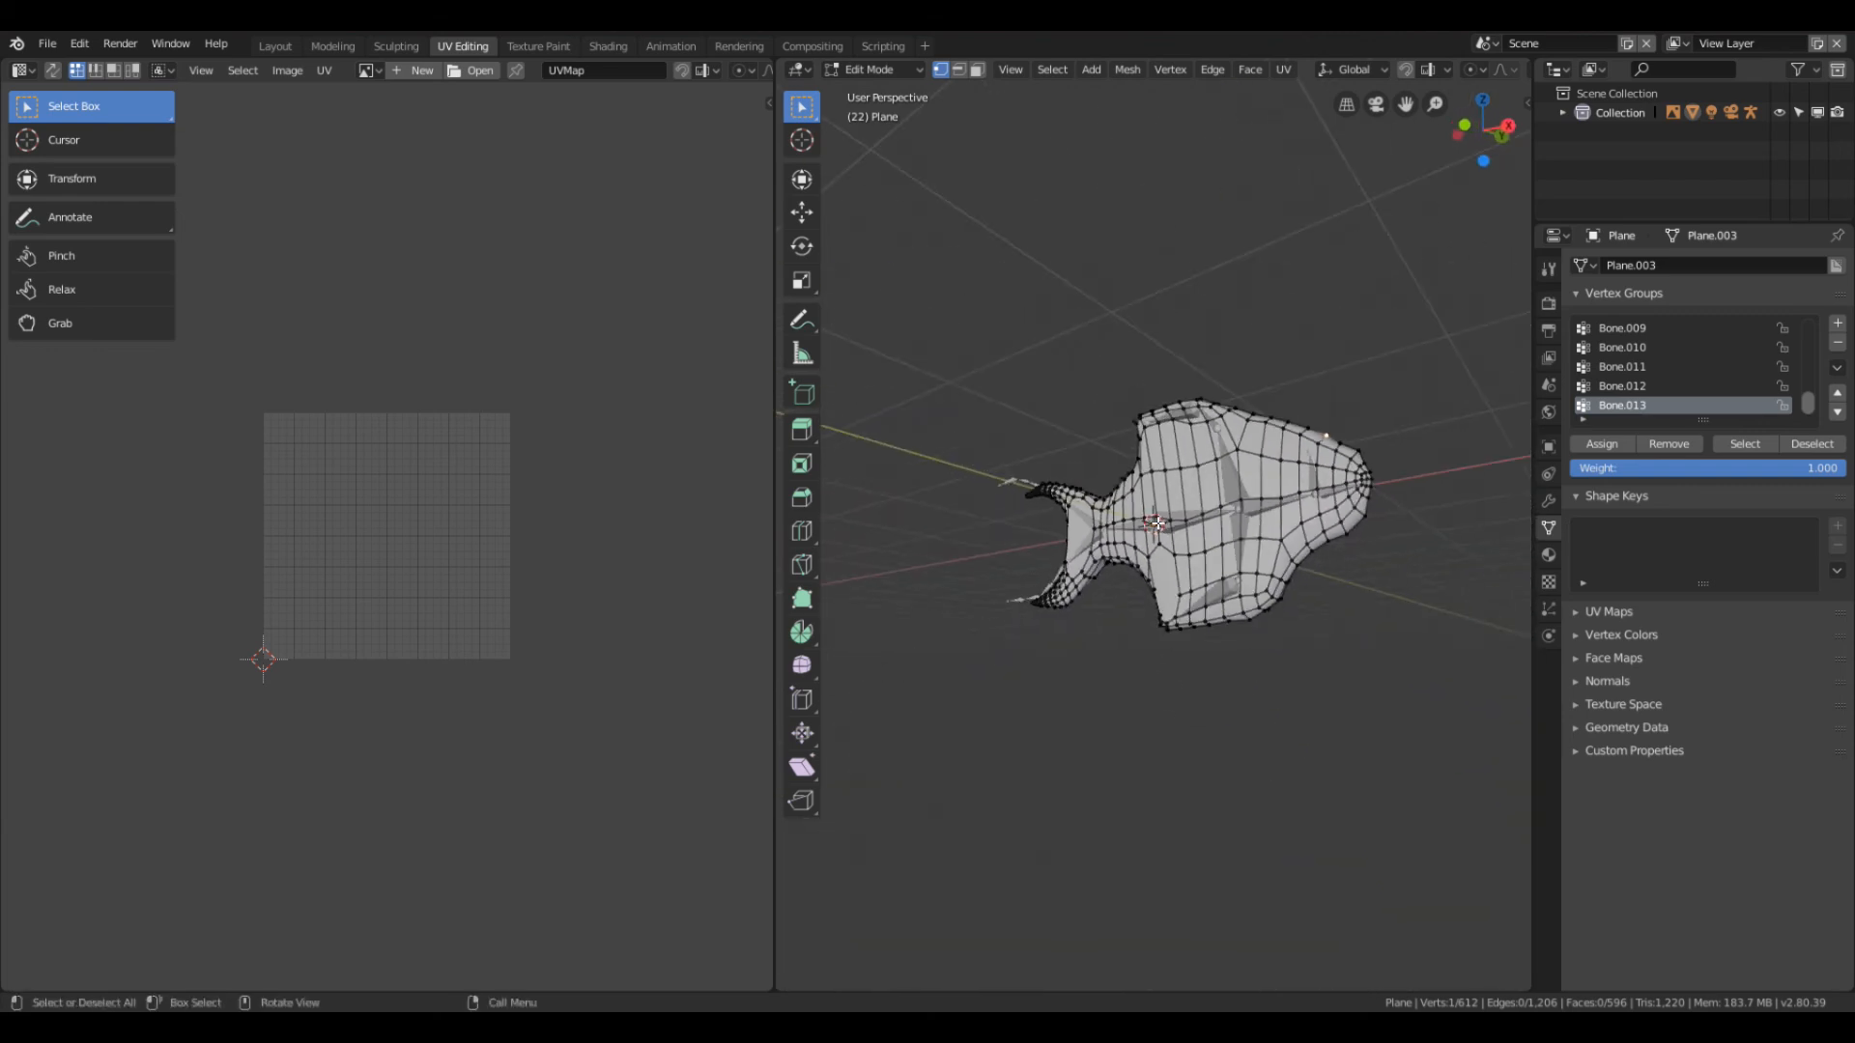
pyautogui.moveTo(1158, 522); pyautogui.dragTo(1157, 494, button='middle')
pyautogui.press('a')
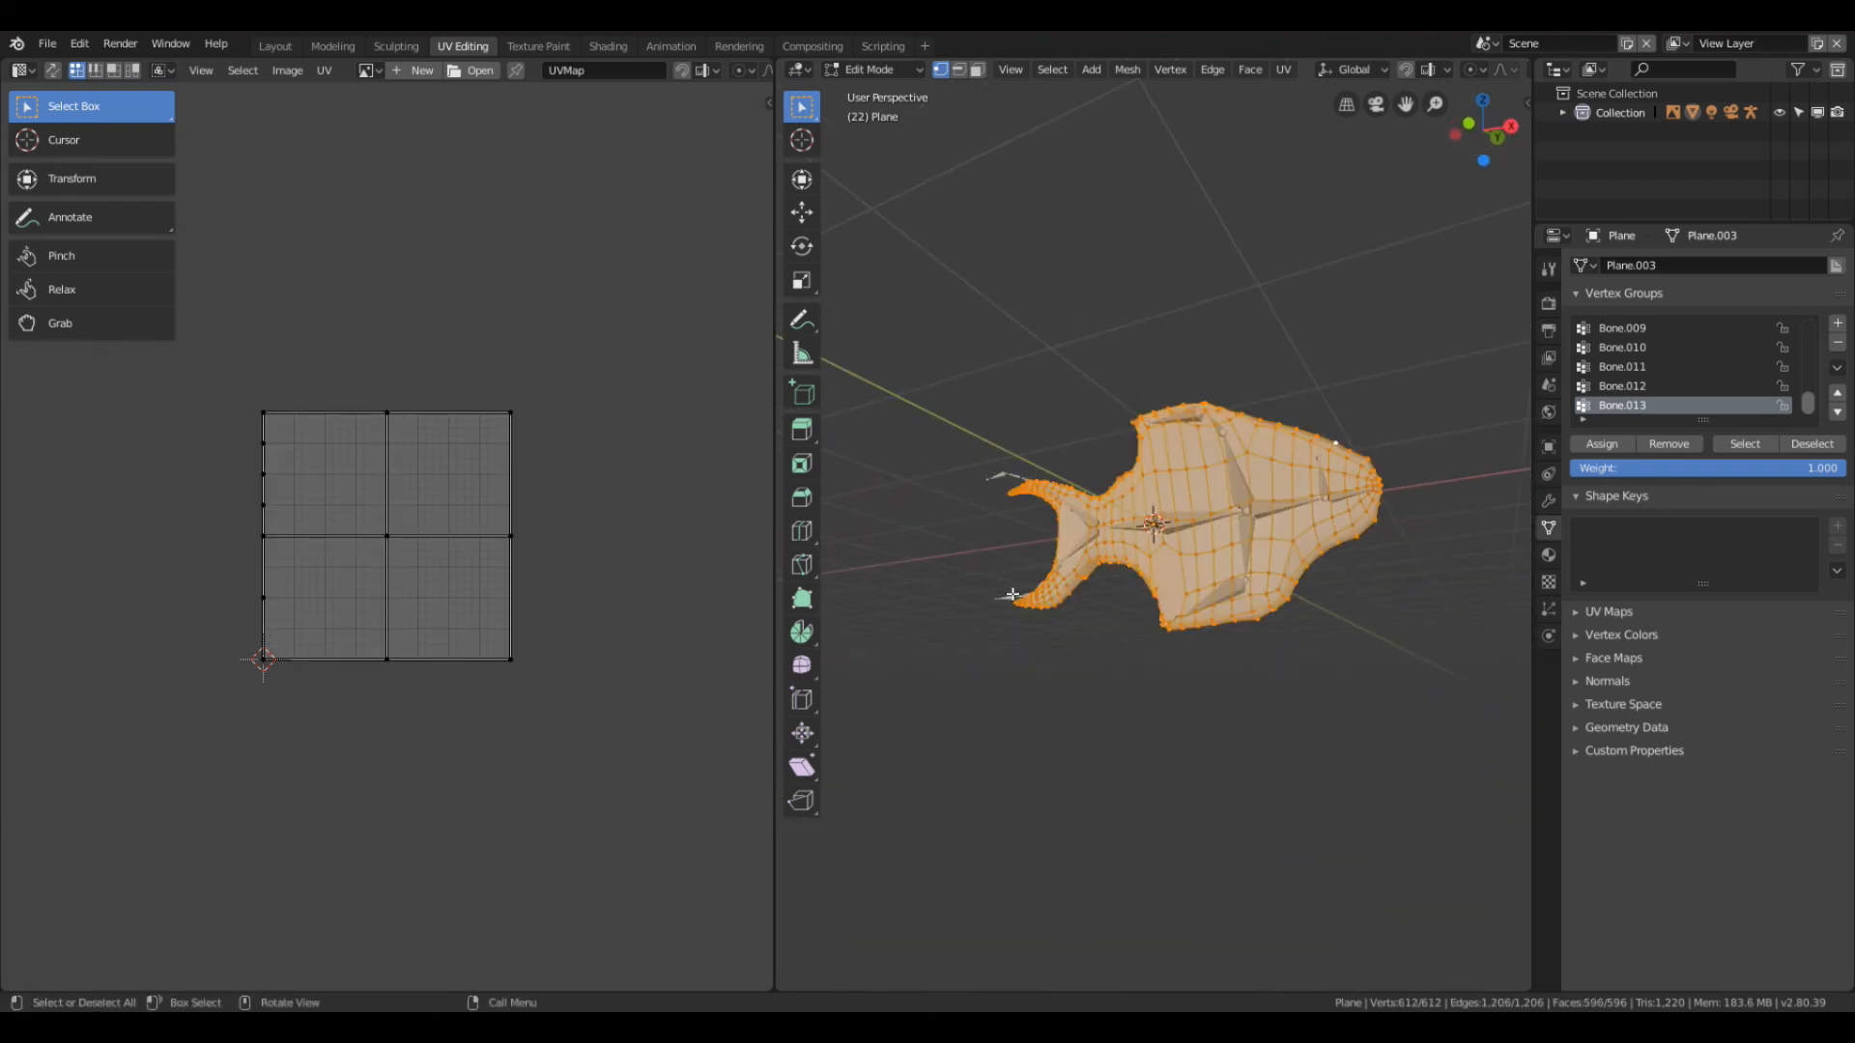
pyautogui.moveTo(1070, 576); pyautogui.dragTo(1069, 641, button='middle')
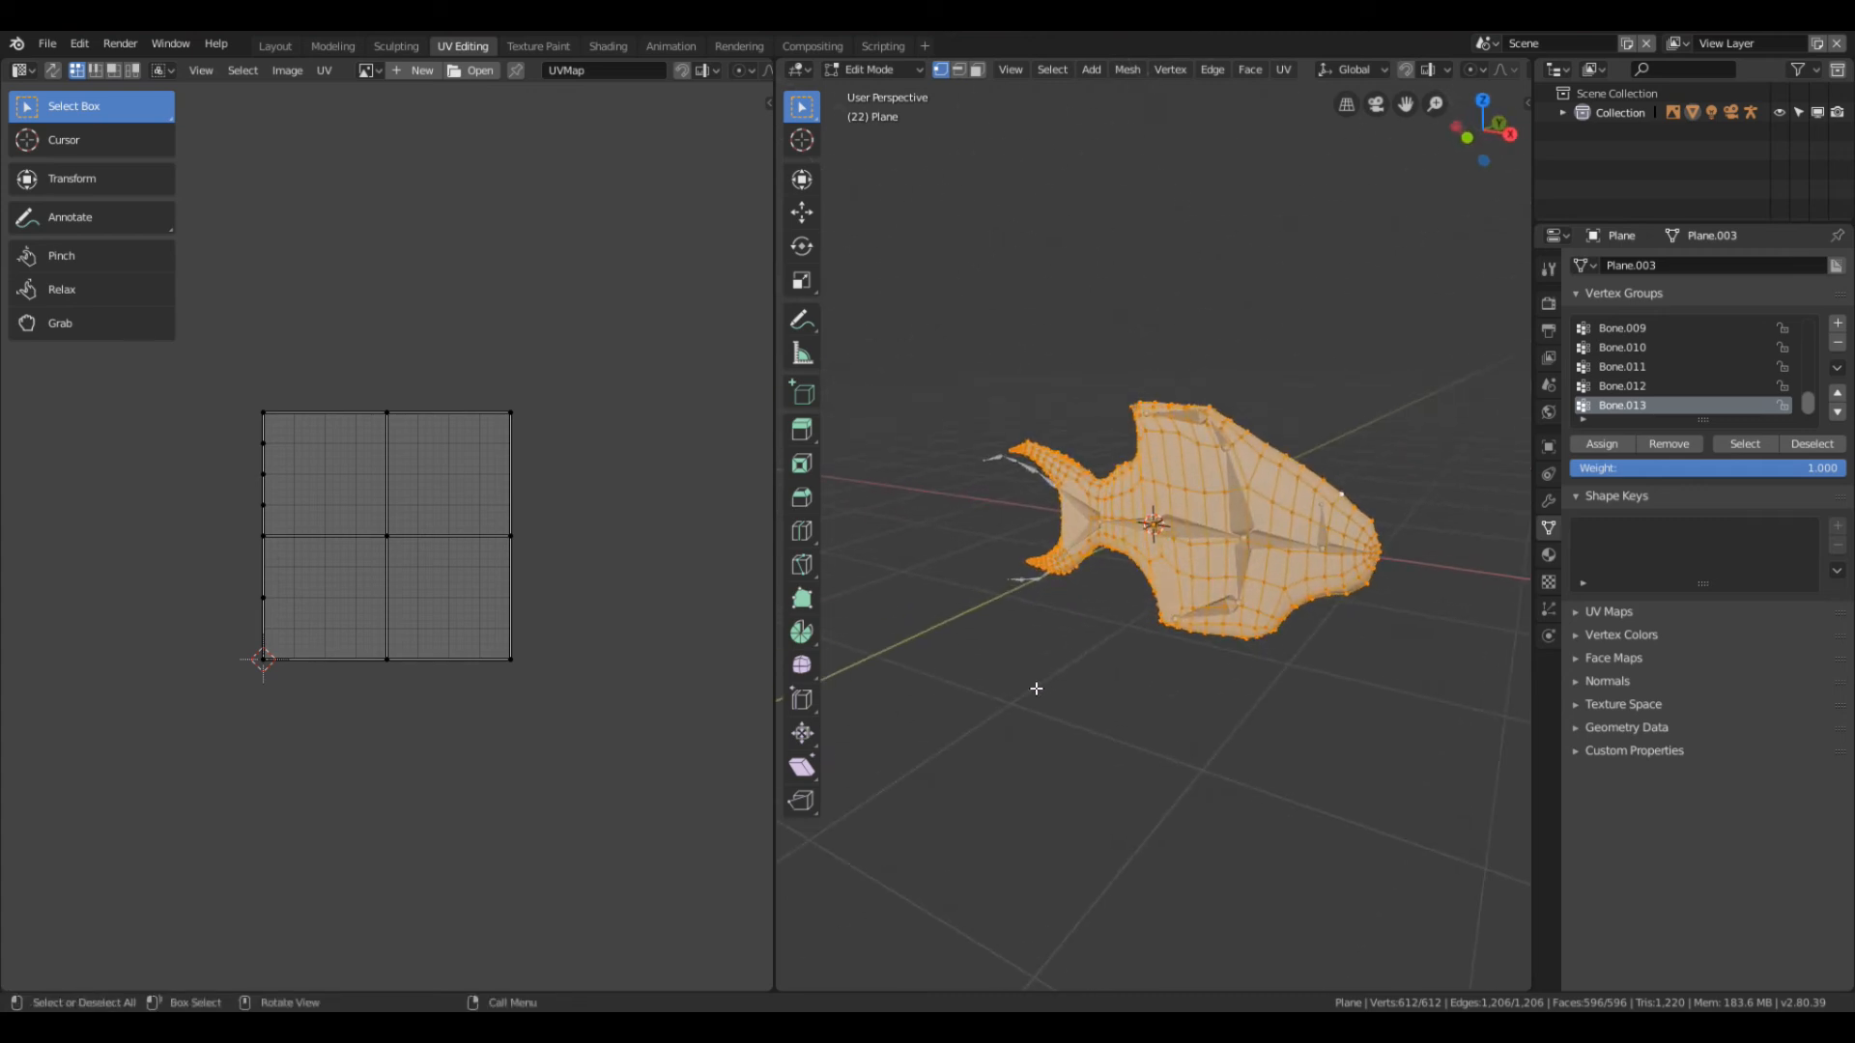
# Step: Unwrap the whole fish mesh with Smart UV Project, using an island margin of 0.1
pyautogui.press('u')
pyautogui.click(1006, 717)
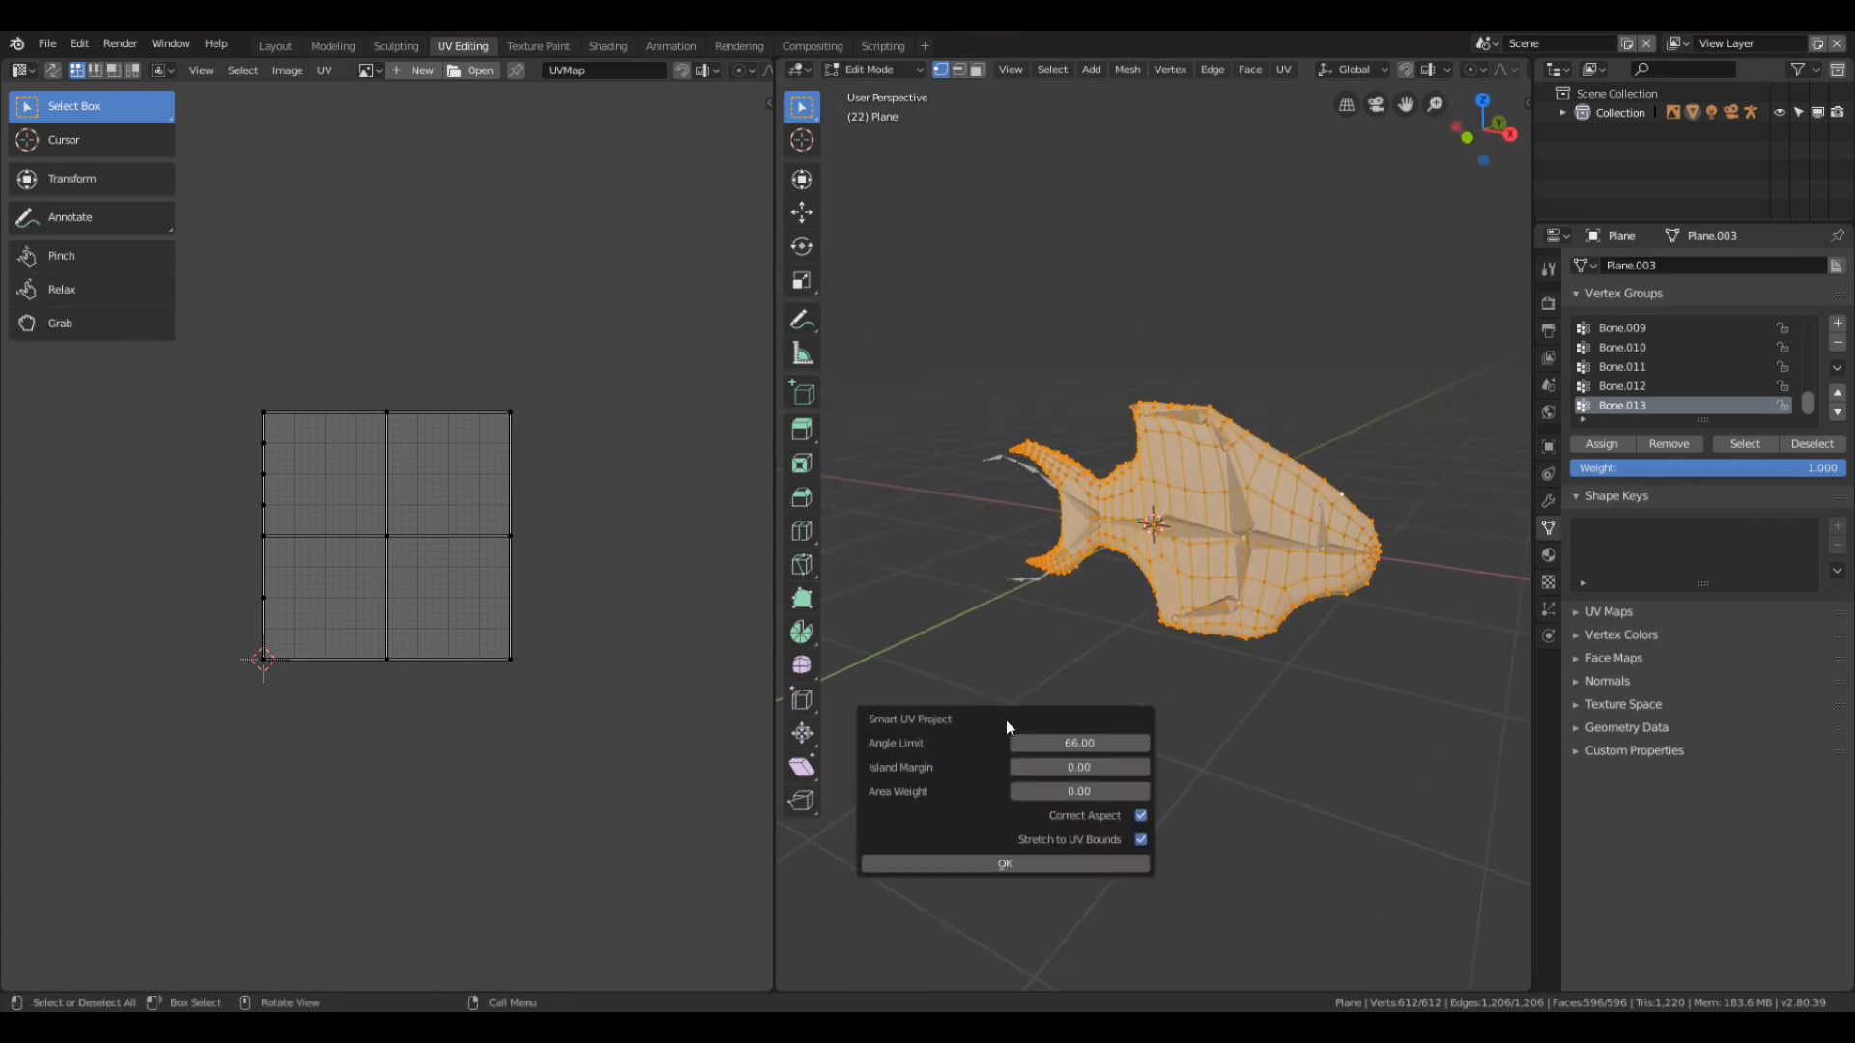
pyautogui.click(1078, 769)
pyautogui.press('BackSpace')
pyautogui.press('BackSpace')
pyautogui.press('BackSpace')
pyautogui.write('.1')
pyautogui.press('Return')
pyautogui.click(1020, 864)
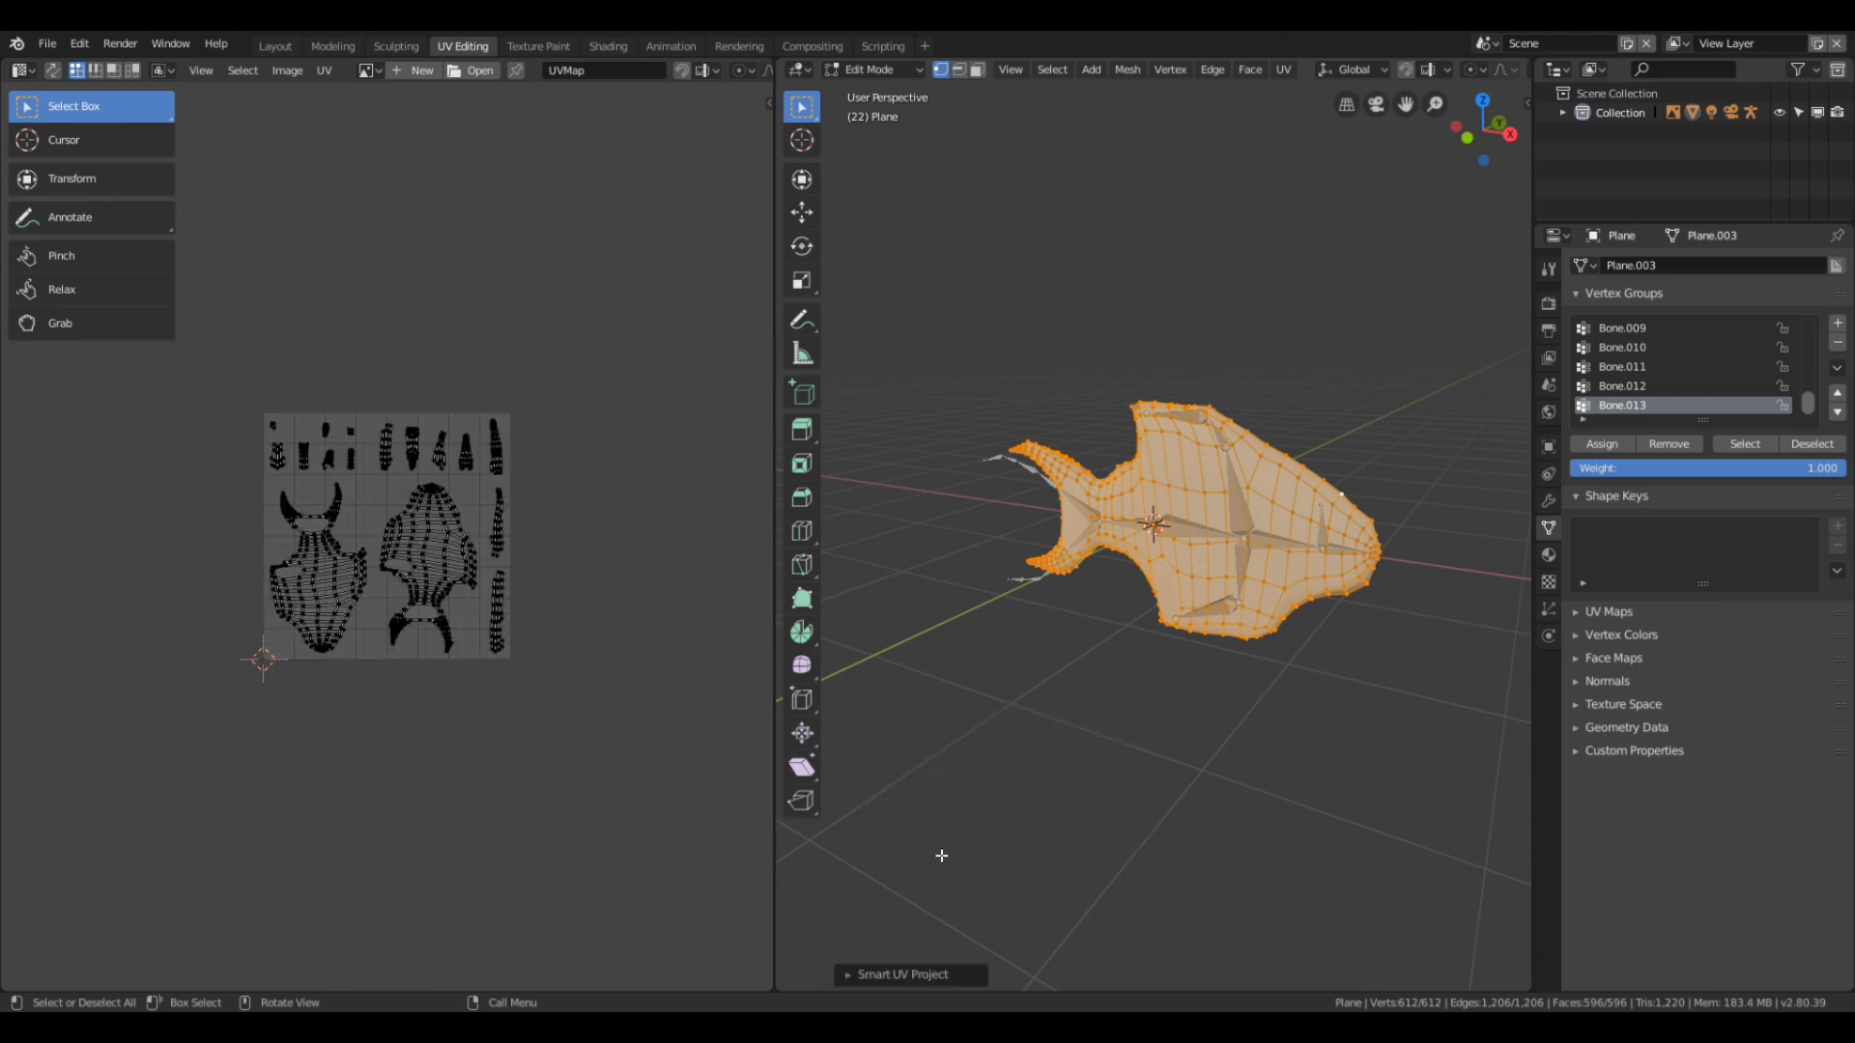
pyautogui.scroll(5, 409, 694)
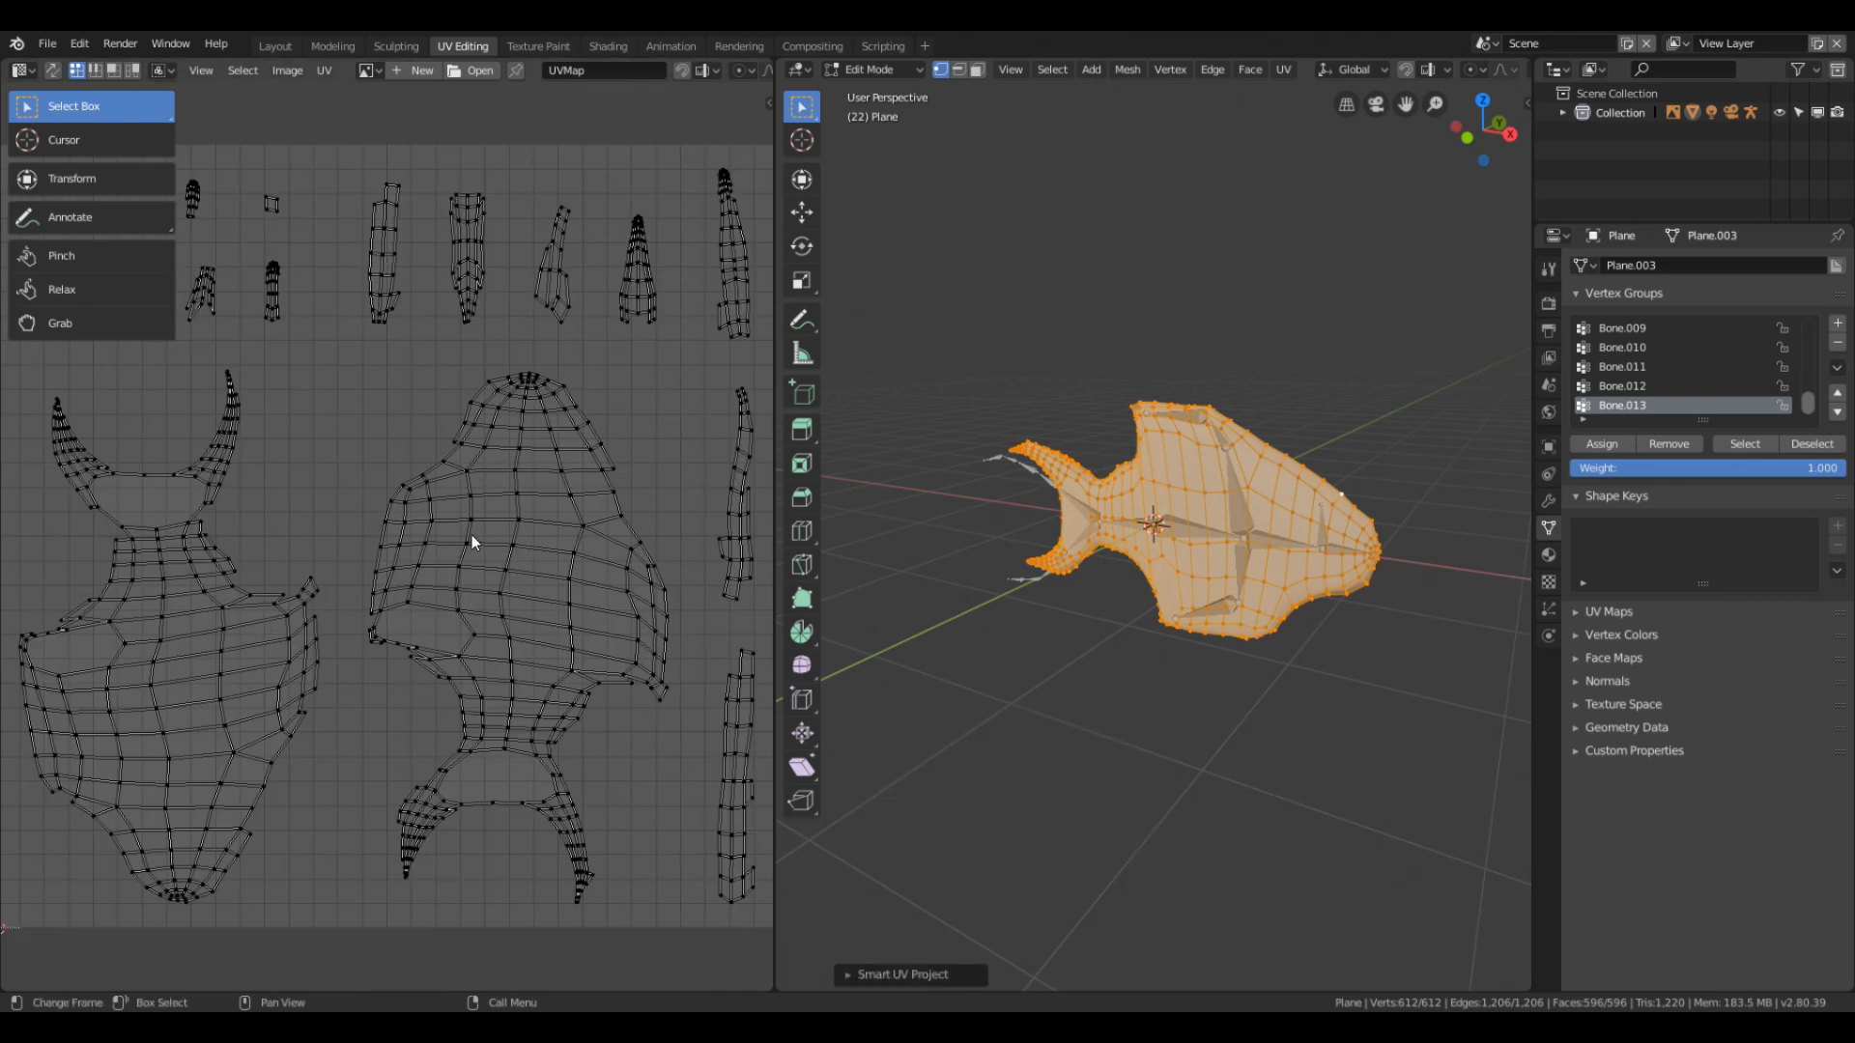
pyautogui.moveTo(471, 535); pyautogui.dragTo(686, 604, button='middle')
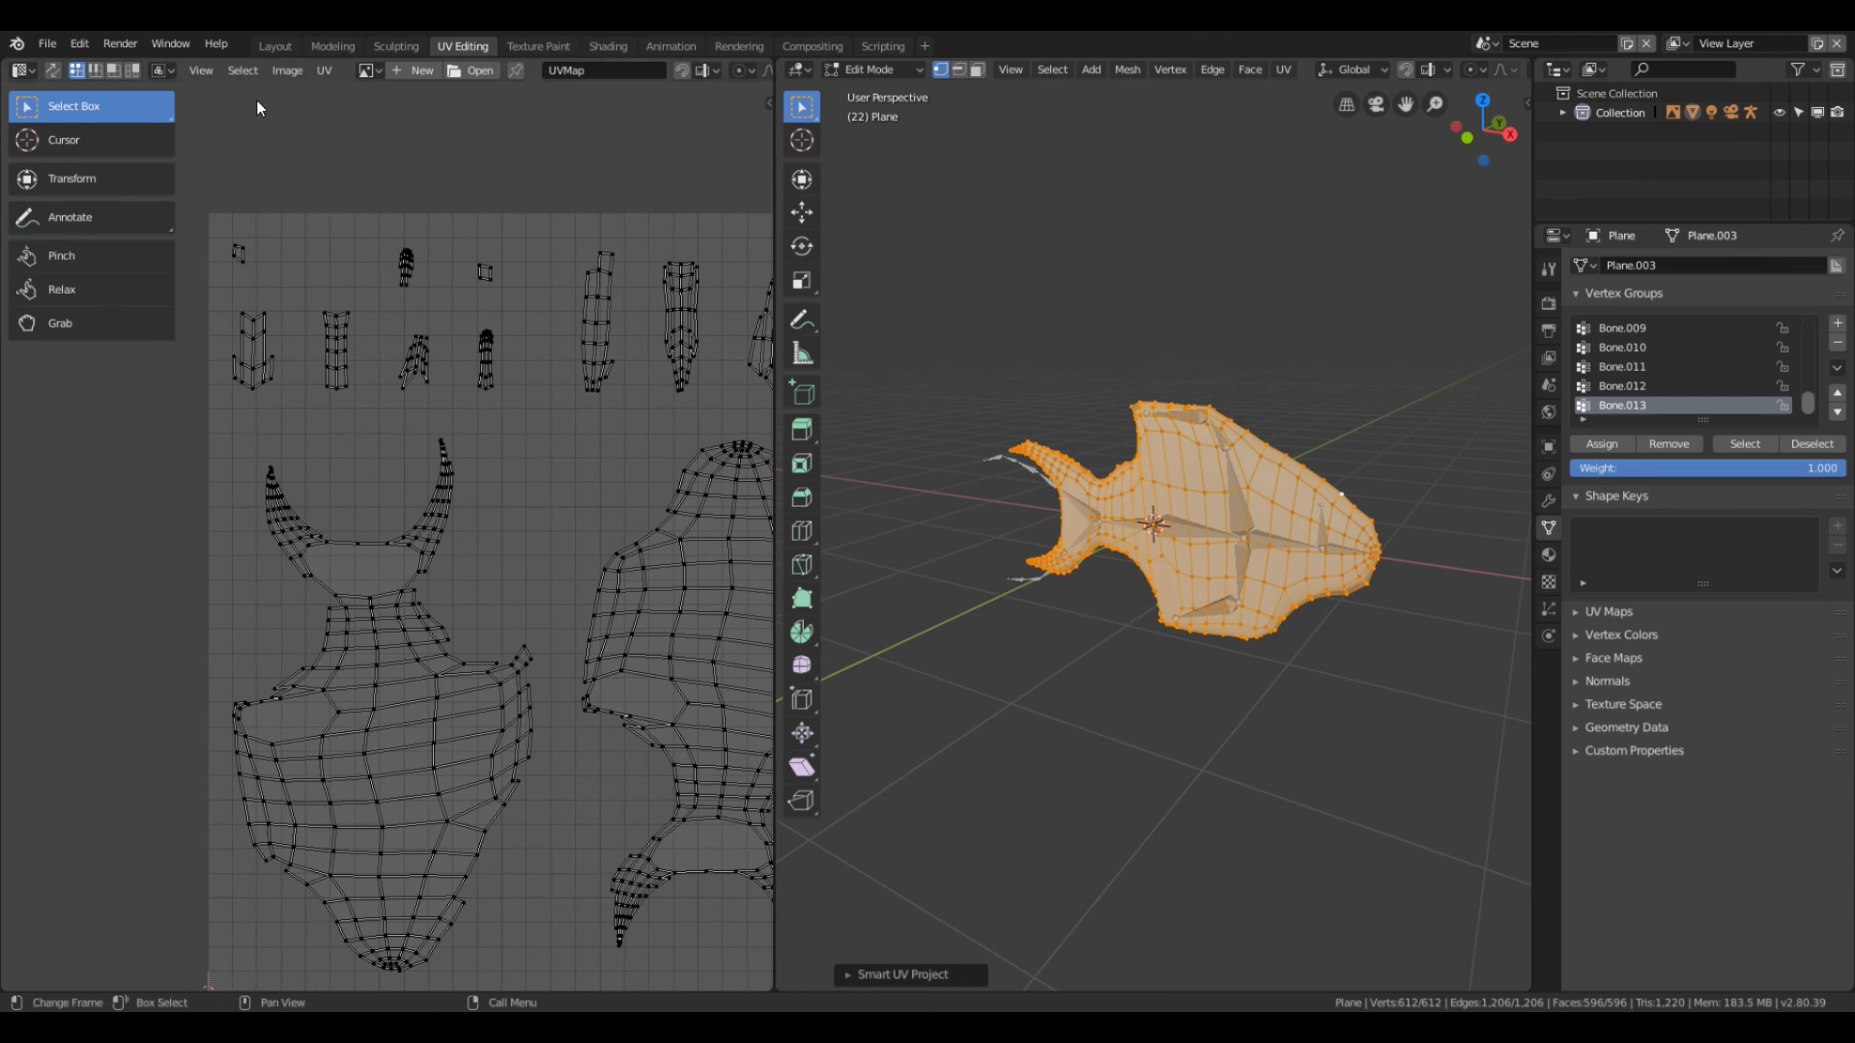
pyautogui.click(270, 72)
pyautogui.click(311, 160)
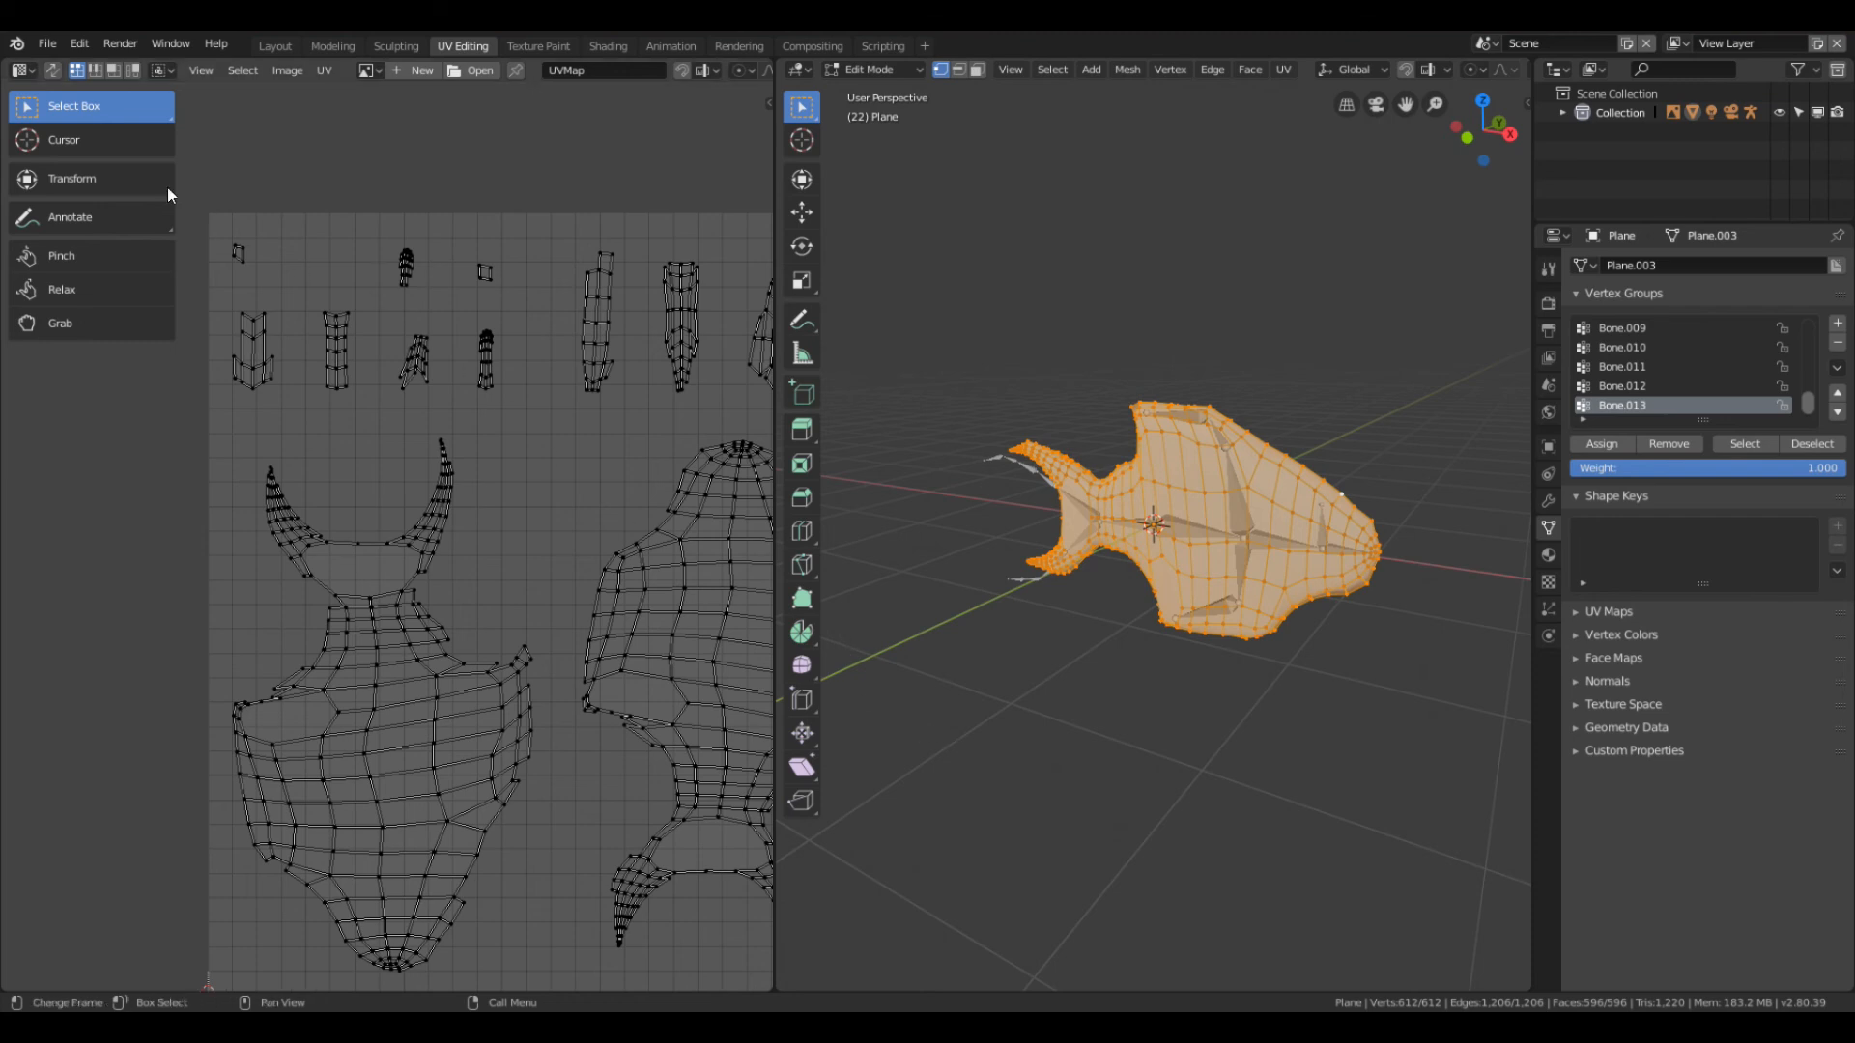
# Step: Start an FBX export of the fish and limit the exported object types to Armature and Mesh
pyautogui.click(47, 43)
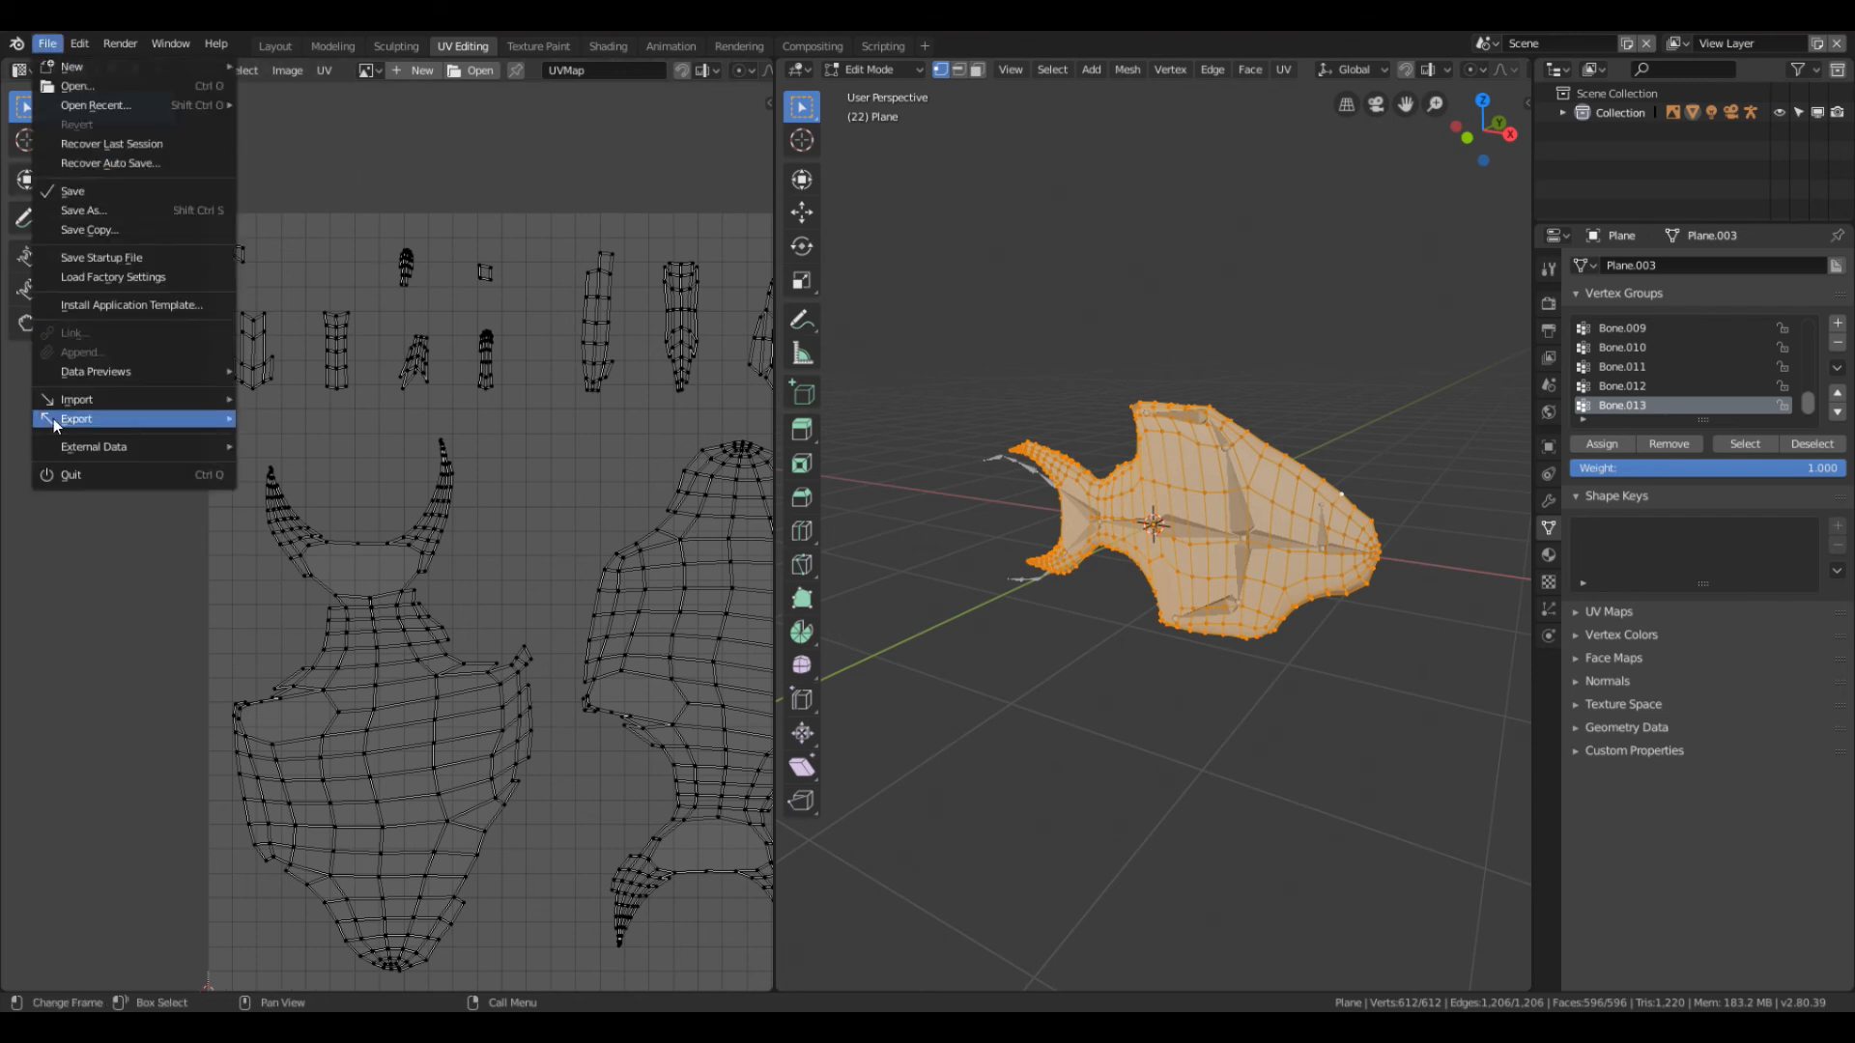
pyautogui.moveTo(97, 419)
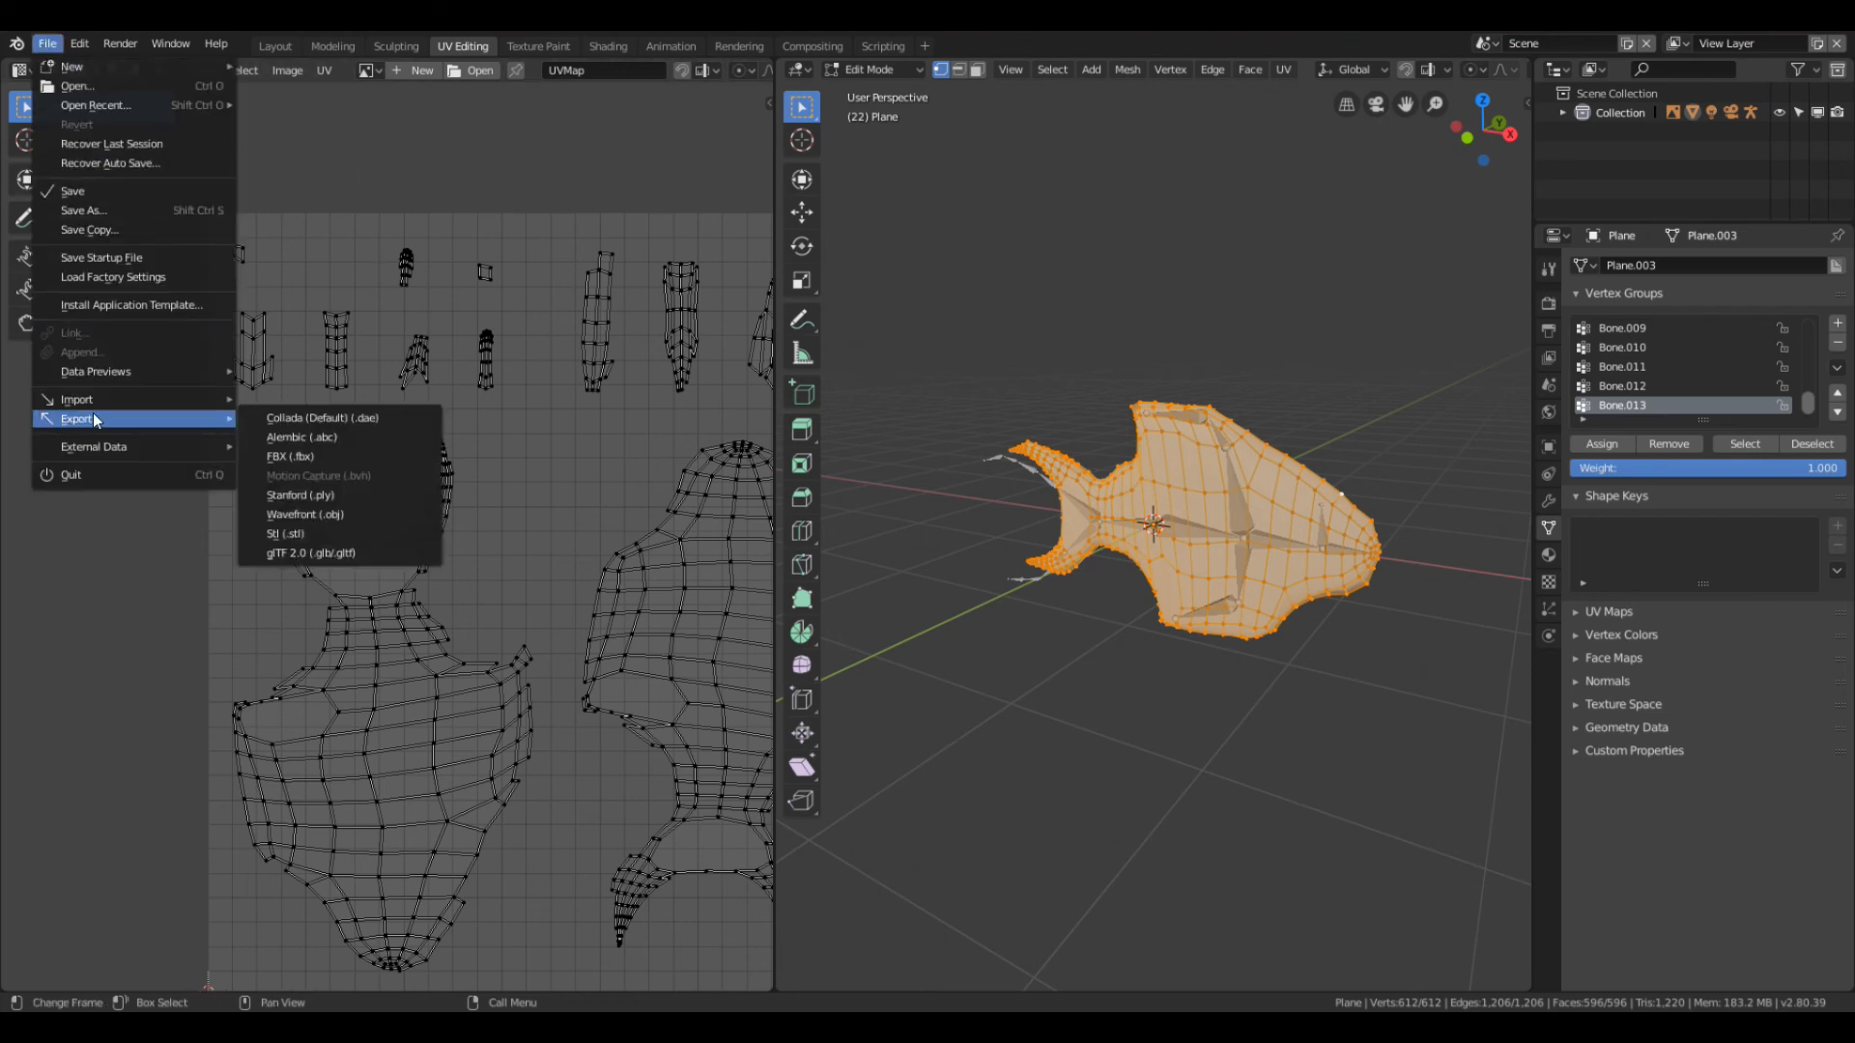
pyautogui.click(276, 456)
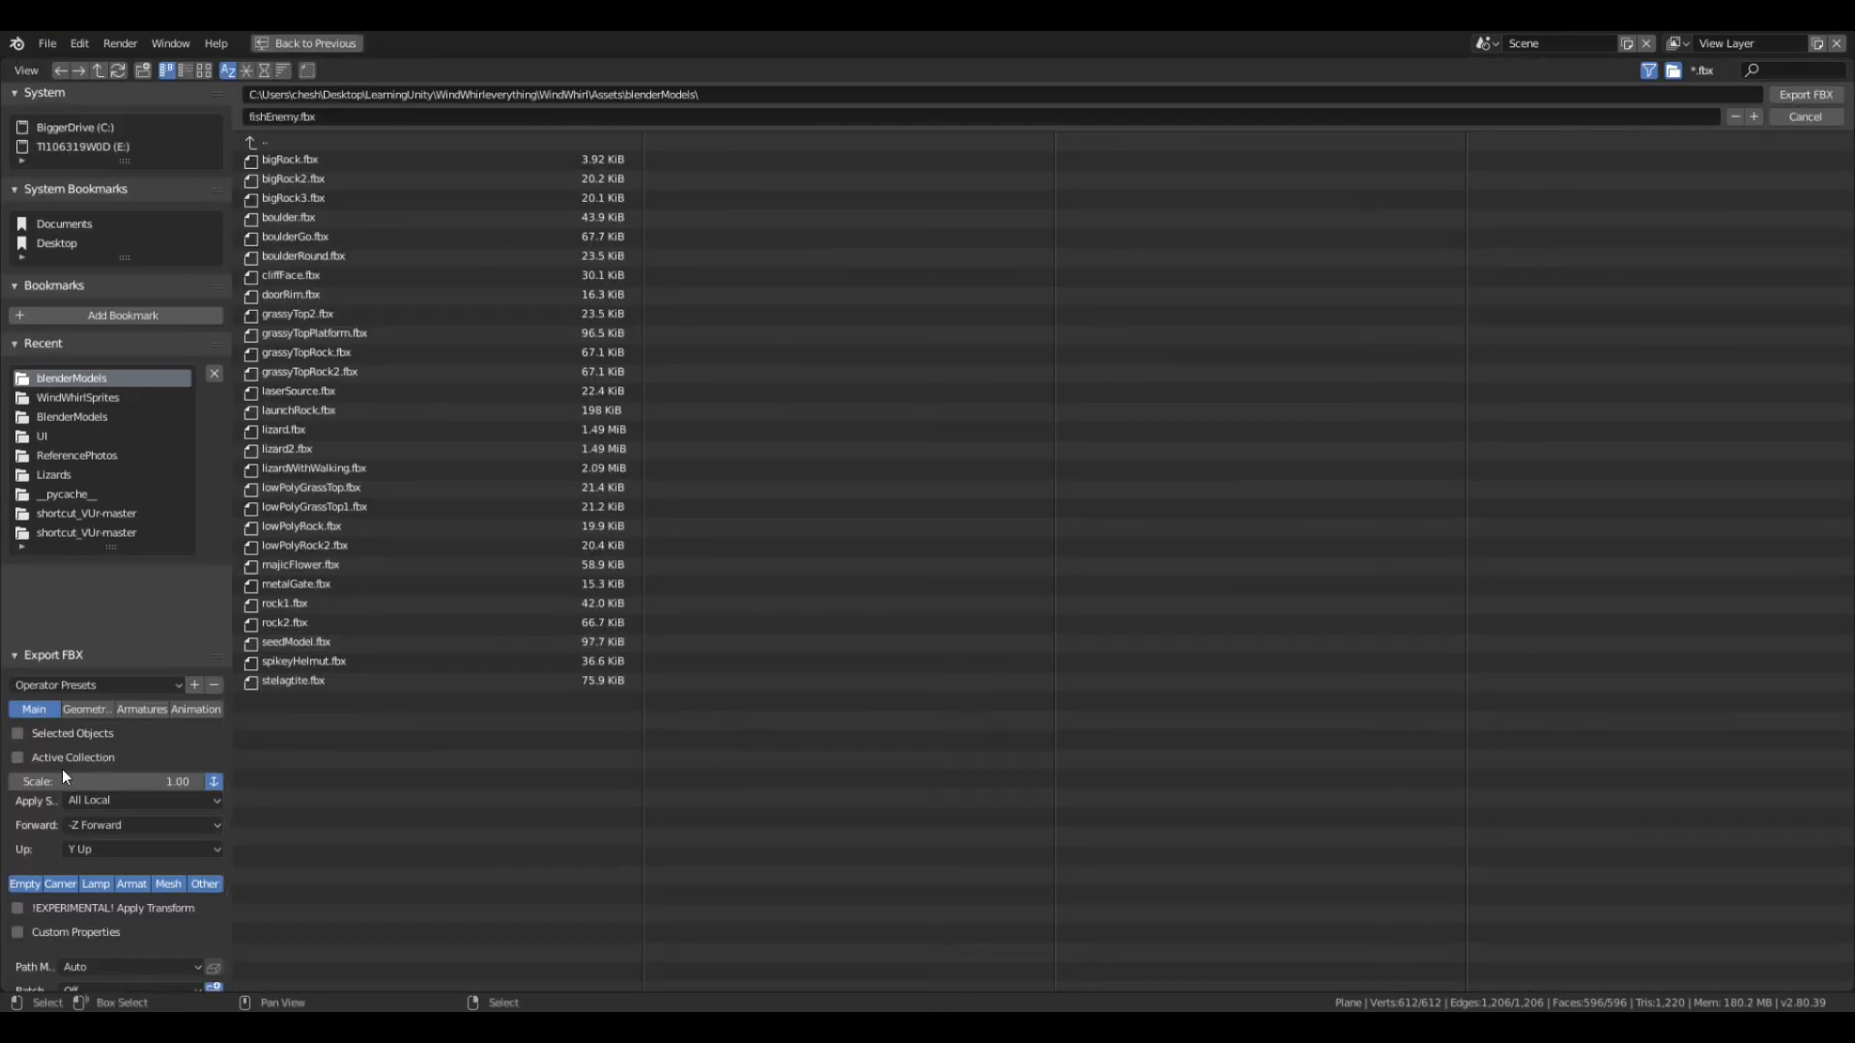
pyautogui.click(170, 886)
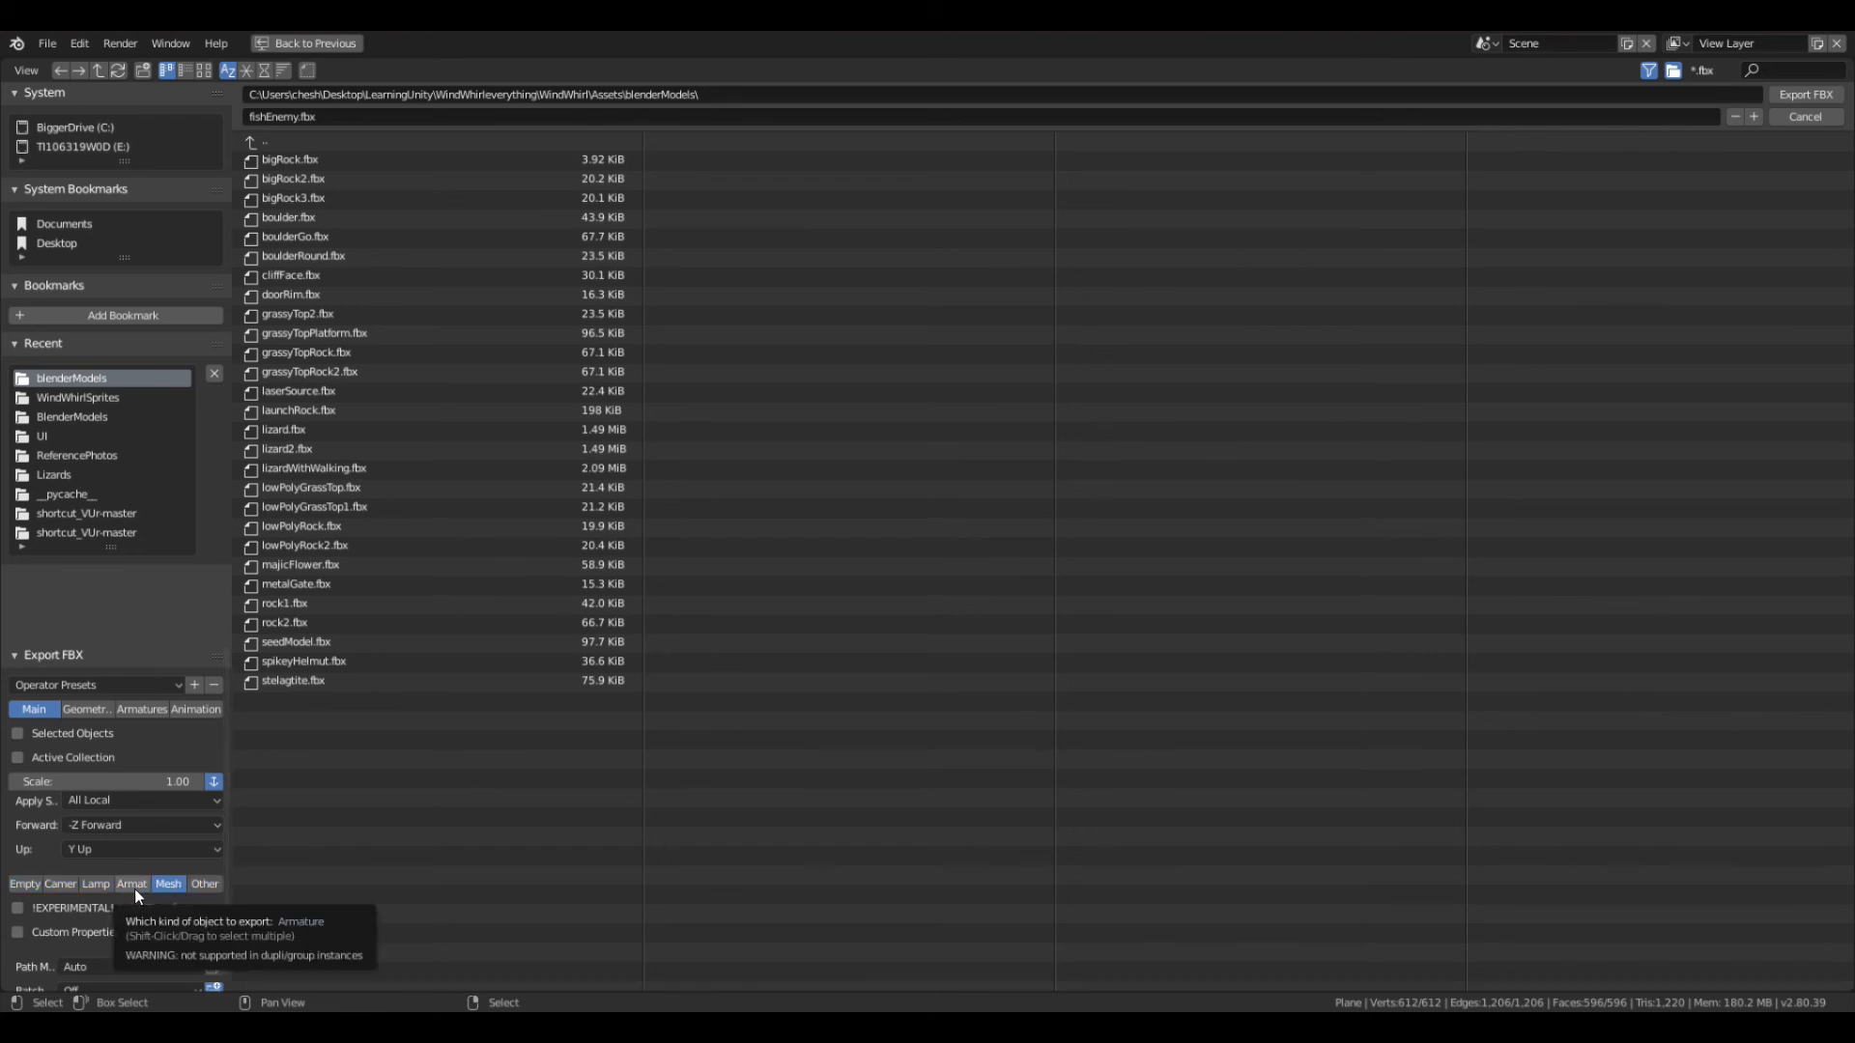
pyautogui.keyDown('shift'); pyautogui.click(133, 891); pyautogui.keyUp('shift')
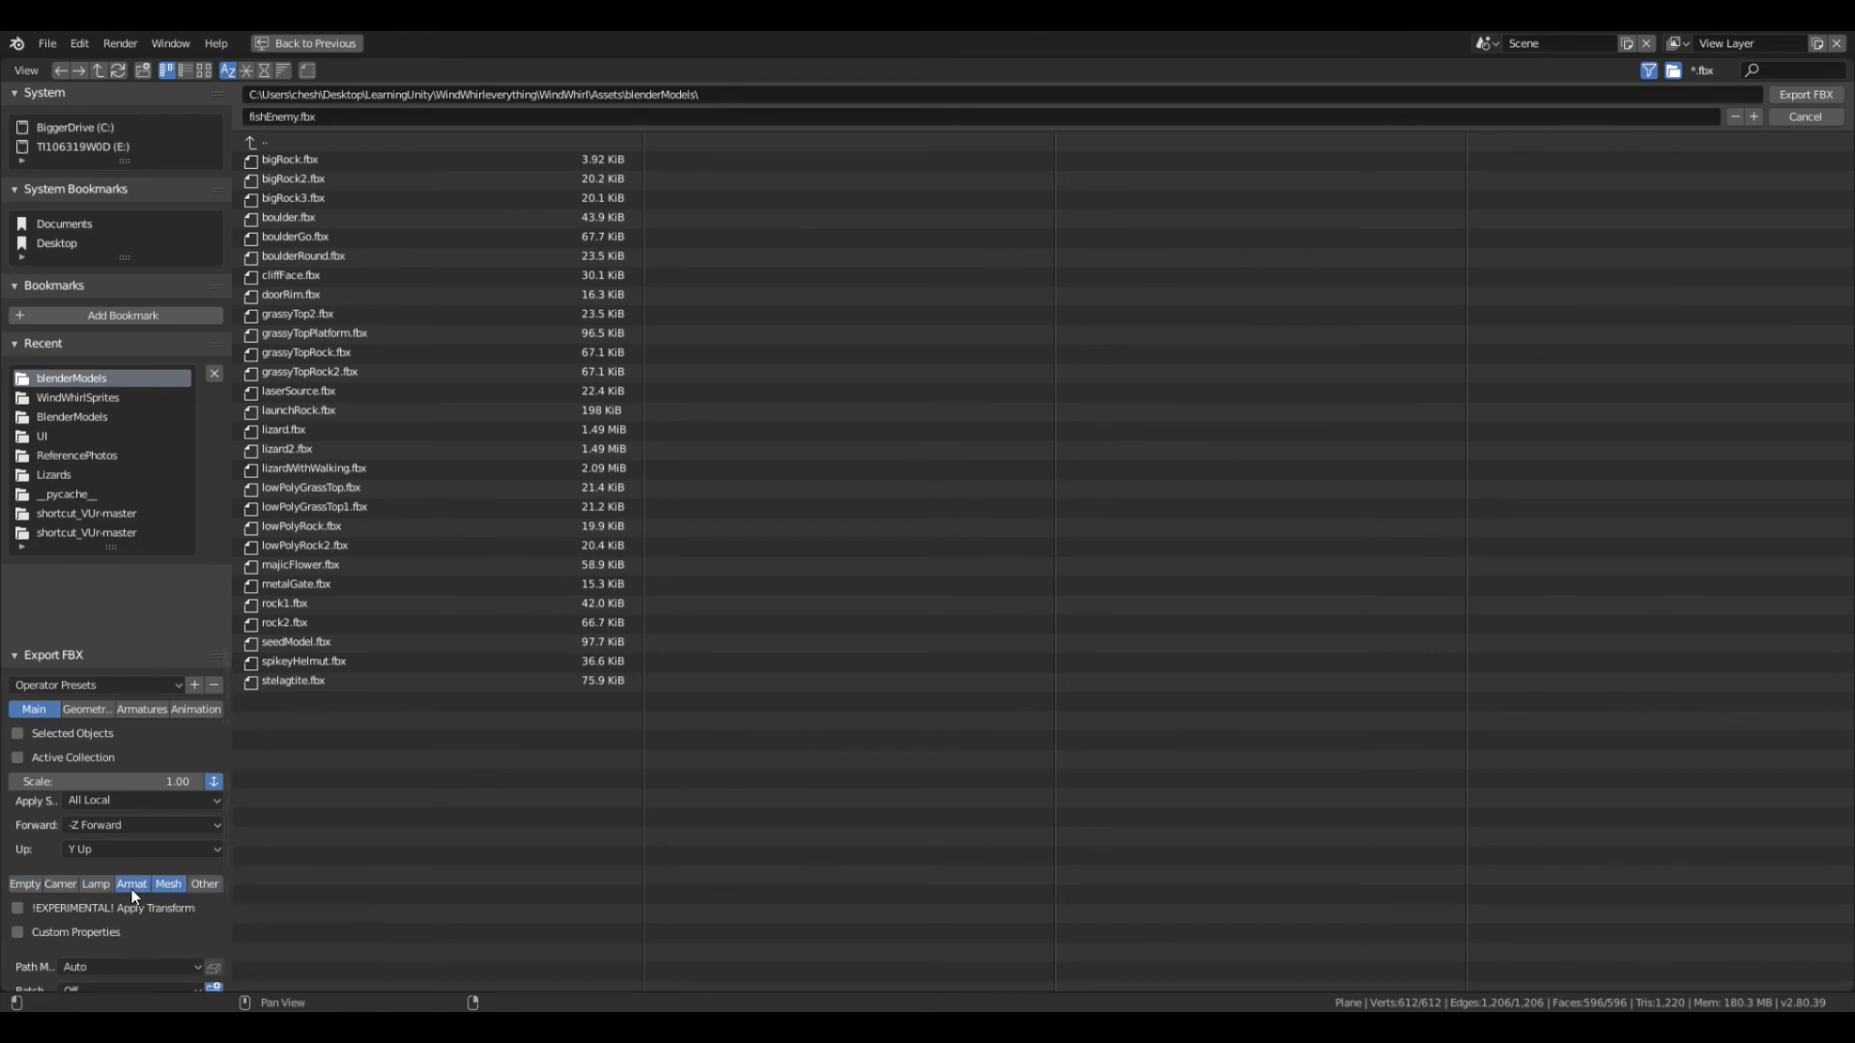
# Step: Review the armature and animation export options, keeping only Armature and Mesh as exported object types
pyautogui.click(148, 709)
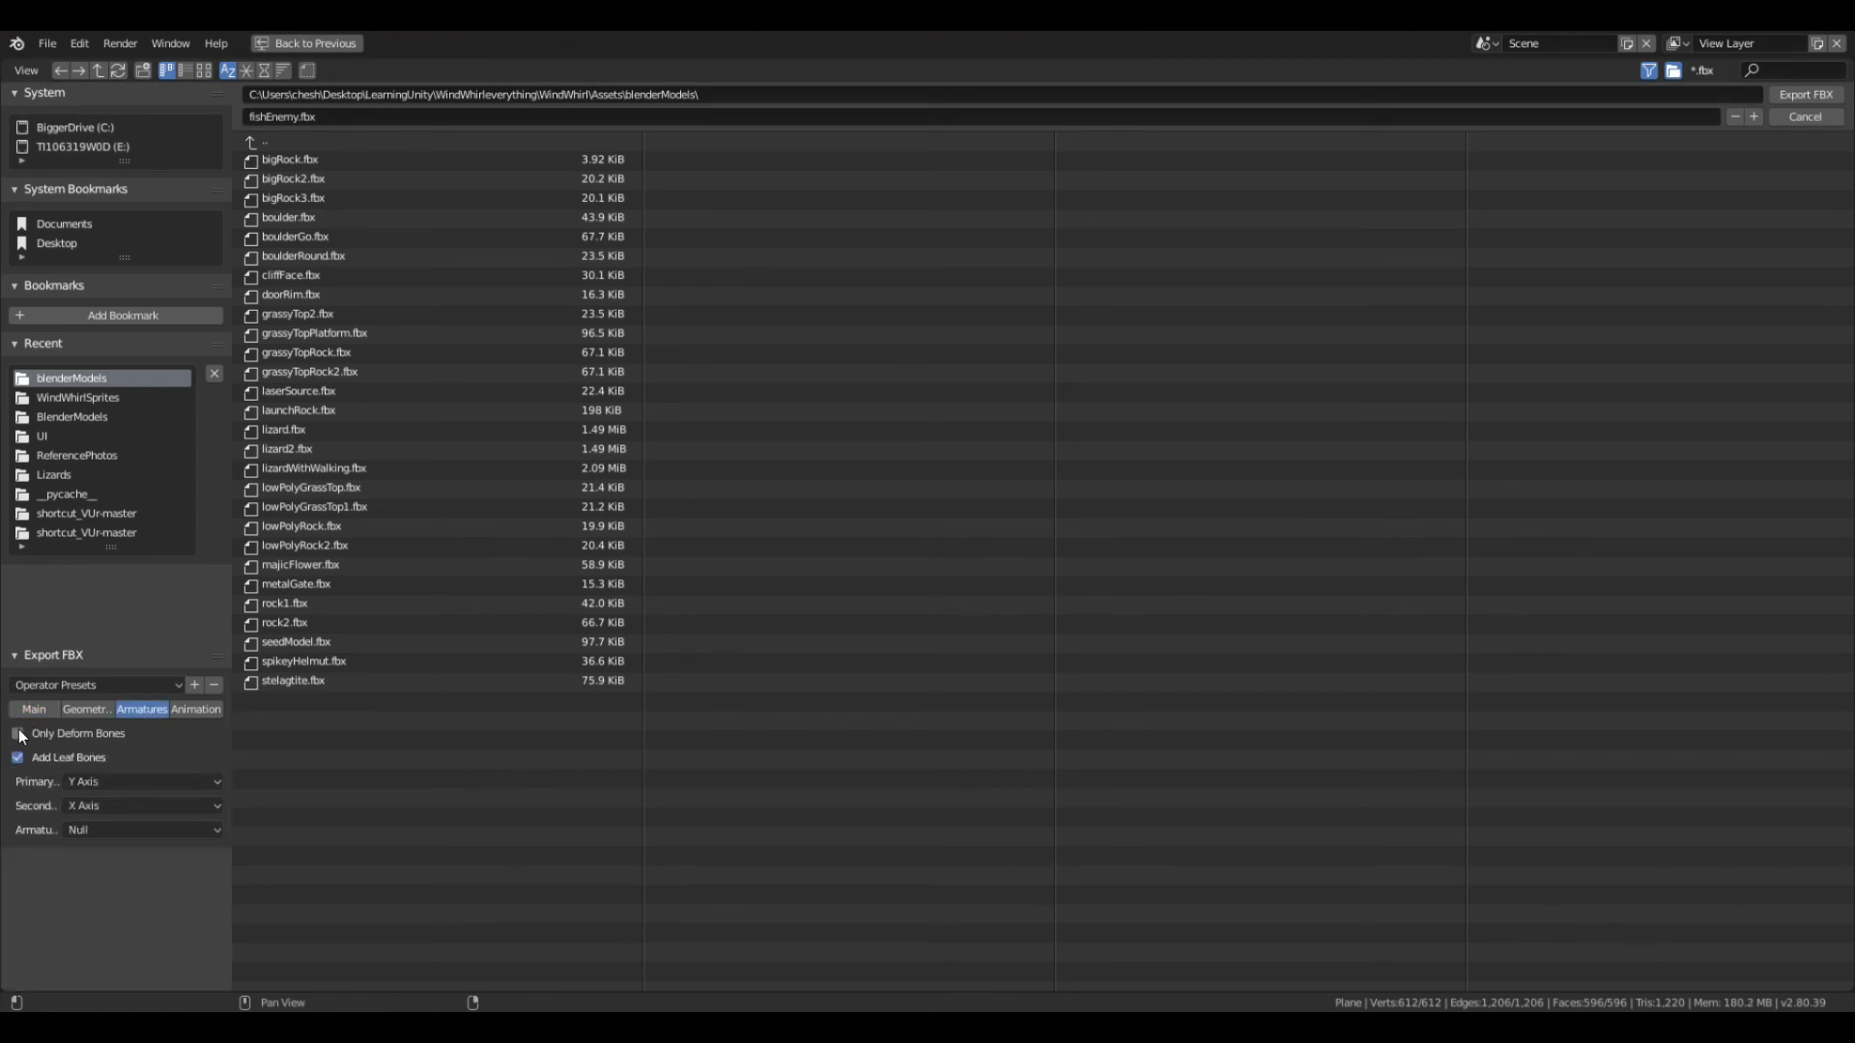
pyautogui.click(186, 713)
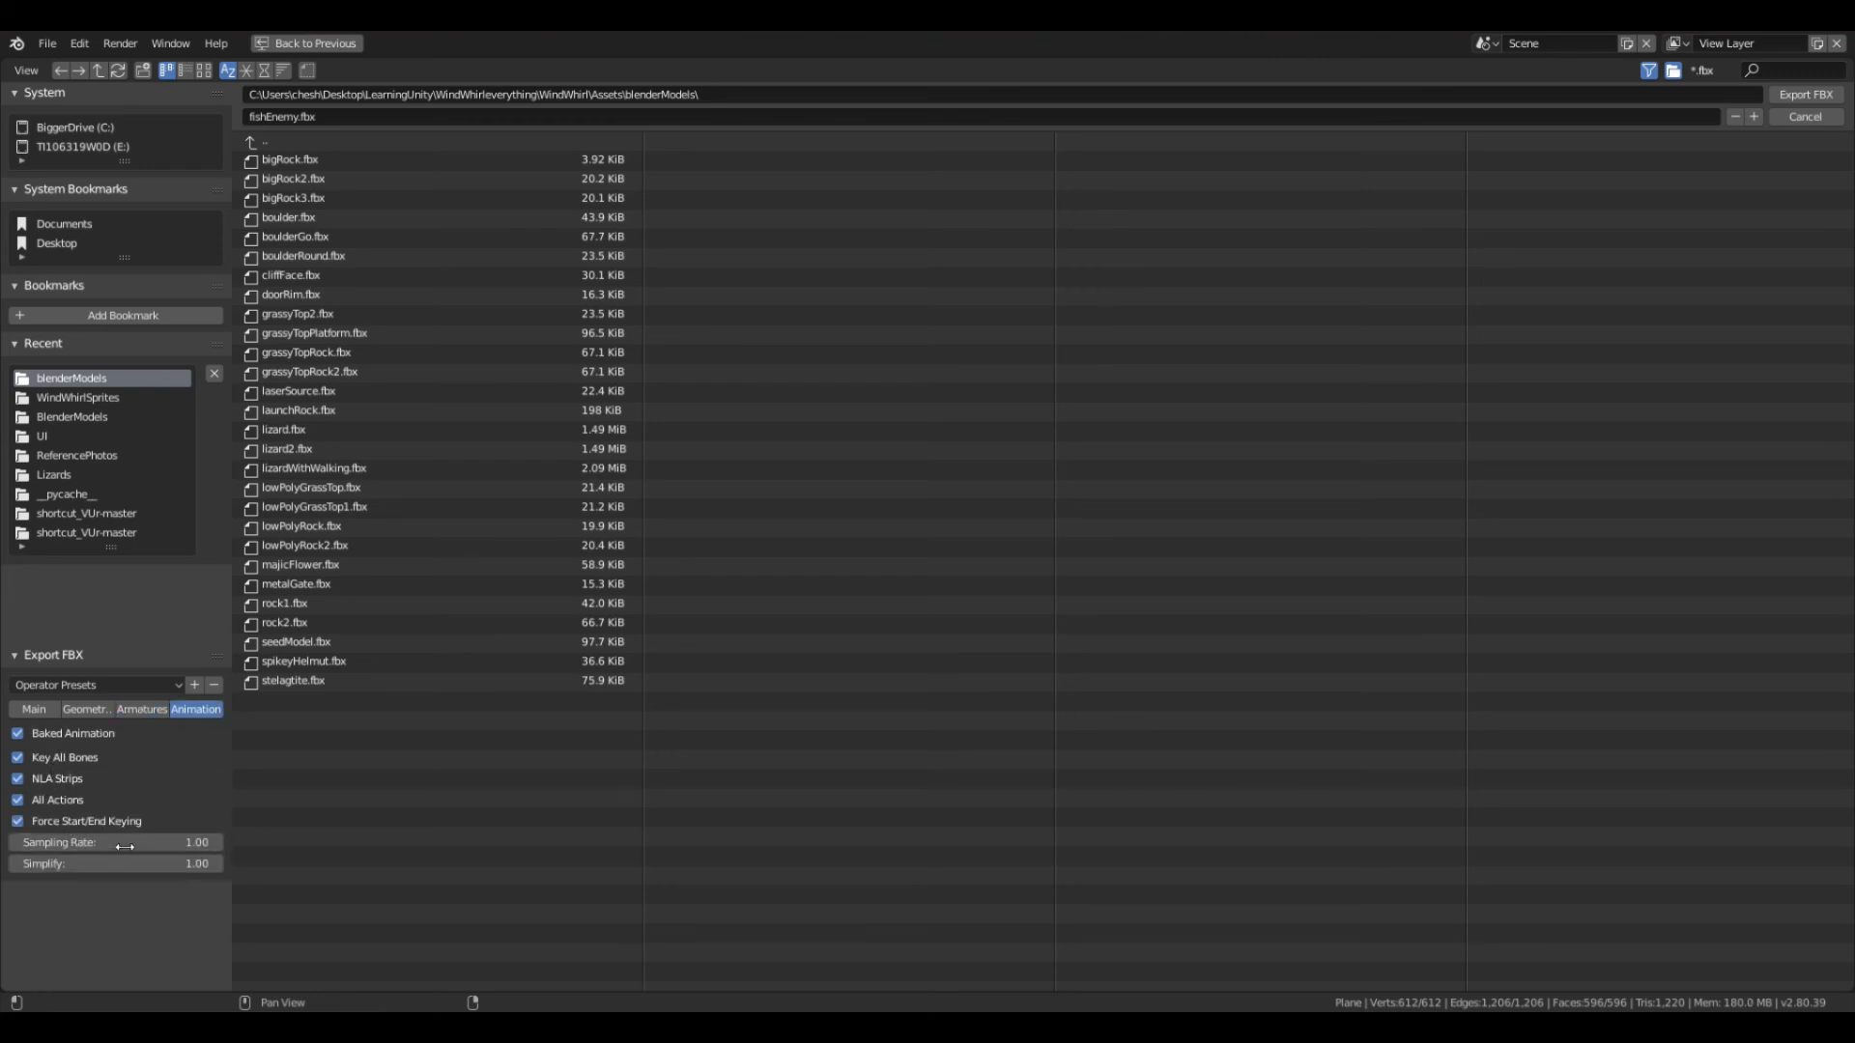
pyautogui.click(48, 709)
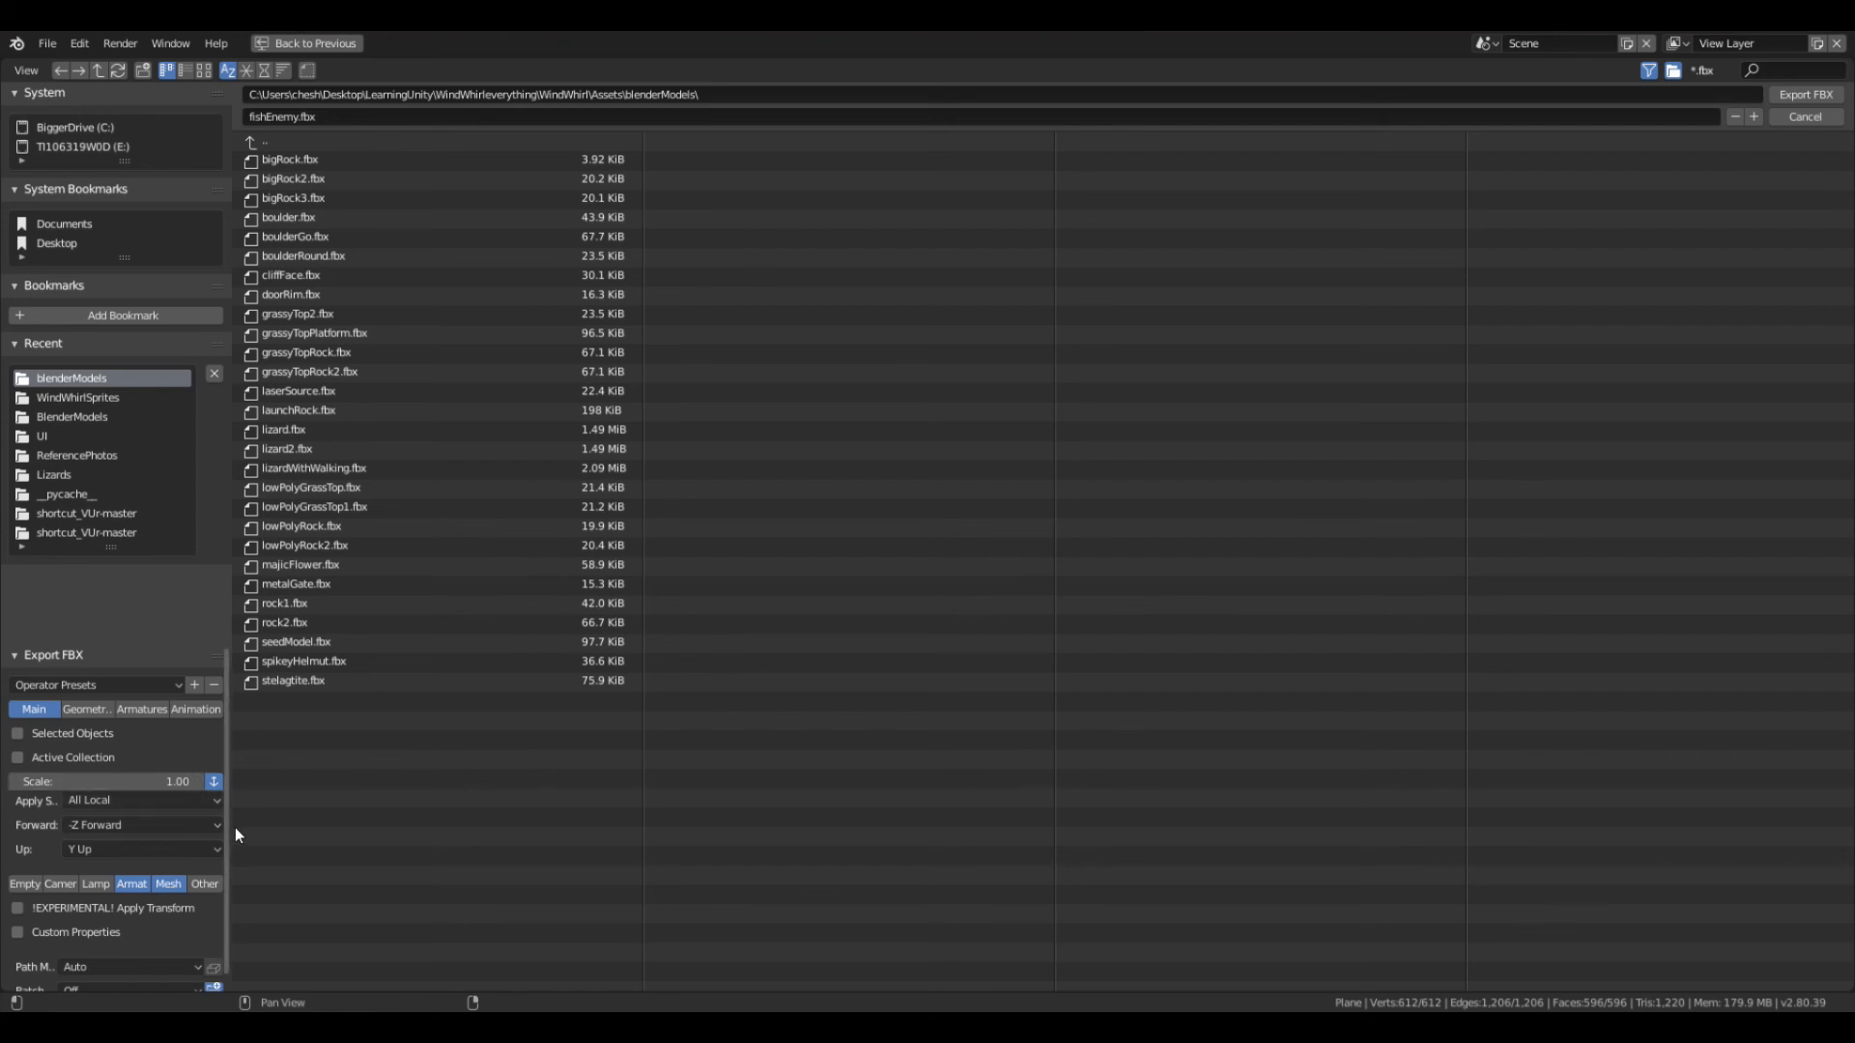
pyautogui.click(167, 884)
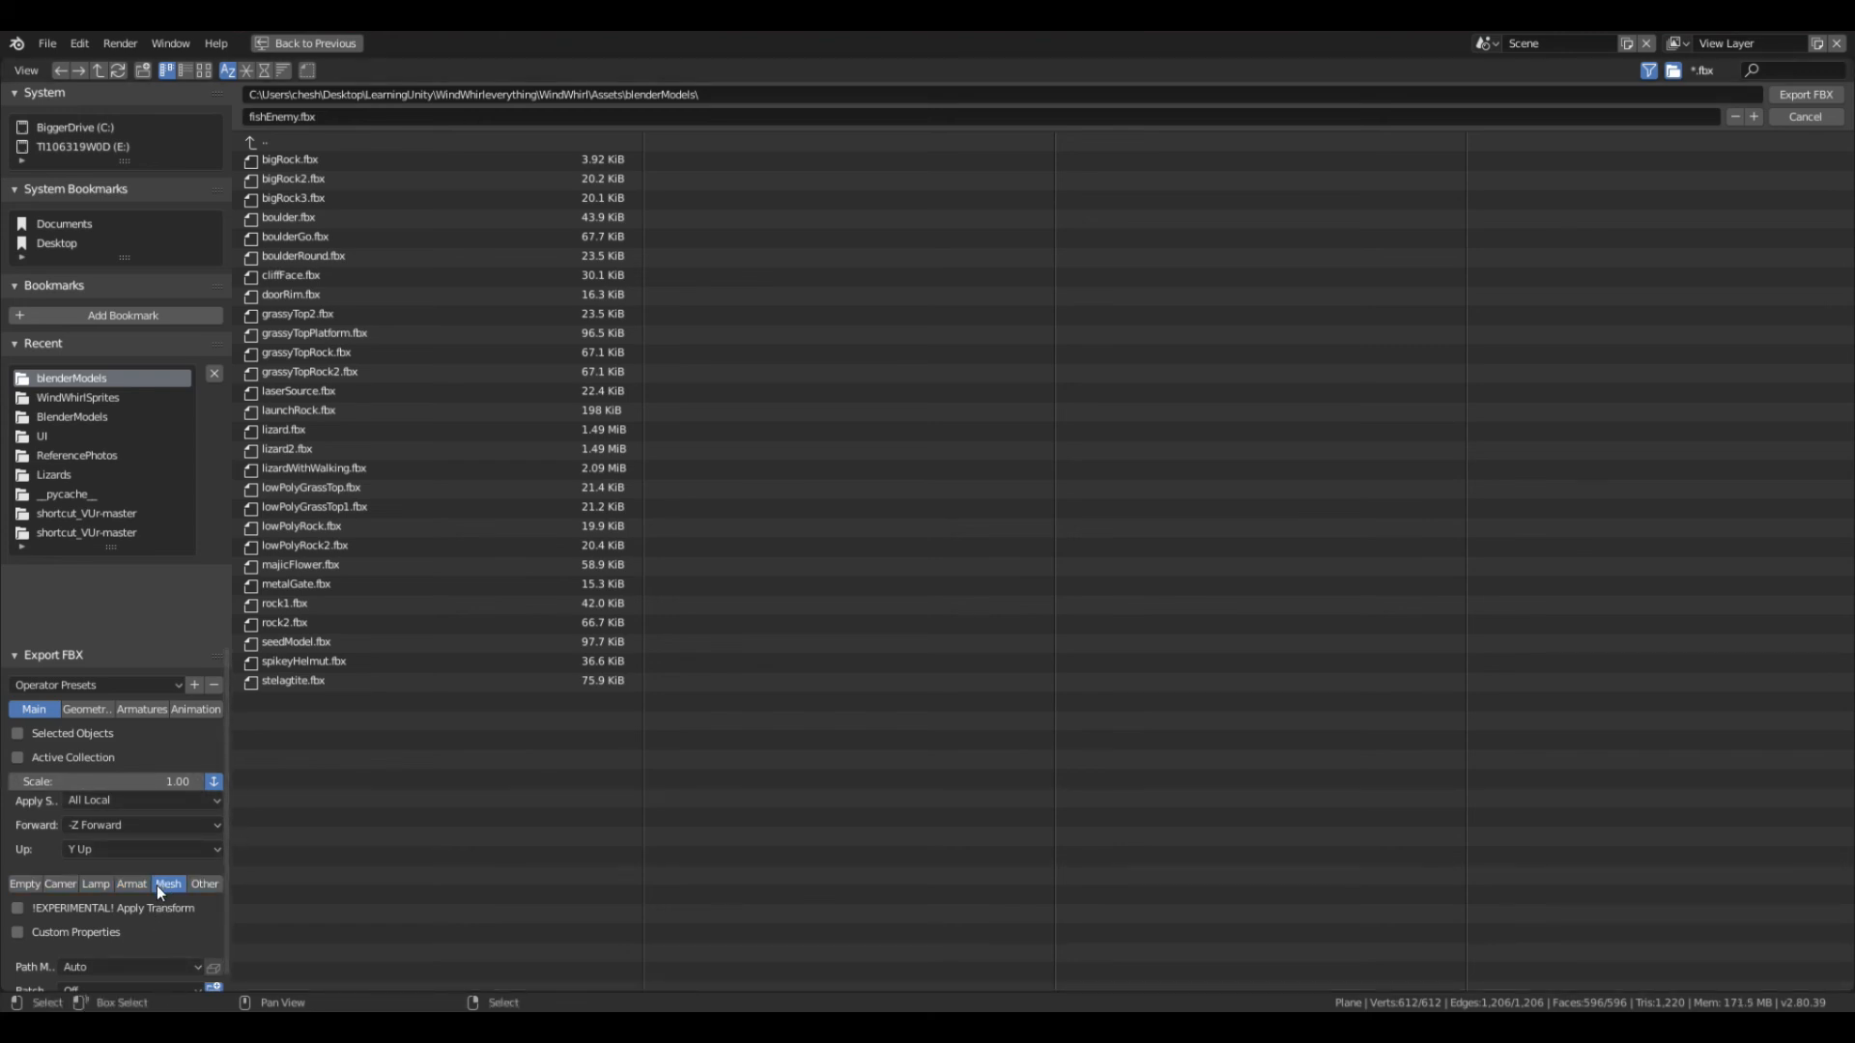
pyautogui.click(128, 886)
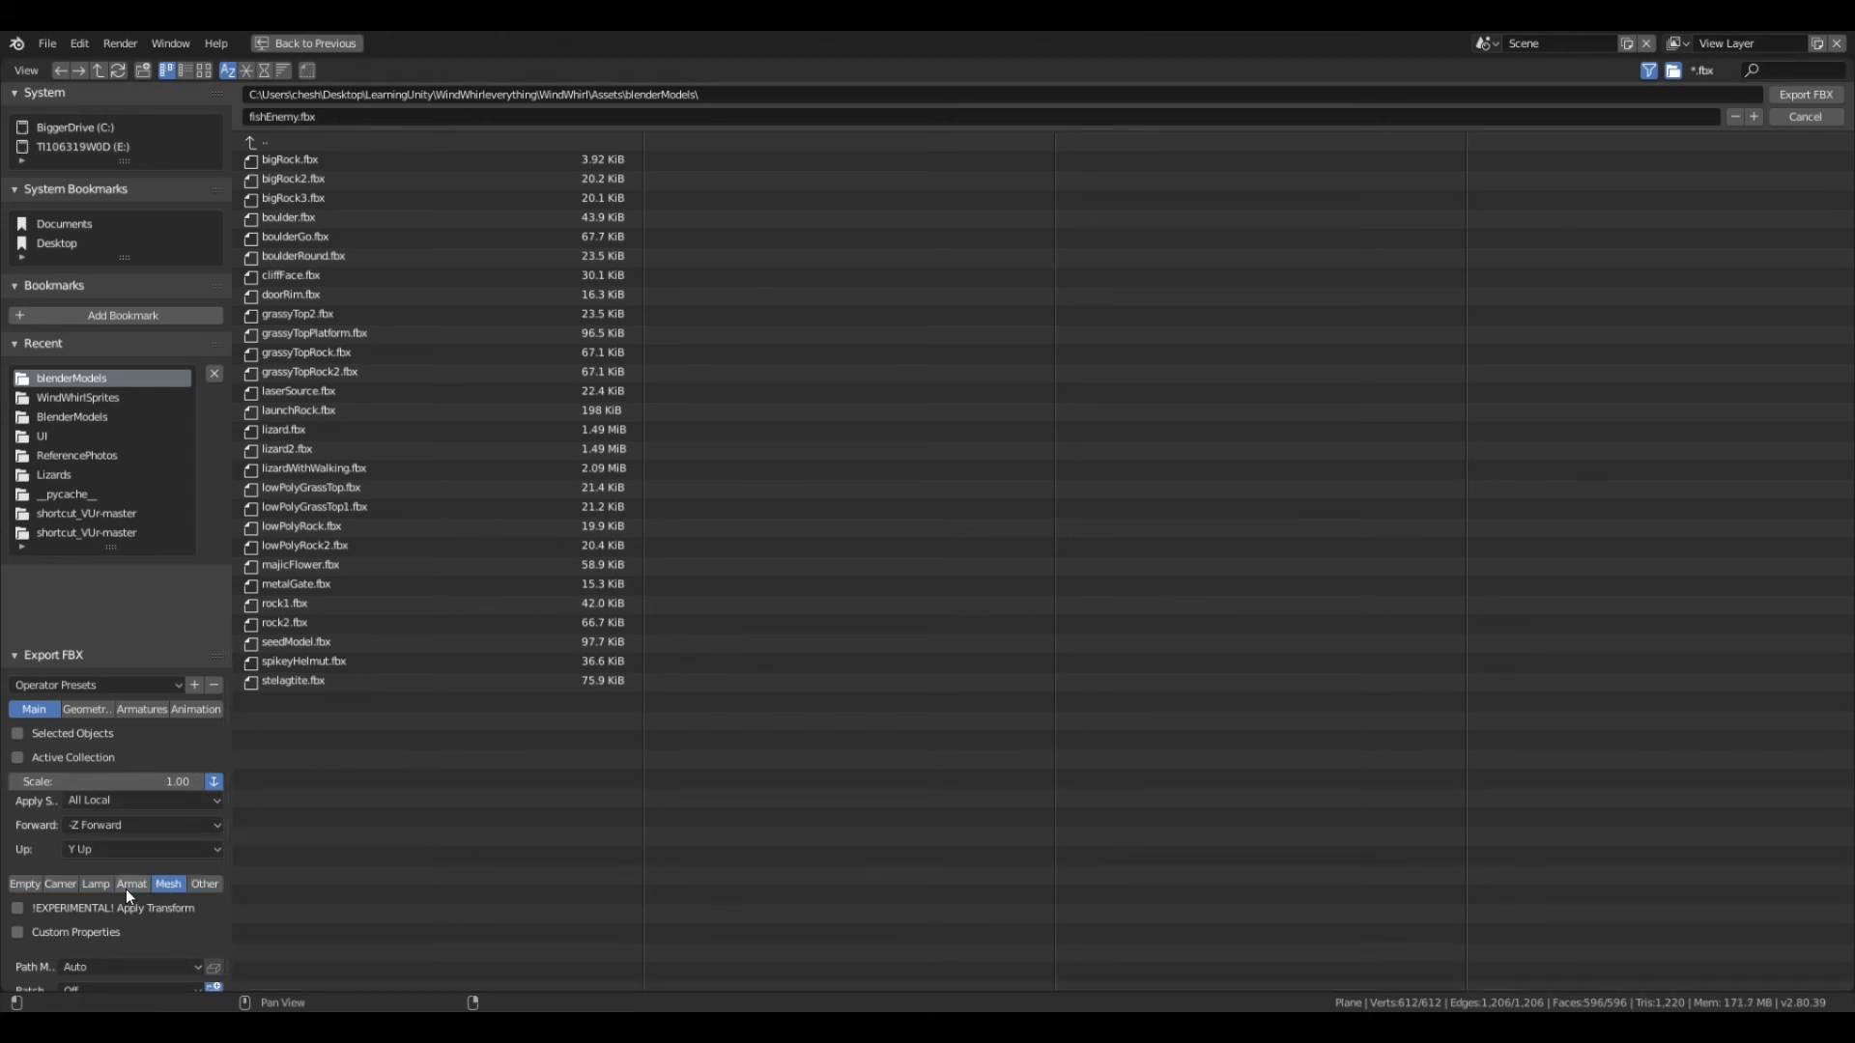
# Step: Export fishEnemy.fbx to the blenderModels folder with X Forward, Z Up and experimental Apply Transform enabled
pyautogui.click(220, 827)
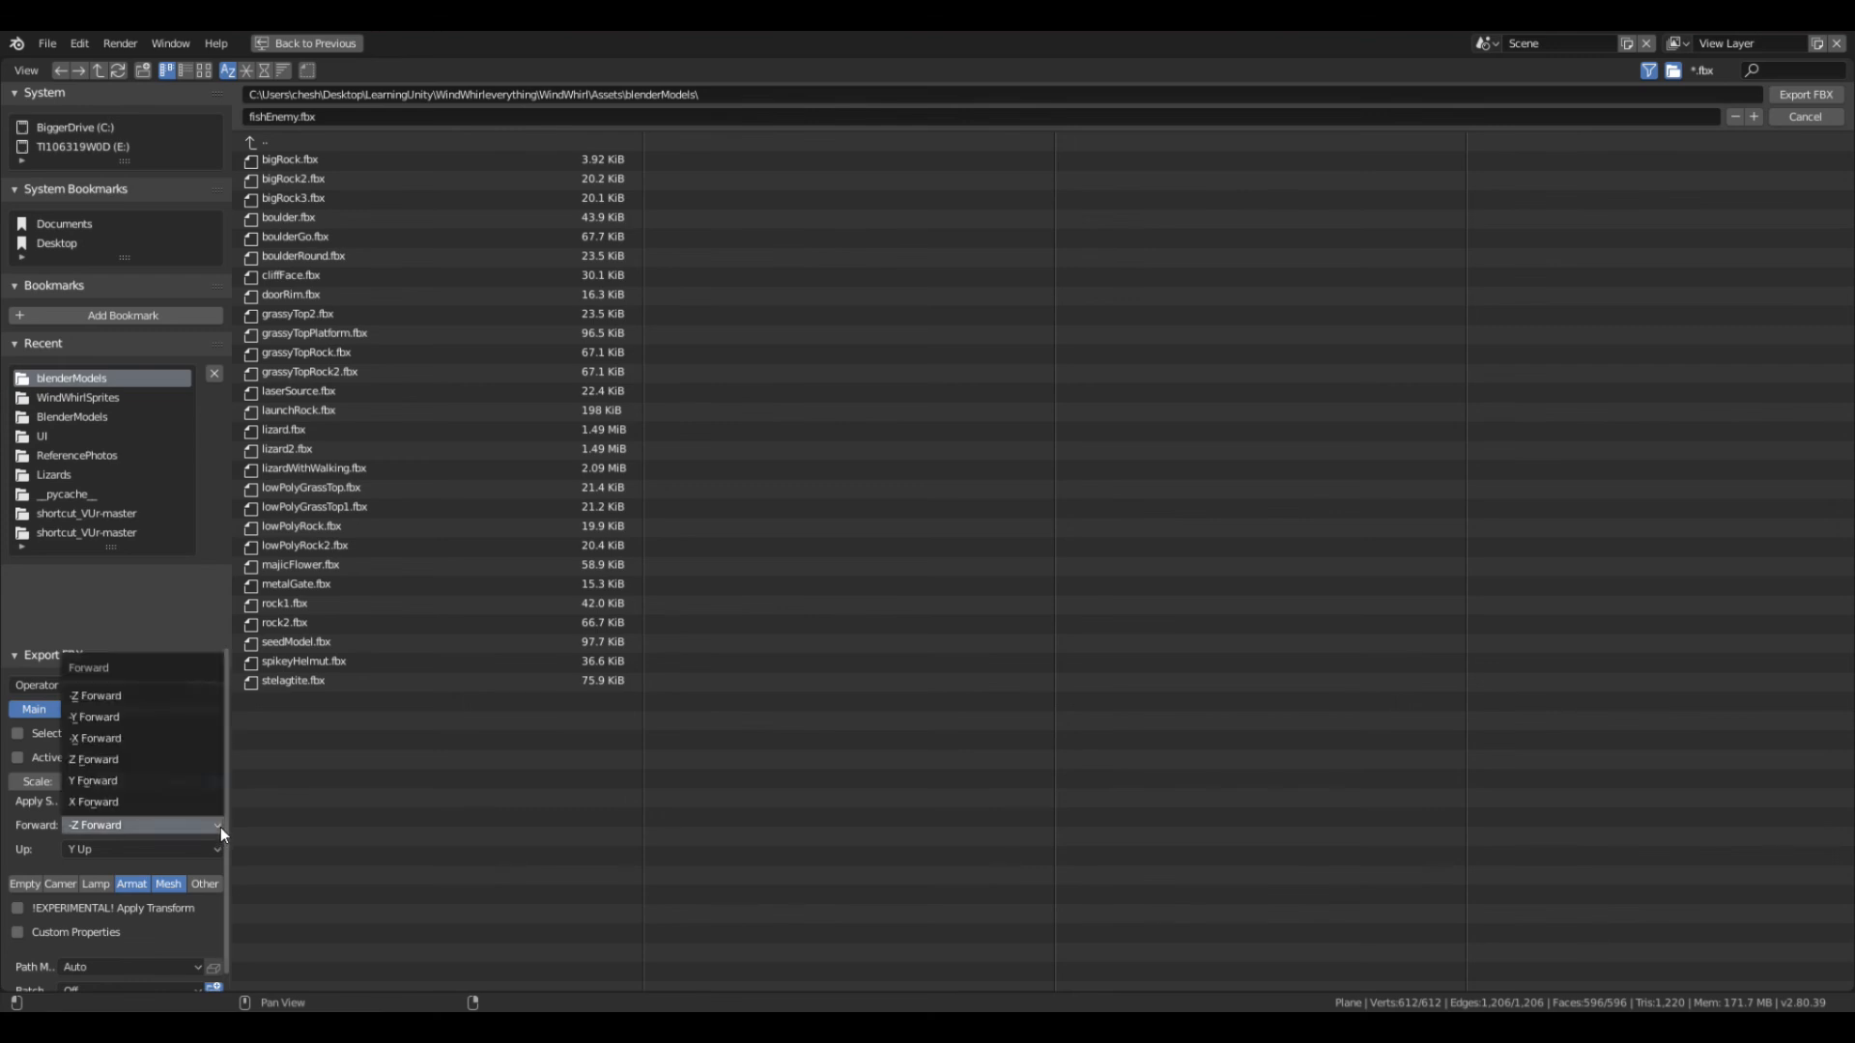
pyautogui.click(102, 802)
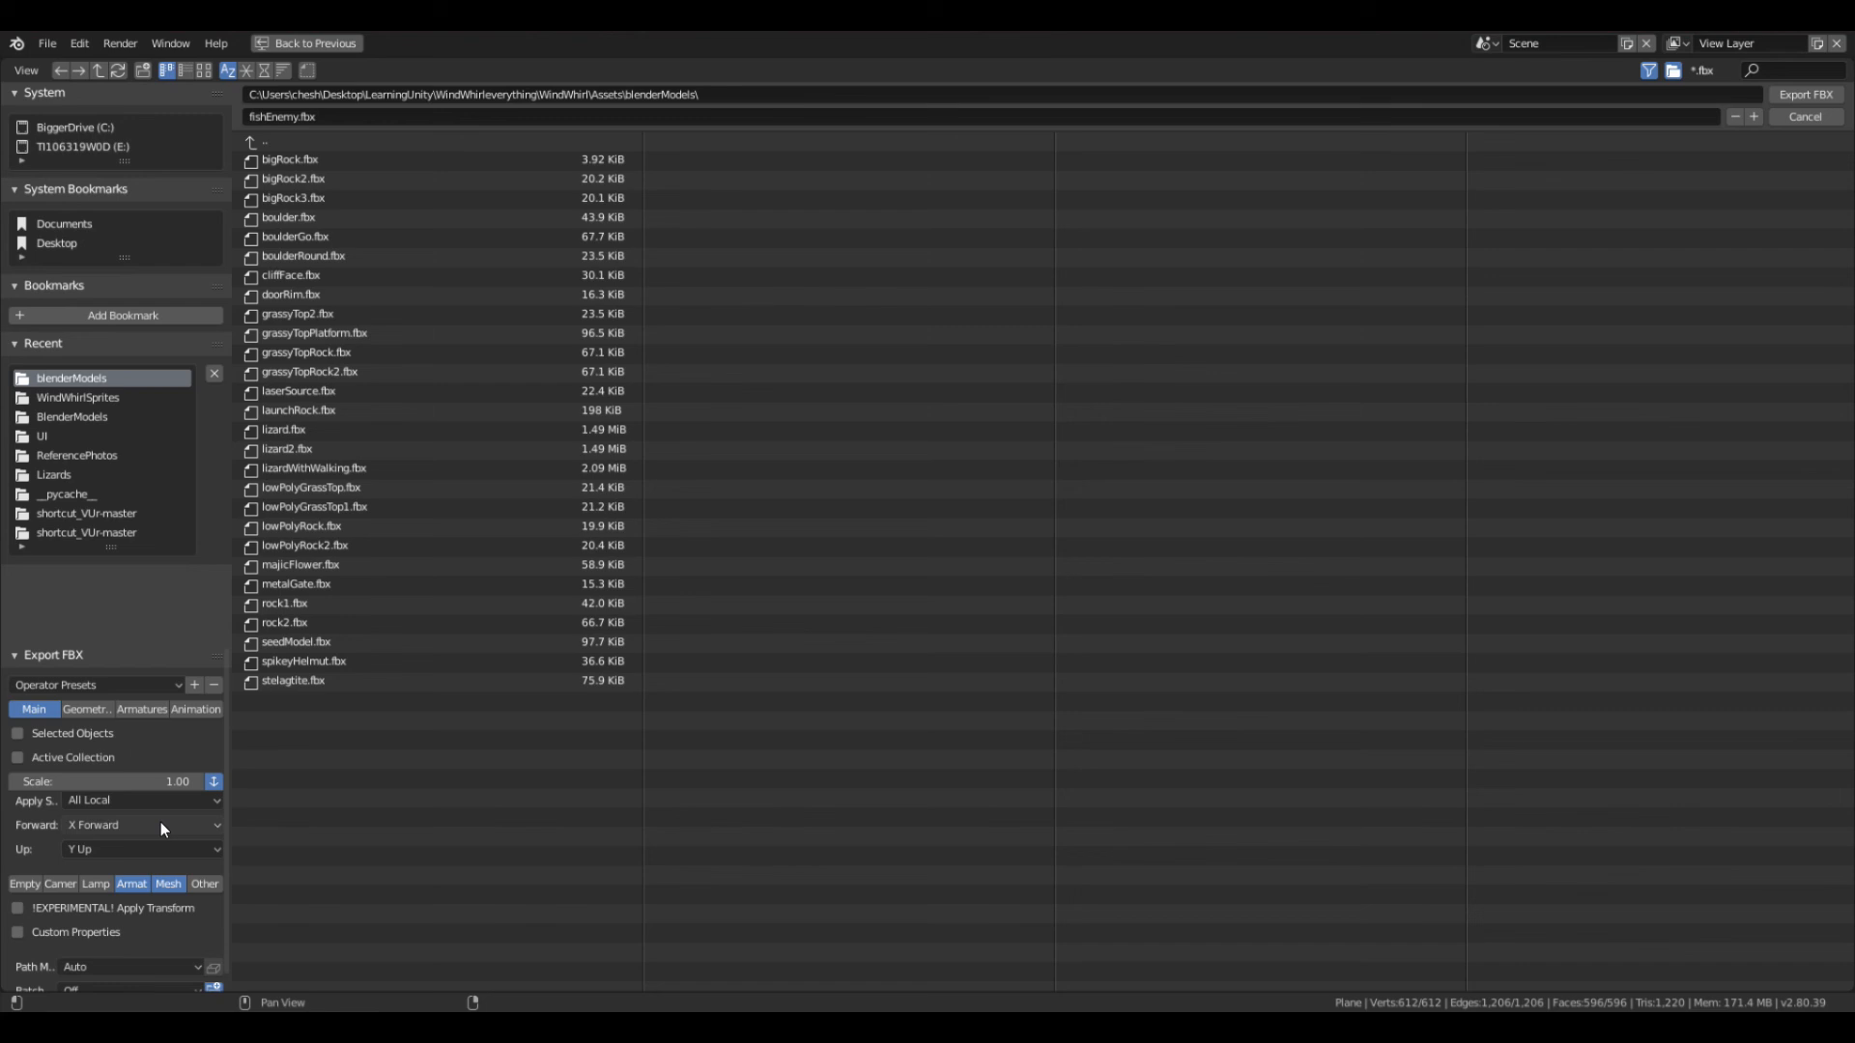
pyautogui.click(204, 850)
pyautogui.click(102, 781)
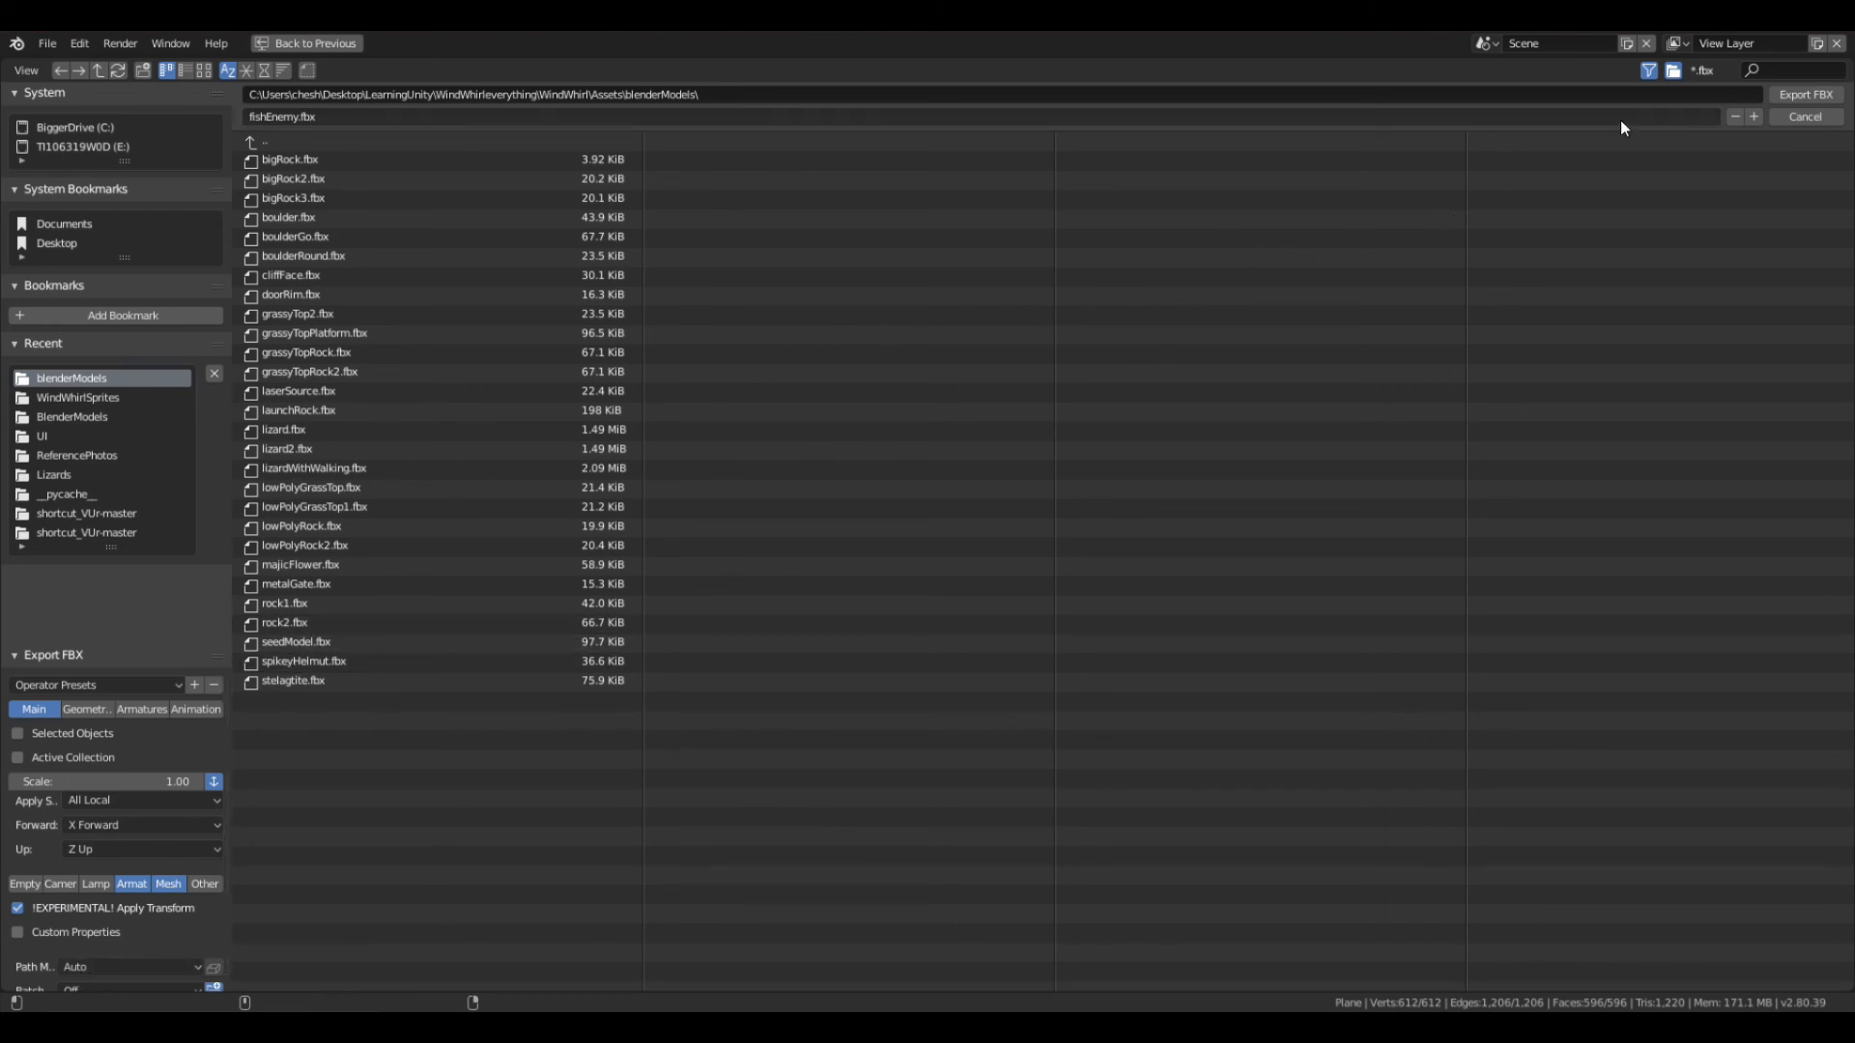
pyautogui.click(1790, 97)
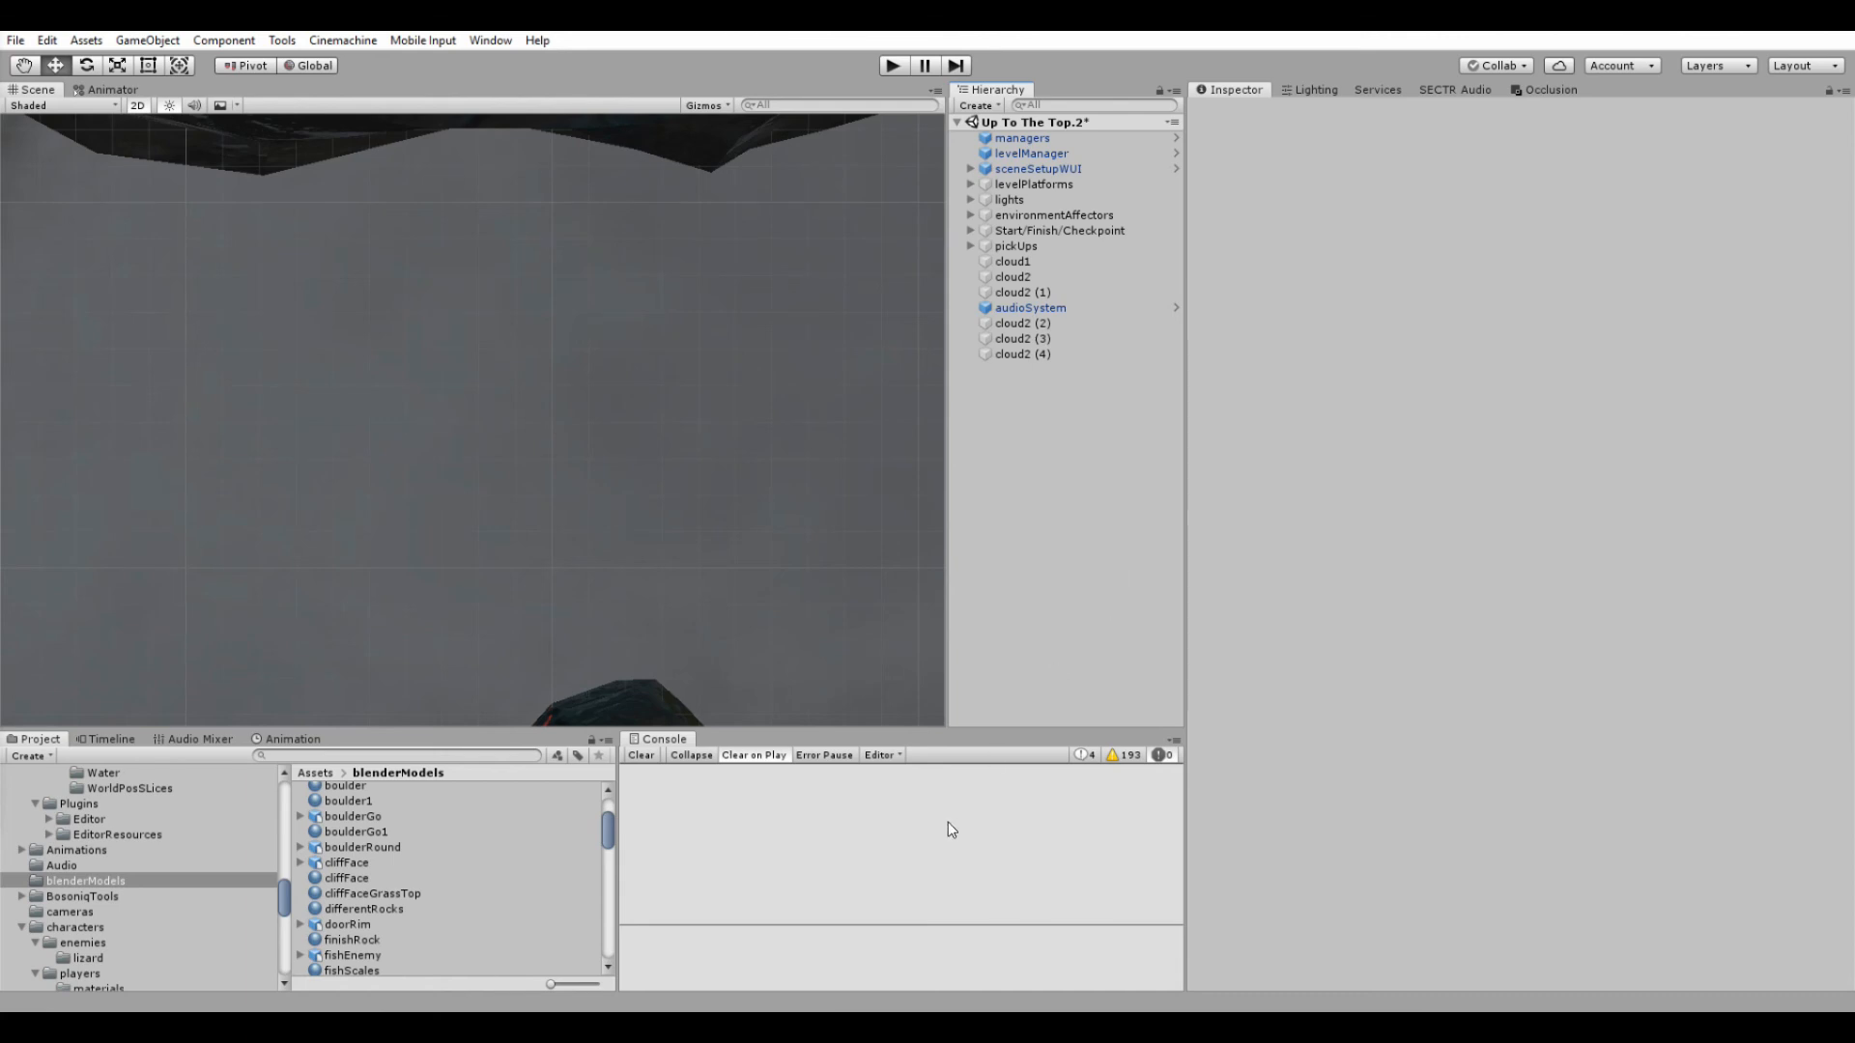
# Step: Switch to Unity and enable Loop Time for the fishEnemy model's Armature|swim clip, applying the import settings
pyautogui.click(350, 955)
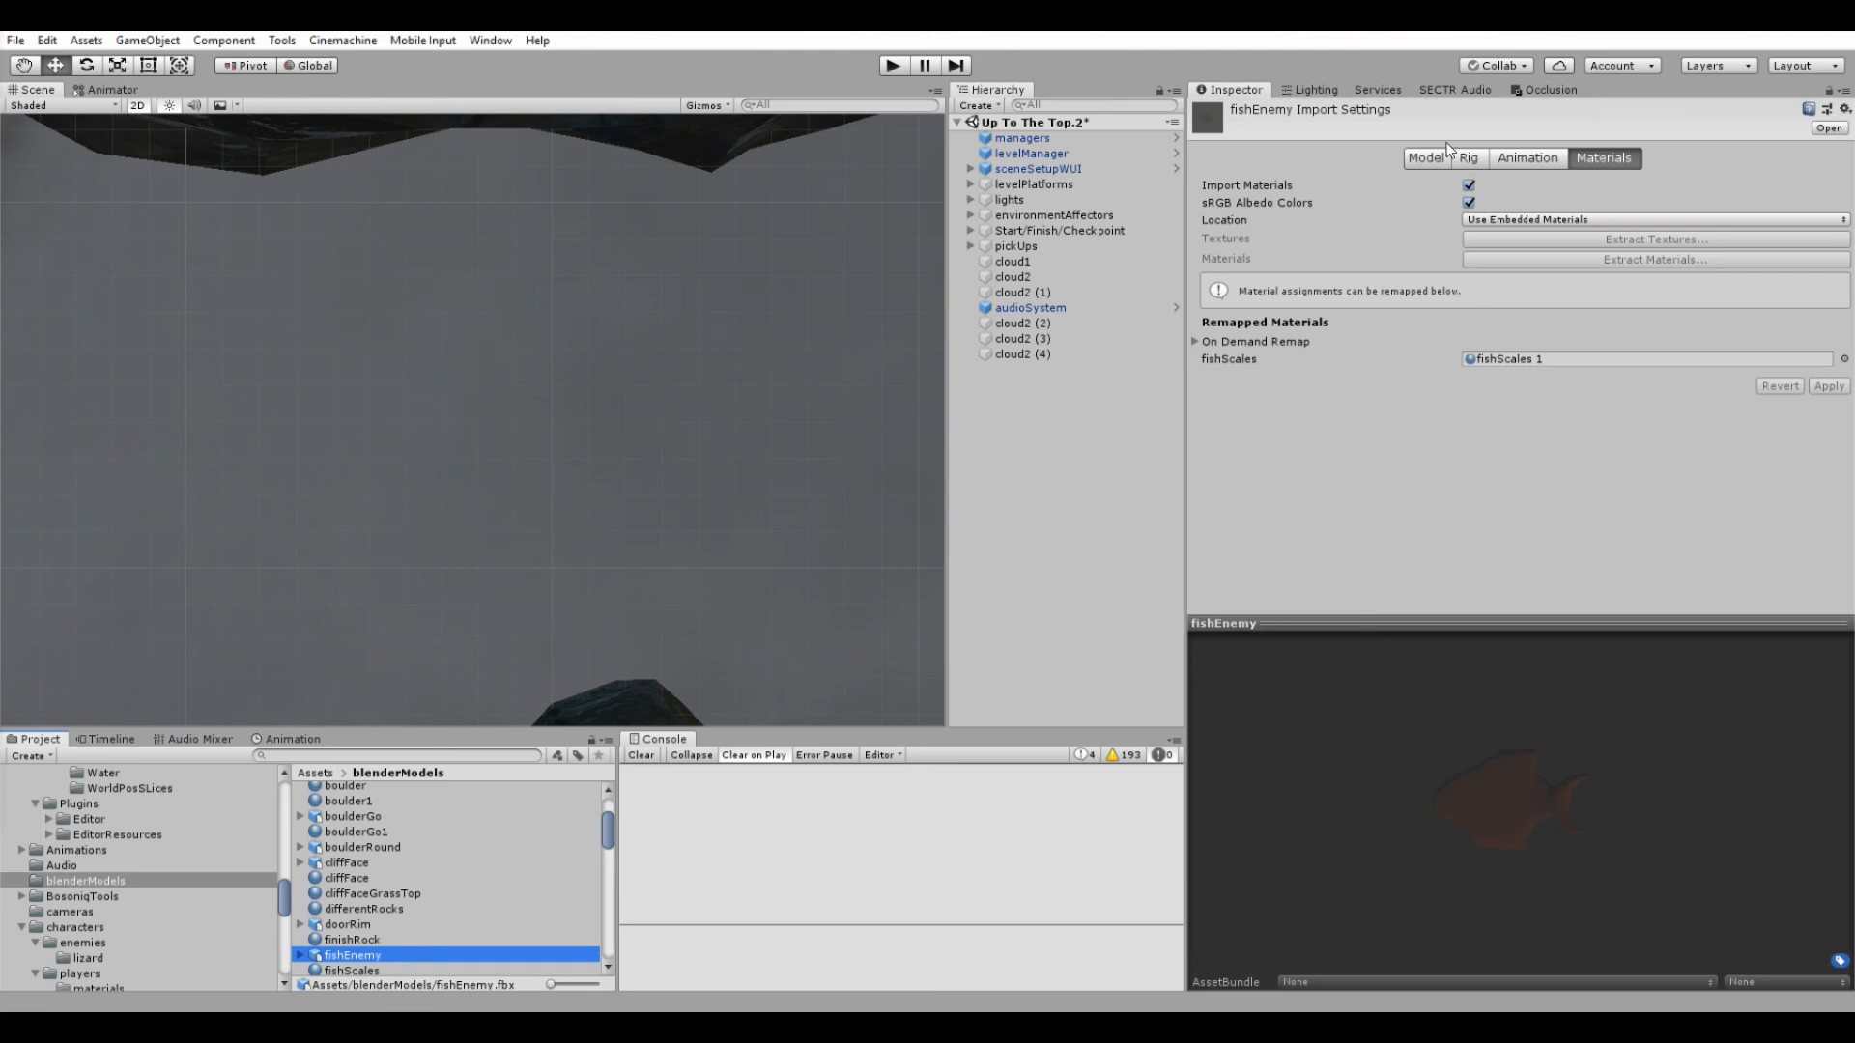
pyautogui.click(1426, 157)
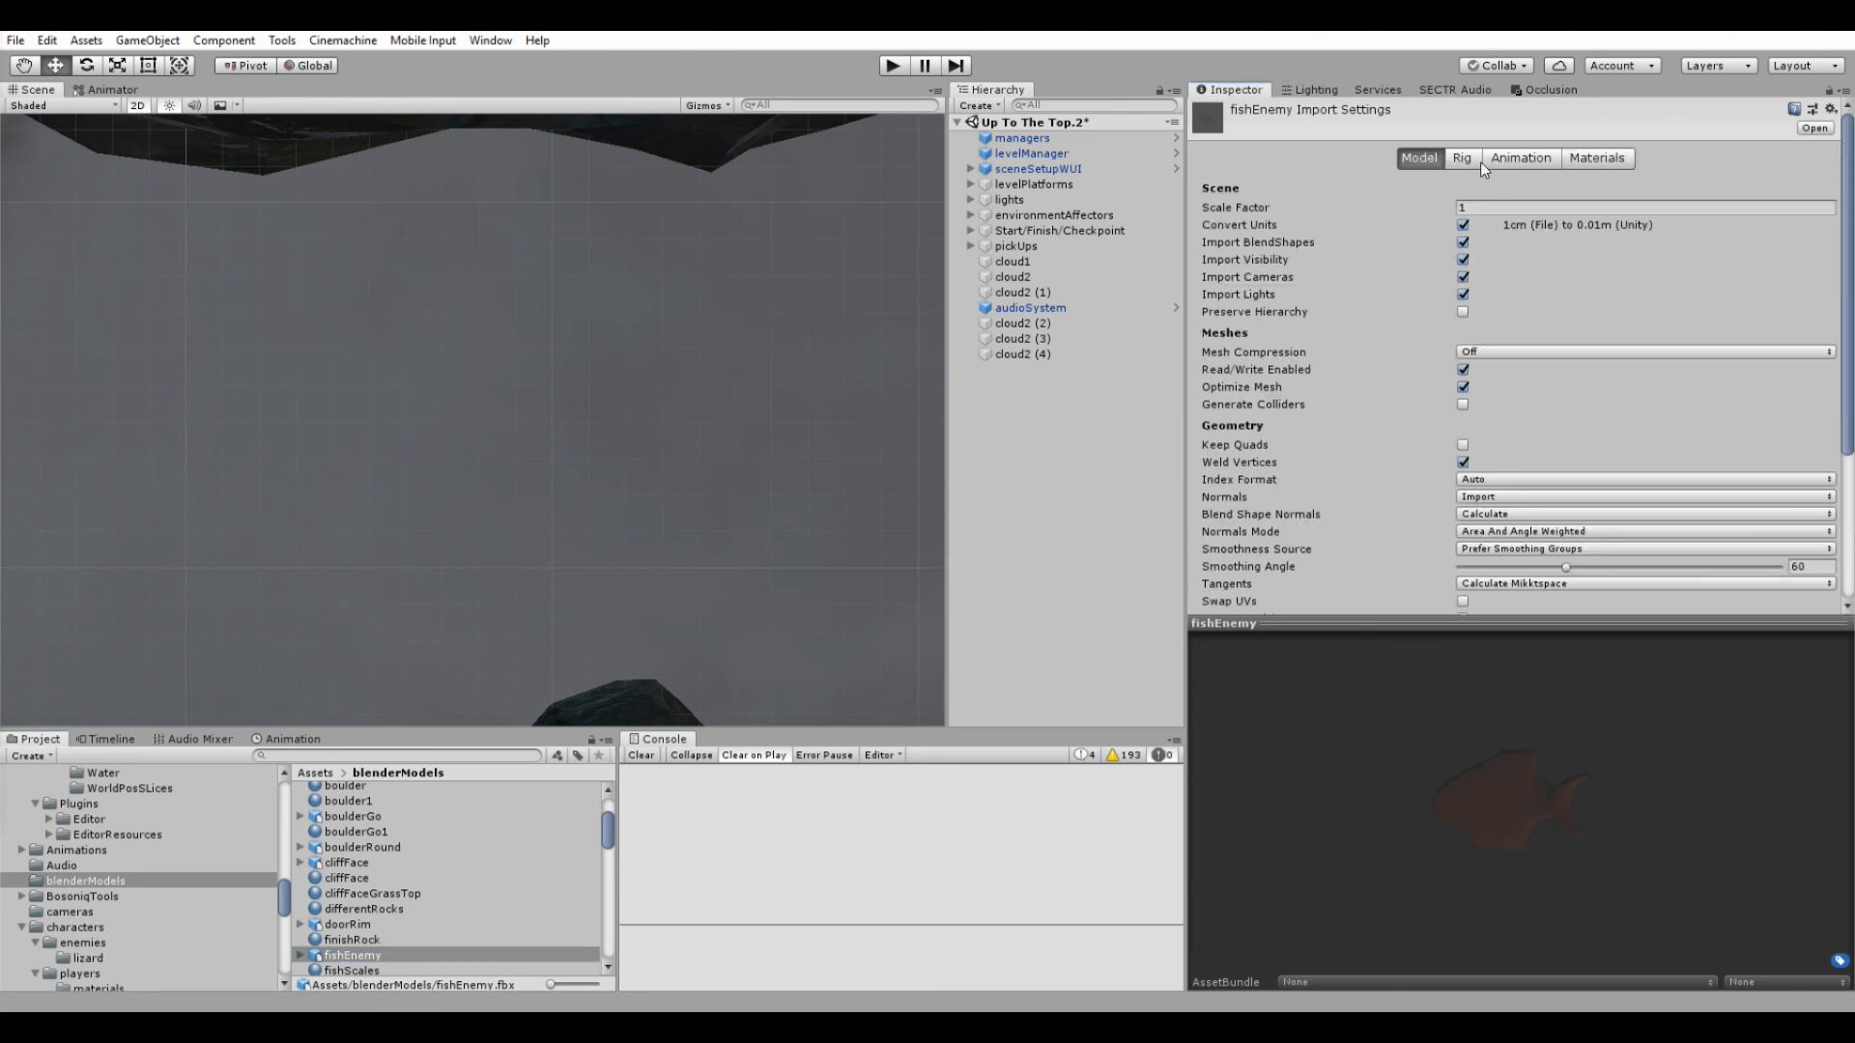
pyautogui.click(1523, 158)
pyautogui.scroll(-3, 1513, 345)
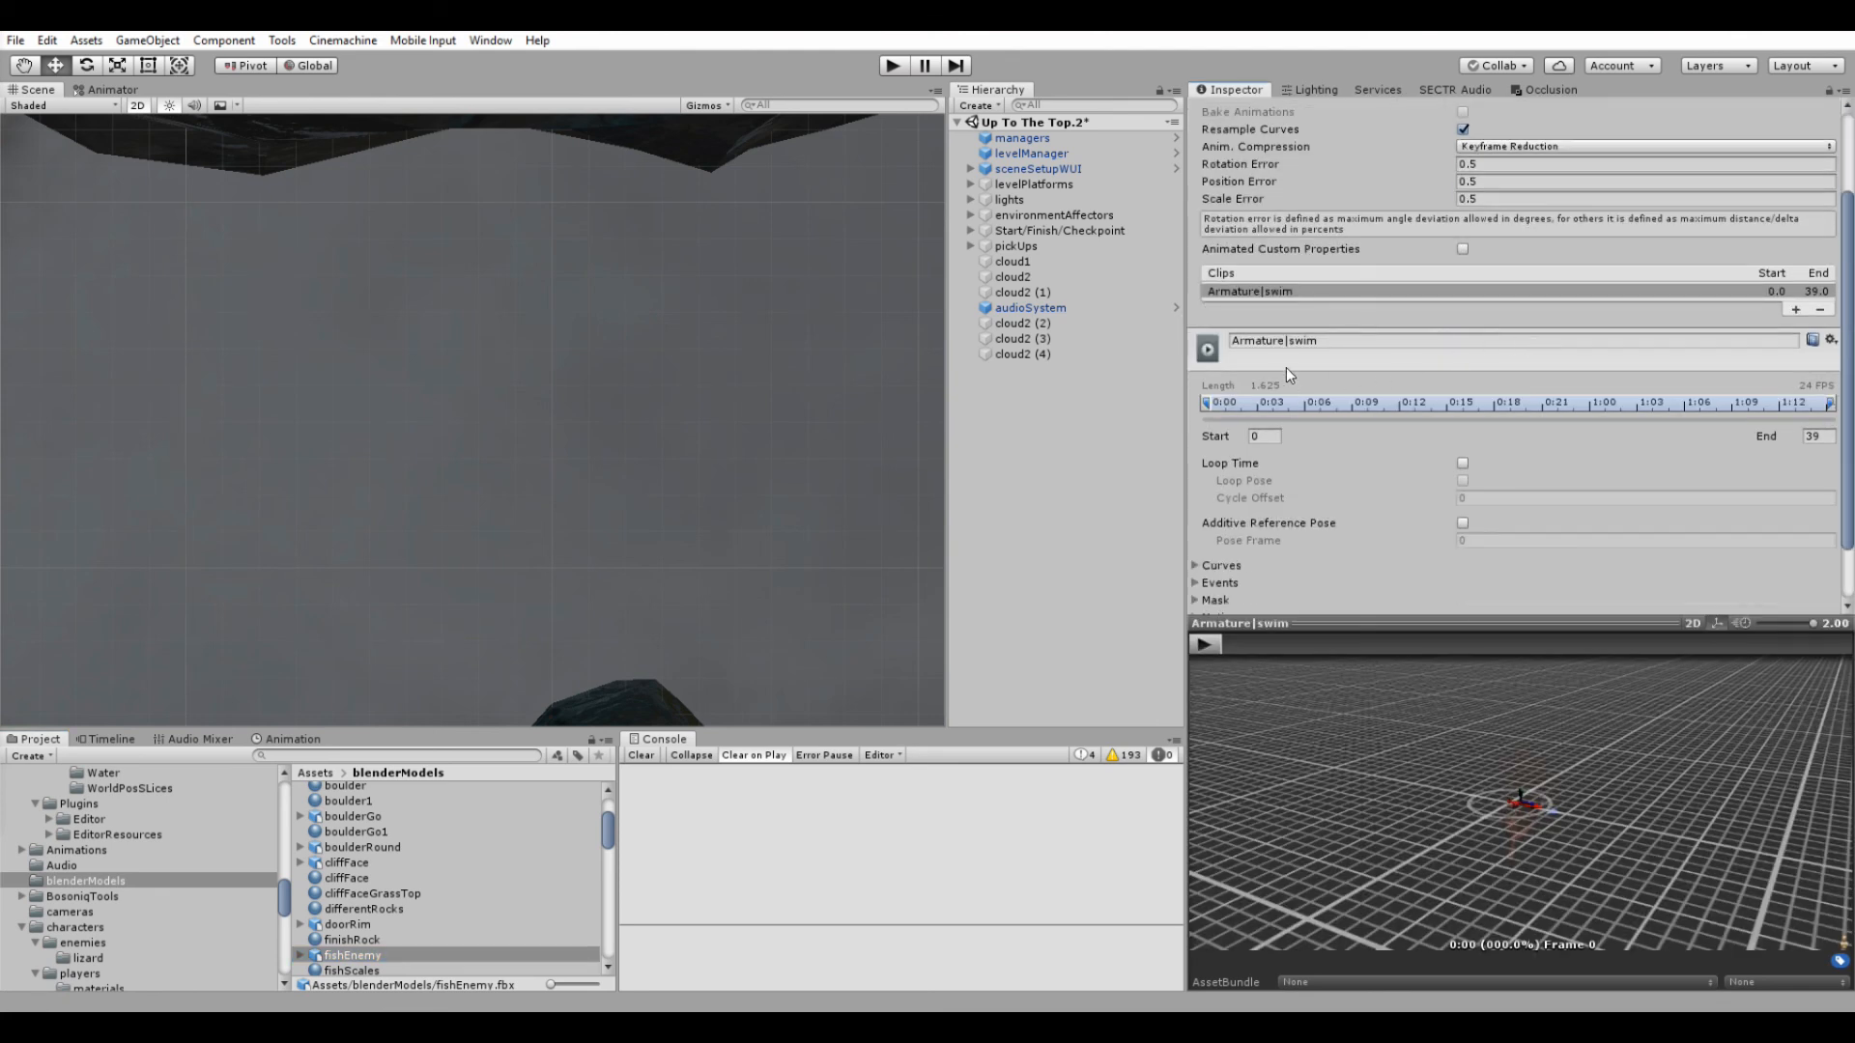
pyautogui.scroll(-2, 1537, 473)
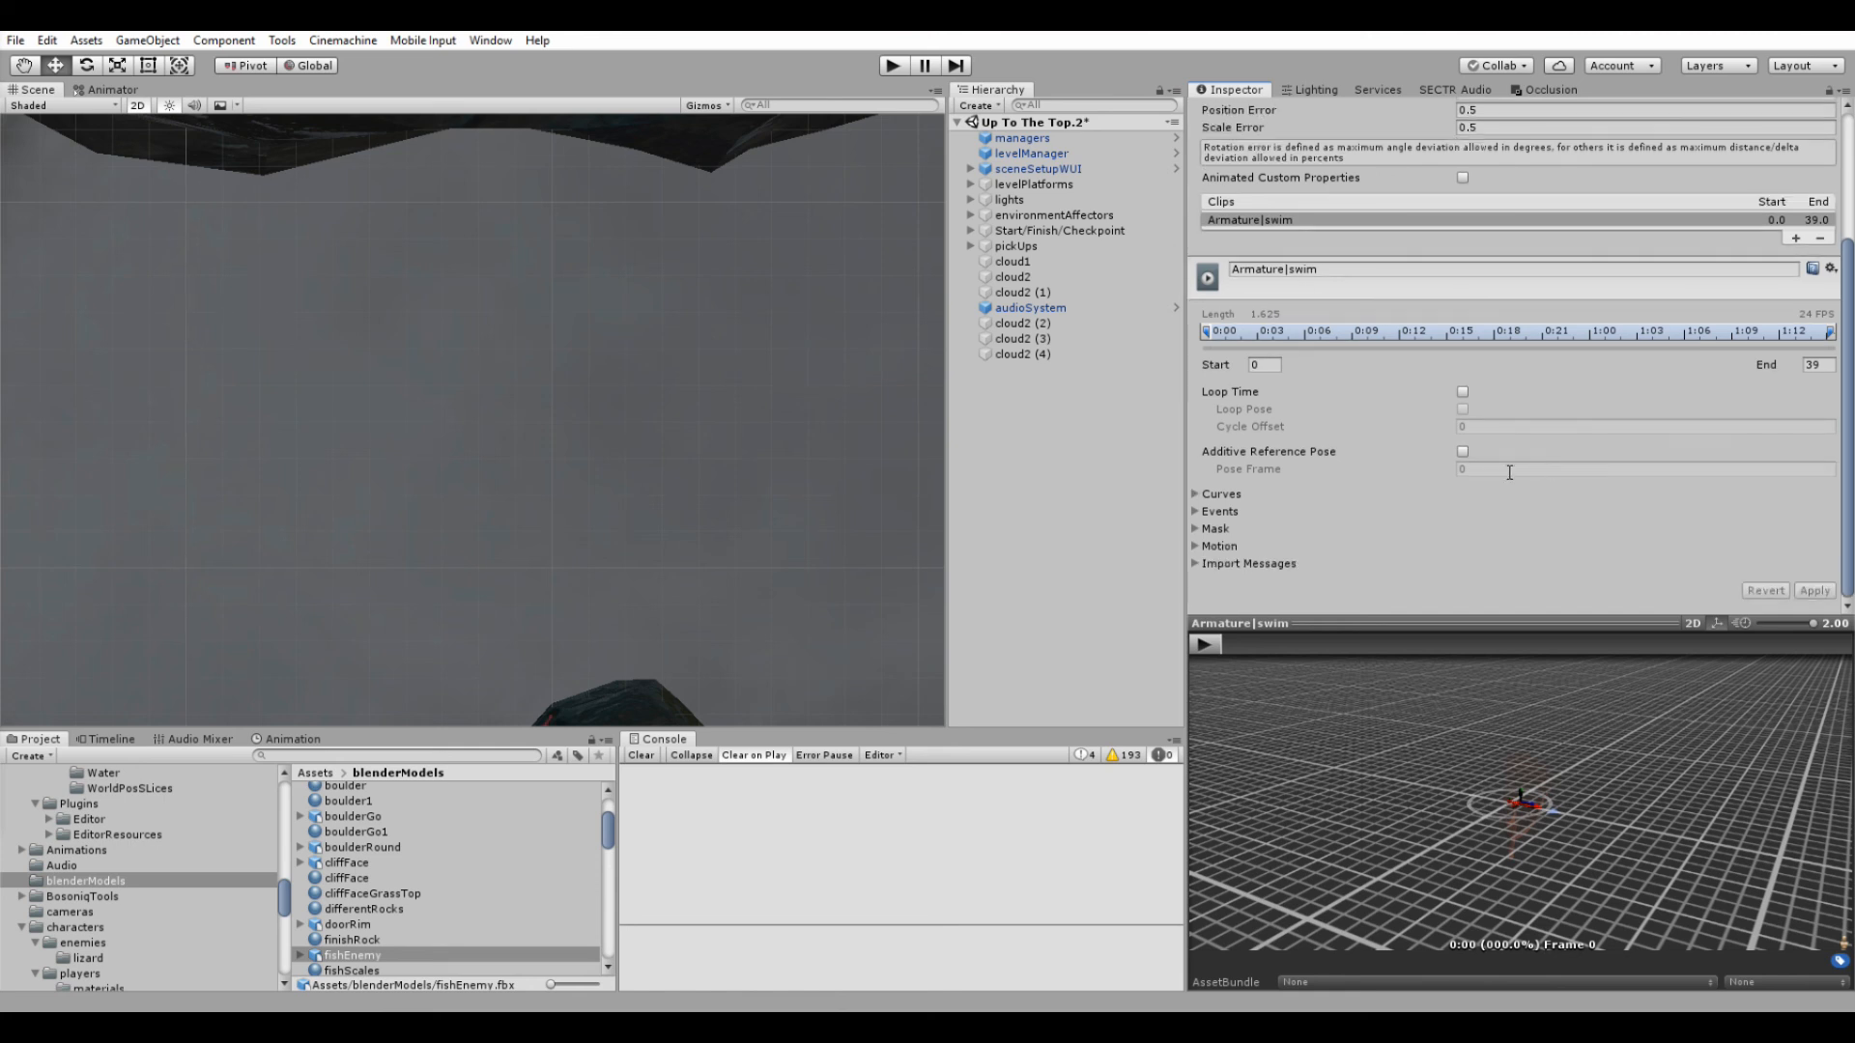
pyautogui.click(1463, 392)
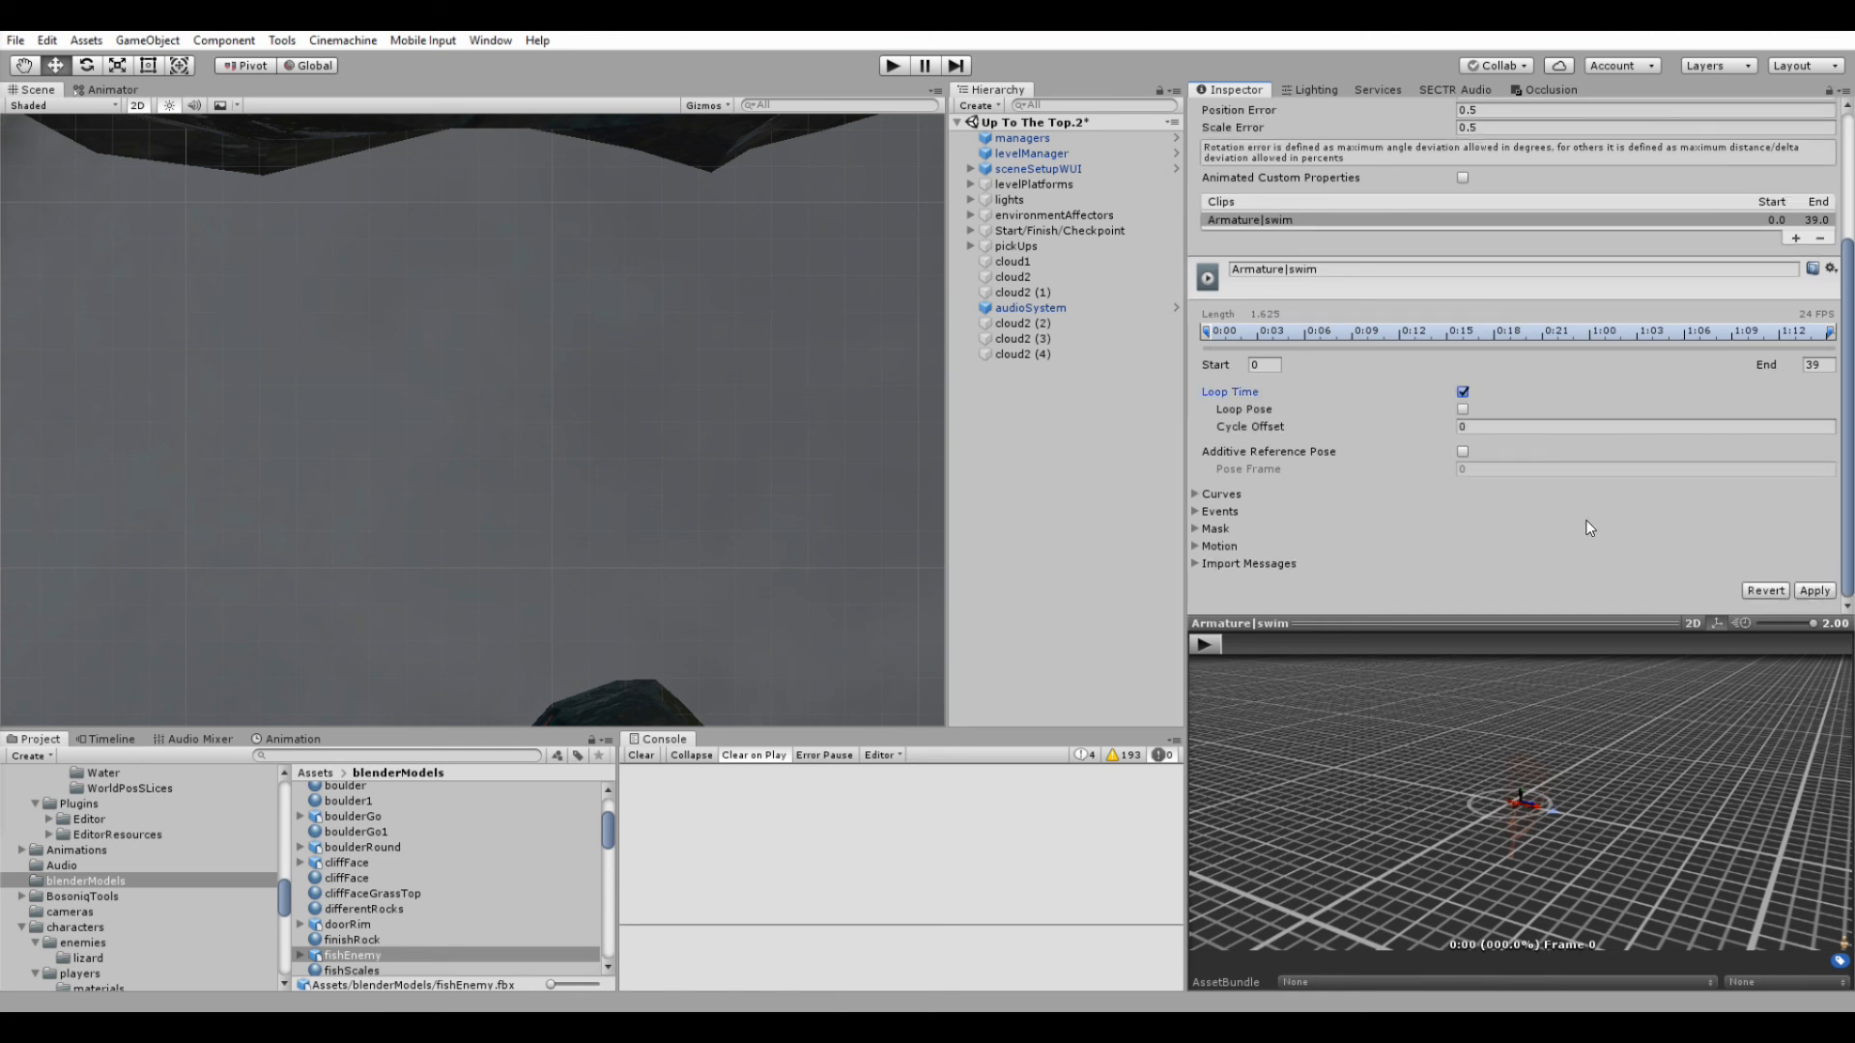
pyautogui.click(1815, 592)
# Step: Place the fishEnemy model in the open area between the rocks of the scene and expand its child objects
pyautogui.moveTo(343, 959); pyautogui.dragTo(414, 694)
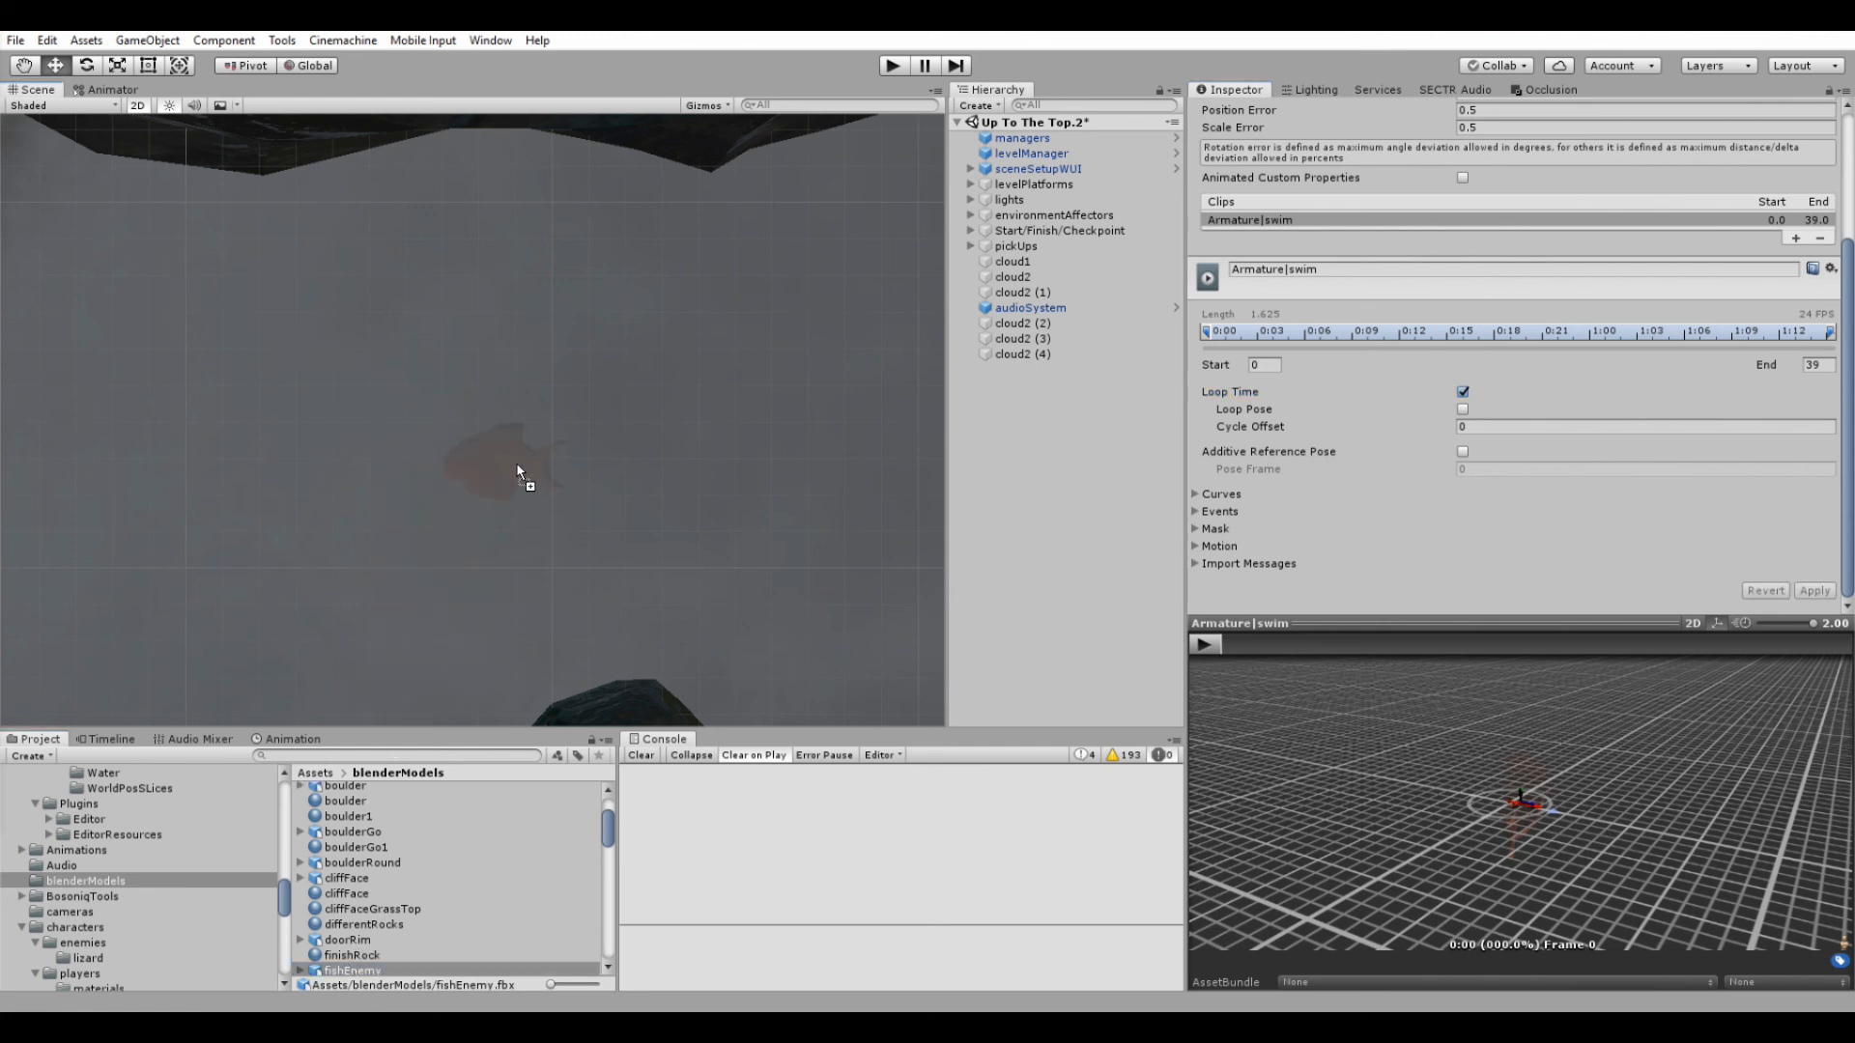
pyautogui.moveTo(516, 462); pyautogui.dragTo(517, 464)
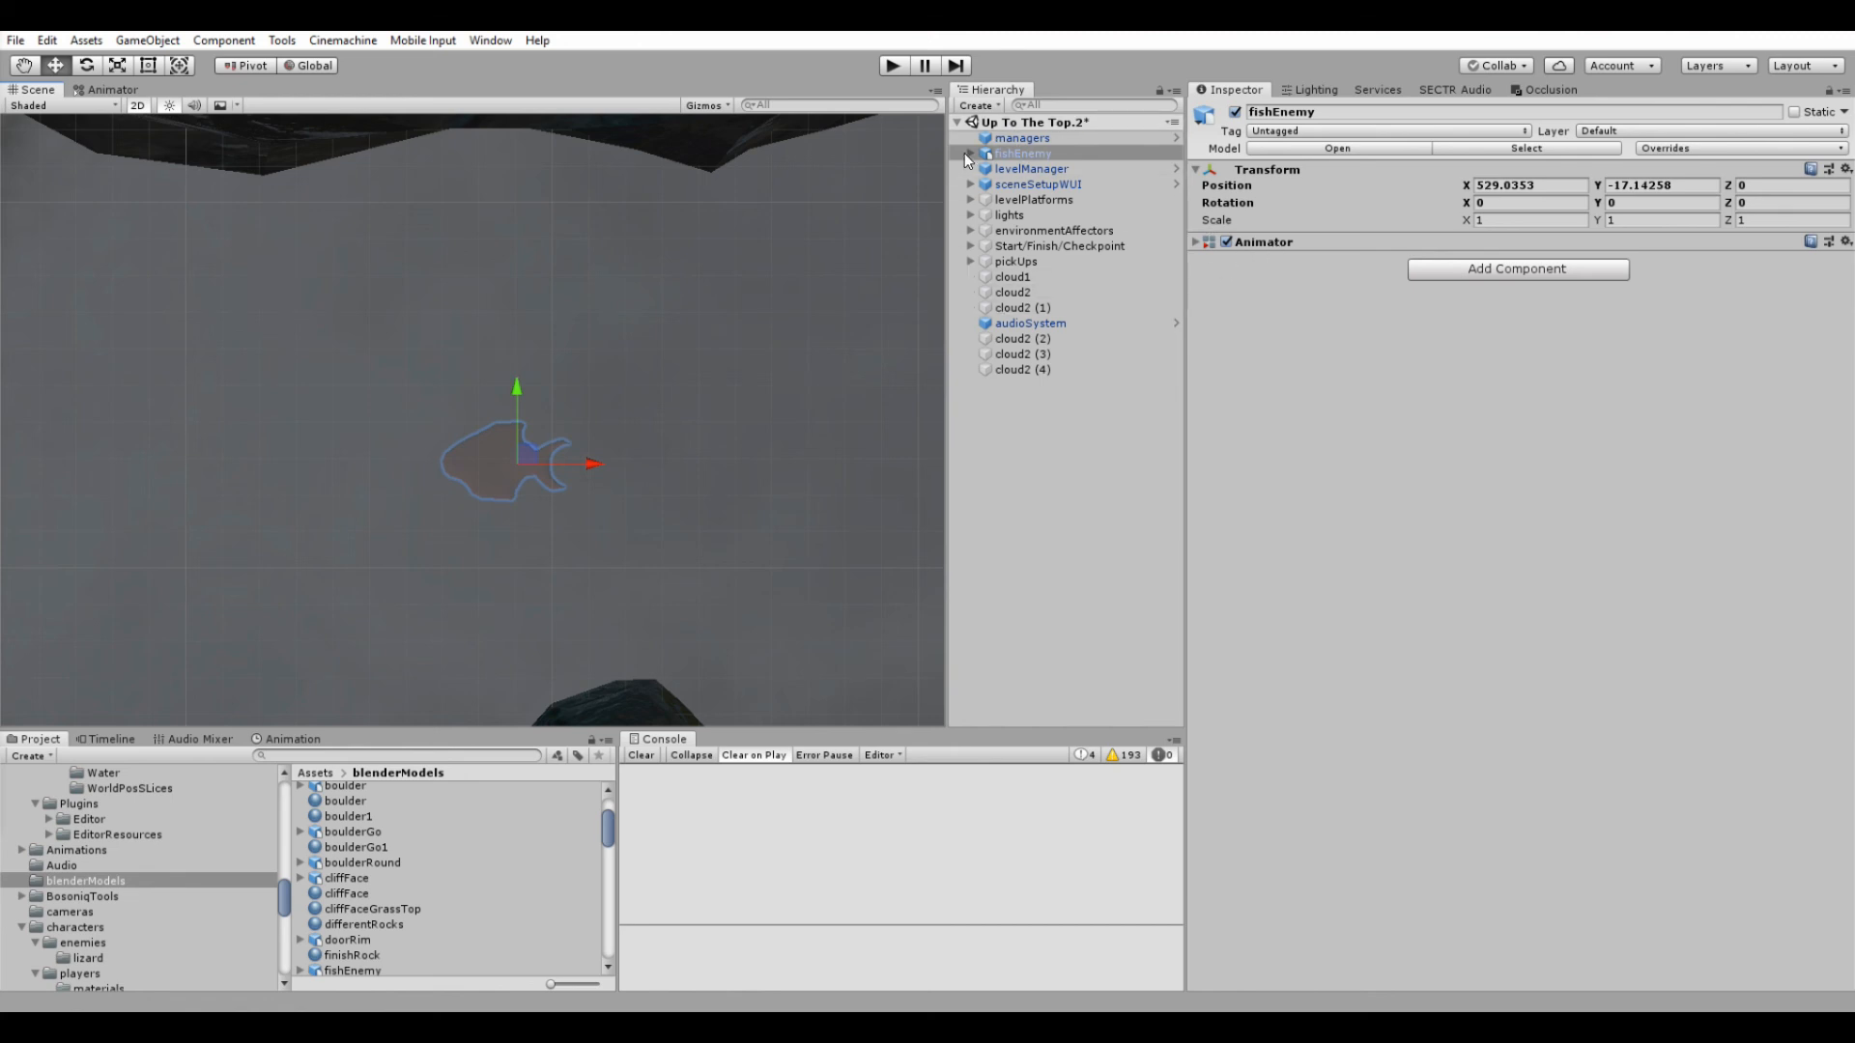
pyautogui.click(969, 154)
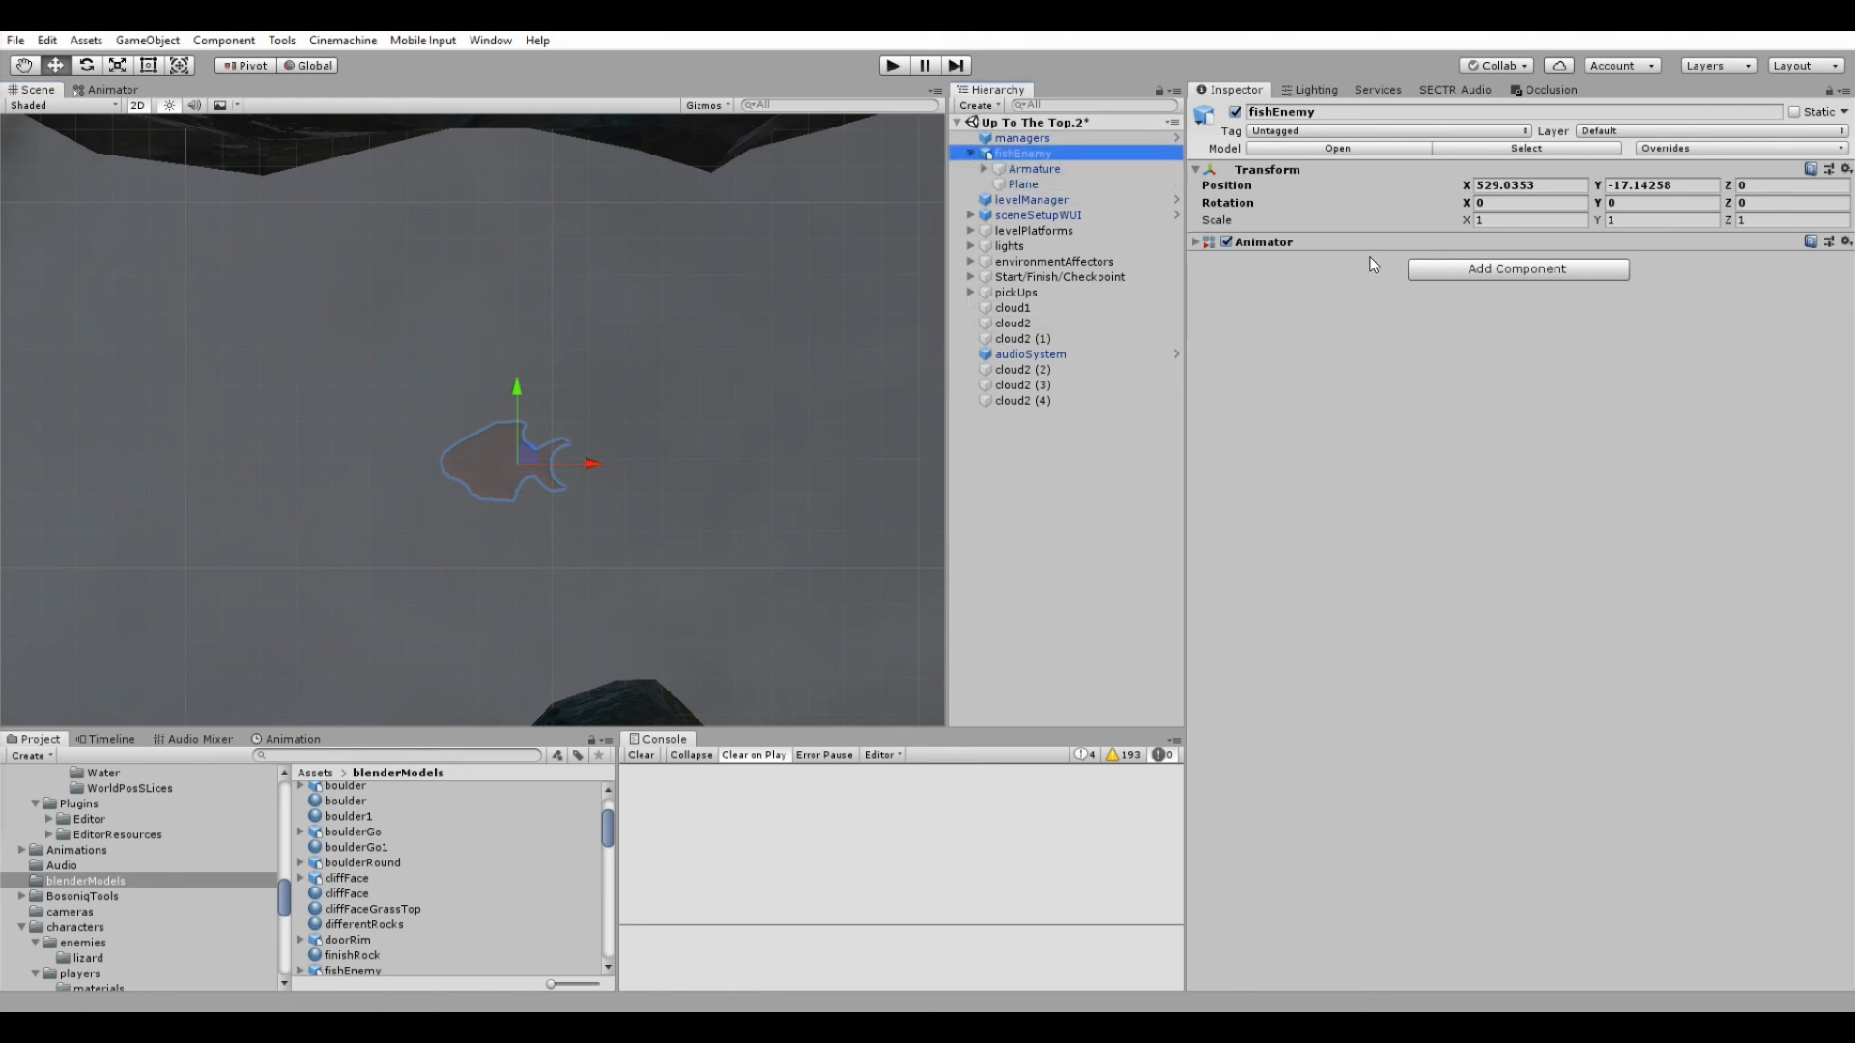
# Step: Set the rendering mode of the fishScales 1 material on the fish's Plane mesh to Opaque
pyautogui.click(1022, 183)
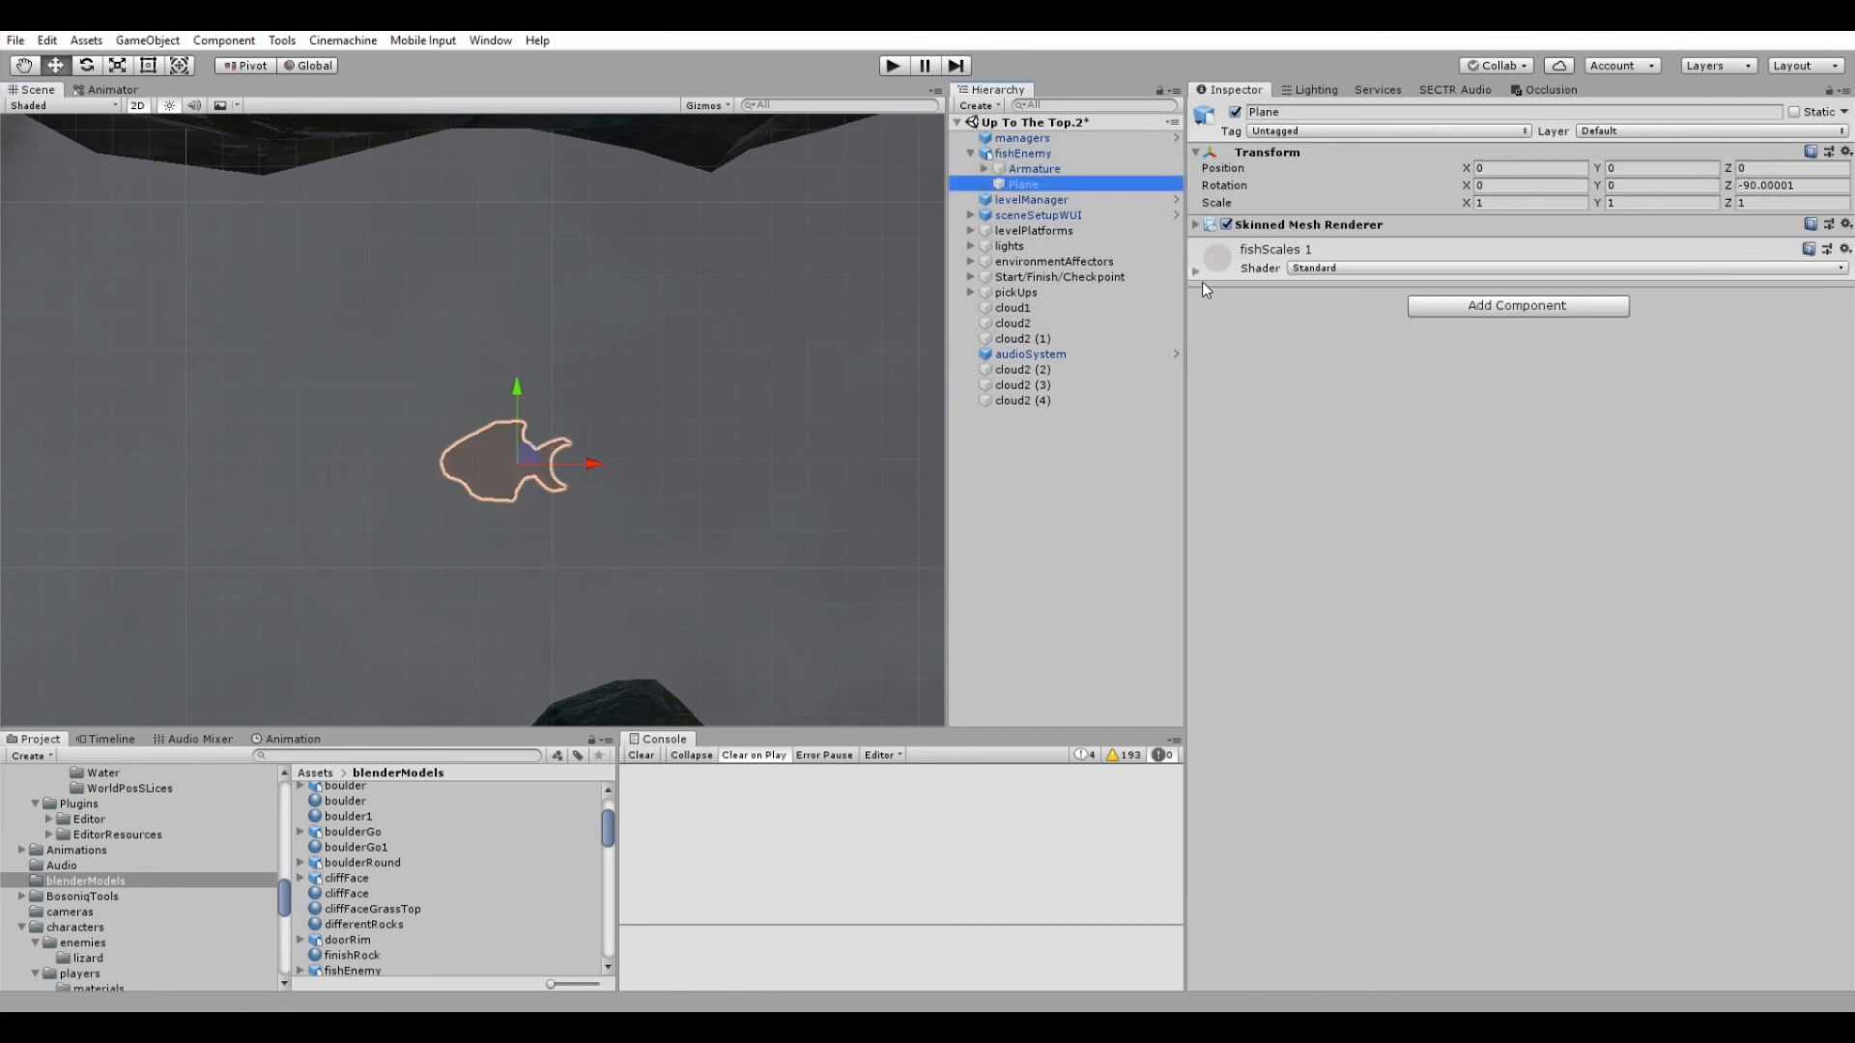
pyautogui.click(1194, 271)
pyautogui.click(1488, 294)
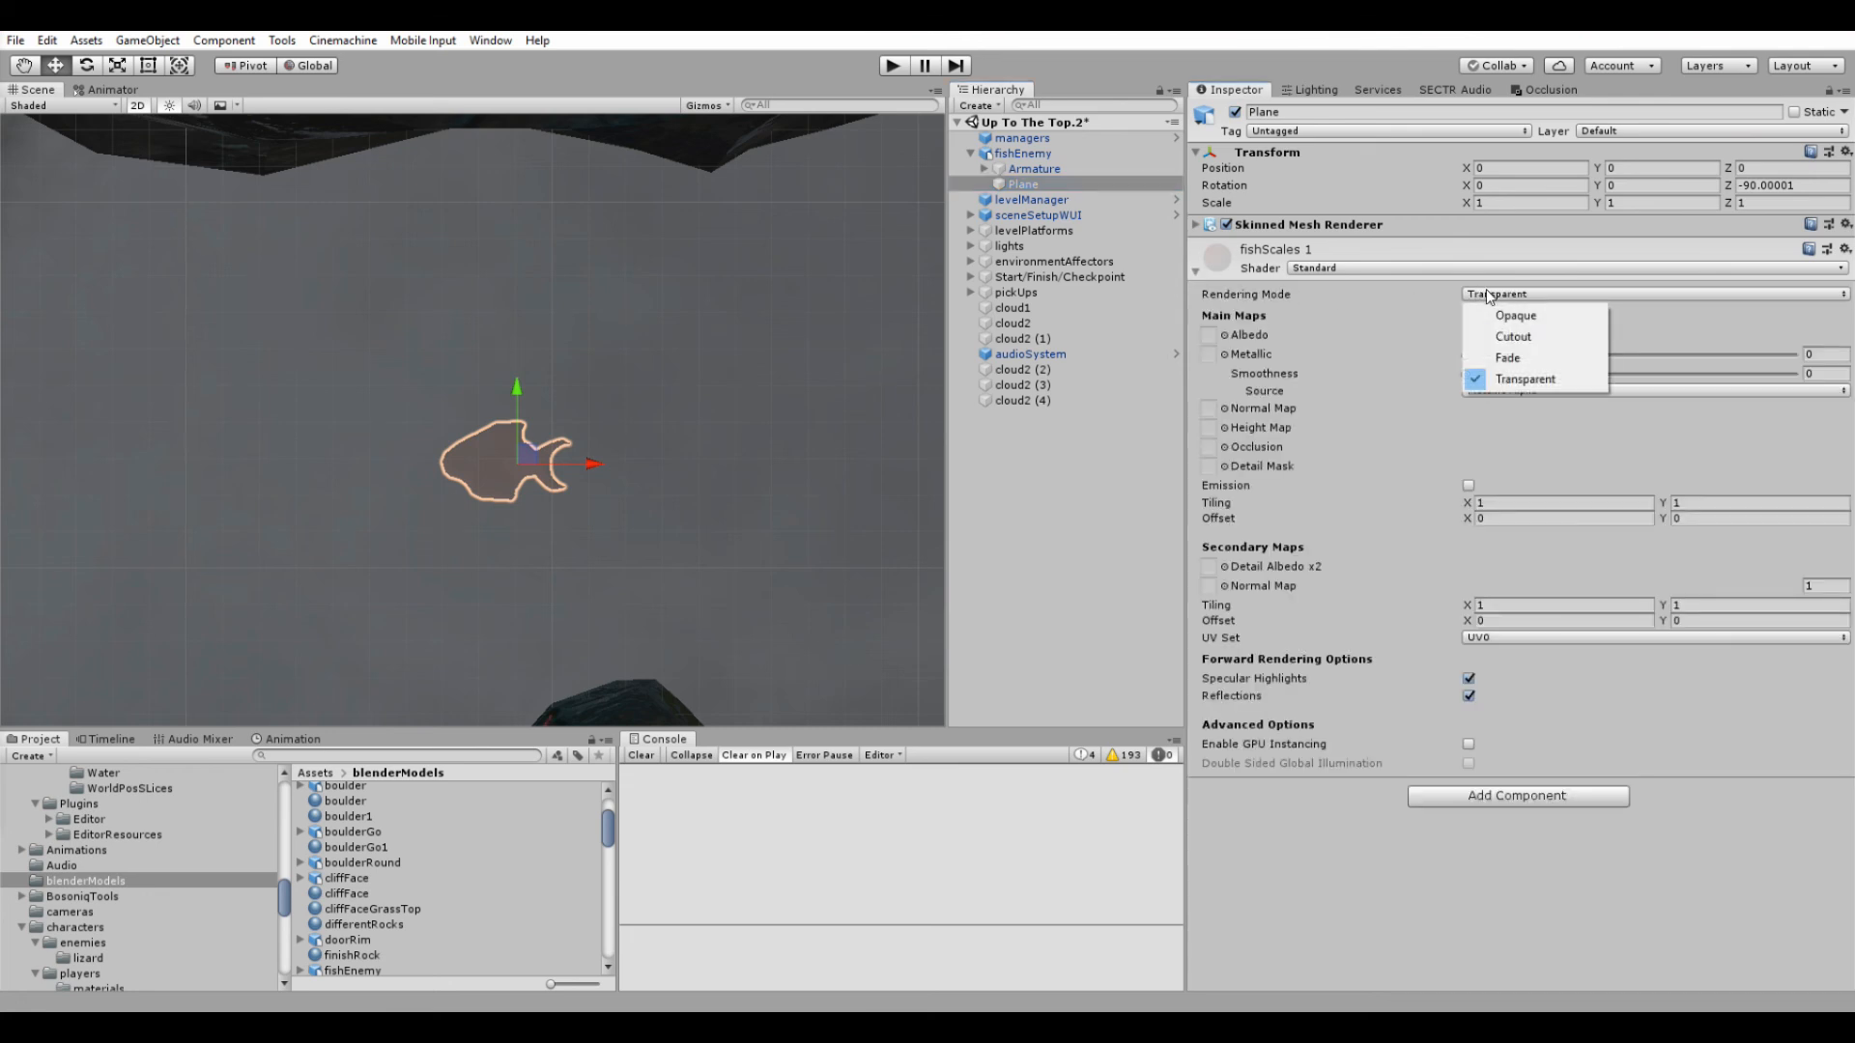
pyautogui.click(1515, 316)
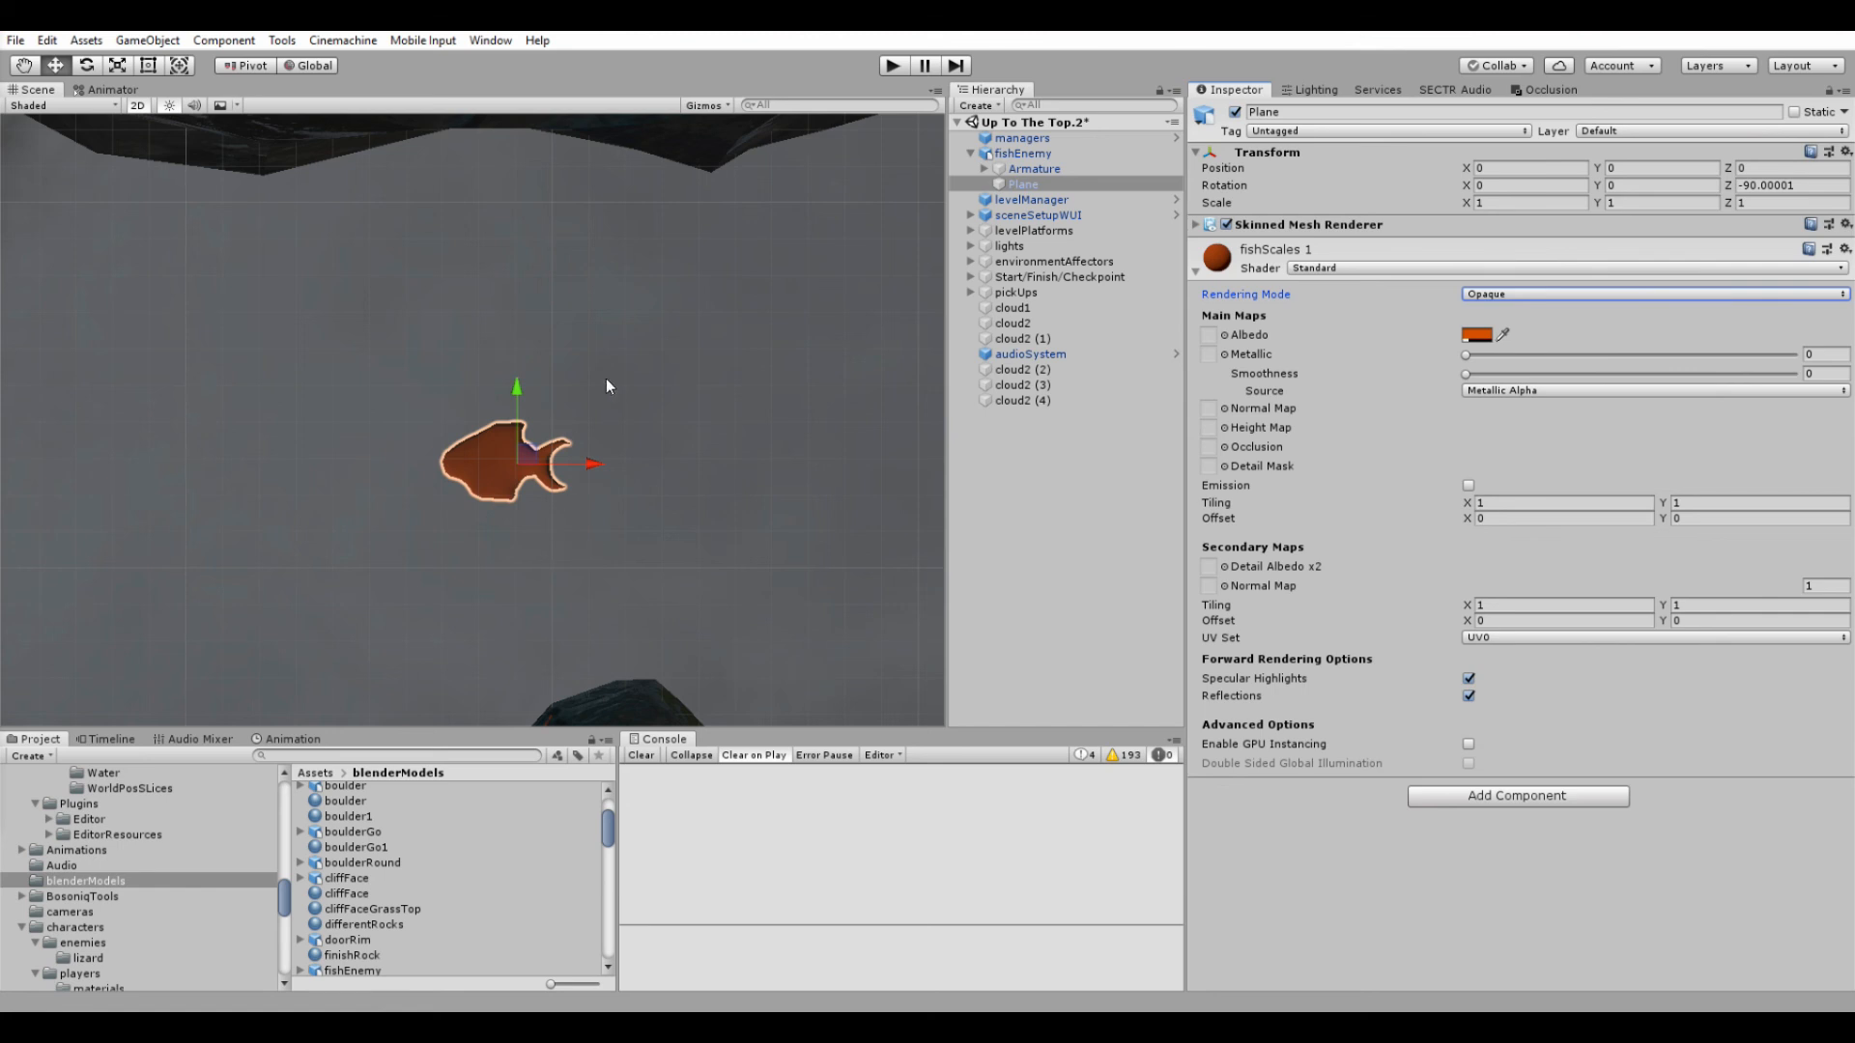
# Step: Select the fishEnemy root object and expand its Animator component to inspect its settings
pyautogui.moveTo(993, 181); pyautogui.dragTo(1030, 176)
pyautogui.click(1028, 172)
pyautogui.click(1037, 156)
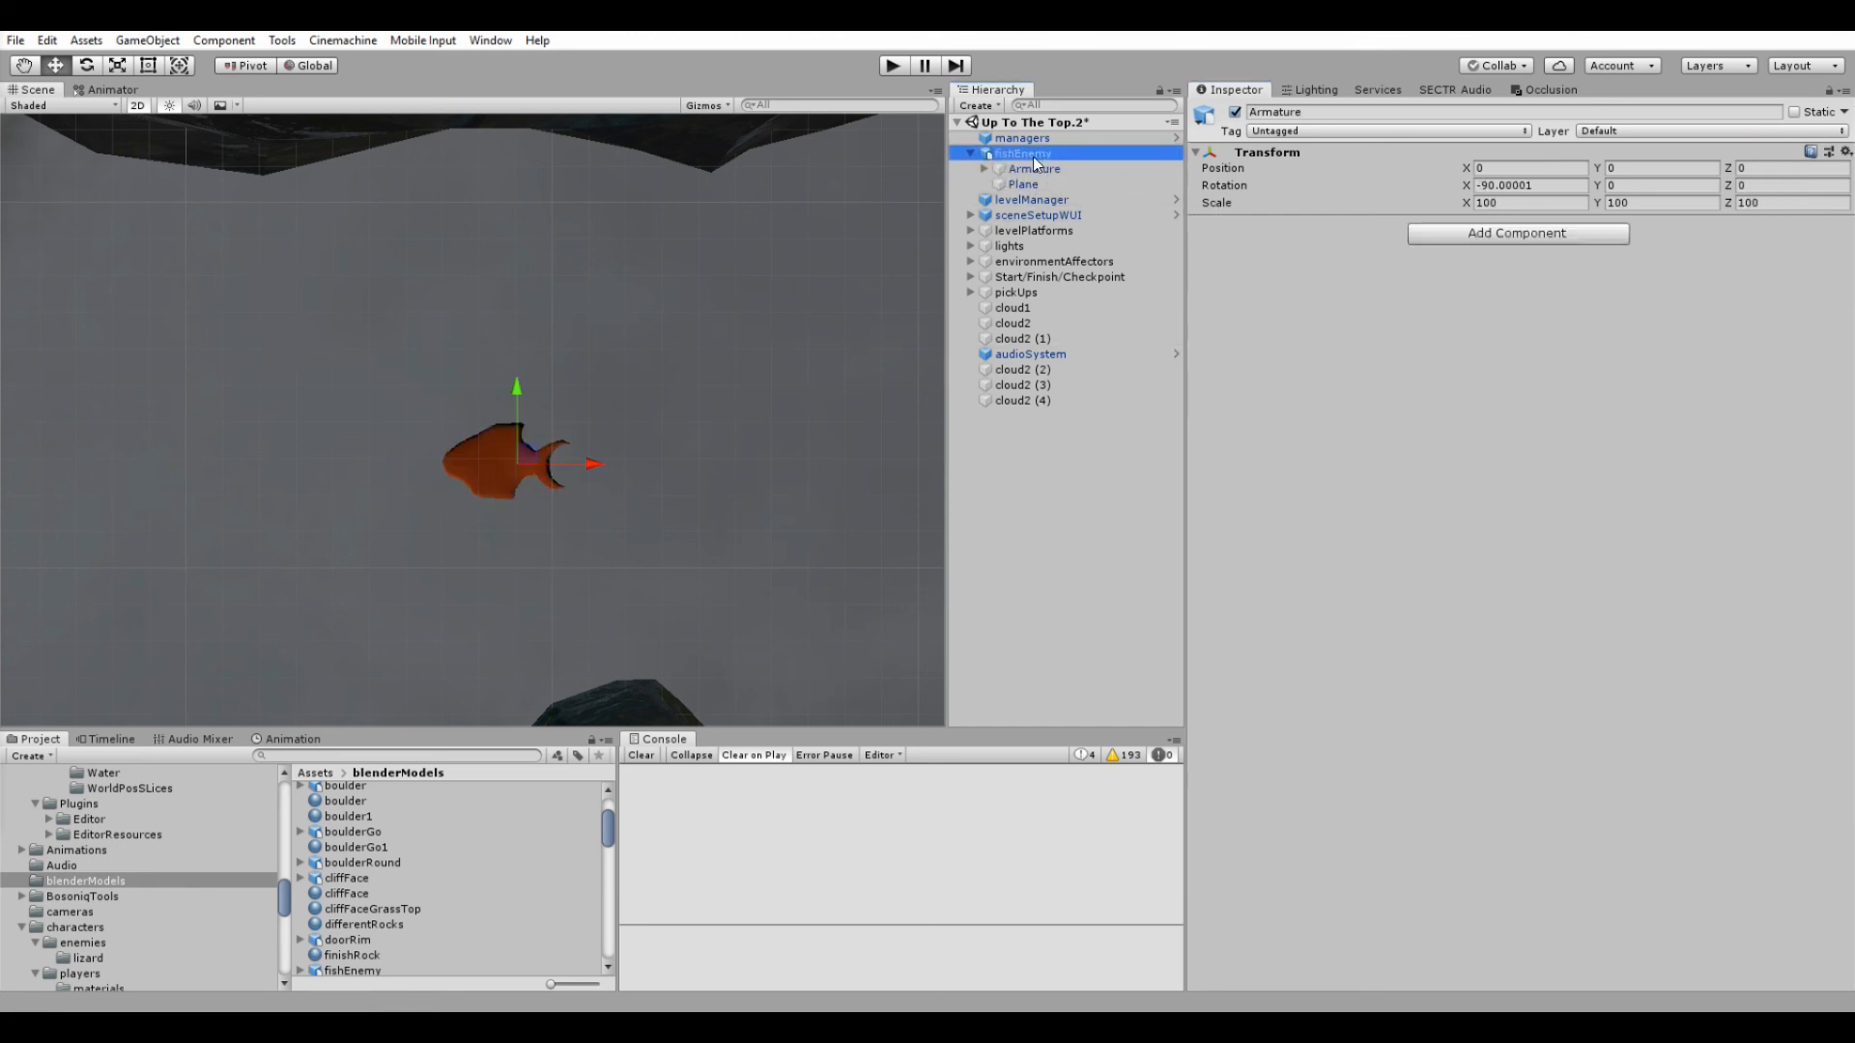
pyautogui.click(1197, 242)
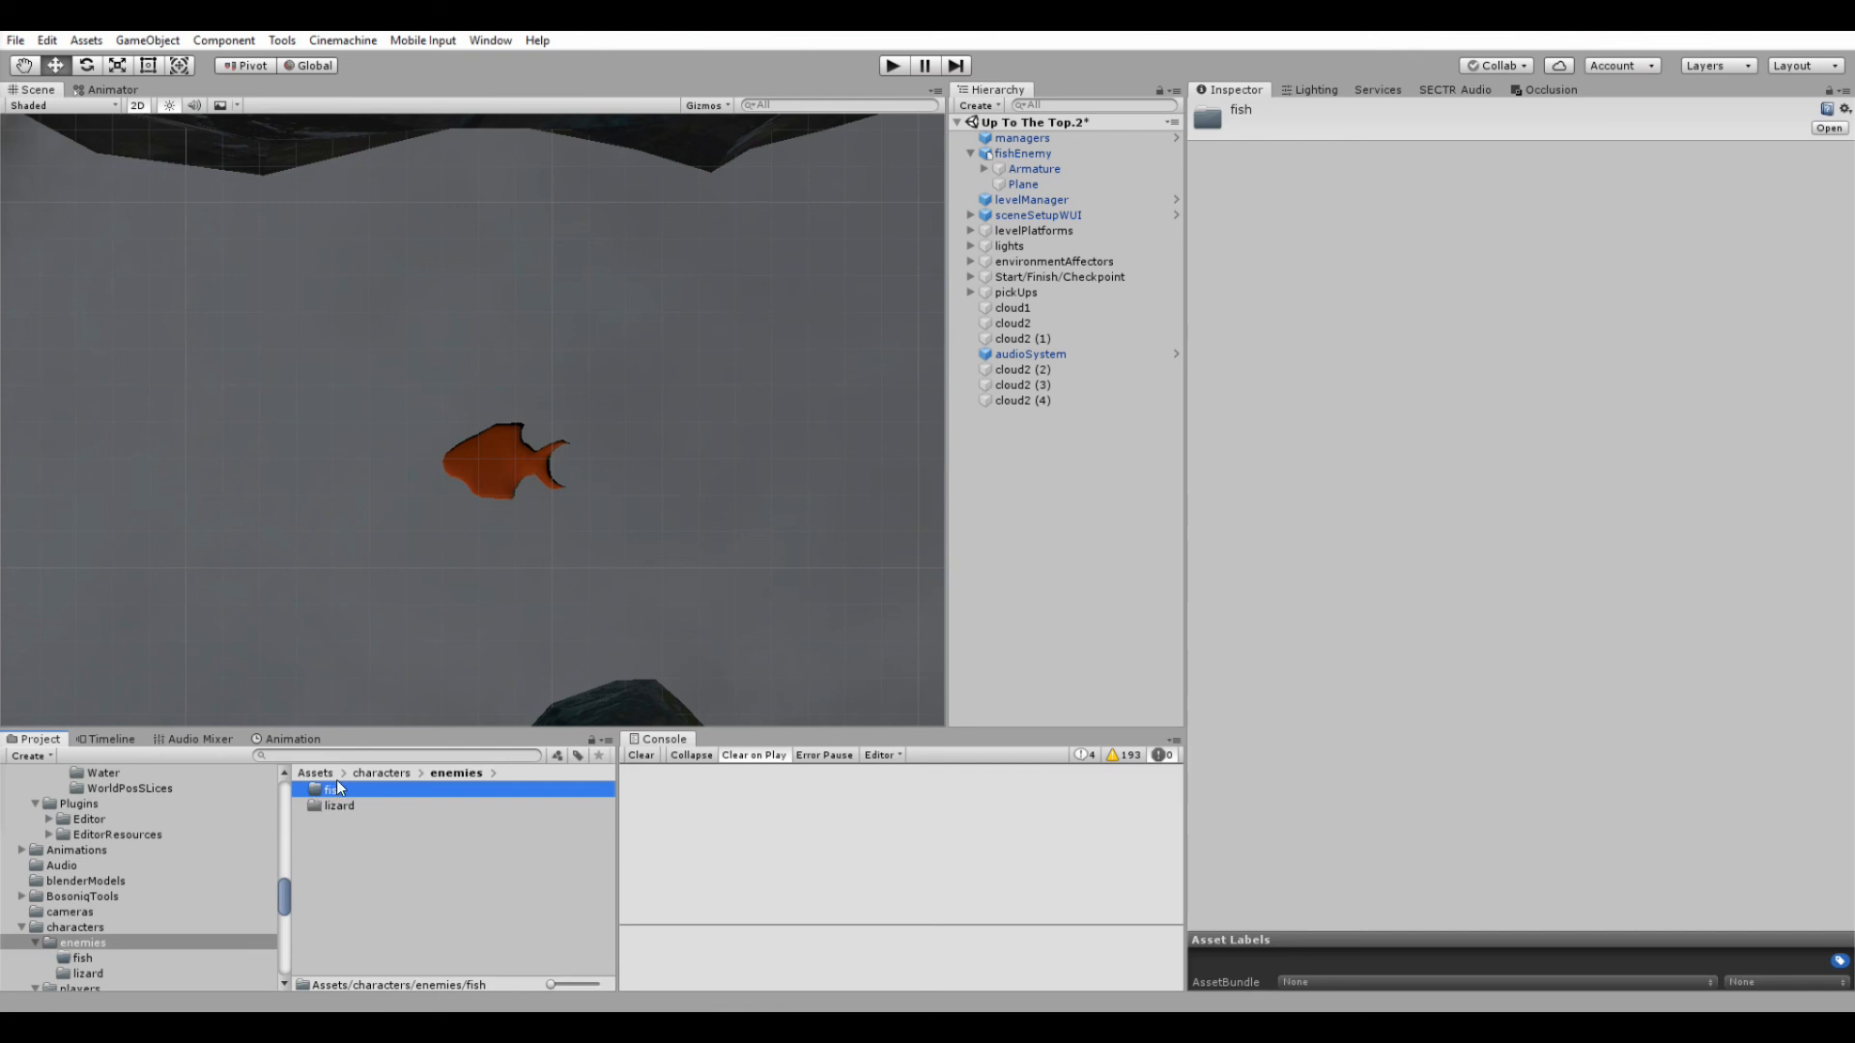
# Step: Create an Animator Controller named fish inside the characters/enemies/fish folder
pyautogui.doubleClick(338, 789)
pyautogui.rightClick(338, 793)
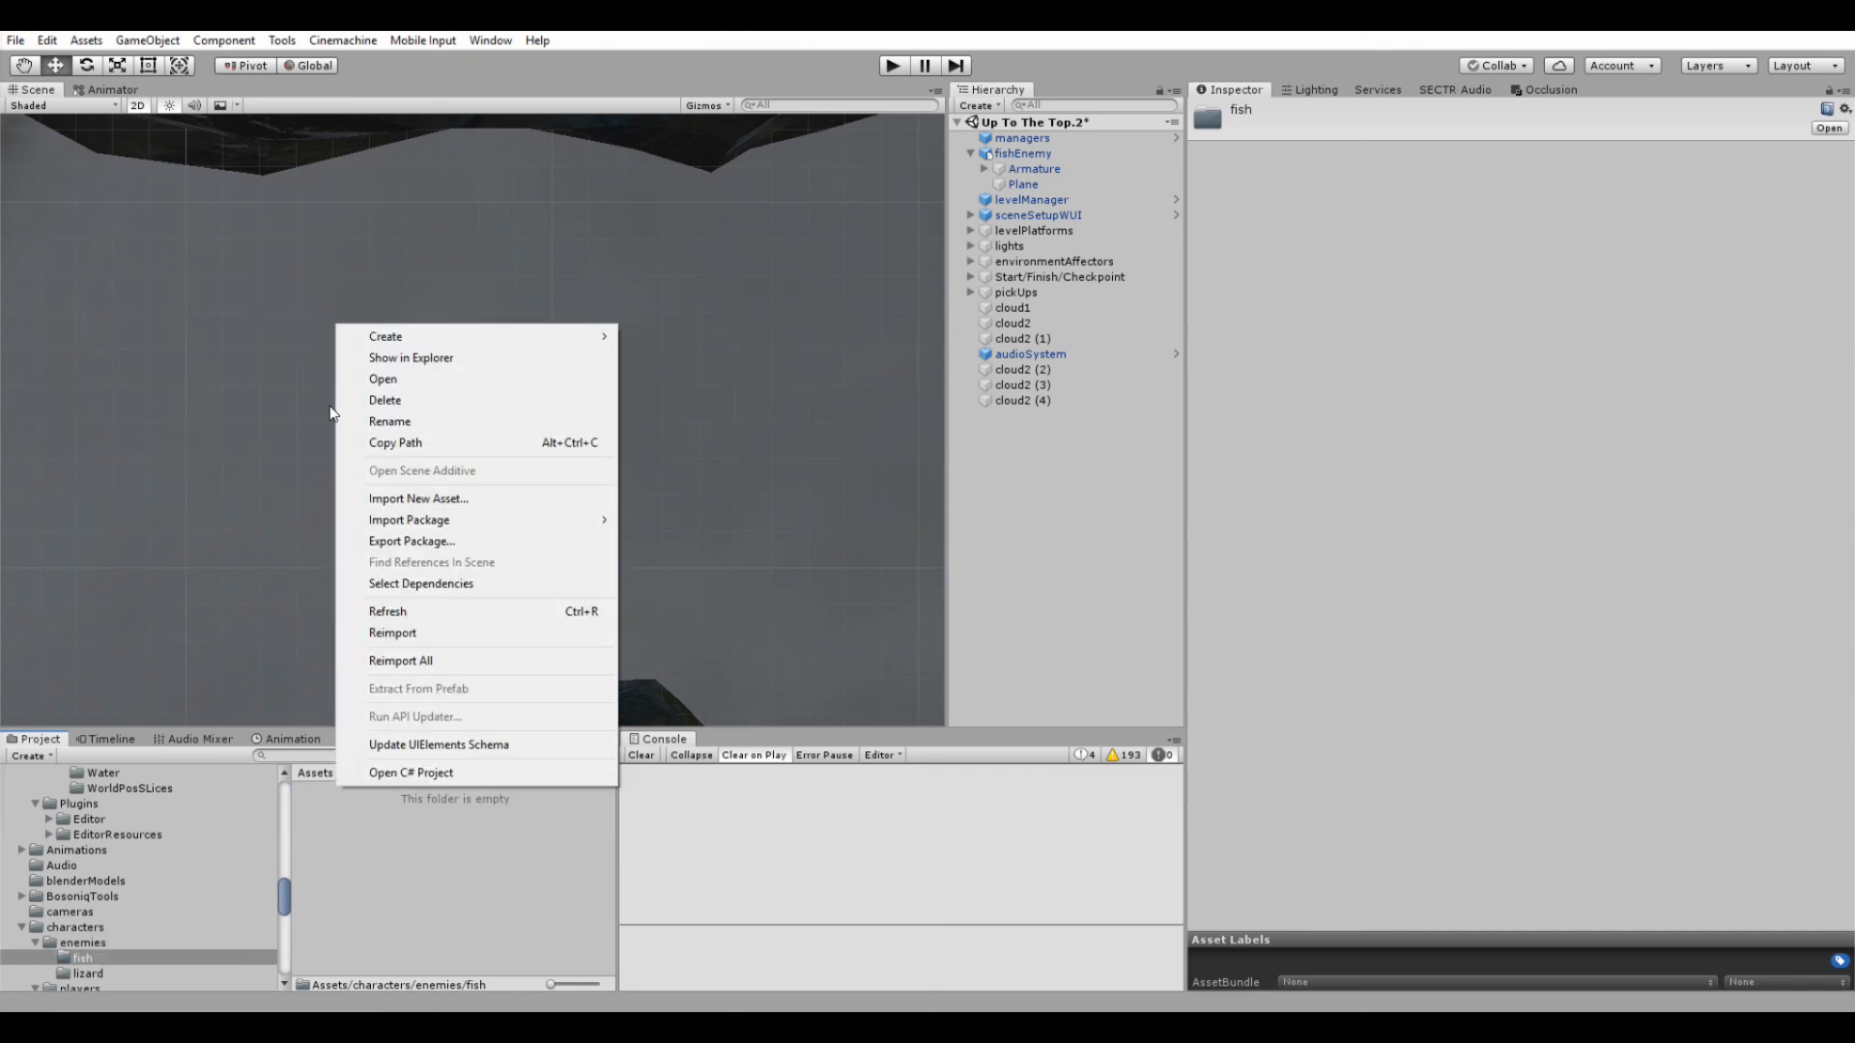
pyautogui.moveTo(433, 335)
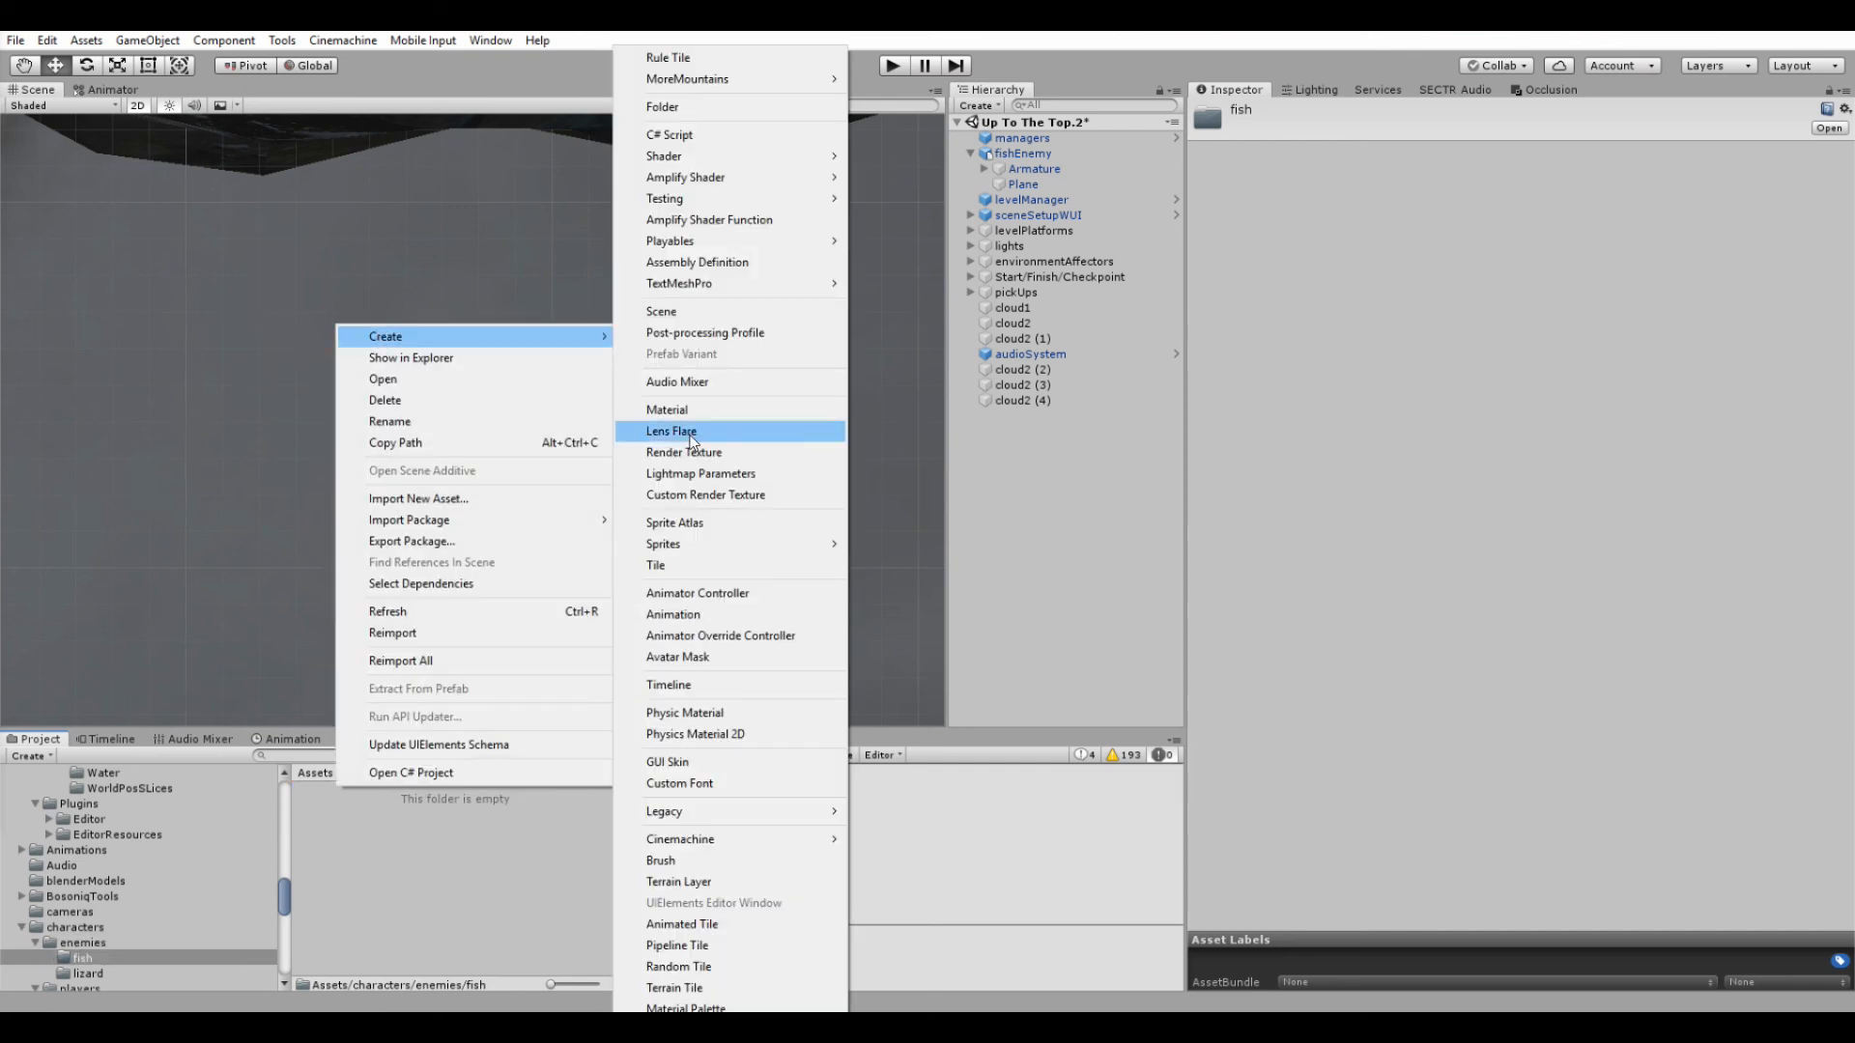
pyautogui.click(697, 592)
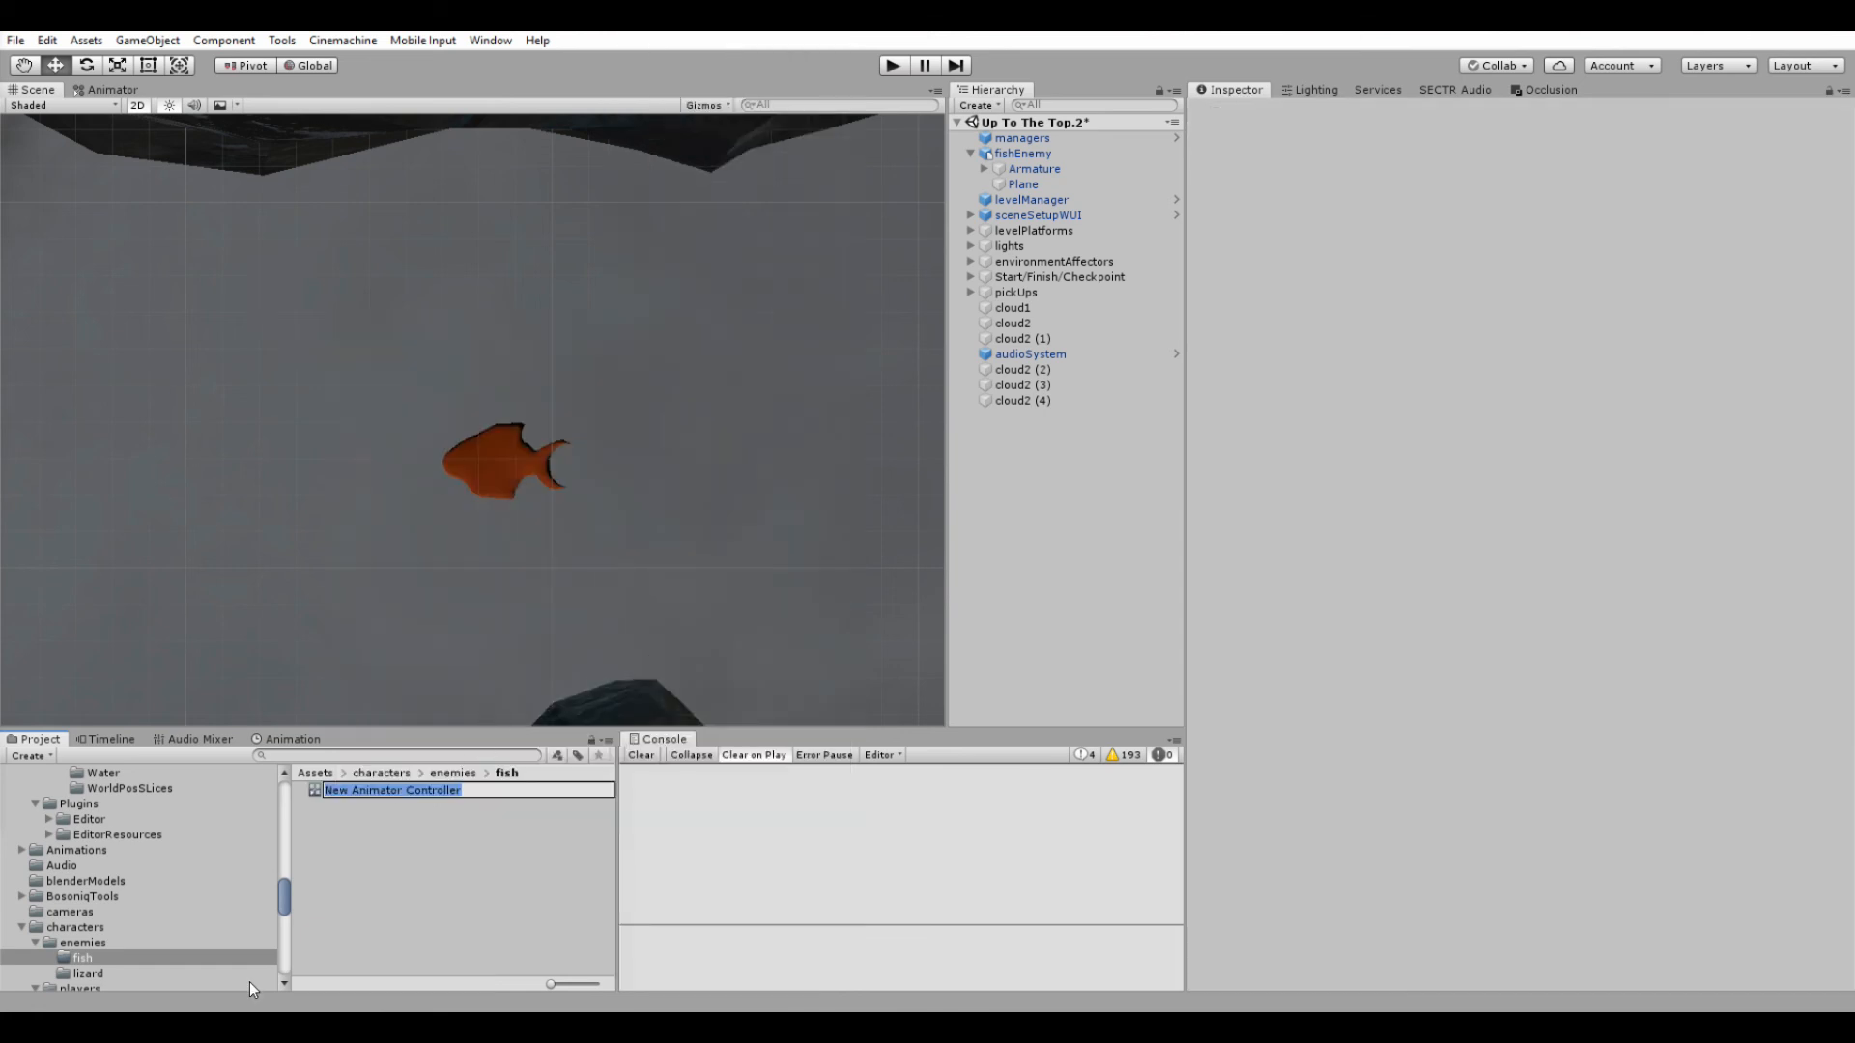
pyautogui.write('fish')
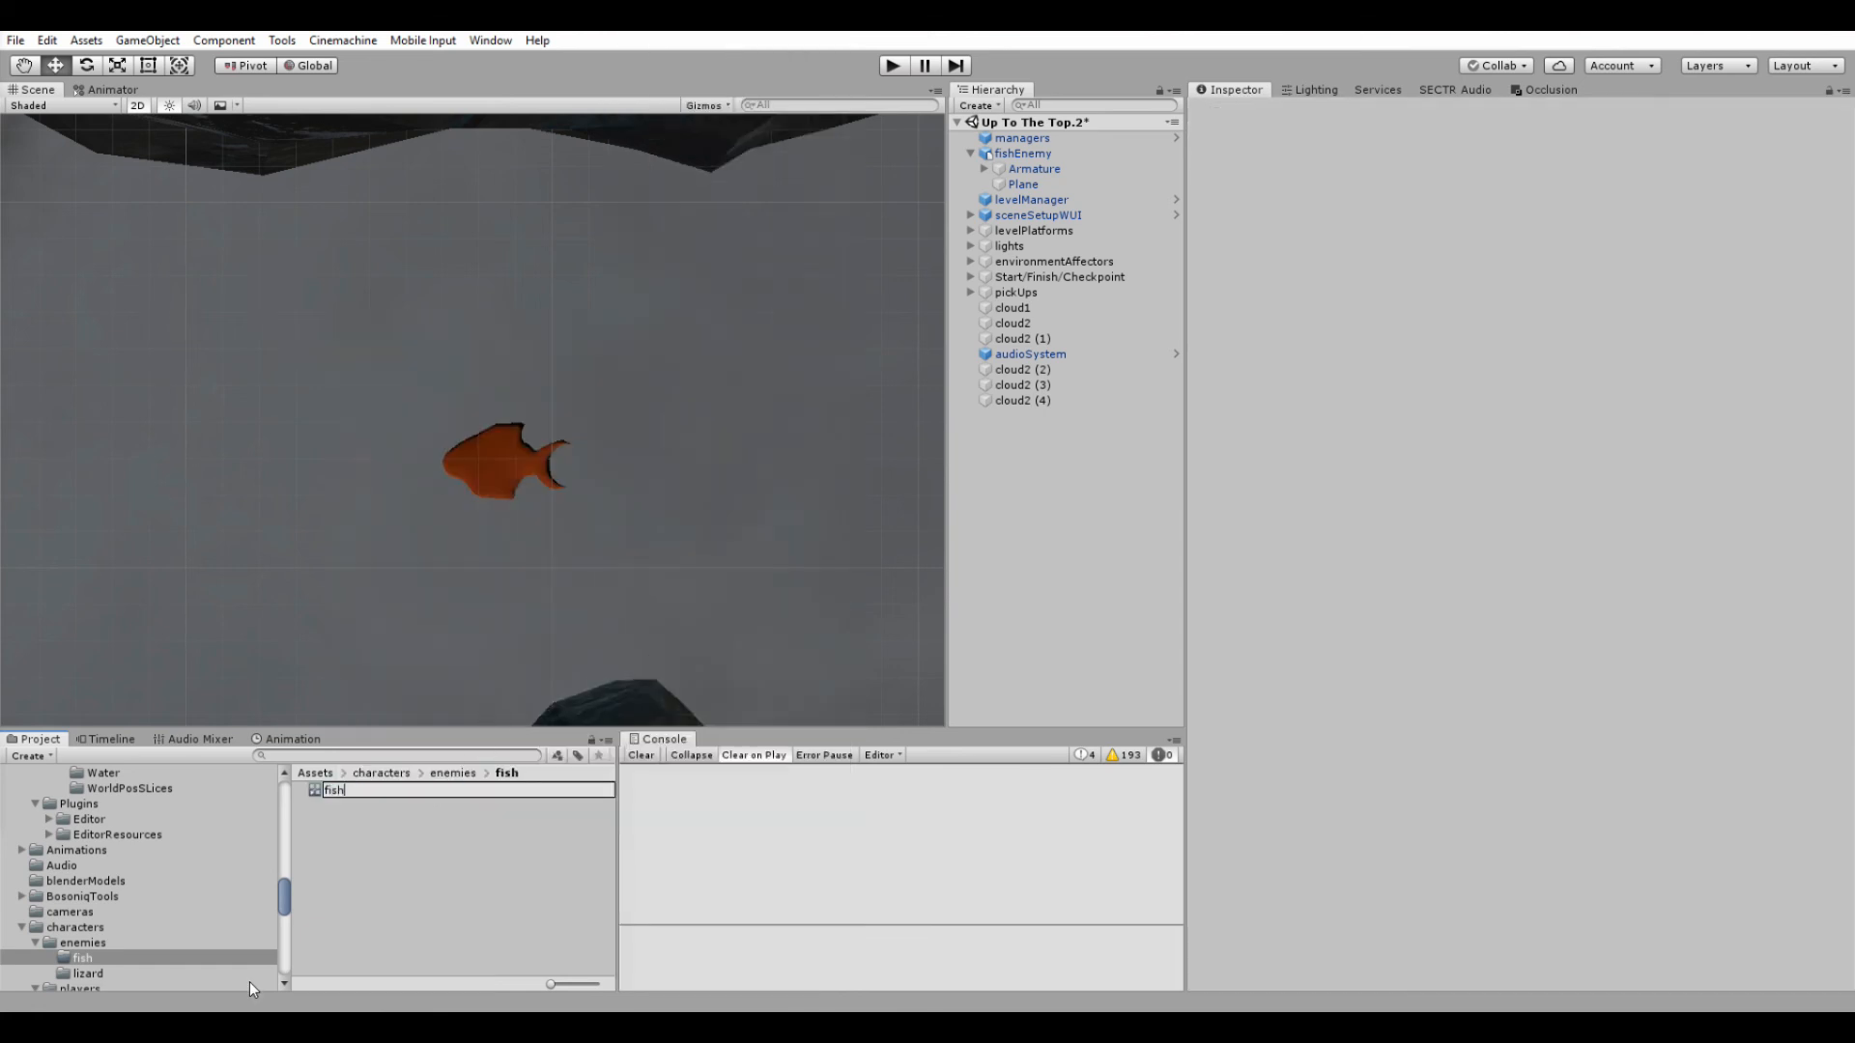
pyautogui.press('Return')
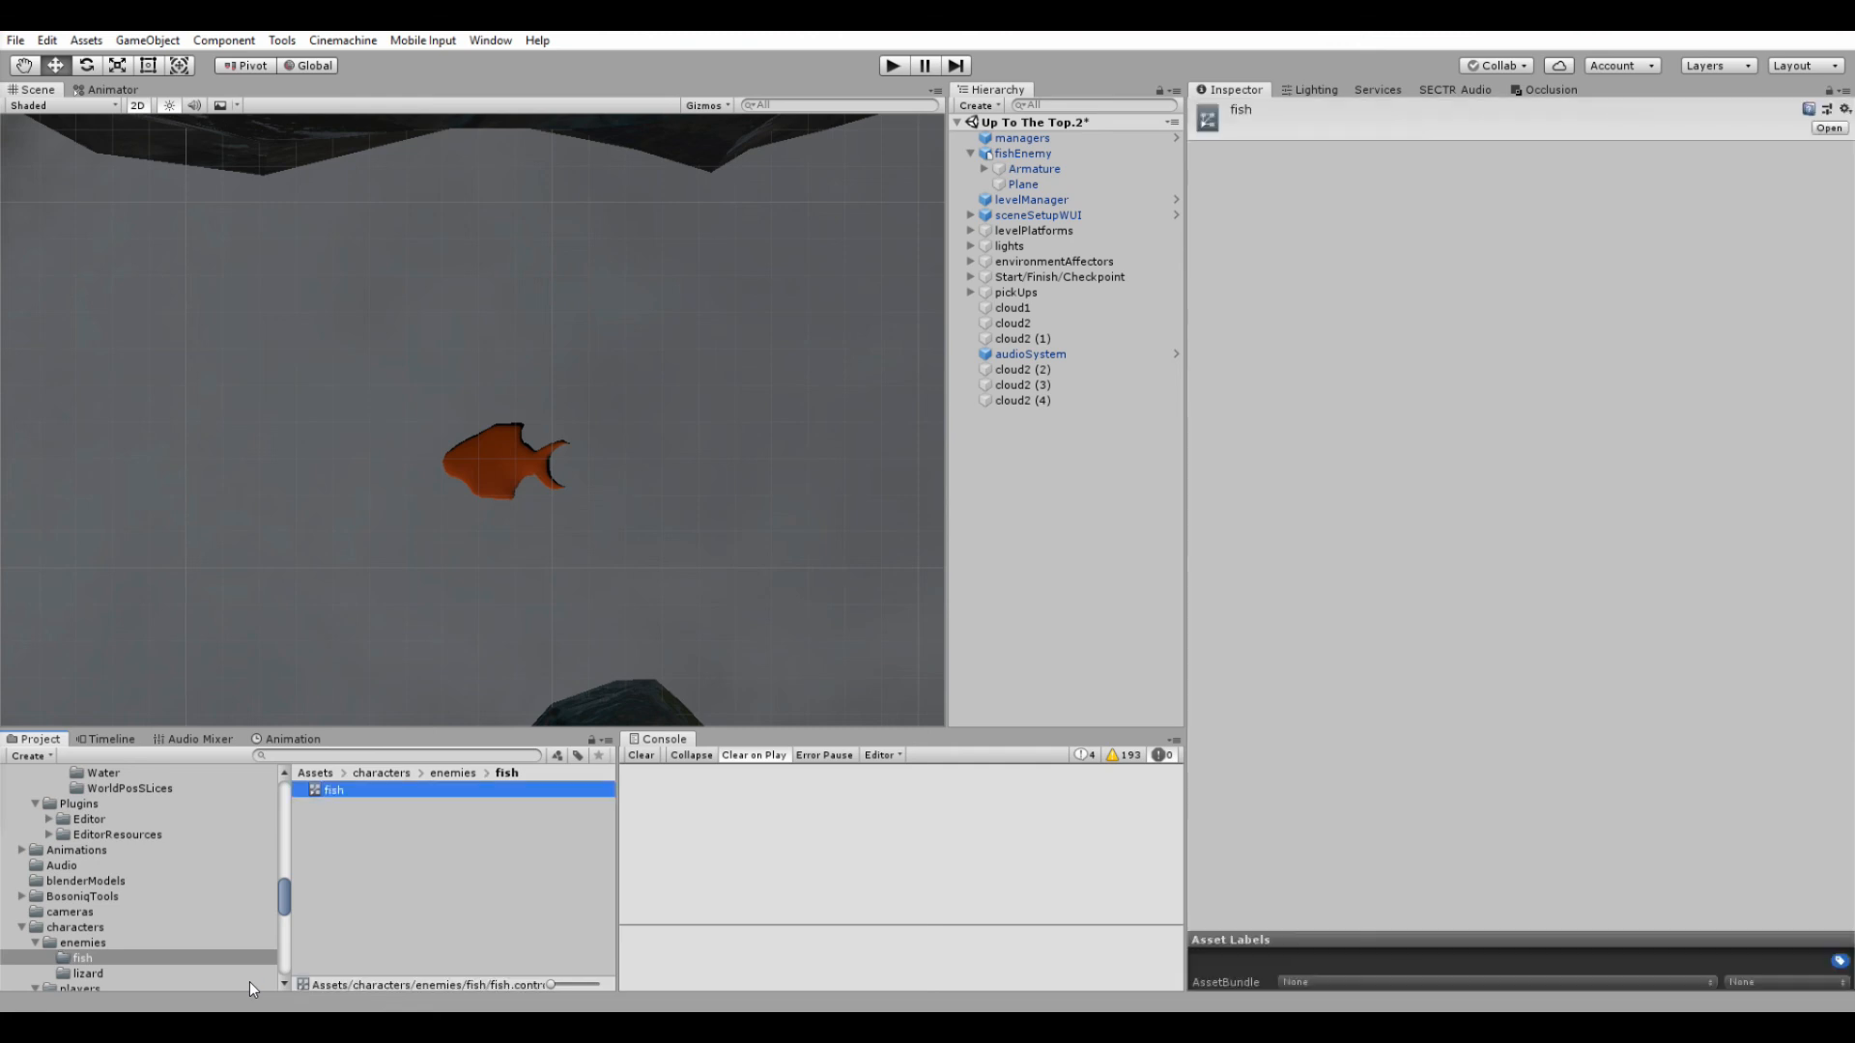
# Step: Assign the fish controller to fishEnemy's Animator component and open its state graph
pyautogui.click(1059, 158)
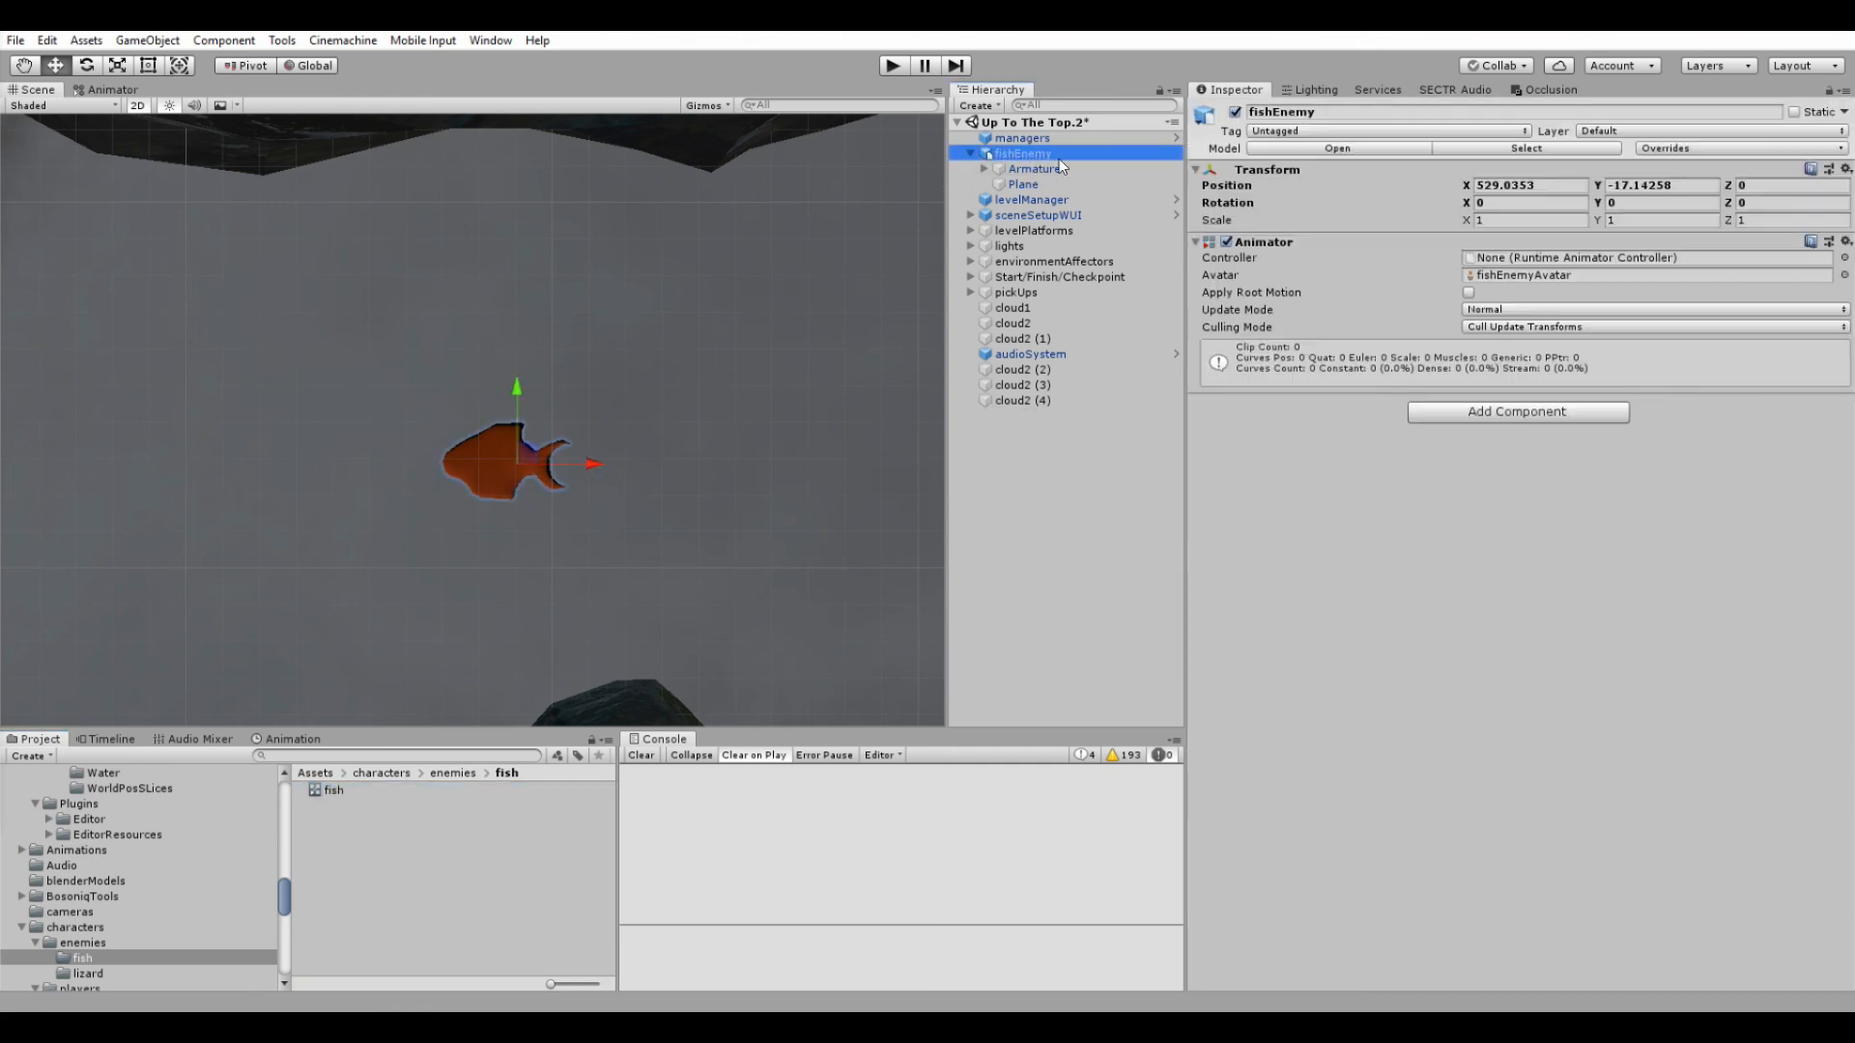
pyautogui.moveTo(332, 790); pyautogui.dragTo(1515, 262)
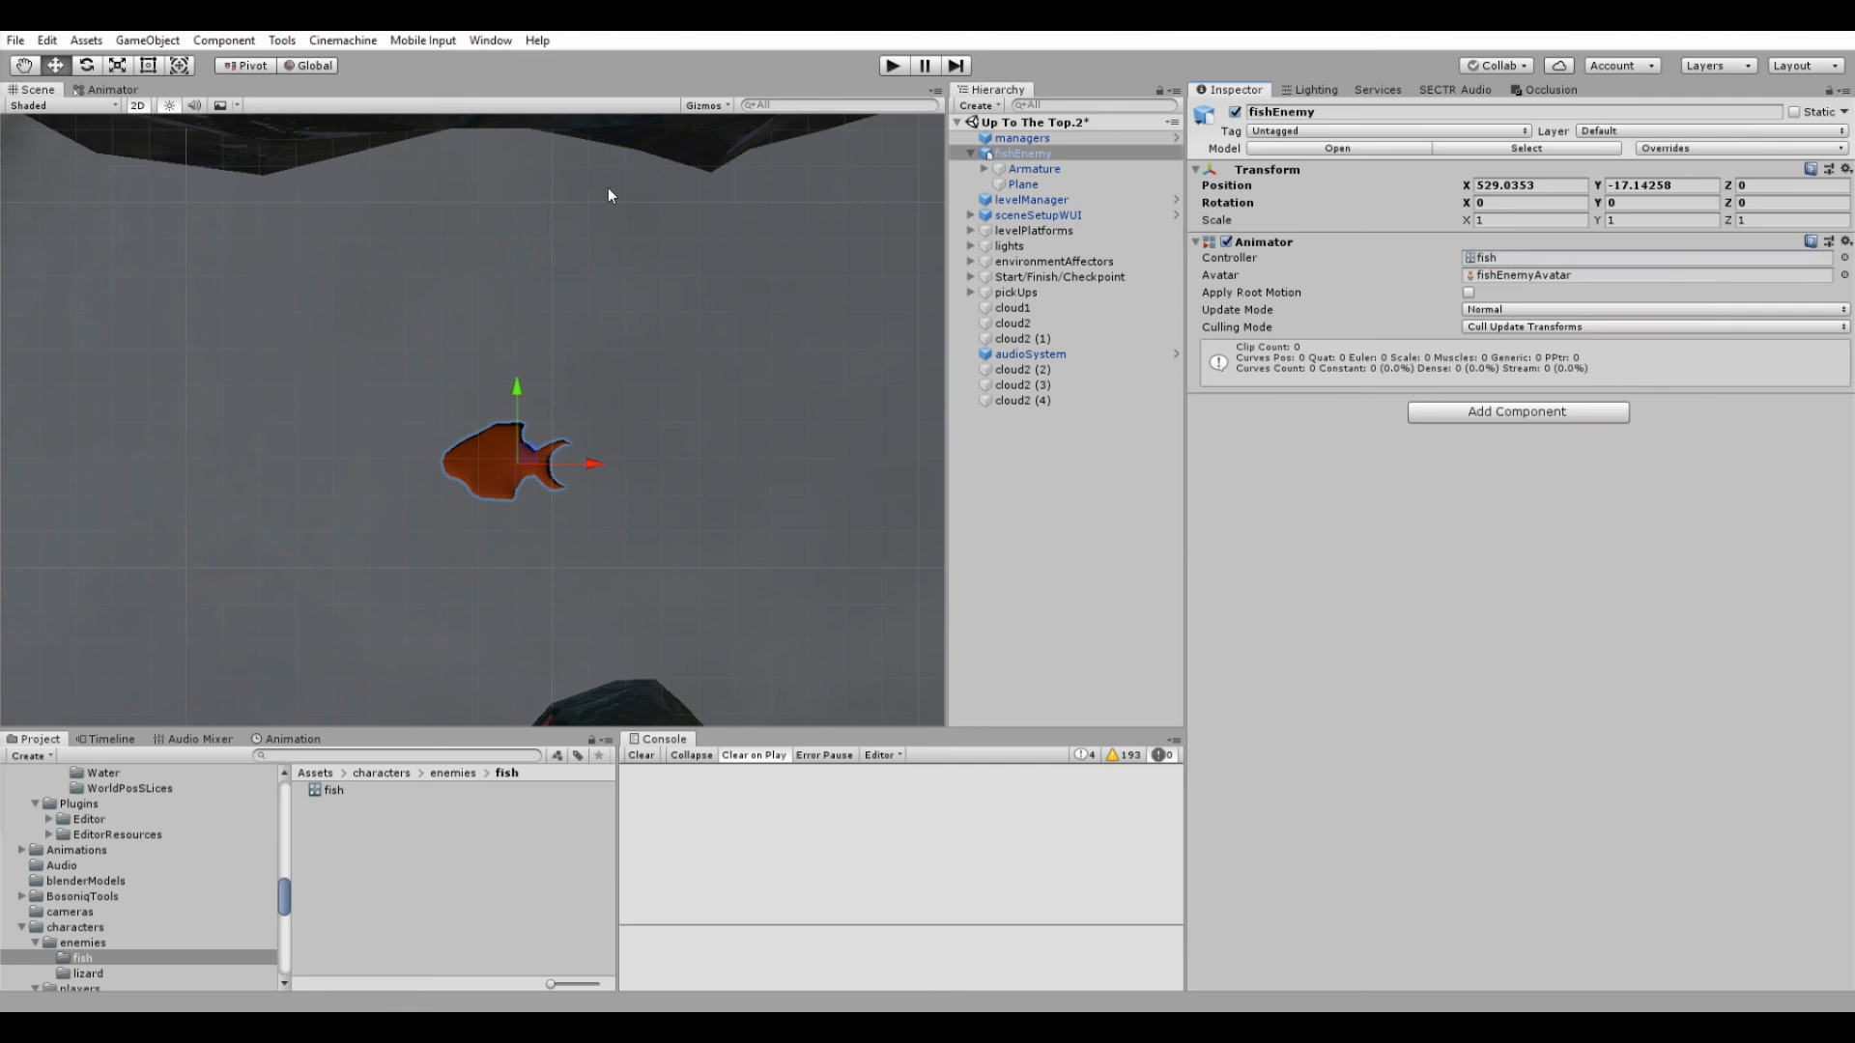
pyautogui.click(79, 85)
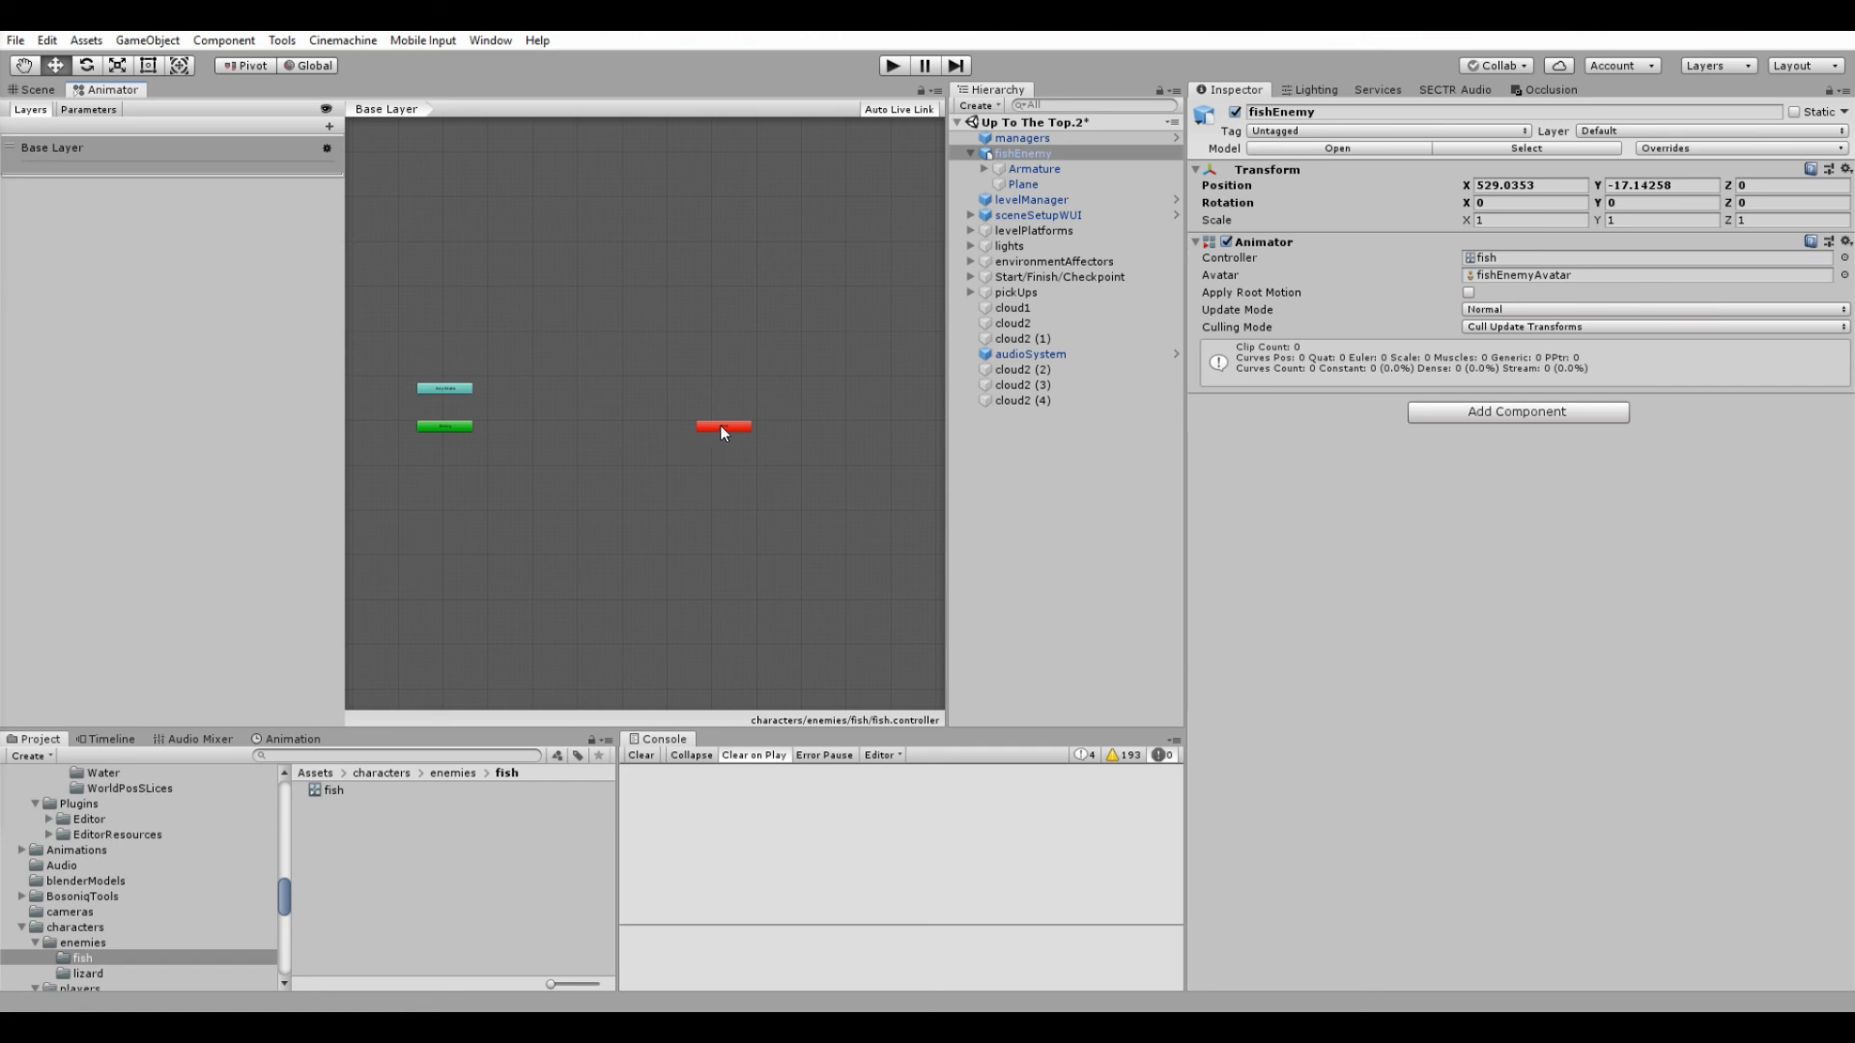
# Step: Move the Exit node closer to the Any State and Entry nodes in the fish controller's state graph
pyautogui.moveTo(721, 426); pyautogui.dragTo(581, 381)
pyautogui.scroll(5, 523, 526)
pyautogui.moveTo(546, 351); pyautogui.dragTo(707, 510, button='middle')
# Step: Add the Armature|swim clip from the fishEnemy model in blenderModels to the state graph as the default state beside Entry
pyautogui.scroll(10, 100, 833)
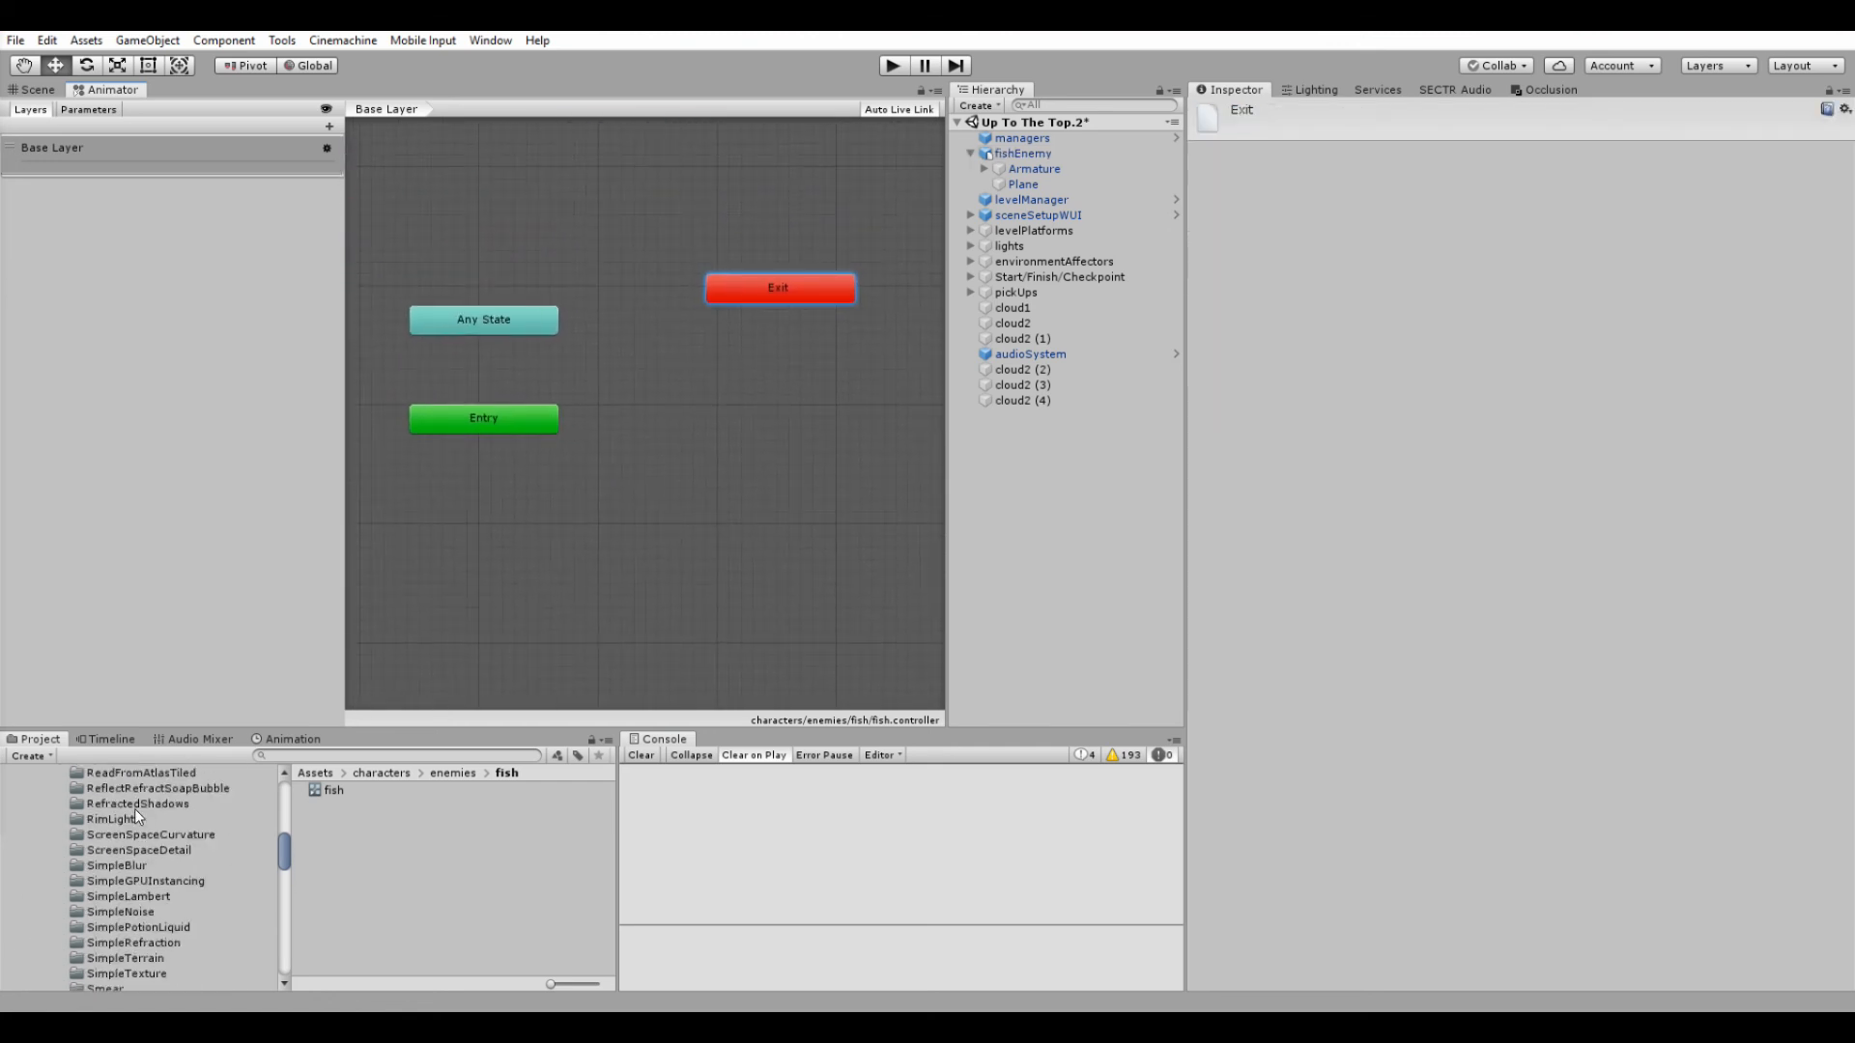
pyautogui.scroll(15, 175, 781)
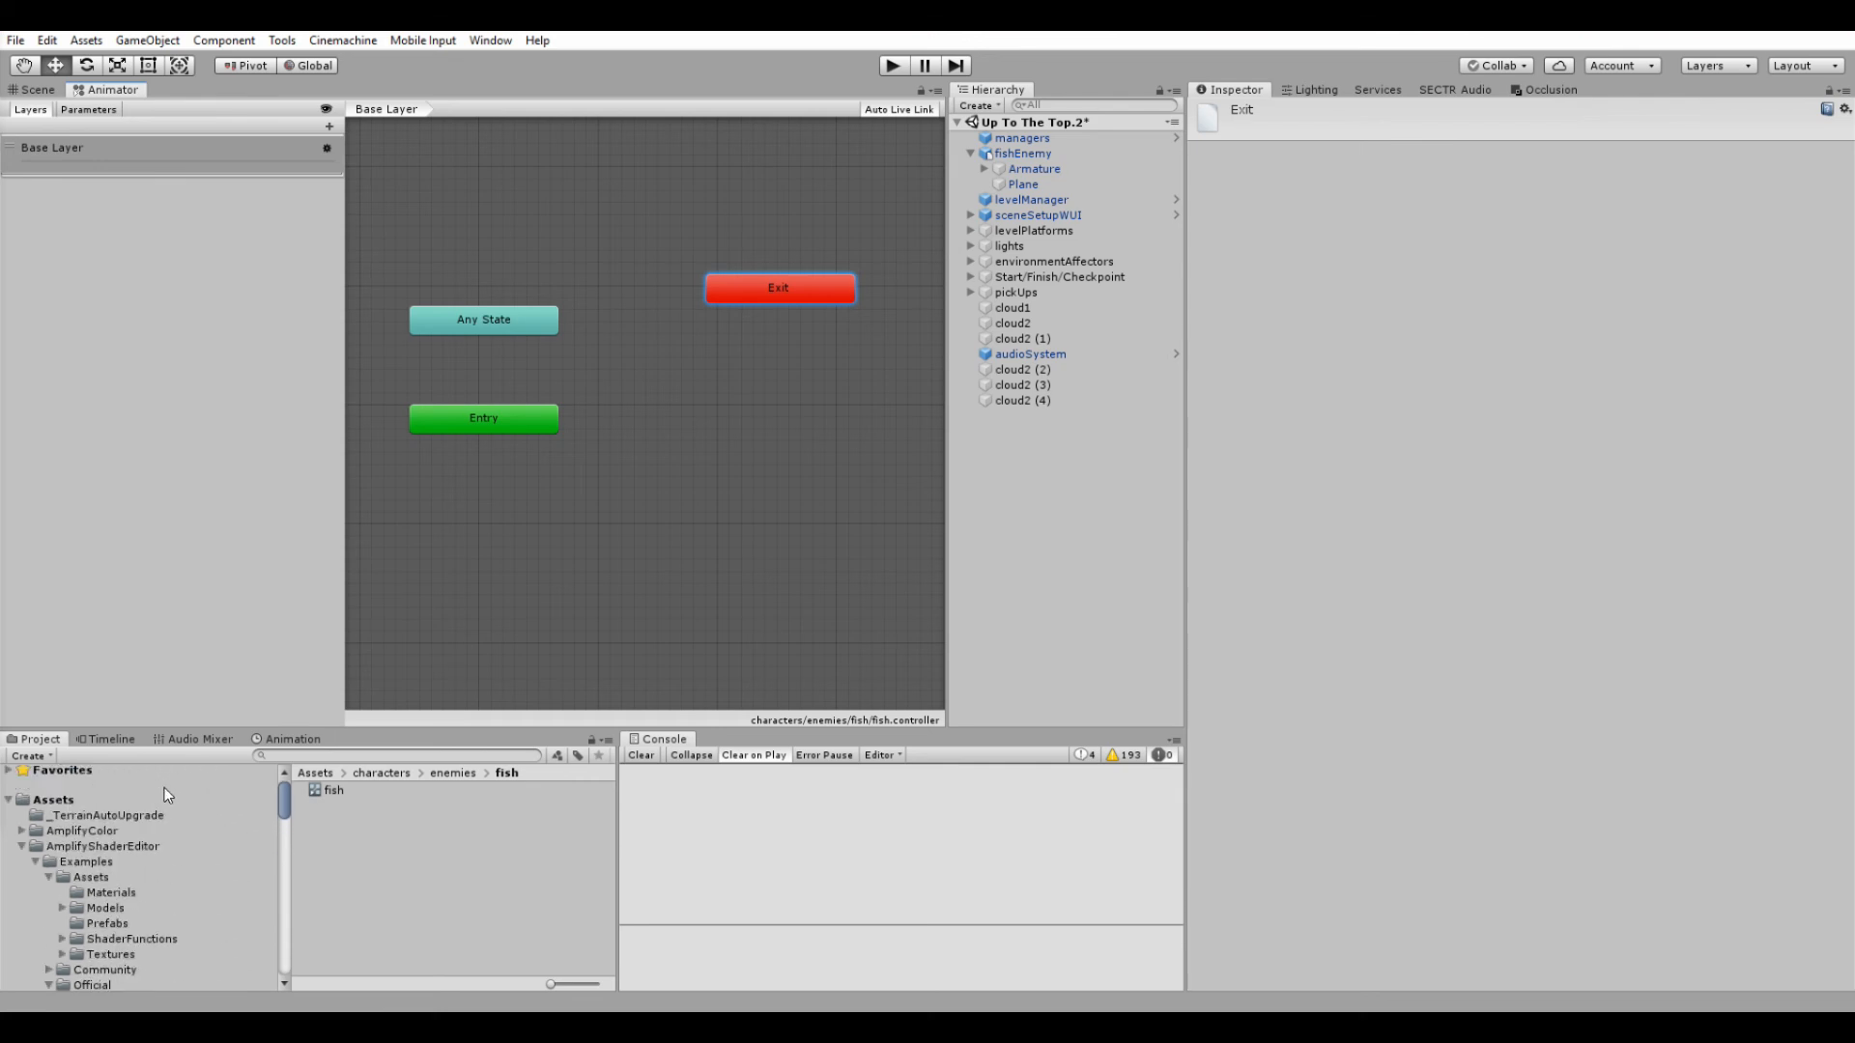
pyautogui.scroll(-10, 116, 821)
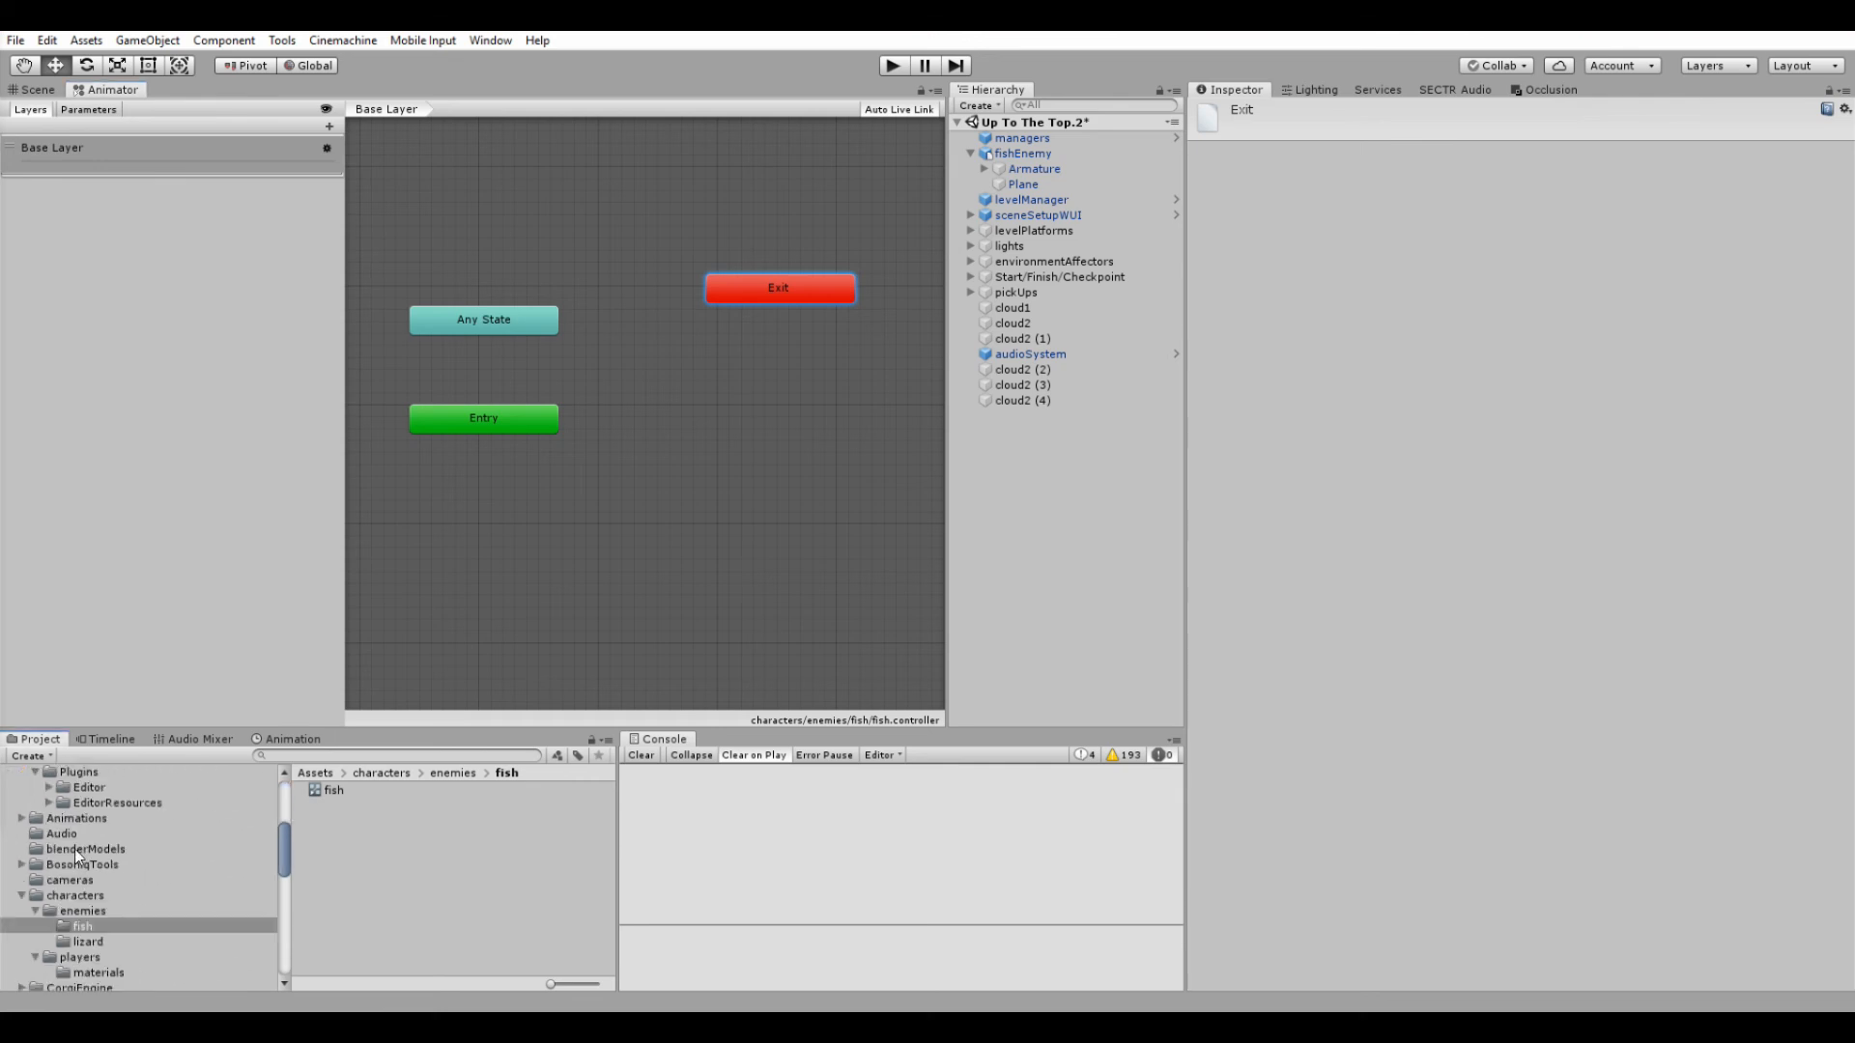
pyautogui.click(73, 849)
pyautogui.scroll(-3, 351, 882)
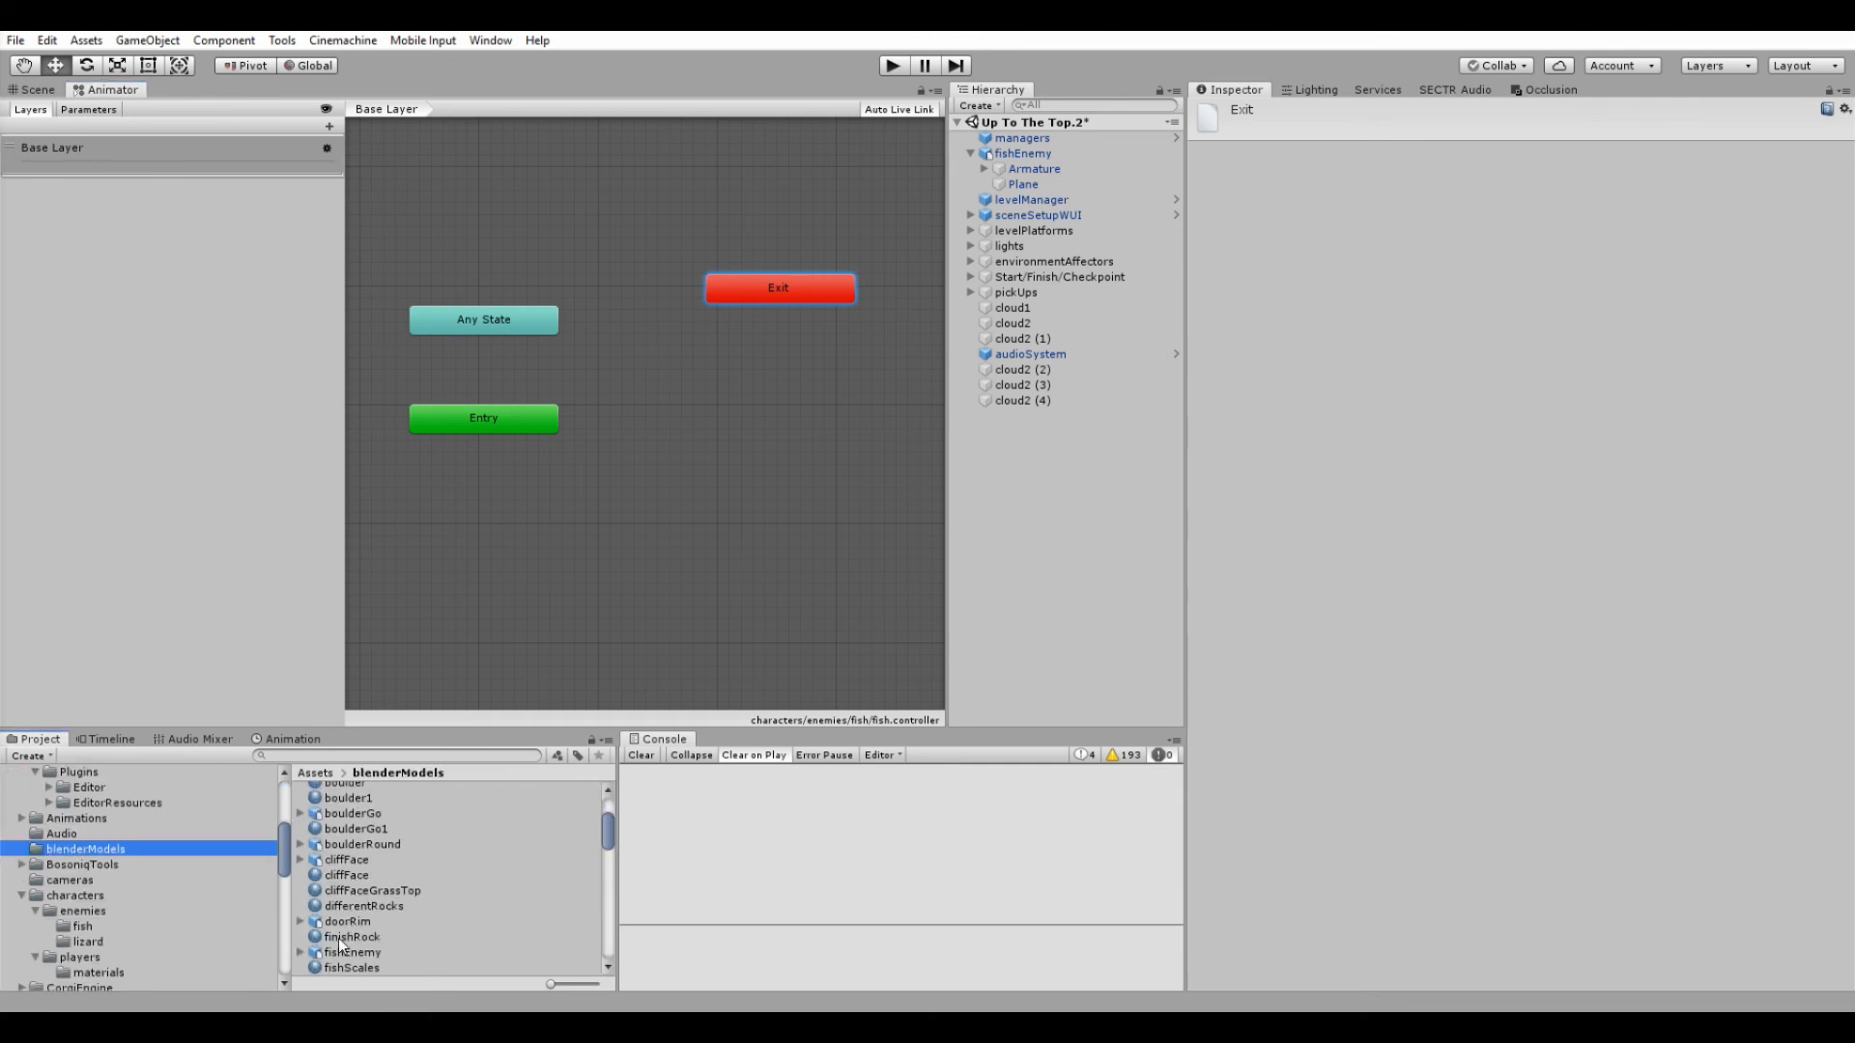
pyautogui.click(300, 952)
pyautogui.scroll(-3, 358, 908)
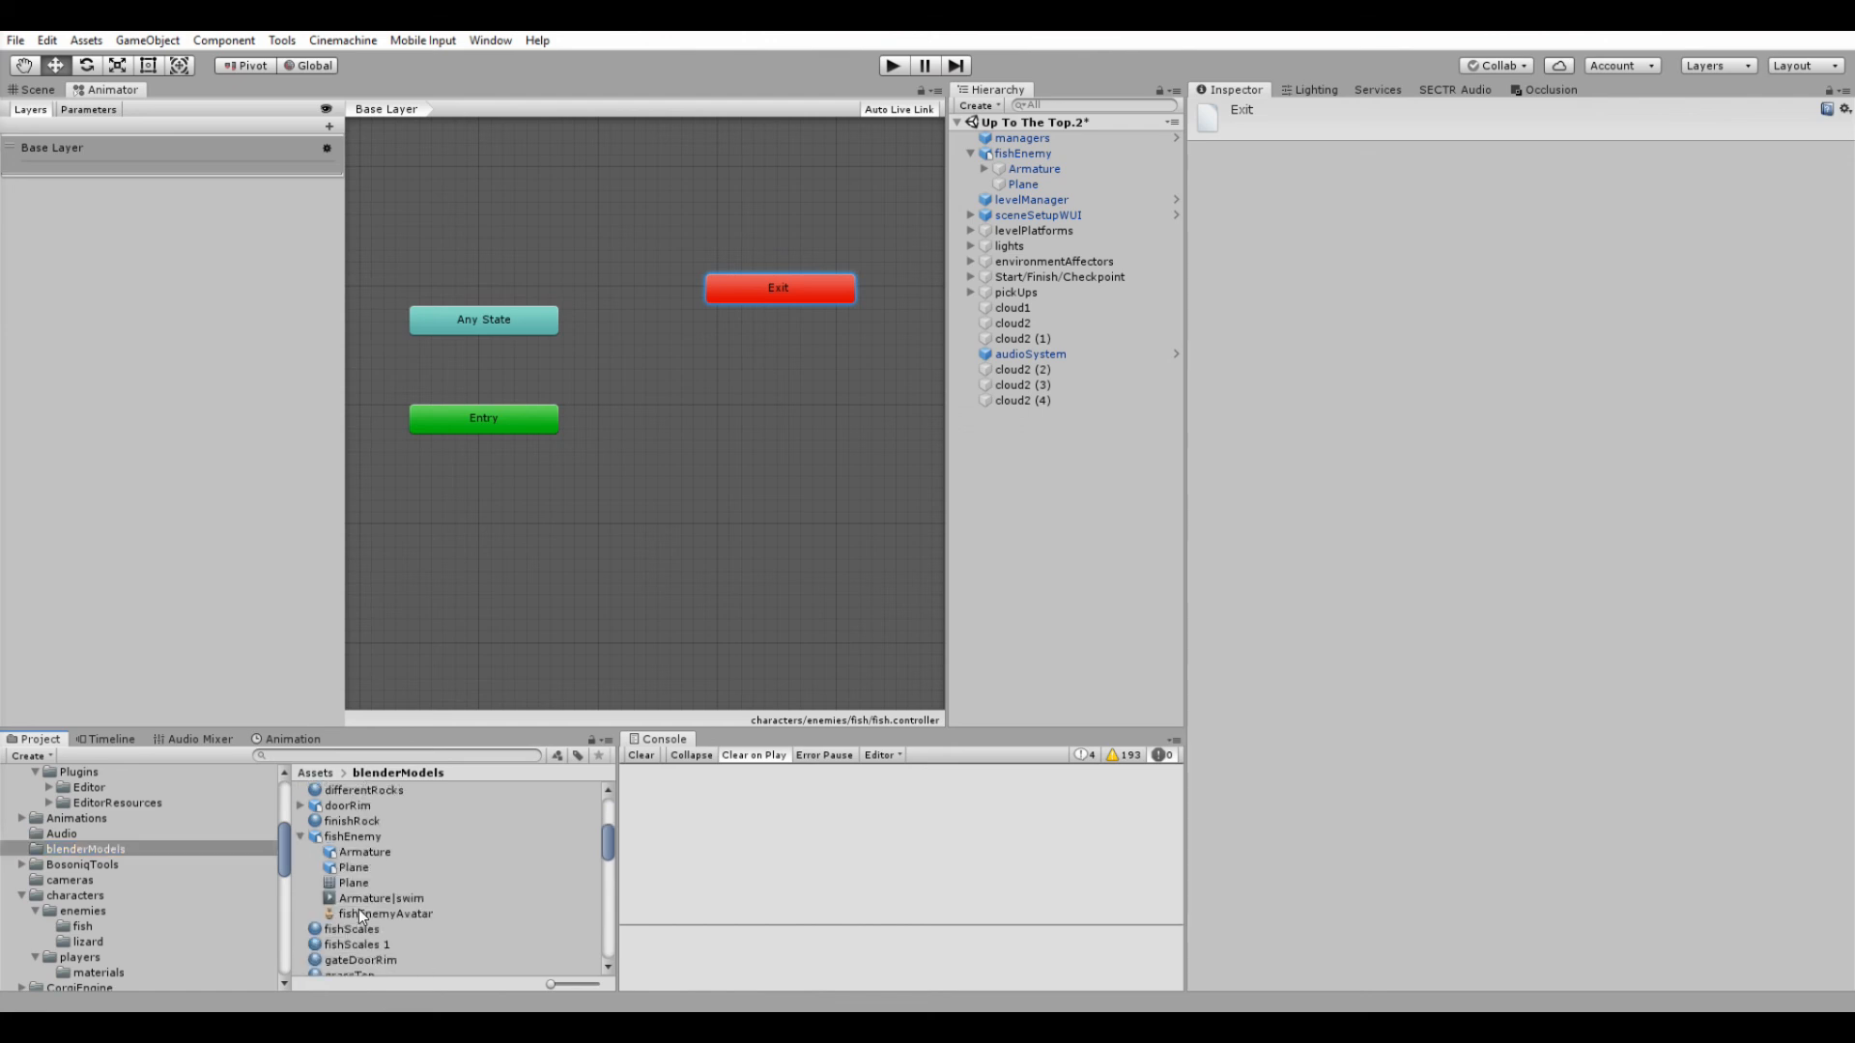
pyautogui.moveTo(357, 900); pyautogui.dragTo(642, 462)
pyautogui.moveTo(648, 398); pyautogui.dragTo(648, 398)
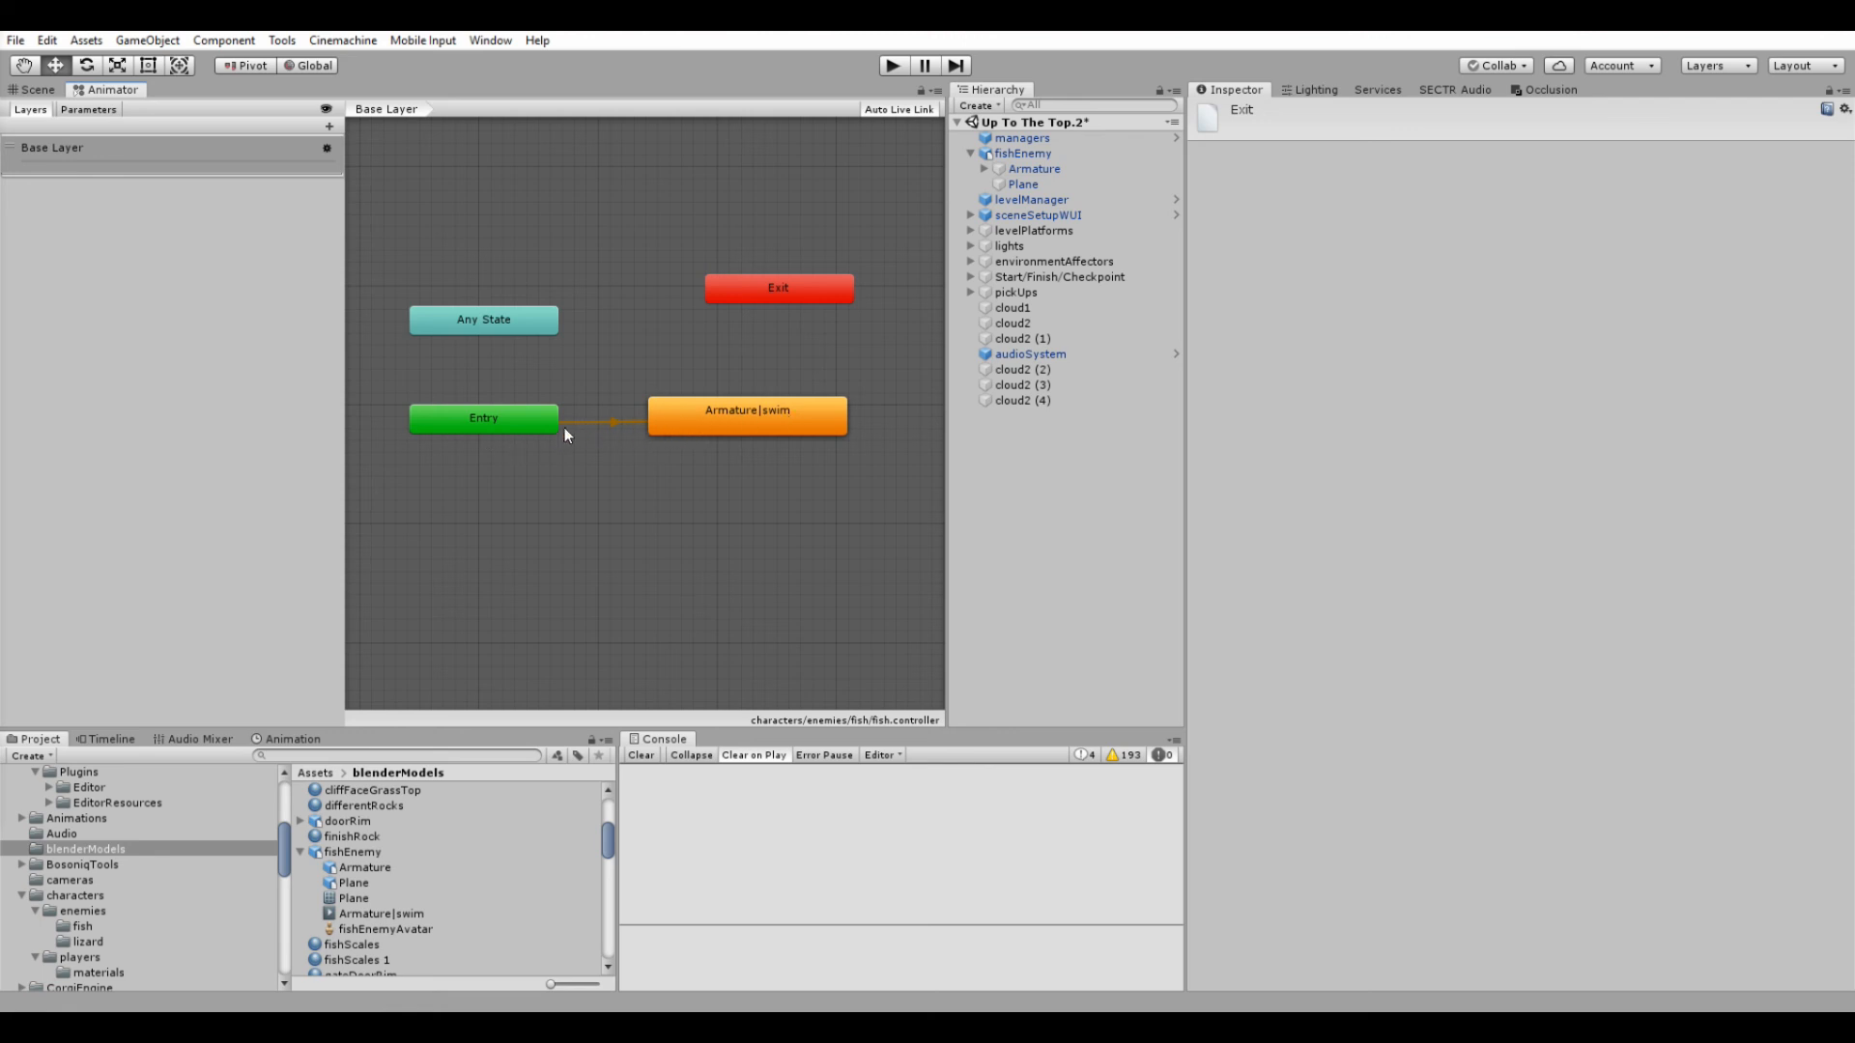
# Step: Enable emission on the fishScales 1 material of the fish's Plane mesh in the scene and choose a bright, warm emission color
pyautogui.click(29, 90)
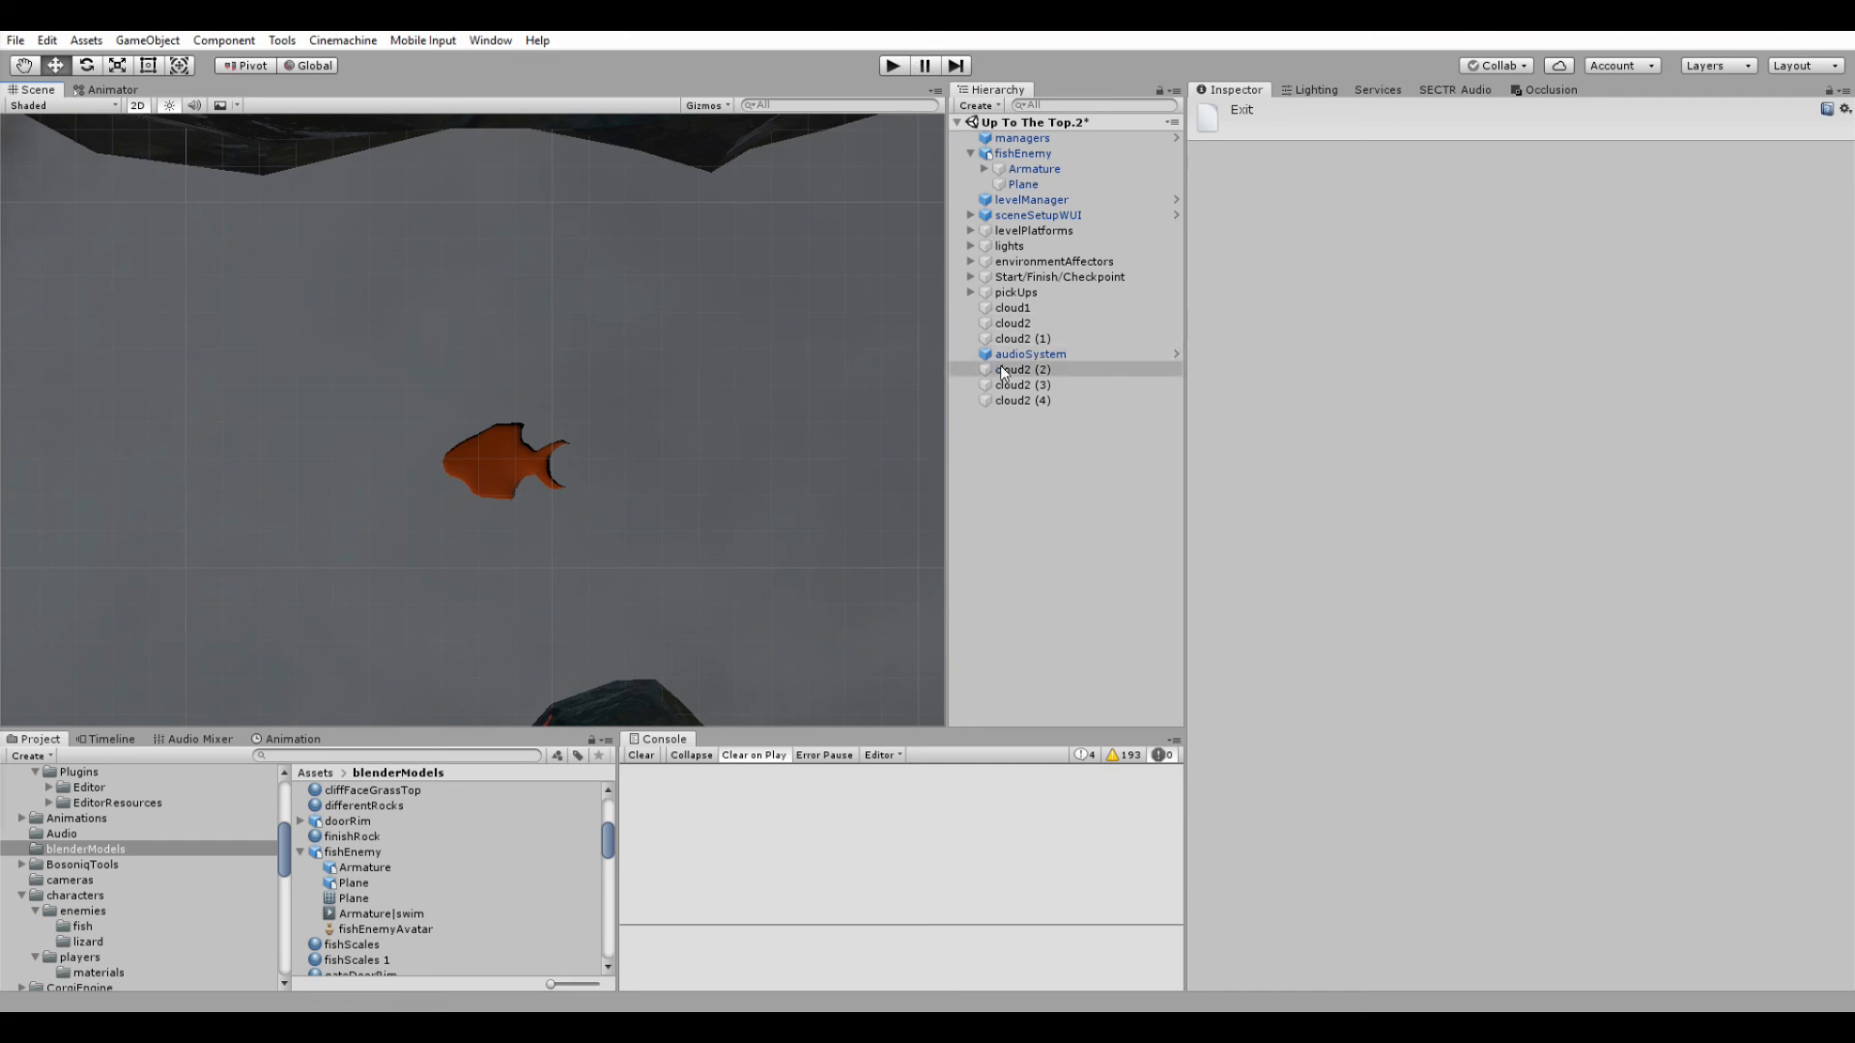
pyautogui.click(1024, 184)
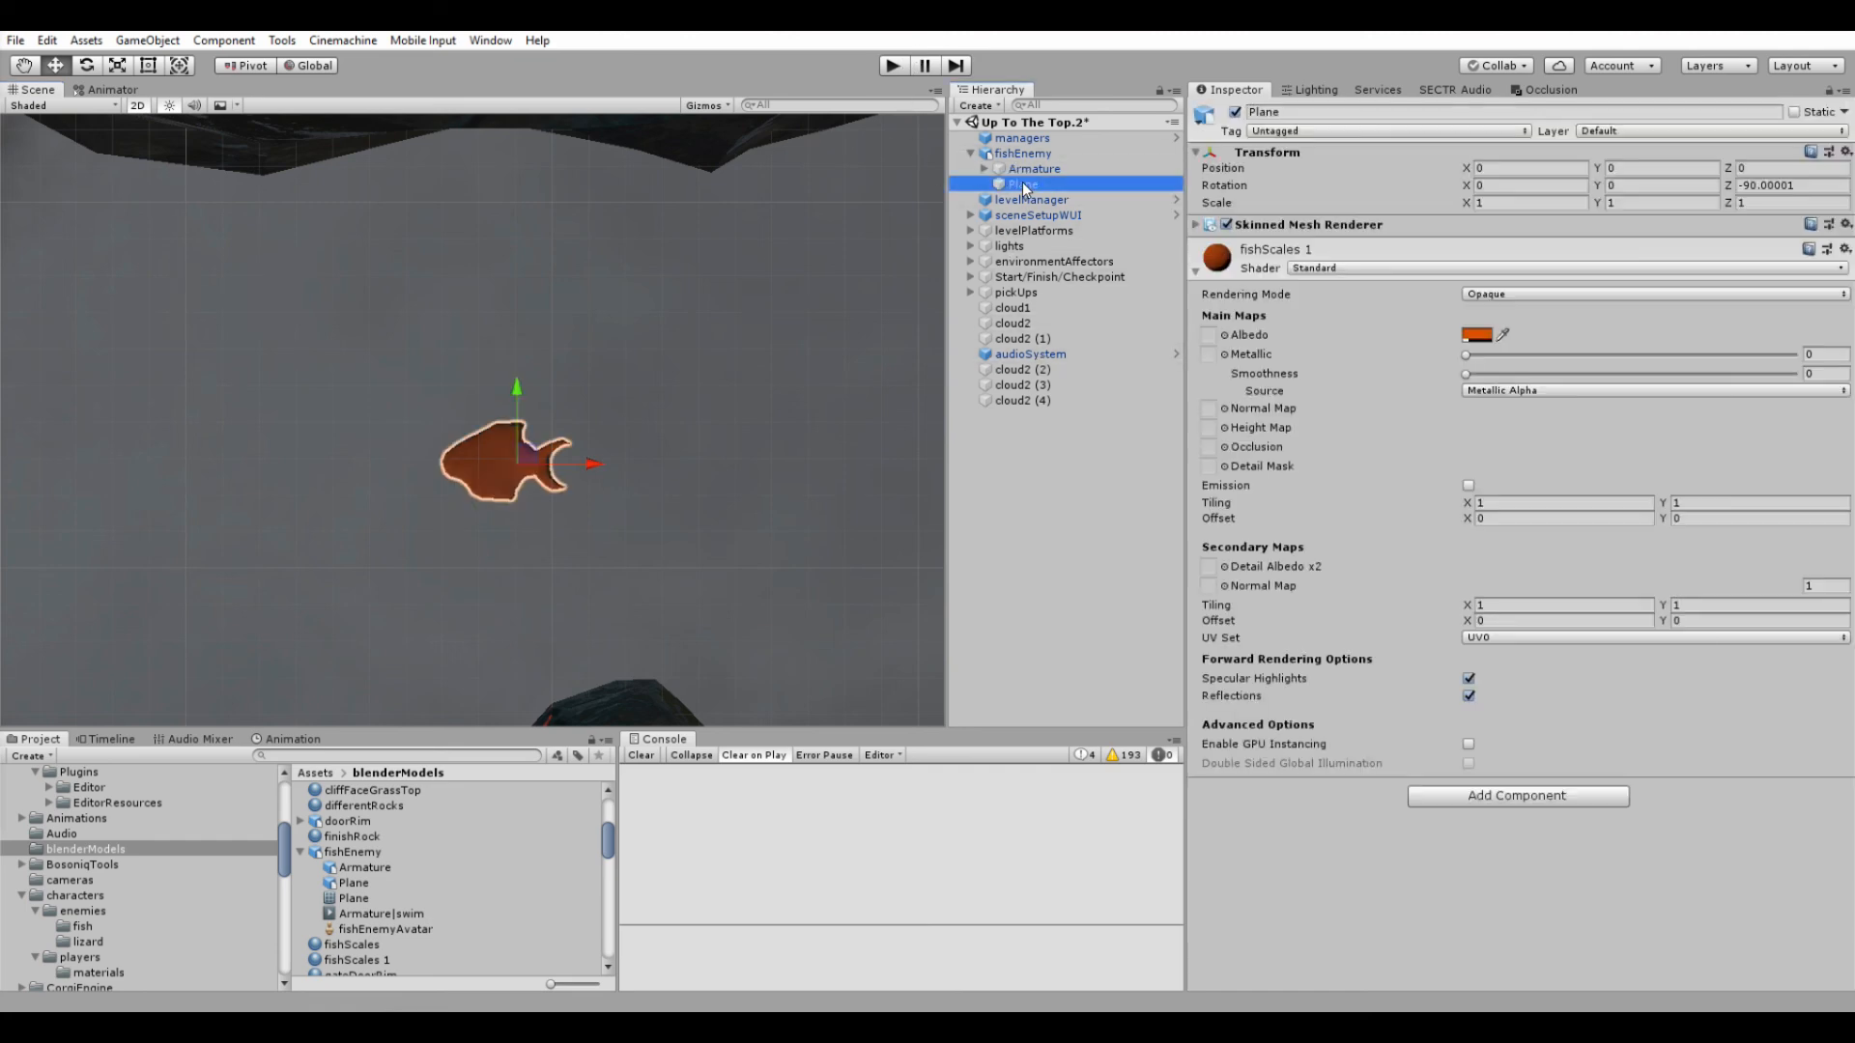
pyautogui.click(1469, 485)
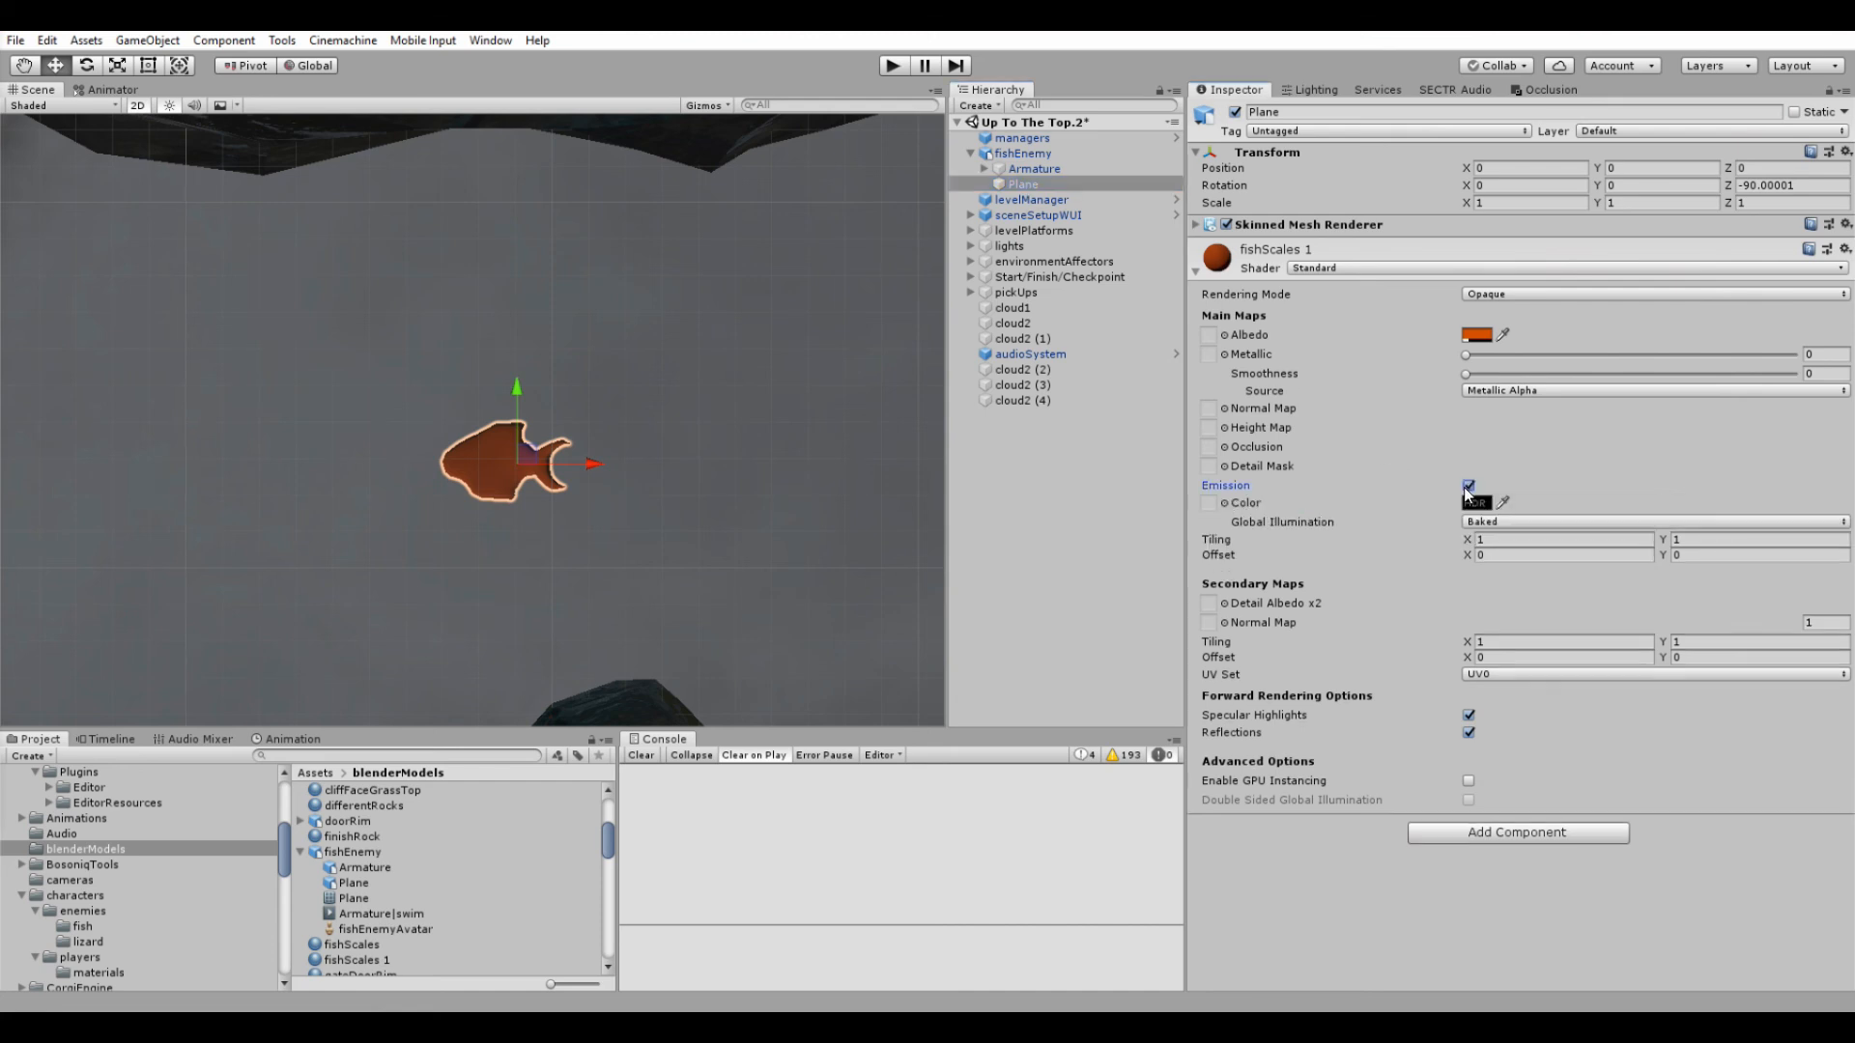
pyautogui.click(1470, 503)
pyautogui.moveTo(1645, 662)
pyautogui.mouseDown()
pyautogui.moveTo(1648, 686)
pyautogui.moveTo(1634, 664)
pyautogui.mouseUp()
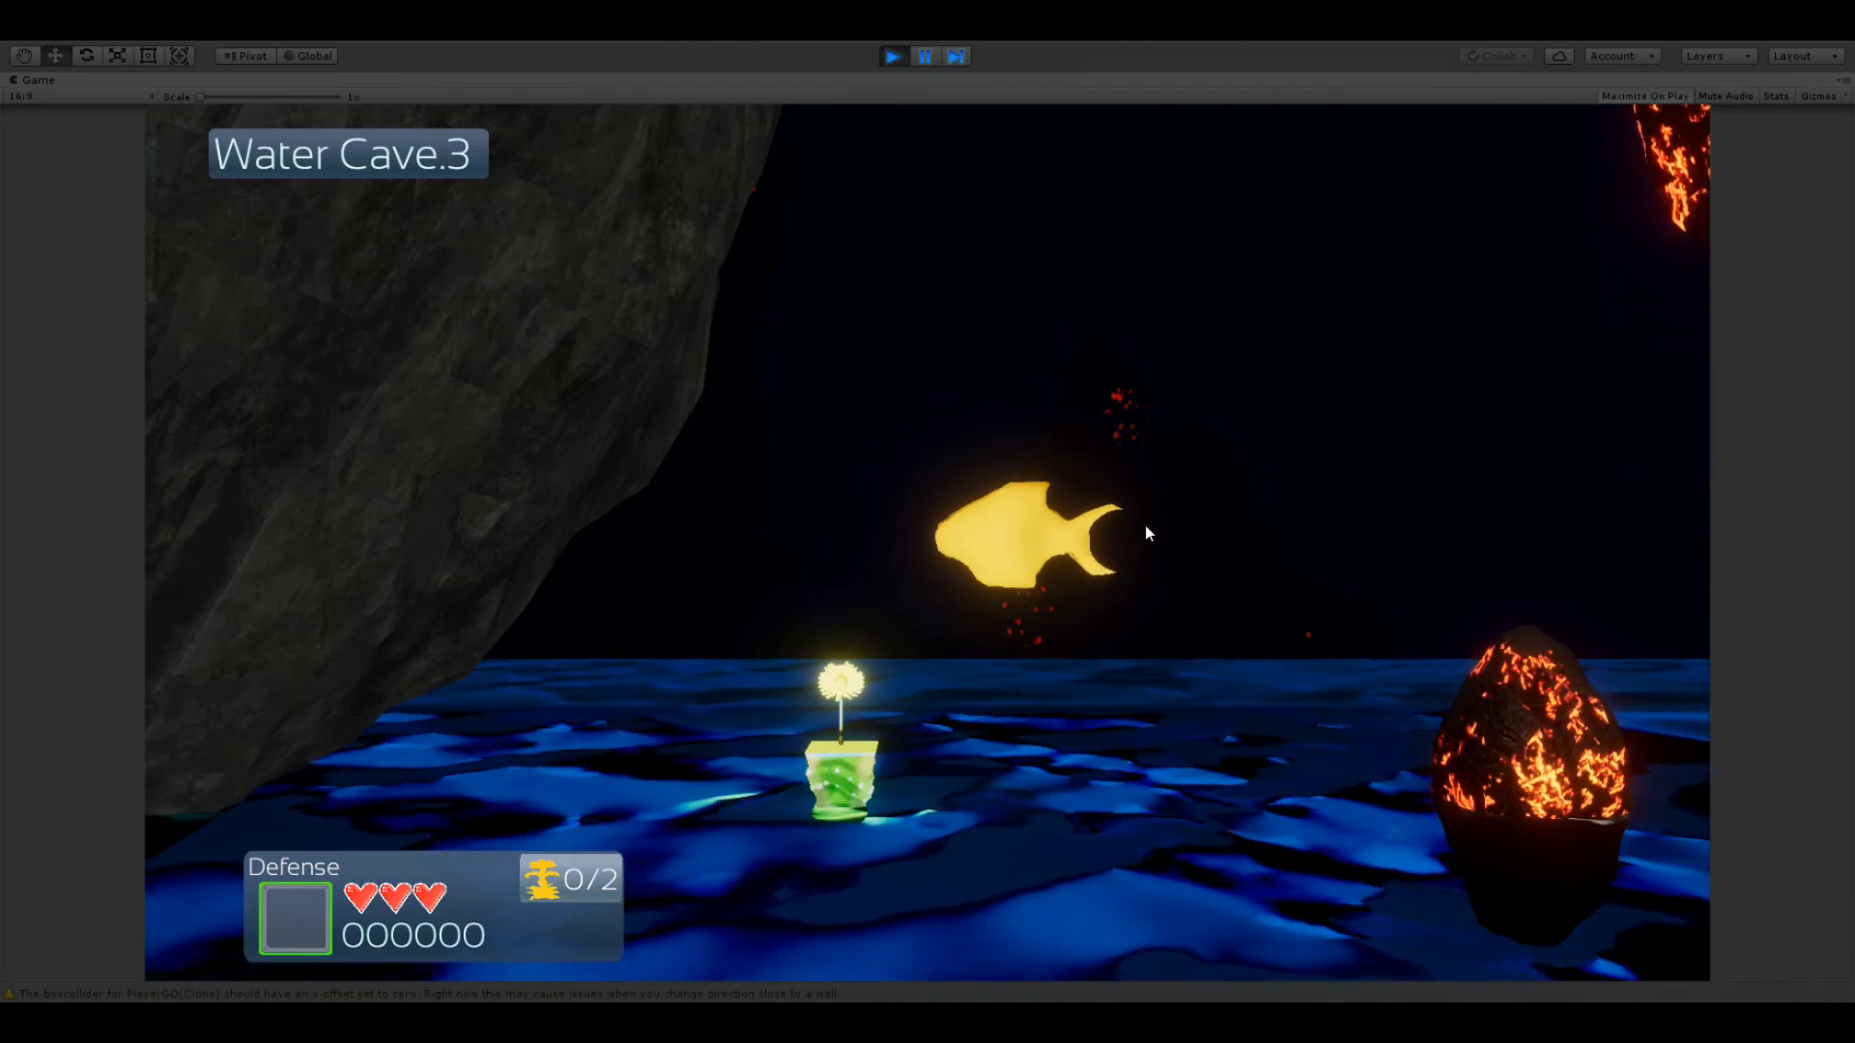
# Step: Playtest the level by moving and jumping the player around the fish to examine its swim animation and glow
pyautogui.press('space')
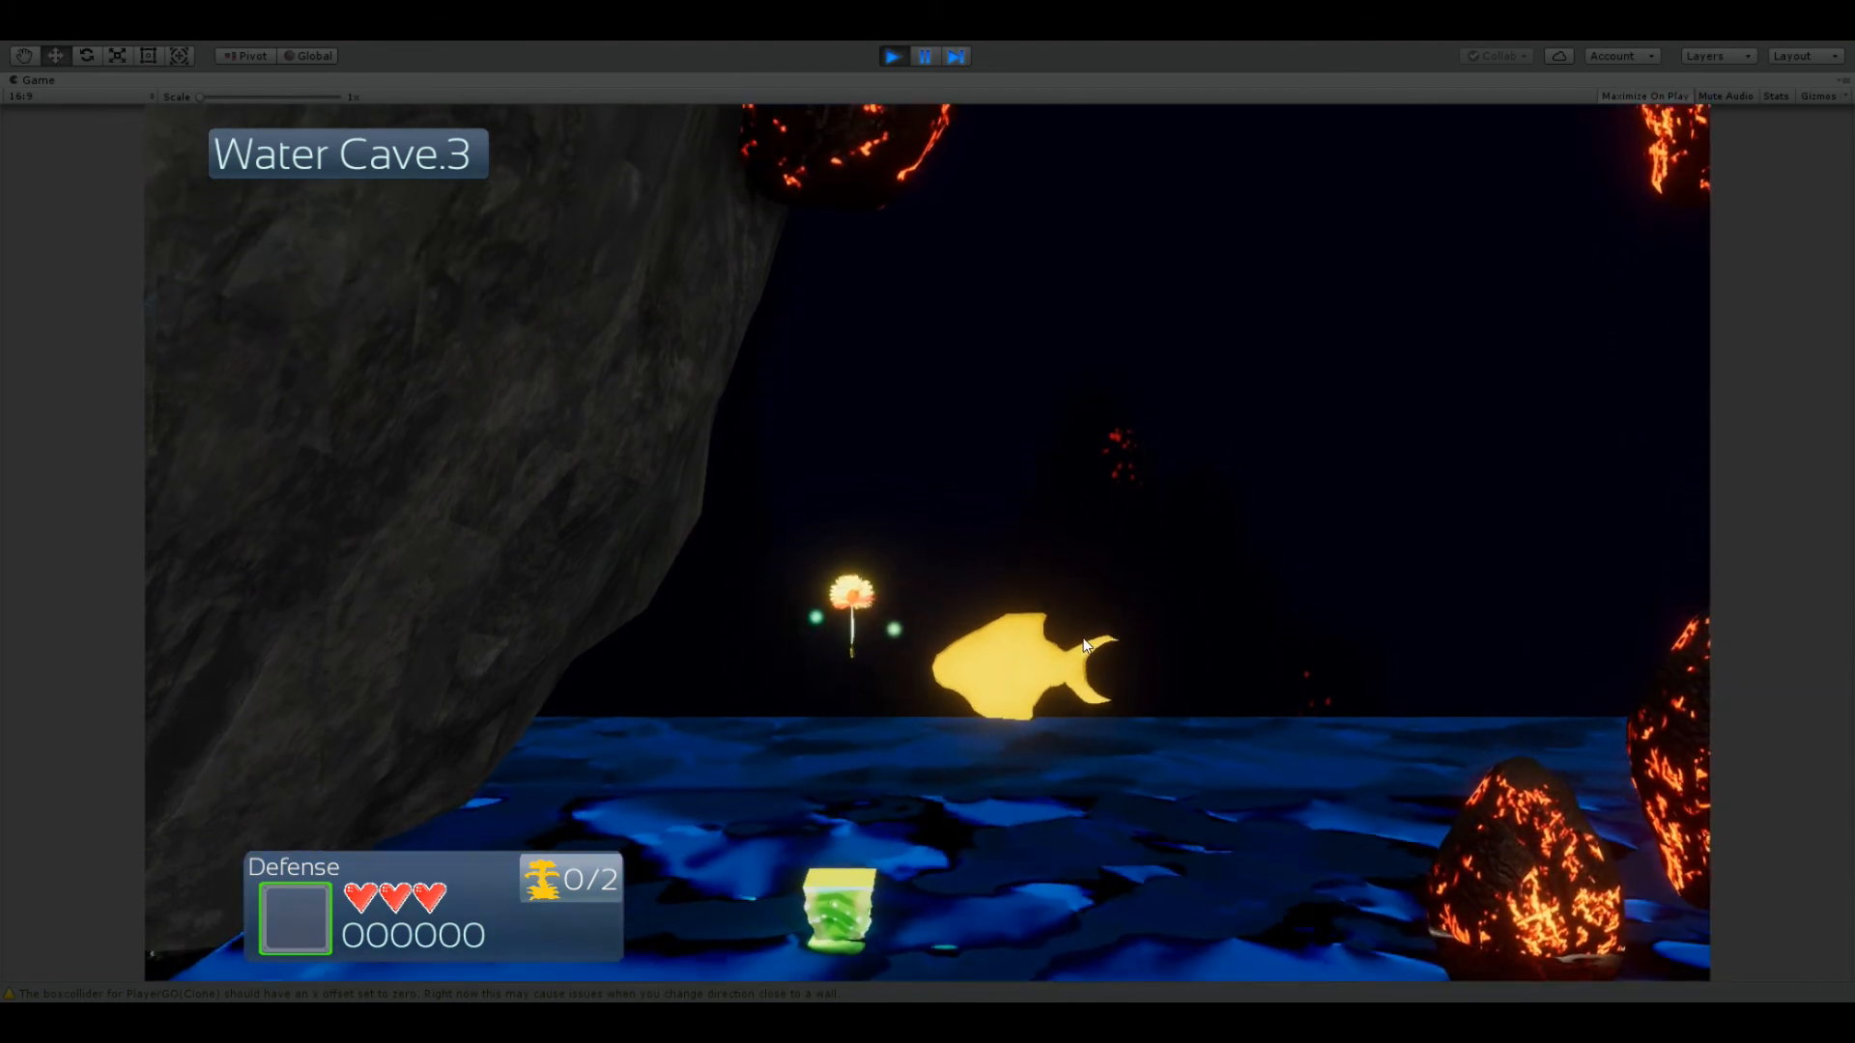
pyautogui.press('d')
pyautogui.press('space')
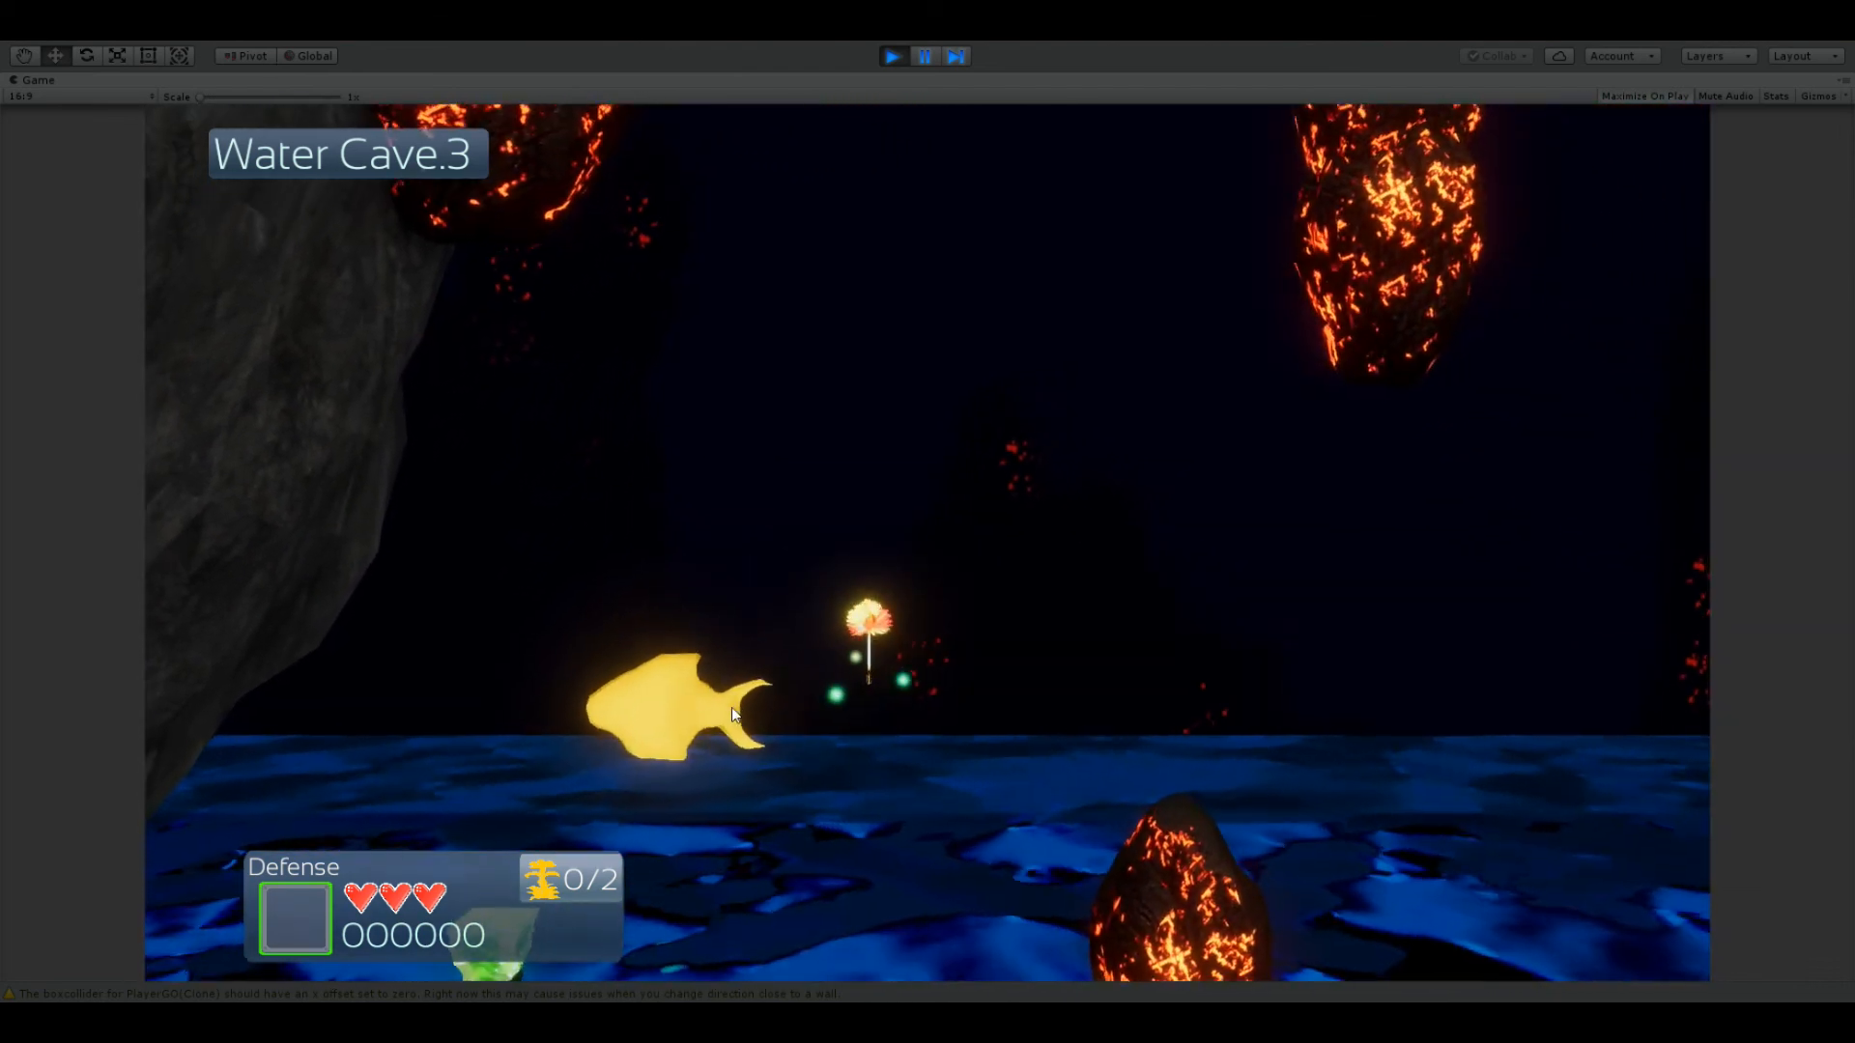
pyautogui.press('a')
pyautogui.press('space')
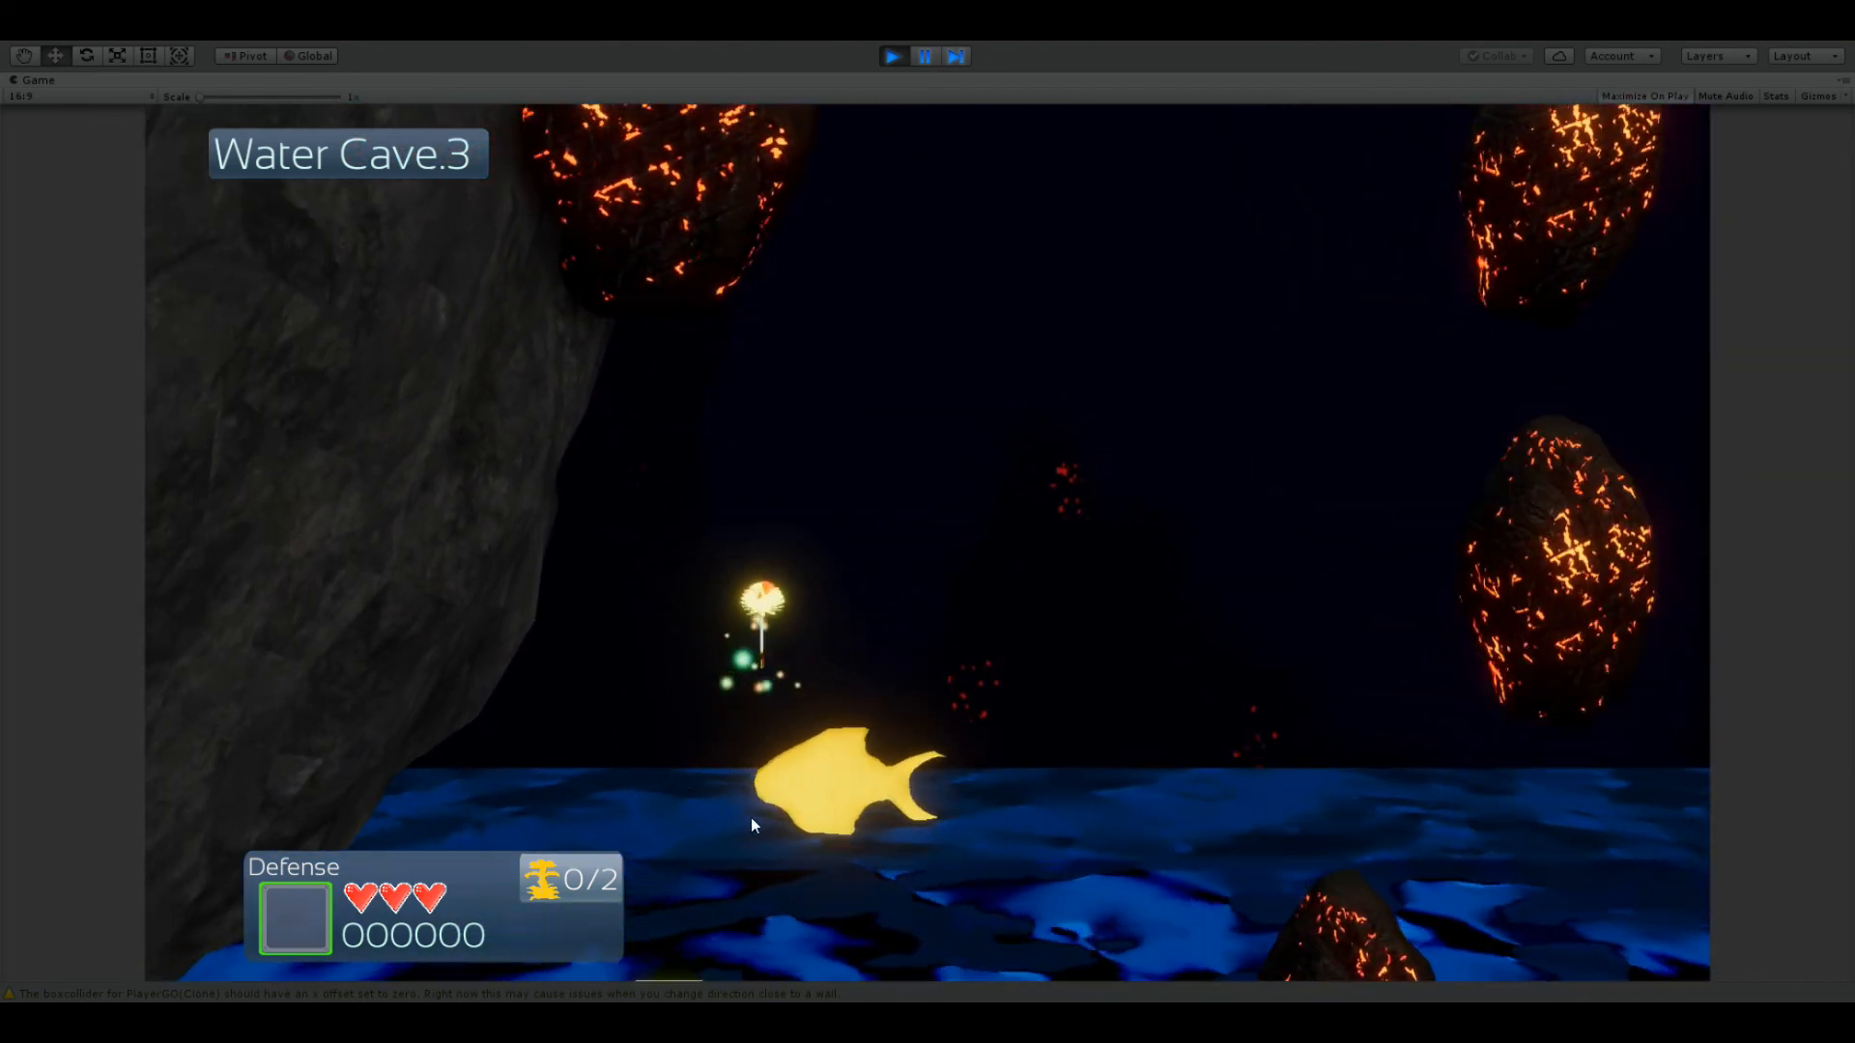
pyautogui.press('d')
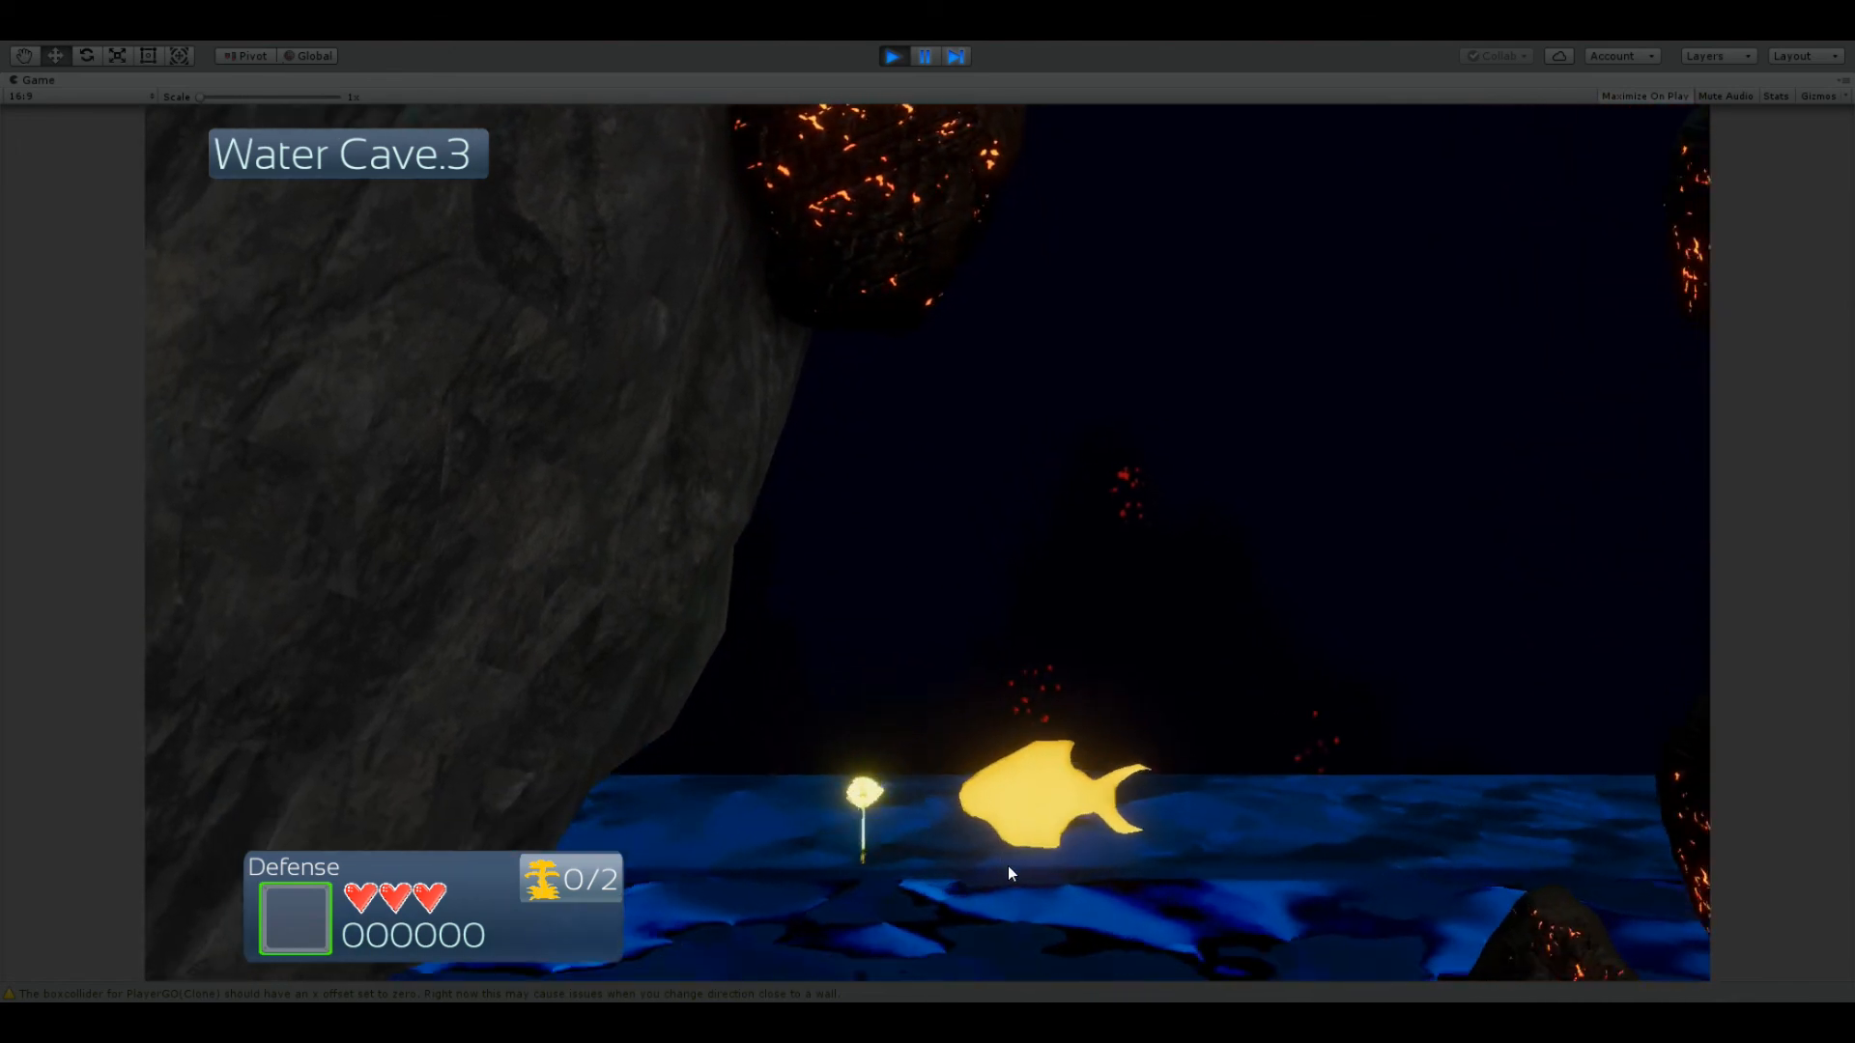
pyautogui.press('space')
pyautogui.press('space')
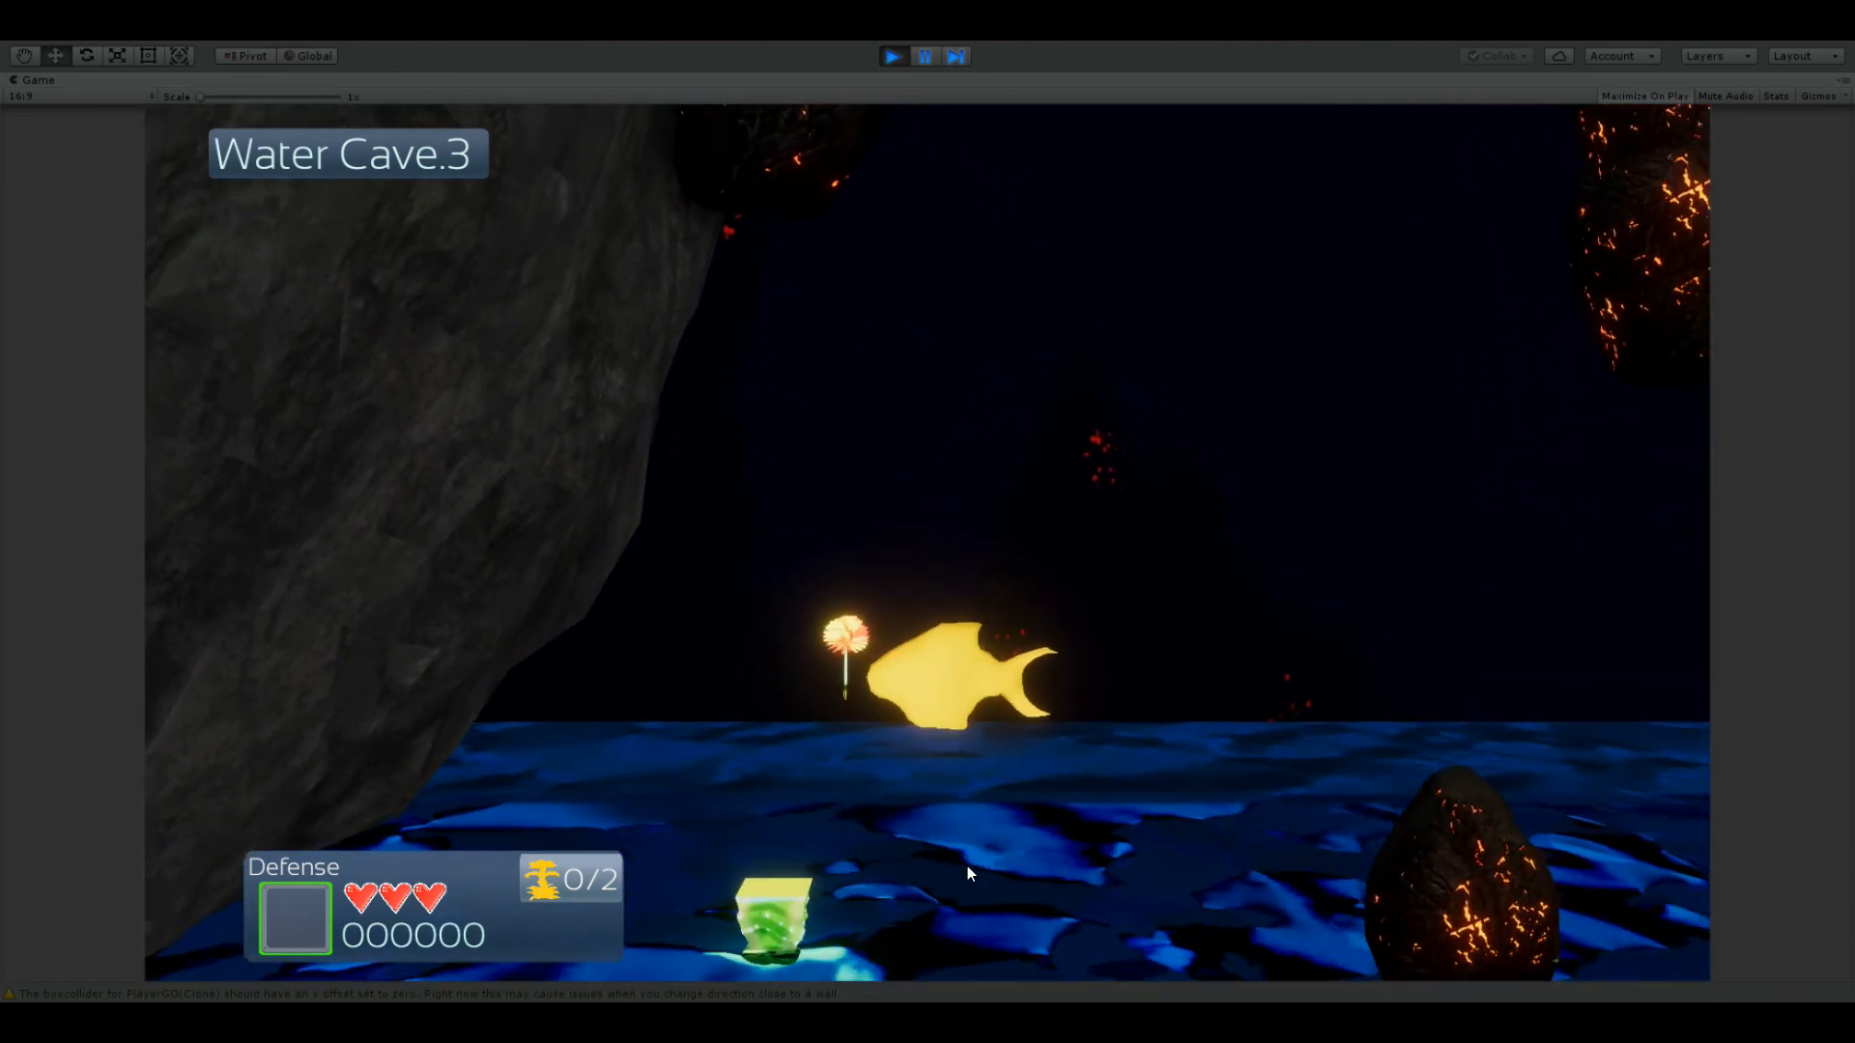
pyautogui.press('space')
pyautogui.press('d')
pyautogui.press('Right')
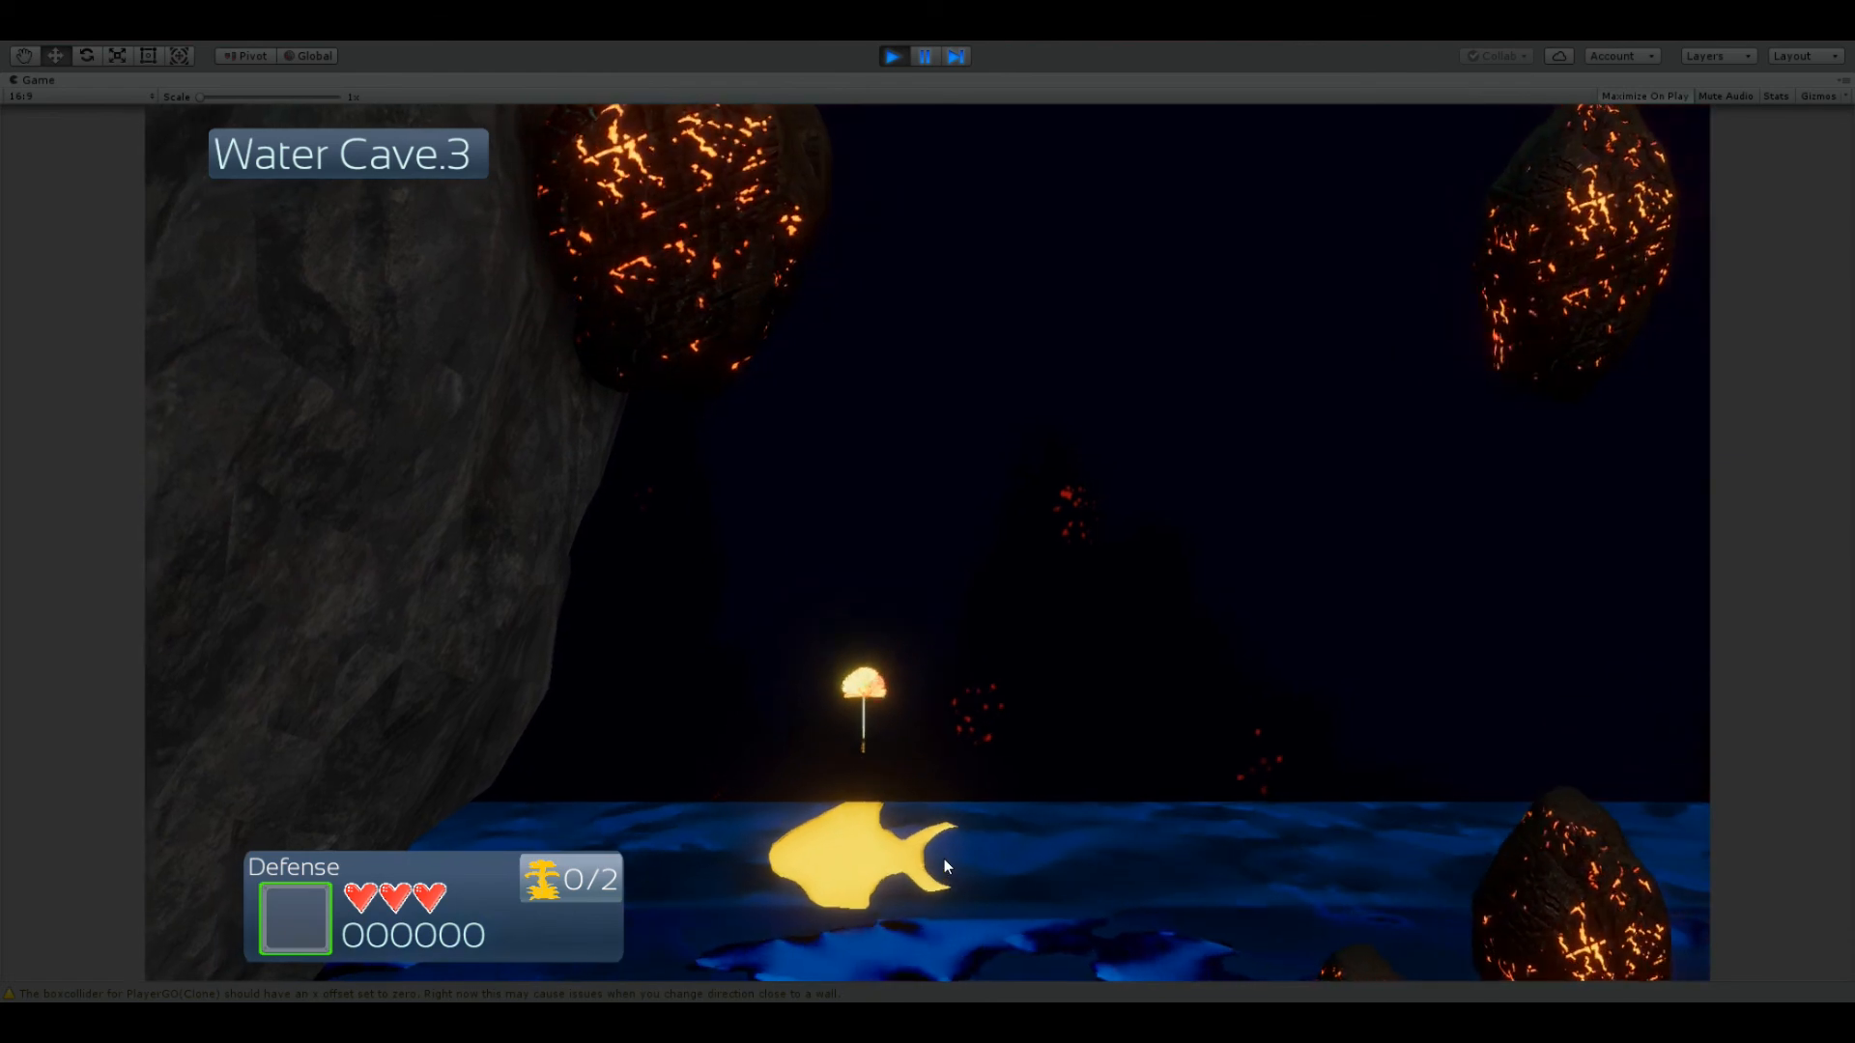
pyautogui.press('Left')
pyautogui.press('space')
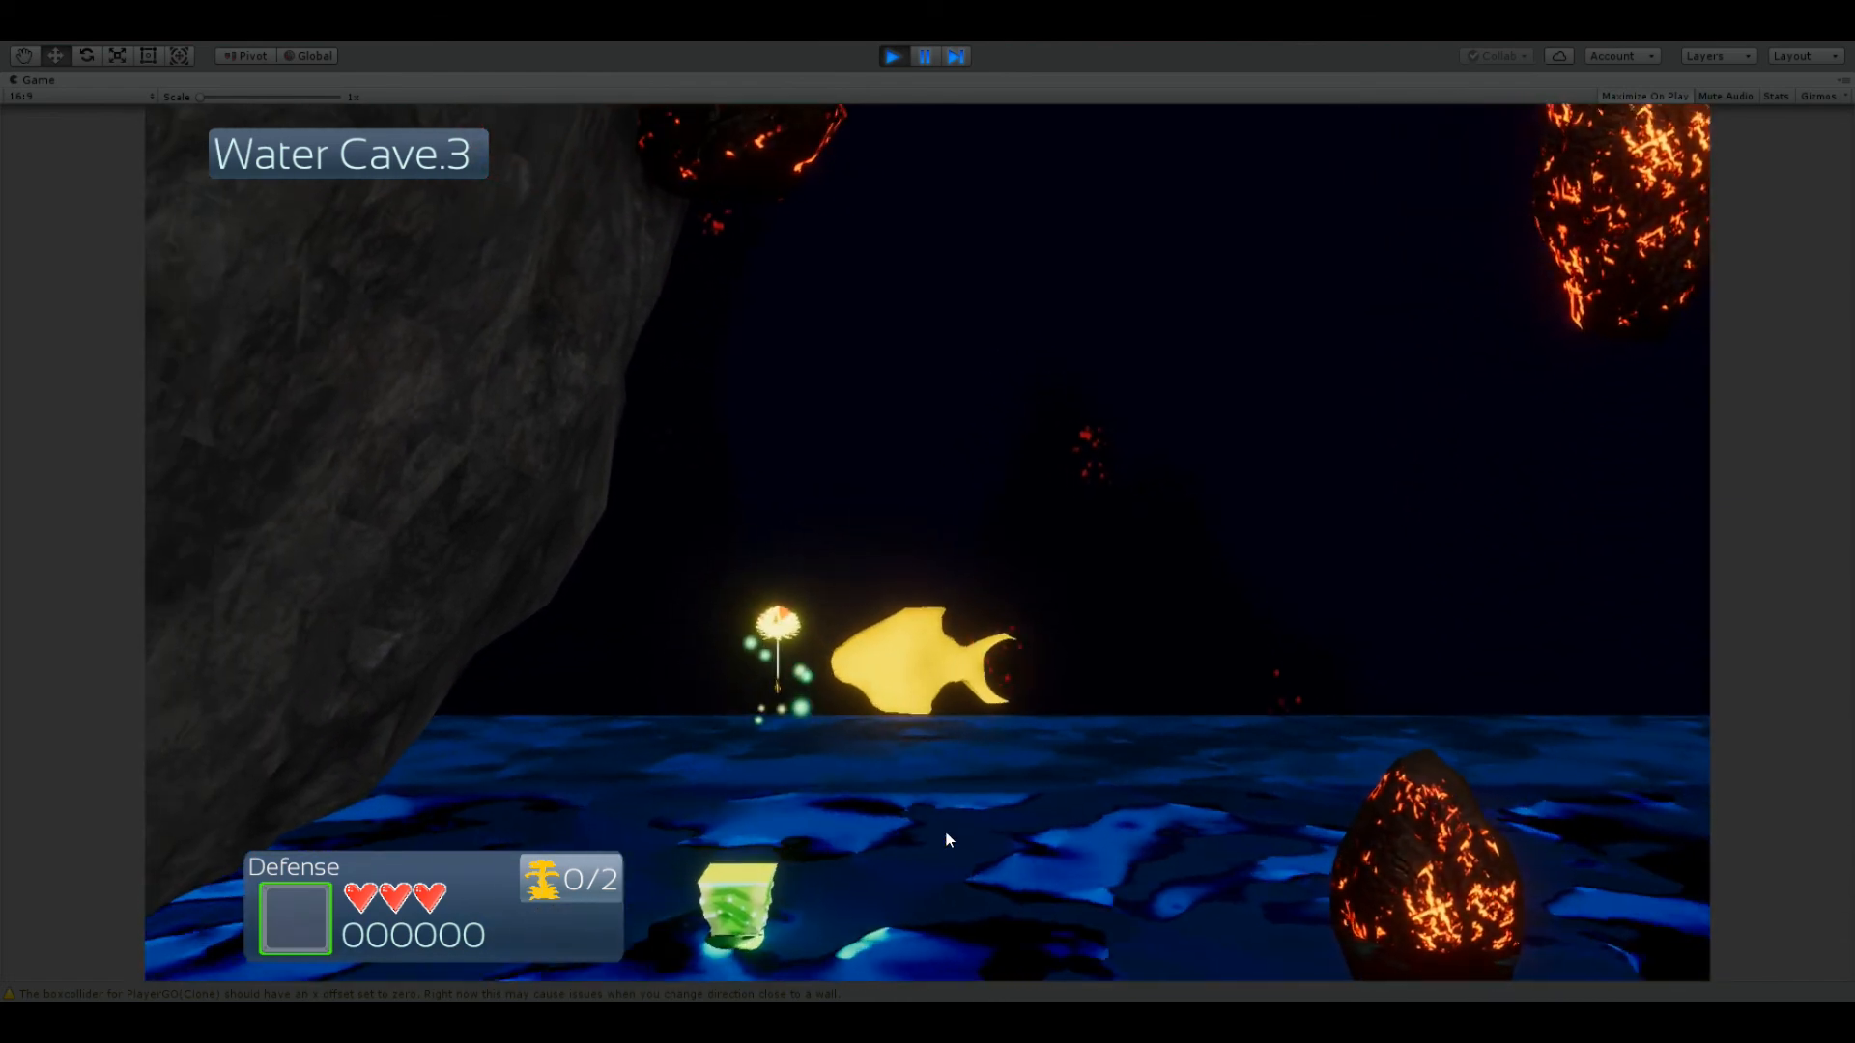
pyautogui.press('Right')
pyautogui.press('space')
pyautogui.press('space')
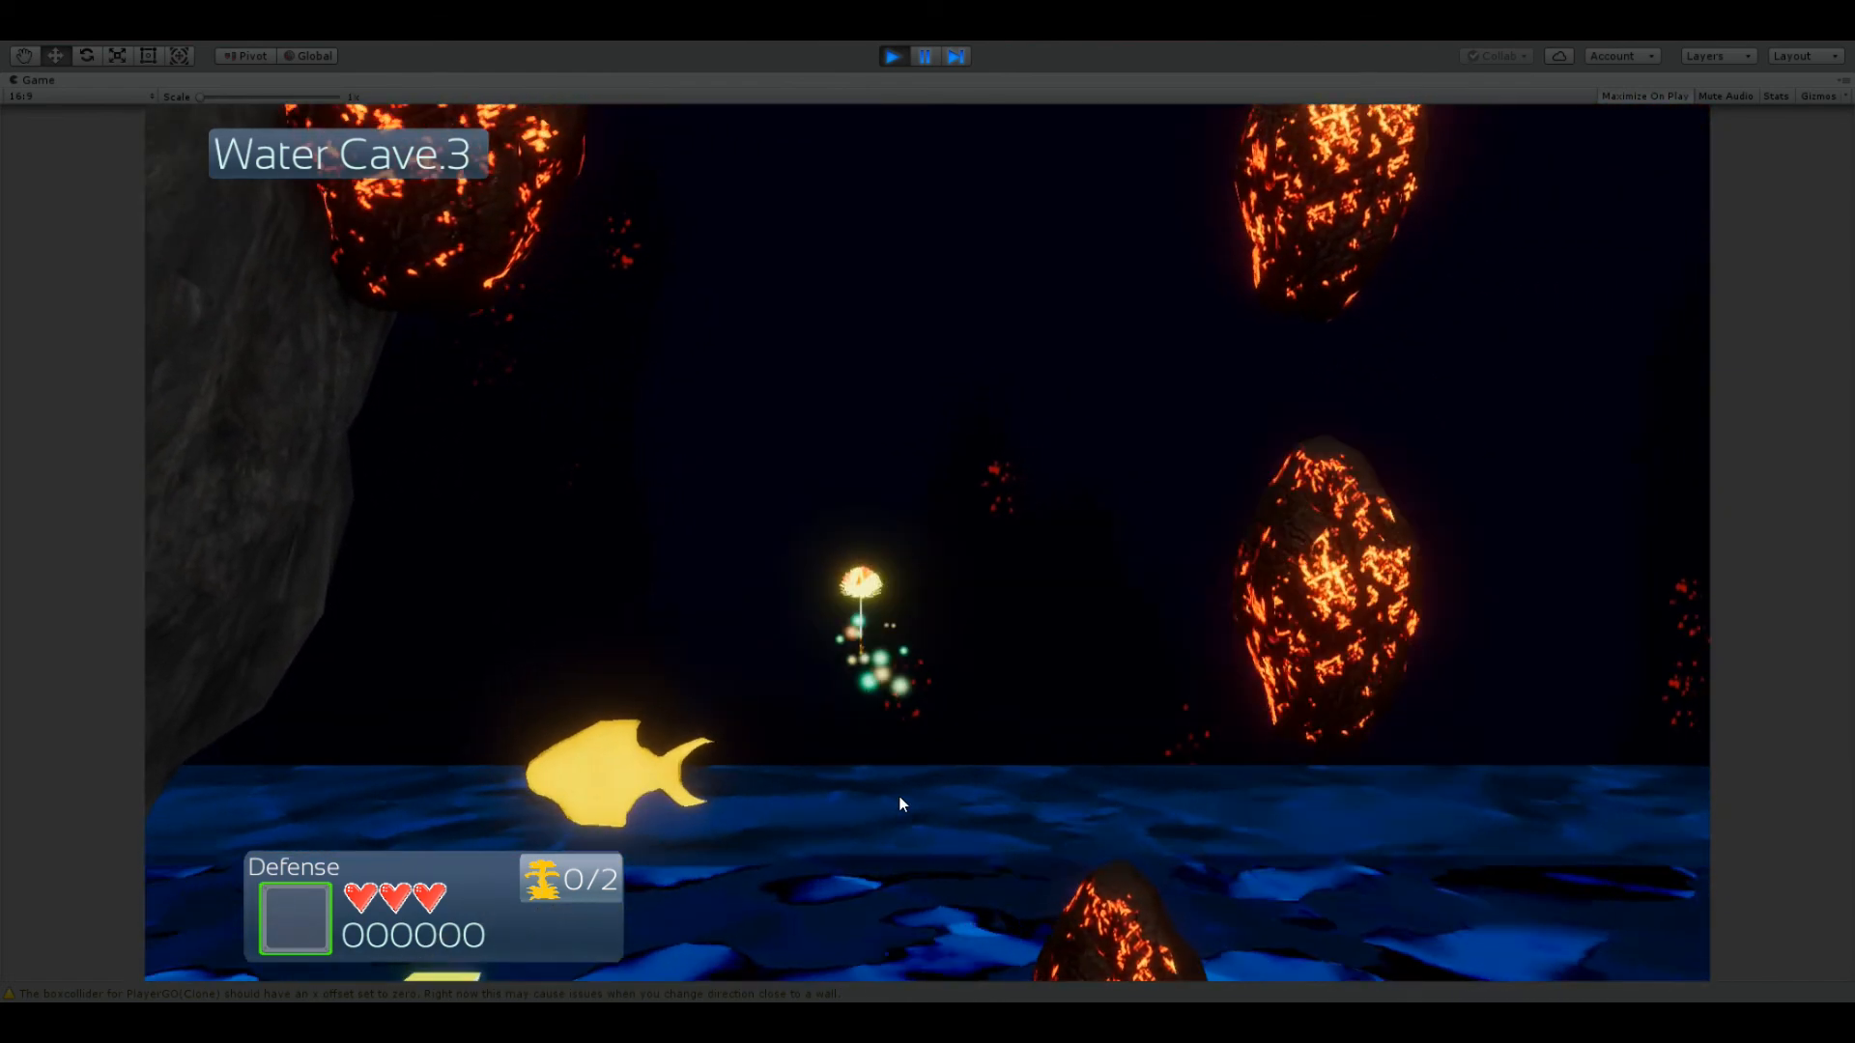
pyautogui.press('Left')
pyautogui.press('Left')
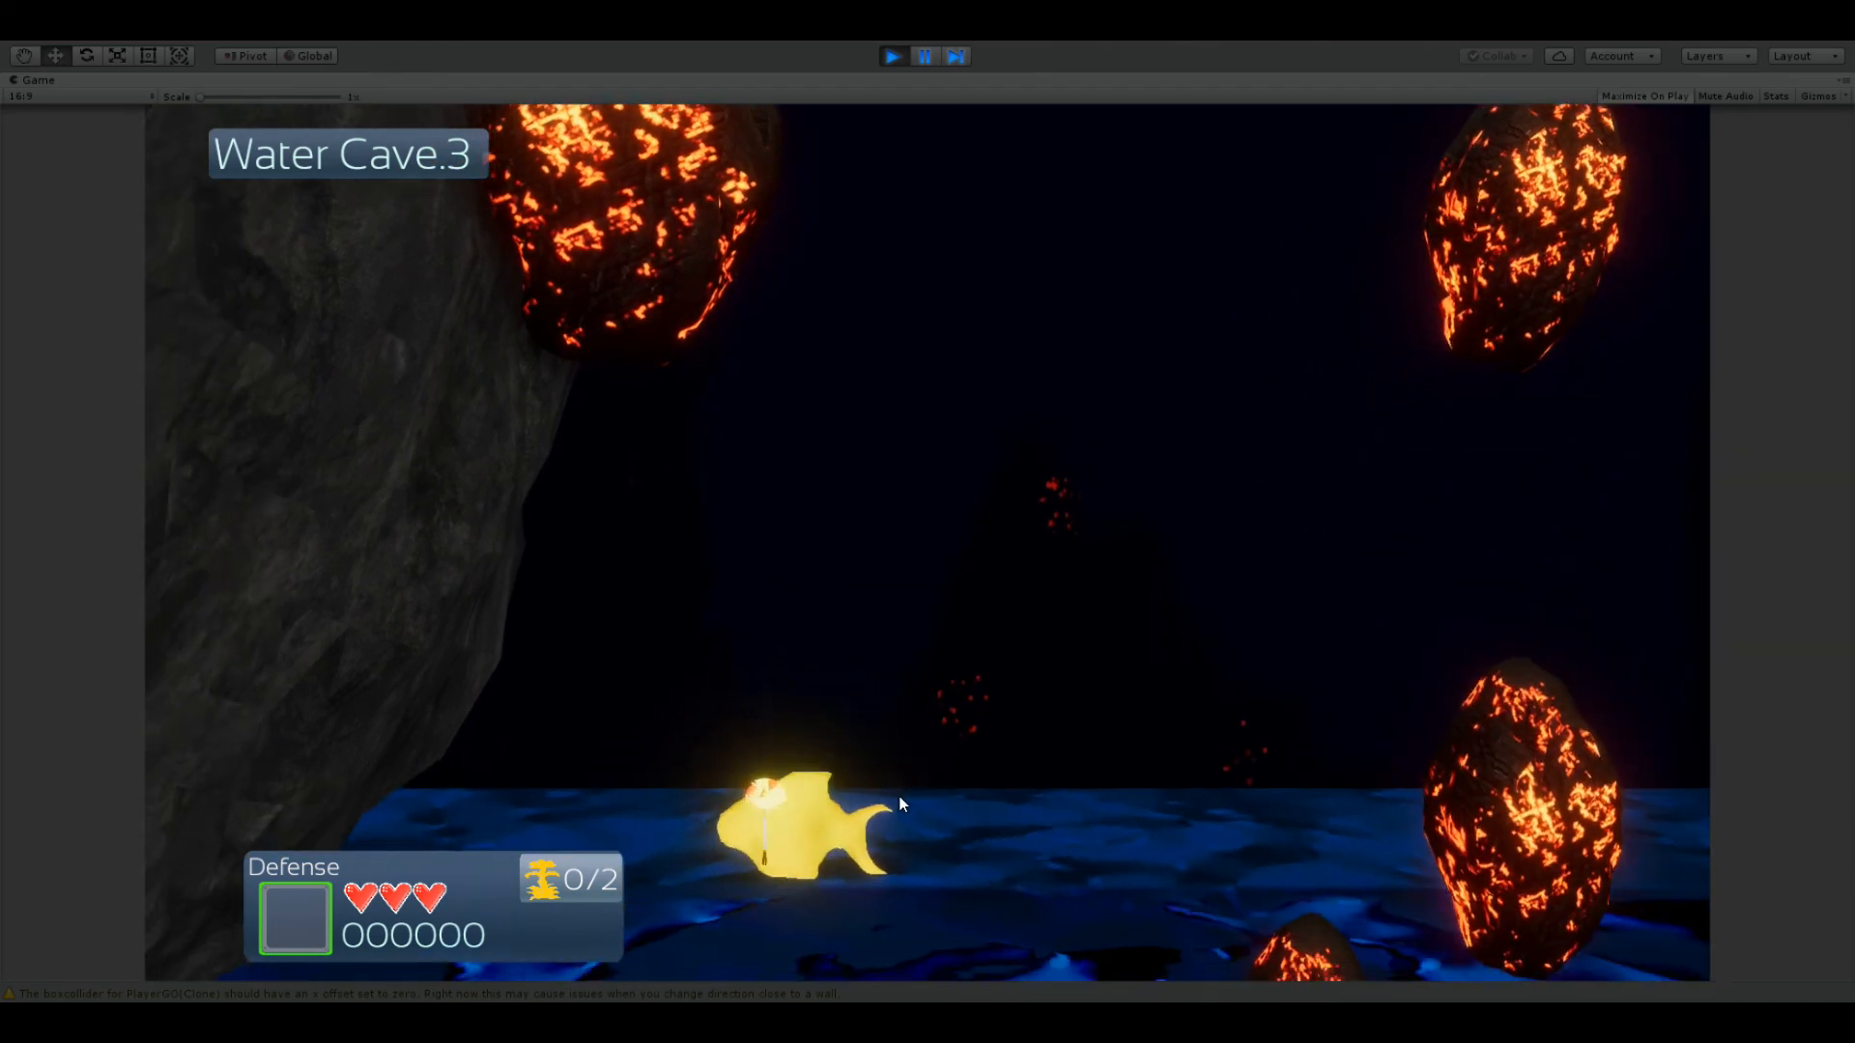